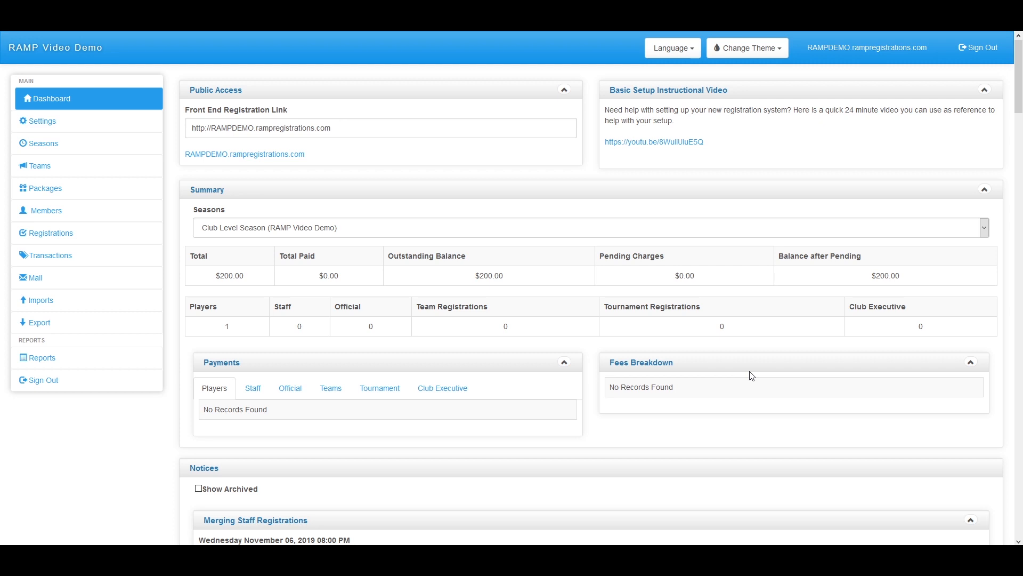
# Expand Seasons in the sidebar and open the Seasons list with Video Season and Club Level Season
pyautogui.scroll(-2, 640, 376)
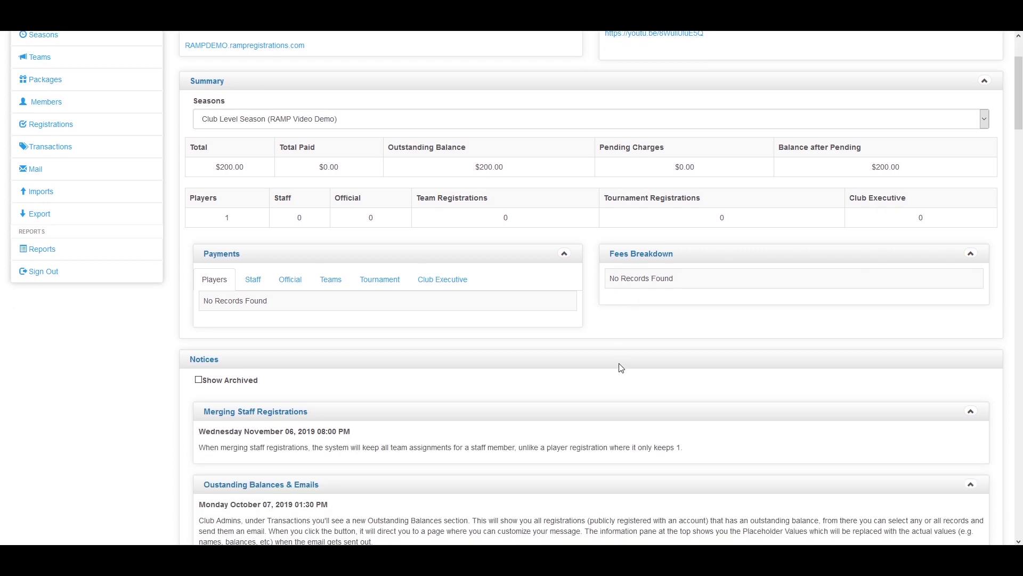
pyautogui.scroll(-1, 576, 375)
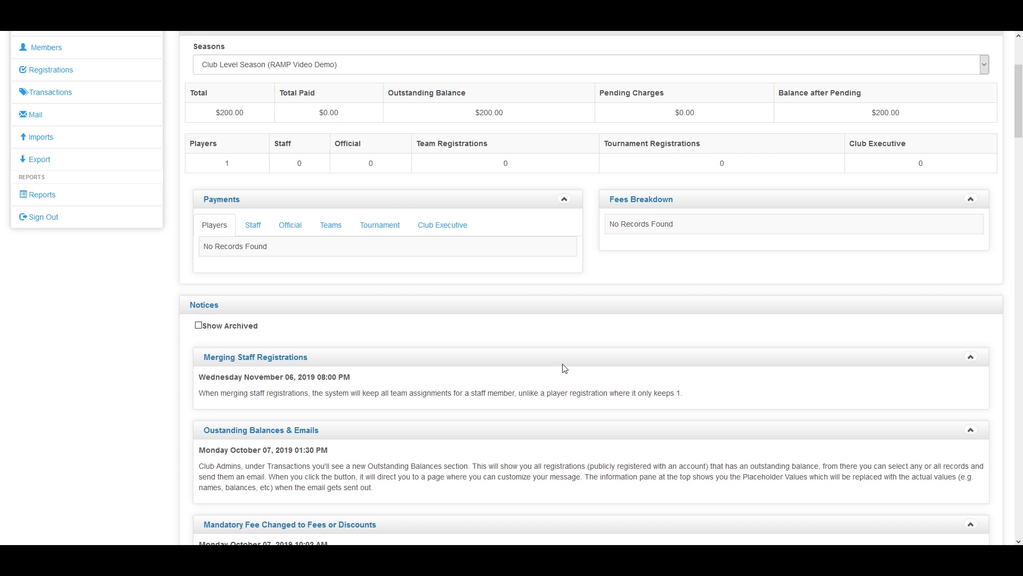
pyautogui.scroll(3, 354, 470)
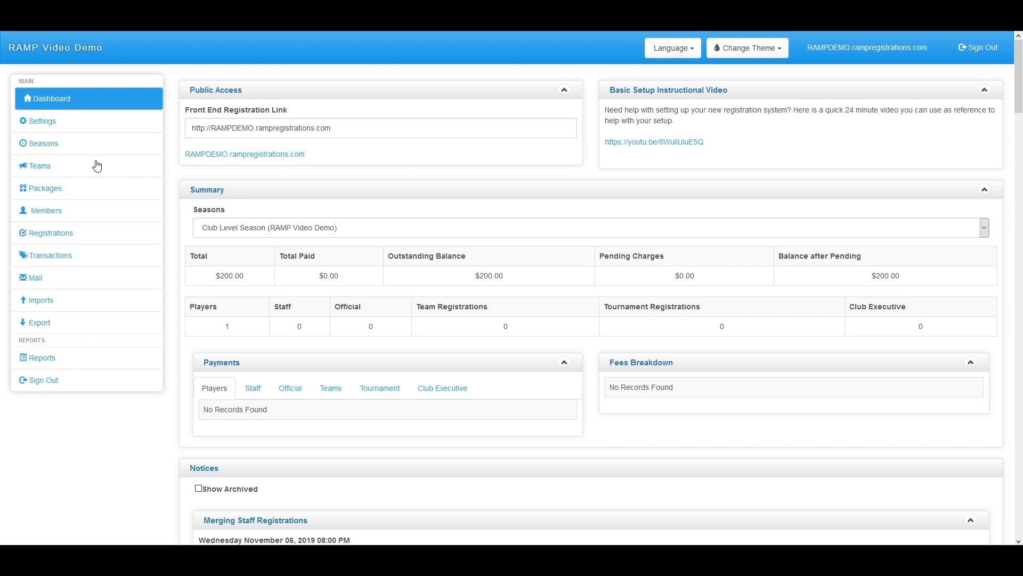
pyautogui.click(53, 148)
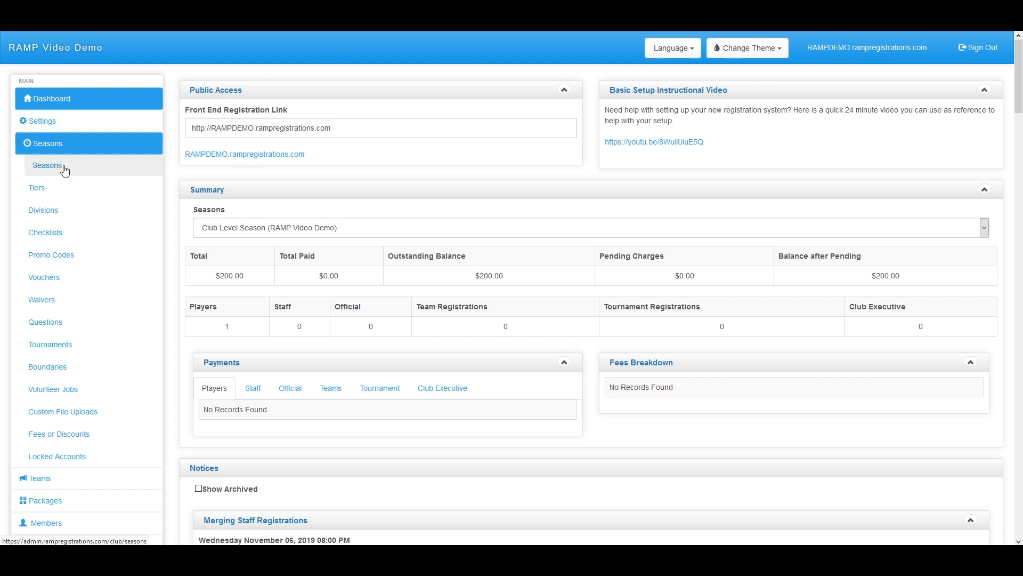
pyautogui.click(64, 168)
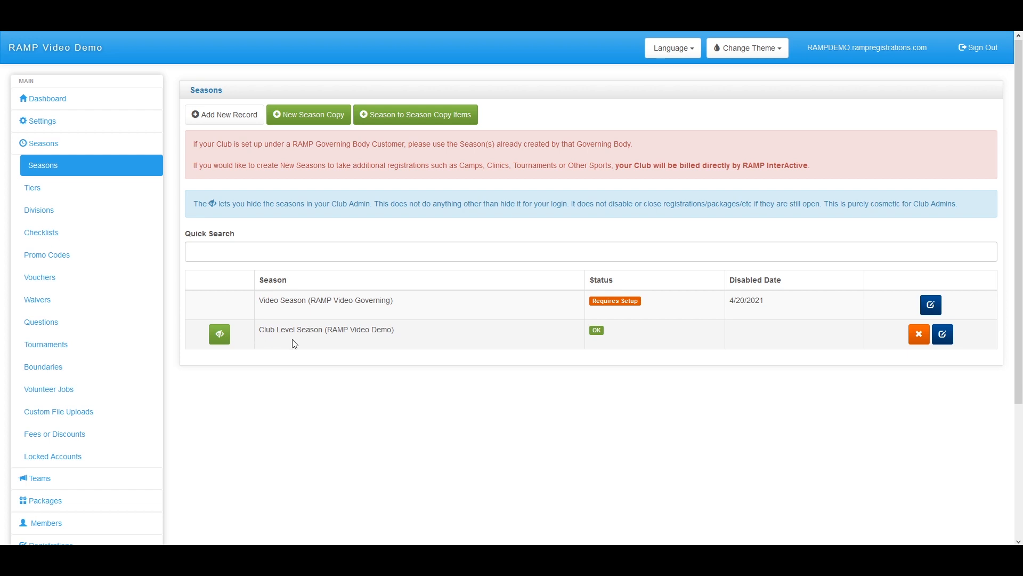
pyautogui.moveTo(330, 330); pyautogui.dragTo(392, 330)
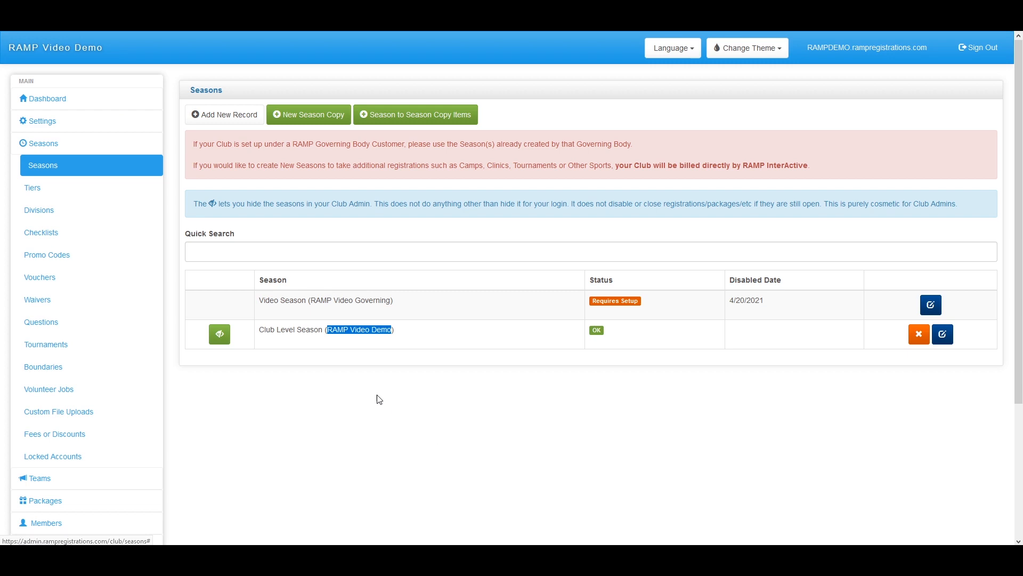
pyautogui.click(365, 377)
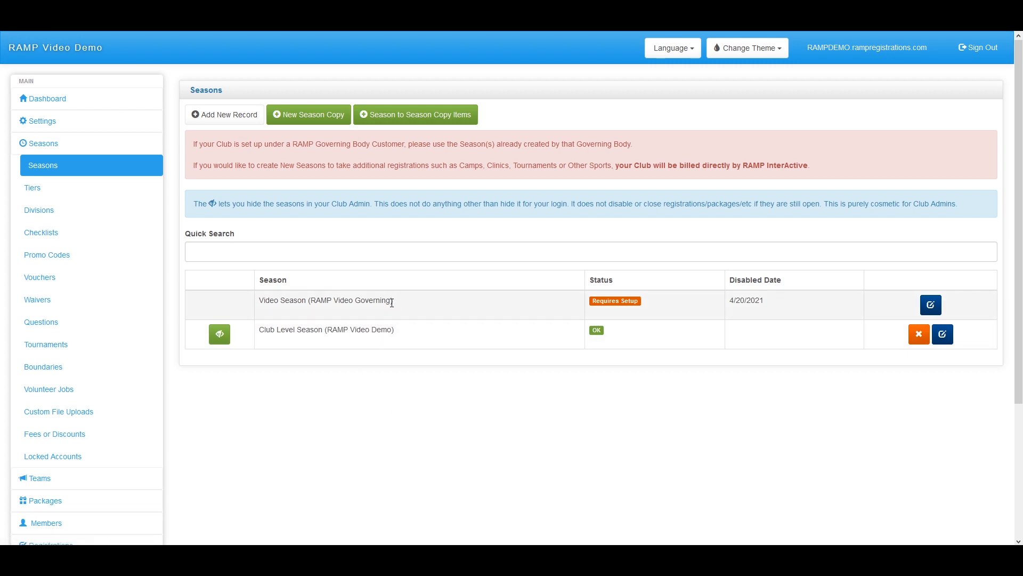
pyautogui.moveTo(391, 301); pyautogui.dragTo(312, 304)
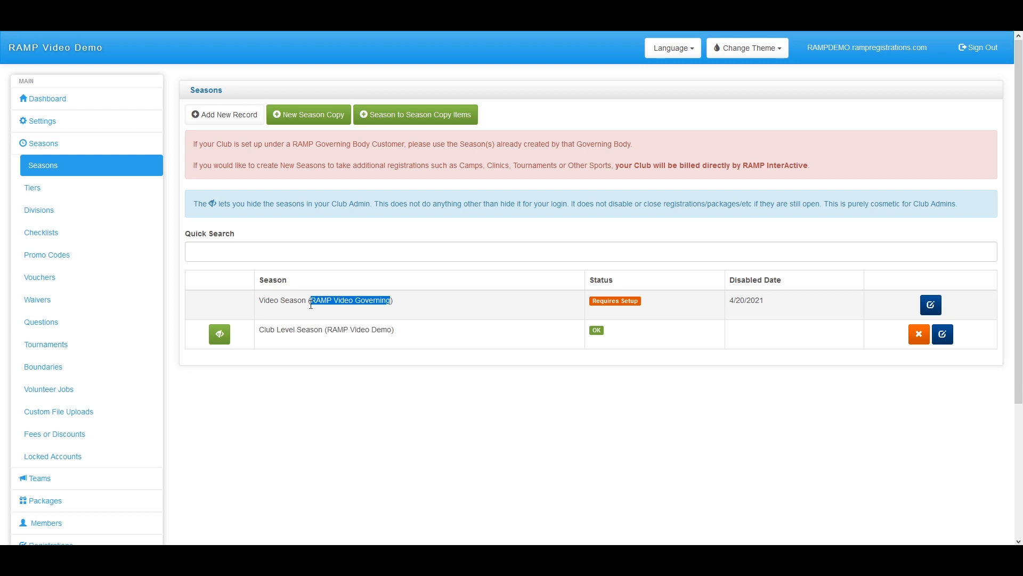
pyautogui.click(397, 311)
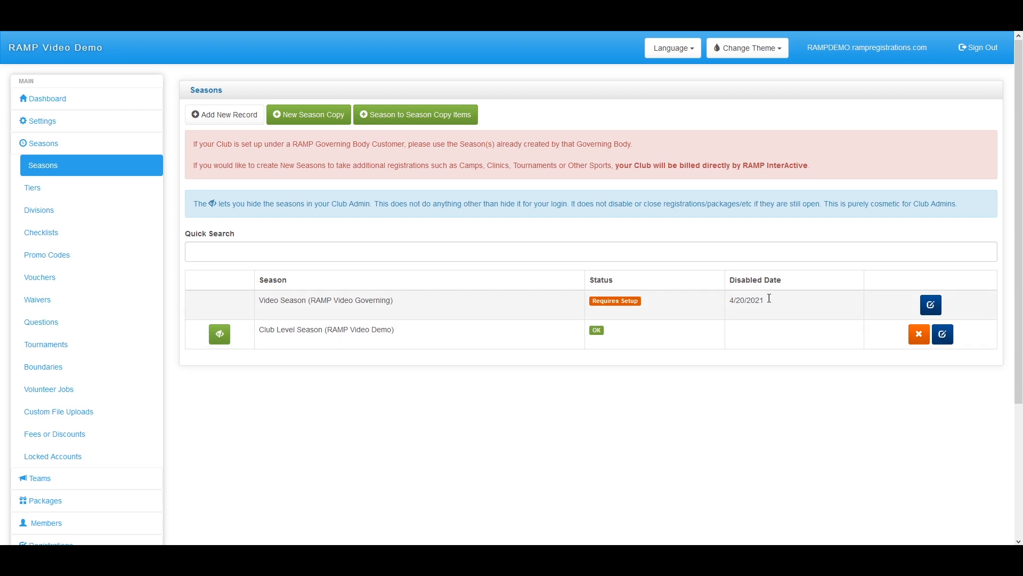
# Open the Video Season (RAMP Video Governing) edit form and scroll through its settings
pyautogui.click(932, 308)
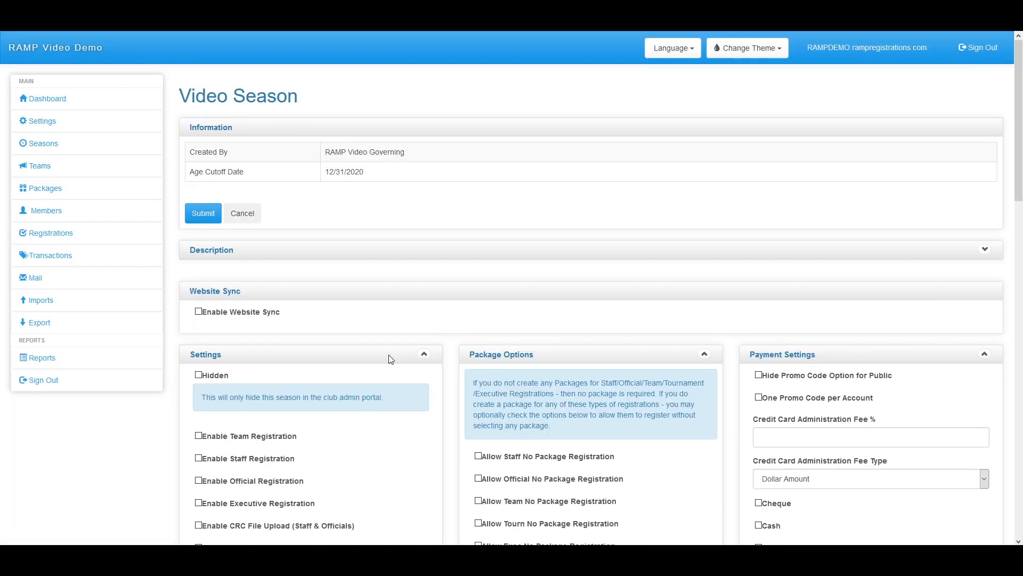
pyautogui.scroll(-1, 330, 330)
pyautogui.scroll(-3, 330, 330)
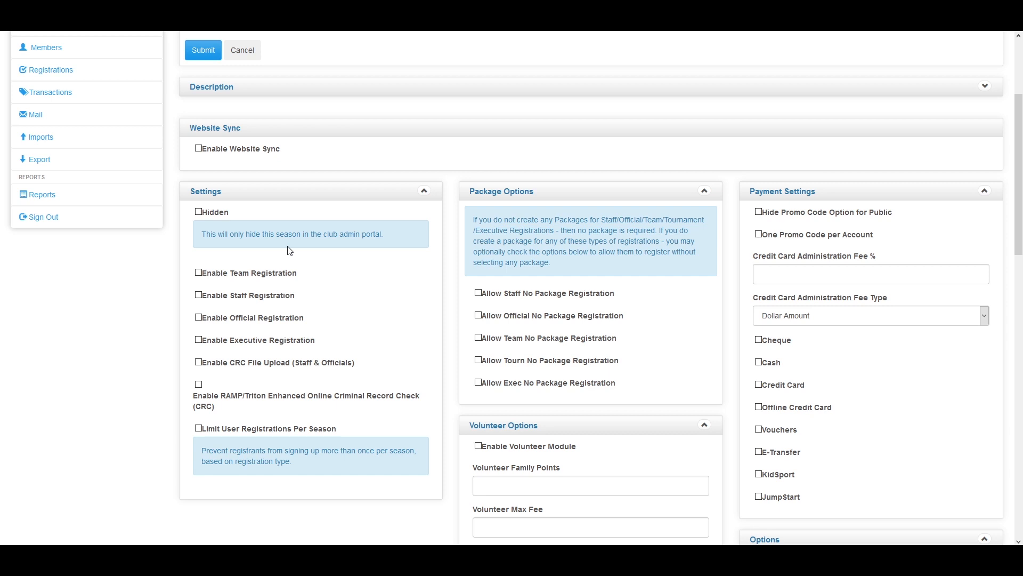
# Enable Credit Card under the Video Season's Payment Settings
pyautogui.scroll(-1, 283, 293)
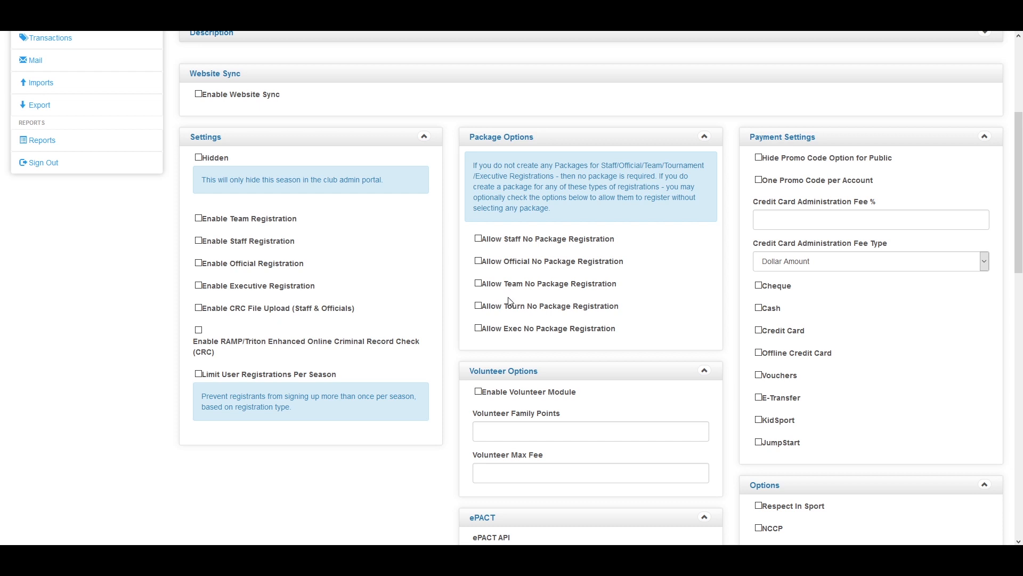
pyautogui.scroll(-1, 510, 303)
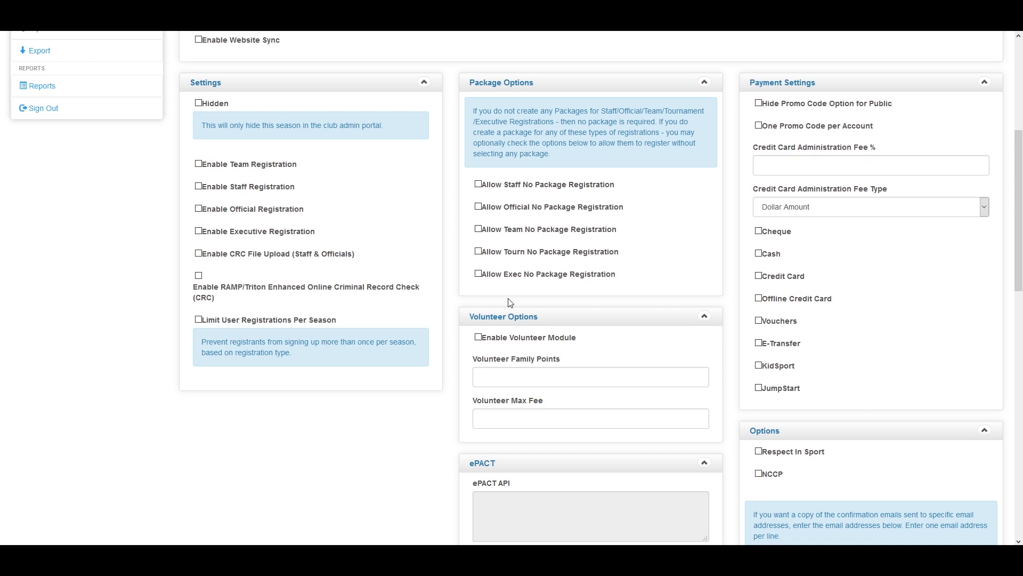
pyautogui.scroll(-2, 528, 411)
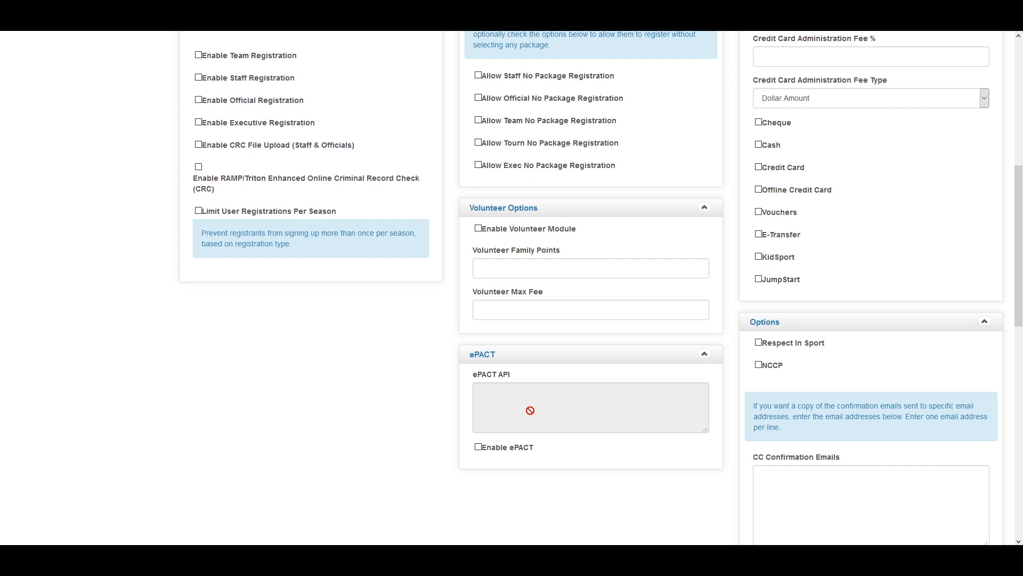
pyautogui.scroll(3, 763, 460)
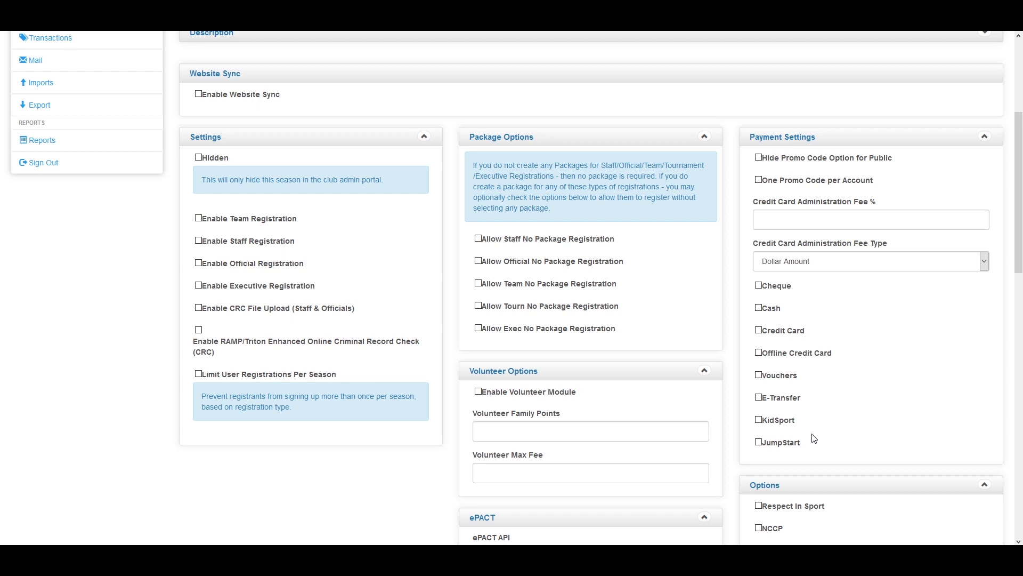
pyautogui.click(759, 330)
# Replace Credit Card with Offline Credit Card as the only checked payment method
pyautogui.click(759, 331)
pyautogui.click(758, 353)
pyautogui.scroll(-5, 768, 164)
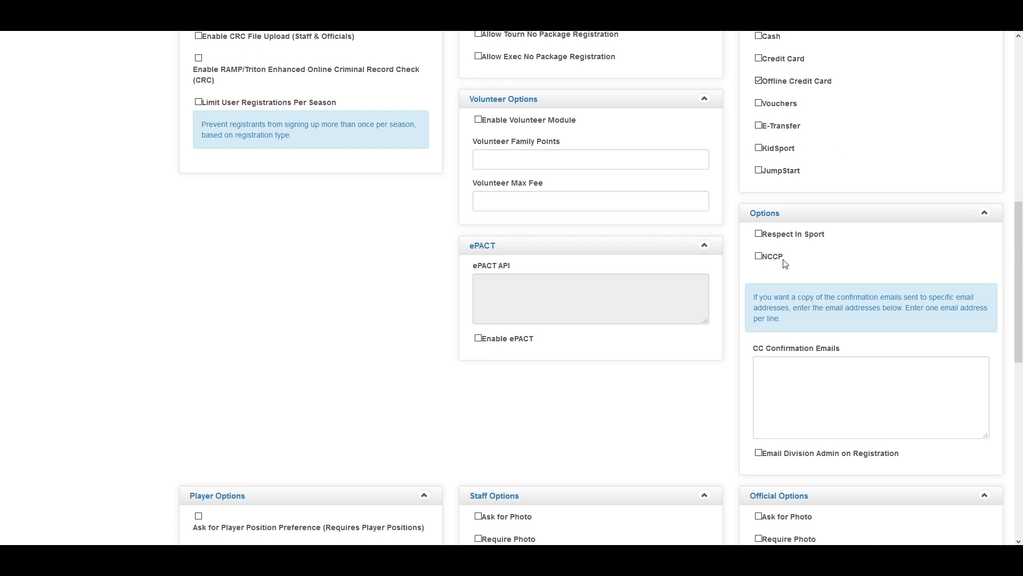
pyautogui.scroll(-3, 753, 258)
pyautogui.scroll(-5, 684, 299)
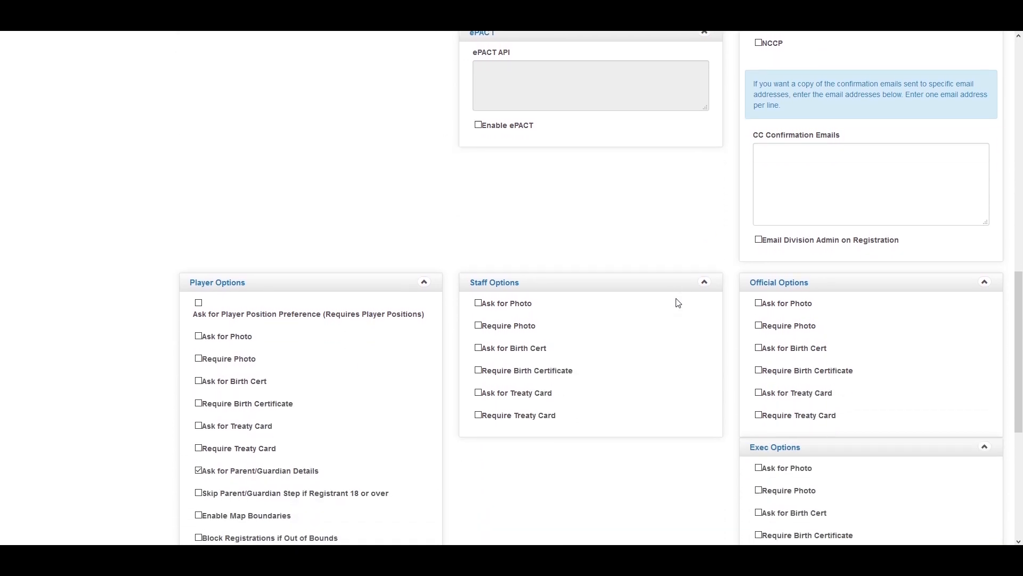
pyautogui.scroll(-2, 687, 309)
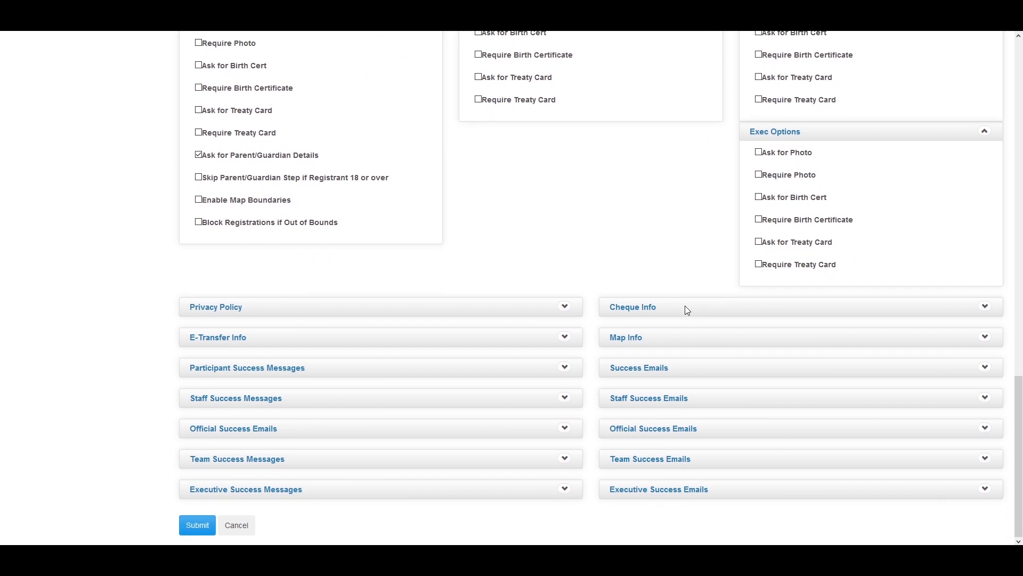
pyautogui.scroll(3, 649, 453)
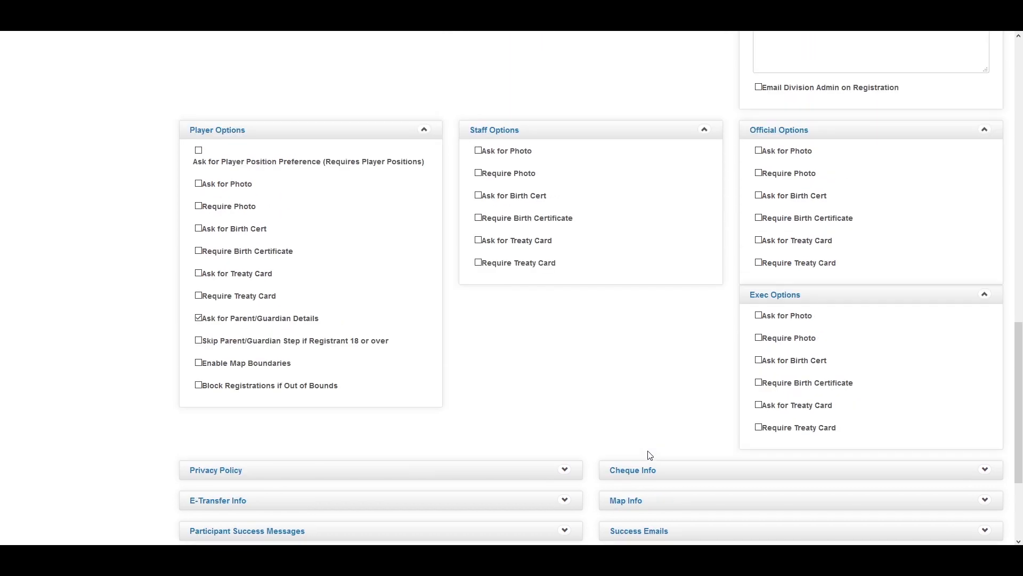
pyautogui.scroll(6, 650, 454)
pyautogui.scroll(1, 649, 455)
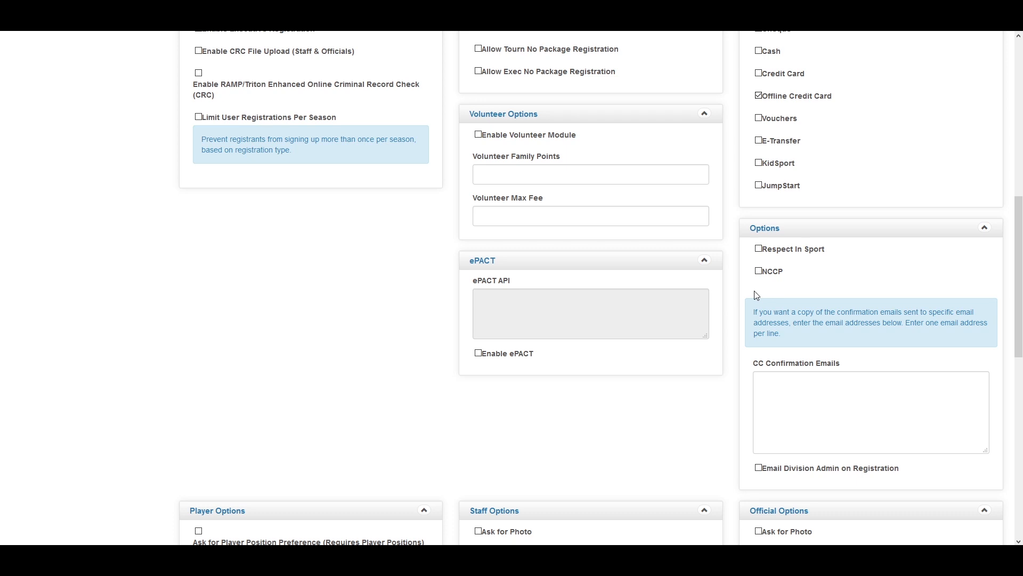
pyautogui.scroll(-1, 757, 295)
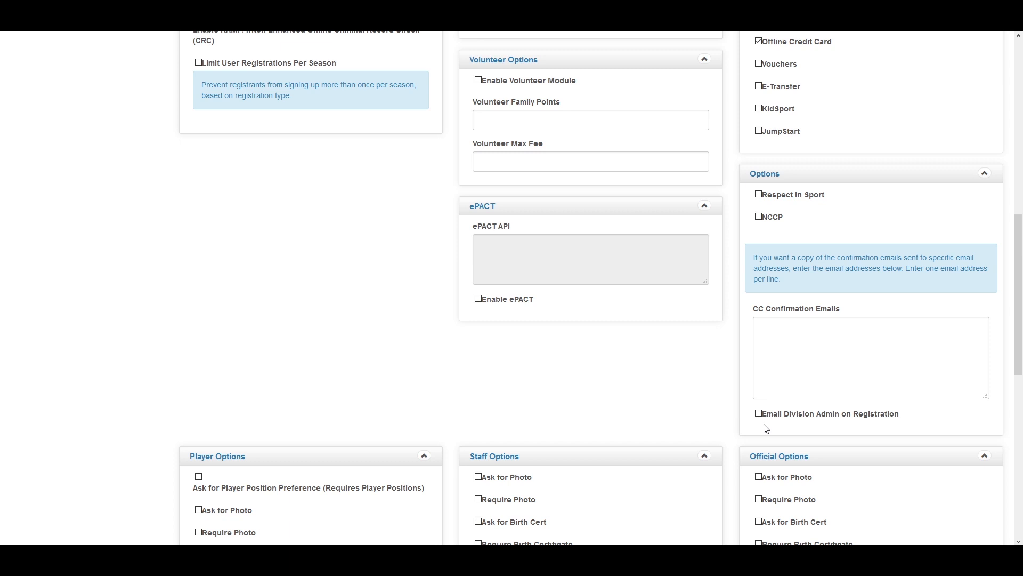
pyautogui.scroll(-4, 703, 363)
pyautogui.scroll(-1, 661, 347)
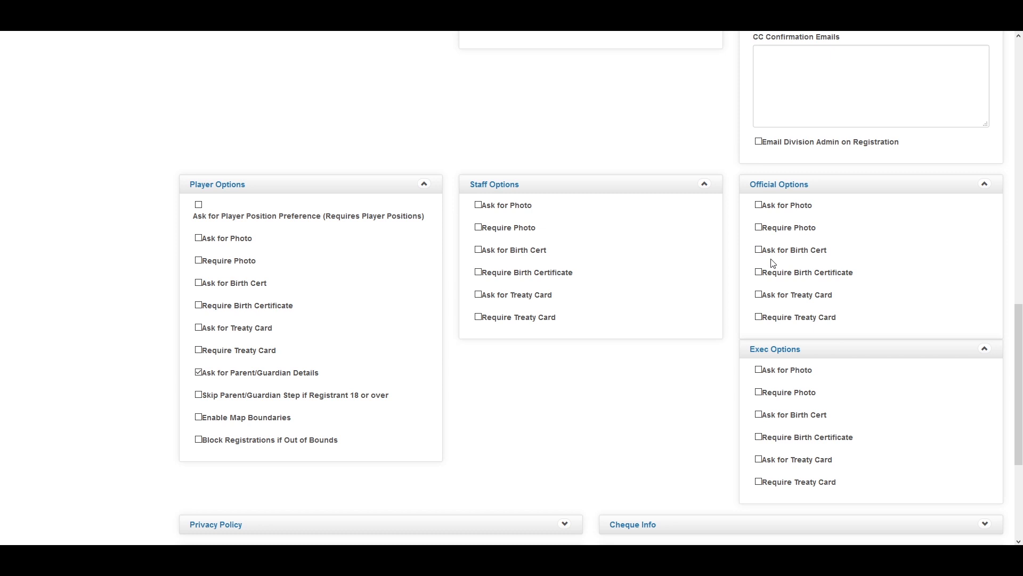
pyautogui.scroll(-4, 651, 285)
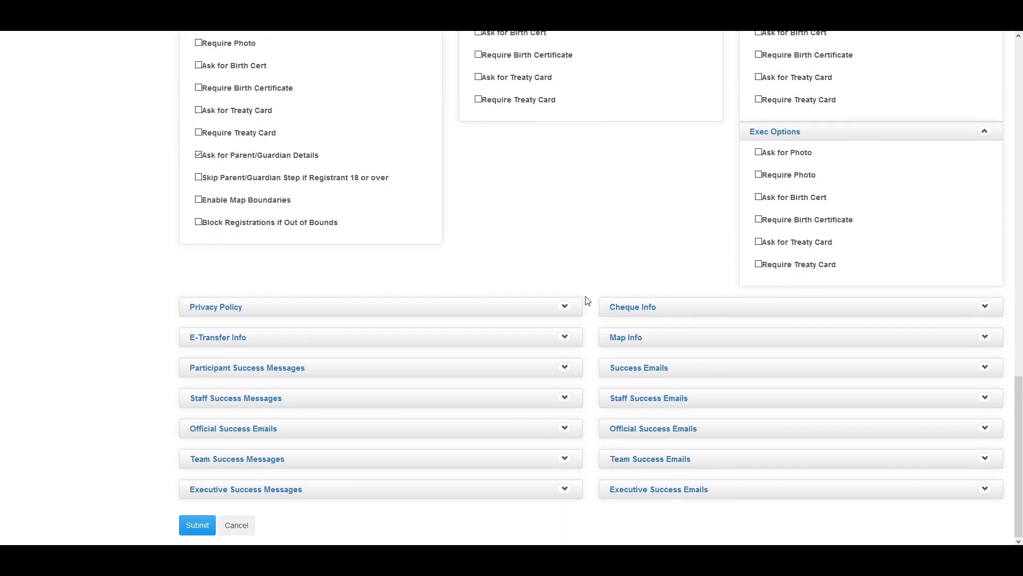
# Expand the Participant Success Message and Success Emails panels, leaving both texts empty
pyautogui.click(566, 368)
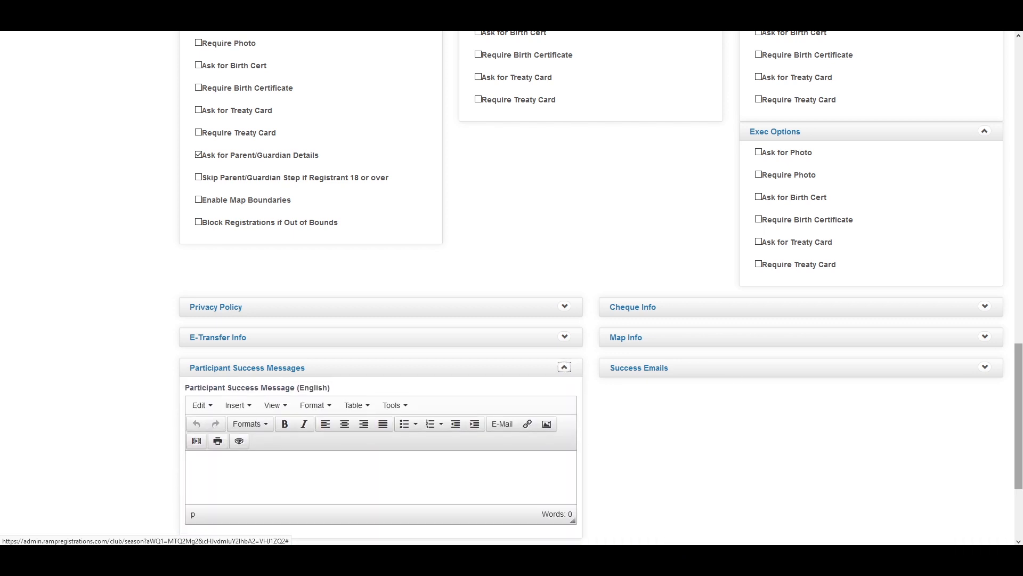
pyautogui.click(986, 367)
pyautogui.scroll(-2, 840, 500)
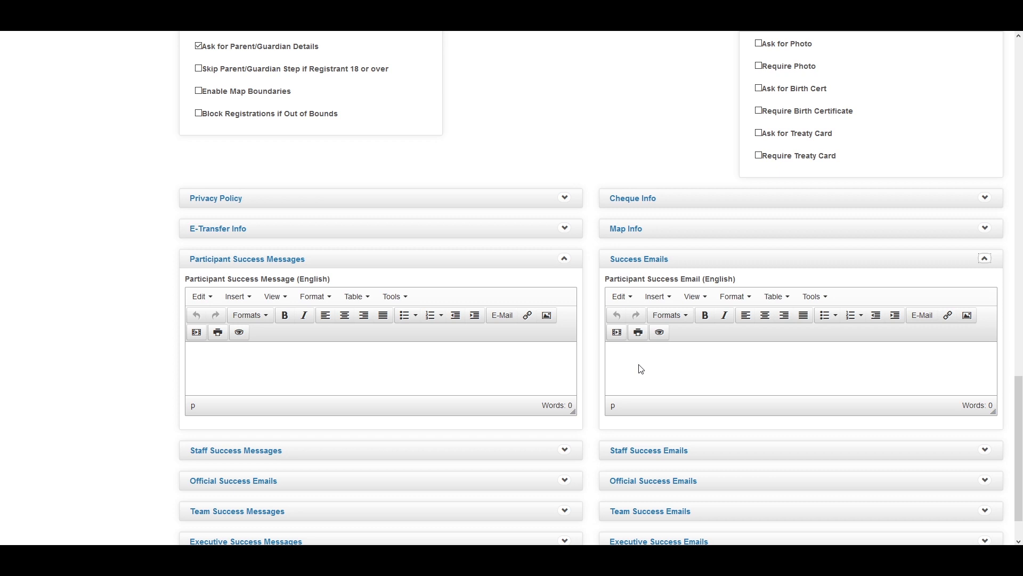
pyautogui.scroll(-1, 608, 352)
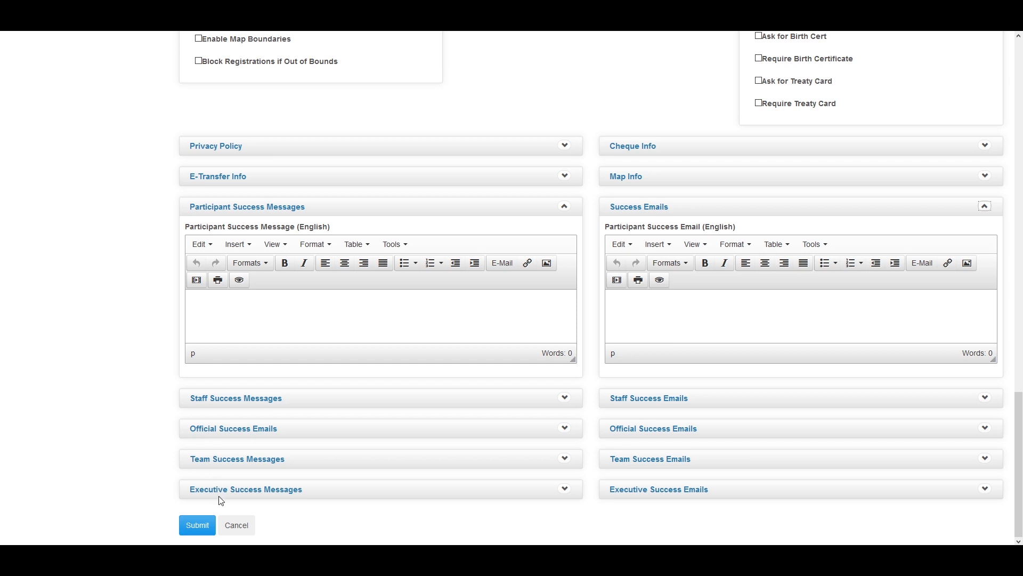
pyautogui.scroll(3, 486, 521)
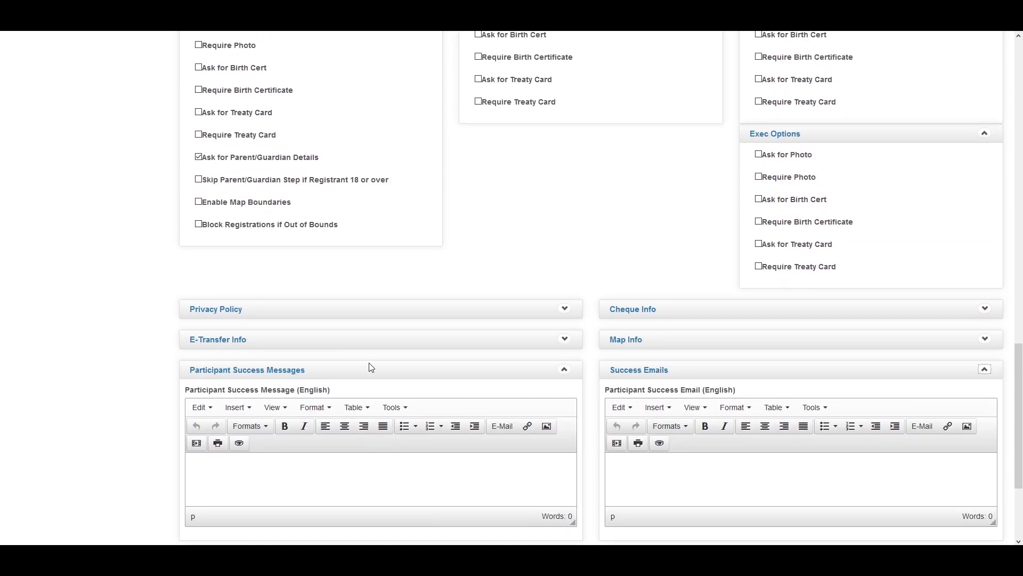
# Expand the Privacy Policy, Cheque Info, E-Transfer Info and Map Info panels, leaving all empty
pyautogui.click(565, 309)
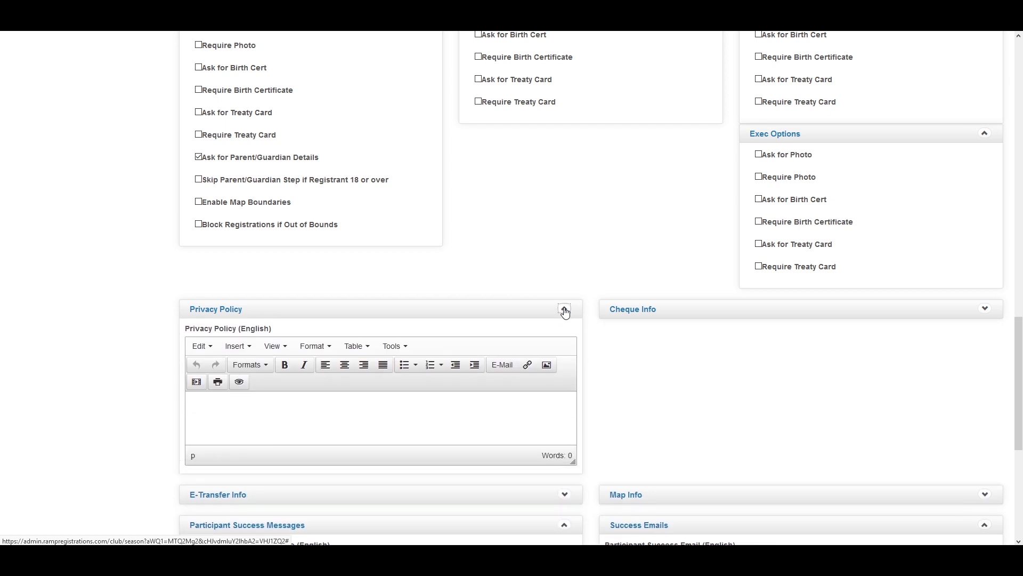
pyautogui.click(985, 309)
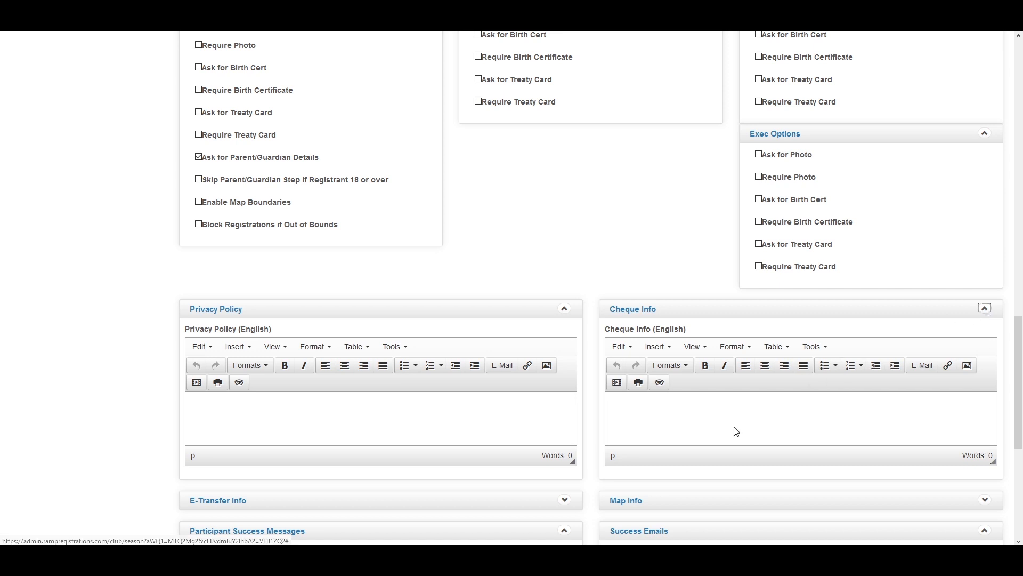
pyautogui.scroll(-2, 692, 415)
pyautogui.click(565, 393)
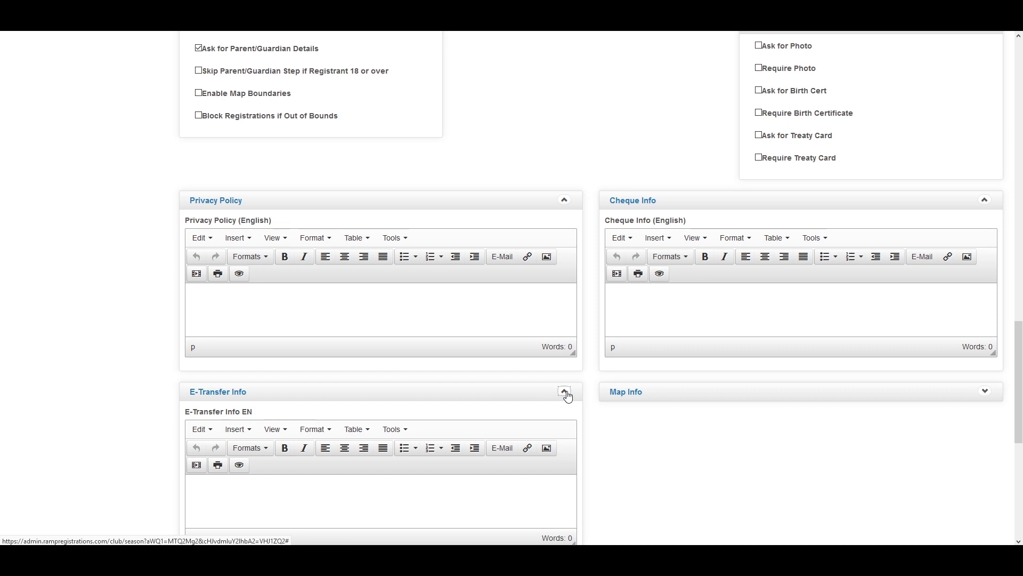
pyautogui.click(986, 393)
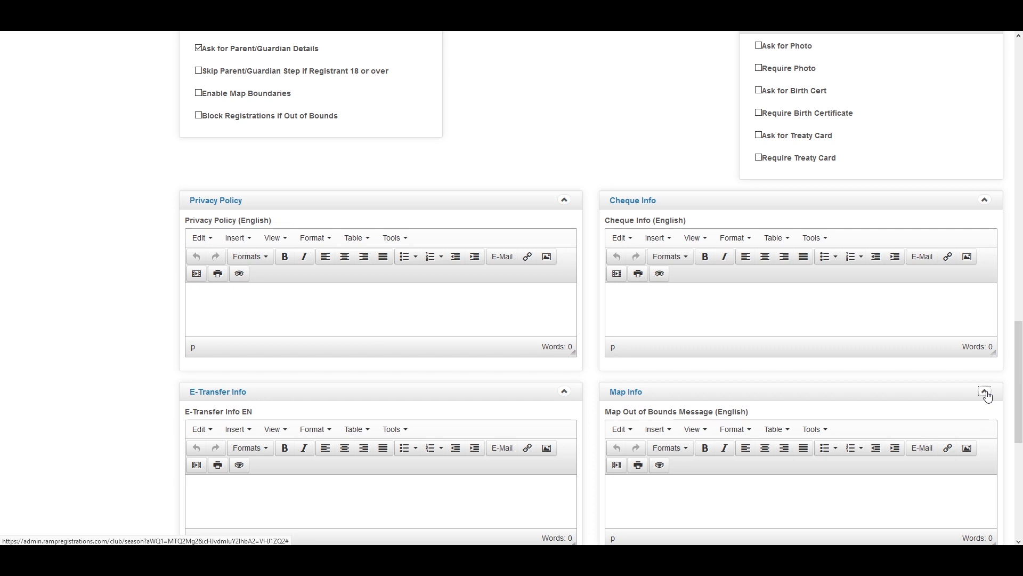
pyautogui.click(985, 392)
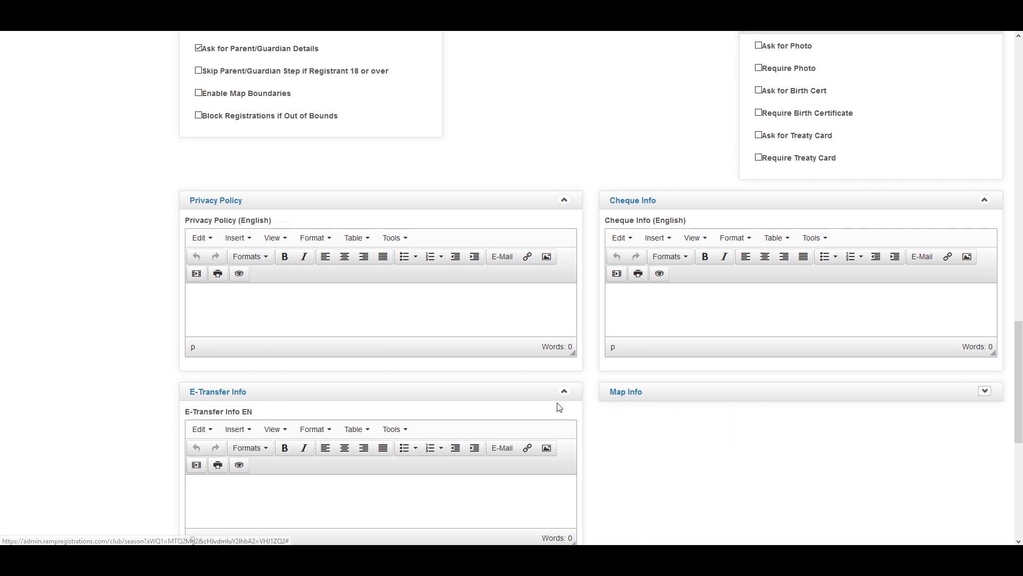
pyautogui.scroll(8, 562, 400)
pyautogui.scroll(8, 666, 359)
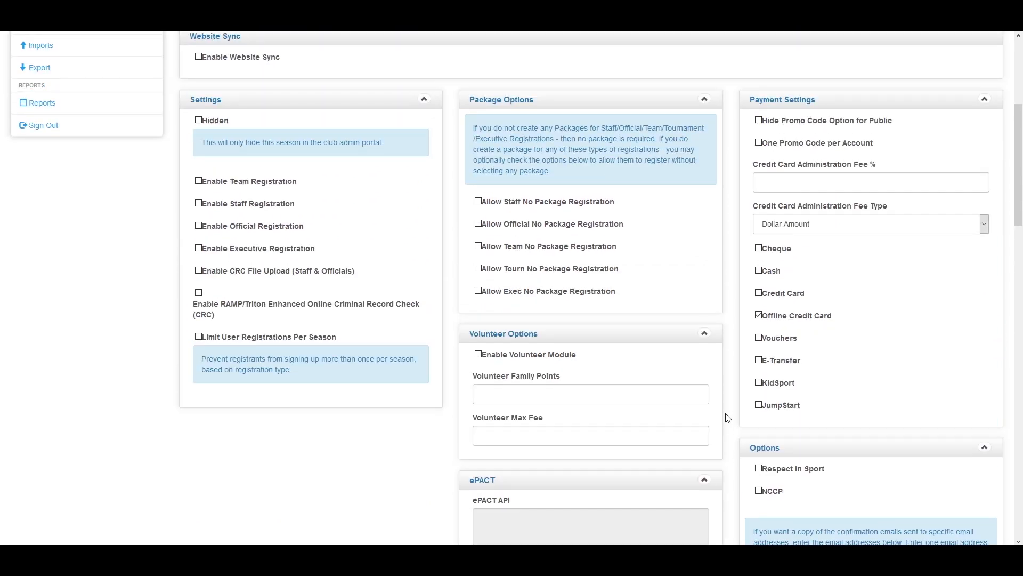
# Add Cash as a payment method and submit the Video Season settings
pyautogui.scroll(4, 407, 401)
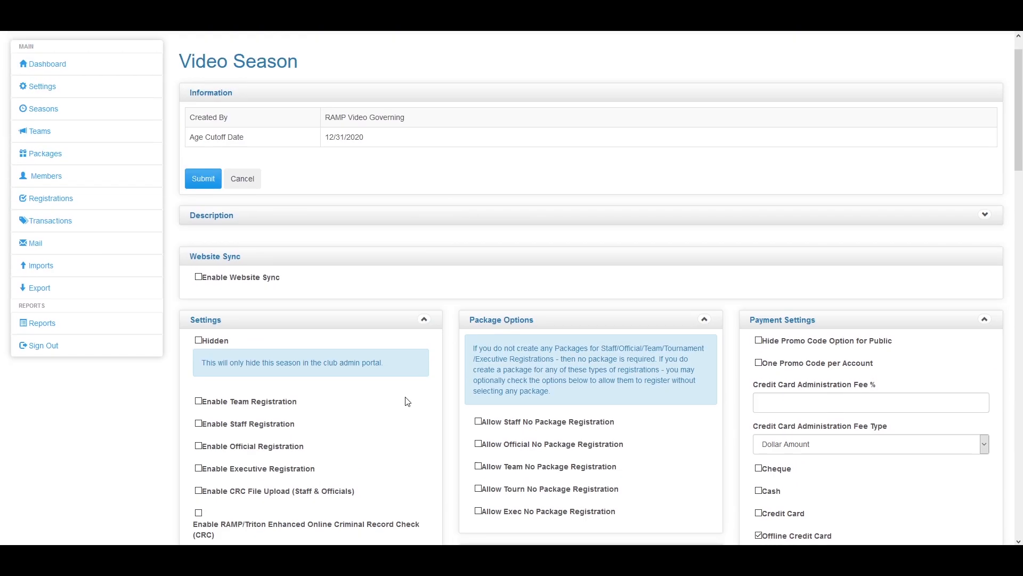
pyautogui.scroll(-4, 407, 401)
pyautogui.click(758, 306)
pyautogui.scroll(2, 179, 161)
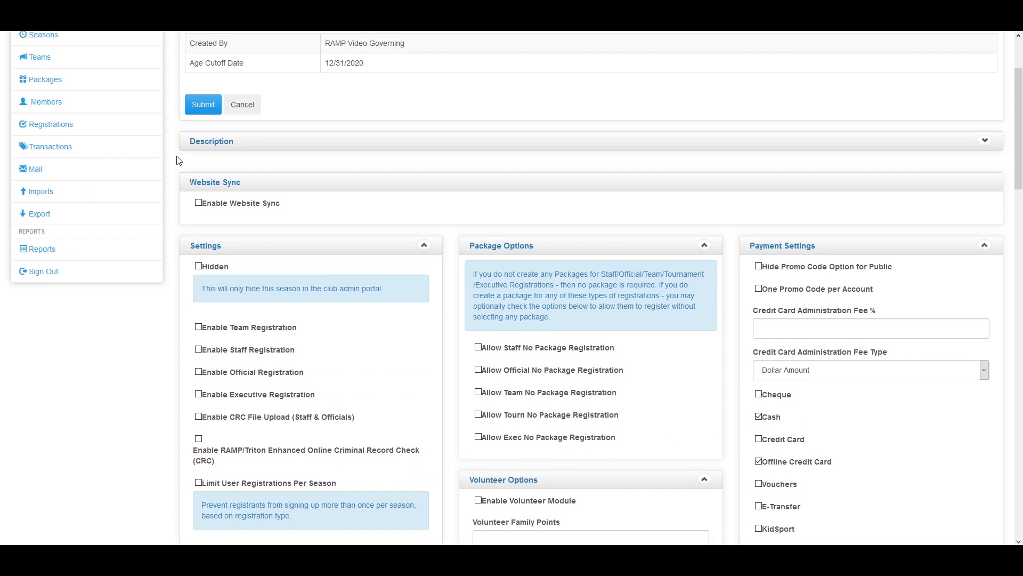
pyautogui.scroll(1, 179, 161)
pyautogui.click(203, 157)
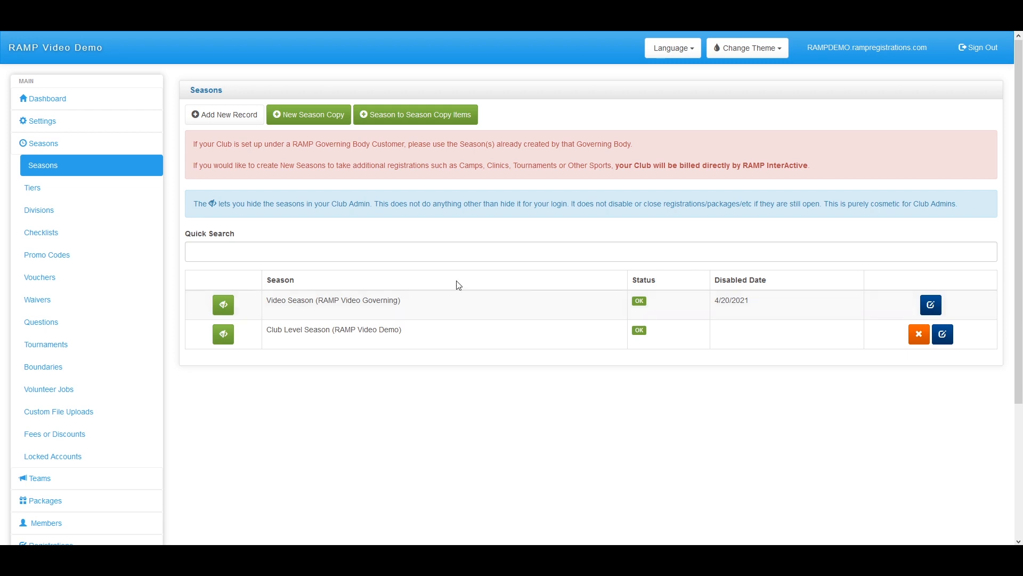
# Show the Waivers page filtered to Video Season's Player, Staff and Official waivers
pyautogui.click(144, 308)
pyautogui.click(282, 153)
pyautogui.click(258, 181)
pyautogui.click(203, 181)
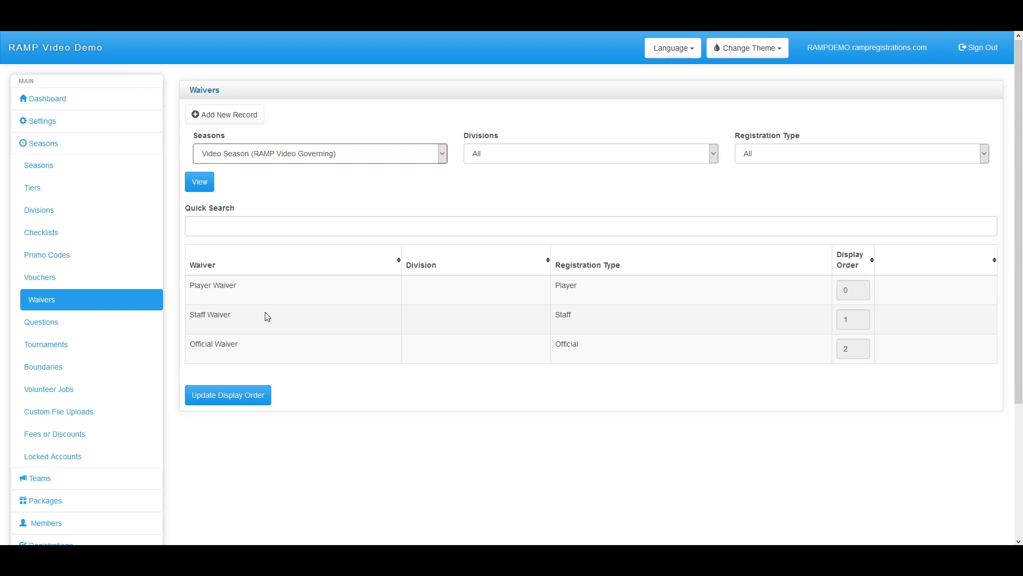
# Start a new Player waiver record named 'Code of conduct'
pyautogui.click(238, 115)
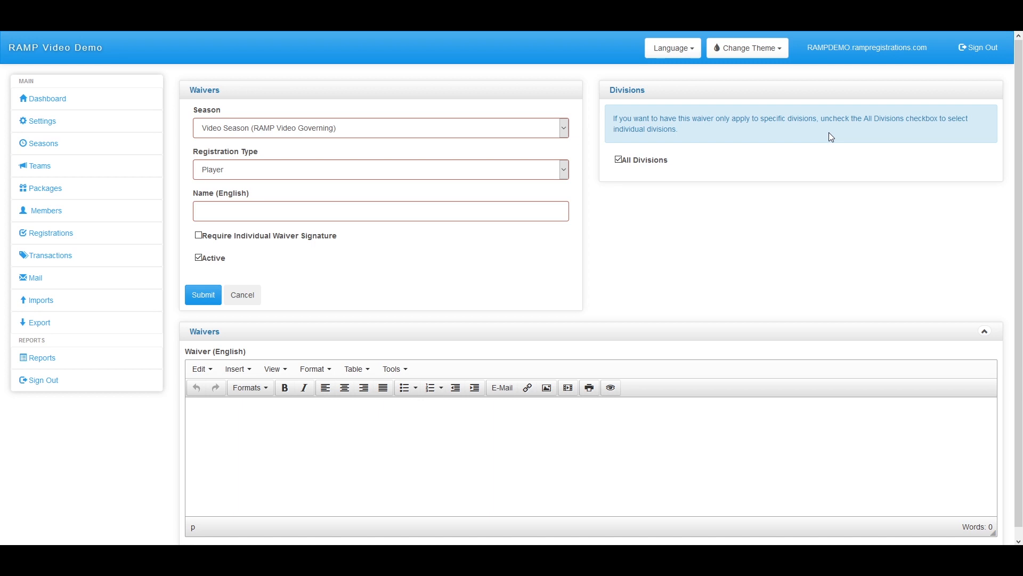
pyautogui.click(263, 172)
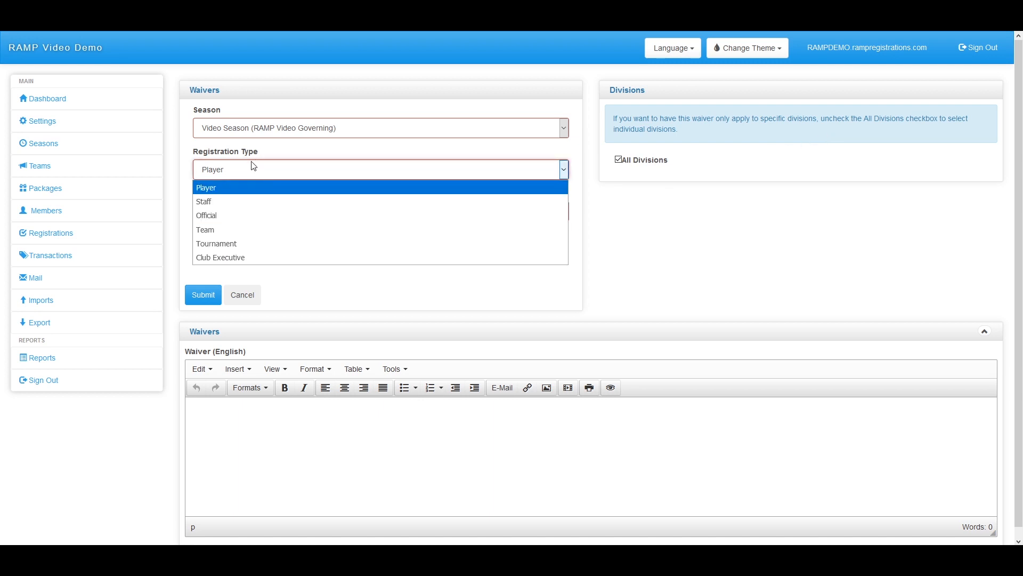
pyautogui.click(229, 187)
pyautogui.click(240, 214)
pyautogui.write('Code o')
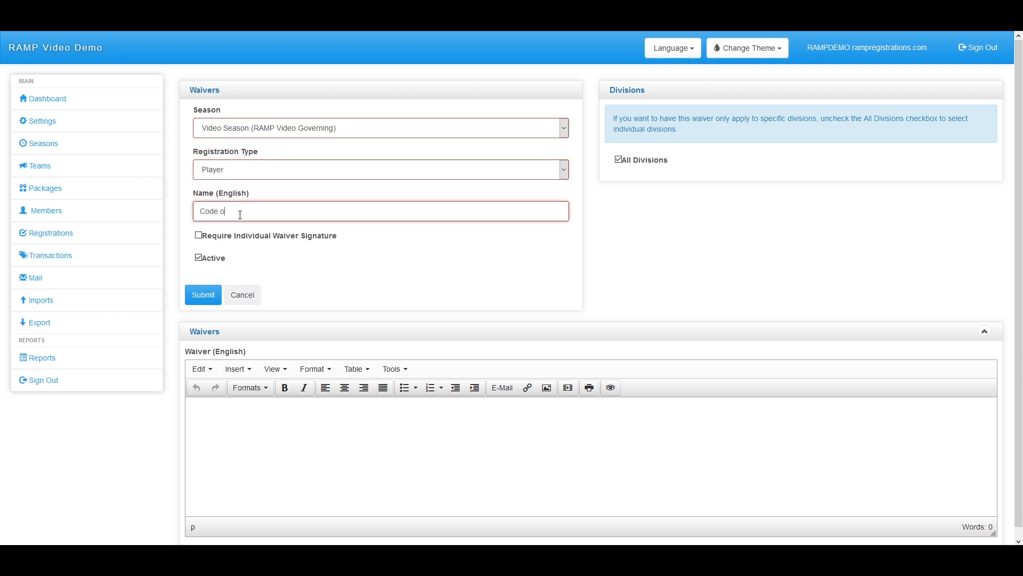
pyautogui.write(' fconduc')
pyautogui.click(230, 211)
pyautogui.press('BackSpace')
pyautogui.press('BackSpace')
pyautogui.write('f')
pyautogui.click(203, 295)
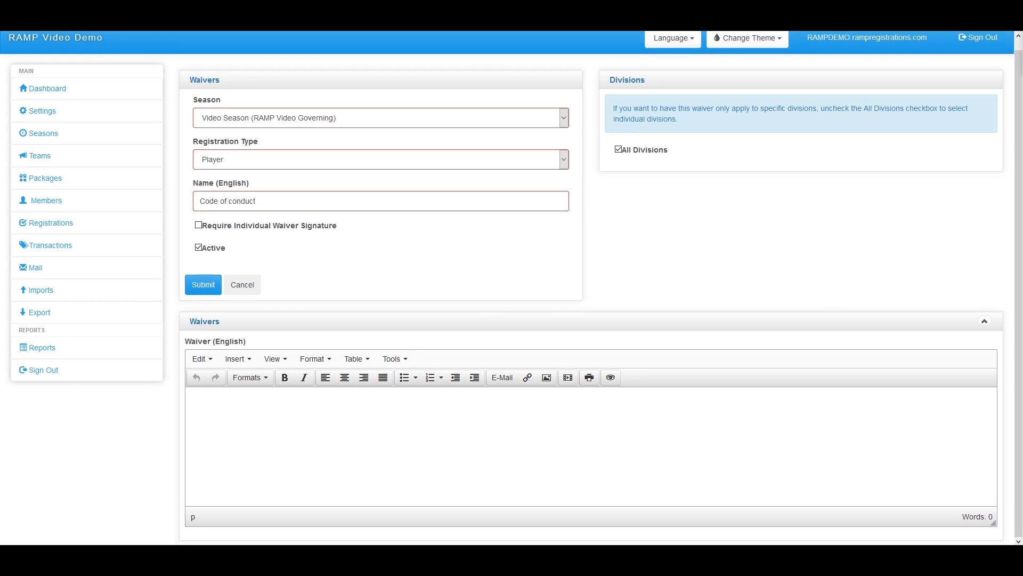
# Paste the full waiver text into the editor and submit the waiver
pyautogui.click(282, 424)
pyautogui.hotkey('ctrl', 'v')
pyautogui.scroll(3, 308, 461)
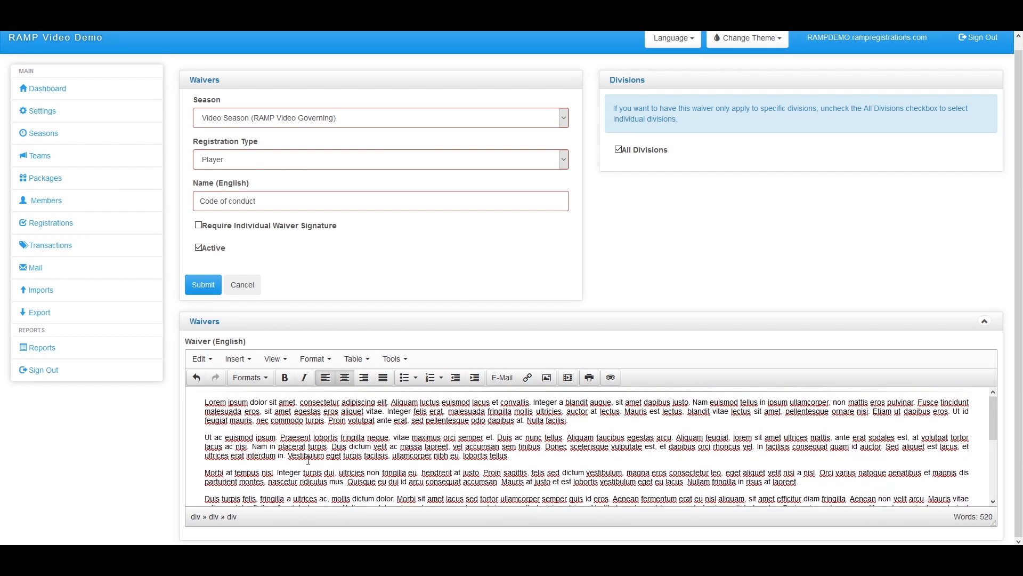
pyautogui.click(205, 288)
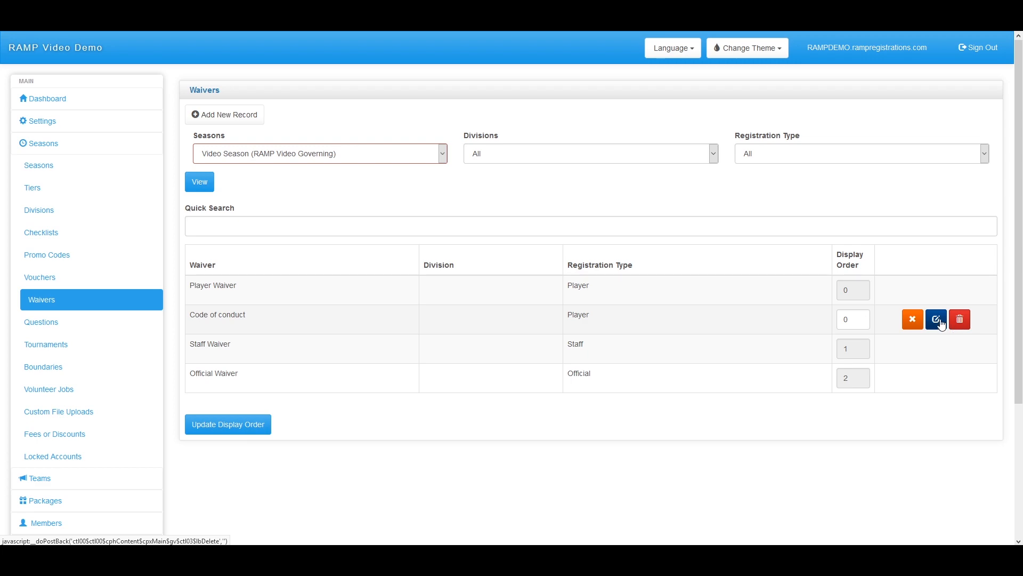
# Open the Questions page showing Video Season's two Governing Body Questions for Player
pyautogui.click(125, 330)
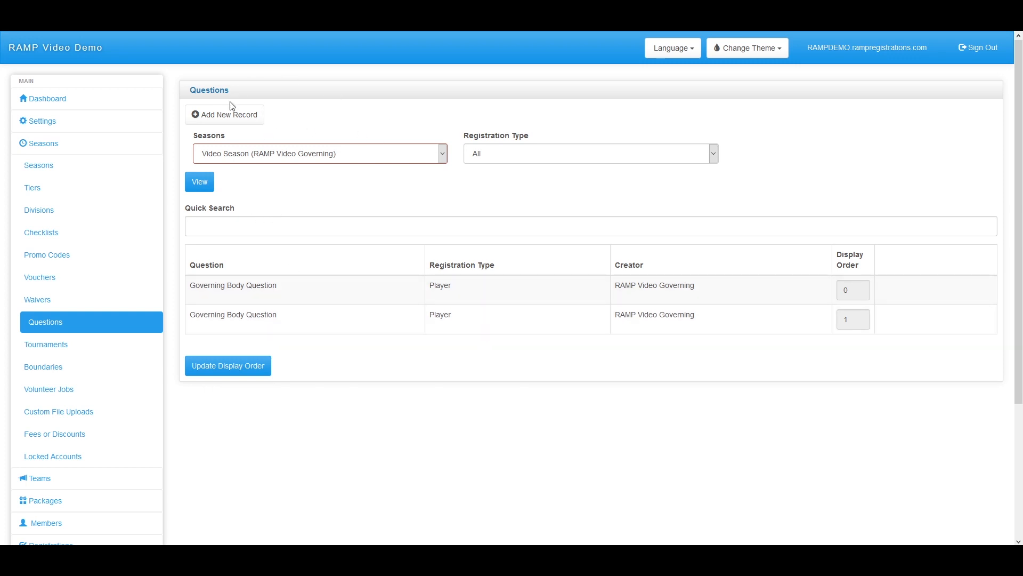
# Add a new Player question worded 'What is your favourite colour'
pyautogui.click(215, 117)
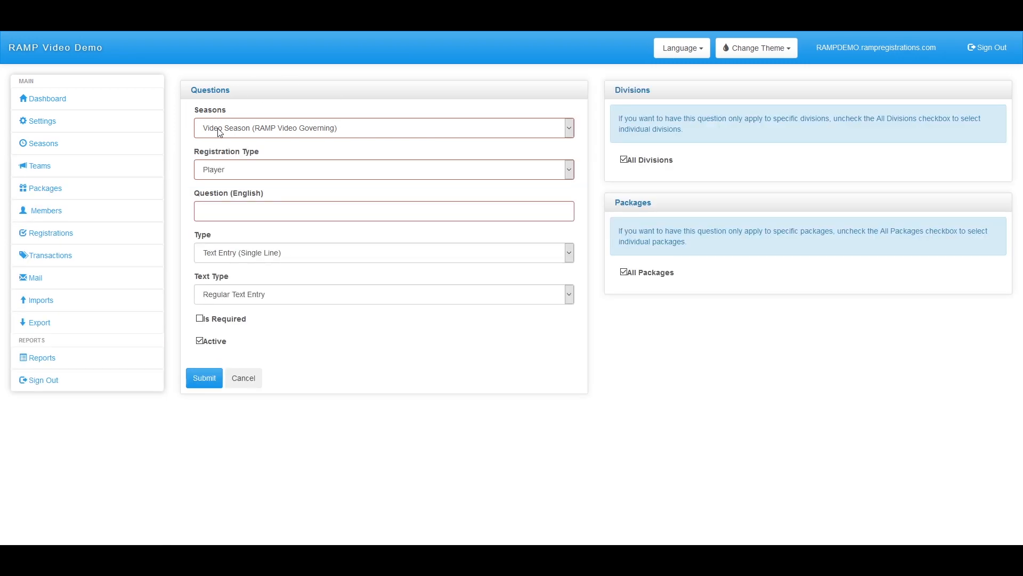
pyautogui.click(240, 180)
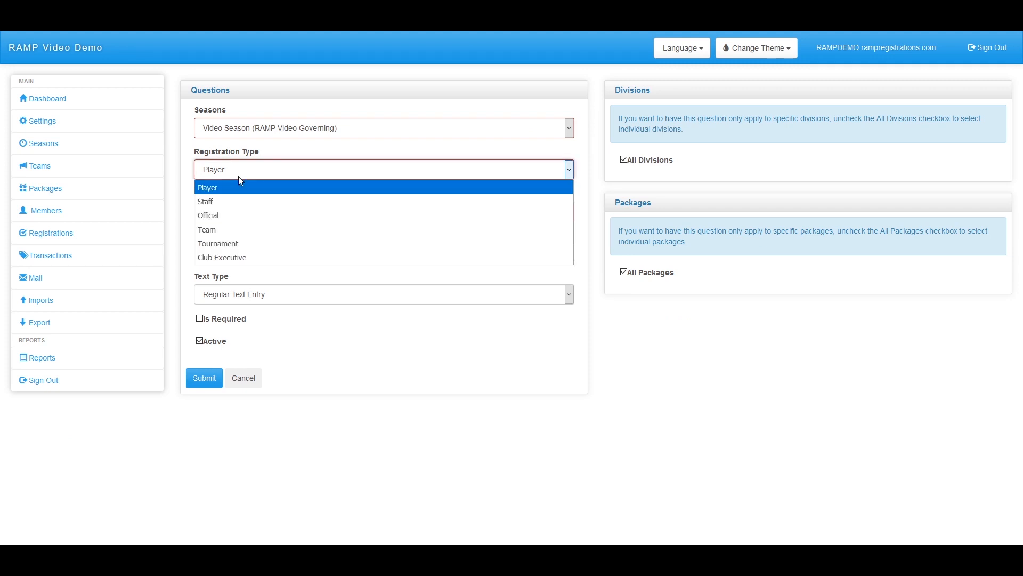
pyautogui.click(256, 179)
pyautogui.click(236, 209)
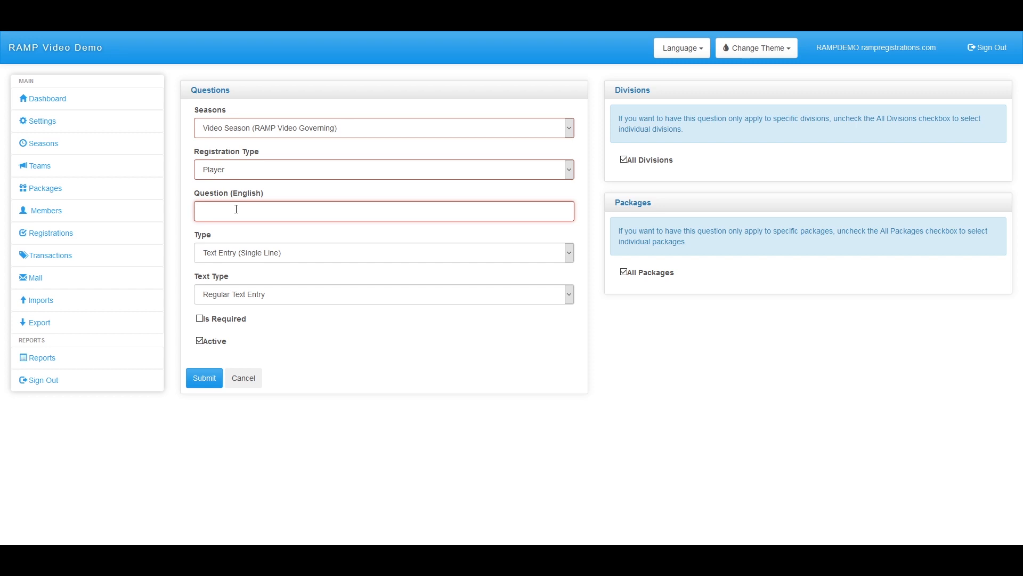
pyautogui.write('at is your favourite colour')
# Make it a required Text Entry (Single Line) question with Regular Text Entry
pyautogui.click(291, 260)
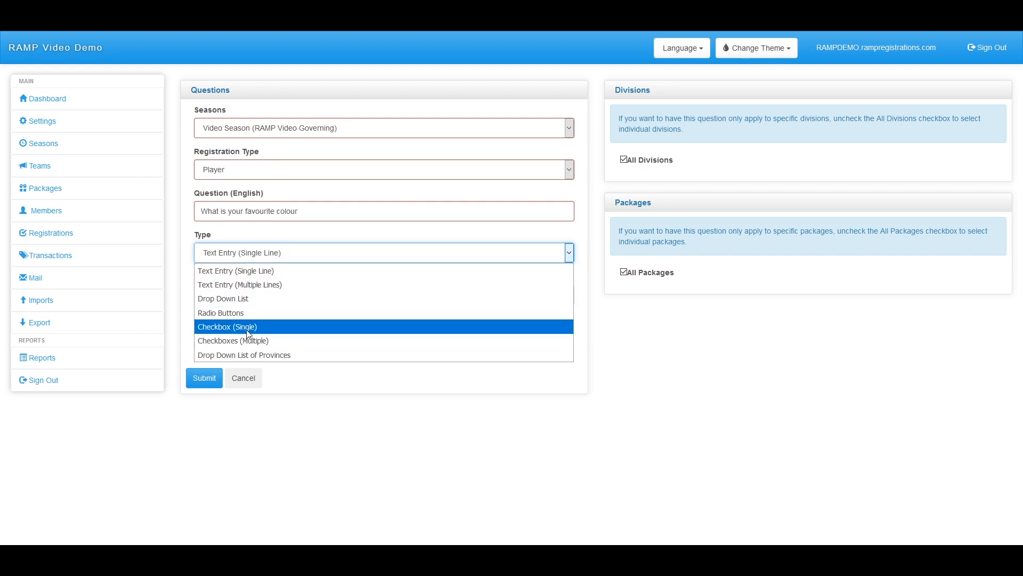
pyautogui.click(264, 275)
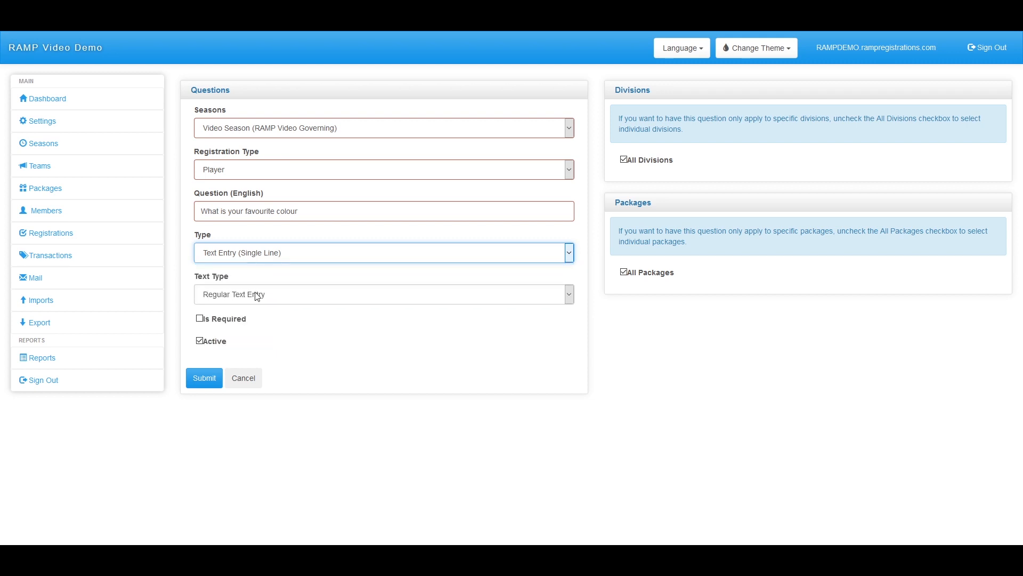
pyautogui.click(241, 297)
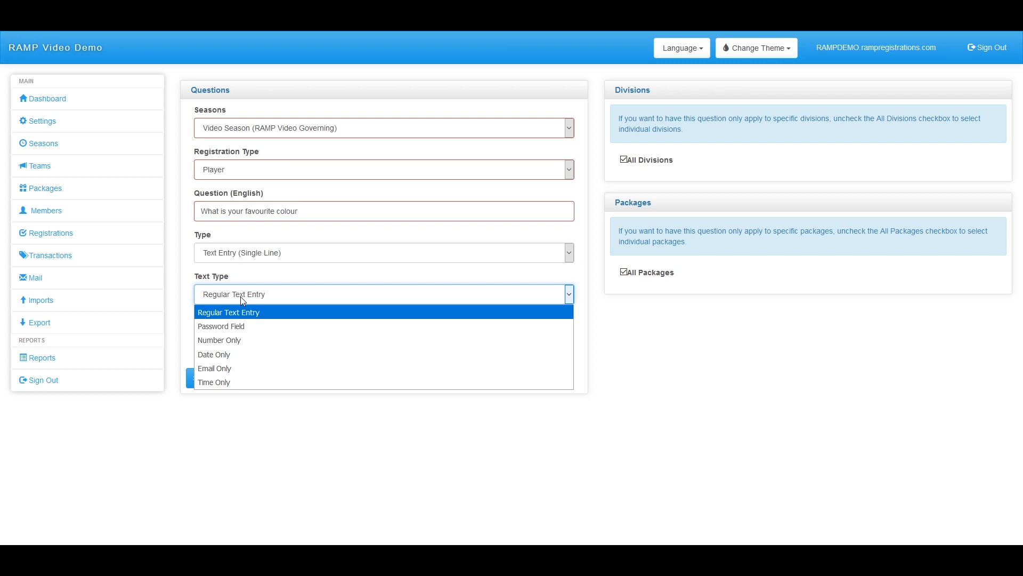
pyautogui.click(241, 299)
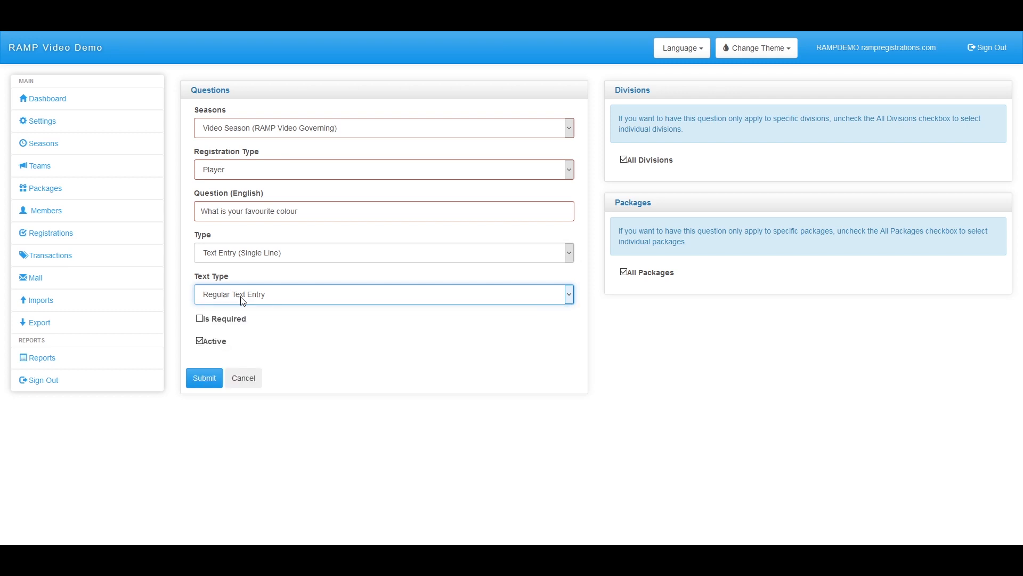
pyautogui.click(201, 318)
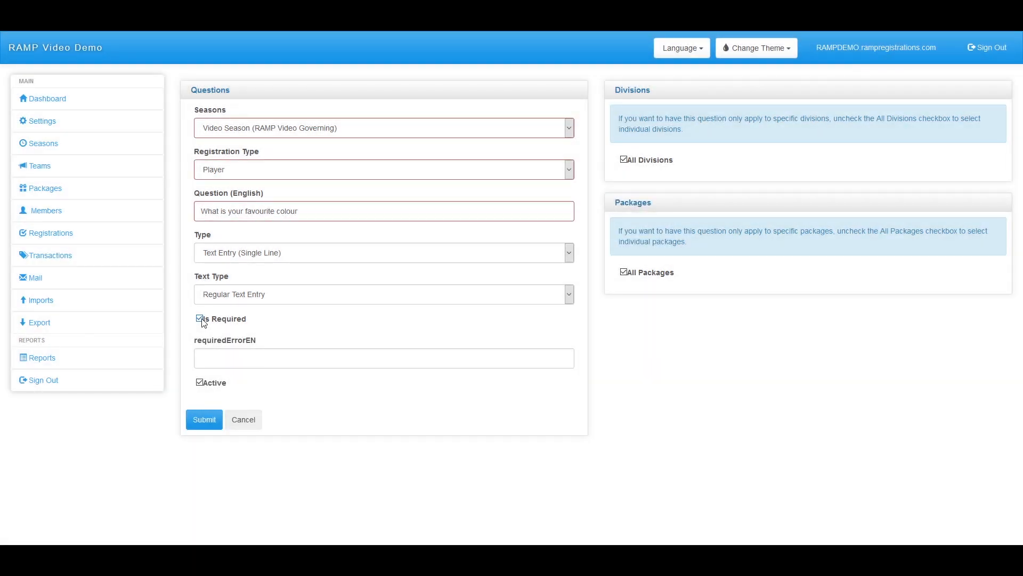
pyautogui.click(245, 364)
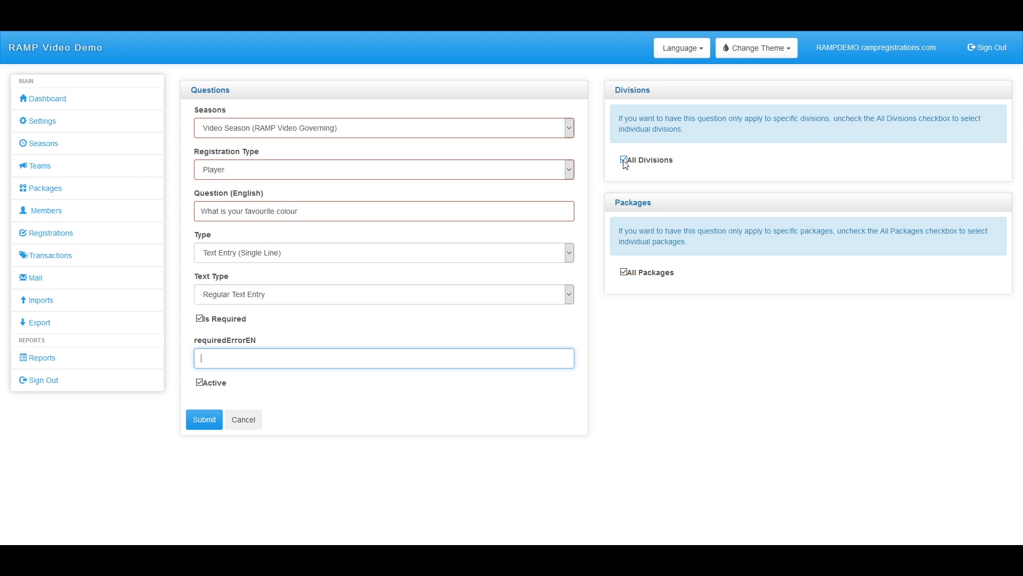
# Untick All Packages, try Division 1 and 2, re-tick All Divisions, and submit the question
pyautogui.click(624, 272)
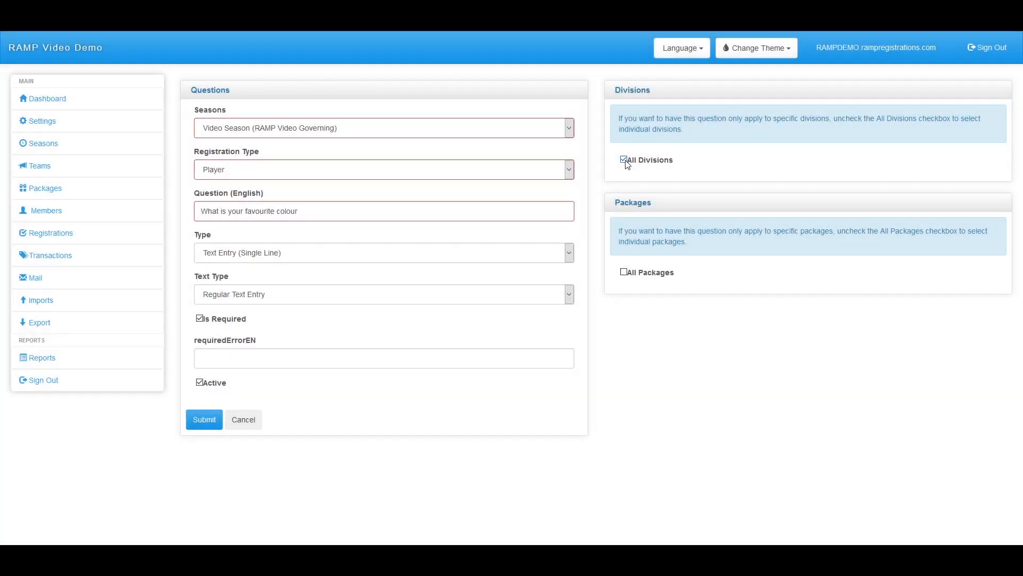
pyautogui.click(623, 160)
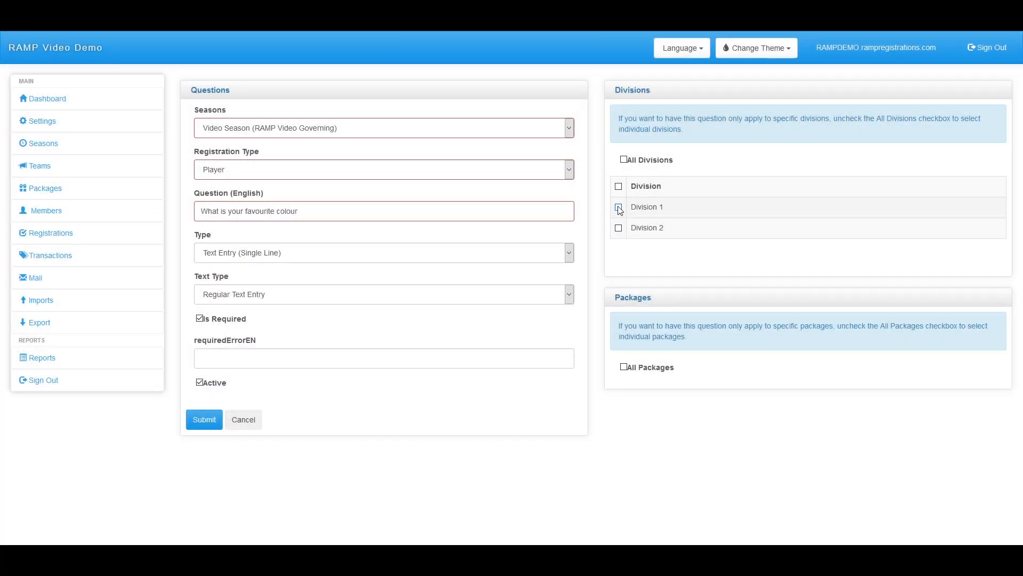
pyautogui.click(619, 207)
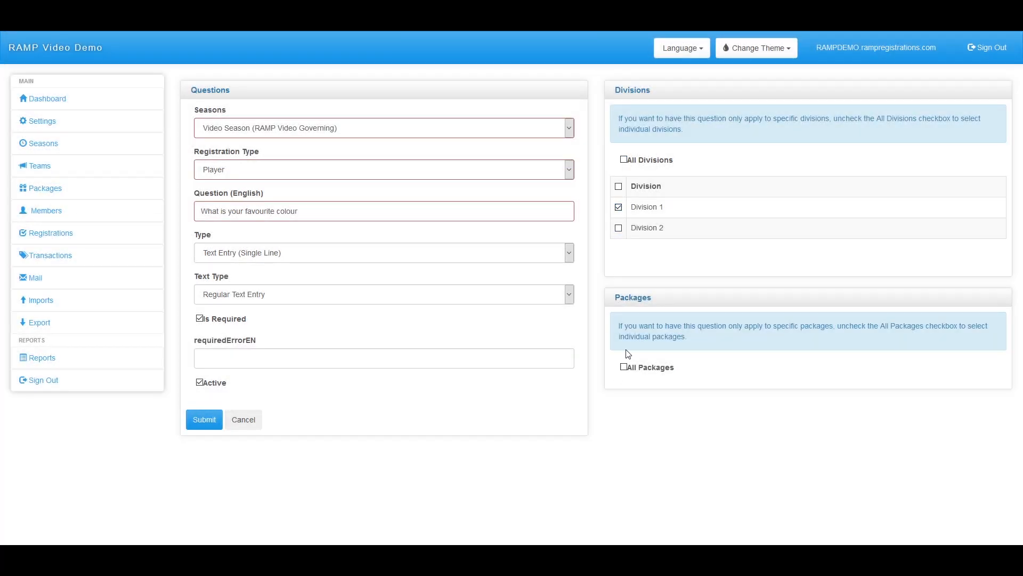
pyautogui.click(619, 228)
pyautogui.click(618, 228)
pyautogui.click(618, 207)
pyautogui.click(623, 160)
pyautogui.click(203, 424)
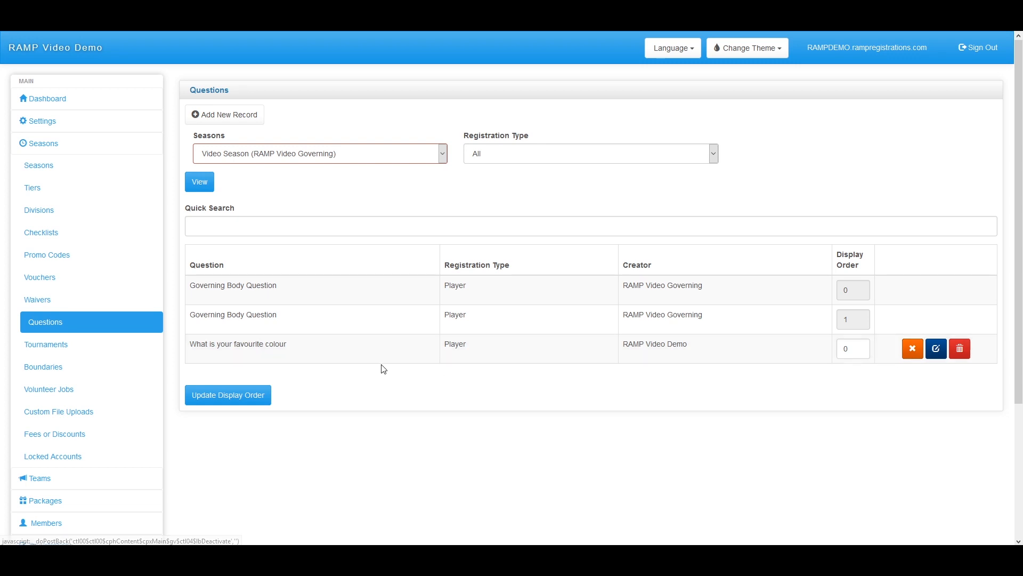
# Create a new Player-type package record with Division 1 and Division 2 ticked
pyautogui.scroll(-1, 130, 261)
pyautogui.scroll(-3, 129, 261)
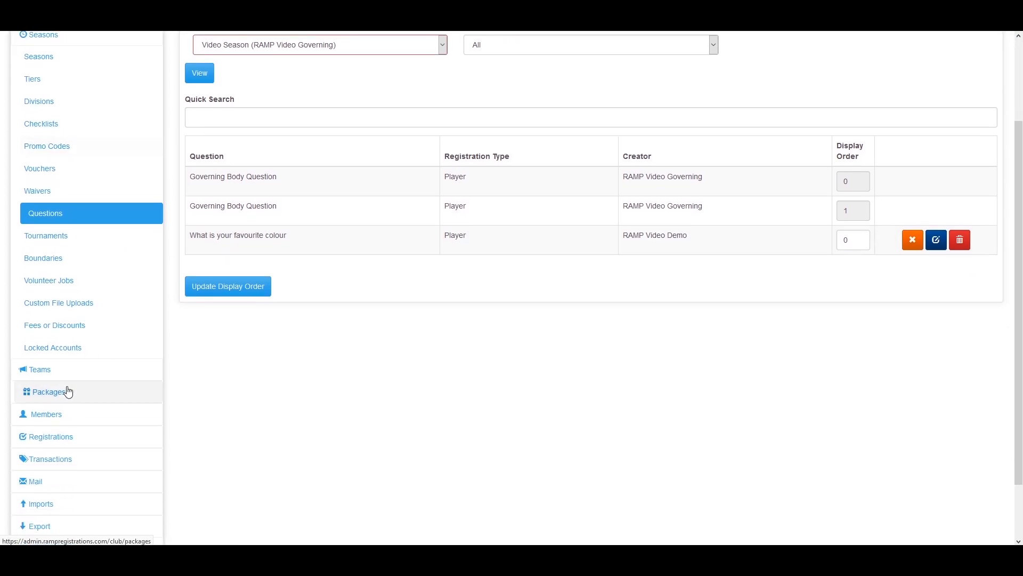
pyautogui.click(64, 394)
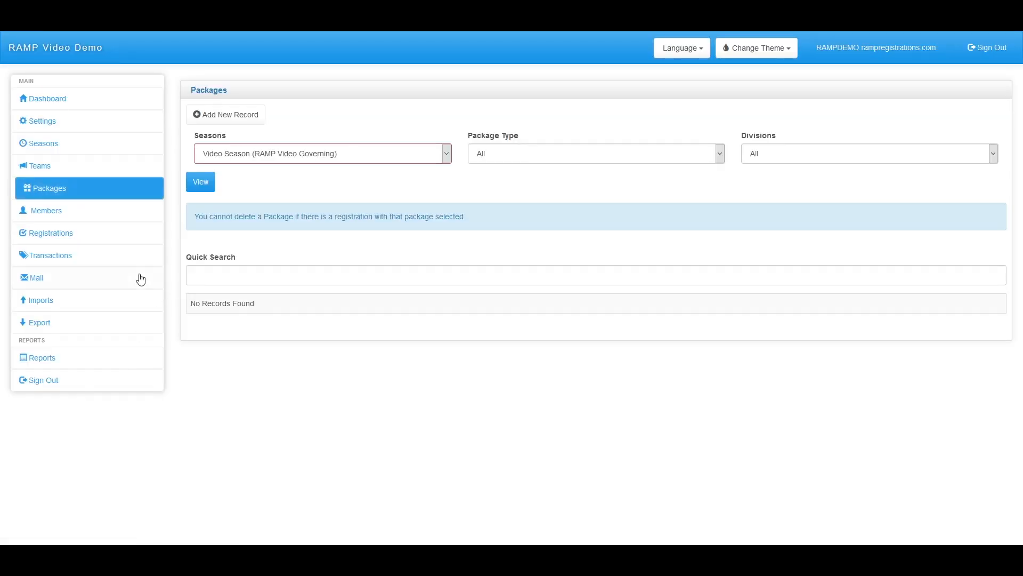
pyautogui.click(244, 120)
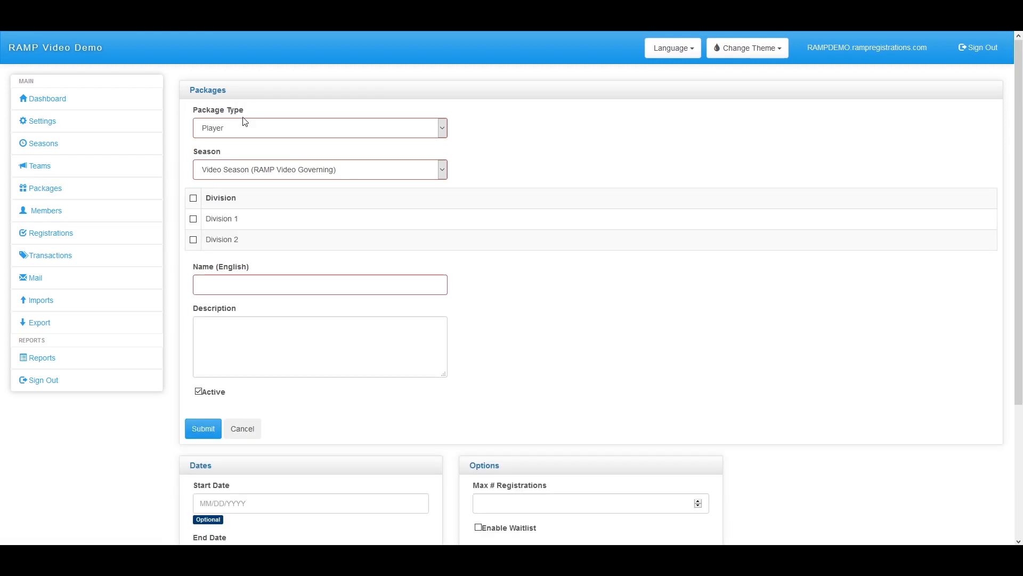
pyautogui.click(275, 130)
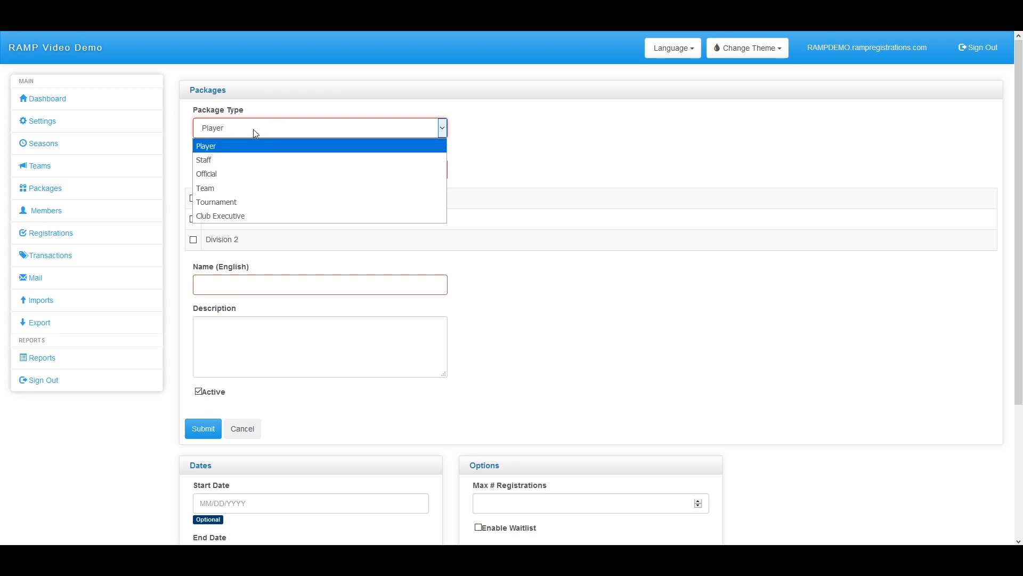
pyautogui.click(256, 133)
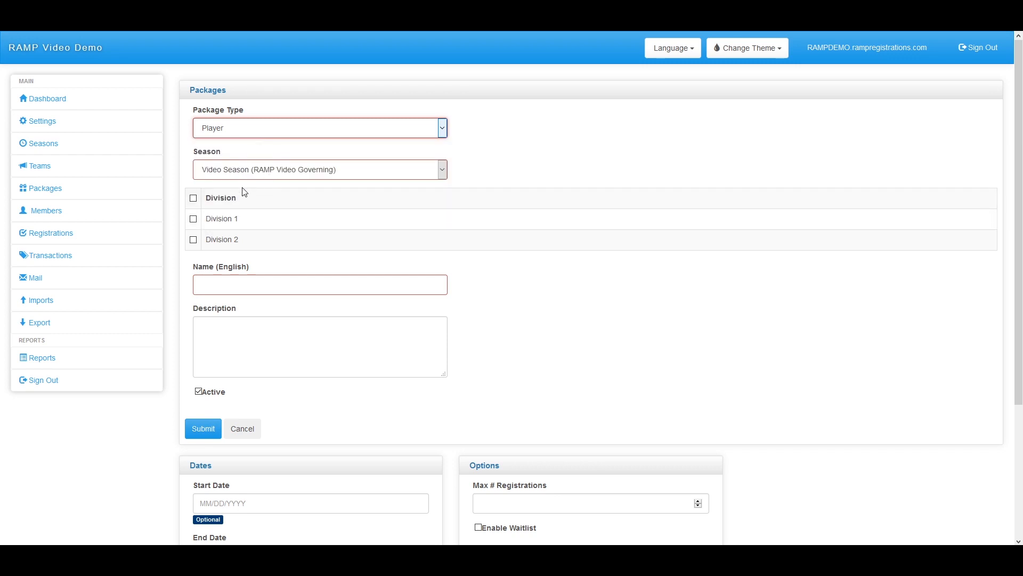
pyautogui.scroll(-1, 187, 168)
pyautogui.click(194, 164)
pyautogui.click(194, 186)
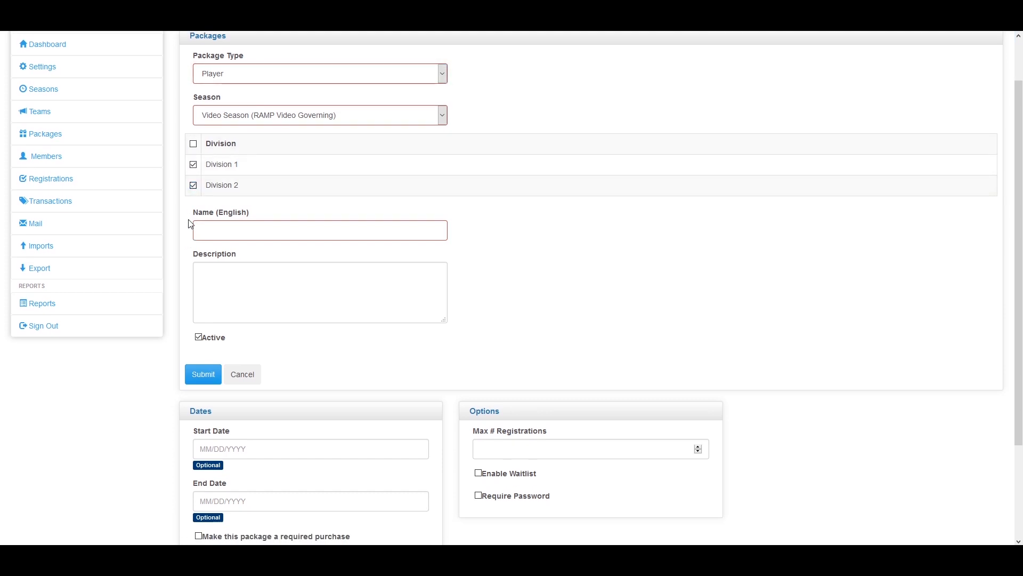
# Untick Division 2, name the package 'Regular package', and paste lorem ipsum as its description
pyautogui.click(193, 185)
pyautogui.click(250, 238)
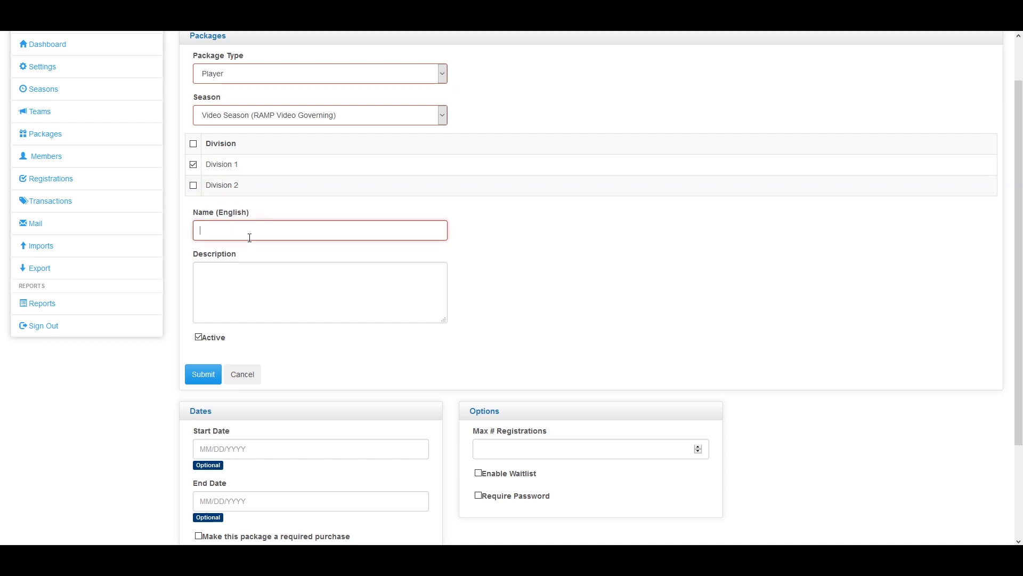
pyautogui.write('Regular')
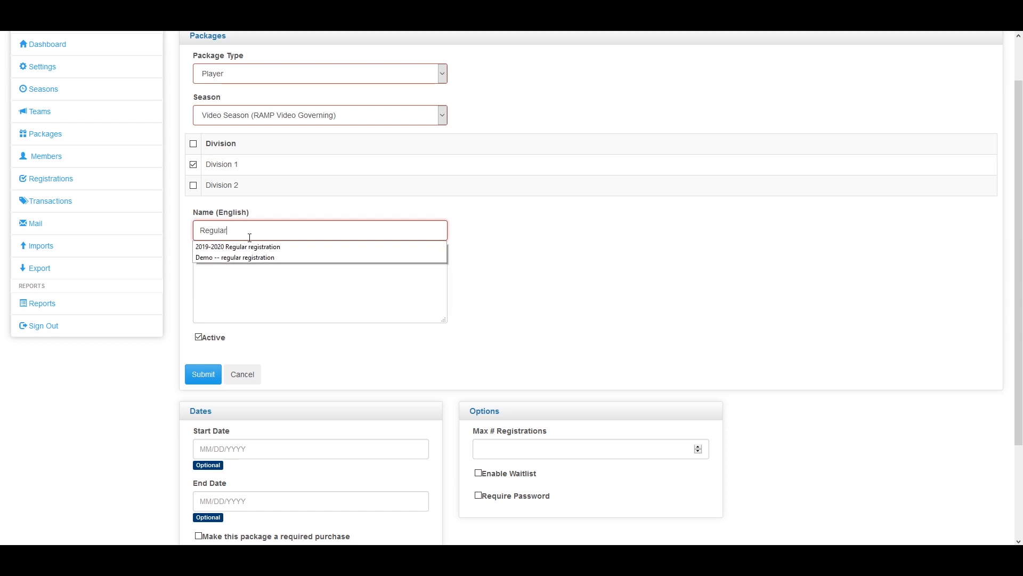
pyautogui.write(' package')
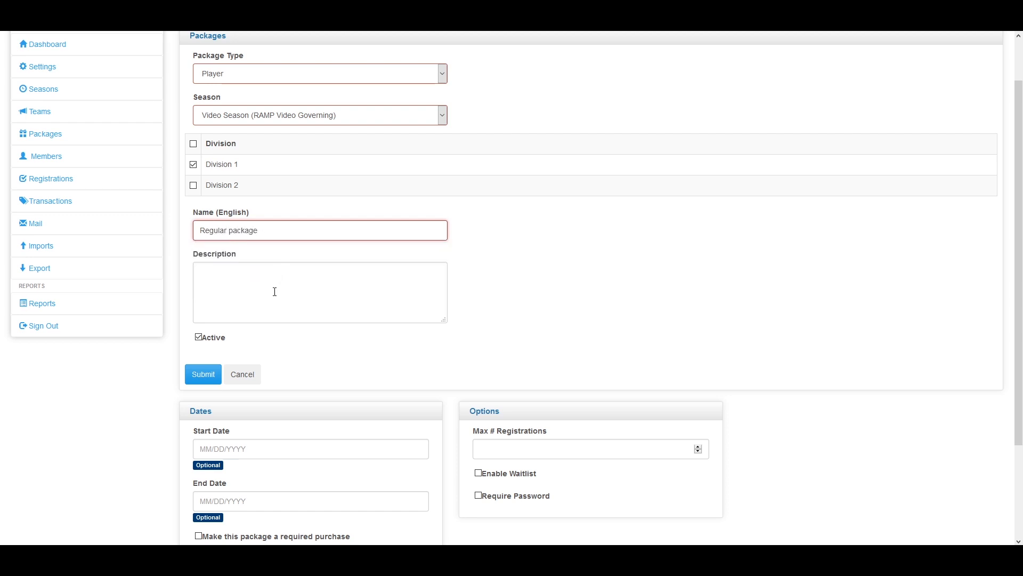
pyautogui.scroll(-1, 273, 288)
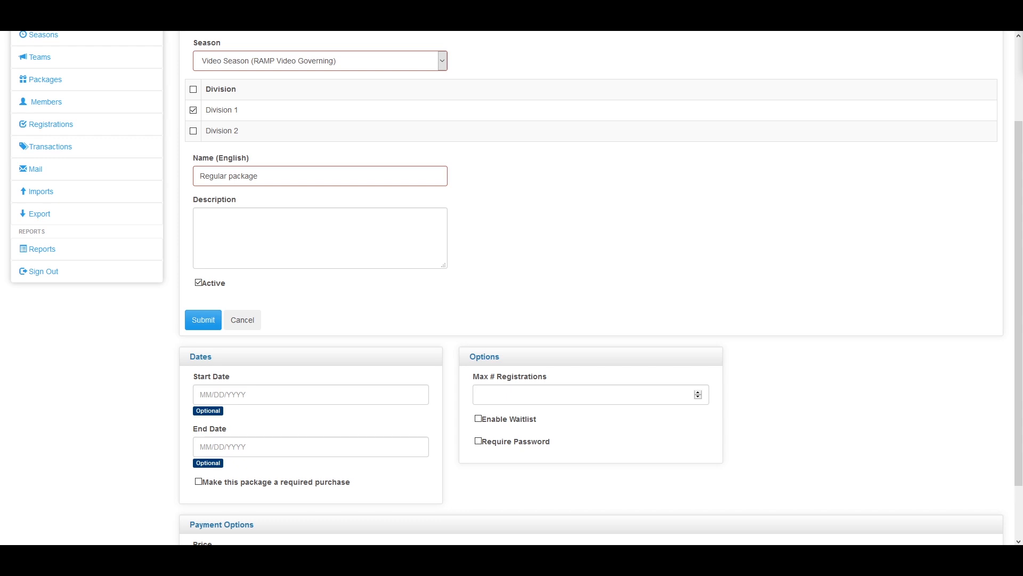
pyautogui.click(311, 244)
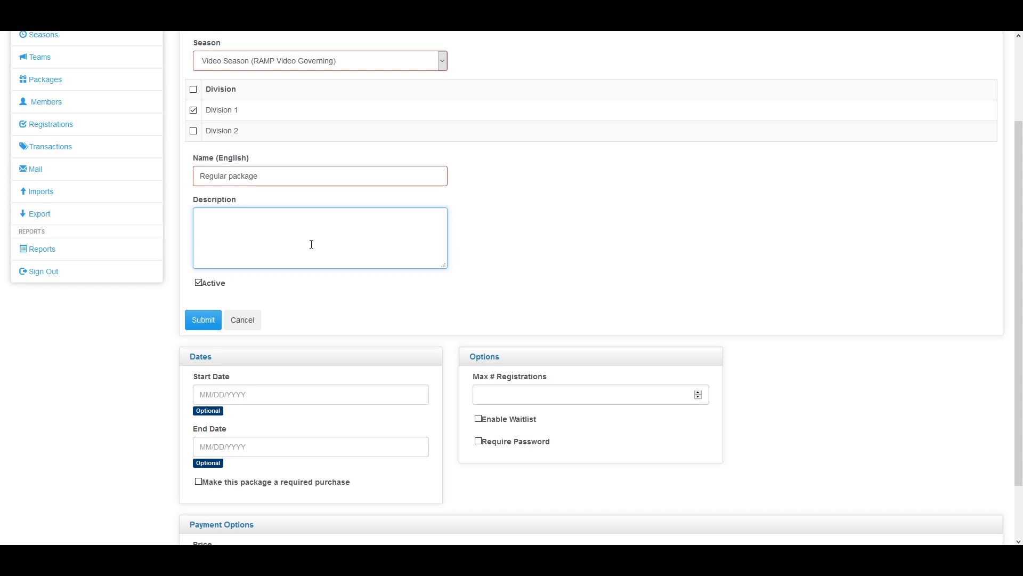
pyautogui.write('Ut id feugiat mauris, nec commodo turpis. Proin volutpat ante erat, sed pellentesque odio dapibus at. Nulla facilisi.')
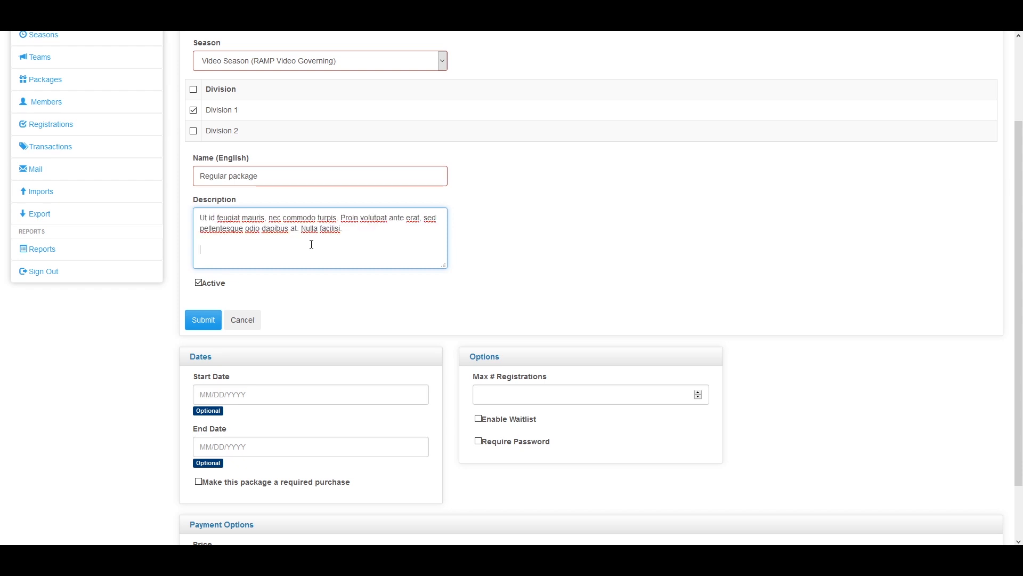
# Tick 'Make this package a required purchase' for the Regular package
pyautogui.scroll(-2, 292, 242)
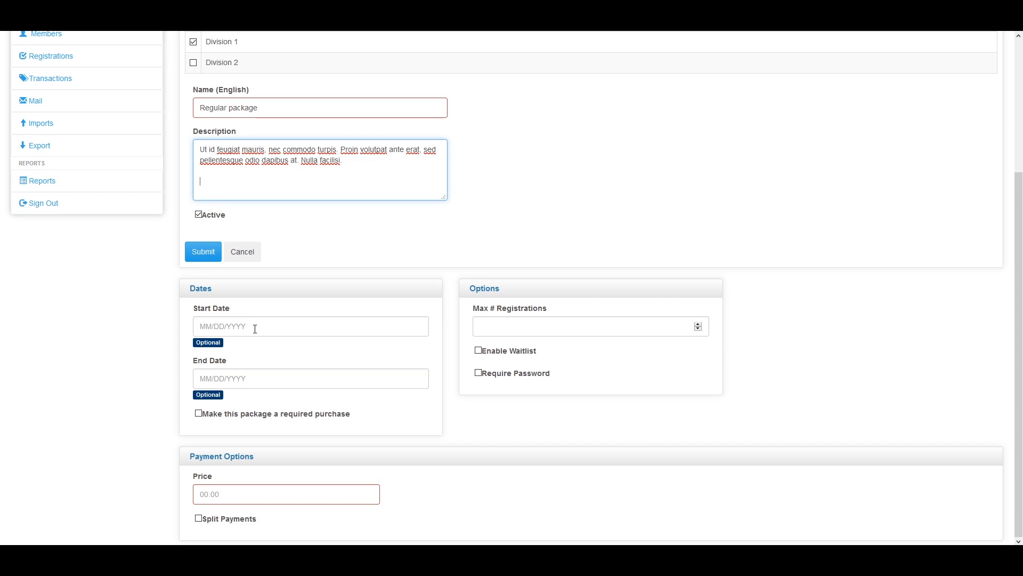
pyautogui.click(199, 414)
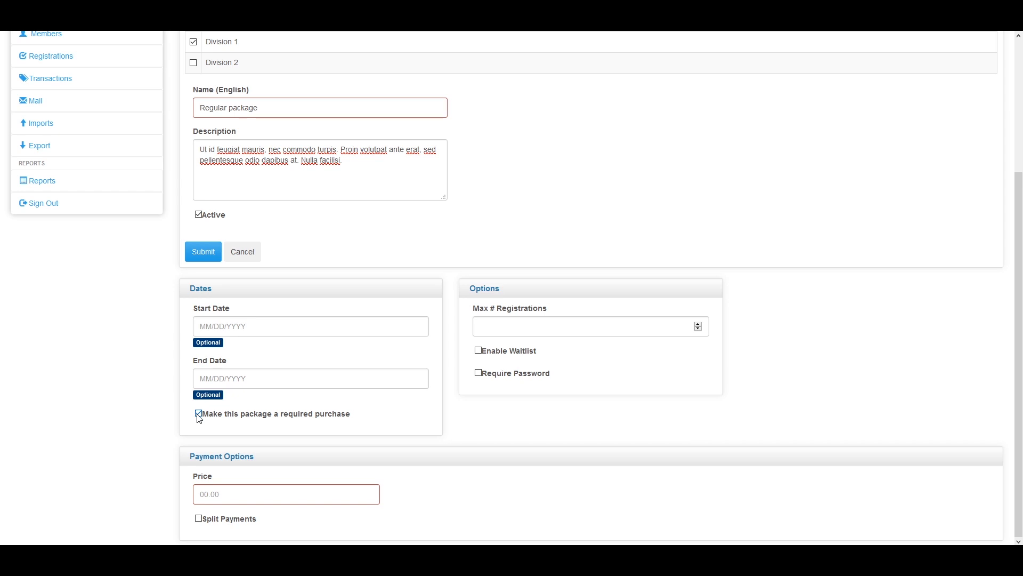
# Set Max # Registrations to 5 and tick Enable Waitlist
pyautogui.click(525, 331)
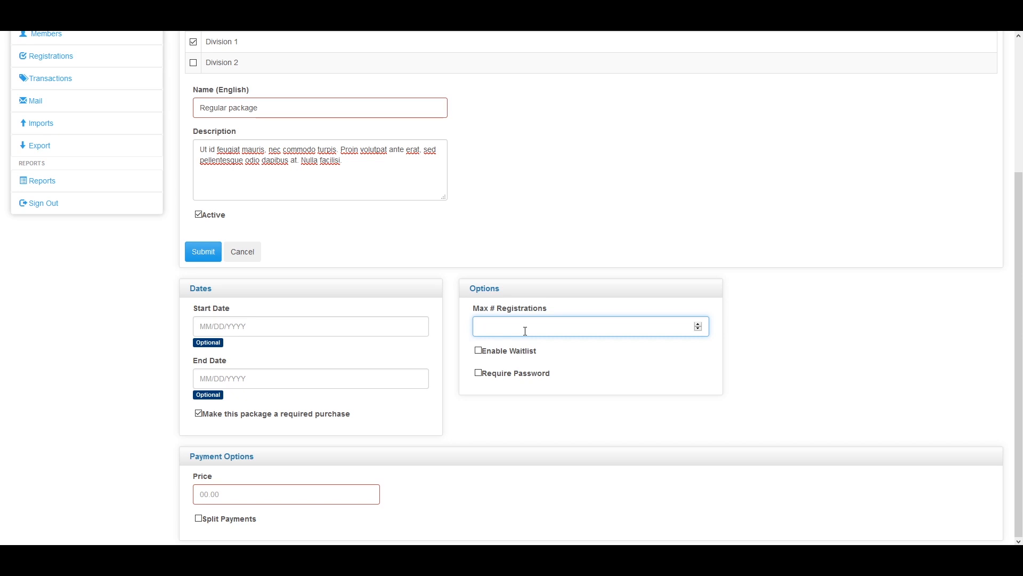
pyautogui.write('5')
pyautogui.click(478, 351)
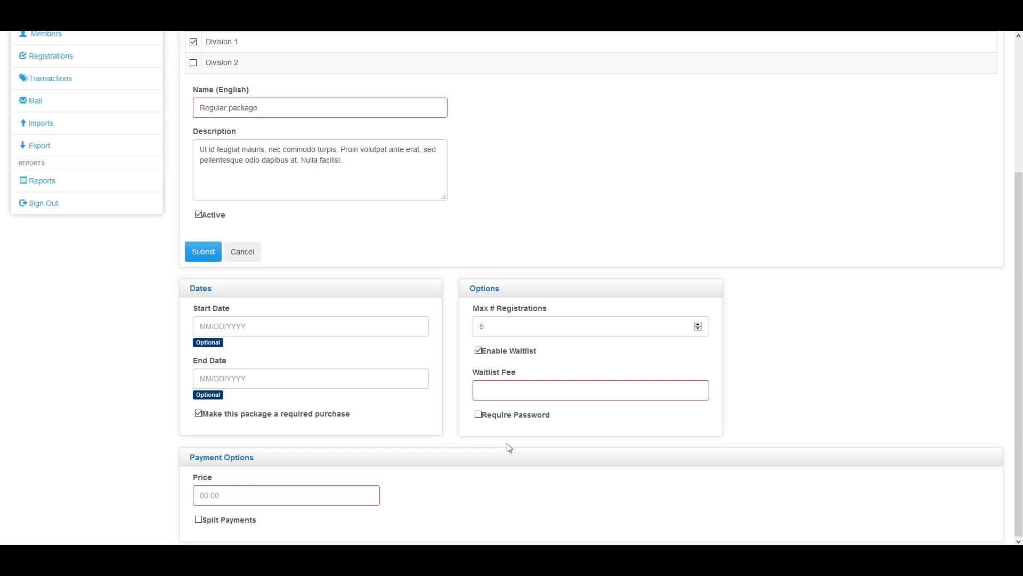
pyautogui.click(533, 399)
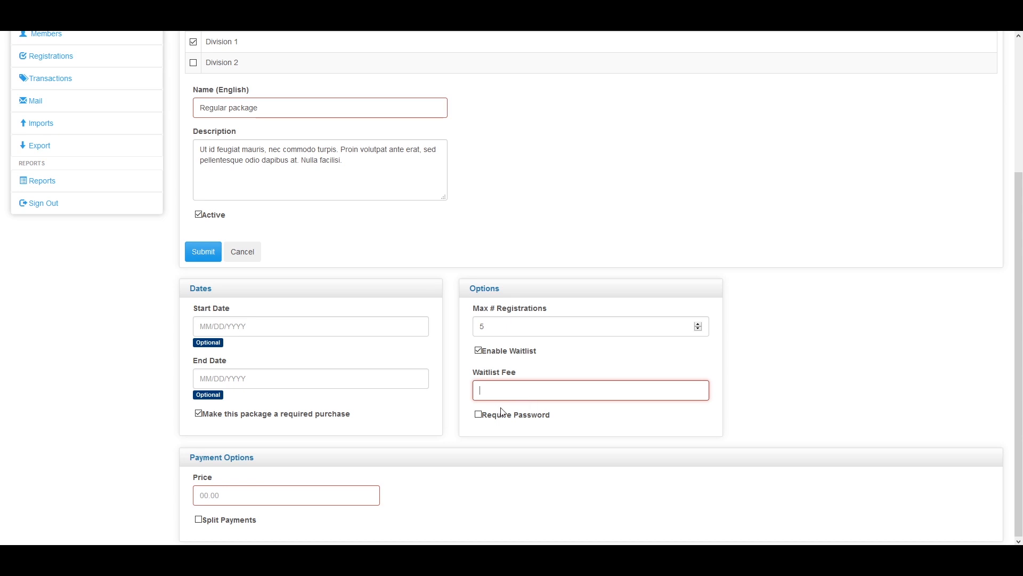
# Try requiring a package password, then turn the password requirement back off
pyautogui.click(479, 415)
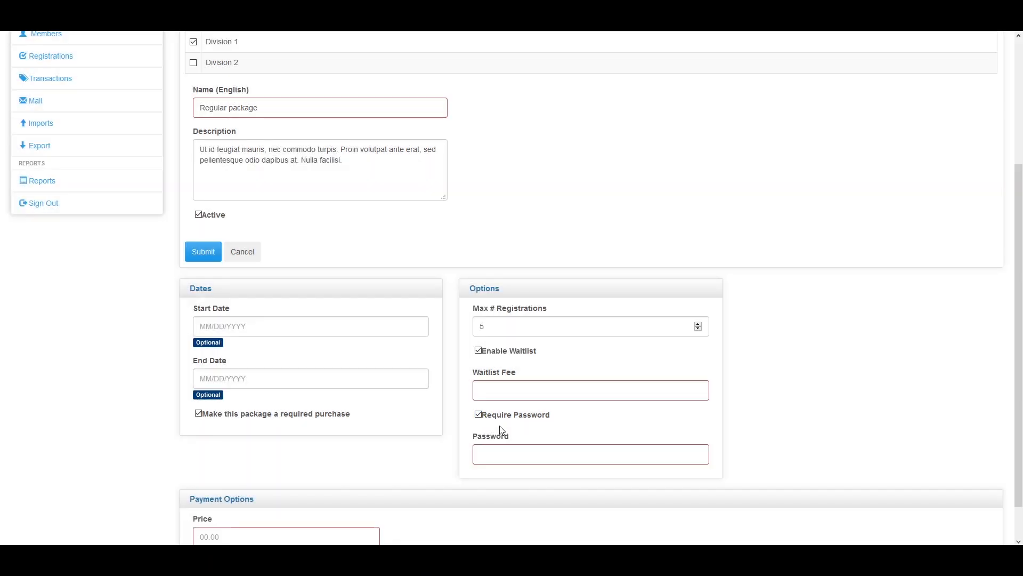
pyautogui.scroll(-1, 509, 416)
pyautogui.click(519, 407)
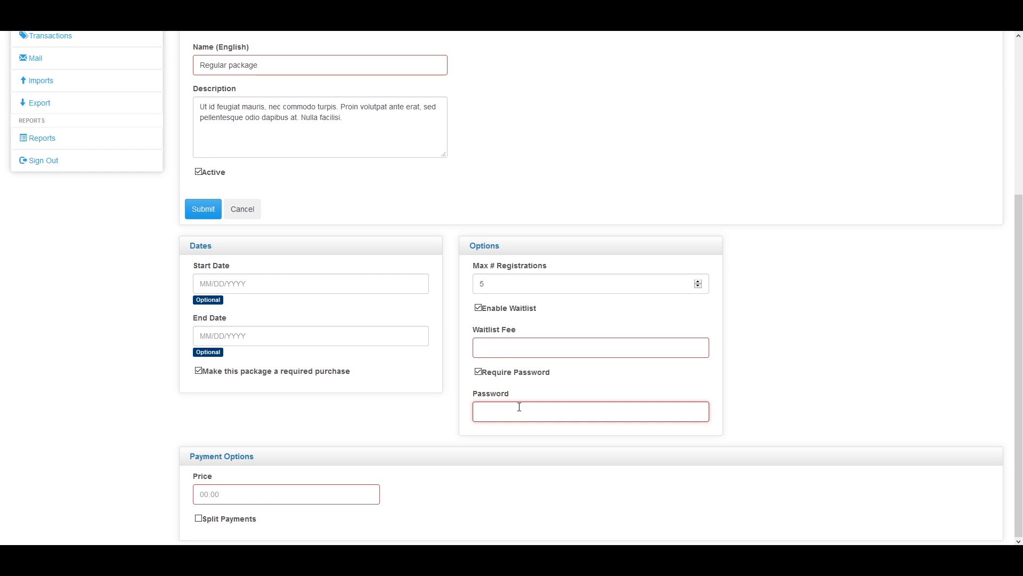
pyautogui.click(479, 373)
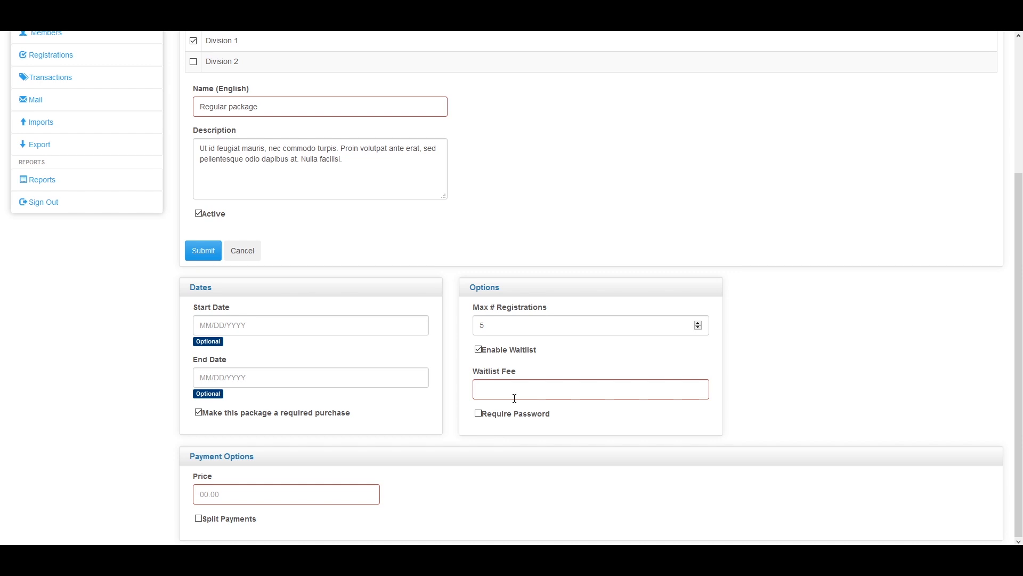
# Enter a waitlist fee of 5 and a package price of 290
pyautogui.click(536, 388)
pyautogui.write('5')
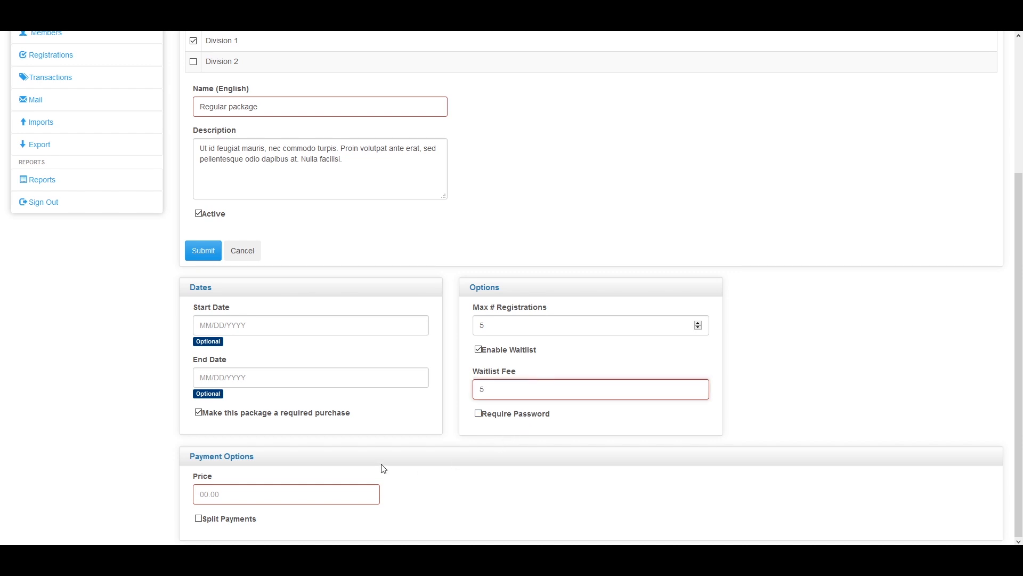
pyautogui.click(341, 485)
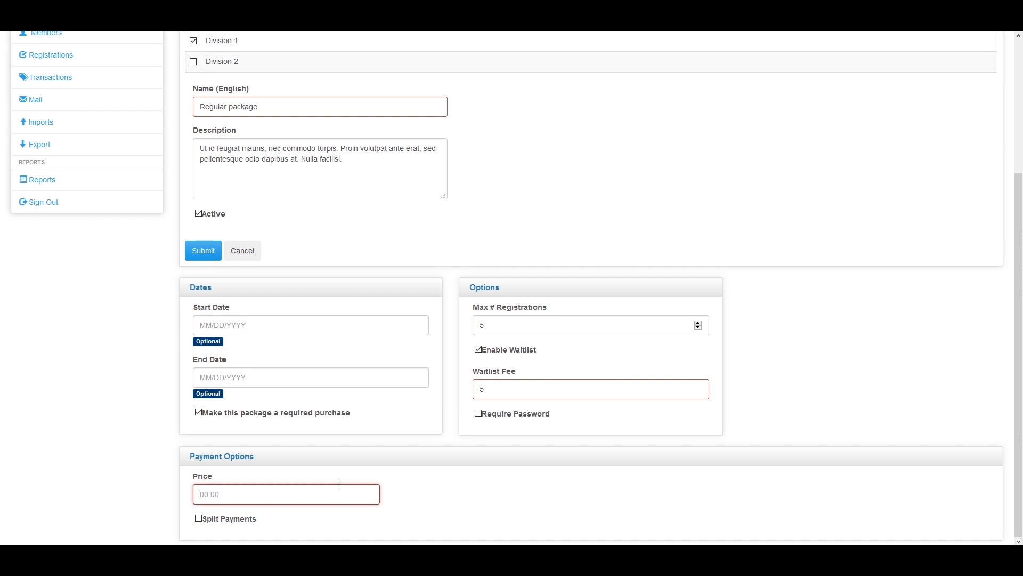
pyautogui.click(339, 485)
pyautogui.write('290')
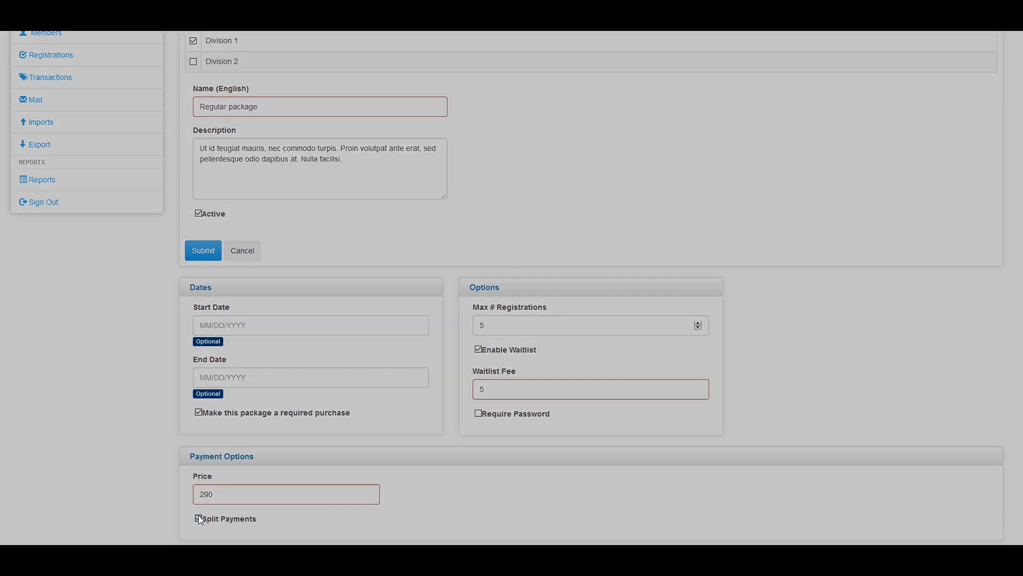
pyautogui.click(198, 519)
pyautogui.scroll(-1, 407, 467)
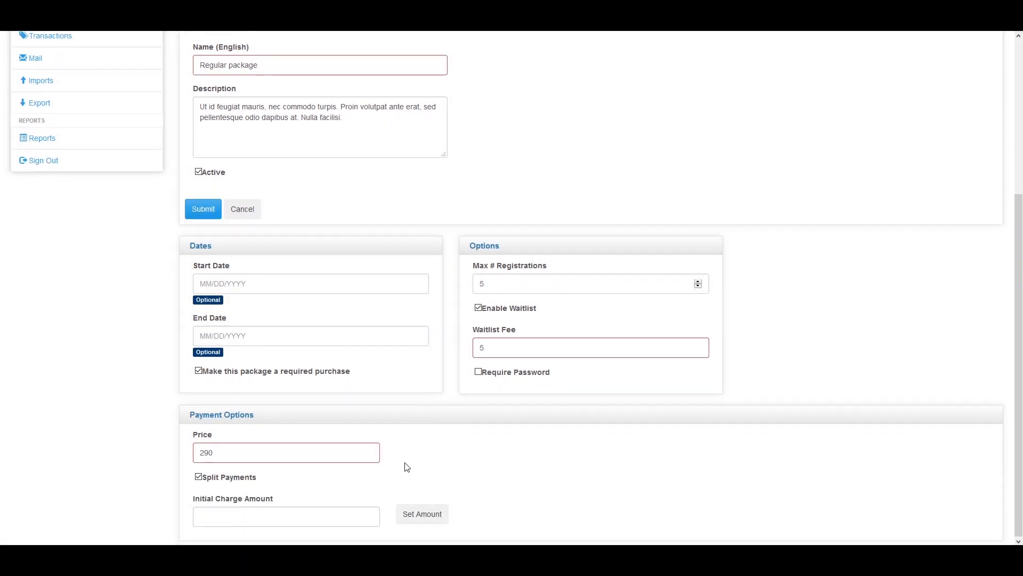
pyautogui.click(298, 519)
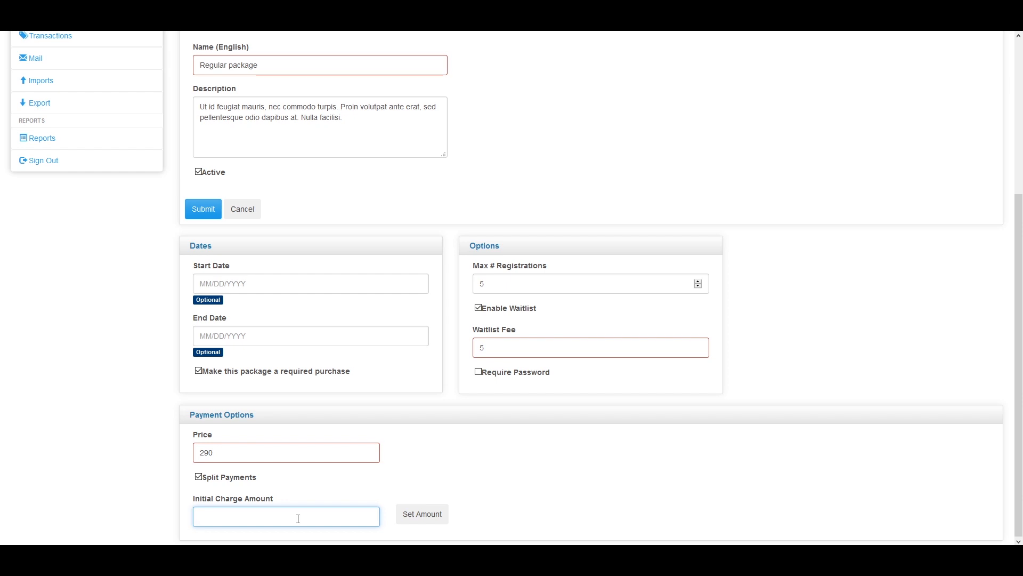
pyautogui.write('90')
pyautogui.click(427, 515)
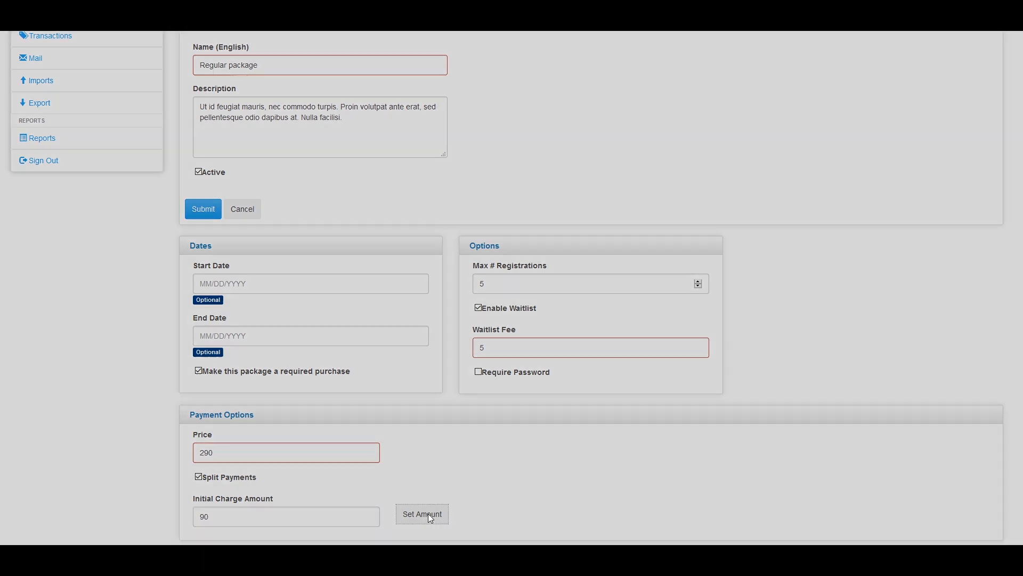
pyautogui.scroll(-1, 433, 514)
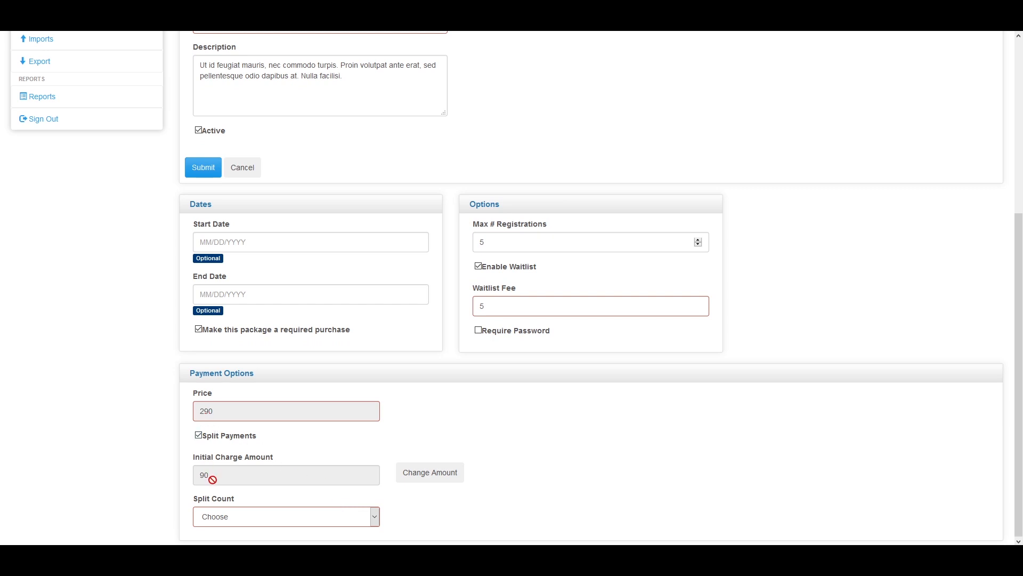
pyautogui.click(237, 516)
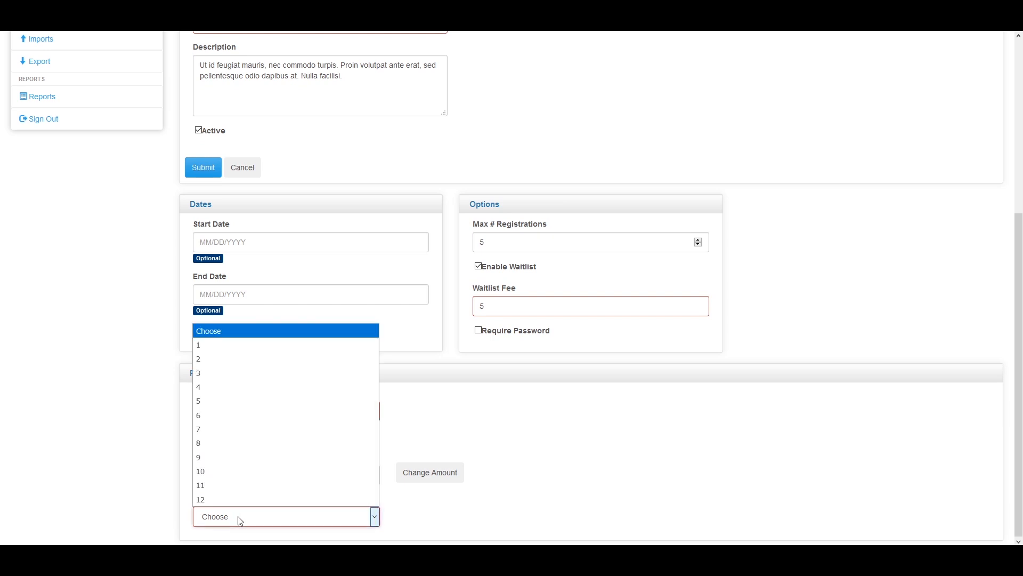
pyautogui.click(229, 359)
pyautogui.scroll(-2, 256, 410)
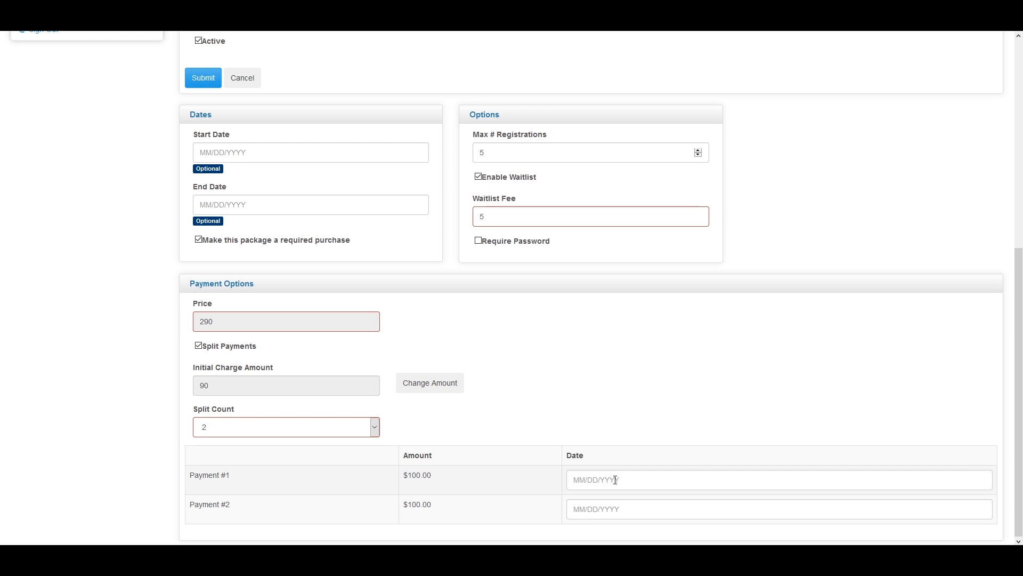
pyautogui.click(616, 480)
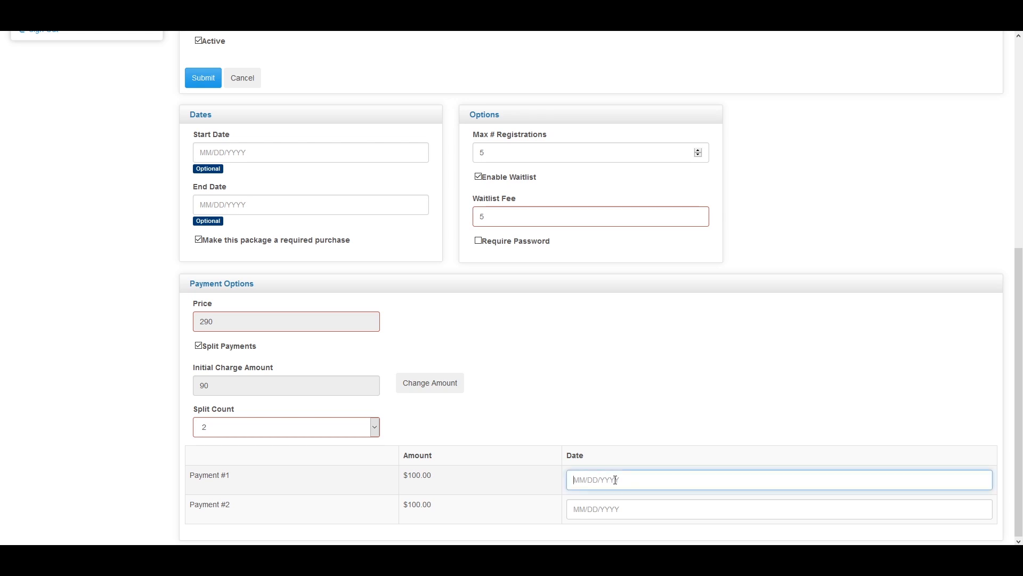
pyautogui.click(199, 346)
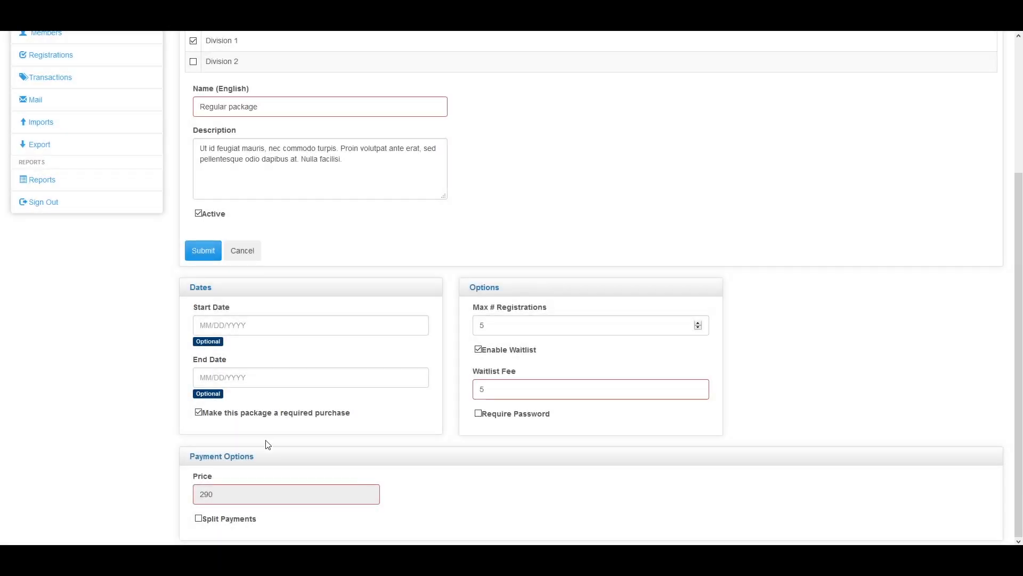
# Save the Regular package and start a new package covering Divisions 1 and 2
pyautogui.scroll(3, 268, 445)
pyautogui.click(203, 414)
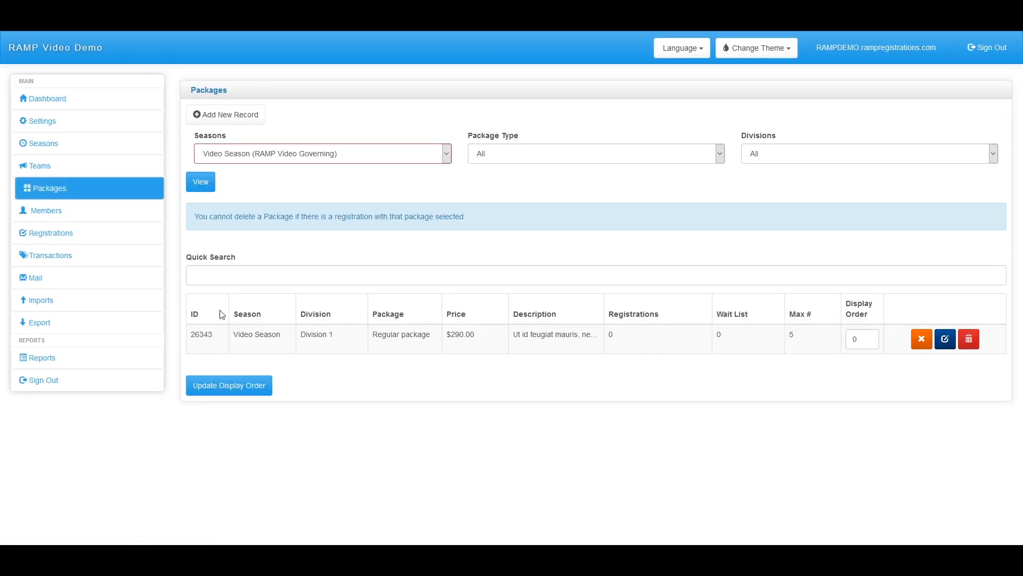
pyautogui.click(220, 118)
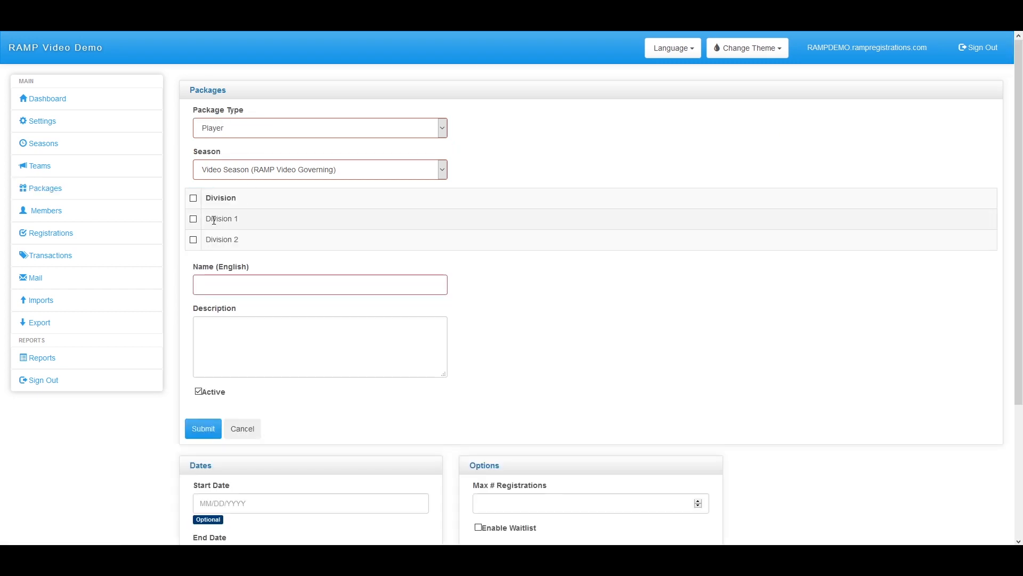
pyautogui.click(193, 219)
pyautogui.click(194, 240)
# Name the new package 'Package 2', set its price to 15, and save it
pyautogui.click(239, 282)
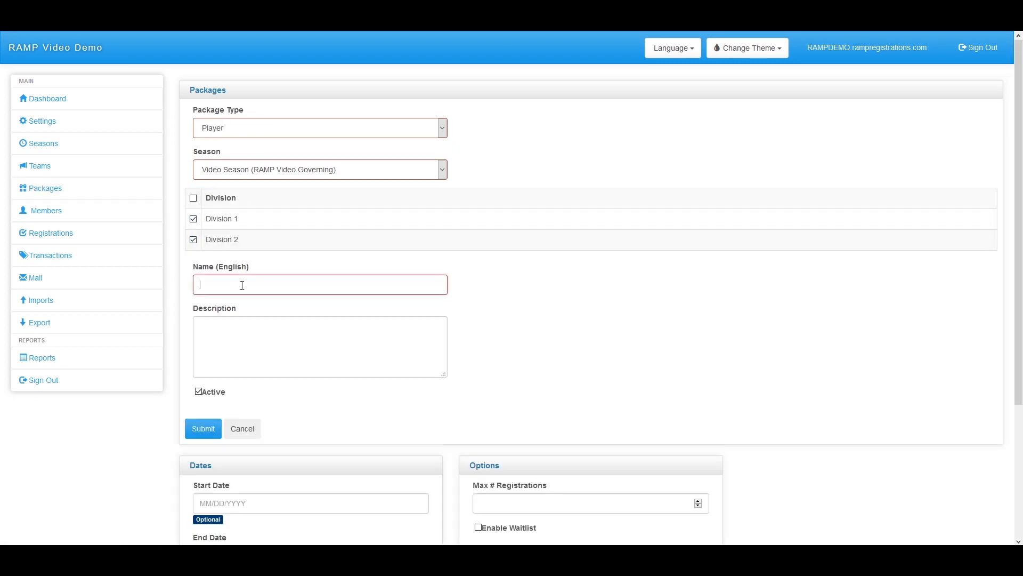
pyautogui.write('T')
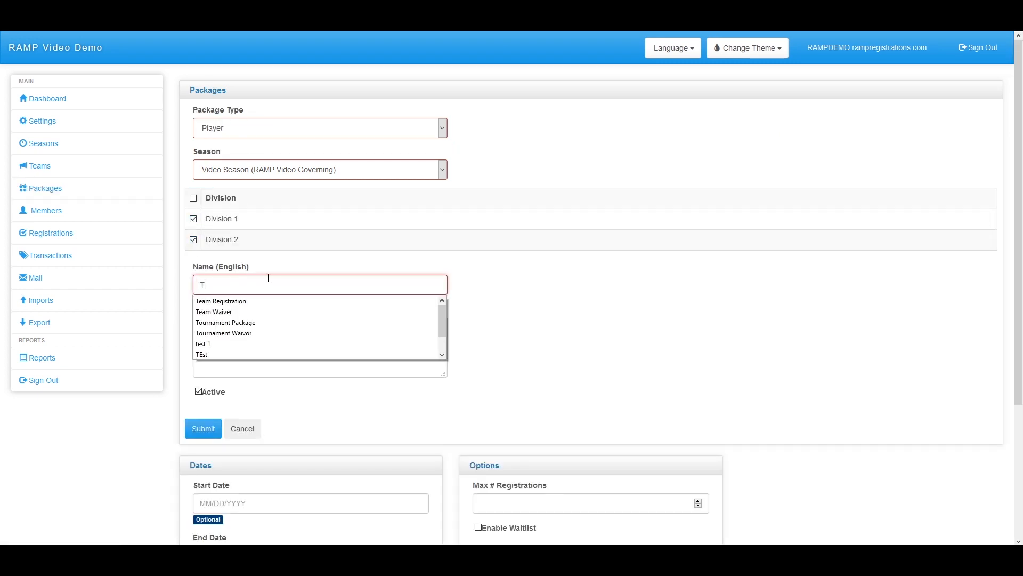
pyautogui.press('BackSpace')
pyautogui.write('Pa')
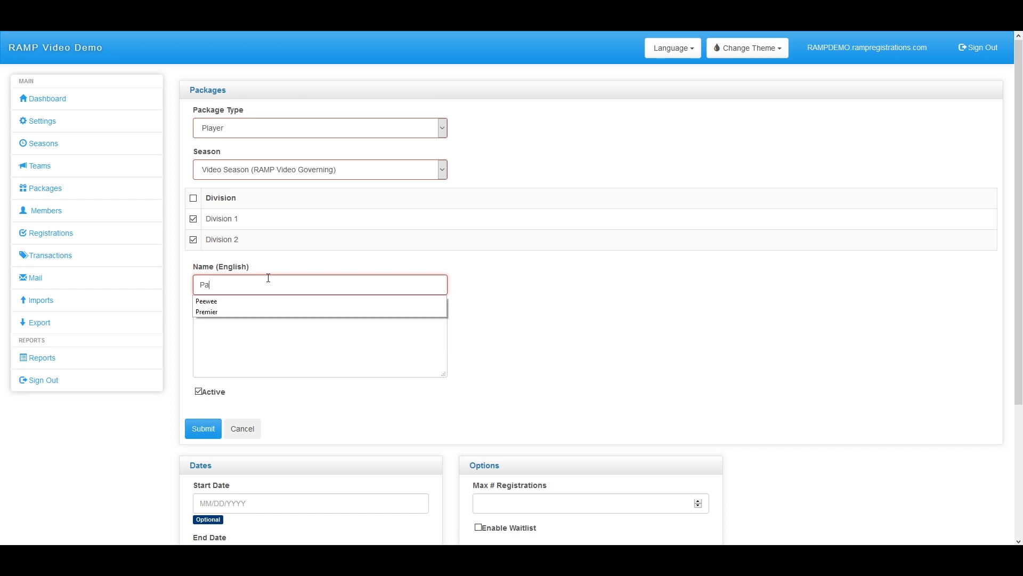
pyautogui.write('ckage 2')
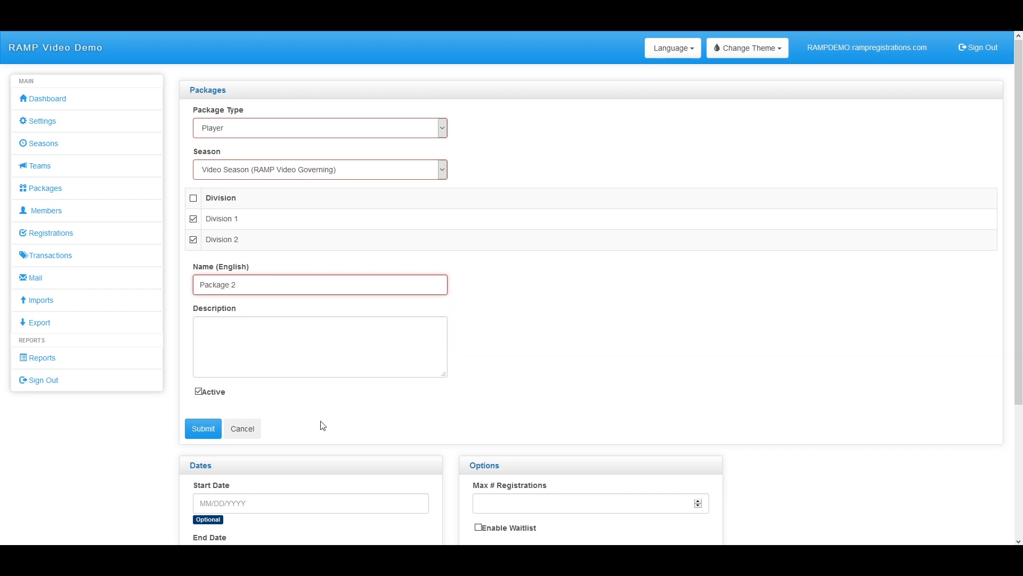
pyautogui.scroll(-3, 320, 425)
pyautogui.click(228, 494)
pyautogui.write('15')
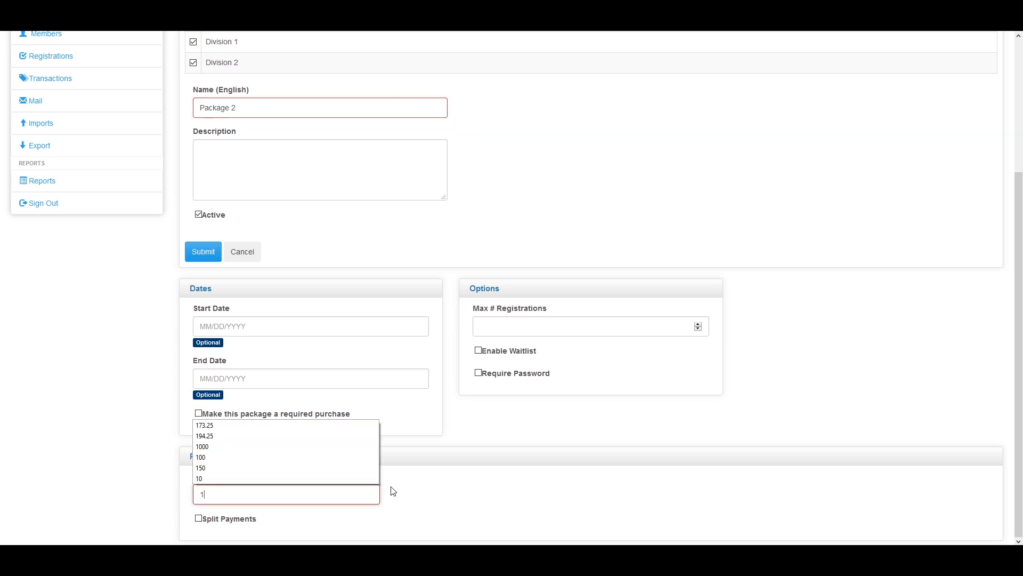
pyautogui.click(205, 252)
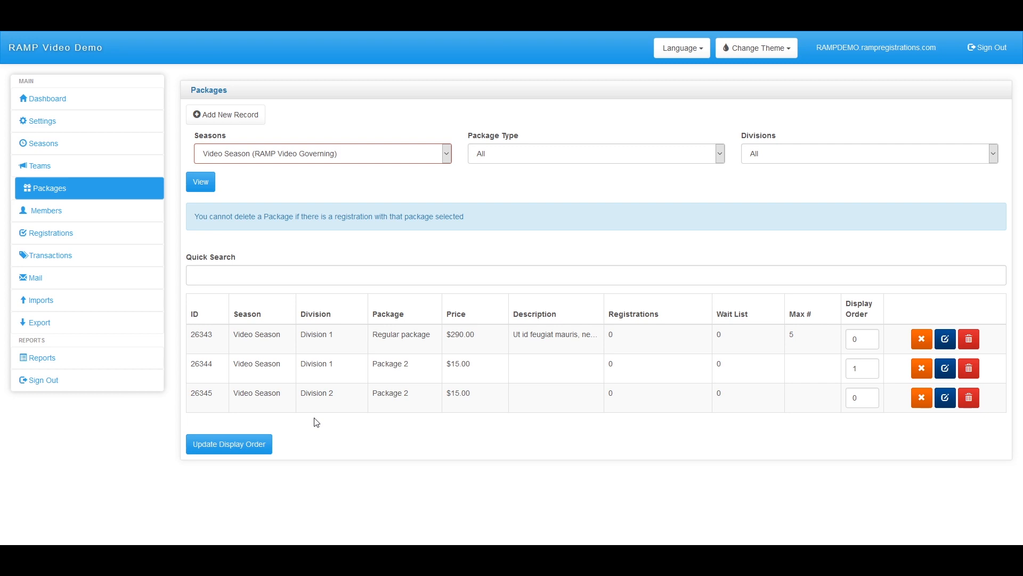
# Paste a lorem ipsum paragraph into Settings > Refund Policy and submit it
pyautogui.click(87, 123)
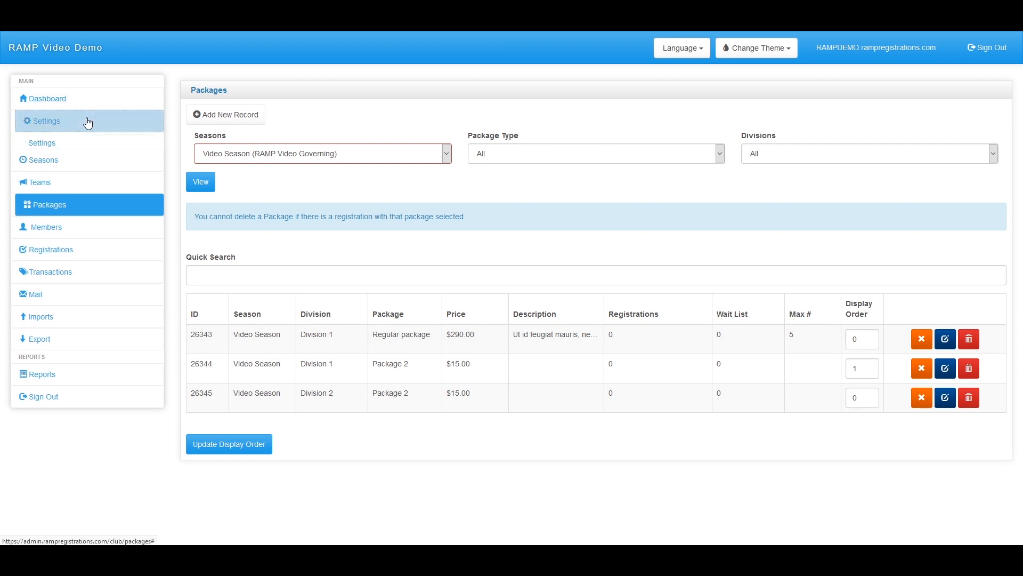
pyautogui.click(90, 188)
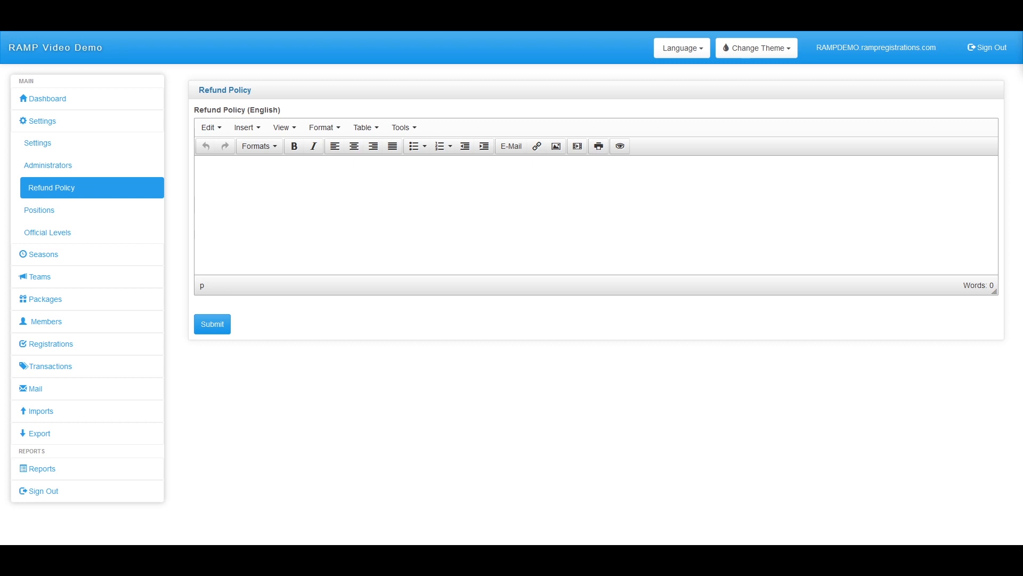
pyautogui.click(290, 187)
pyautogui.write('Aliquam aliquam ligula ligula, et feugiat elit tincidunt non. Aenean lobortis leo vel tellus tincidunt consequat. Nullam feugiat auctor tincidunt. Nam vitae bibendum arcu. Fusce blandit pharetra placerat. Quisque placerat, elit in molestie dignissim, magna elit mollis ex, sed vestibulum erat dolor vitae neque. Phasellus a enim libero. Sed eget dignissim lorem. Pellentesque ut vehicula diam. Mauris quis urna at leo vehicula sollicitudin. Morbi laoreet diam nec nibh rhoncus, a interdum purus commodo. Ut sit amet lacus ultrices, blandit lacus id, euismod magna. Pellentesque vitae porta odio. Etiam a arcu enim.')
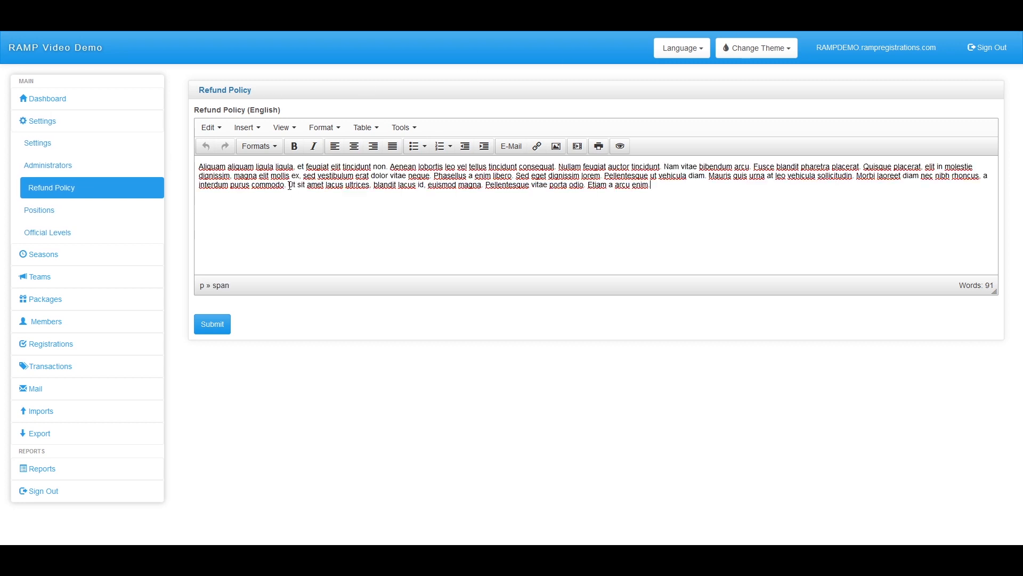
pyautogui.click(220, 329)
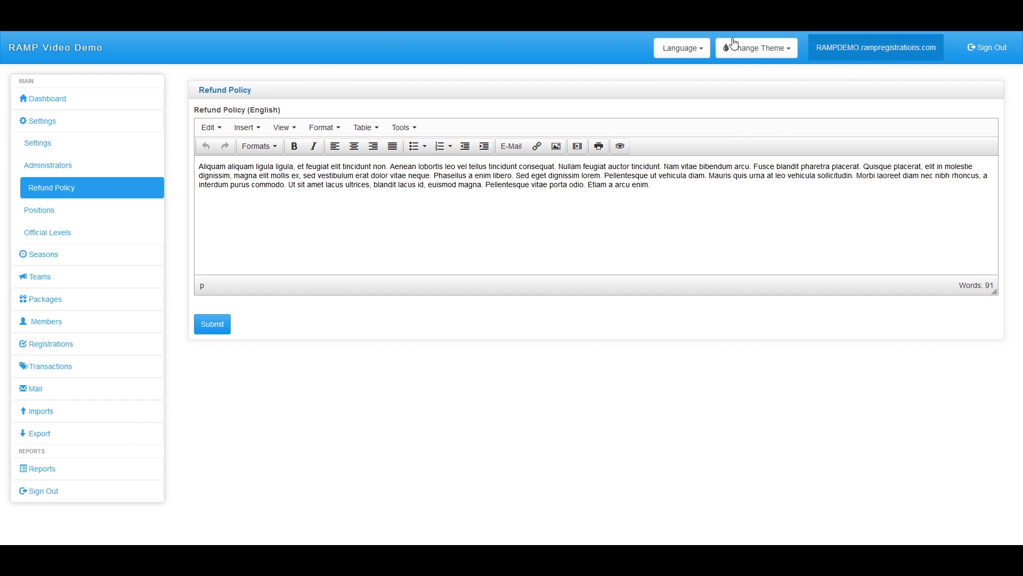
pyautogui.click(60, 103)
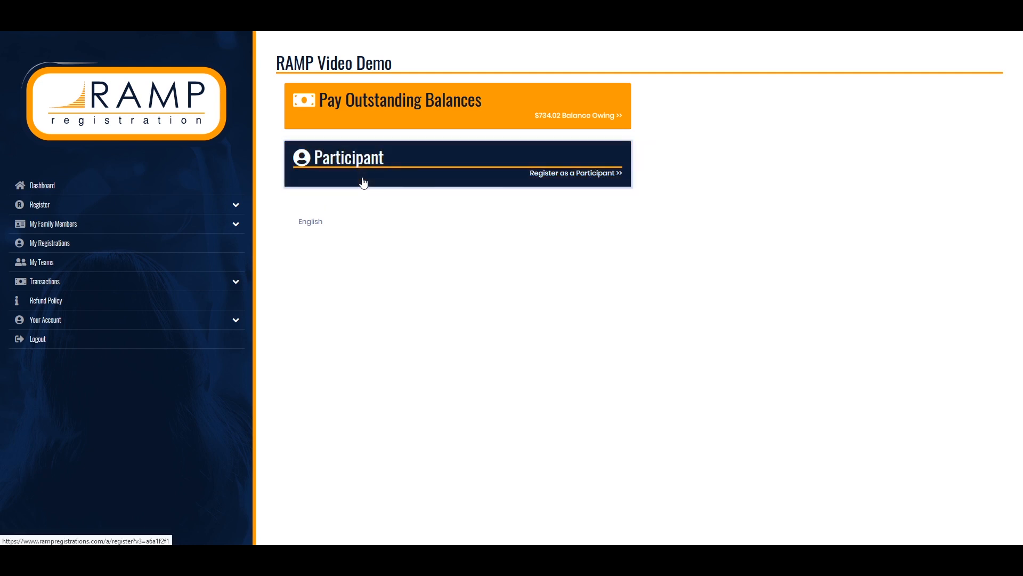
# Start a participant registration for Video Season with the existing child selected
pyautogui.click(375, 166)
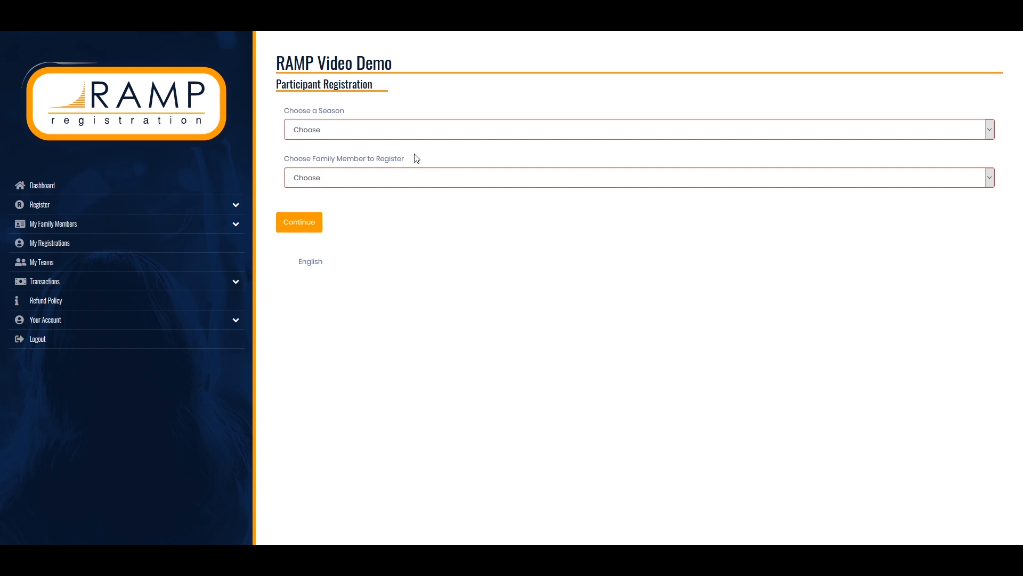
pyautogui.click(343, 132)
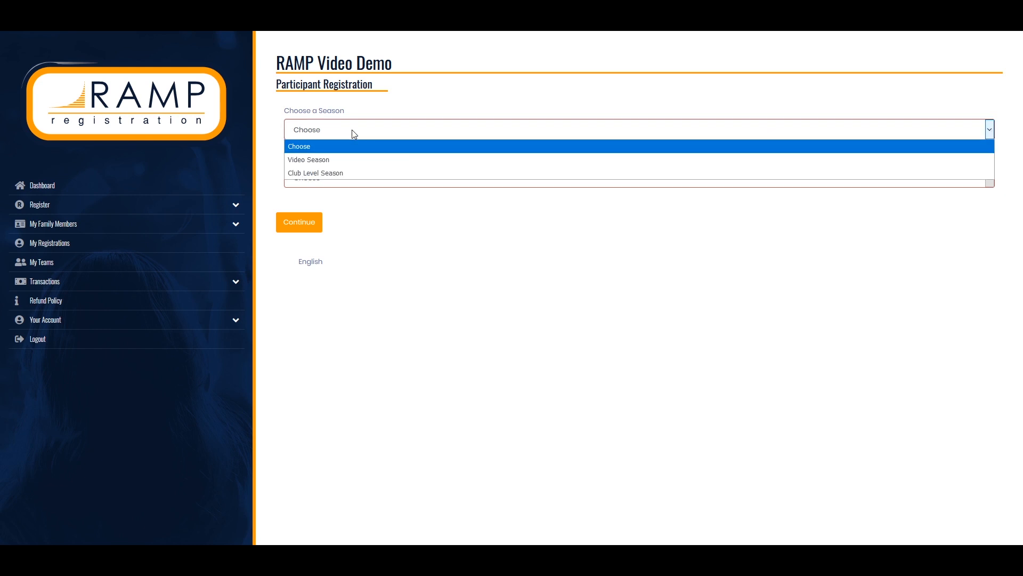
pyautogui.click(327, 162)
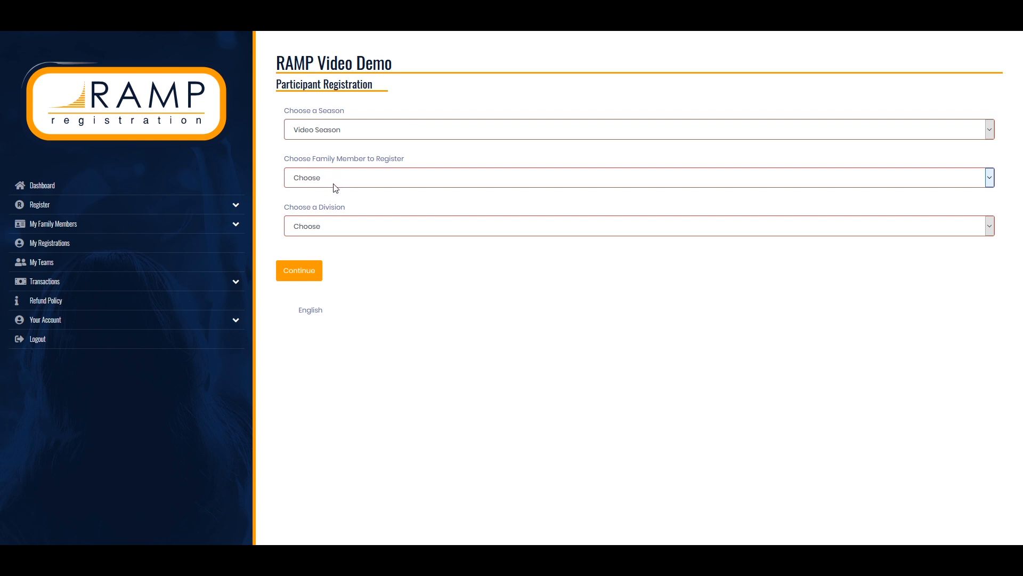
pyautogui.click(316, 183)
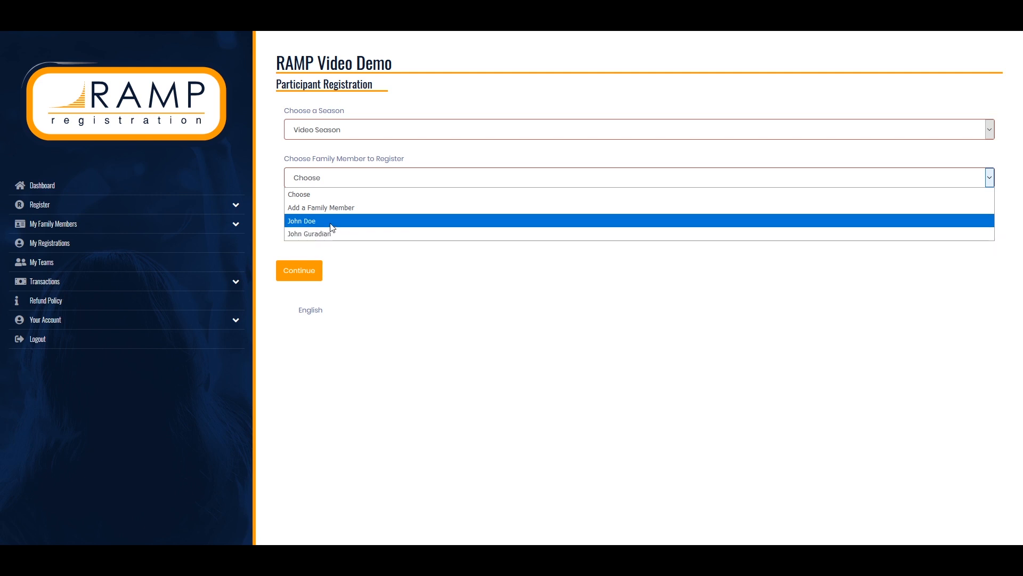
pyautogui.click(329, 222)
# Choose Division 1, add Package 2, and continue to the waivers
pyautogui.scroll(-3, 551, 324)
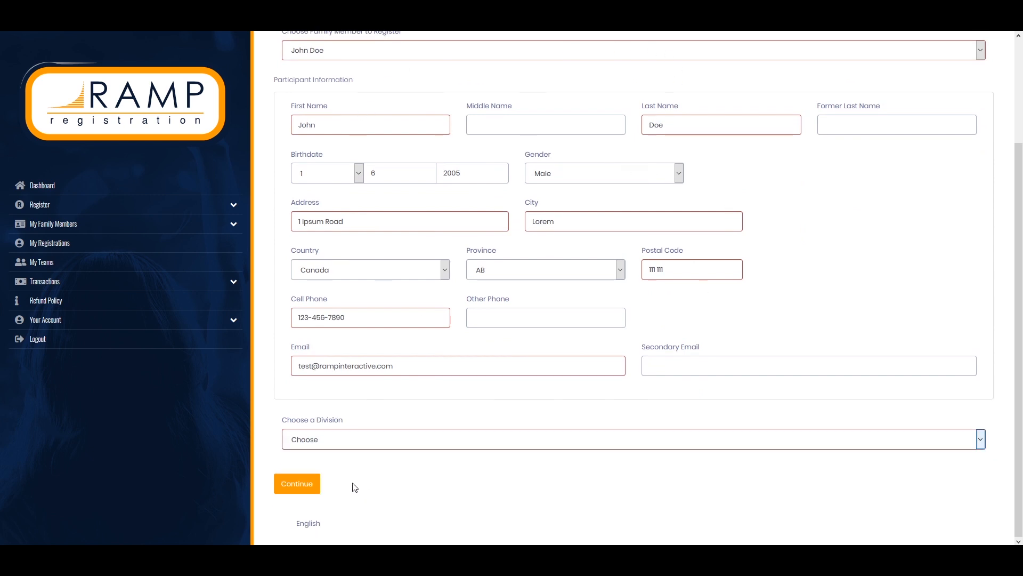
pyautogui.click(327, 447)
pyautogui.click(313, 469)
pyautogui.scroll(-5, 312, 468)
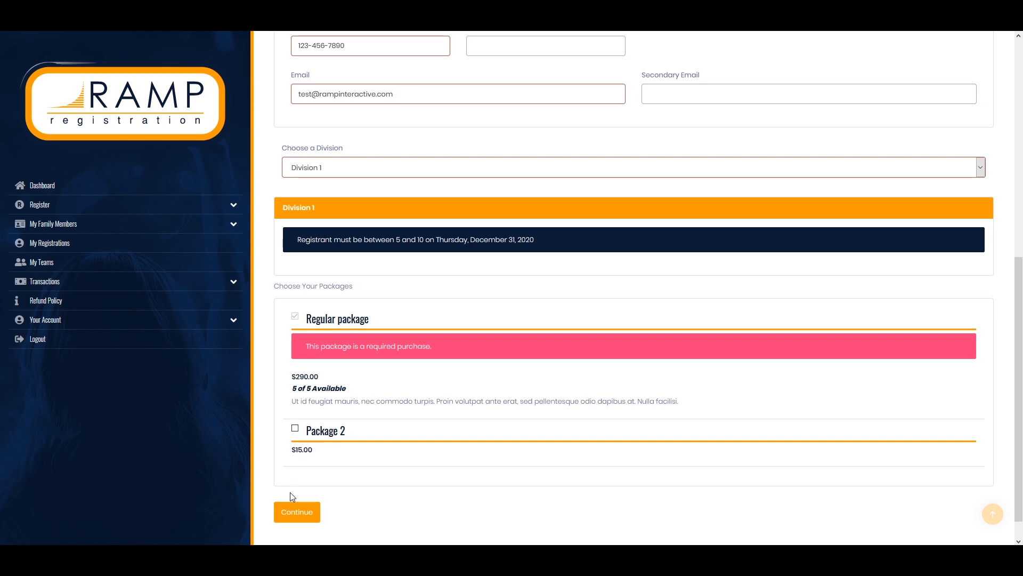
pyautogui.click(302, 508)
pyautogui.click(296, 429)
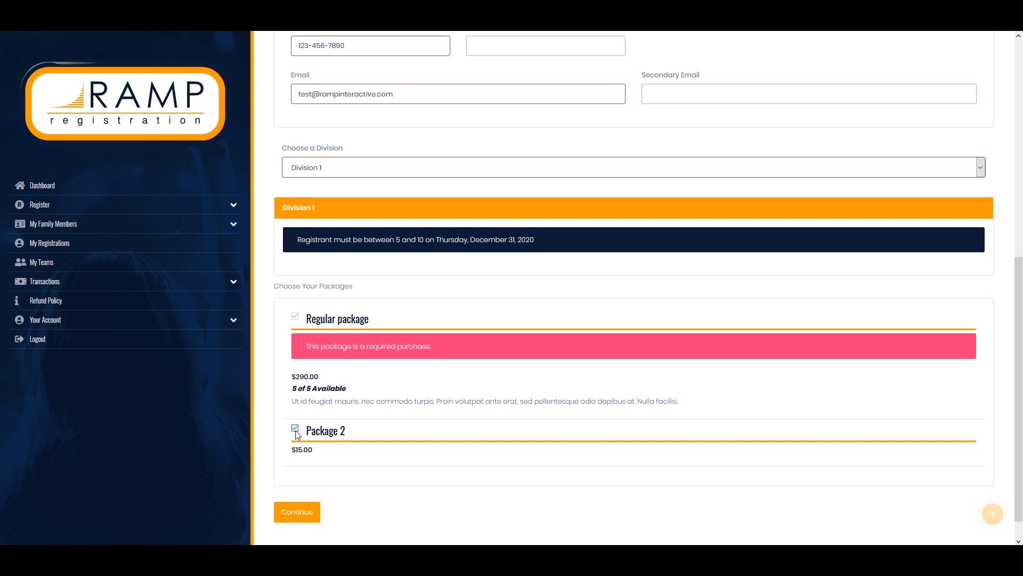
pyautogui.click(295, 513)
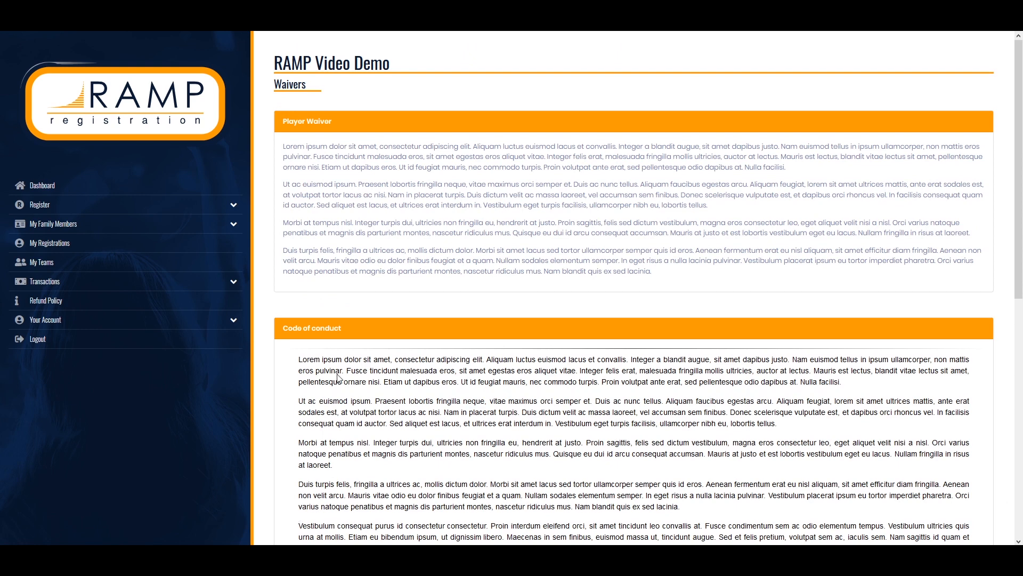
# Sign the player waiver in the signature box, tick the age of majority/guardian agreement, and continue
pyautogui.scroll(-2, 386, 224)
pyautogui.scroll(2, 427, 229)
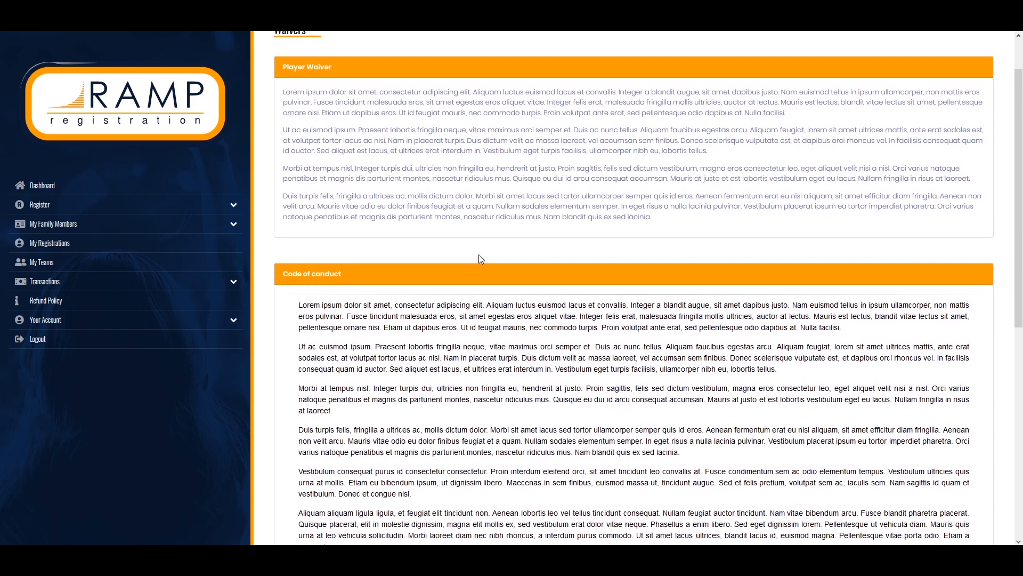
pyautogui.scroll(-3, 413, 233)
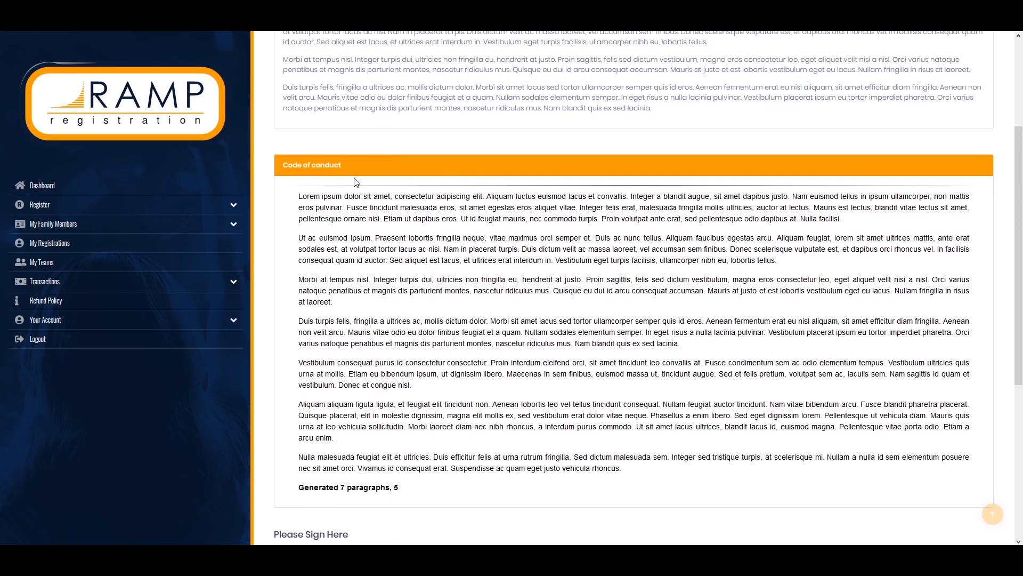
pyautogui.scroll(-2, 363, 194)
pyautogui.scroll(-1, 379, 213)
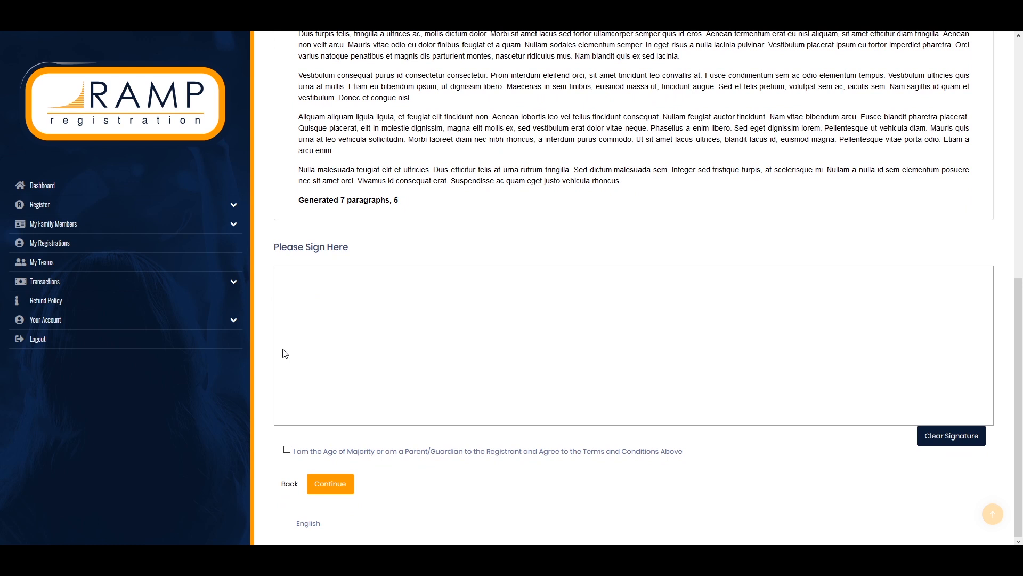
pyautogui.moveTo(300, 341); pyautogui.dragTo(961, 332)
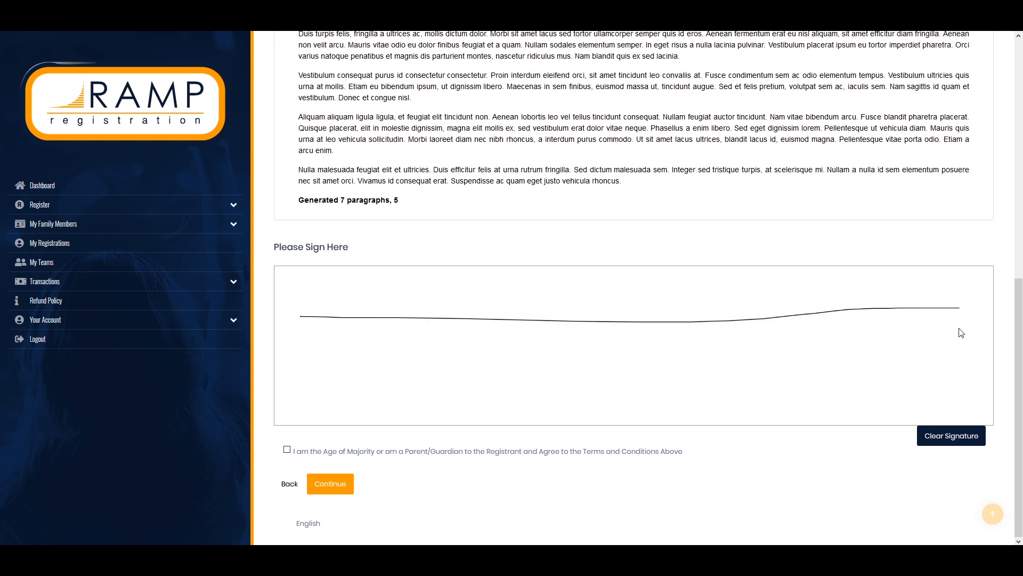
pyautogui.click(288, 450)
pyautogui.click(350, 493)
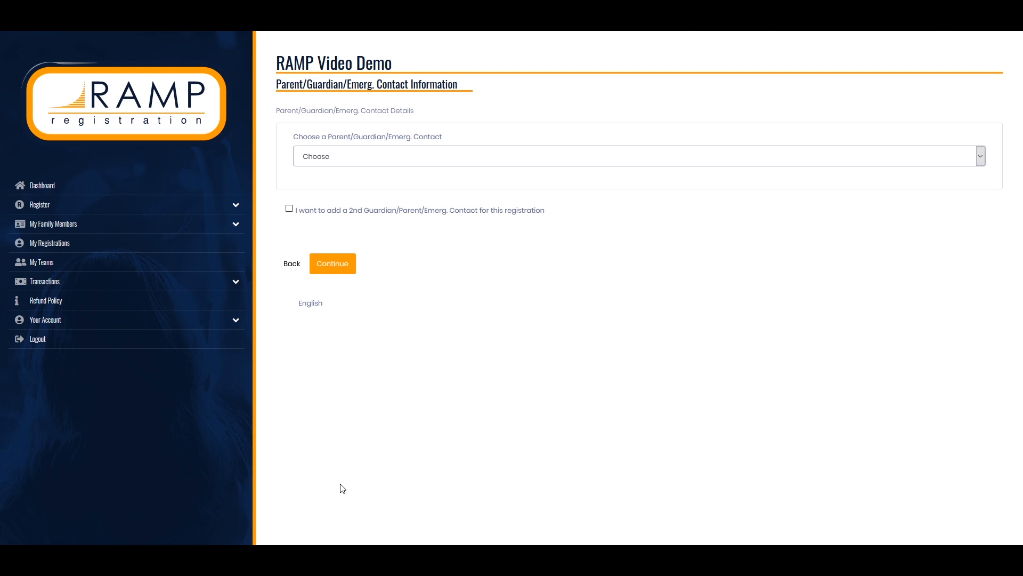
# Pick the existing guardian from the Parent/Guardian dropdown as the emergency contact and continue
pyautogui.click(353, 154)
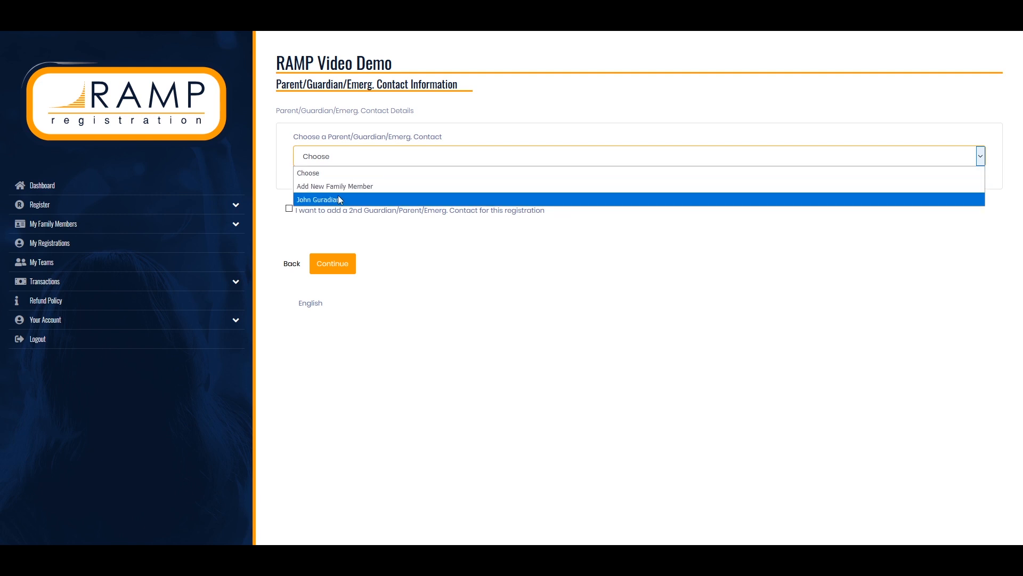
pyautogui.click(367, 201)
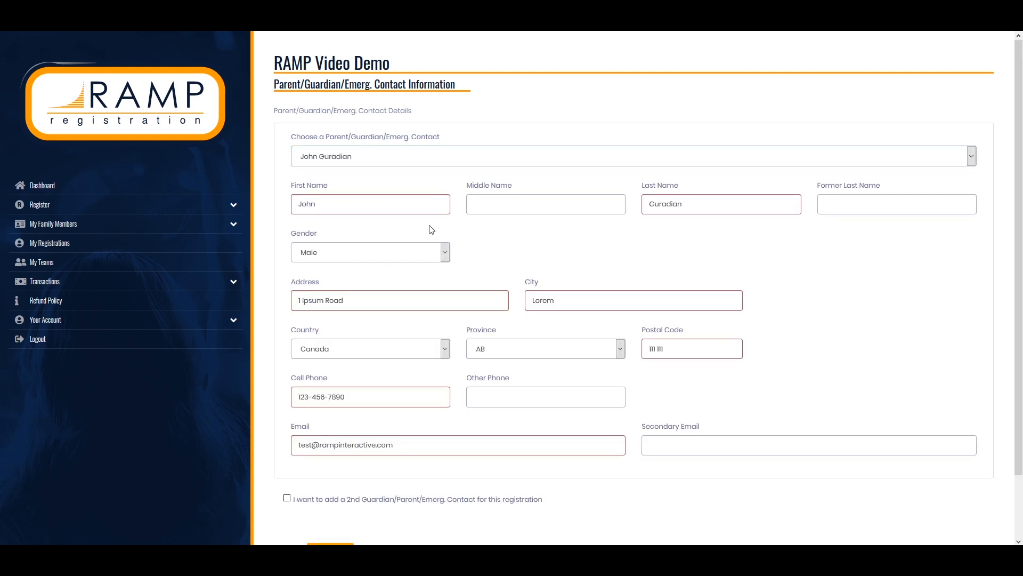
pyautogui.scroll(-2, 437, 240)
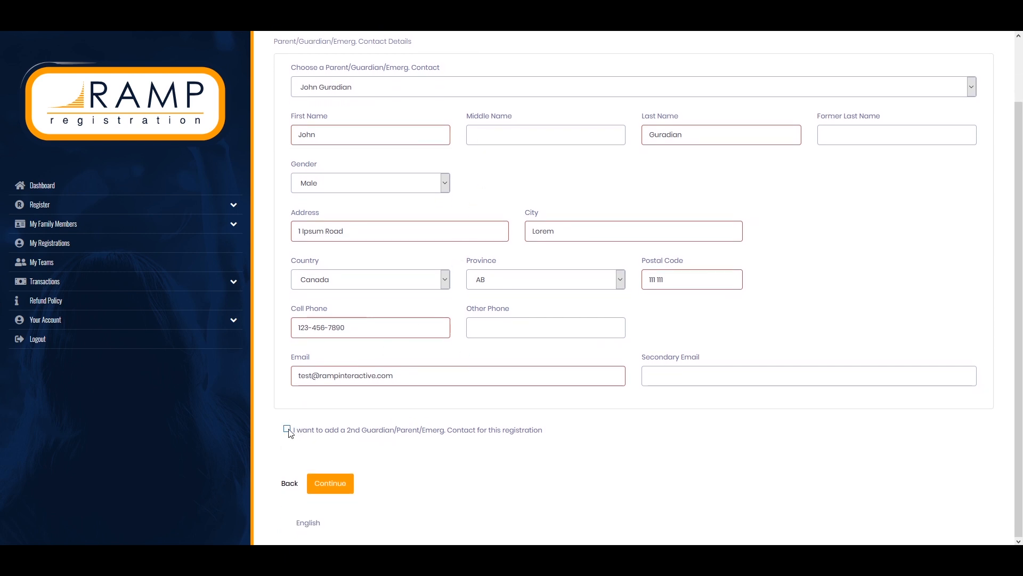
pyautogui.click(342, 486)
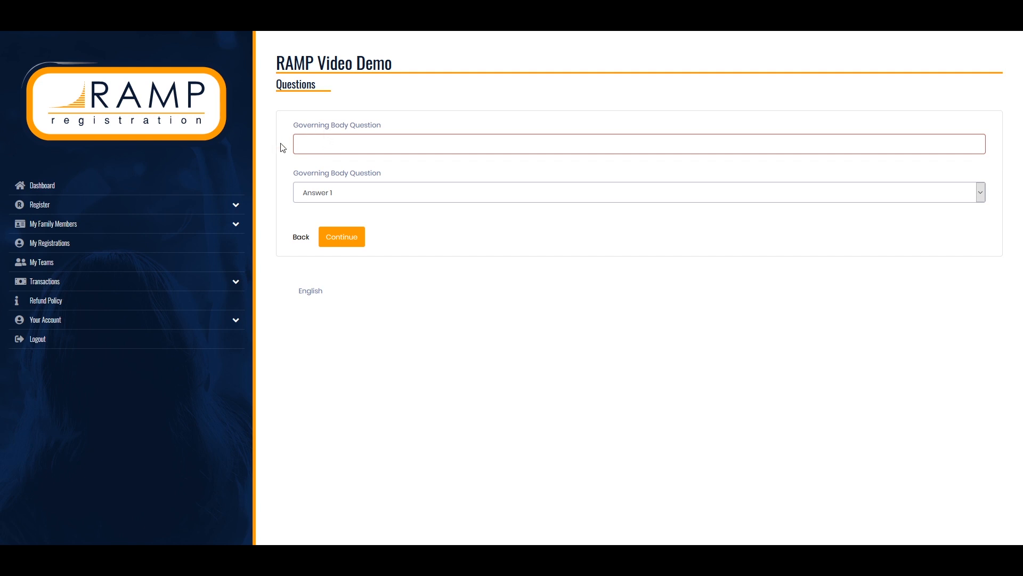
# Answer 'Answer 2' for the second governing body question and 'Test' for the first, then continue
pyautogui.click(316, 194)
pyautogui.click(317, 220)
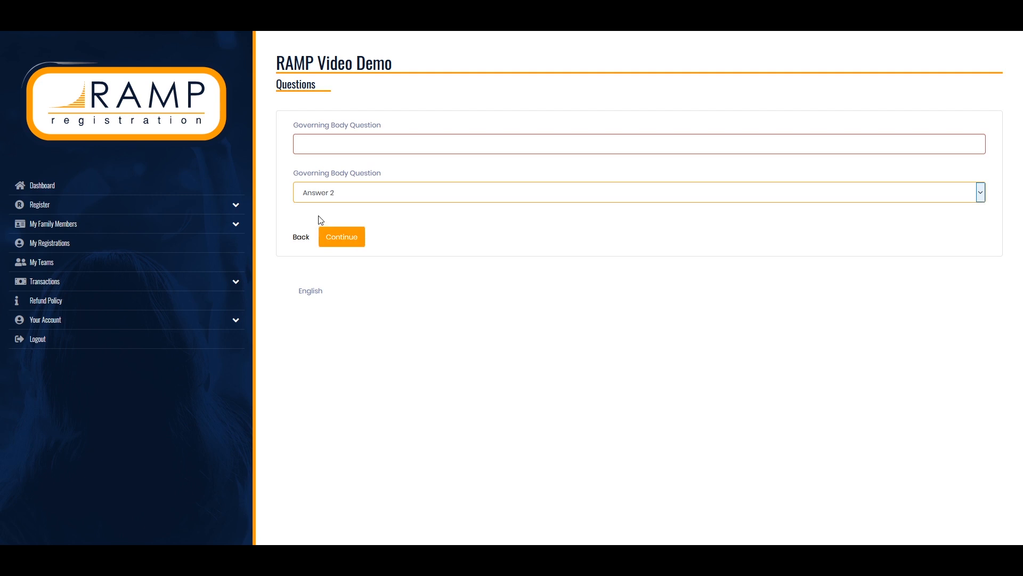
pyautogui.click(351, 148)
pyautogui.write('Test')
pyautogui.click(353, 240)
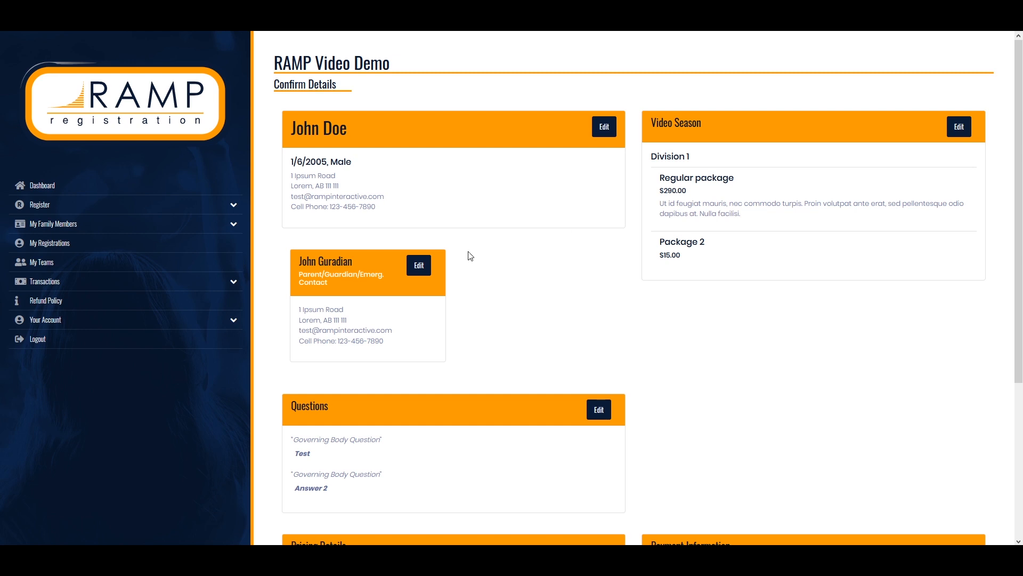
# Choose Cash as the payment type for the $305.00 total and submit the registration
pyautogui.scroll(-3, 481, 154)
pyautogui.scroll(-1, 481, 151)
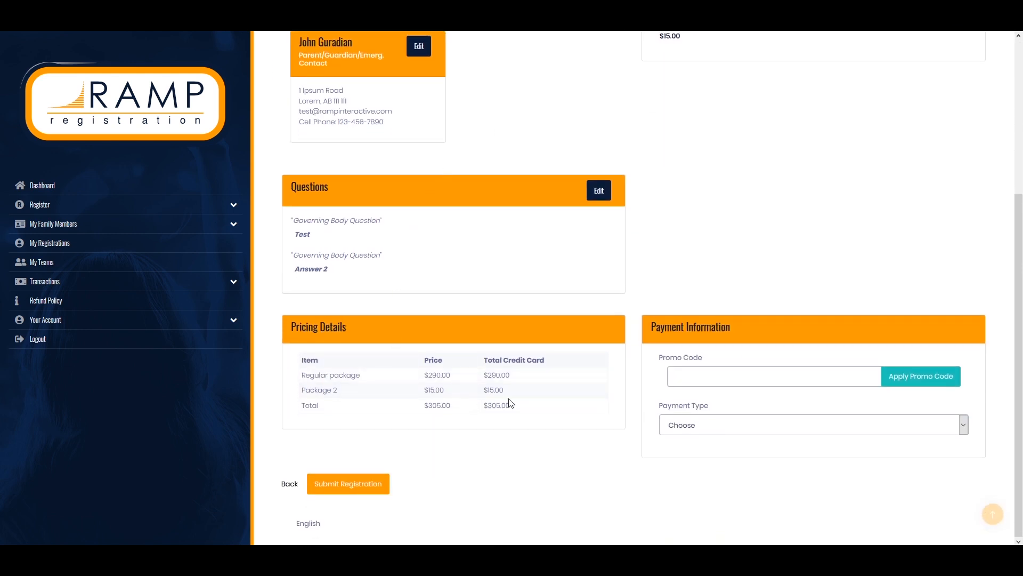
pyautogui.click(714, 427)
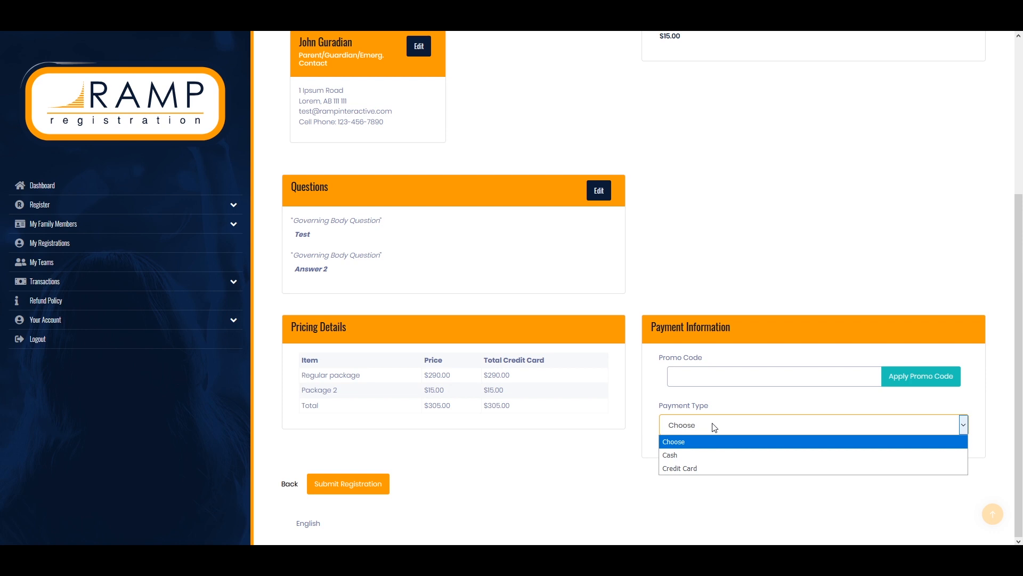
pyautogui.click(702, 454)
pyautogui.scroll(-1, 660, 449)
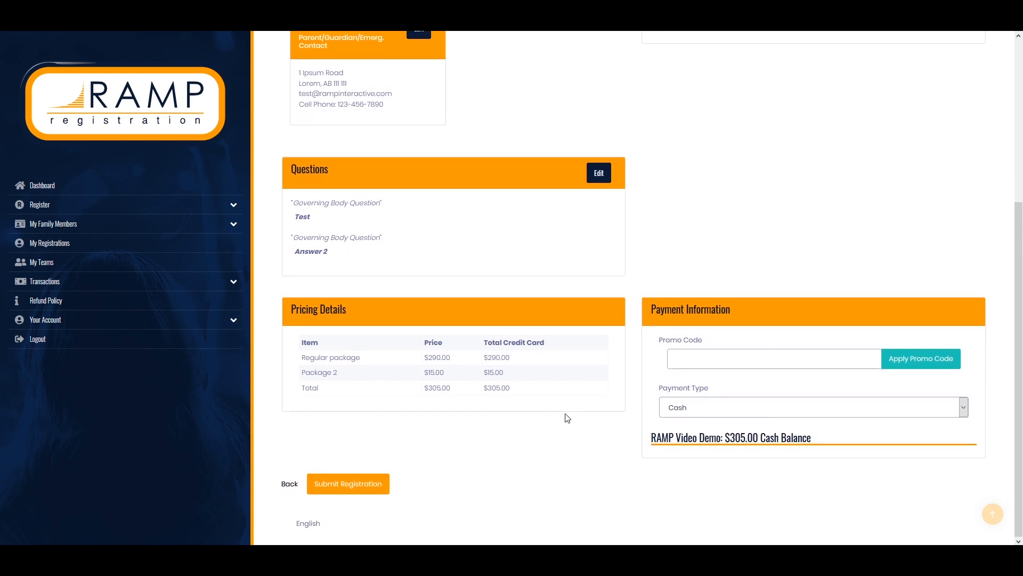
pyautogui.click(345, 495)
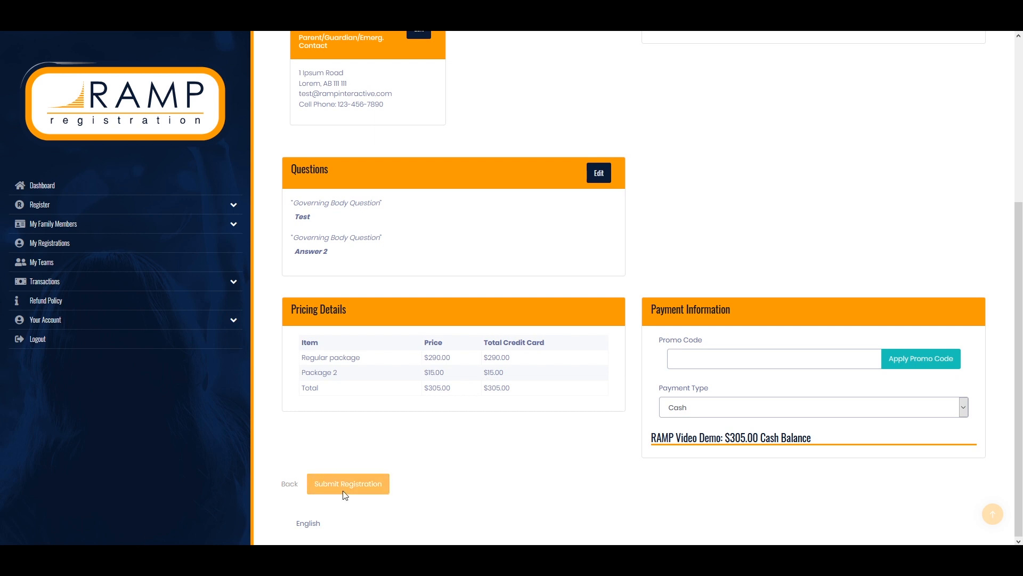
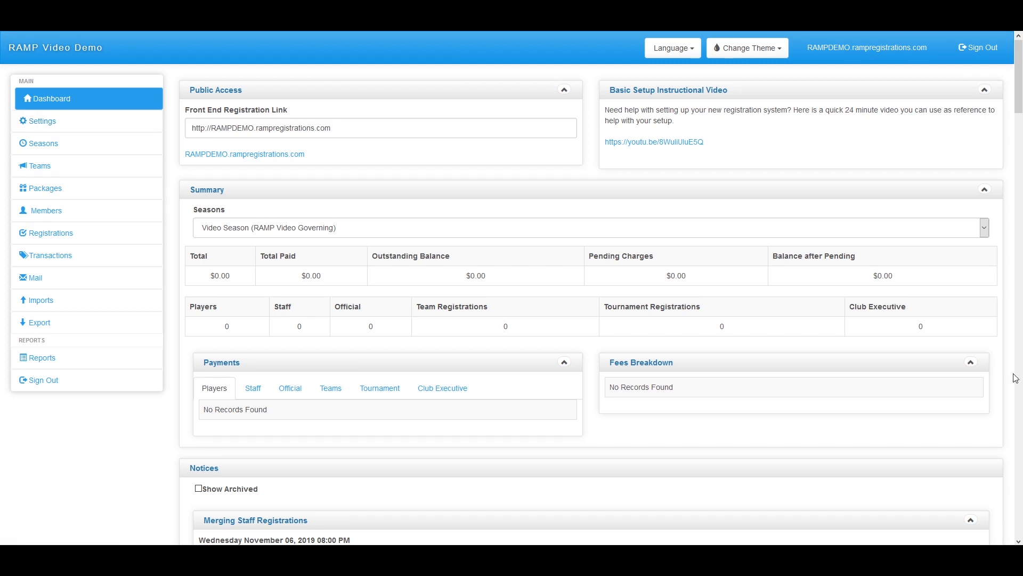
# Open the club Settings page from the Settings section of the sidebar
pyautogui.click(106, 123)
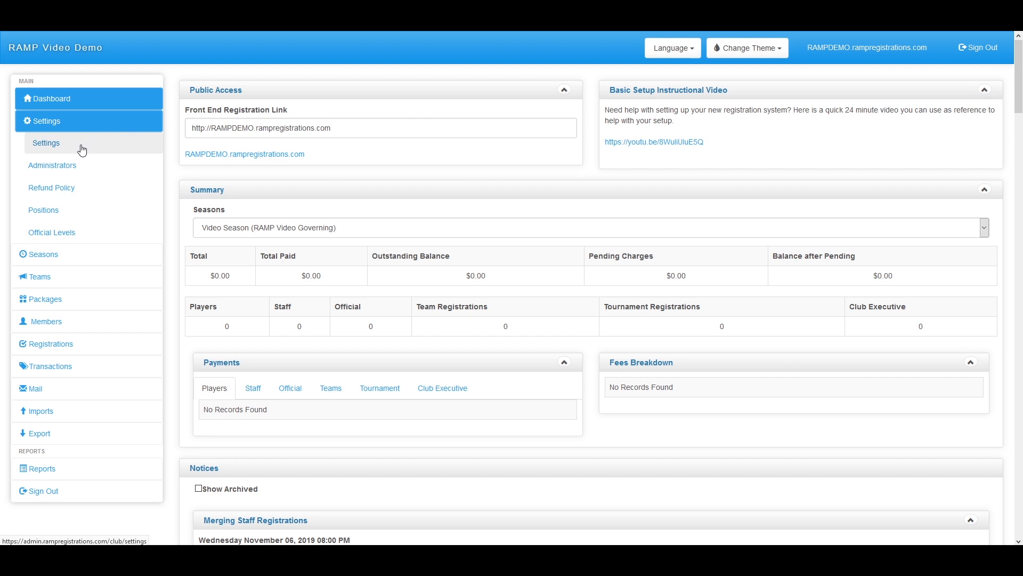
pyautogui.click(81, 150)
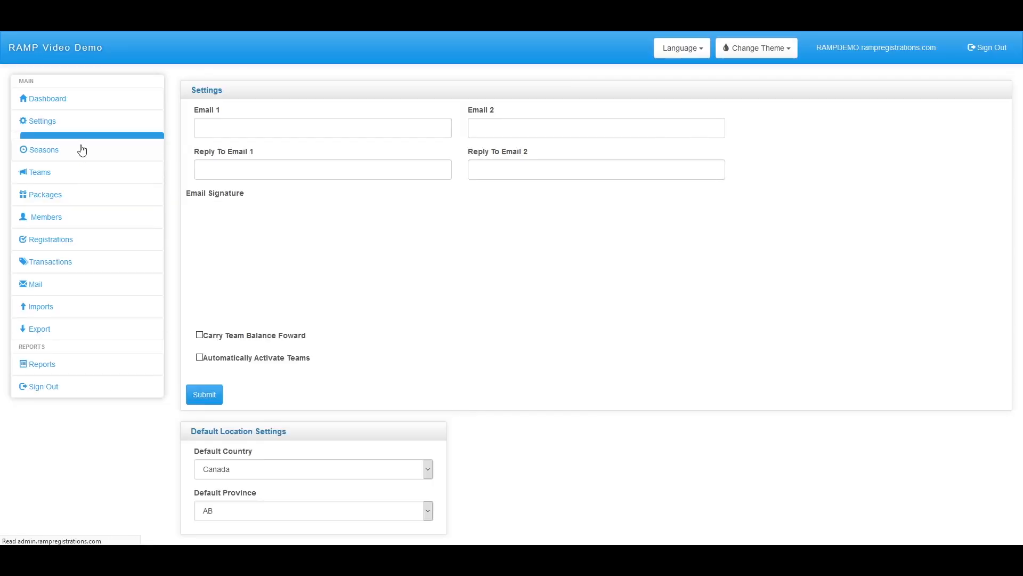
# Keep Canada and AB as the default country and province, then open Administrators
pyautogui.click(231, 136)
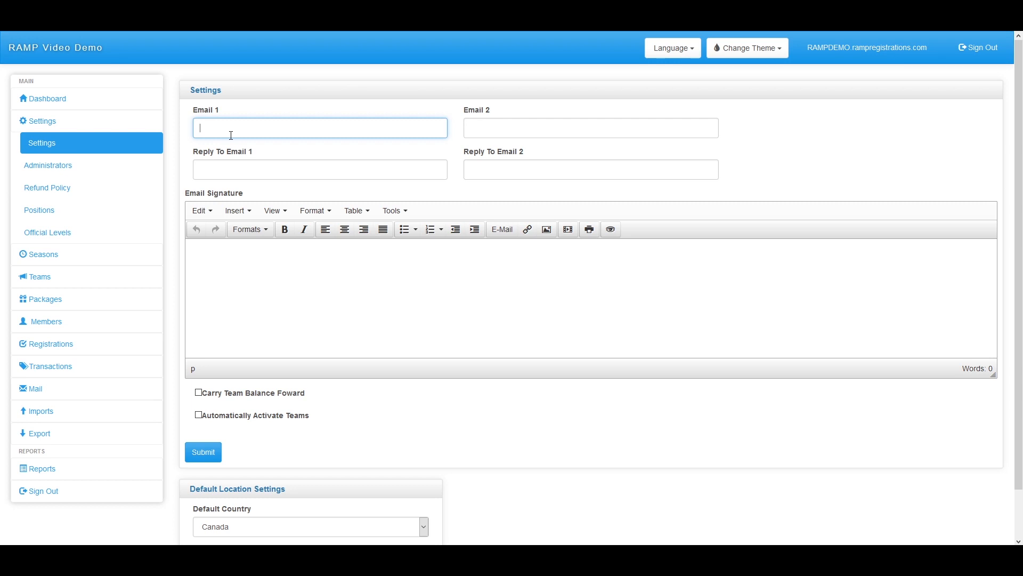
pyautogui.scroll(-2, 230, 398)
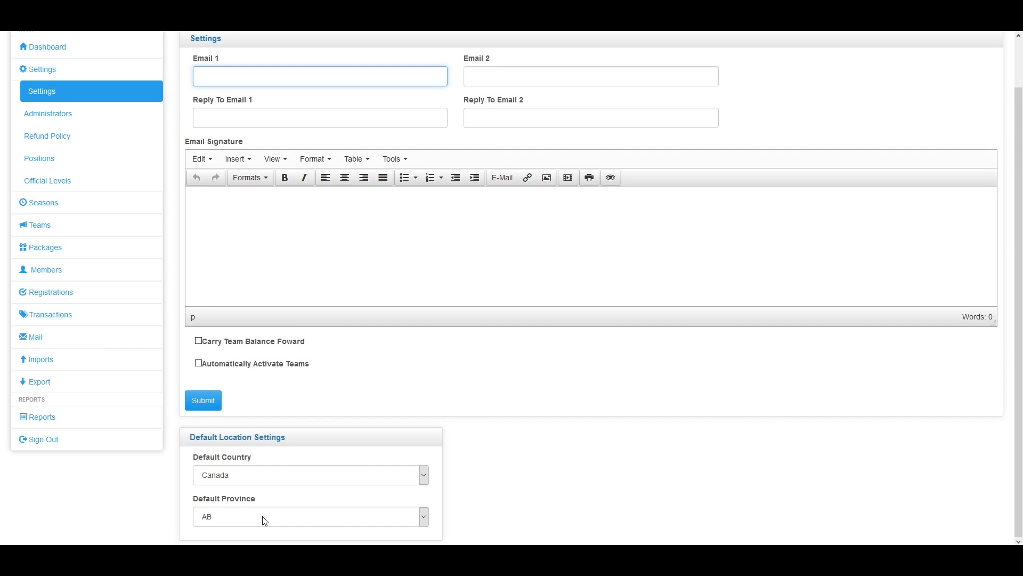
pyautogui.click(261, 476)
pyautogui.click(260, 476)
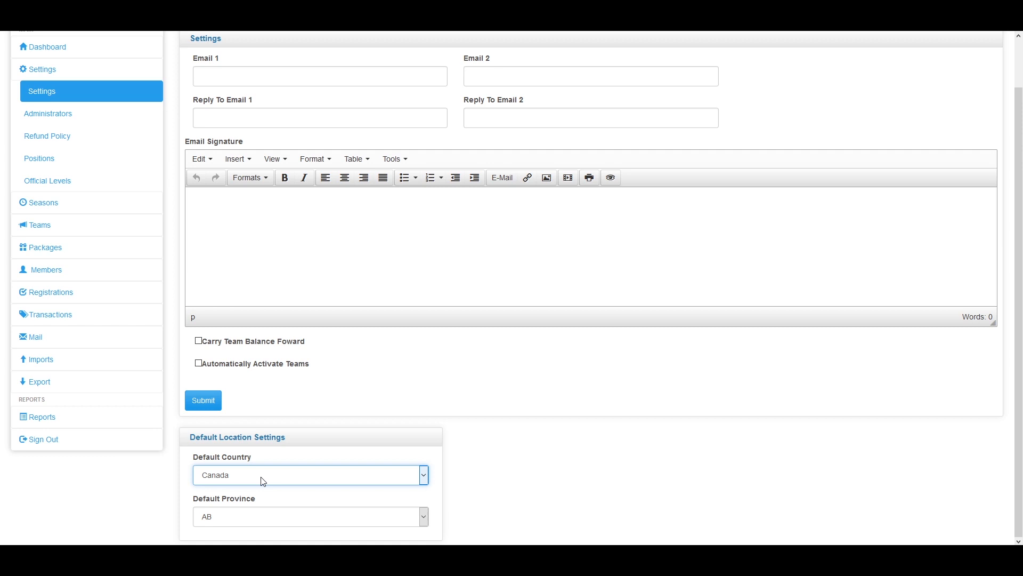
pyautogui.click(253, 519)
pyautogui.click(254, 520)
pyautogui.scroll(2, 254, 522)
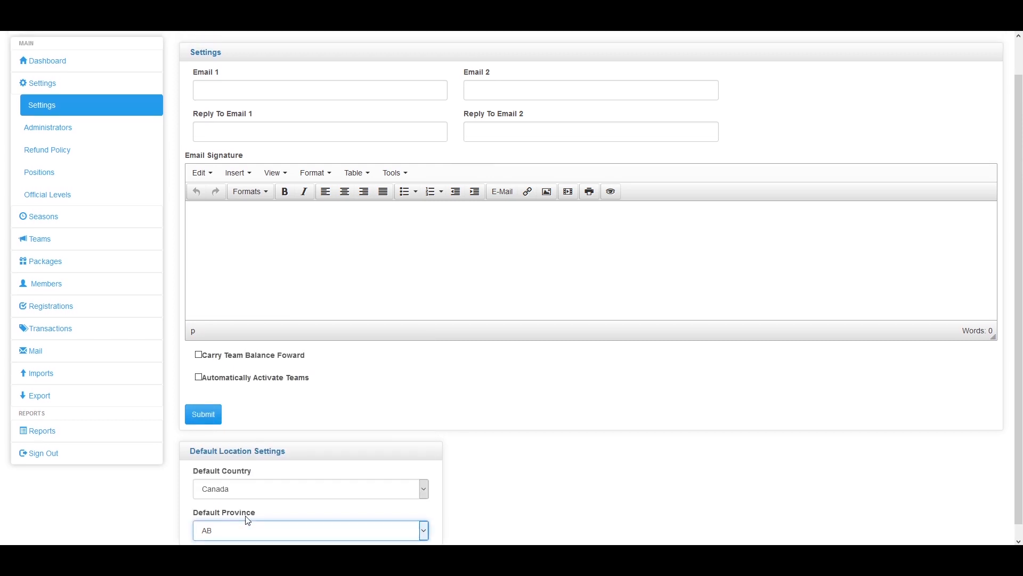
pyautogui.click(92, 170)
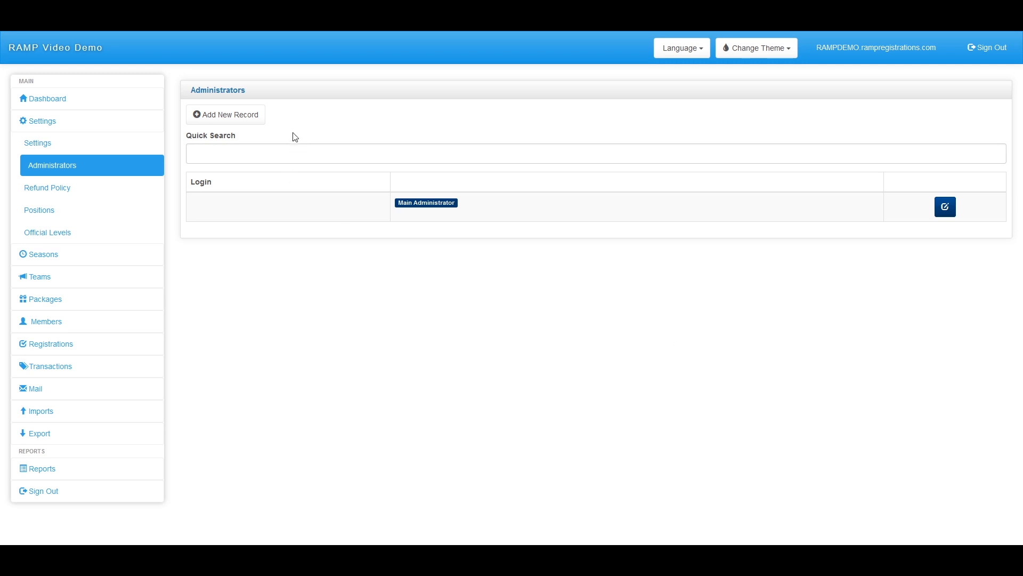
# Add a Division Administrator login with access to Video Season Division 1 and Division 2
pyautogui.click(245, 115)
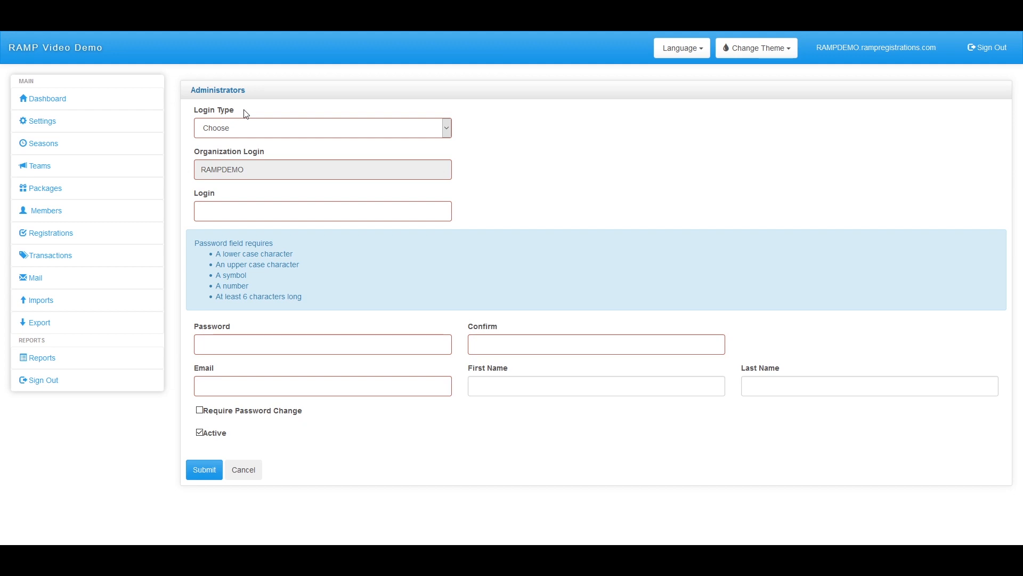
pyautogui.click(233, 129)
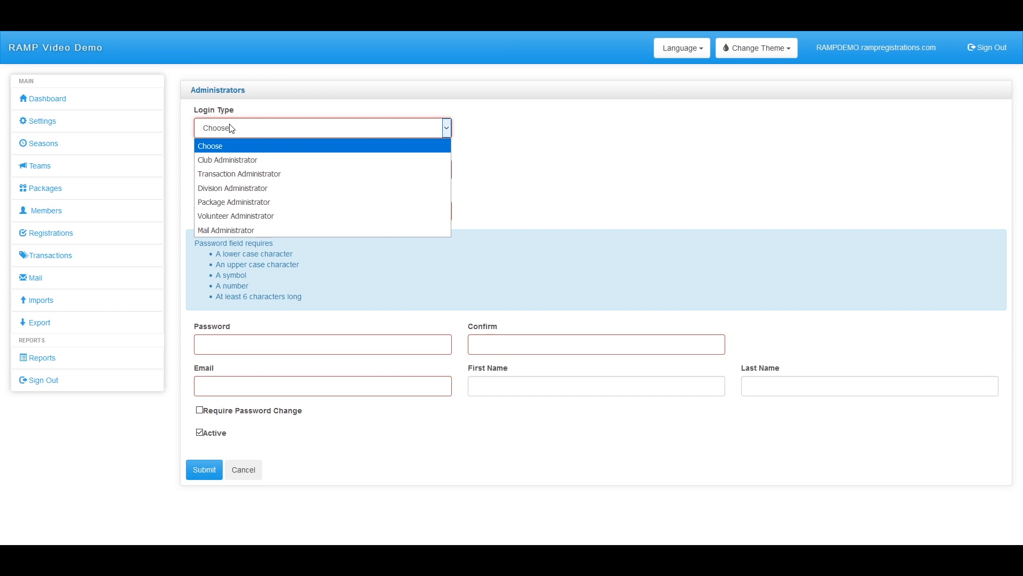
pyautogui.click(276, 186)
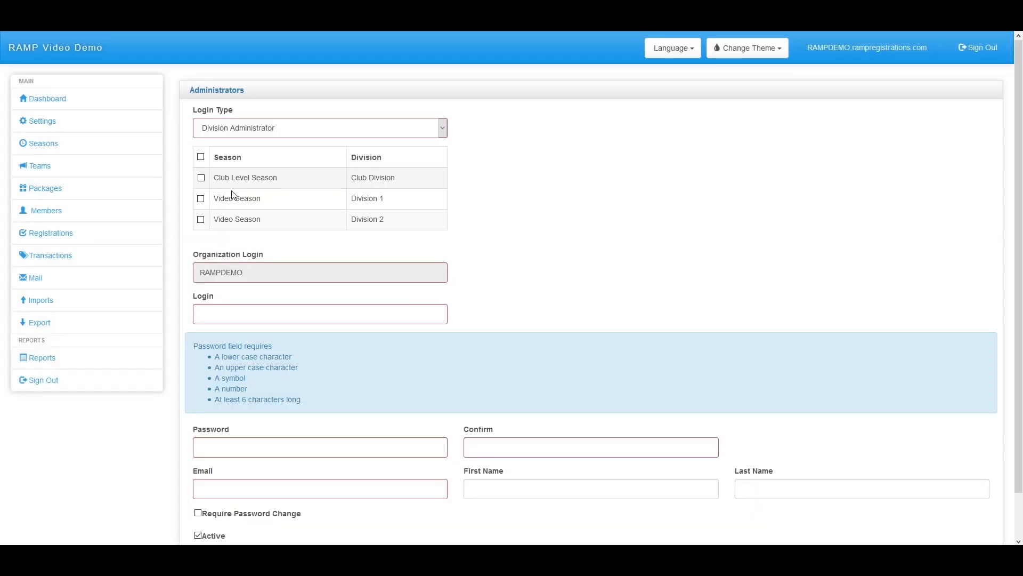
pyautogui.click(202, 201)
pyautogui.click(202, 221)
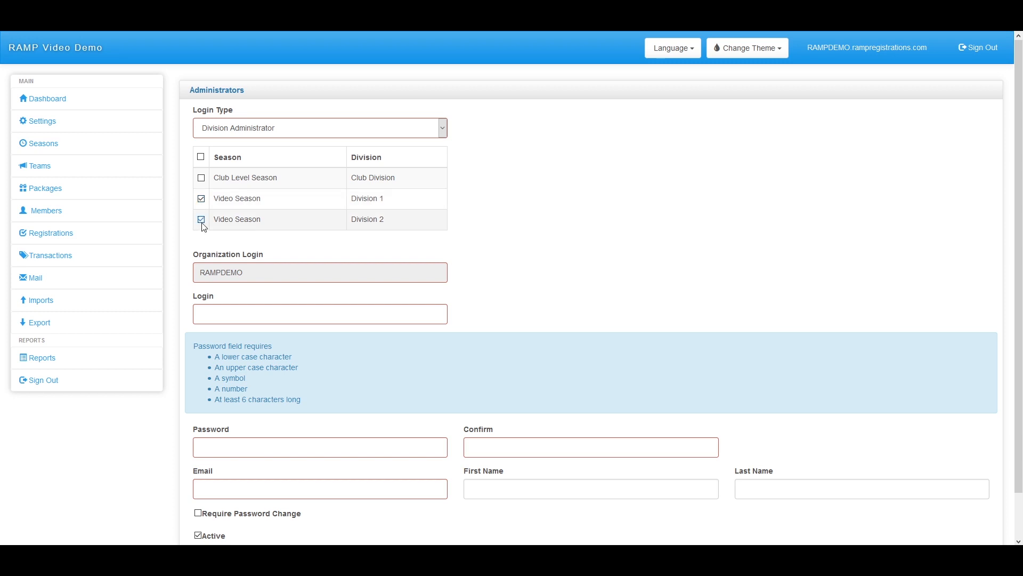
pyautogui.click(288, 131)
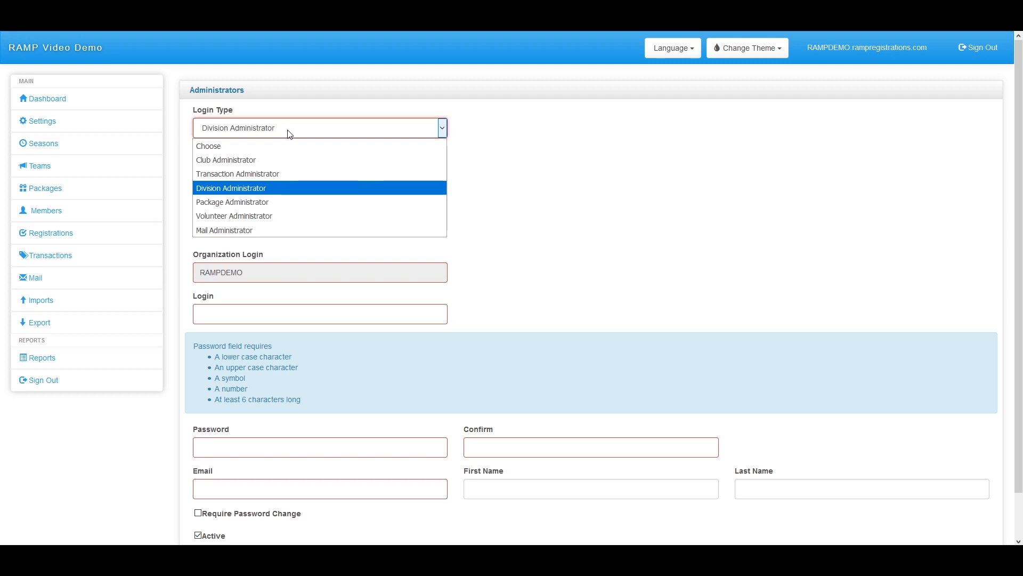
# Try the Volunteer and Mail Administrator login types, then cancel the new administrator form
pyautogui.click(256, 213)
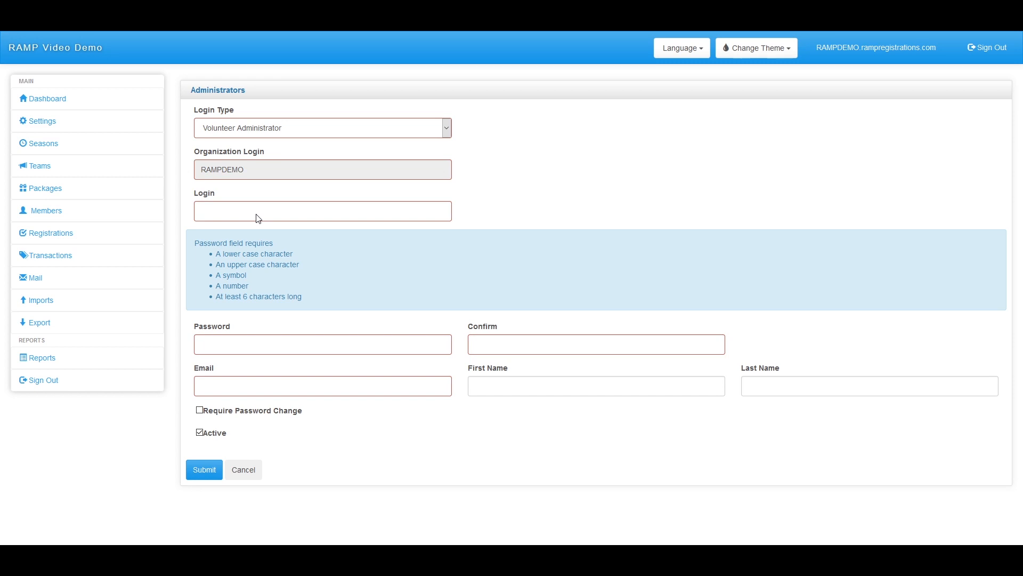
pyautogui.click(291, 128)
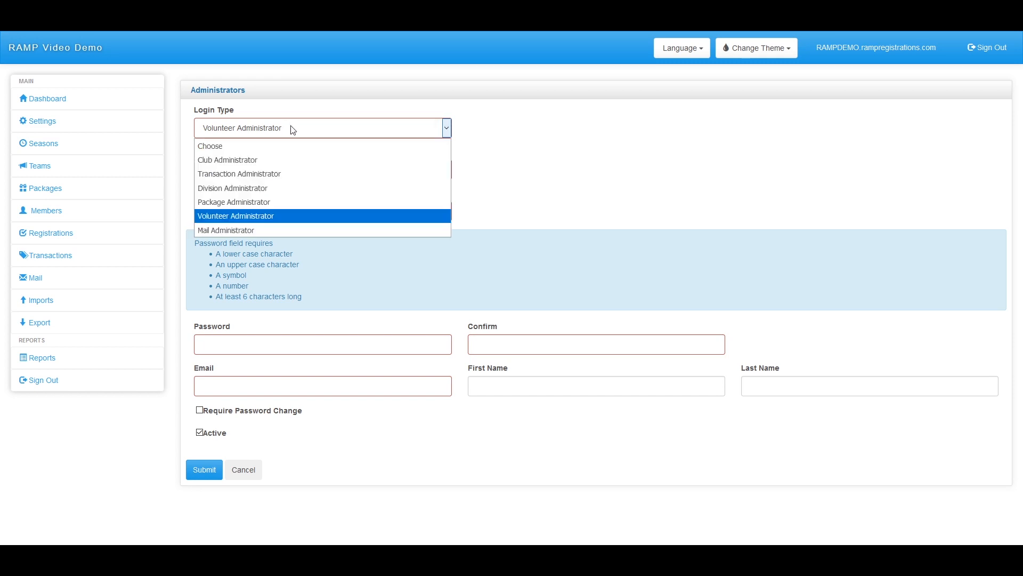
pyautogui.click(268, 230)
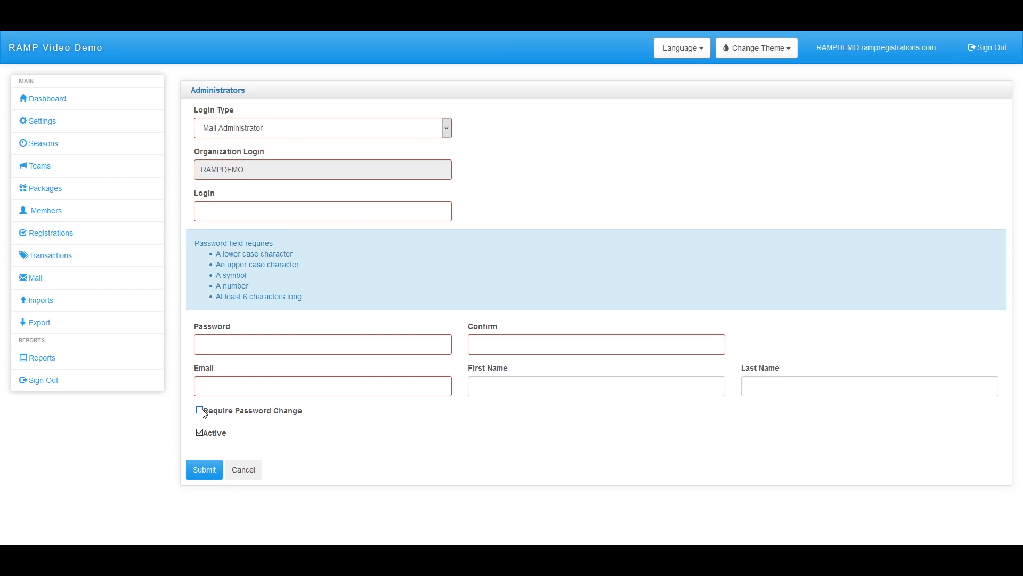
pyautogui.click(238, 475)
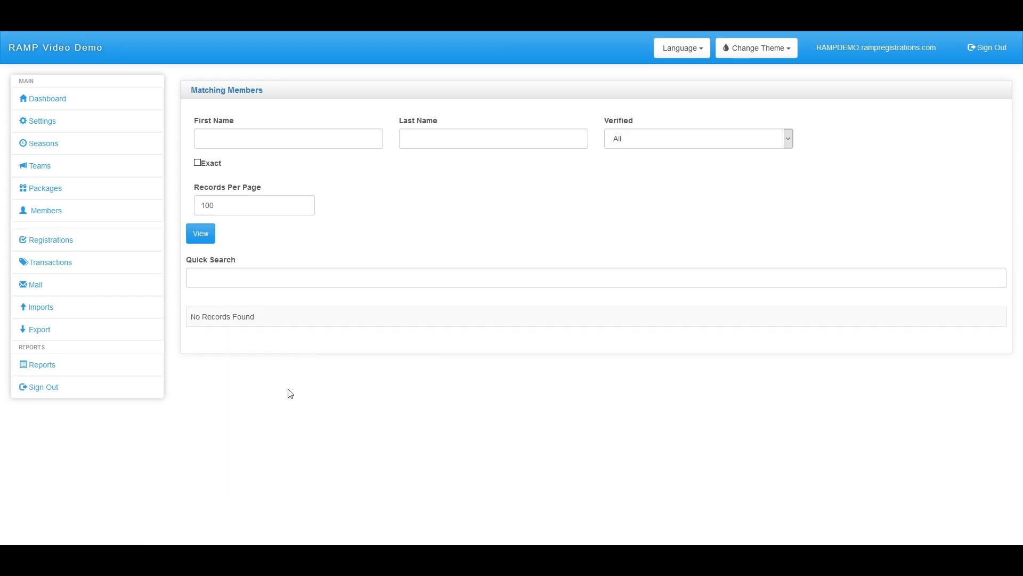
pyautogui.click(63, 127)
# Open the Main Administrator record for editing and leave it without saving
pyautogui.click(68, 166)
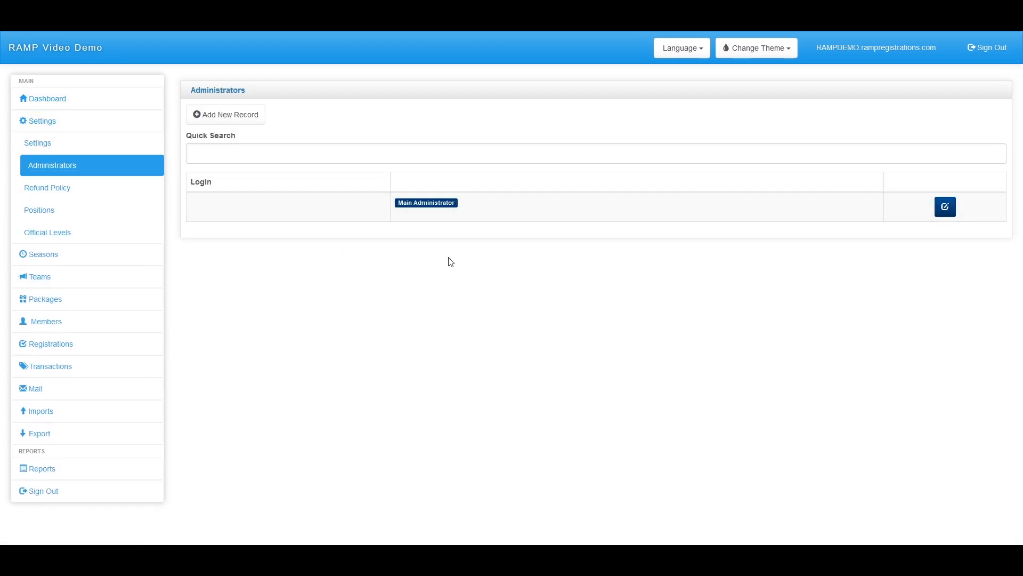
pyautogui.click(945, 207)
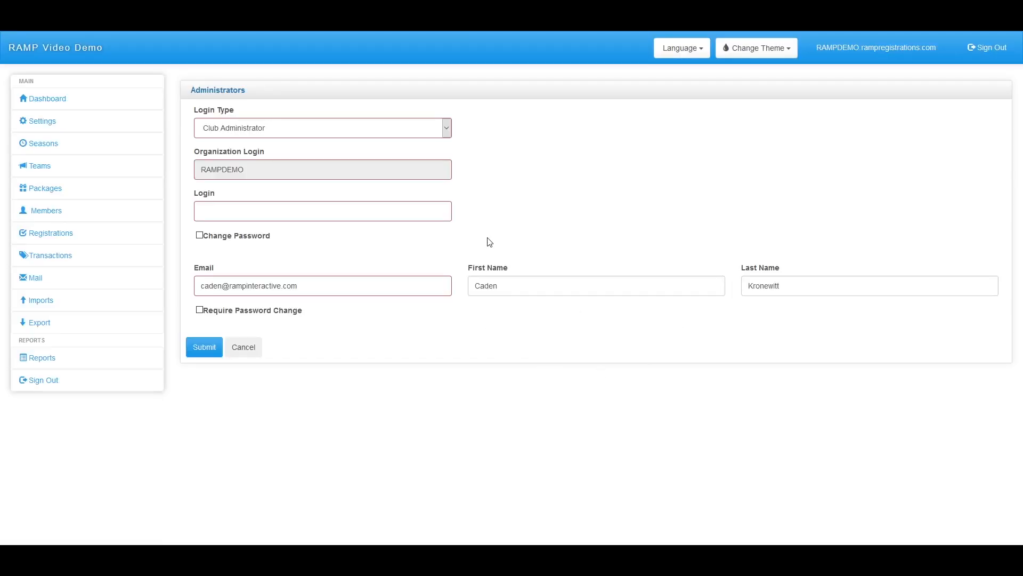
pyautogui.click(243, 350)
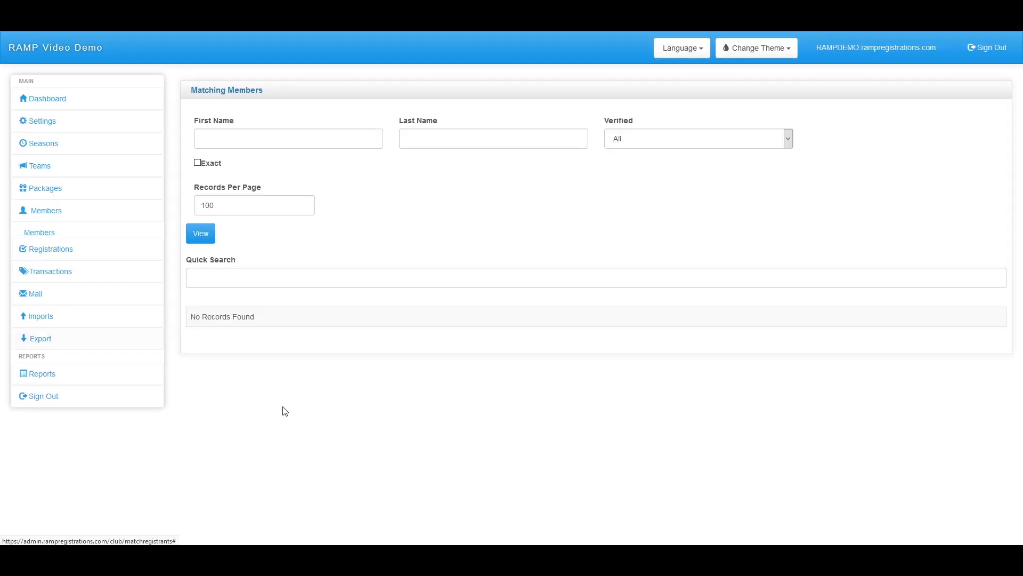
# Open the Refund Policy settings and scroll through the policy text
pyautogui.click(80, 121)
pyautogui.click(49, 198)
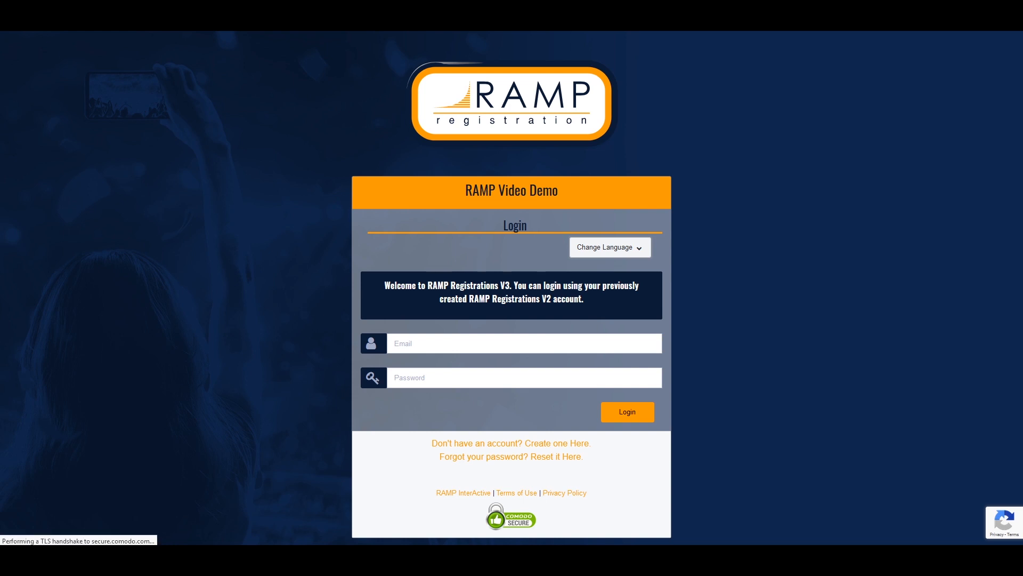
pyautogui.scroll(-3, 77, 73)
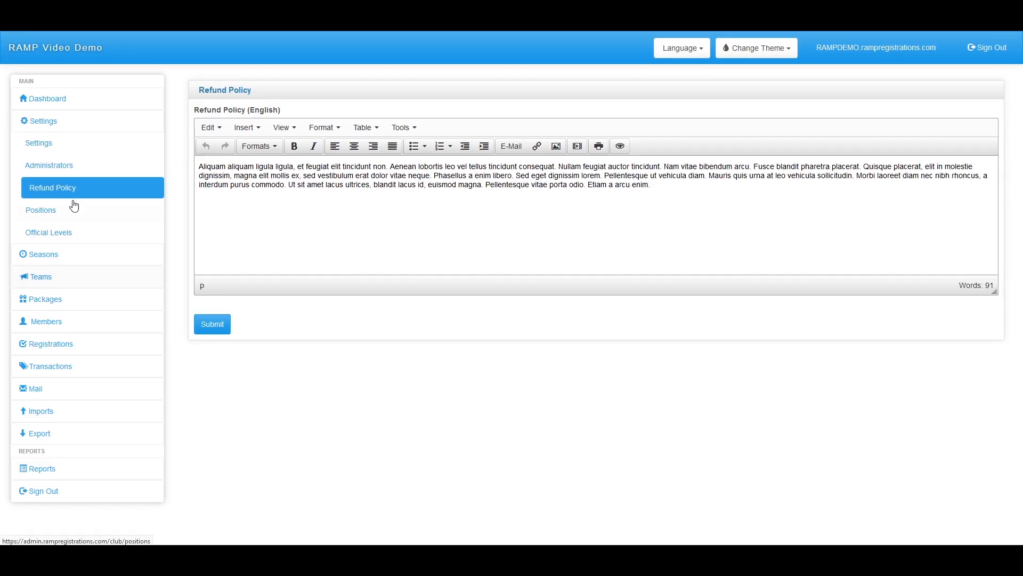
# Go to the empty Staff Positions page under Settings
pyautogui.click(76, 223)
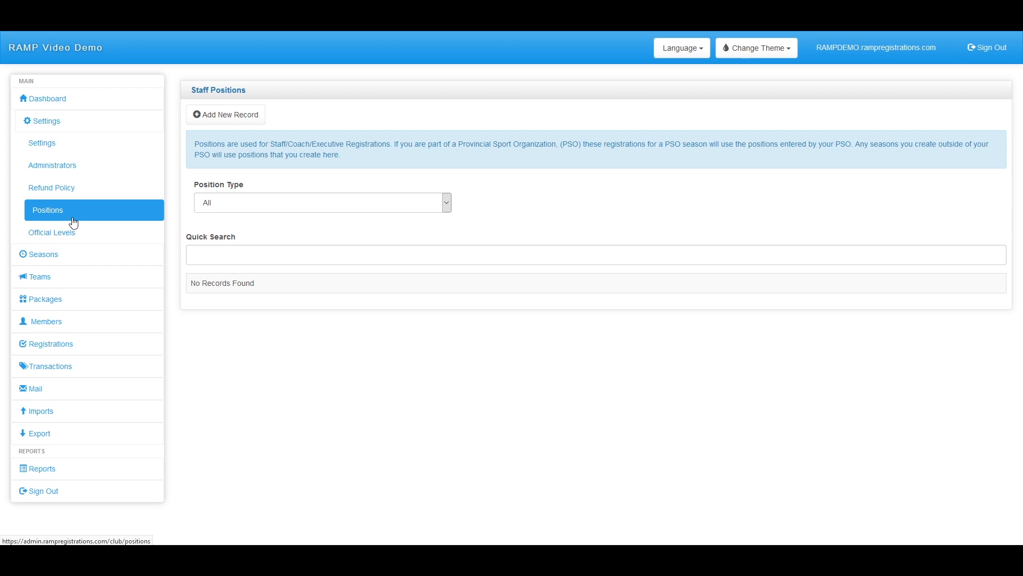
# Create a Staff-type position named 'Coach' and submit it
pyautogui.click(229, 122)
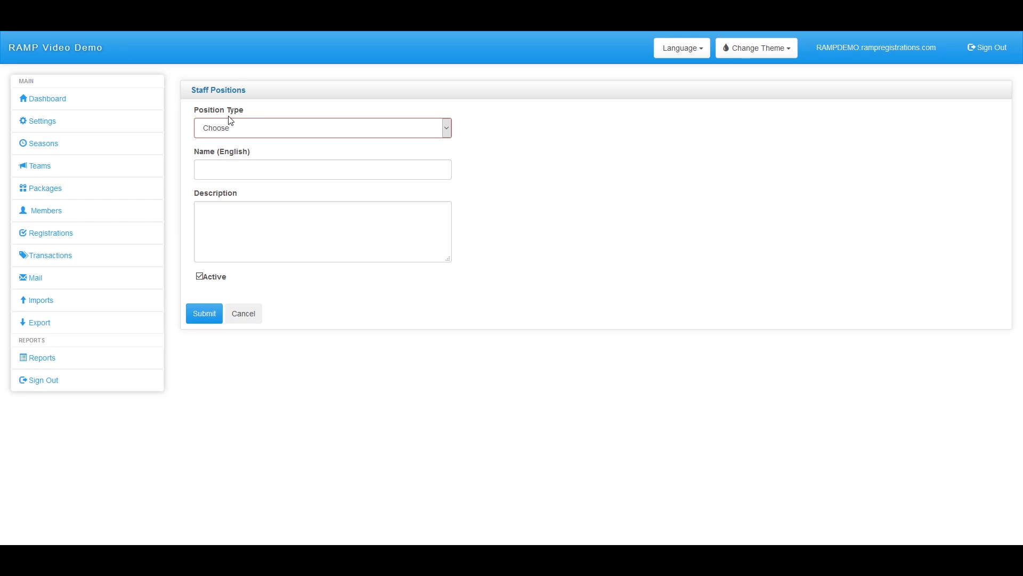
pyautogui.click(230, 127)
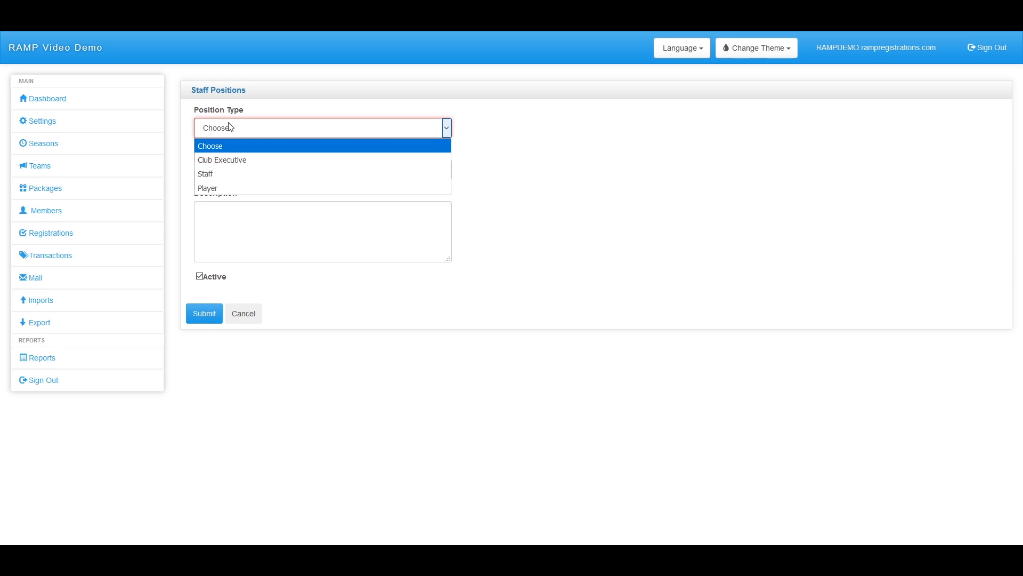
pyautogui.click(229, 189)
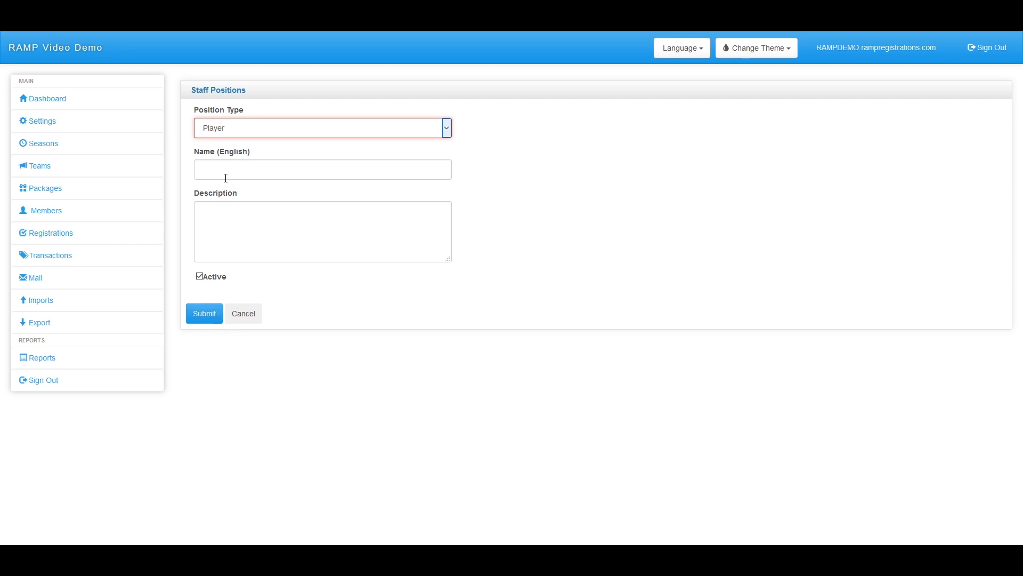
pyautogui.click(247, 134)
pyautogui.click(232, 173)
pyautogui.click(252, 174)
pyautogui.write('Coach')
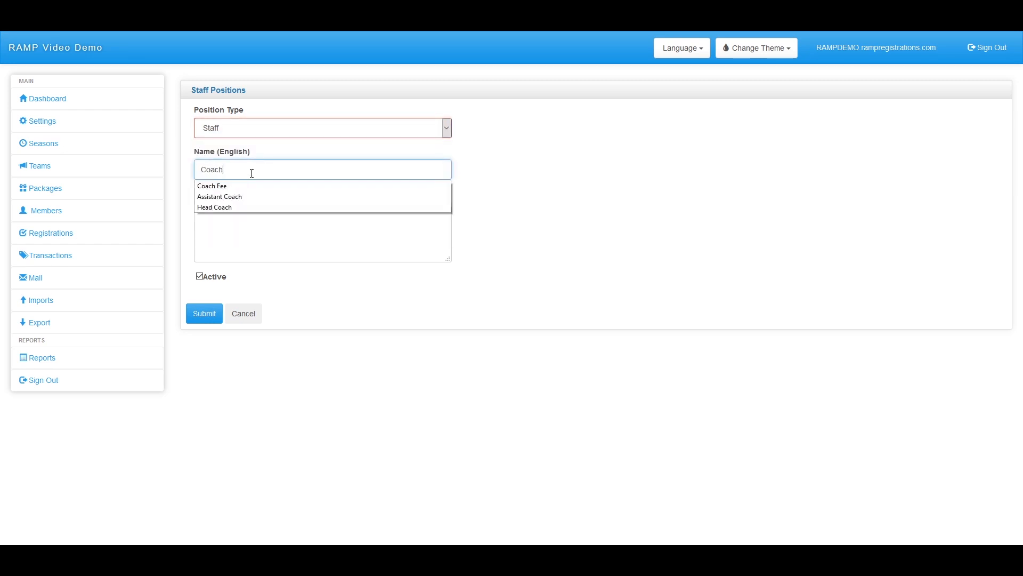
pyautogui.press('Escape')
pyautogui.click(205, 314)
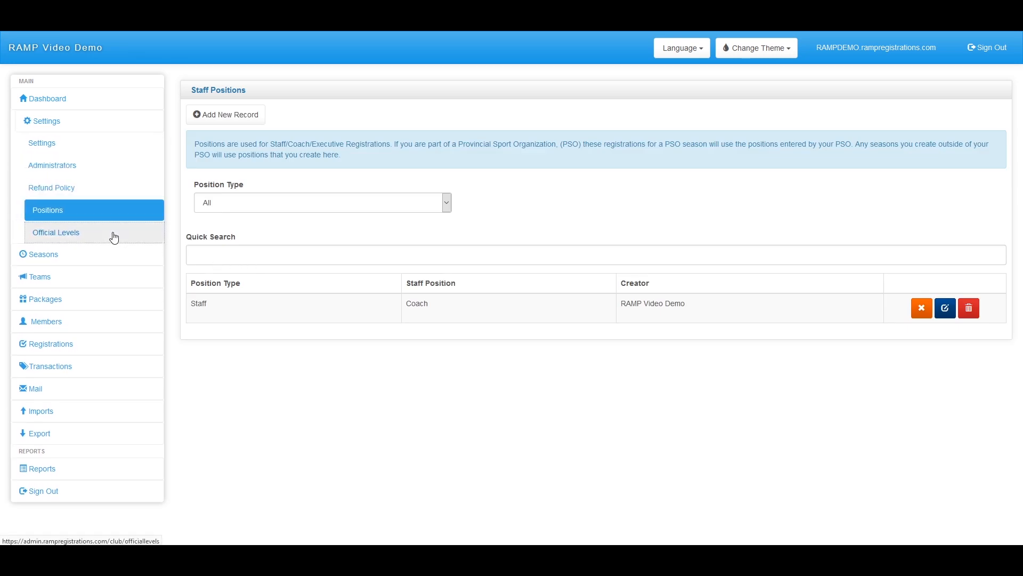
# Start a blank new record on the Official Levels page
pyautogui.click(114, 237)
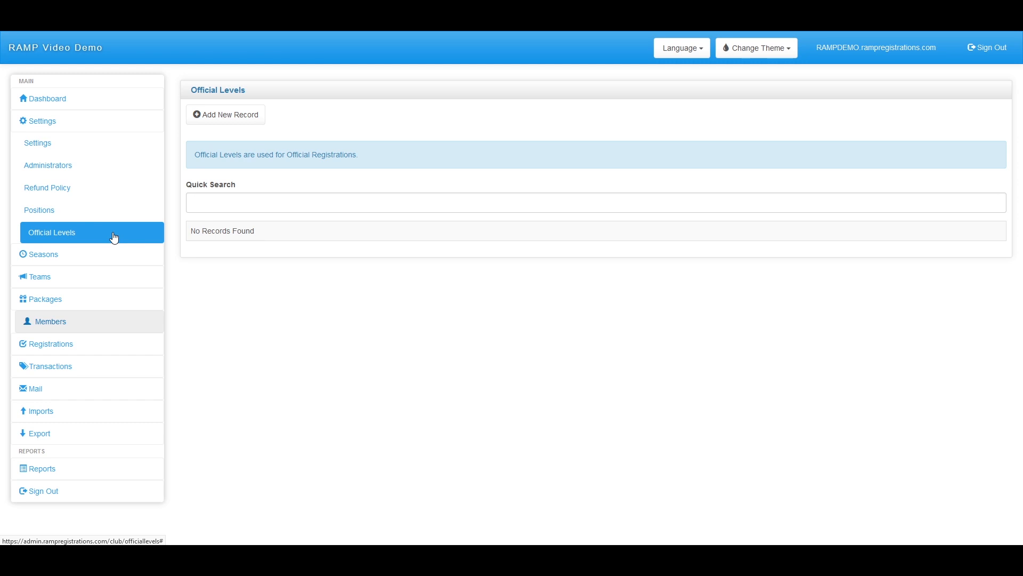
pyautogui.click(226, 115)
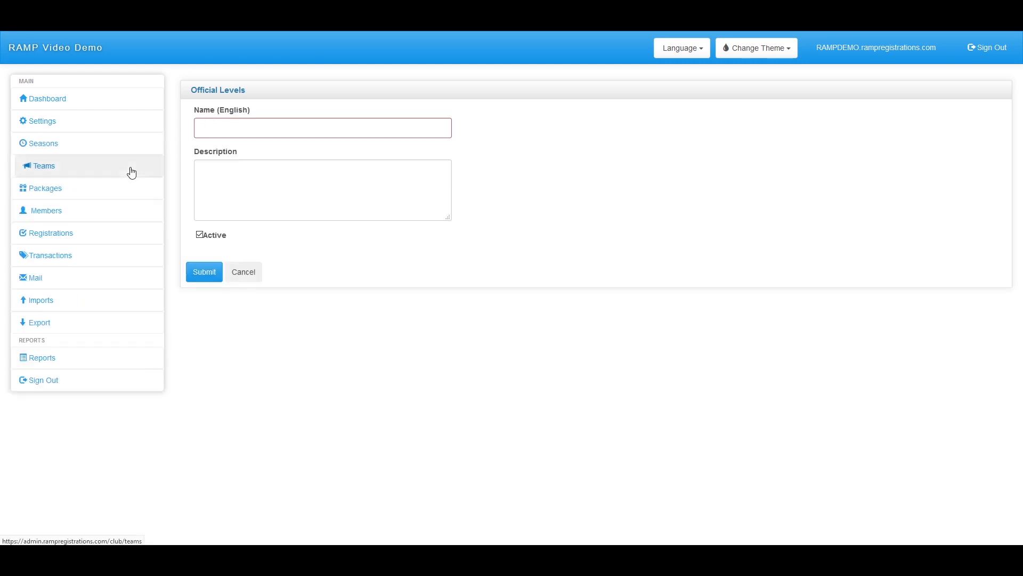
pyautogui.click(79, 149)
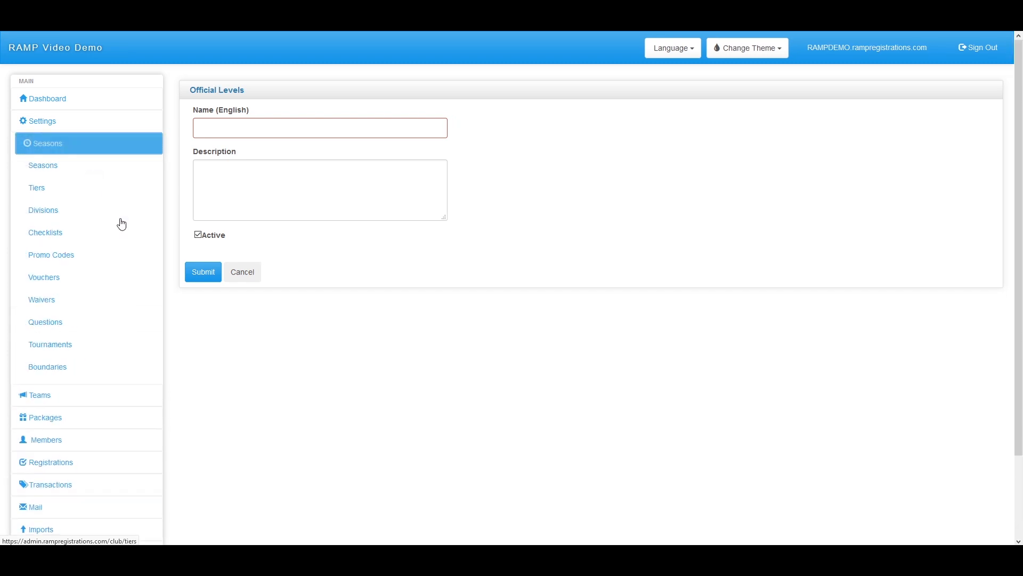
# Open the Seasons list showing Video Season and Club Level Season
pyautogui.click(35, 172)
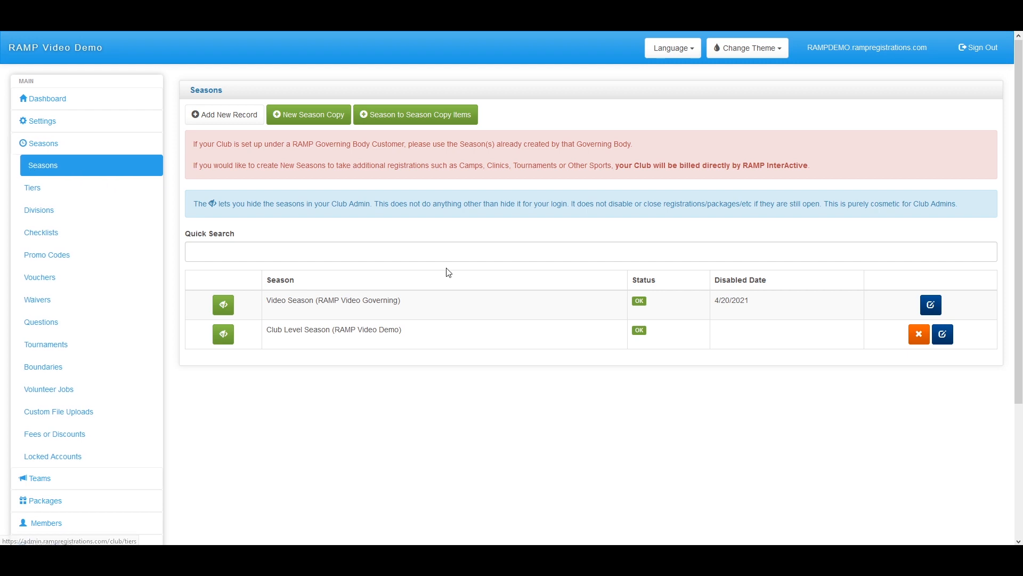
# Edit the Video Season, highlighting its creator and age cutoff date
pyautogui.click(932, 306)
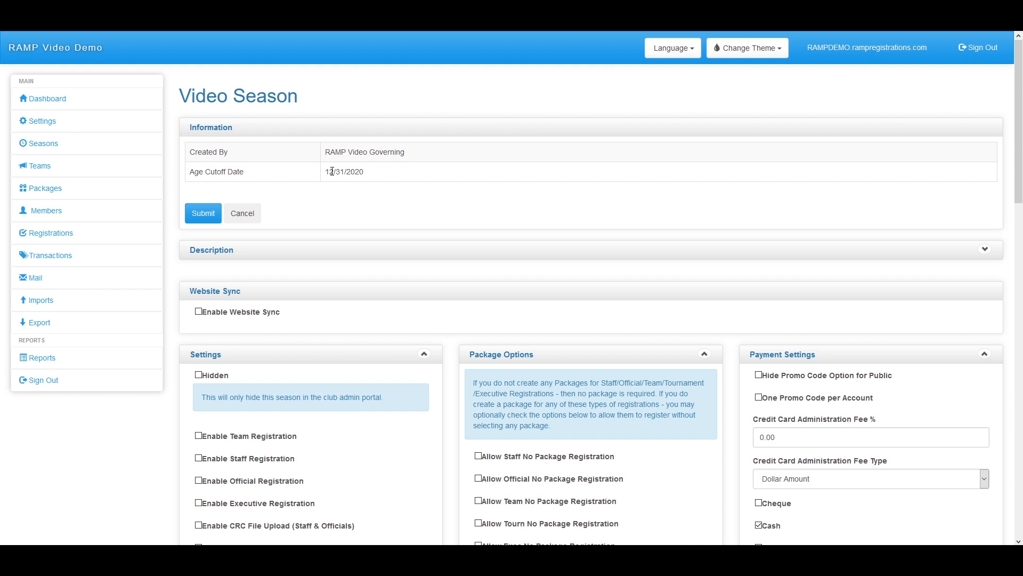
pyautogui.moveTo(430, 153); pyautogui.dragTo(309, 153)
pyautogui.moveTo(386, 171); pyautogui.dragTo(322, 171)
pyautogui.click(354, 188)
# Toggle the Video Season's Hidden setting on and back off, then check Enable Team Registration
pyautogui.scroll(-4, 351, 197)
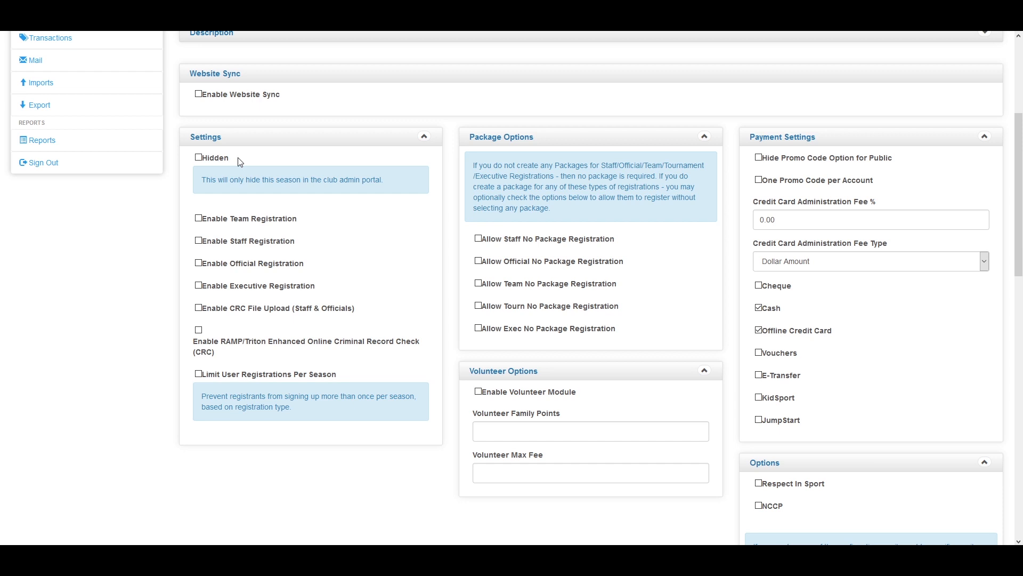
pyautogui.click(198, 158)
pyautogui.click(200, 161)
pyautogui.click(199, 218)
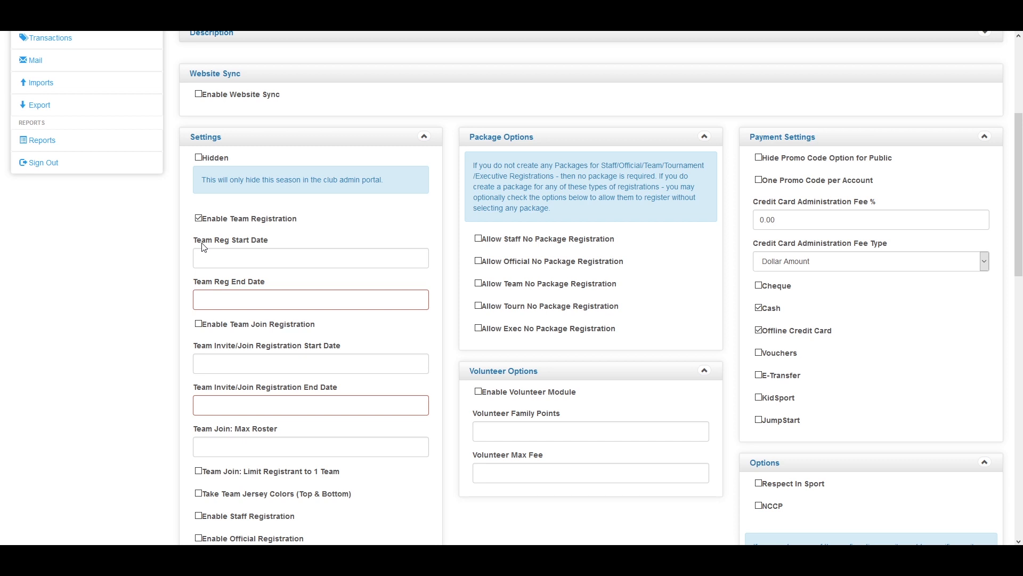
# Enter 12/31/2020 as the Team Reg End Date and check Enable Team Join Registration
pyautogui.click(205, 257)
pyautogui.click(244, 303)
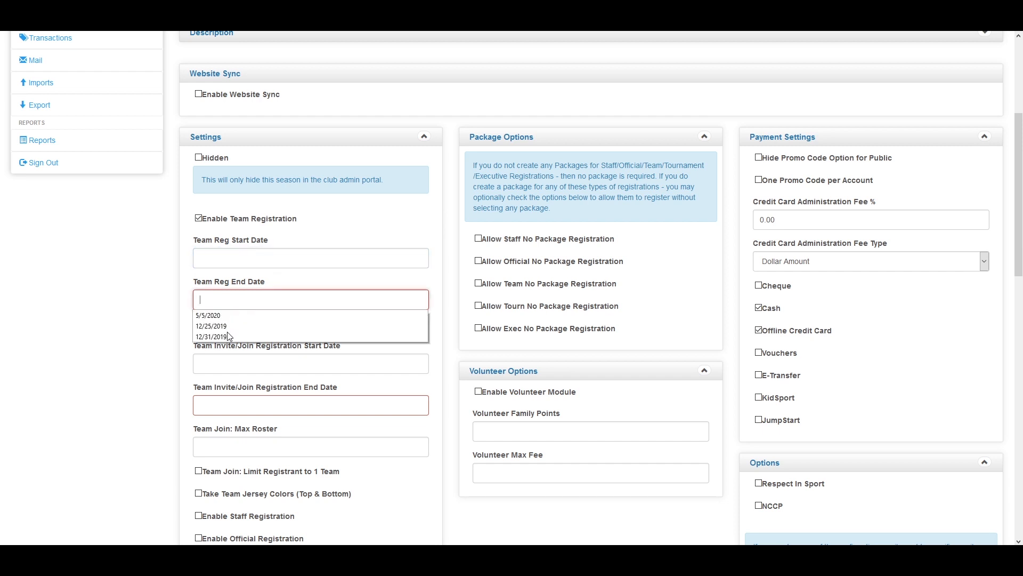
pyautogui.click(213, 336)
pyautogui.moveTo(239, 300); pyautogui.dragTo(230, 300)
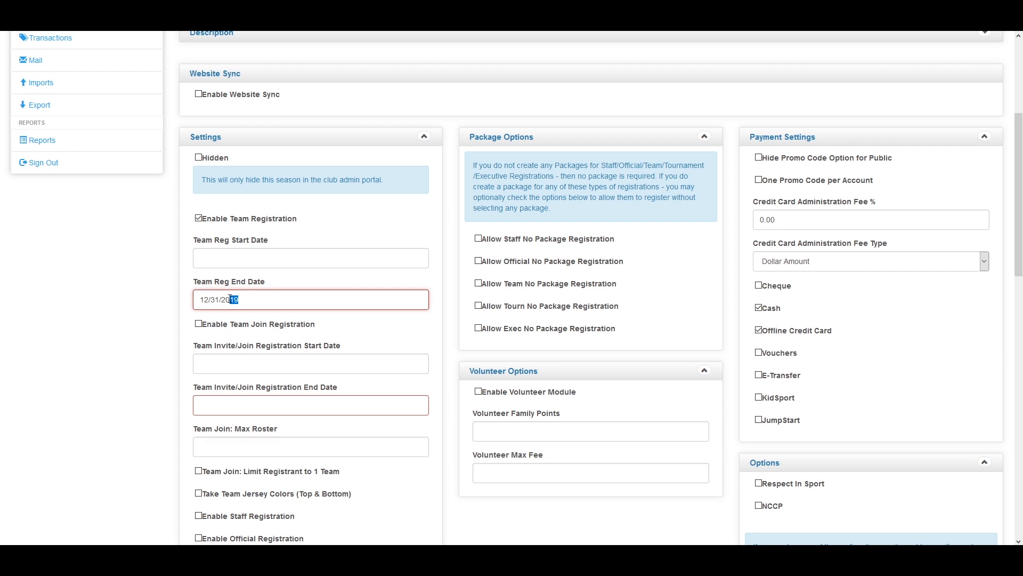
pyautogui.write('20')
pyautogui.doubleClick(228, 299)
pyautogui.click(274, 324)
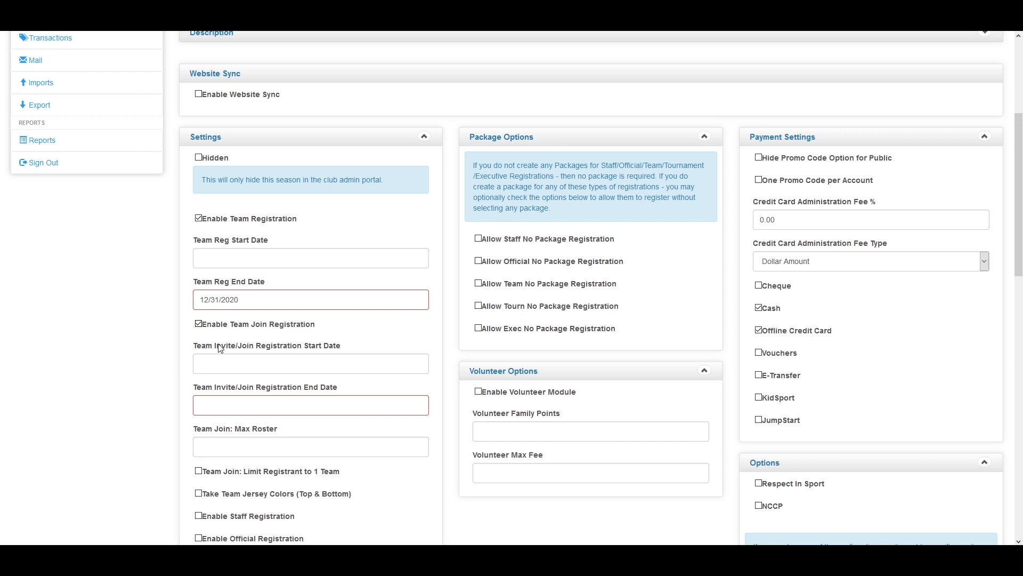
pyautogui.scroll(-1, 195, 387)
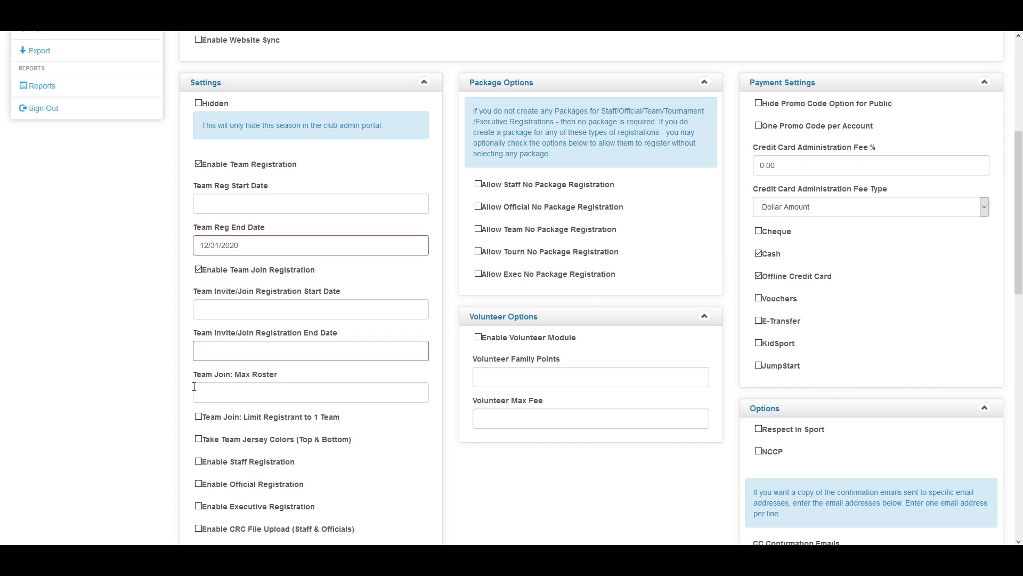
pyautogui.scroll(-1, 194, 387)
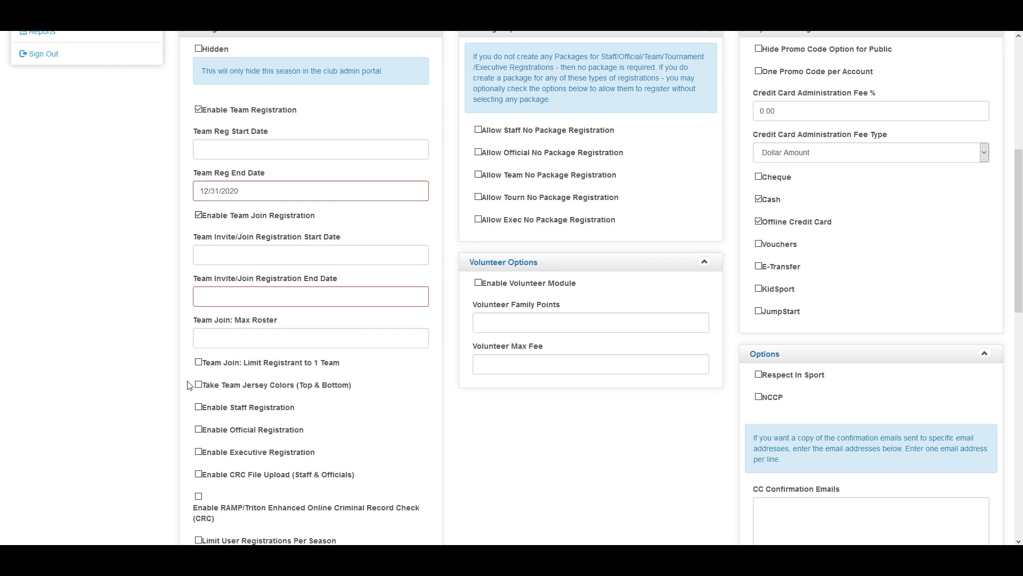
pyautogui.scroll(-1, 187, 384)
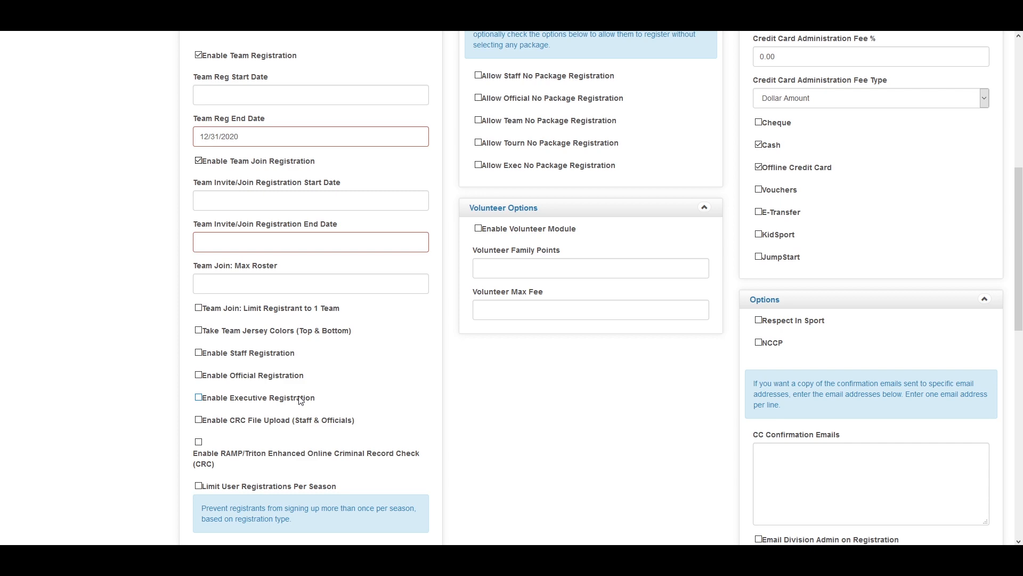
# Enable both Staff Registration and Official Registration for the Video Season
pyautogui.click(199, 353)
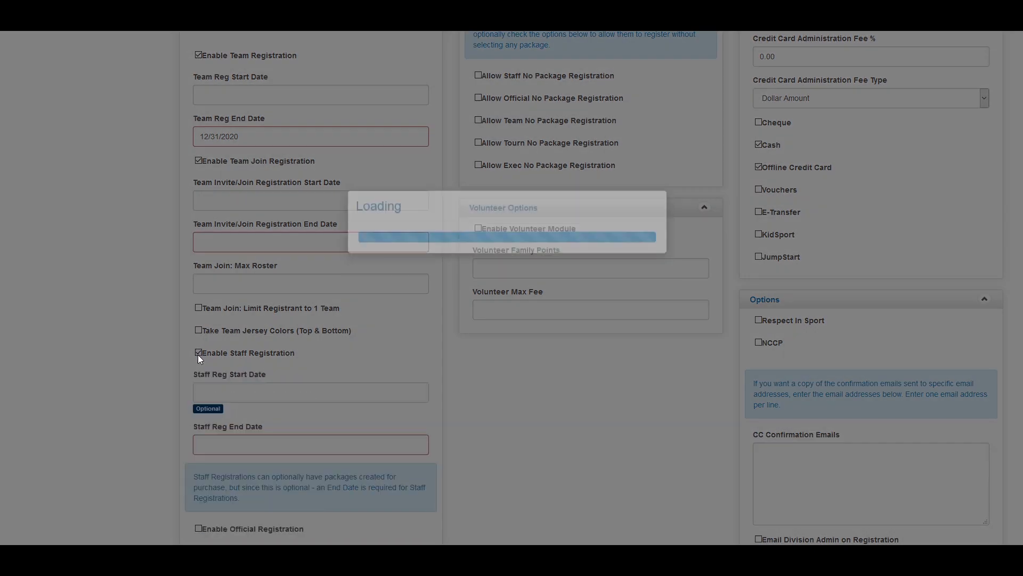
pyautogui.scroll(-3, 234, 434)
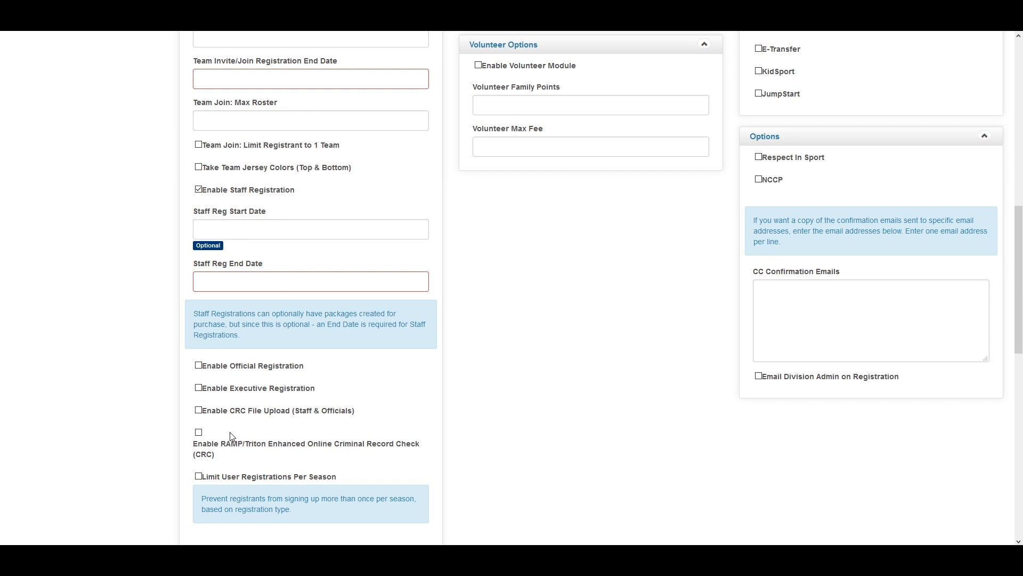
pyautogui.click(199, 366)
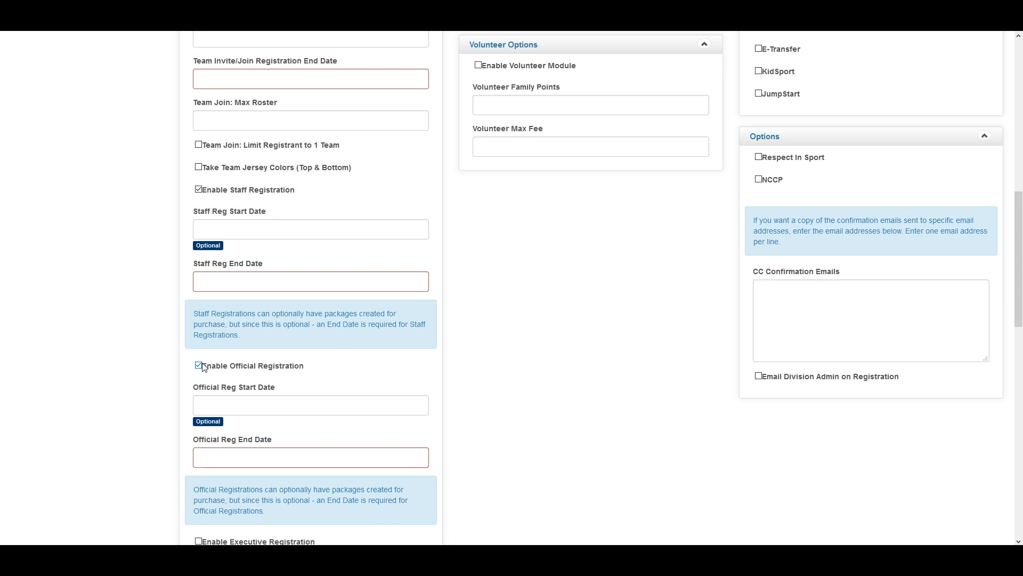
pyautogui.scroll(-4, 203, 367)
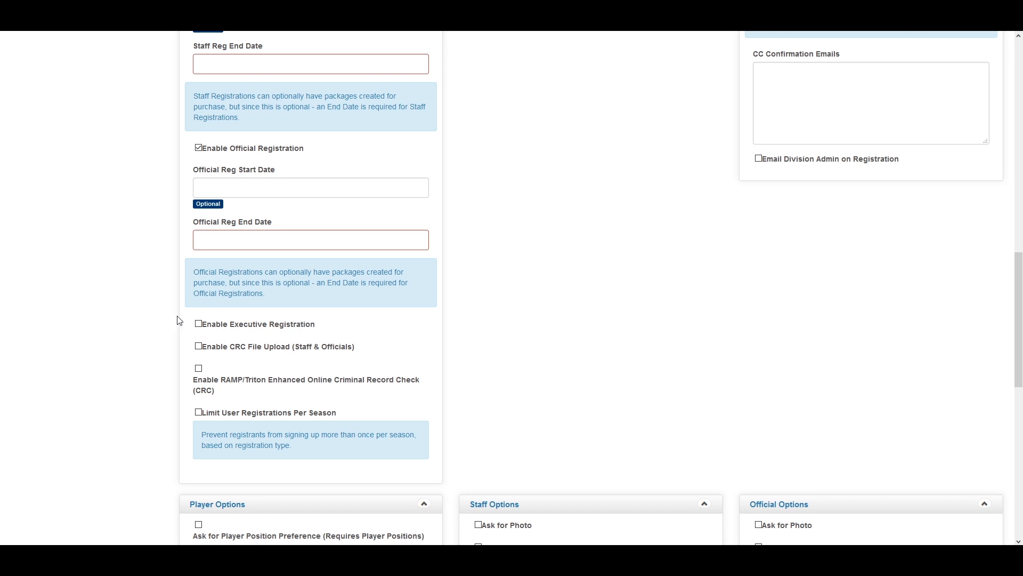
# Check Enable Executive Registration and Enable CRC File Upload (Staff & Officials)
pyautogui.click(198, 324)
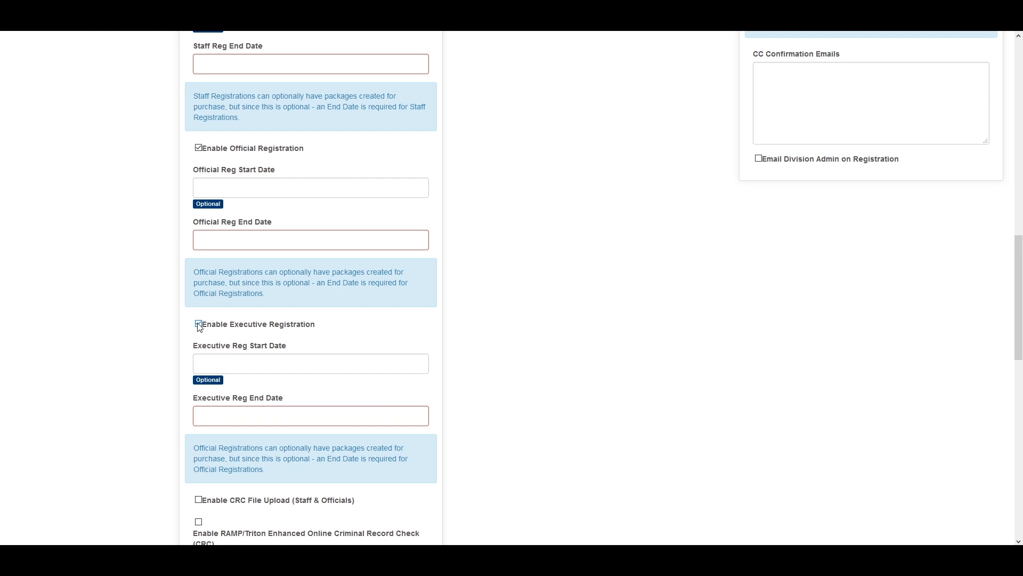
pyautogui.scroll(-3, 189, 358)
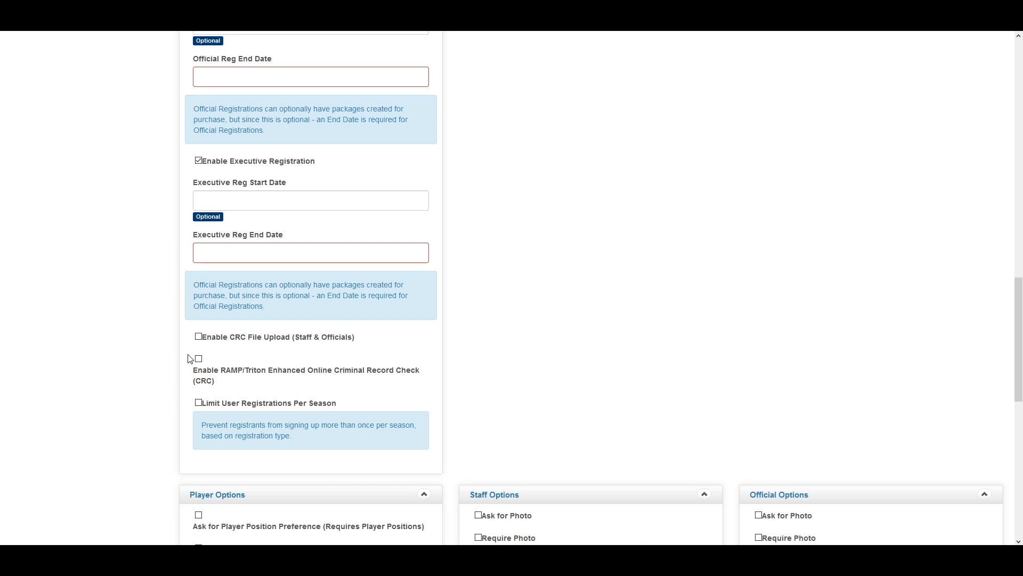
pyautogui.click(199, 338)
# Enable RAMP/Triton Enhanced Online CRC and set Triton Payment Settings to Staff Pay
pyautogui.click(198, 358)
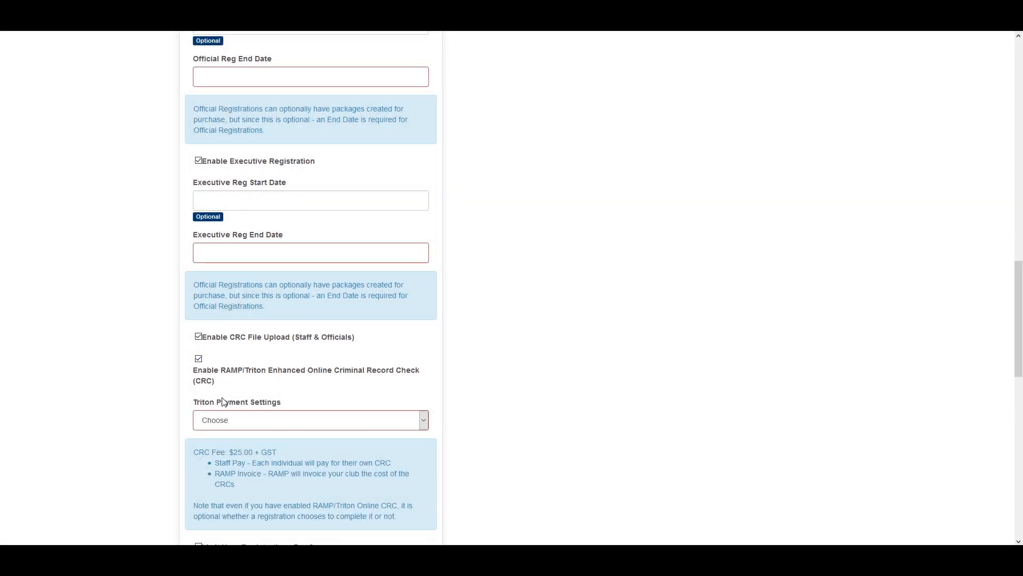
pyautogui.scroll(-1, 199, 383)
pyautogui.click(224, 366)
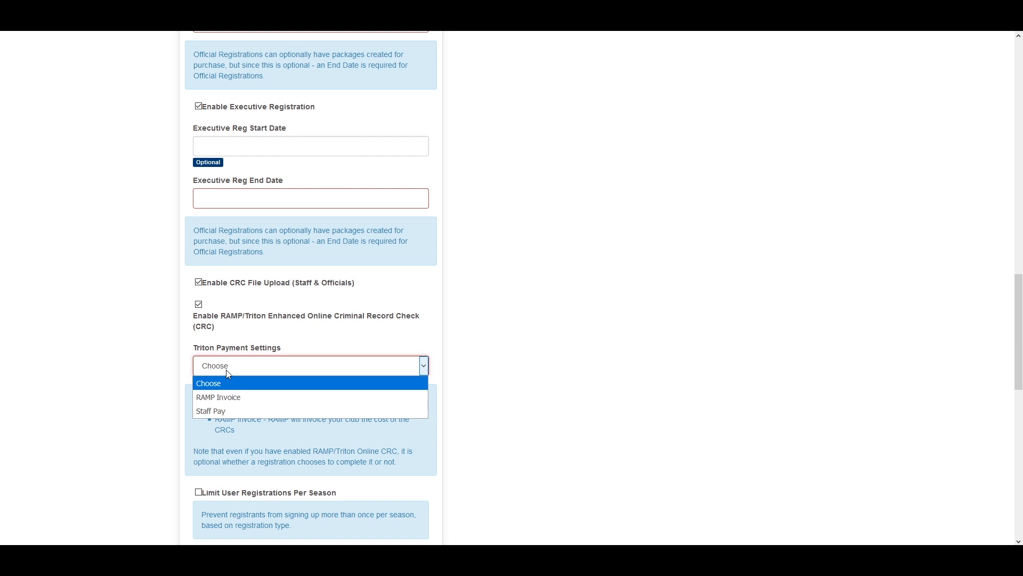
pyautogui.click(253, 400)
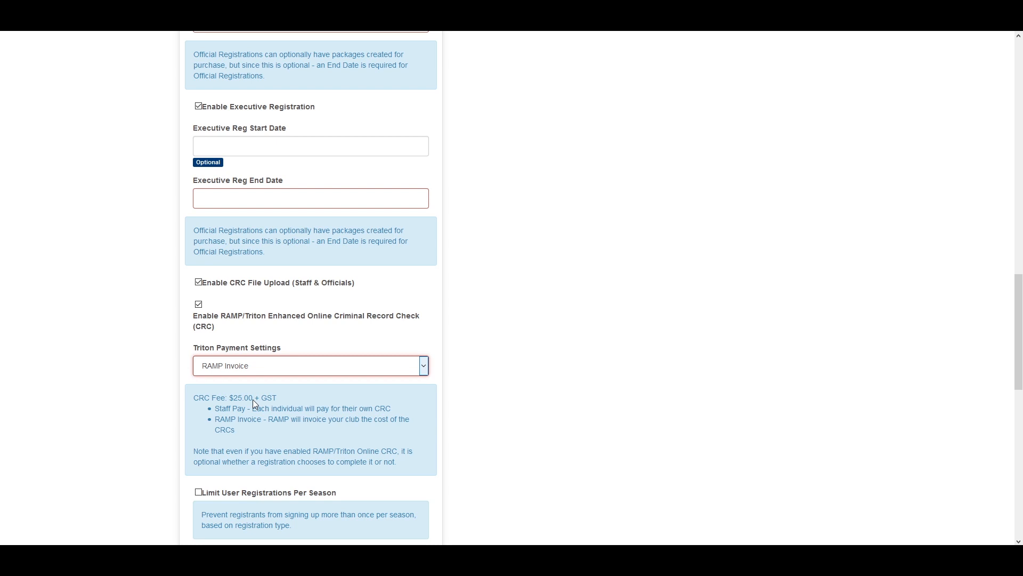
pyautogui.click(285, 367)
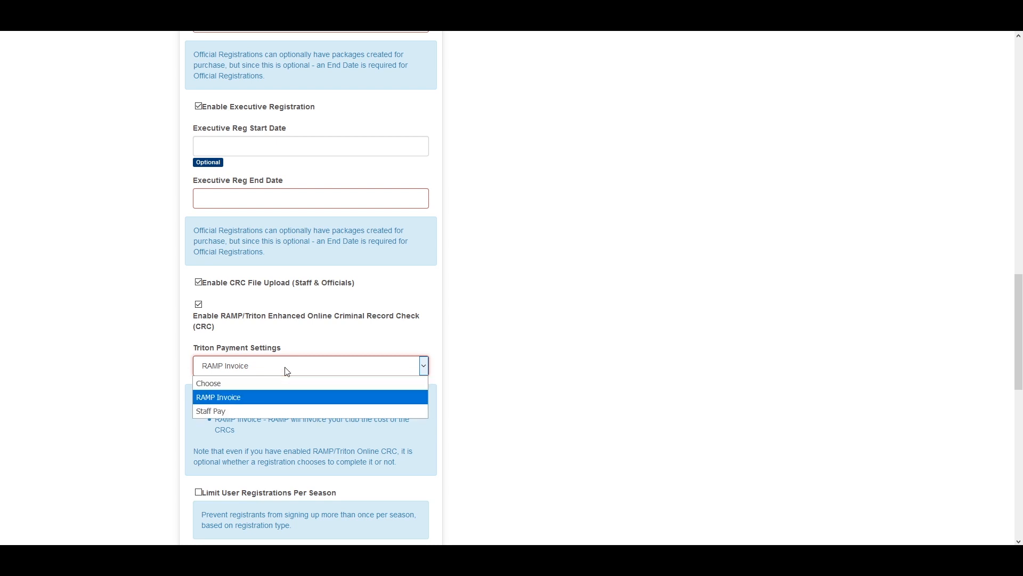
pyautogui.click(274, 410)
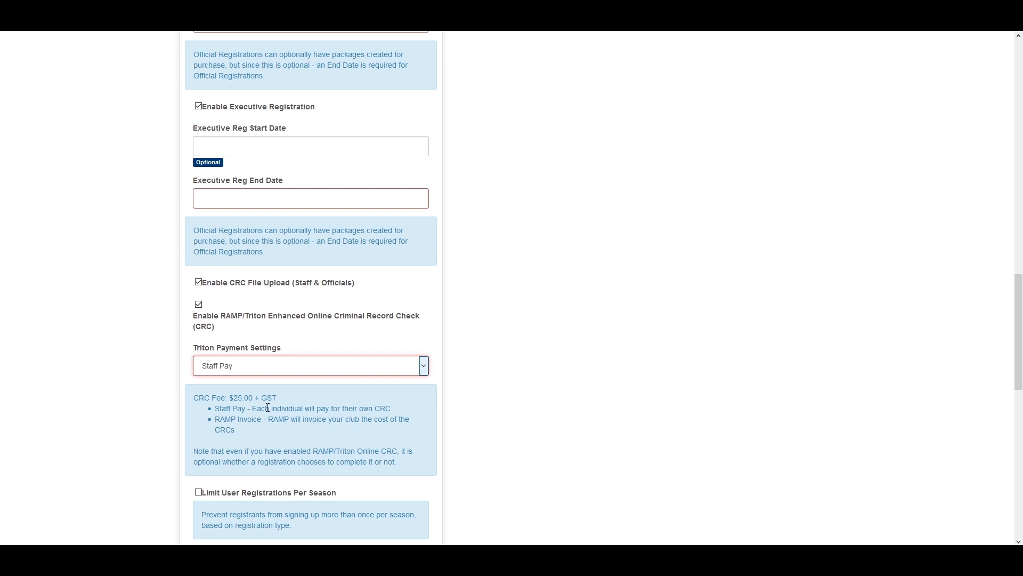
pyautogui.scroll(-2, 192, 384)
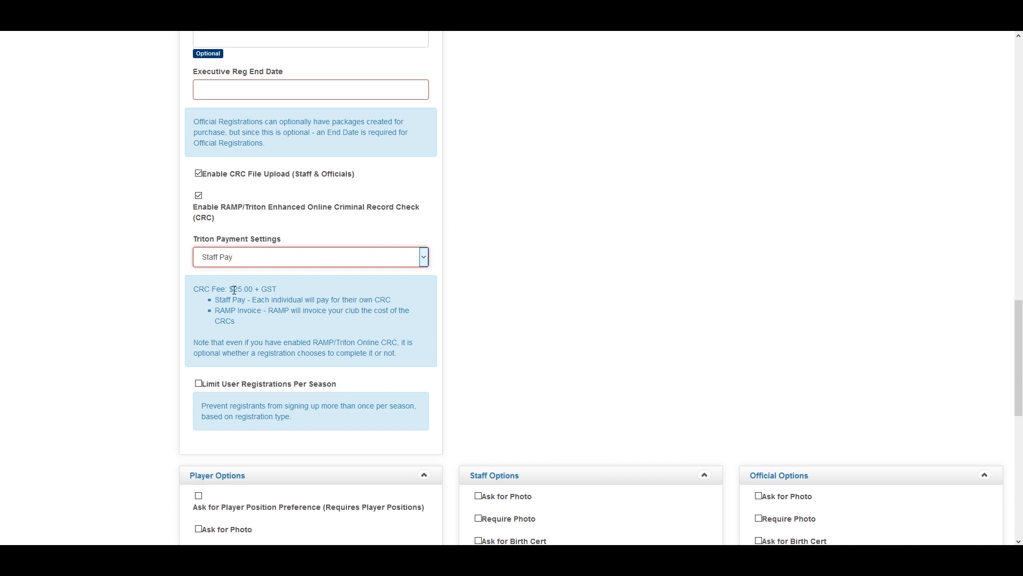
pyautogui.scroll(-2, 207, 321)
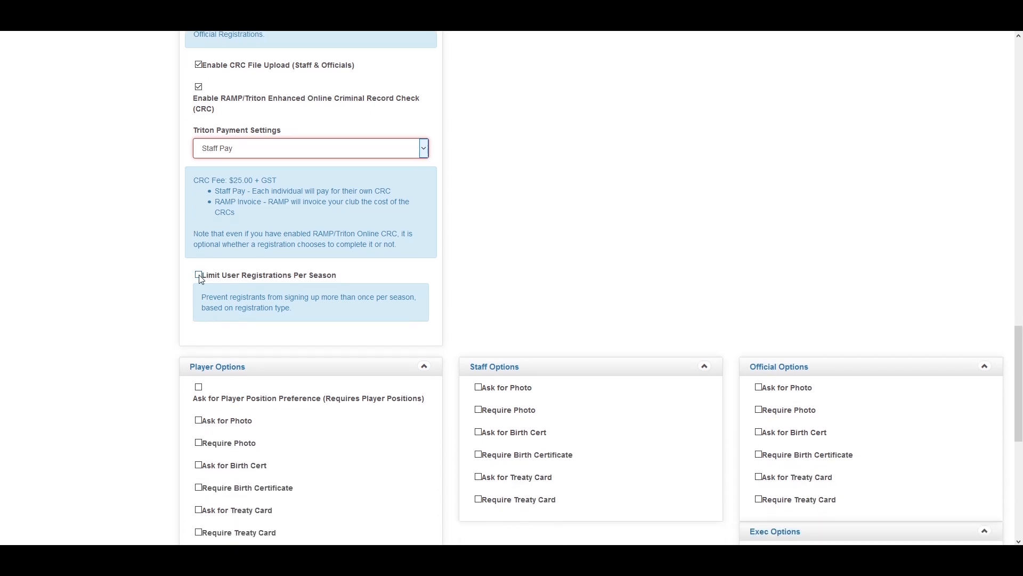
# Check Limit User Registrations Per Season on the Video Season
pyautogui.click(199, 275)
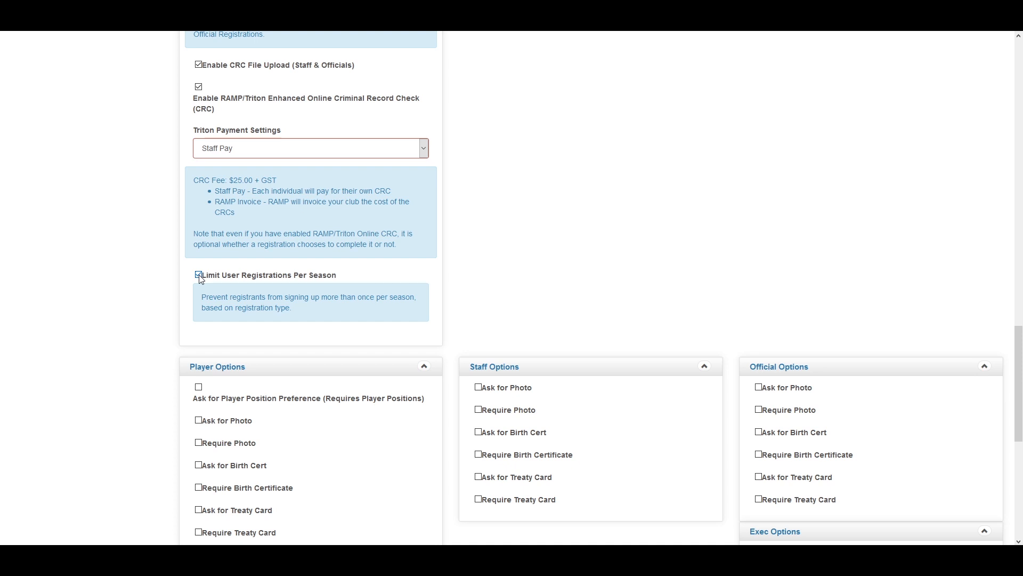
# Check Allow Staff, Official, Team and Tourn No Package Registration in Package Options
pyautogui.scroll(8, 338, 328)
pyautogui.scroll(7, 550, 376)
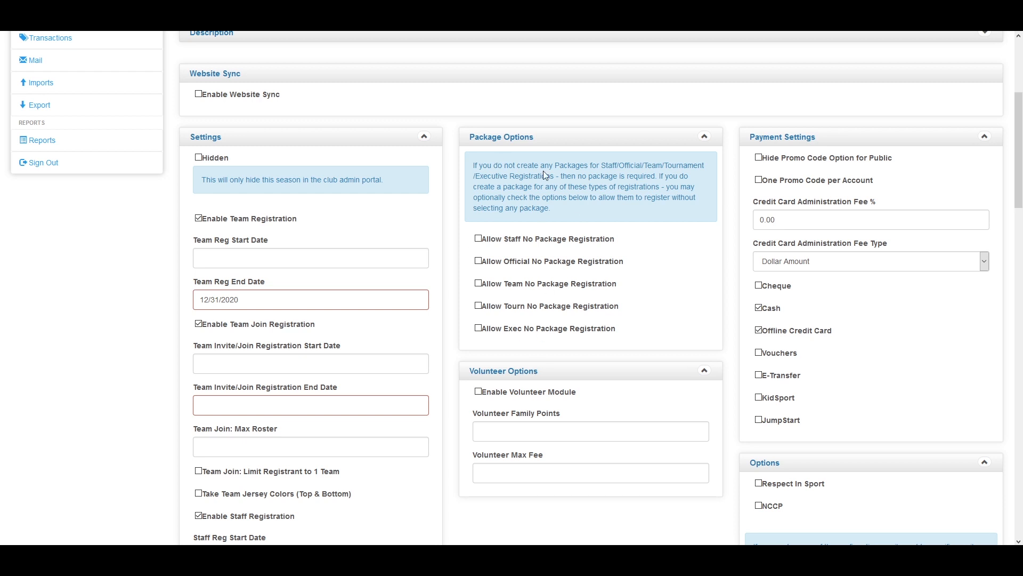
pyautogui.click(478, 239)
pyautogui.click(478, 260)
pyautogui.click(478, 283)
pyautogui.click(480, 305)
pyautogui.scroll(-2, 484, 418)
pyautogui.click(501, 322)
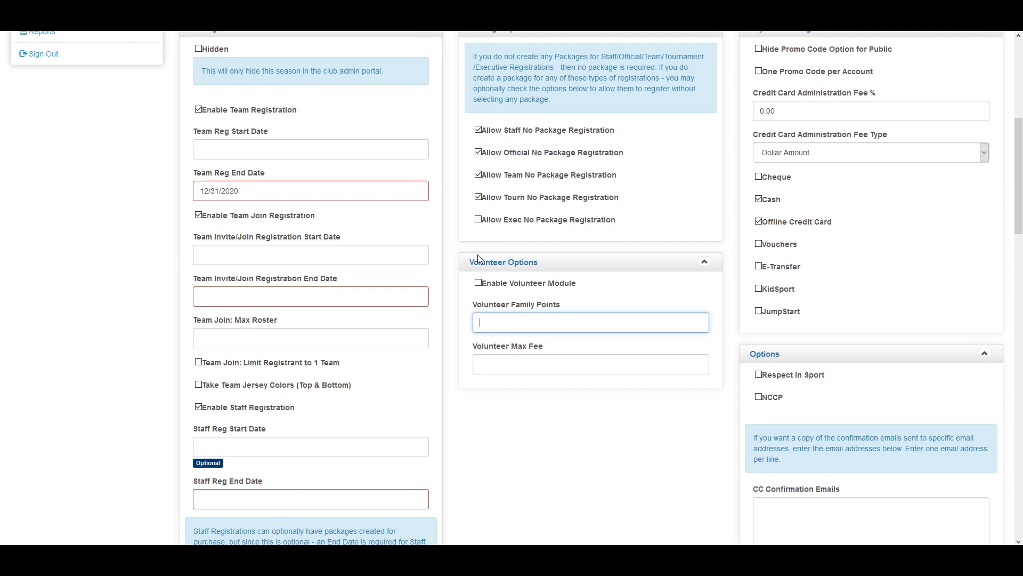
# Enable the volunteer module with Family Points and Max Fee of 200, and hide the public promo code option
pyautogui.click(478, 283)
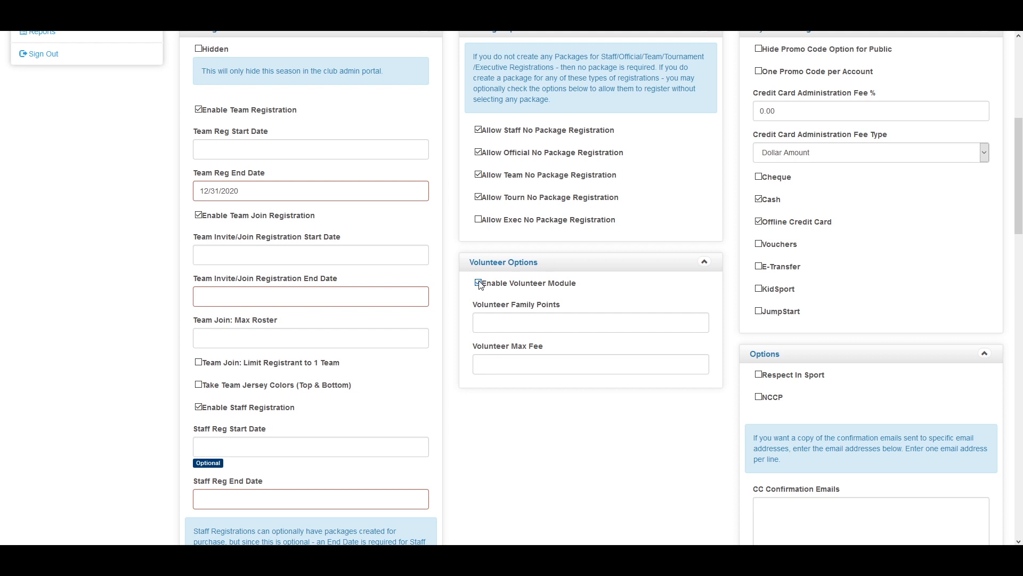
pyautogui.click(533, 365)
pyautogui.click(533, 323)
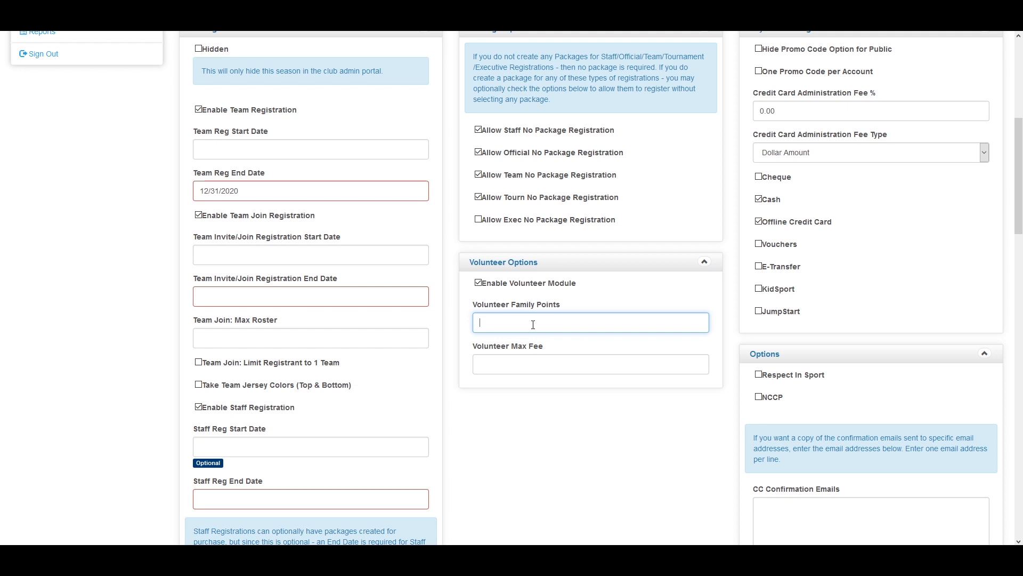
pyautogui.write('200')
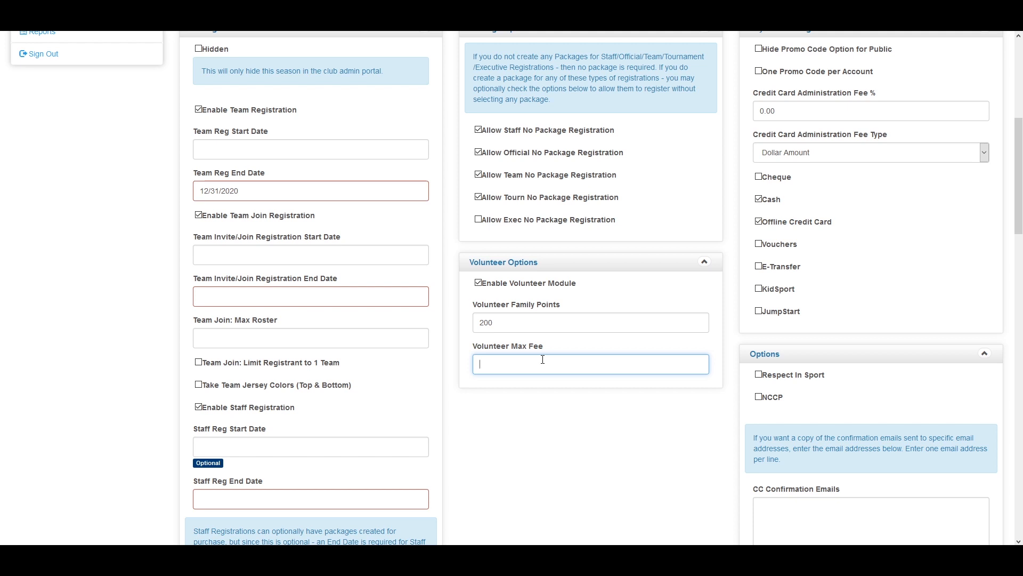
pyautogui.write('200')
pyautogui.scroll(2, 598, 325)
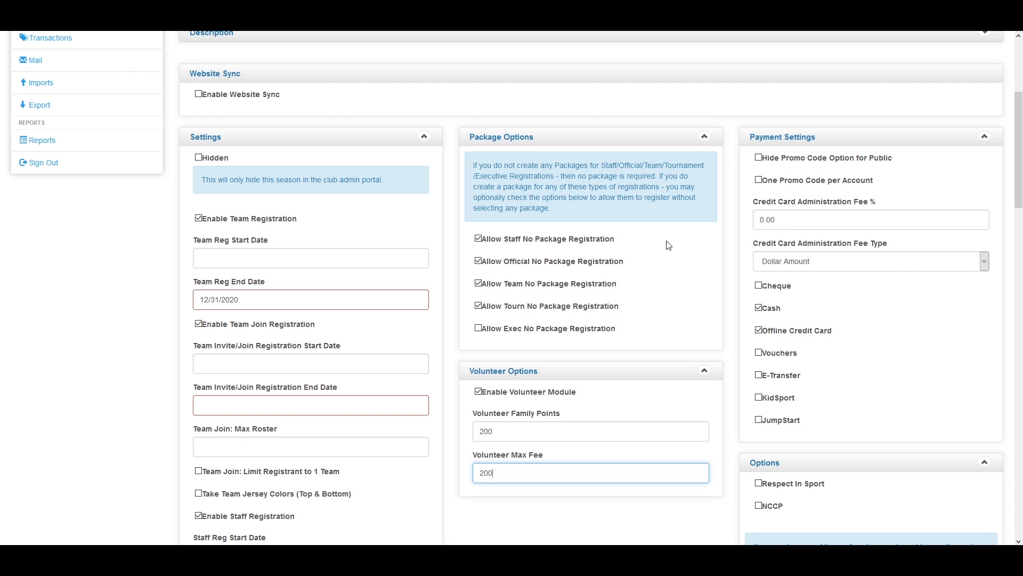
pyautogui.click(757, 158)
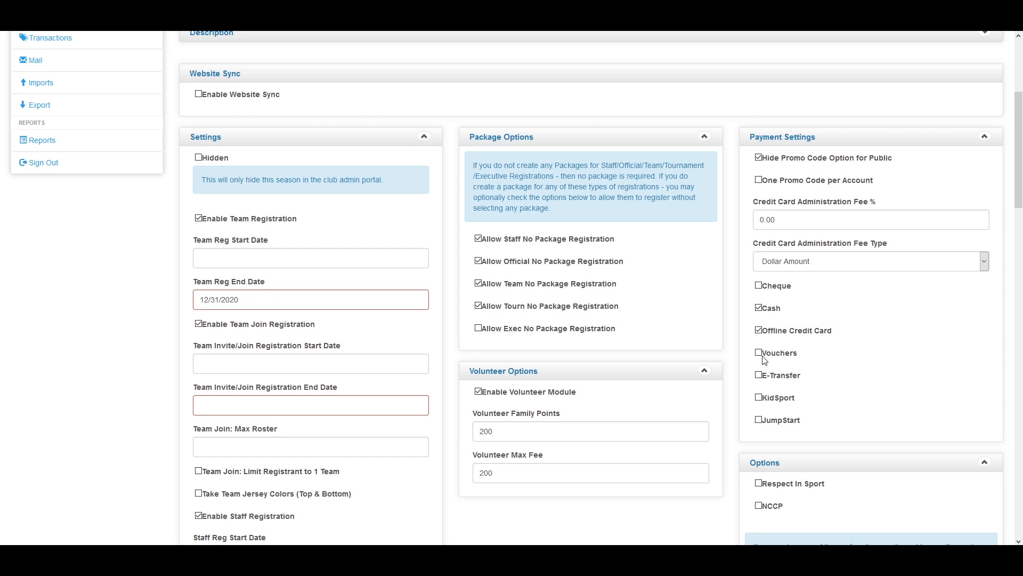
# Accept Vouchers and E-Transfer as payment types, leaving the E-Transfer Answer and Email fields blank
pyautogui.click(759, 352)
pyautogui.click(758, 376)
pyautogui.scroll(-2, 804, 320)
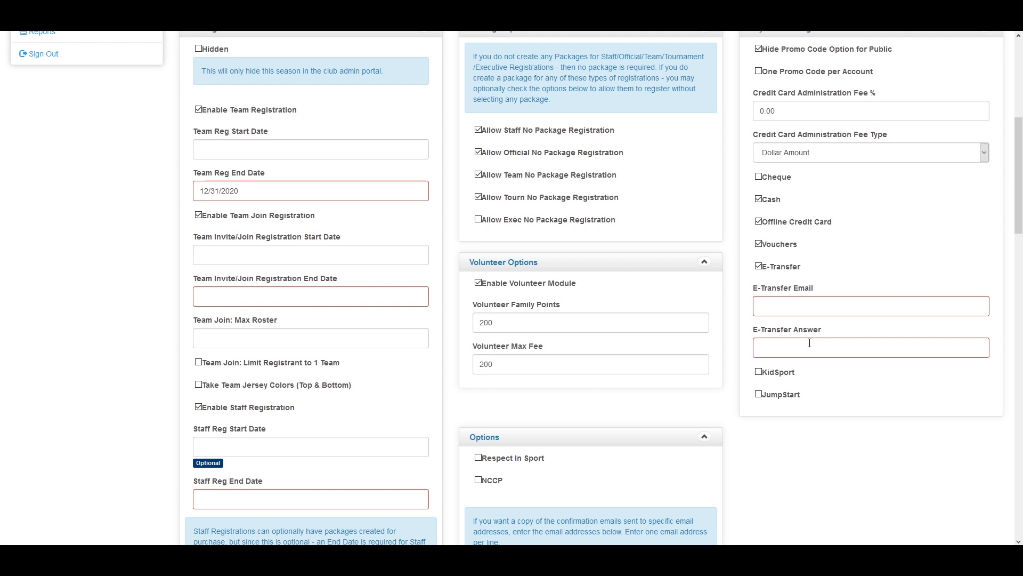
pyautogui.click(782, 348)
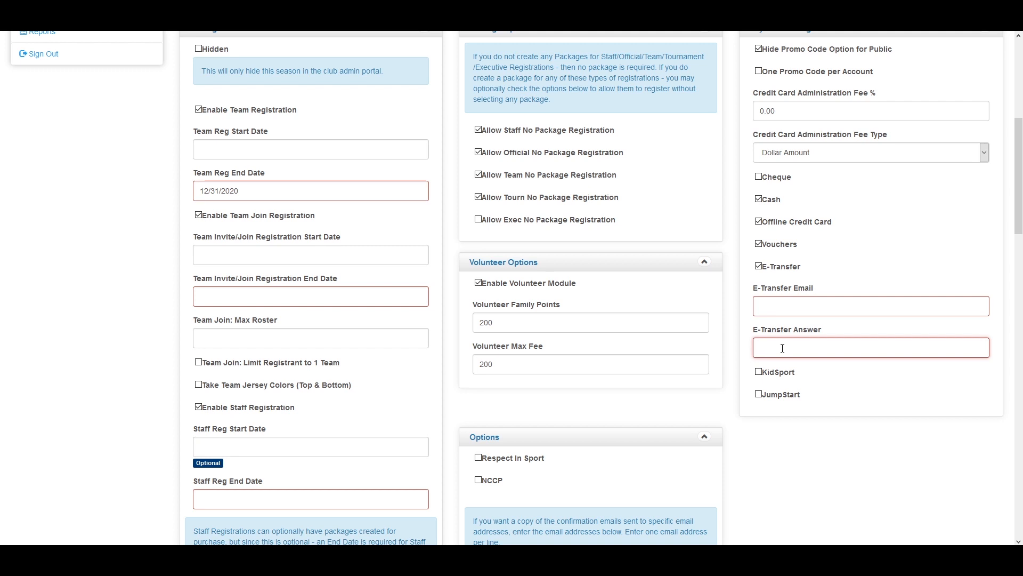
pyautogui.click(800, 310)
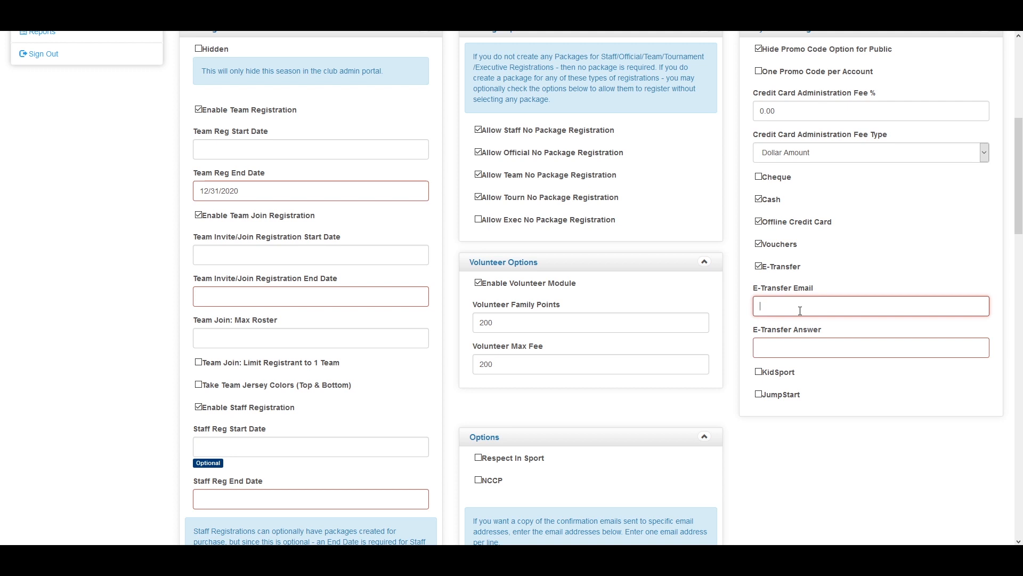
# Uncheck E-Transfer and check KidSport and JumpStart as accepted payment types
pyautogui.click(759, 265)
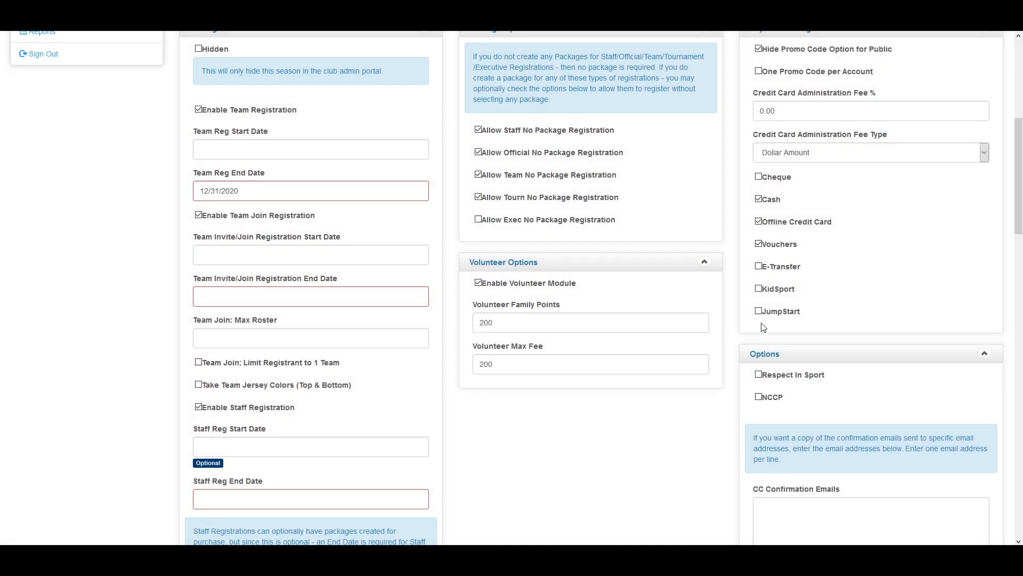
pyautogui.click(758, 289)
pyautogui.click(759, 313)
pyautogui.scroll(-1, 806, 405)
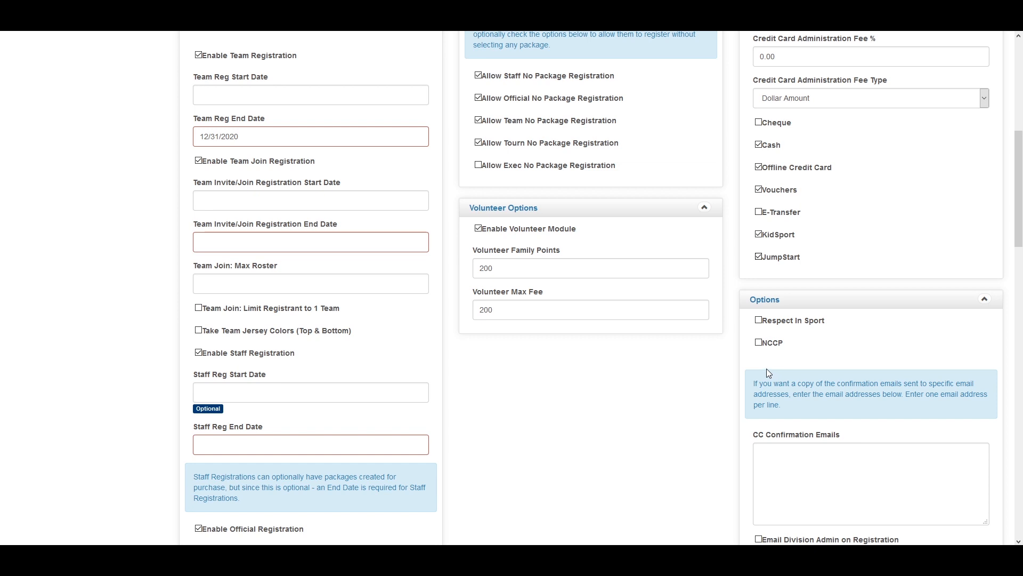
# Check NCCP and Email Division Admin on Registration in the Video Season options
pyautogui.click(761, 344)
pyautogui.scroll(-6, 768, 345)
pyautogui.scroll(2, 768, 346)
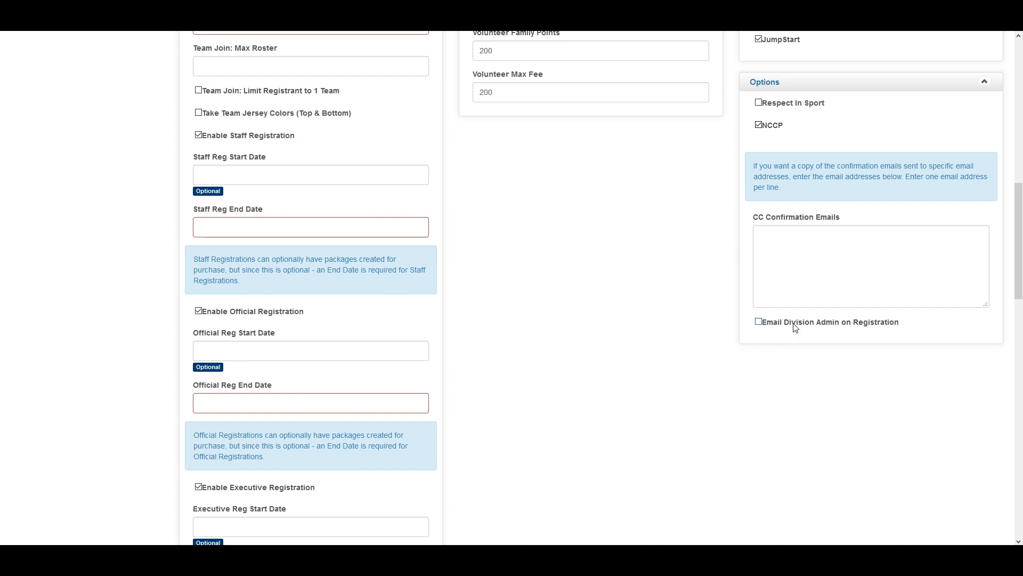
pyautogui.click(812, 277)
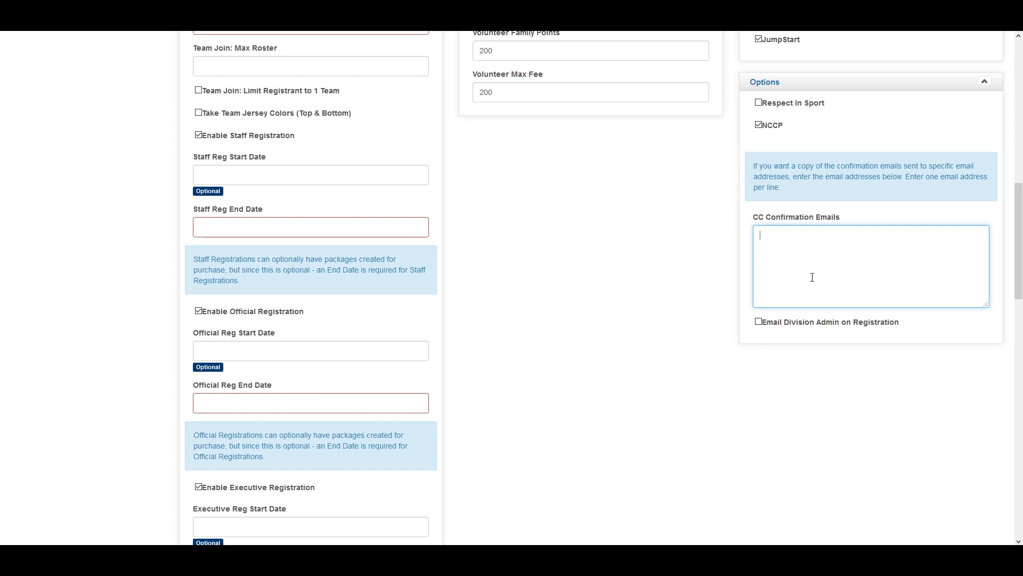
pyautogui.click(760, 322)
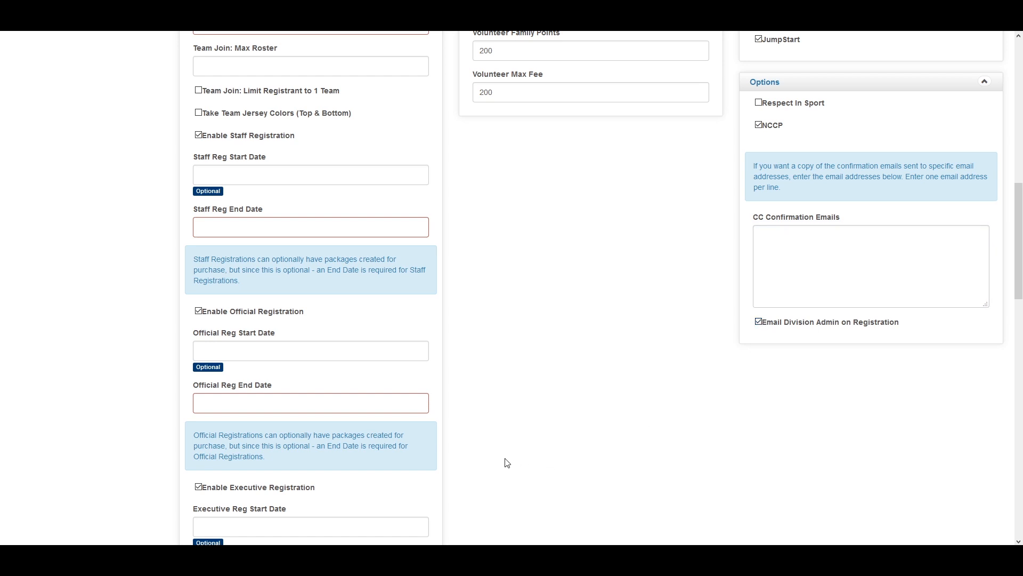
pyautogui.scroll(-12, 547, 353)
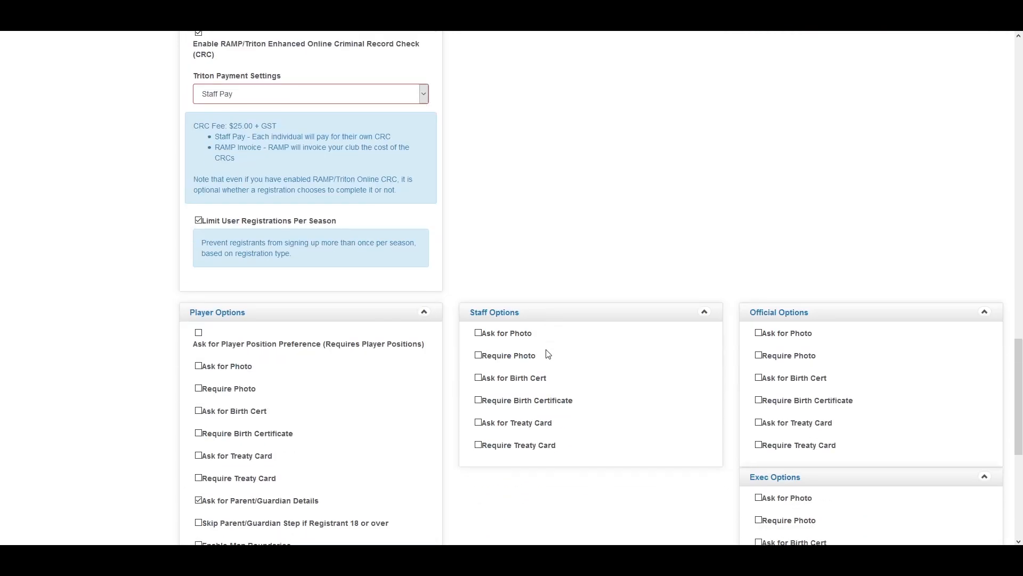
# Check Ask for Player Position Preference, Ask for Photo and Require Photo in Player Options
pyautogui.scroll(-4, 548, 353)
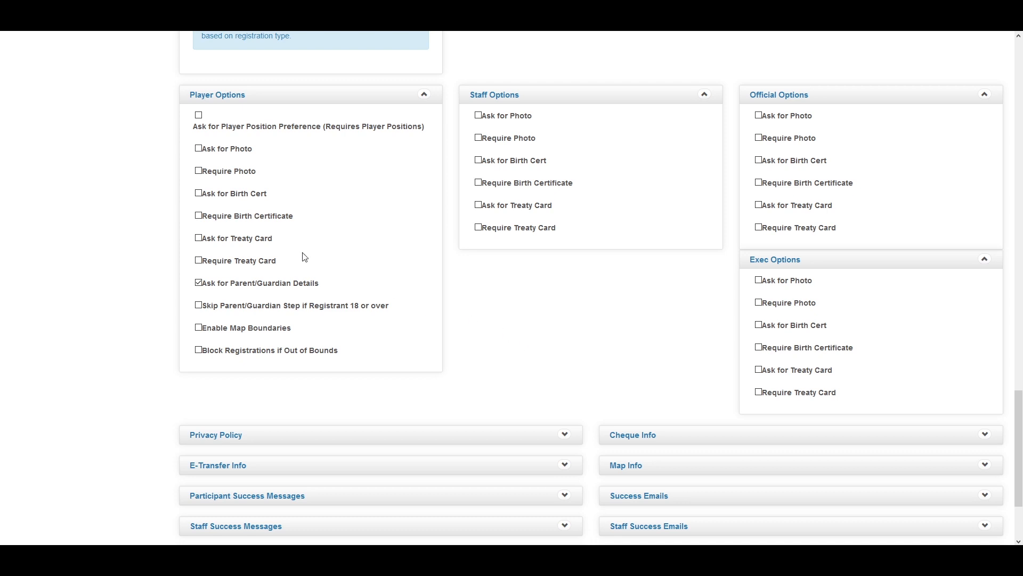
pyautogui.click(200, 115)
pyautogui.click(199, 148)
pyautogui.click(199, 171)
# Check Enable Map Boundaries for players, leaving Block Registrations if Out of Bounds unchecked
pyautogui.scroll(-1, 228, 394)
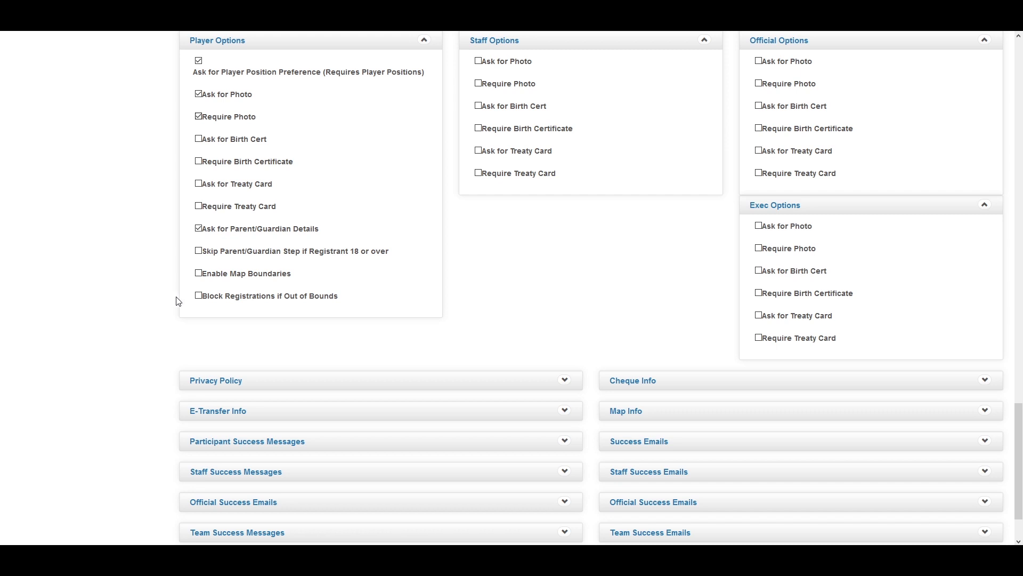
pyautogui.click(197, 274)
pyautogui.click(198, 295)
pyautogui.click(199, 296)
pyautogui.scroll(-2, 203, 288)
# Expand the empty Privacy Policy, Cheque Info and E-Transfer Info editors of the Video Season
pyautogui.click(564, 307)
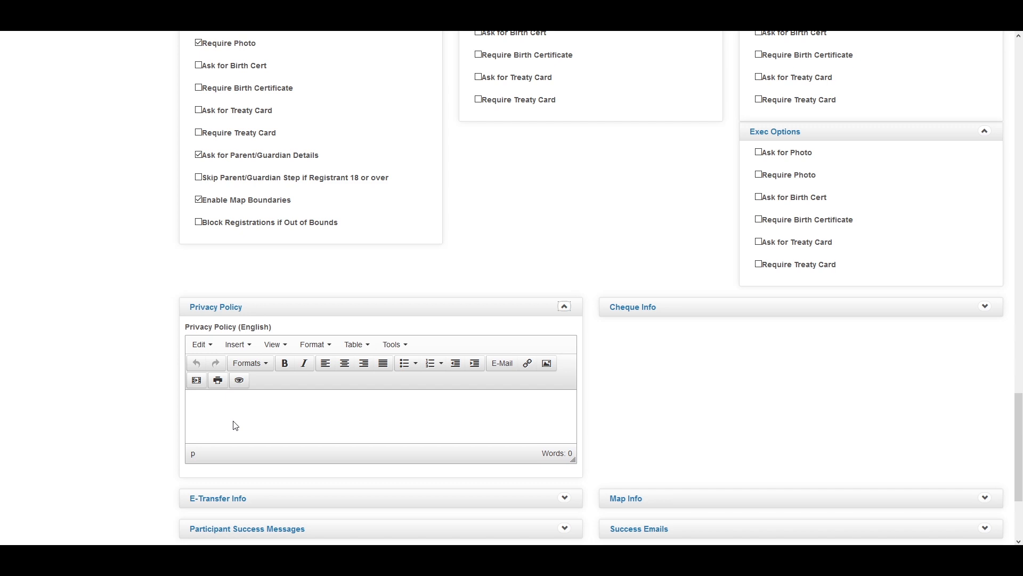
pyautogui.click(987, 309)
pyautogui.scroll(-3, 590, 404)
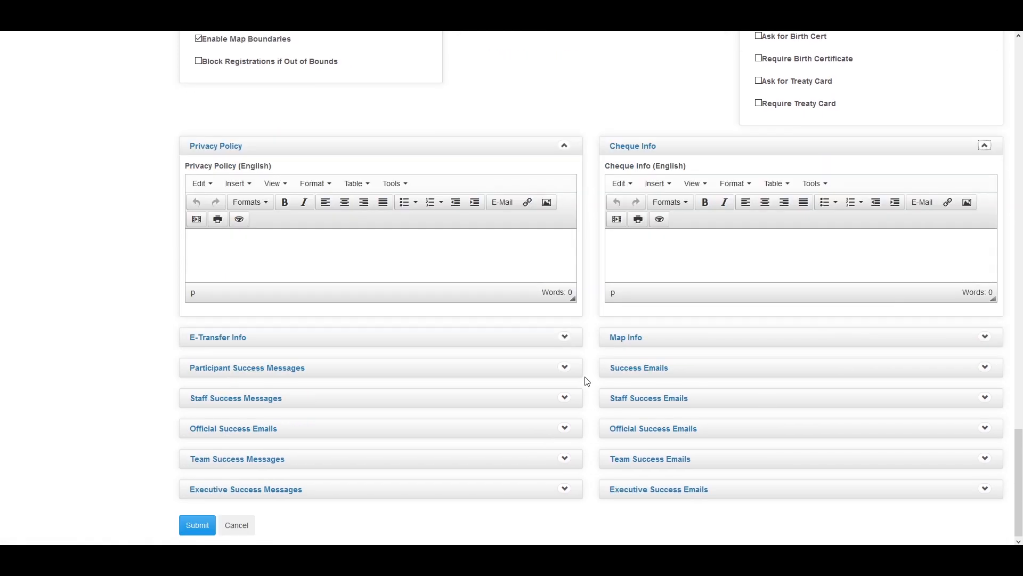
pyautogui.click(565, 338)
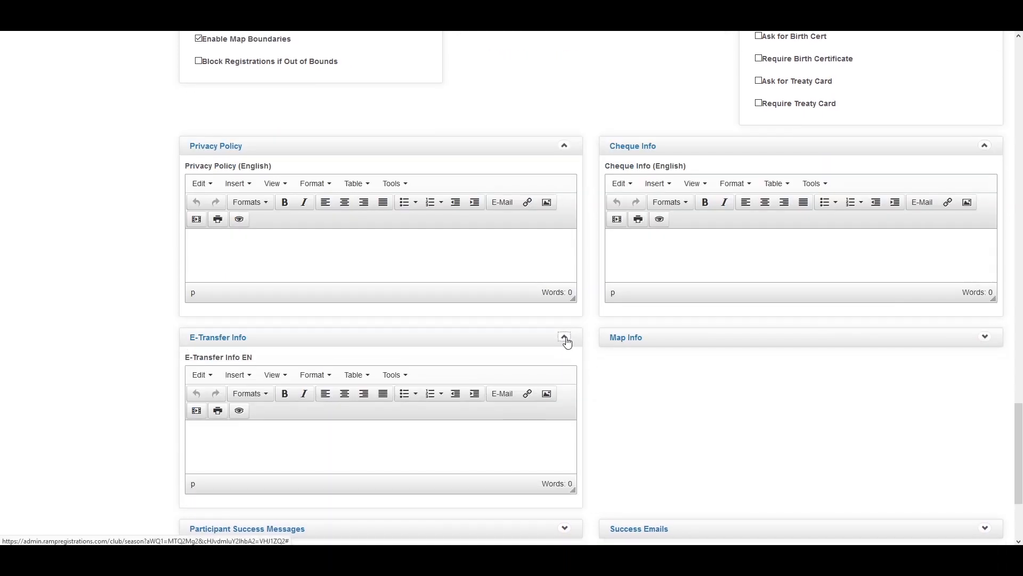
pyautogui.scroll(20, 585, 347)
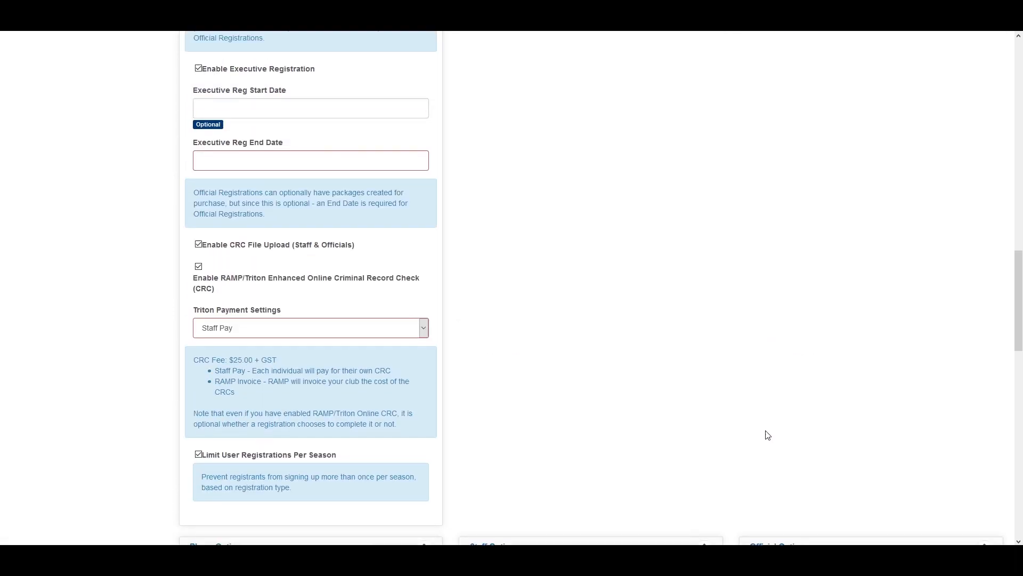
pyautogui.scroll(7, 780, 453)
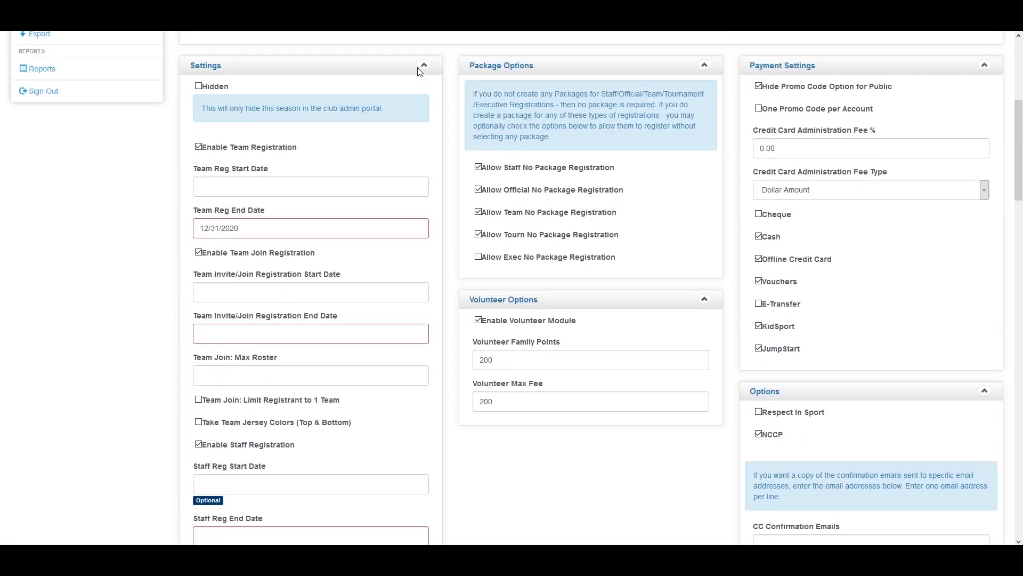
pyautogui.scroll(-9, 806, 221)
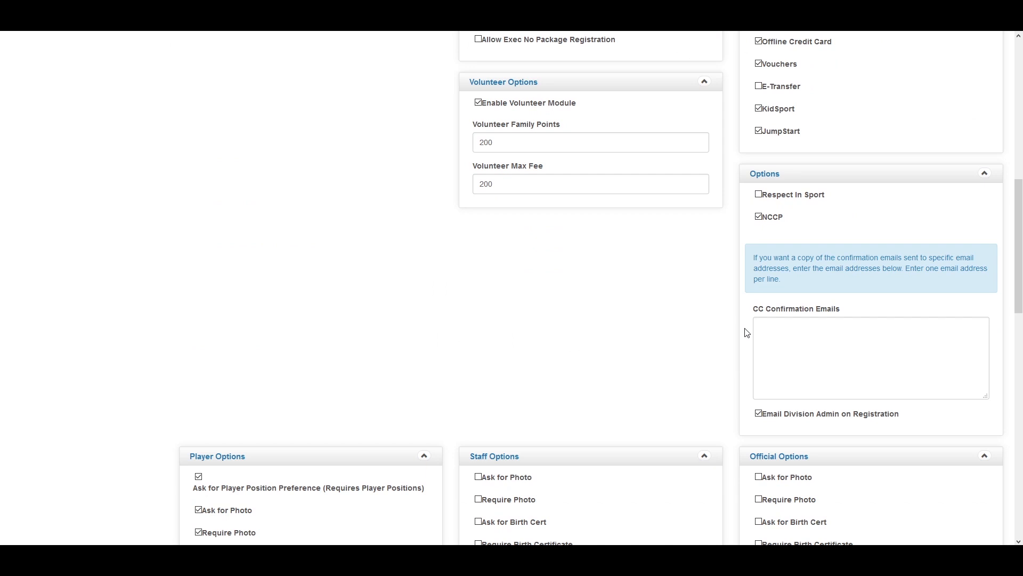
pyautogui.scroll(5, 748, 342)
pyautogui.scroll(-11, 748, 346)
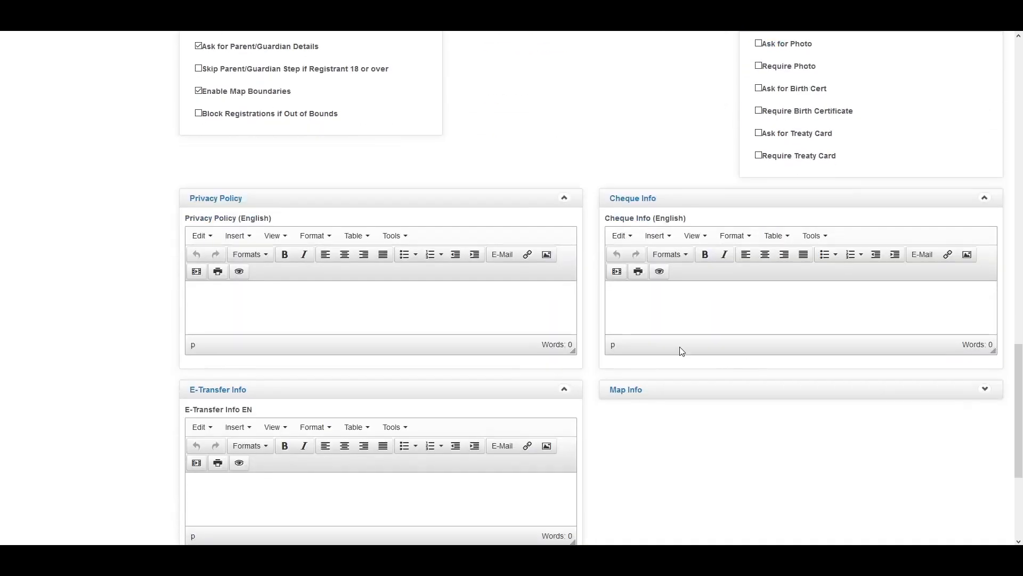
pyautogui.scroll(-2, 675, 199)
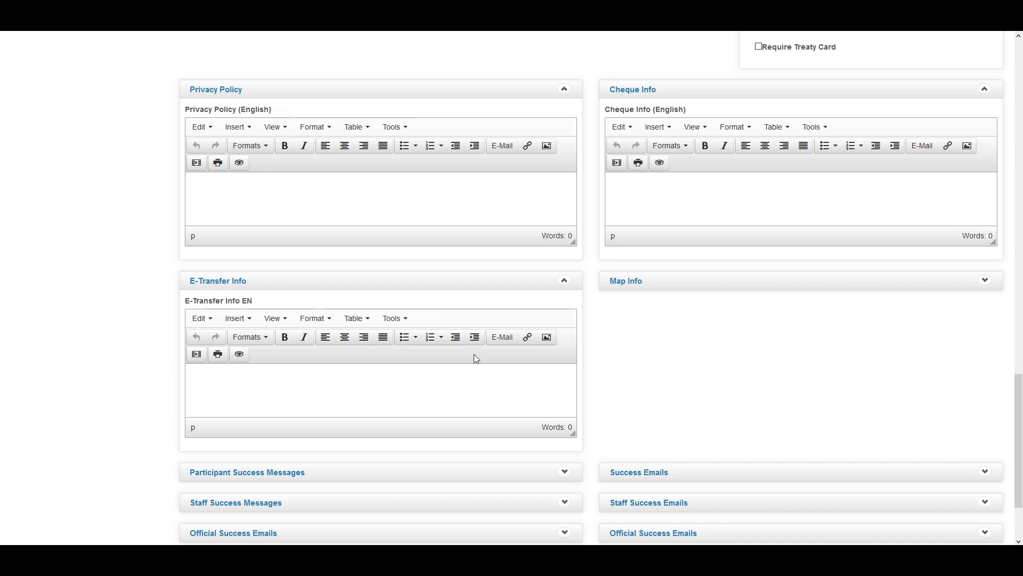
# Expand the map out-of-bounds, participant success and staff success message and email editors
pyautogui.click(987, 281)
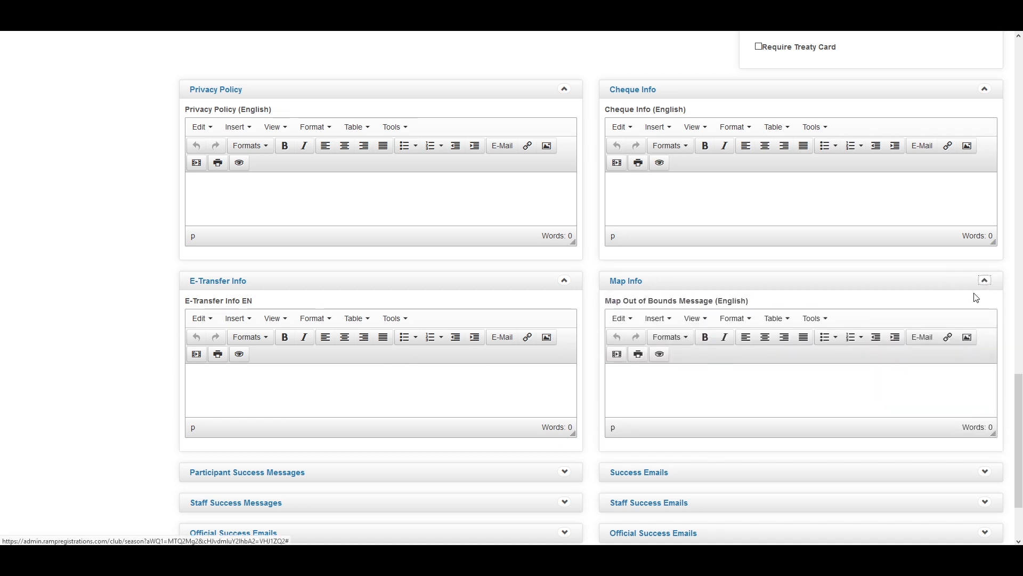
pyautogui.scroll(-1, 956, 317)
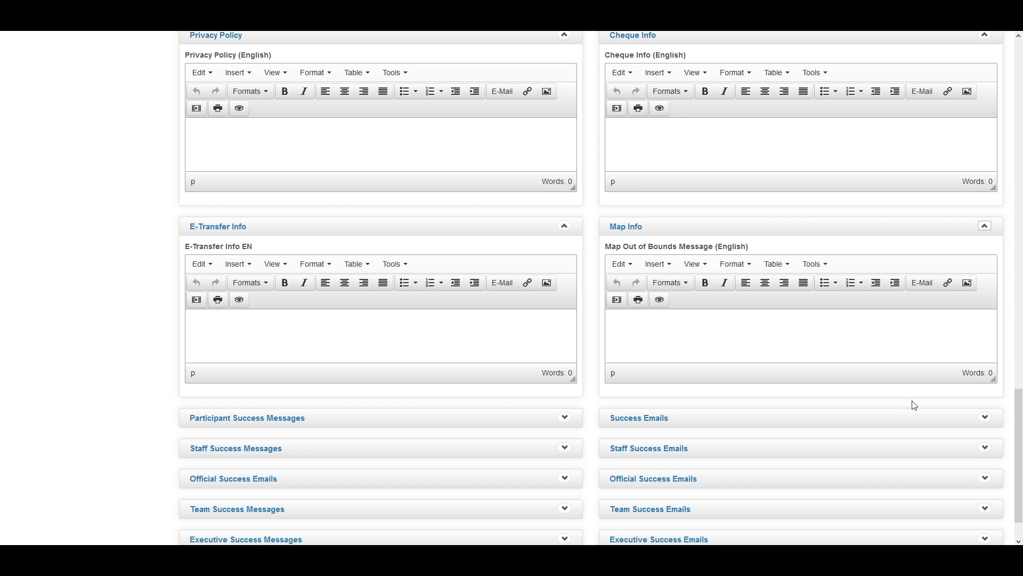
pyautogui.scroll(-1, 600, 330)
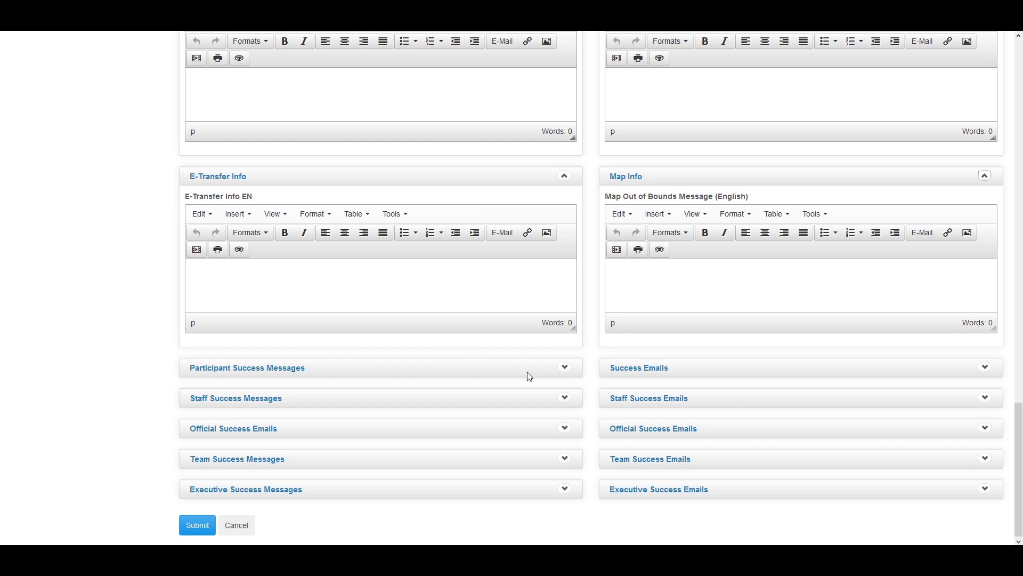
pyautogui.click(566, 368)
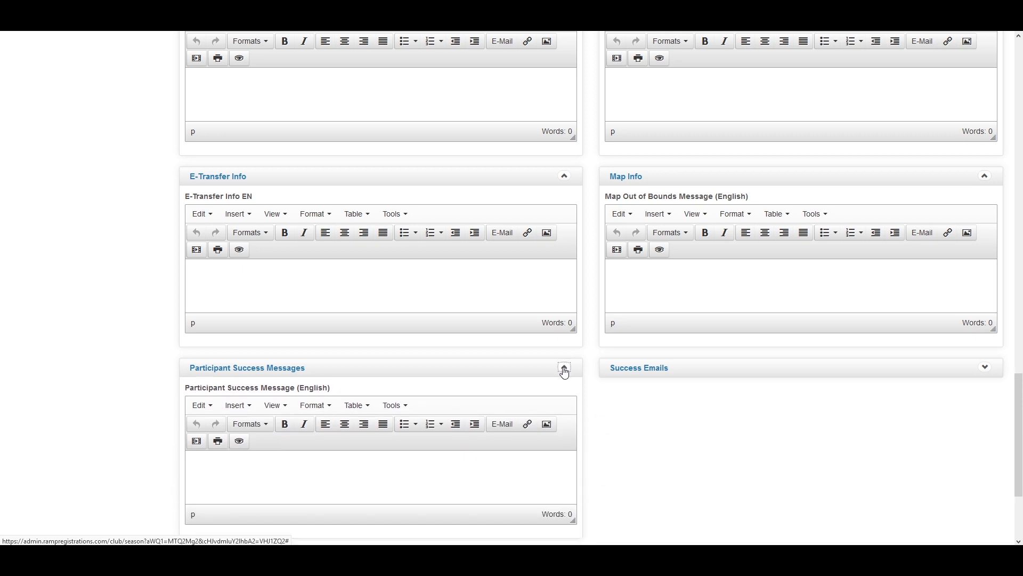
pyautogui.scroll(-2, 688, 385)
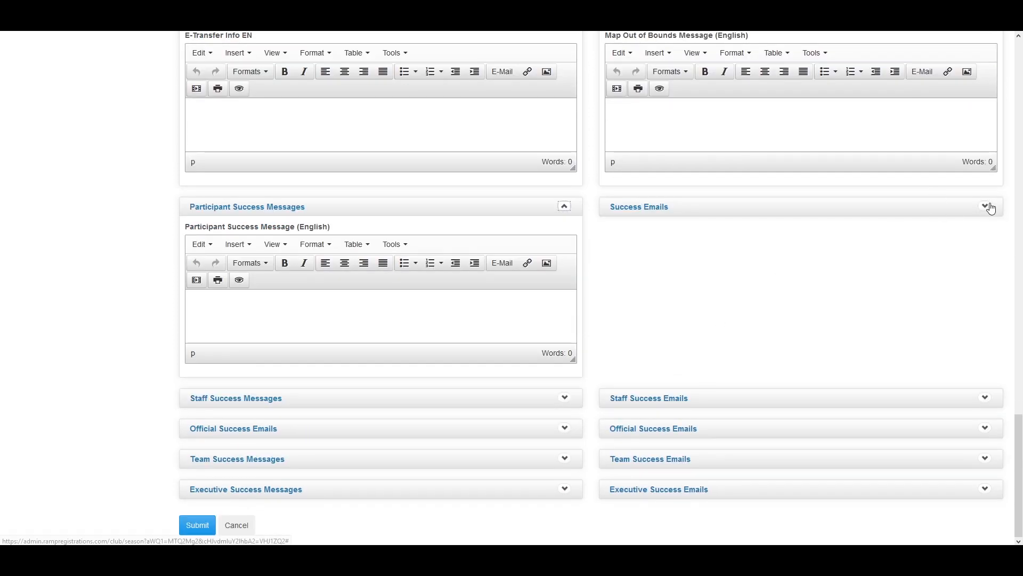
pyautogui.click(986, 208)
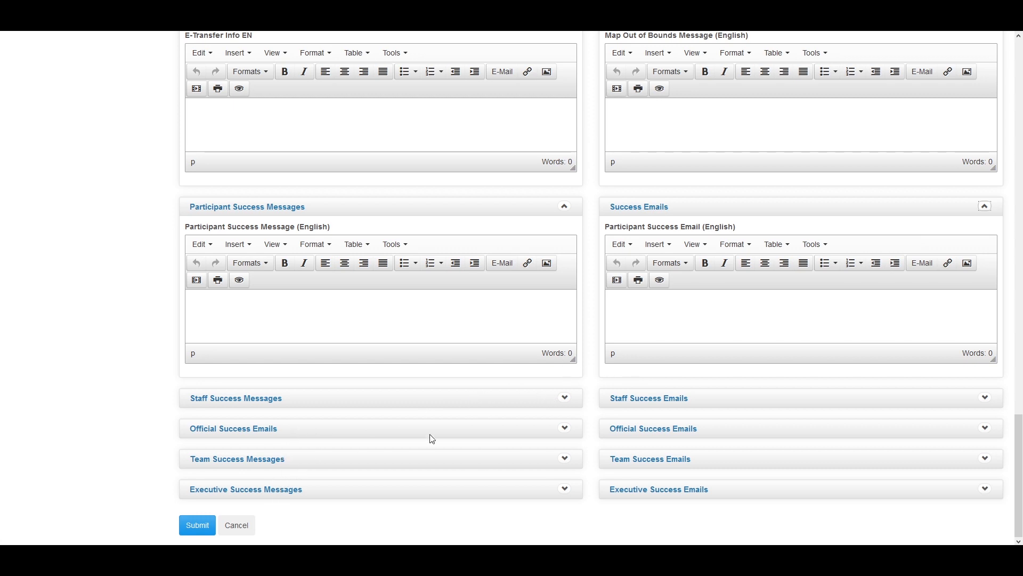
pyautogui.click(565, 397)
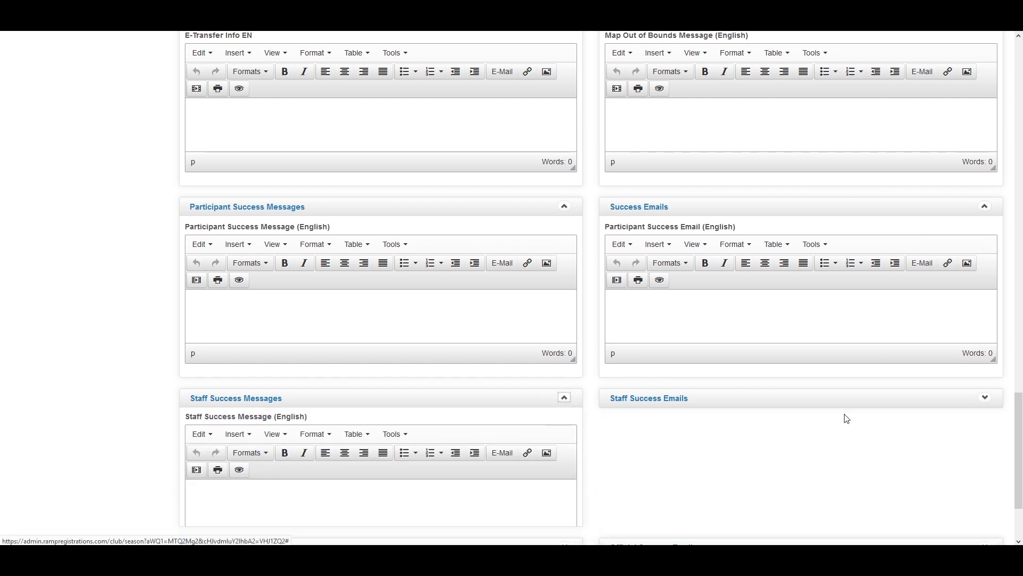
pyautogui.click(994, 406)
# Submit the Video Season settings from the bottom of the page
pyautogui.scroll(-2, 701, 450)
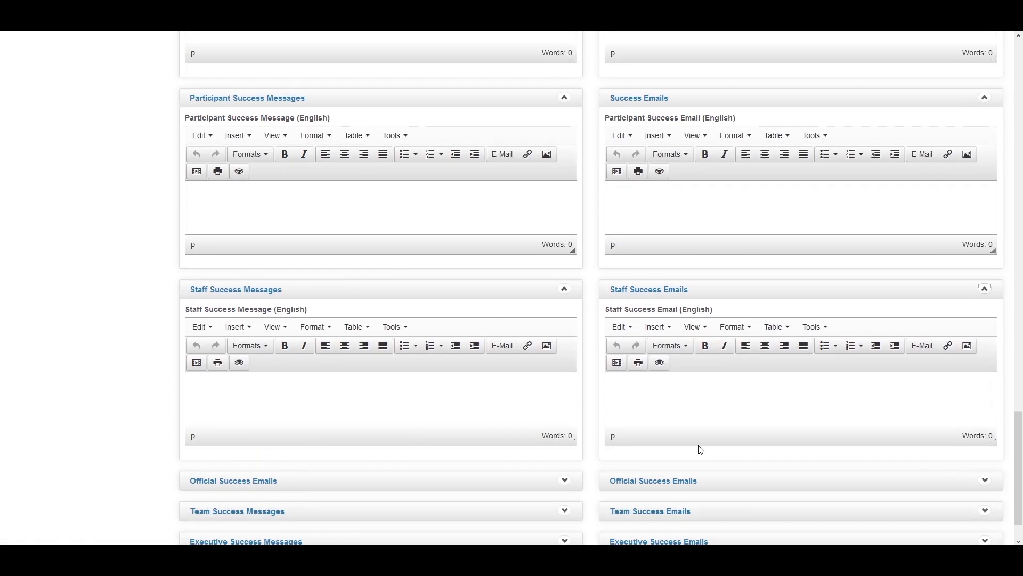
pyautogui.scroll(-1, 533, 436)
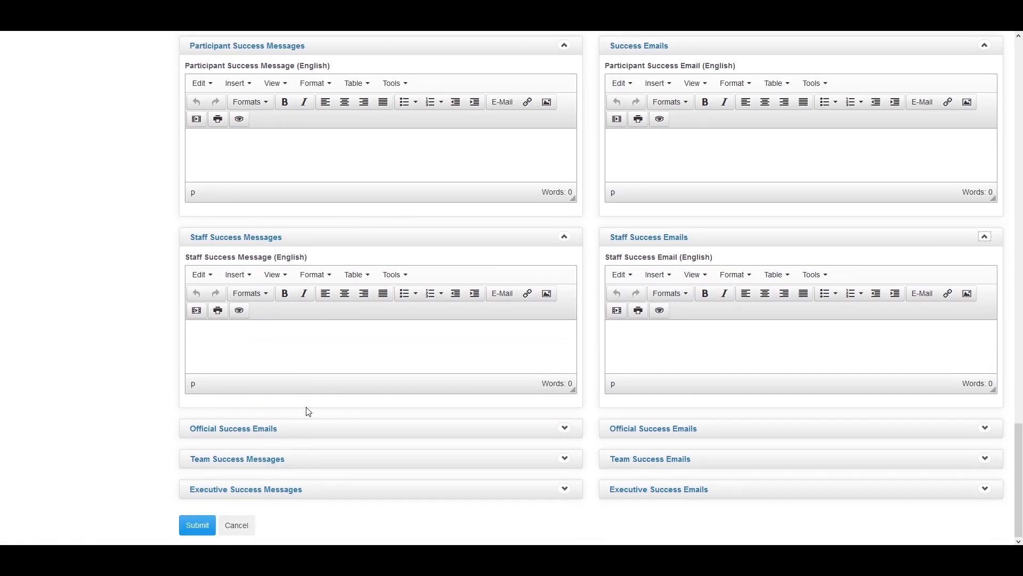
pyautogui.click(203, 531)
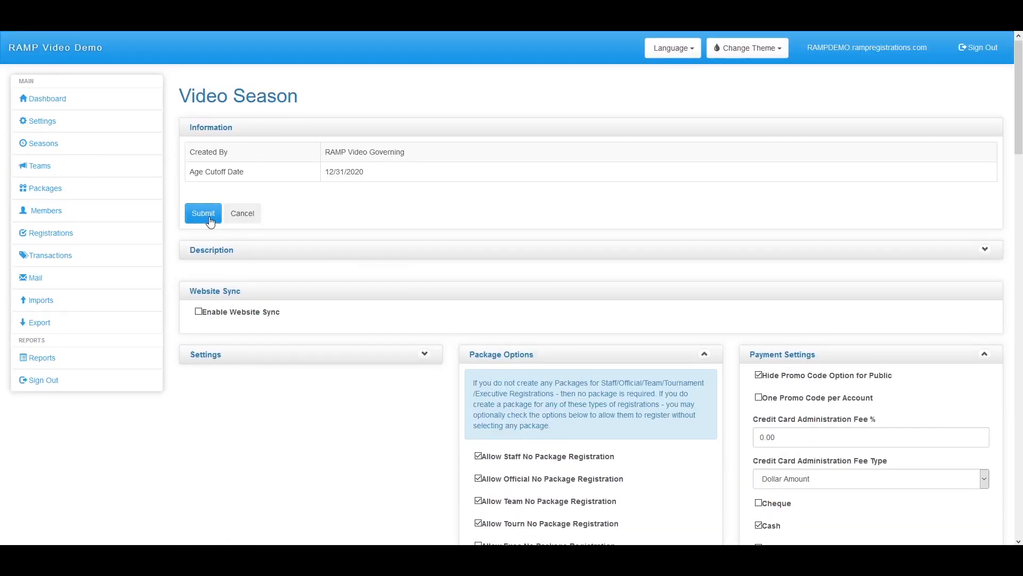
# Expand the Settings panel on the Video Season page
pyautogui.click(425, 354)
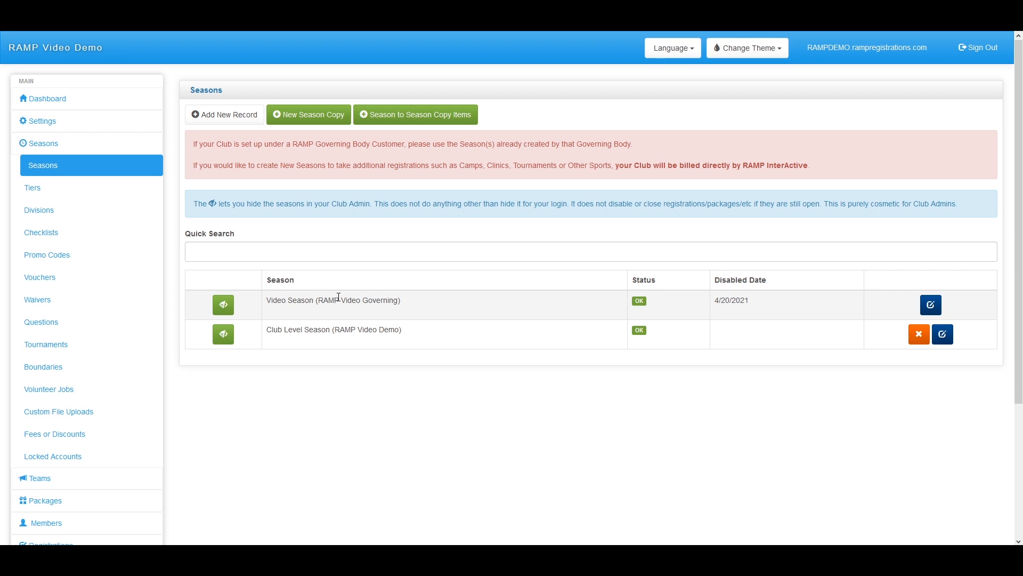
pyautogui.moveTo(411, 302); pyautogui.dragTo(270, 292)
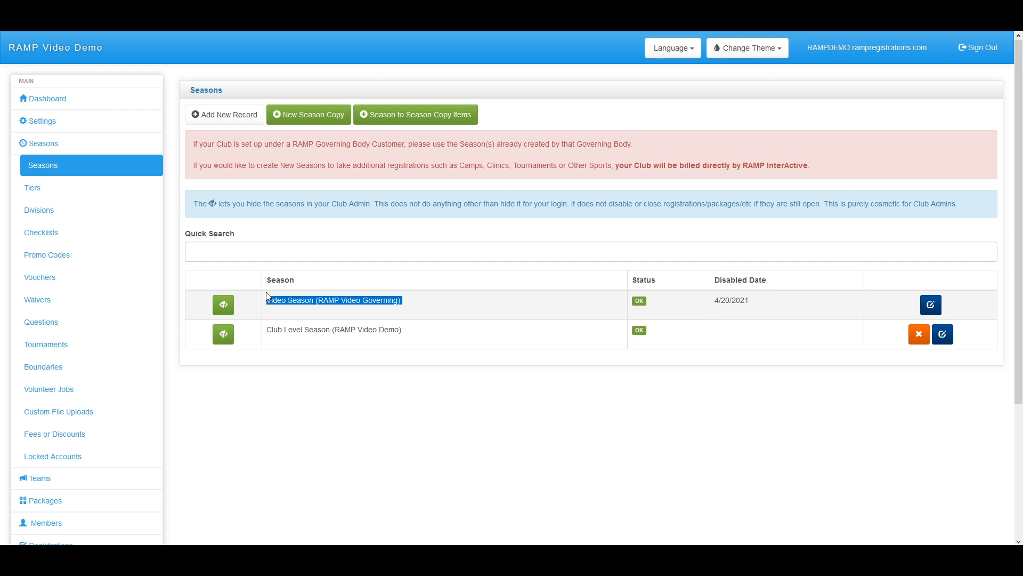
pyautogui.click(341, 308)
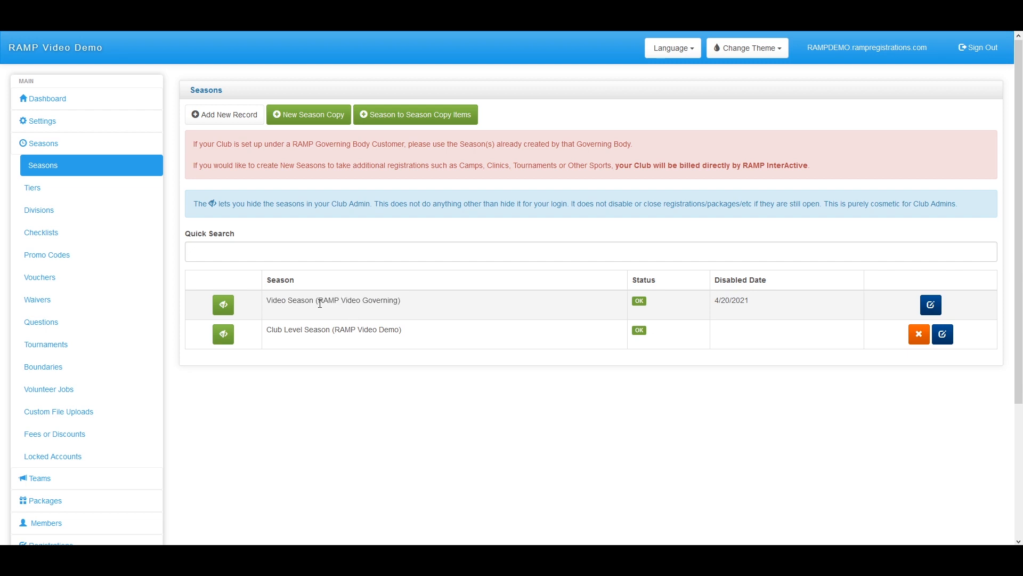
pyautogui.moveTo(318, 302); pyautogui.dragTo(400, 302)
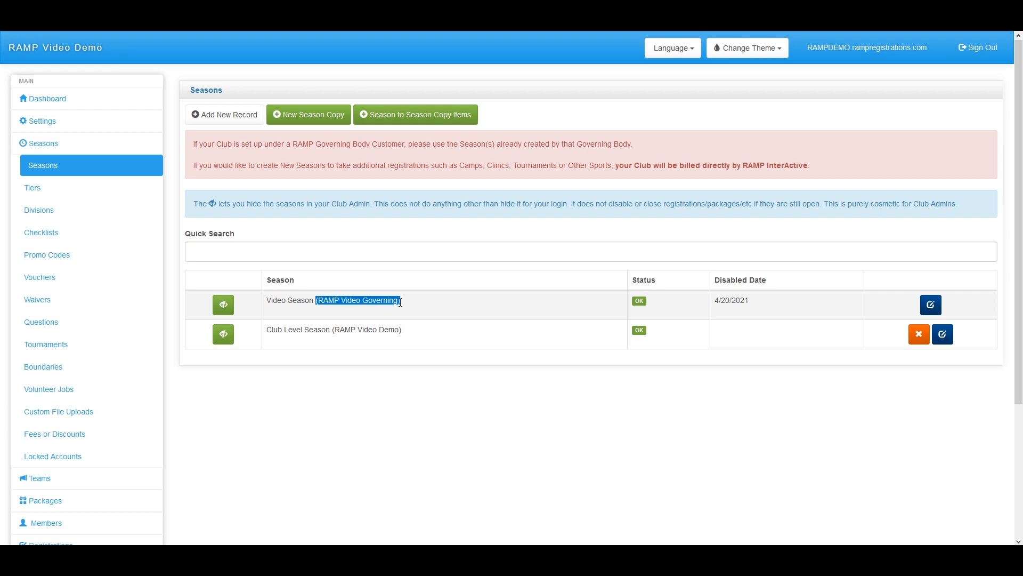
pyautogui.click(325, 309)
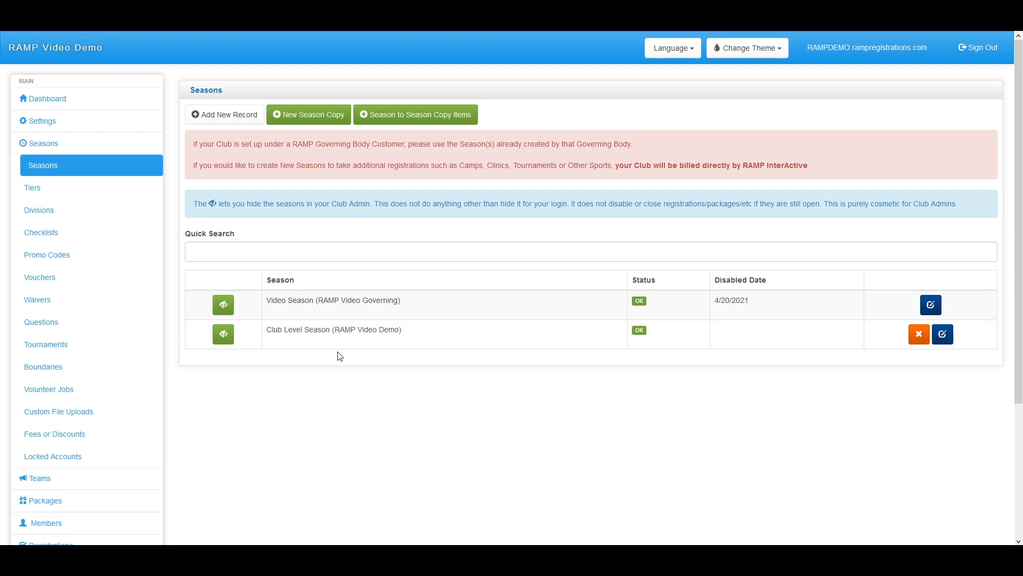
pyautogui.moveTo(411, 331); pyautogui.dragTo(269, 332)
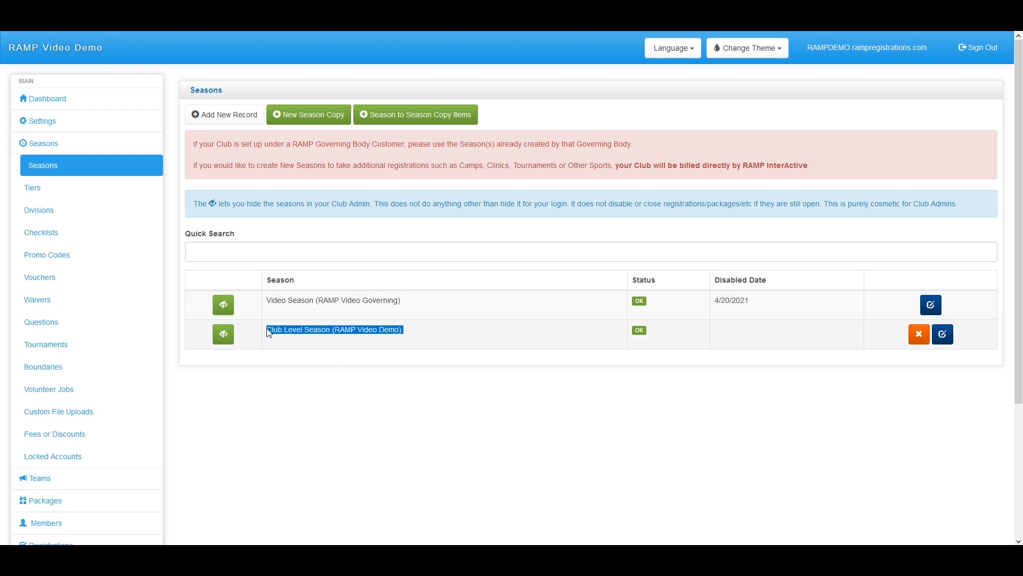
pyautogui.moveTo(406, 301); pyautogui.dragTo(268, 305)
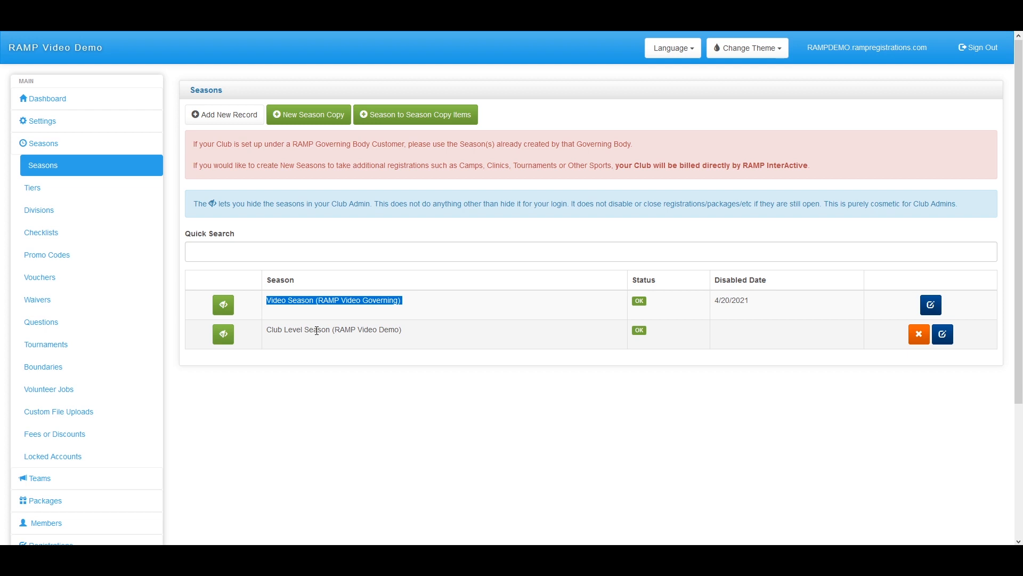
pyautogui.moveTo(416, 333); pyautogui.dragTo(271, 327)
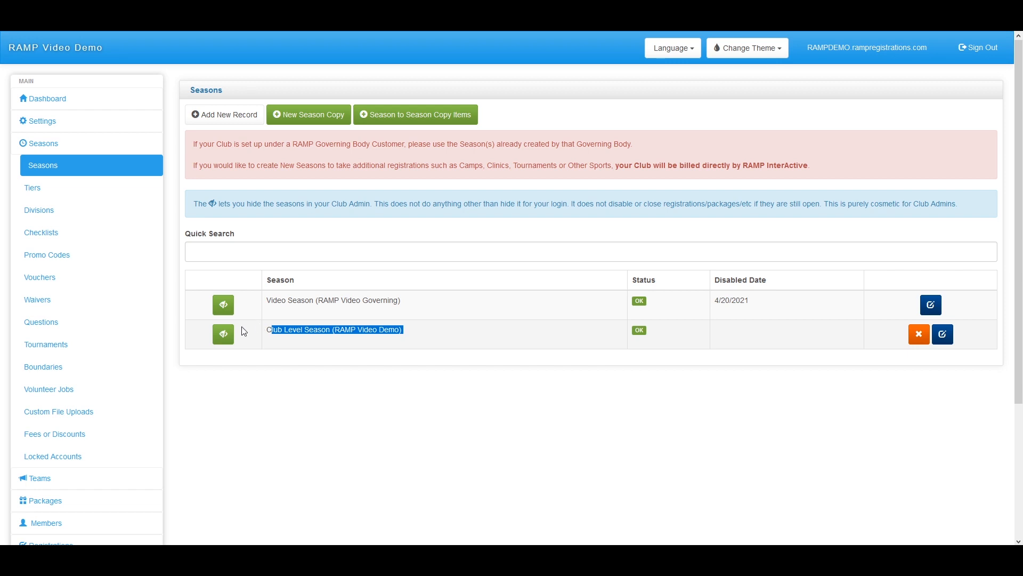
pyautogui.moveTo(193, 143); pyautogui.dragTo(834, 179)
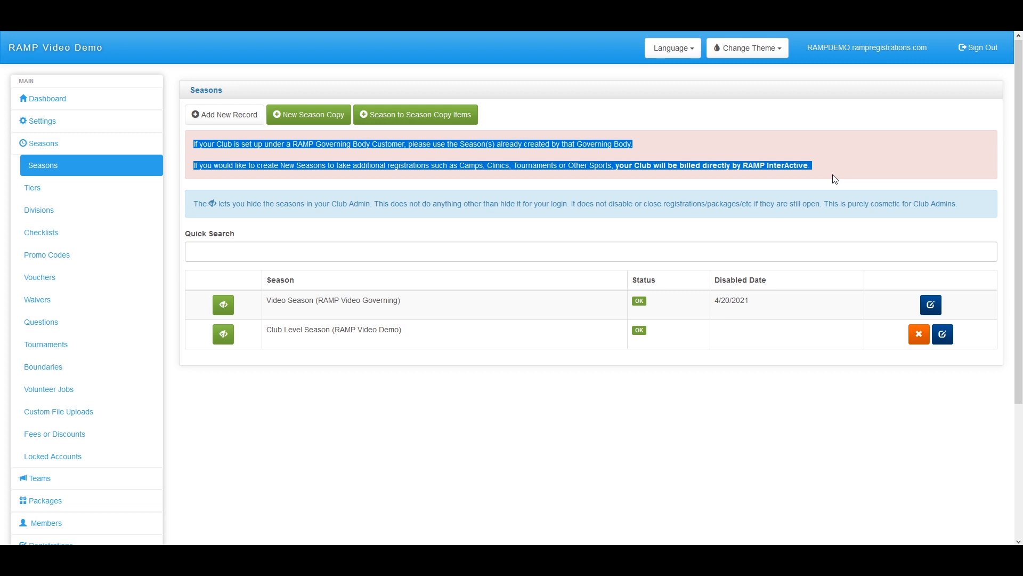
# Hide Video Season and Club Level Season from the list, then show both again
pyautogui.click(573, 246)
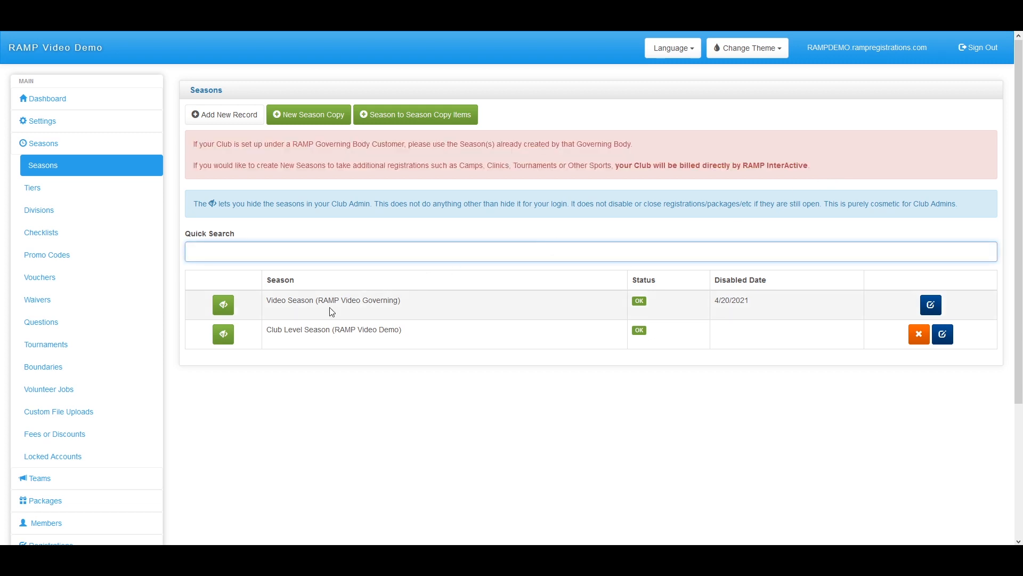
pyautogui.click(228, 308)
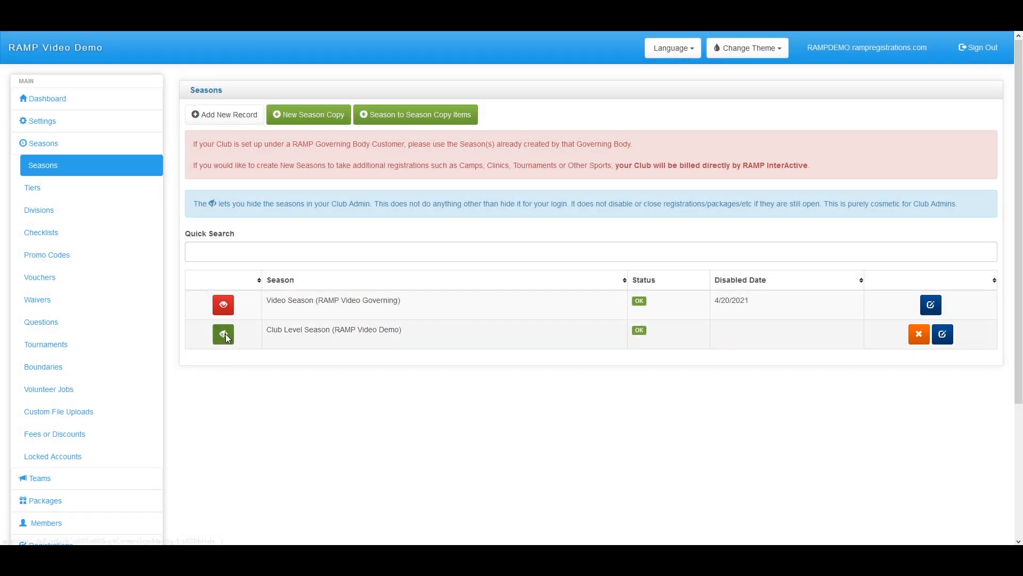
pyautogui.click(225, 334)
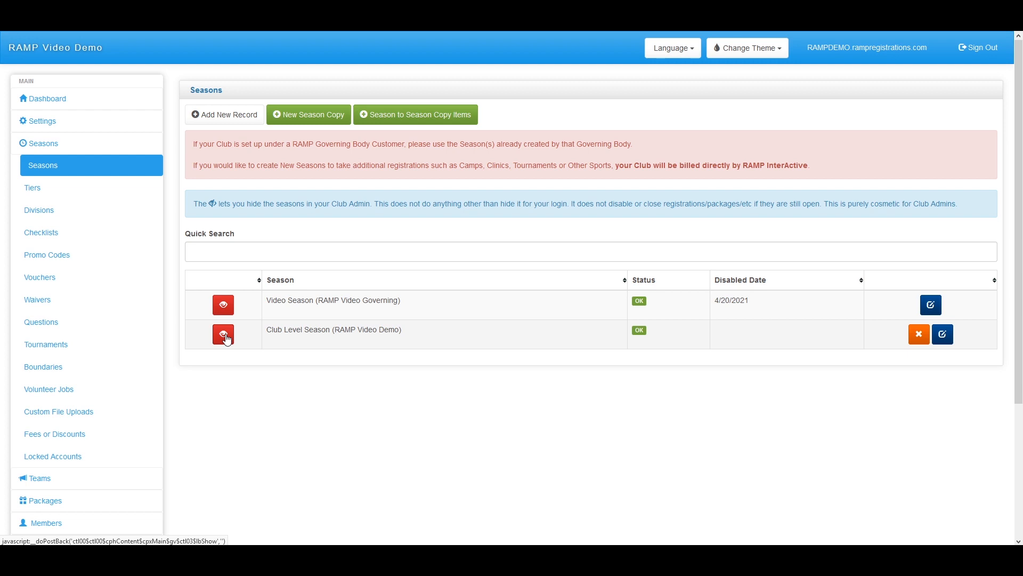
pyautogui.click(224, 335)
pyautogui.click(225, 306)
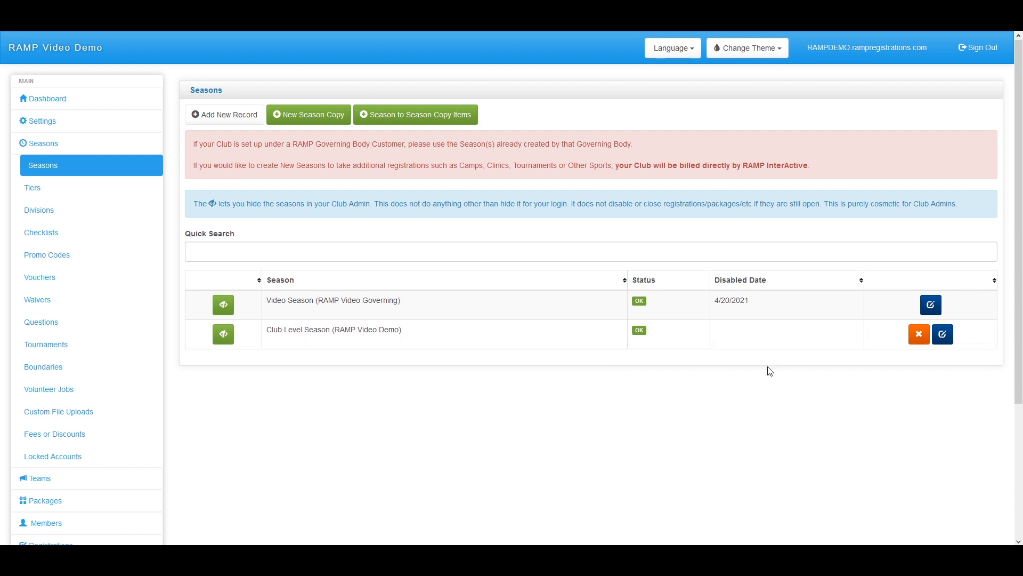
# Deactivate the Club Level Season with its orange X button
pyautogui.moveTo(776, 305); pyautogui.dragTo(688, 300)
pyautogui.click(760, 304)
pyautogui.click(787, 349)
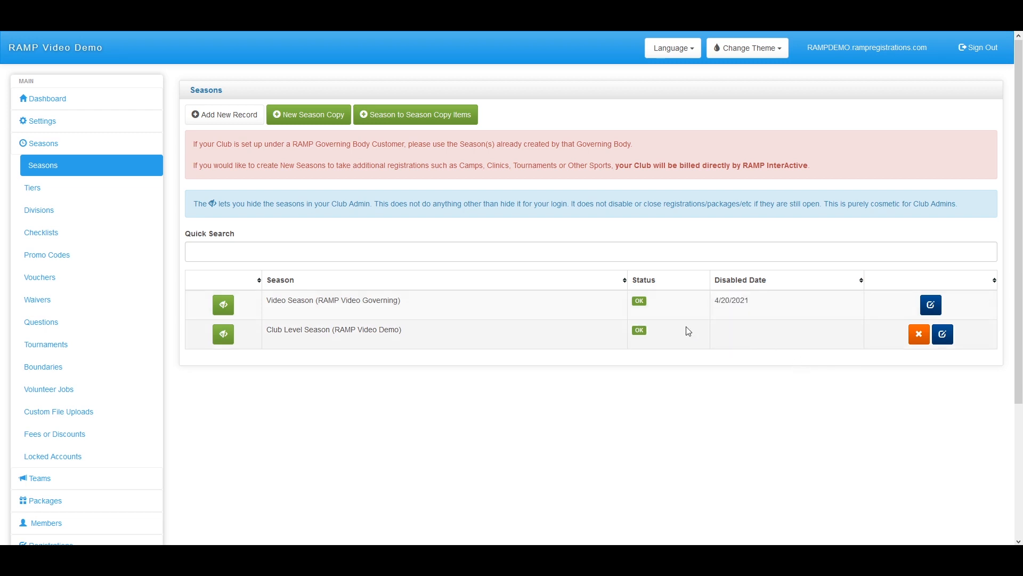
pyautogui.click(925, 344)
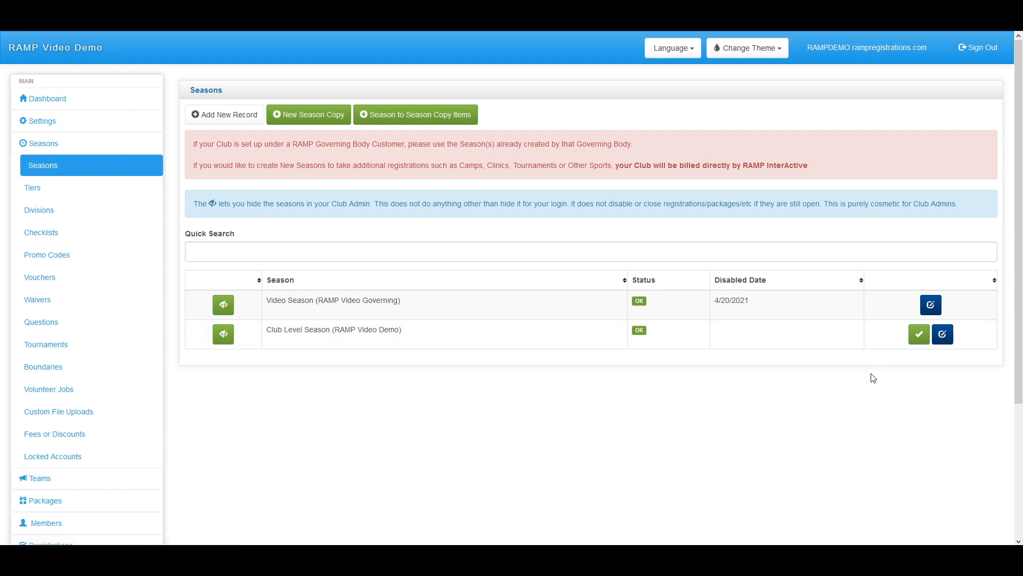
# Reactivate the Club Level Season and start a New Season Copy
pyautogui.click(922, 341)
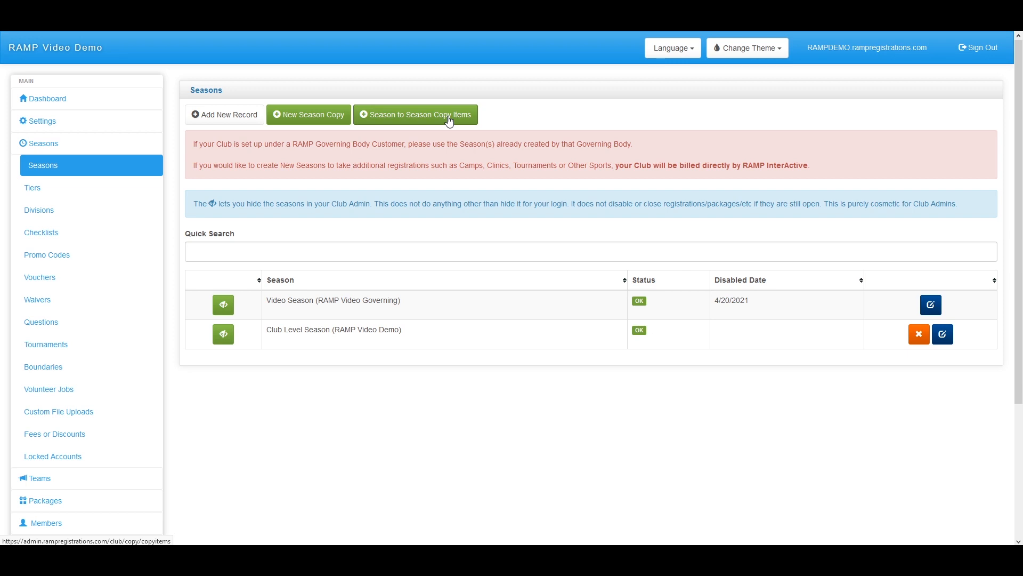
pyautogui.click(336, 119)
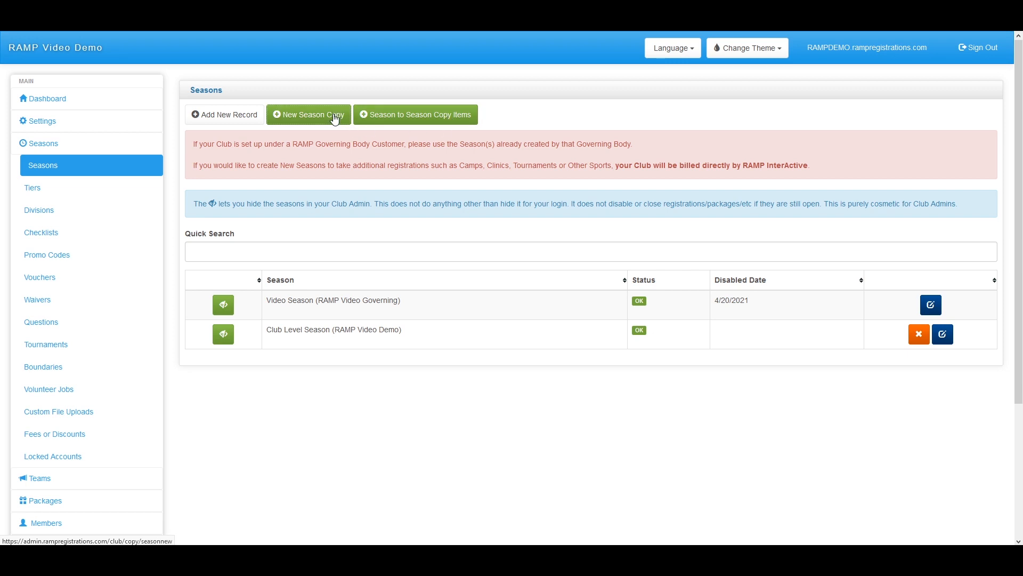
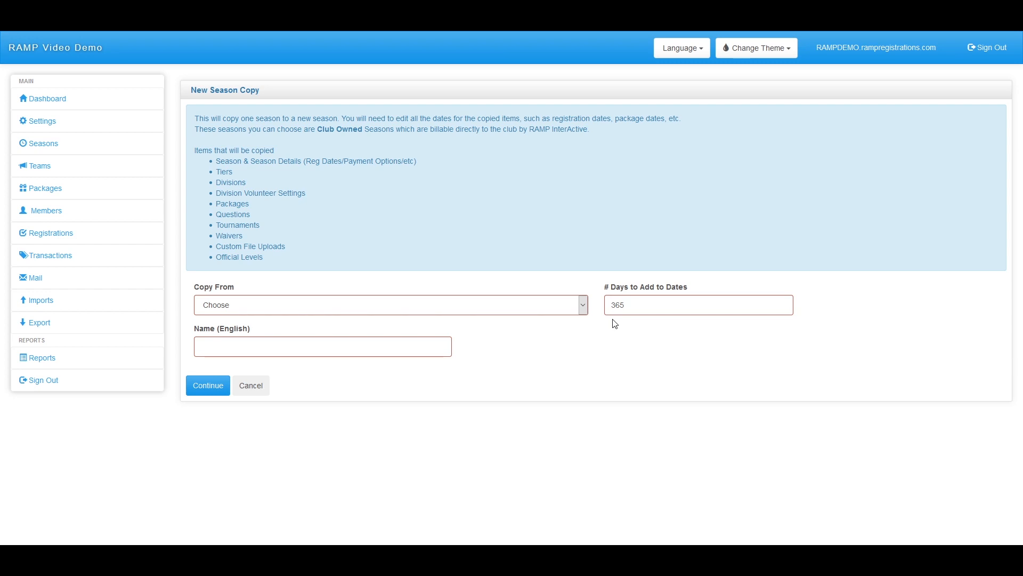
# Copy Club Level Season into a new season named 'Club Season 2021', correcting the name's capitalisation
pyautogui.click(555, 308)
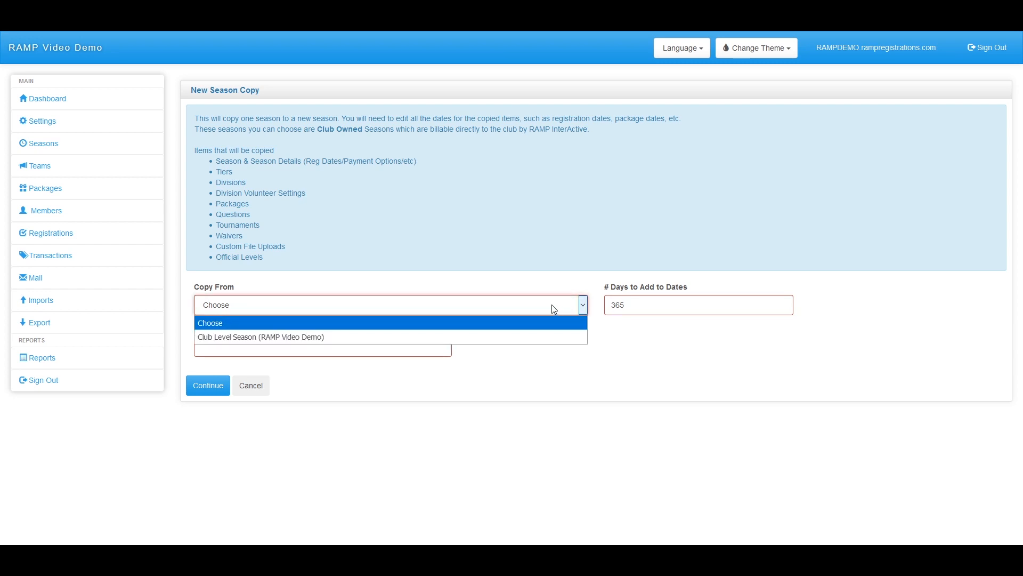
pyautogui.click(278, 337)
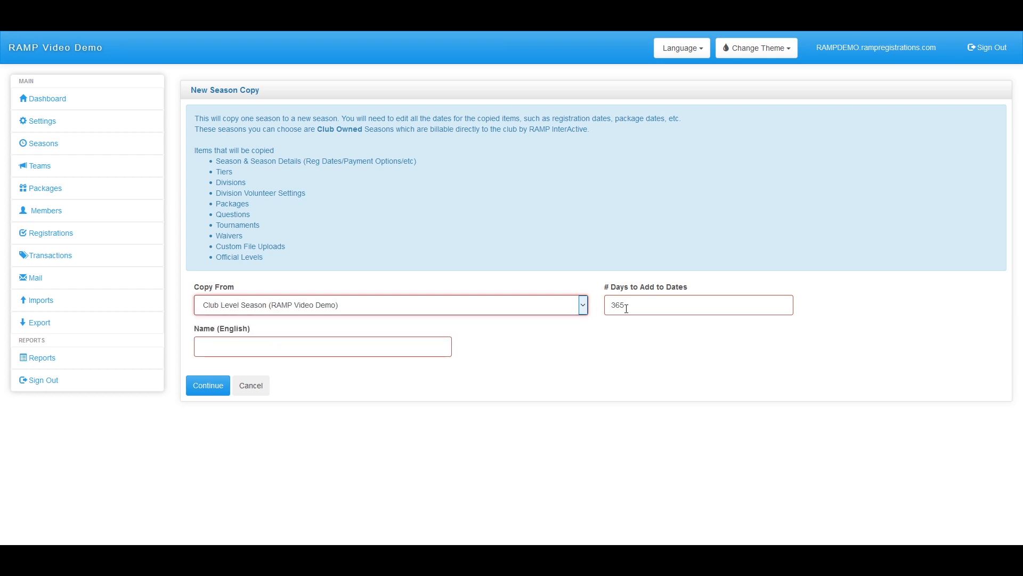
pyautogui.click(375, 347)
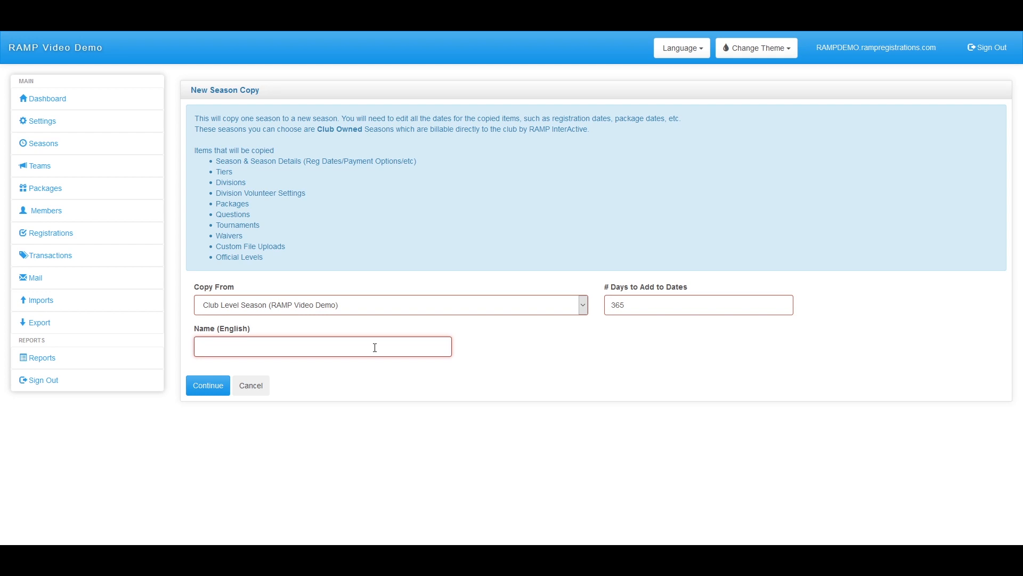
pyautogui.write('CLub Se')
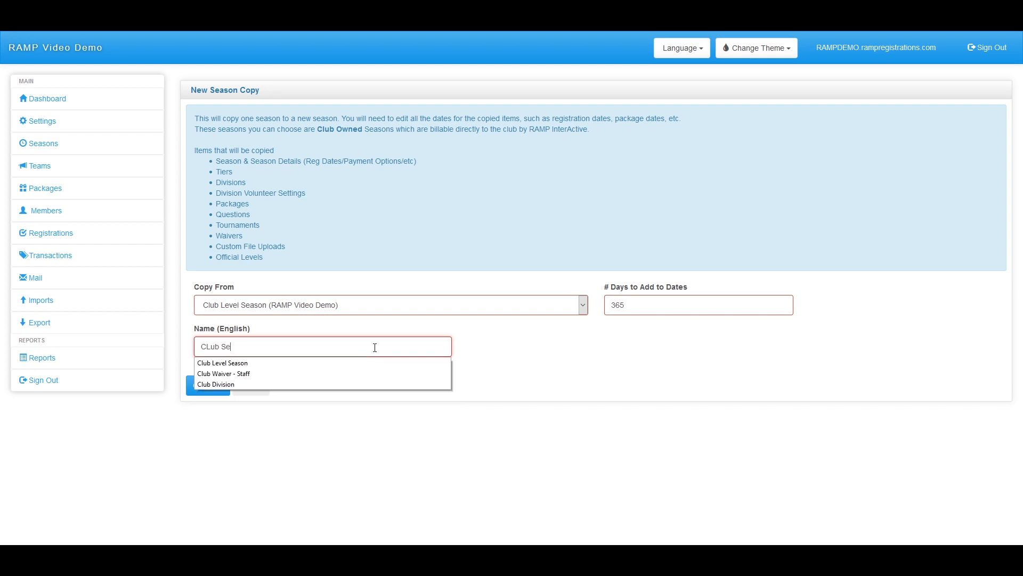
pyautogui.write('ason 2021')
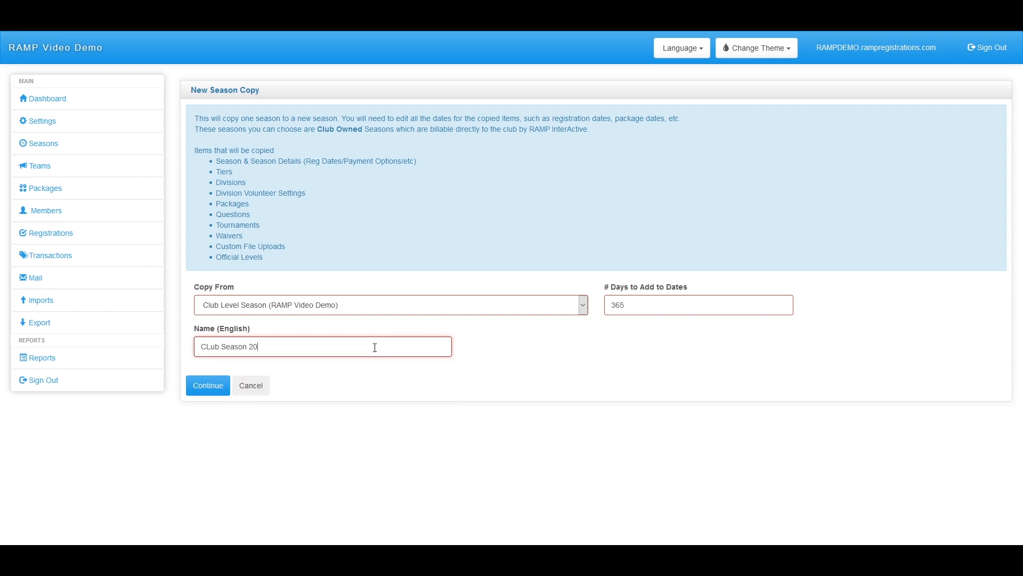
pyautogui.moveTo(207, 346); pyautogui.dragTo(209, 347)
pyautogui.write('l')
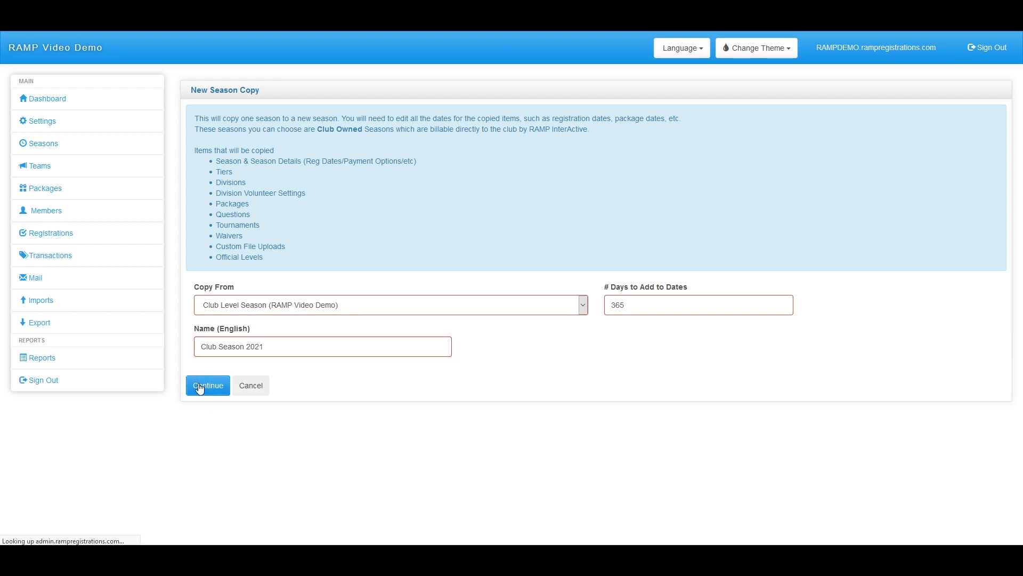
pyautogui.click(205, 385)
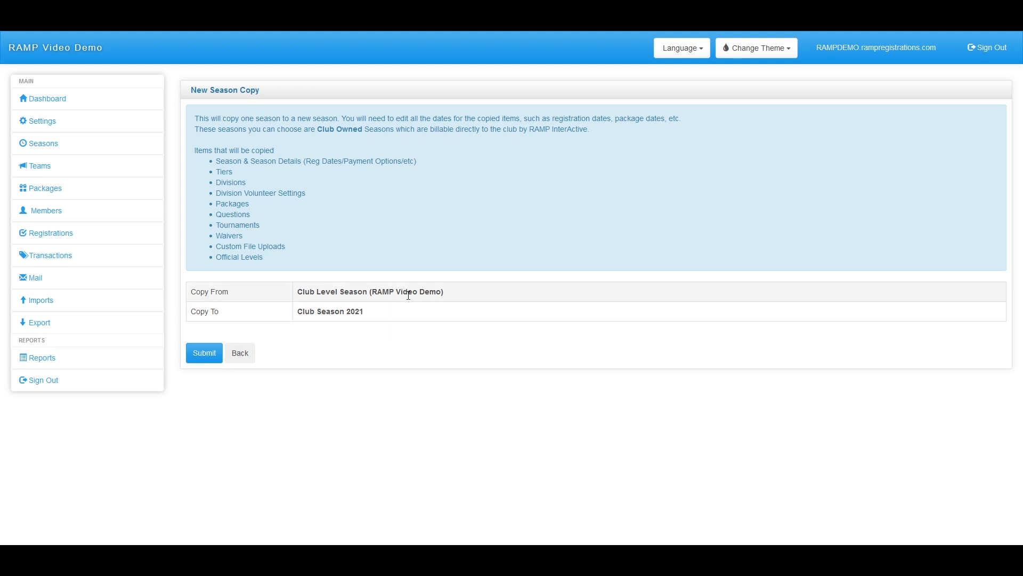
pyautogui.moveTo(284, 260); pyautogui.dragTo(194, 117)
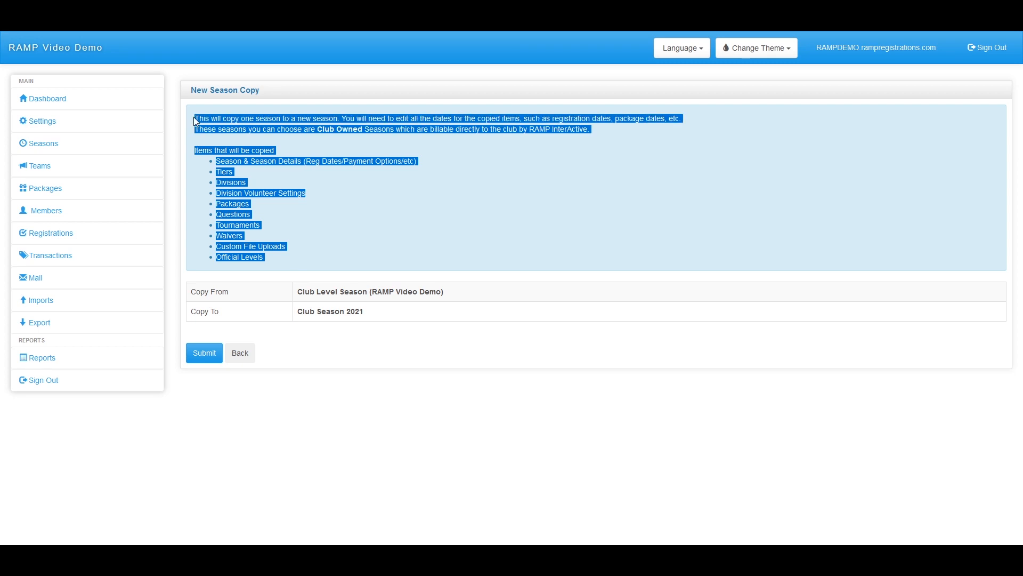
pyautogui.click(204, 352)
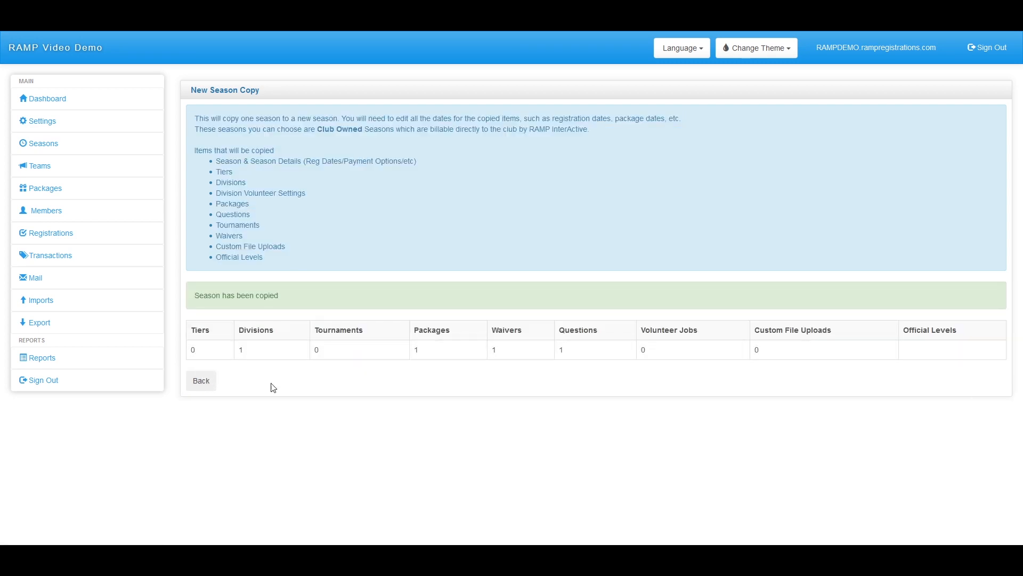
# Leave the copy results and view the Seasons list, highlighting the new Club Season 2021 entry
pyautogui.click(214, 384)
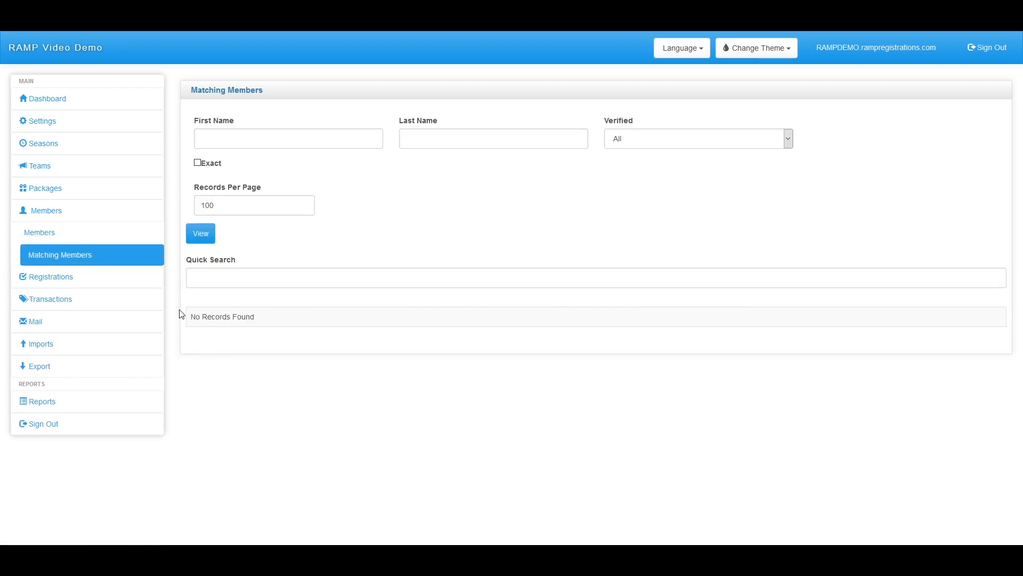
pyautogui.click(48, 141)
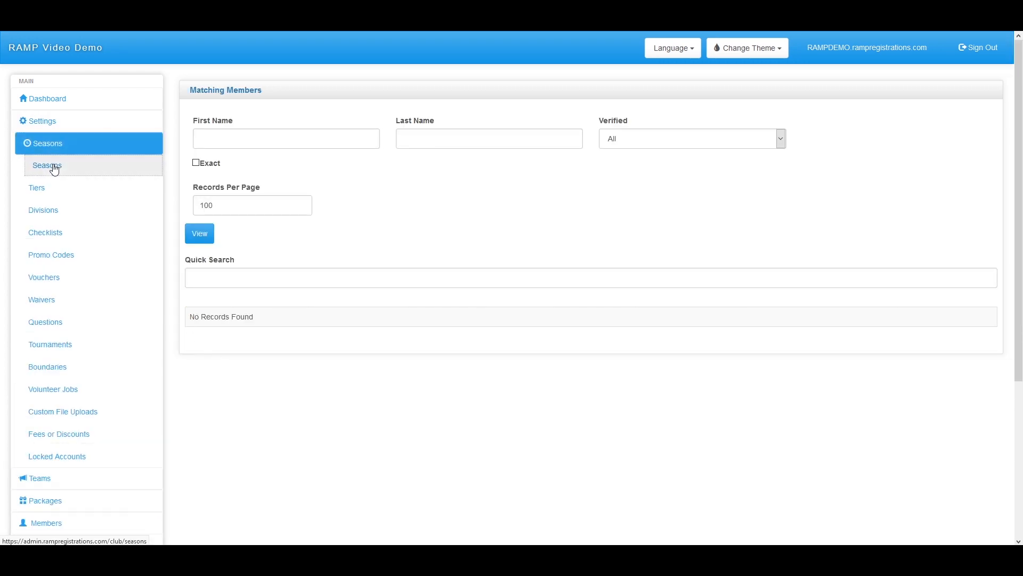
pyautogui.click(53, 165)
pyautogui.moveTo(416, 365); pyautogui.dragTo(269, 363)
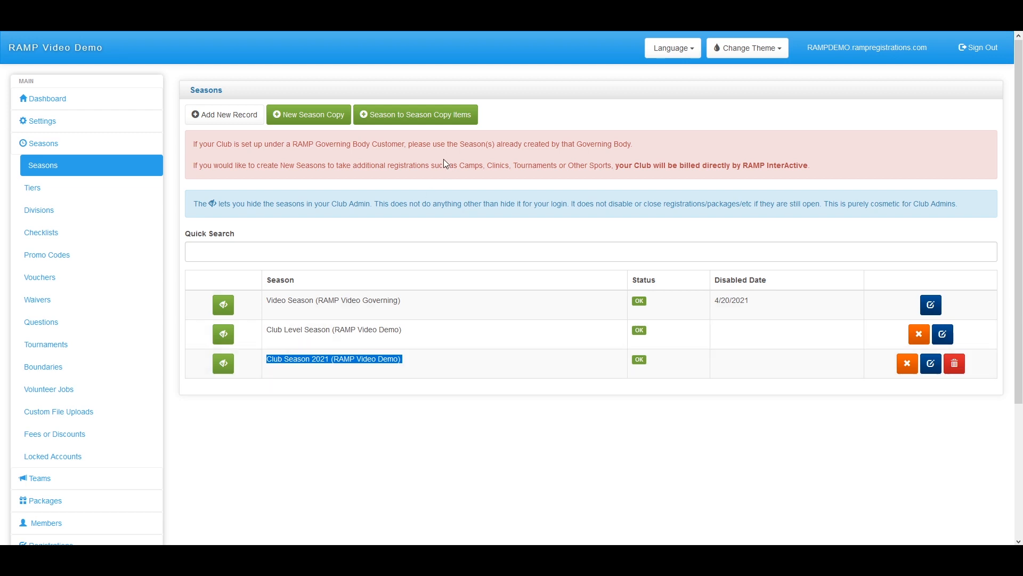
# Set up a season-to-season item copy into Club Level Season, excluding Volunteer Jobs
pyautogui.click(416, 122)
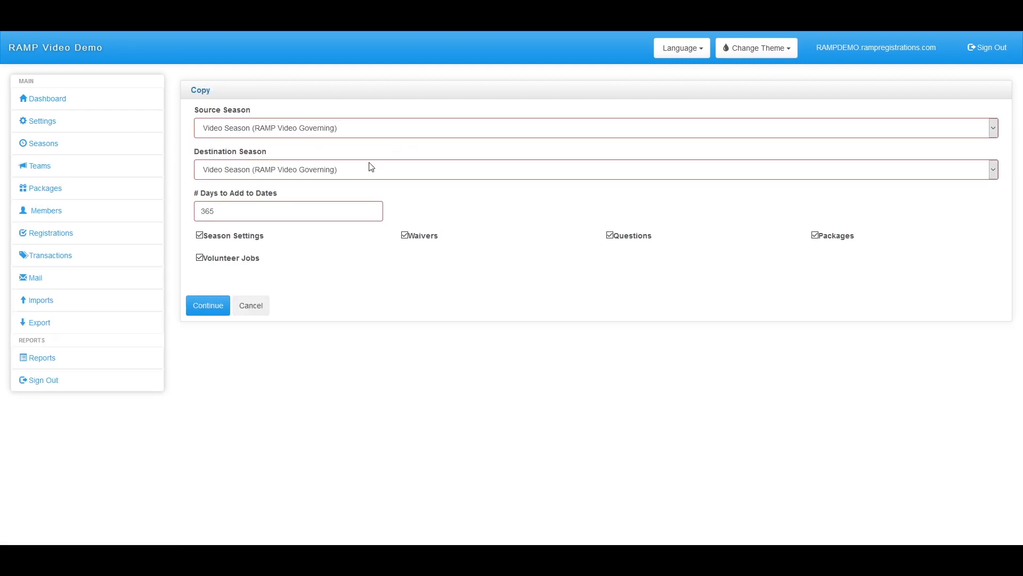
pyautogui.click(200, 258)
pyautogui.click(343, 170)
pyautogui.click(283, 213)
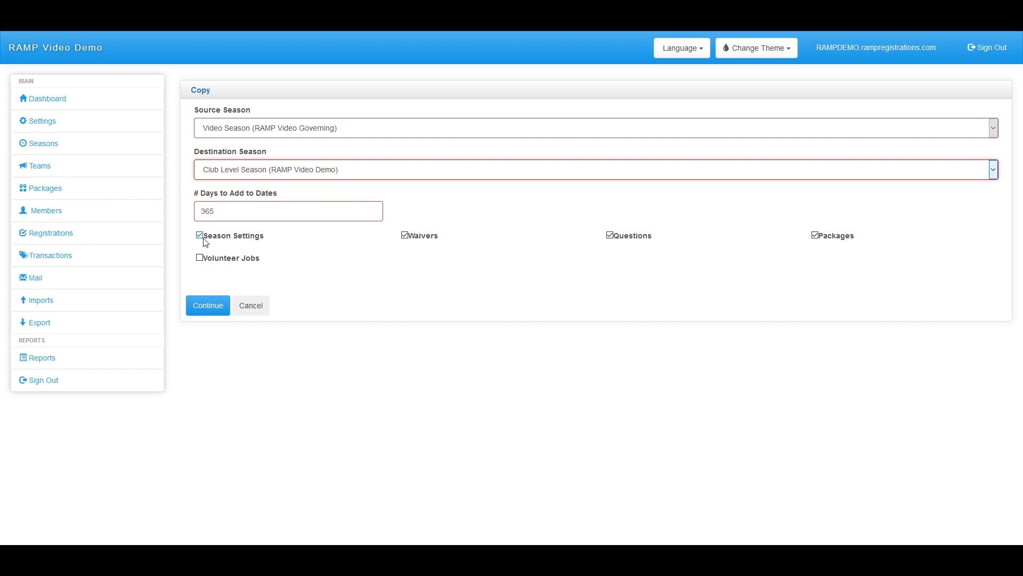
pyautogui.click(209, 305)
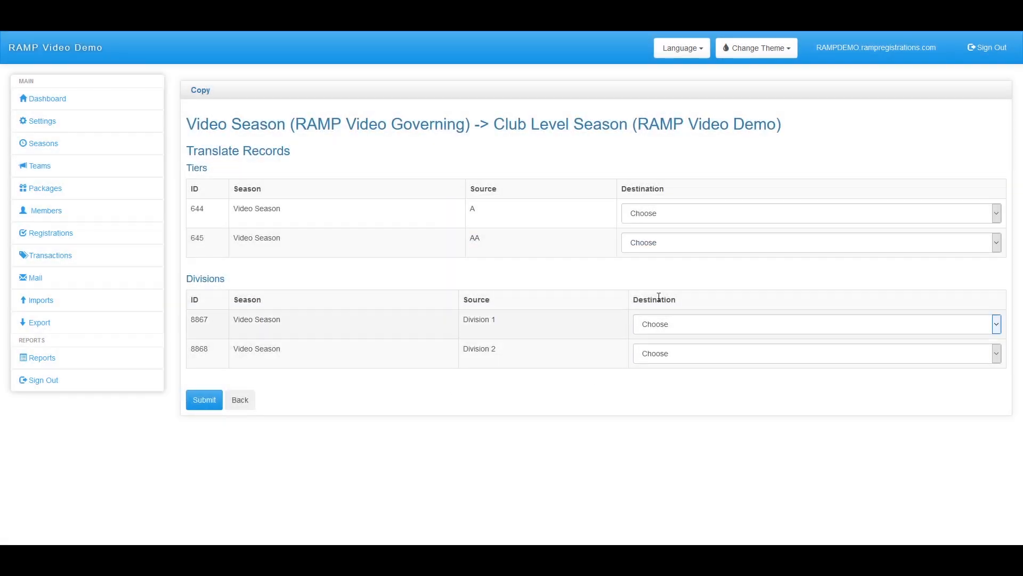
# Start a new destination record for tier A, then dismiss it and abandon the copy
pyautogui.click(648, 223)
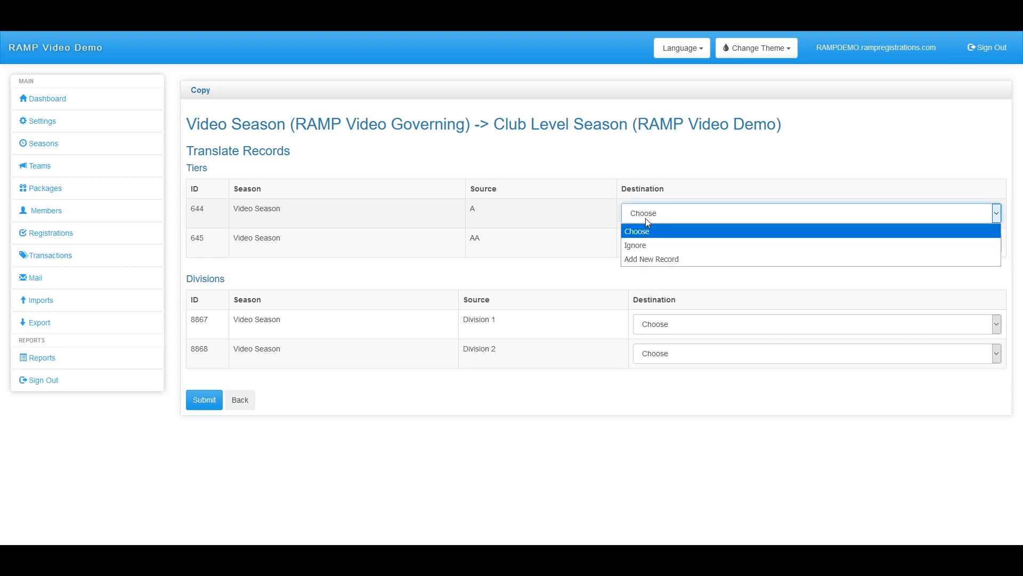
pyautogui.click(645, 260)
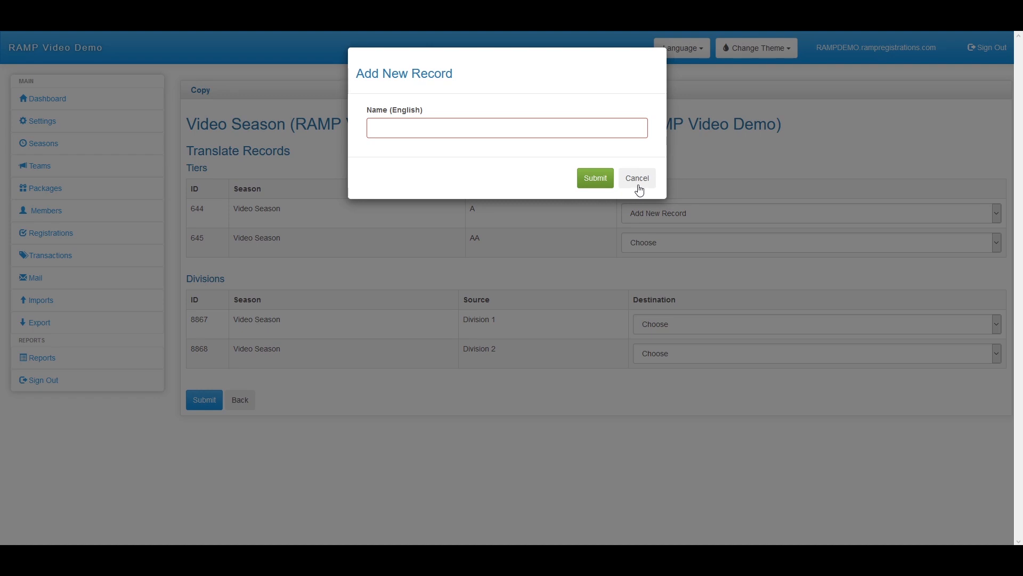
pyautogui.click(639, 181)
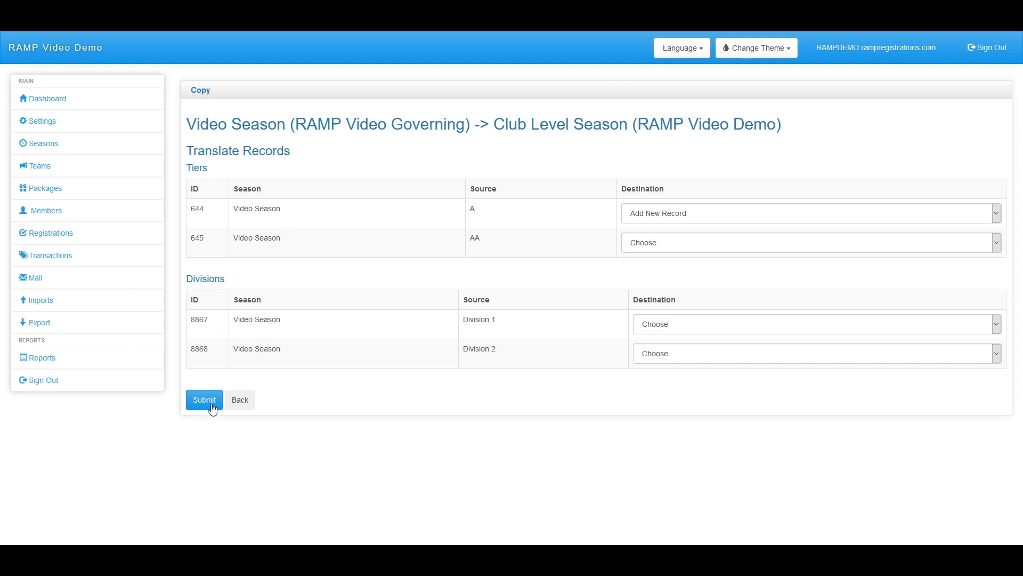
pyautogui.click(239, 400)
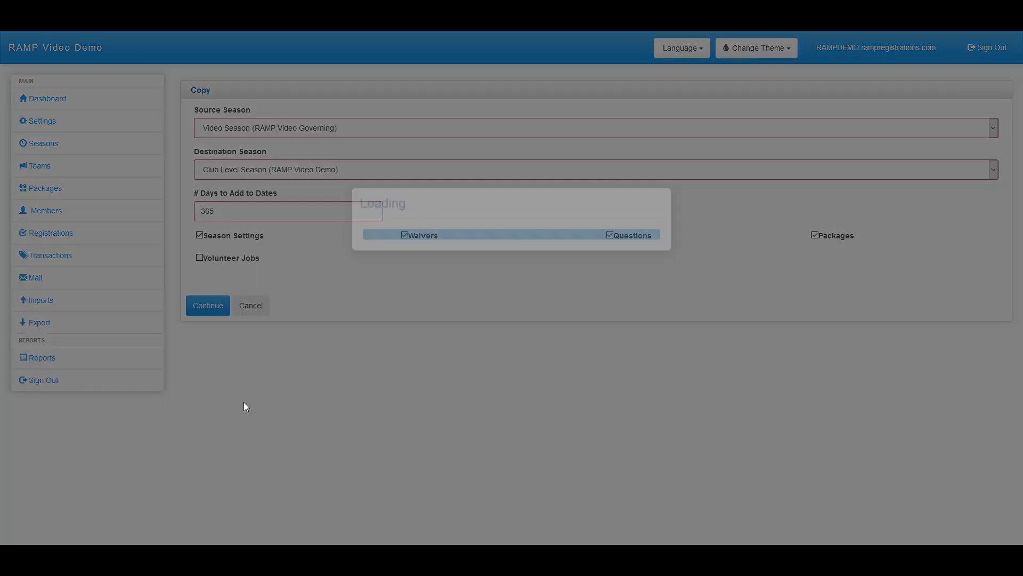
pyautogui.click(257, 311)
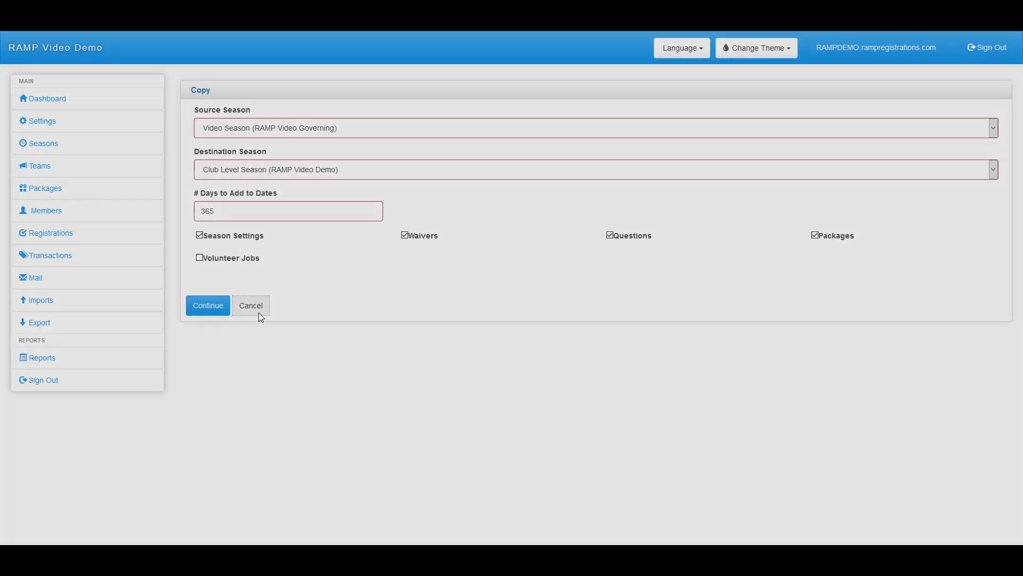
pyautogui.click(53, 143)
# Open Club Level Season's edit form and scroll through its registration, package and payment options
pyautogui.click(62, 164)
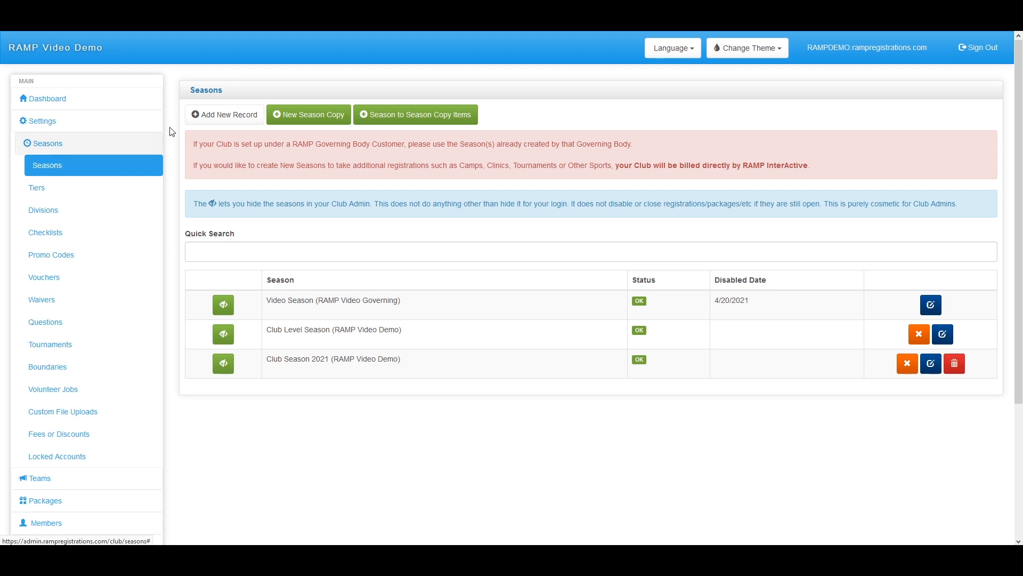
pyautogui.click(942, 335)
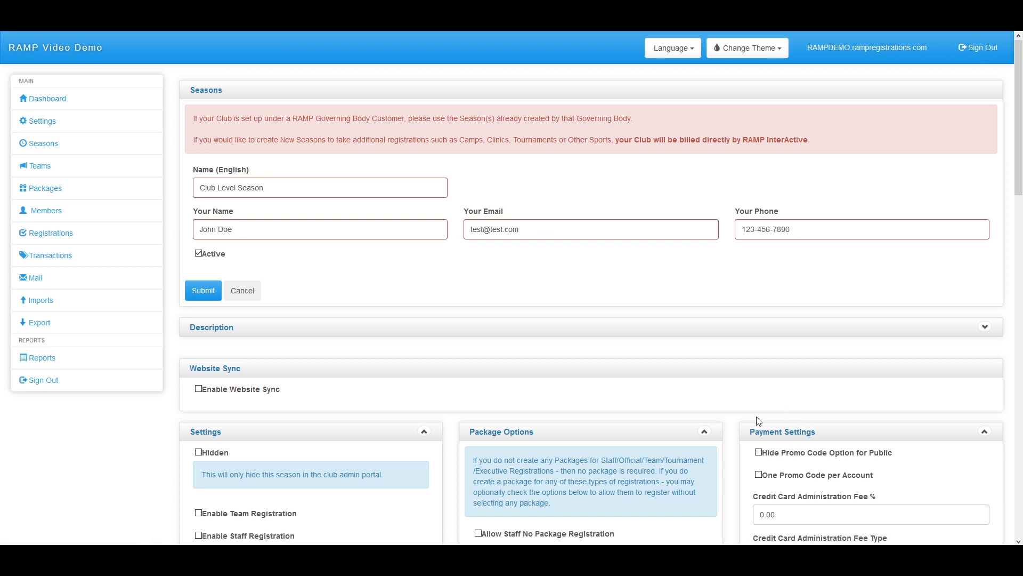
pyautogui.scroll(-3, 755, 418)
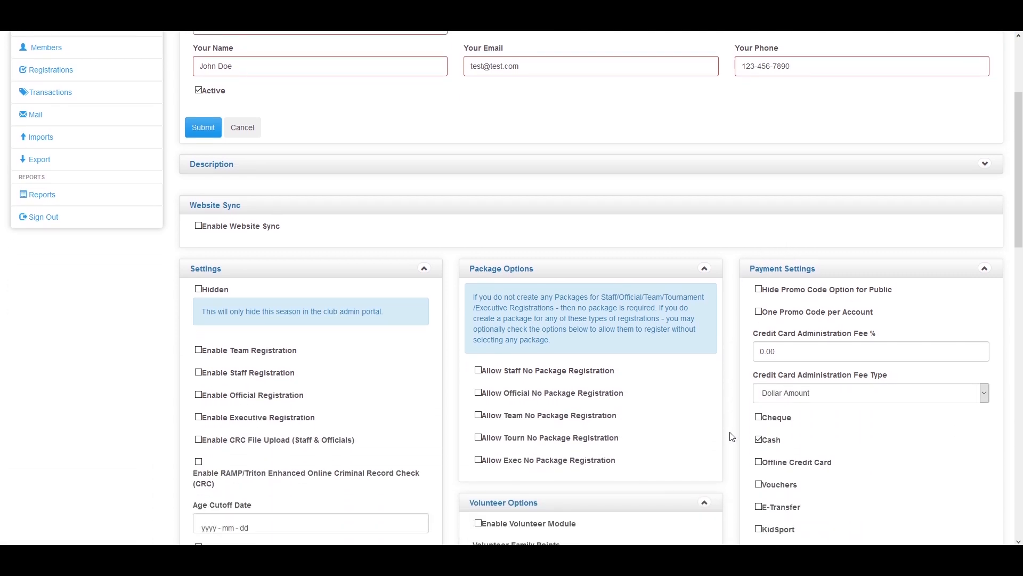
pyautogui.scroll(2, 701, 453)
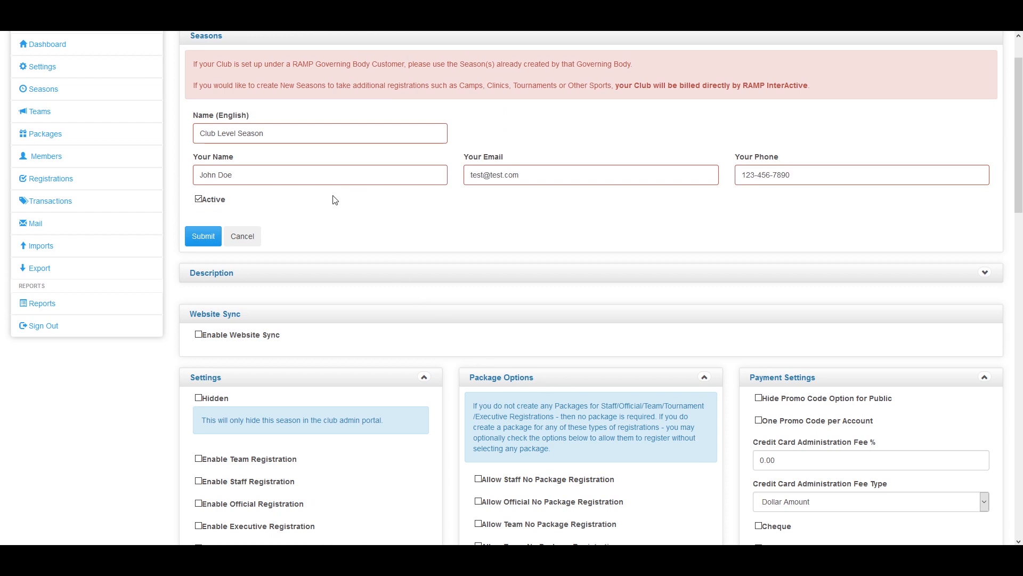
pyautogui.scroll(-1, 334, 200)
pyautogui.scroll(-3, 335, 200)
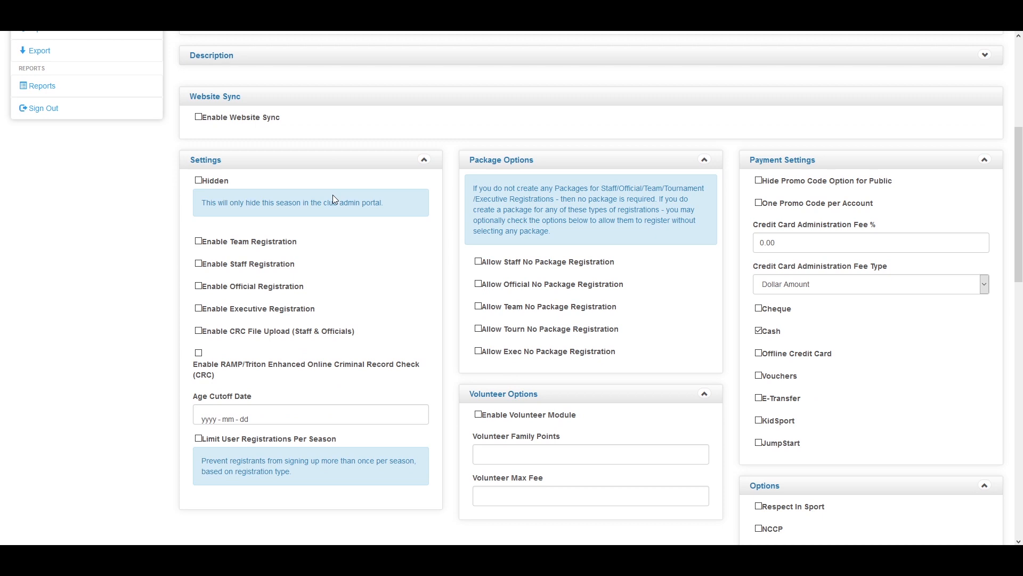
pyautogui.scroll(-1, 333, 201)
pyautogui.scroll(-3, 330, 201)
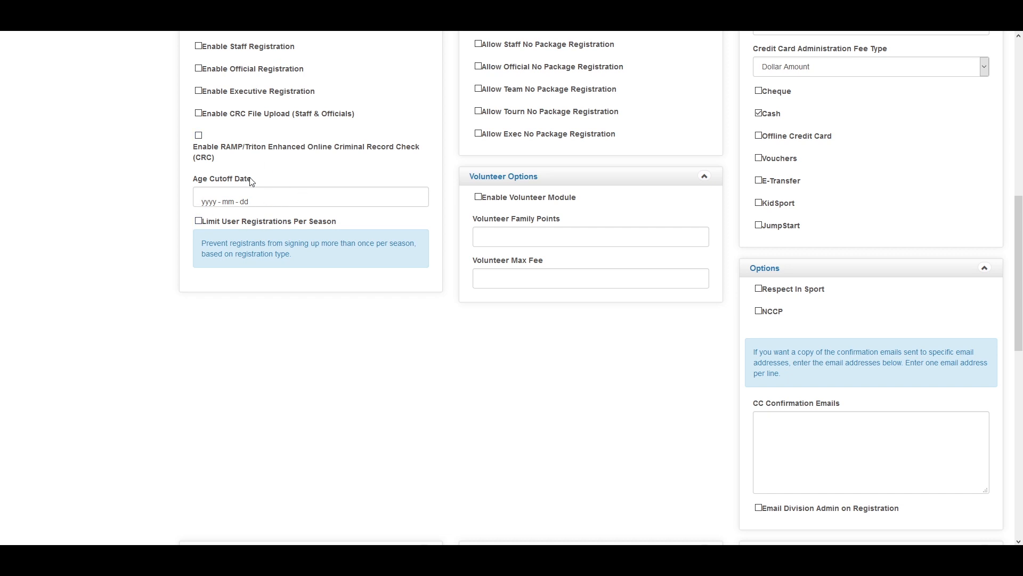
pyautogui.click(262, 199)
# Set the Age Cutoff Date to December 31, 2020
pyautogui.click(316, 225)
pyautogui.click(316, 225)
pyautogui.click(316, 225)
pyautogui.click(316, 225)
pyautogui.click(316, 225)
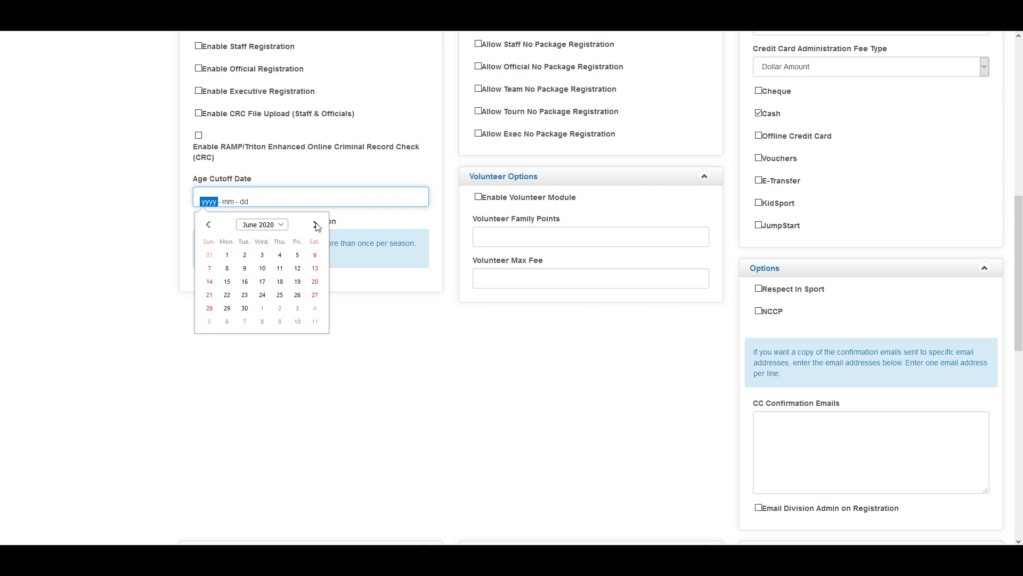
pyautogui.click(317, 226)
pyautogui.click(317, 226)
pyautogui.click(317, 226)
pyautogui.click(317, 226)
pyautogui.click(318, 226)
pyautogui.click(317, 226)
pyautogui.click(280, 308)
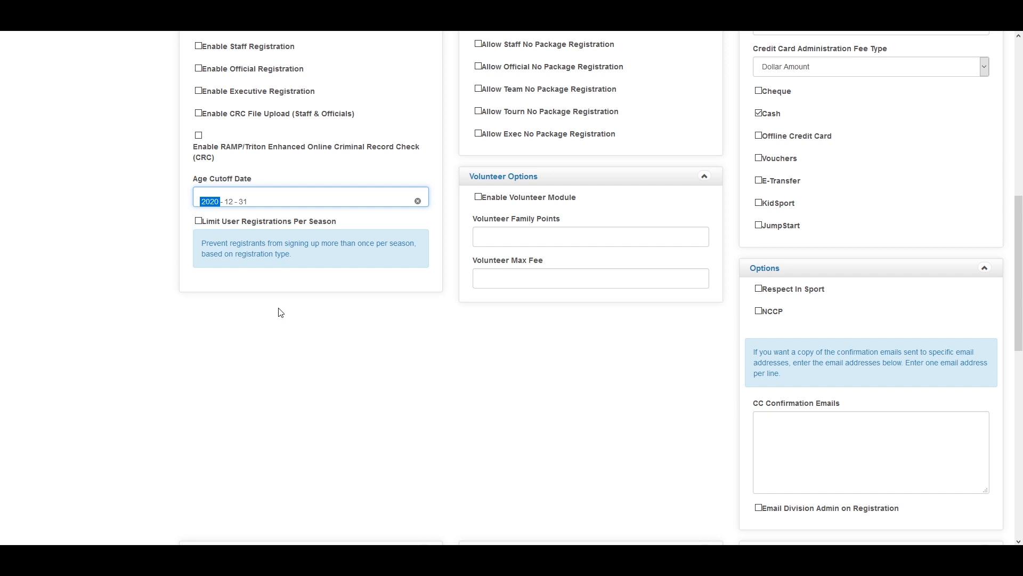
# Submit the Club Level Season settings
pyautogui.scroll(-3, 322, 314)
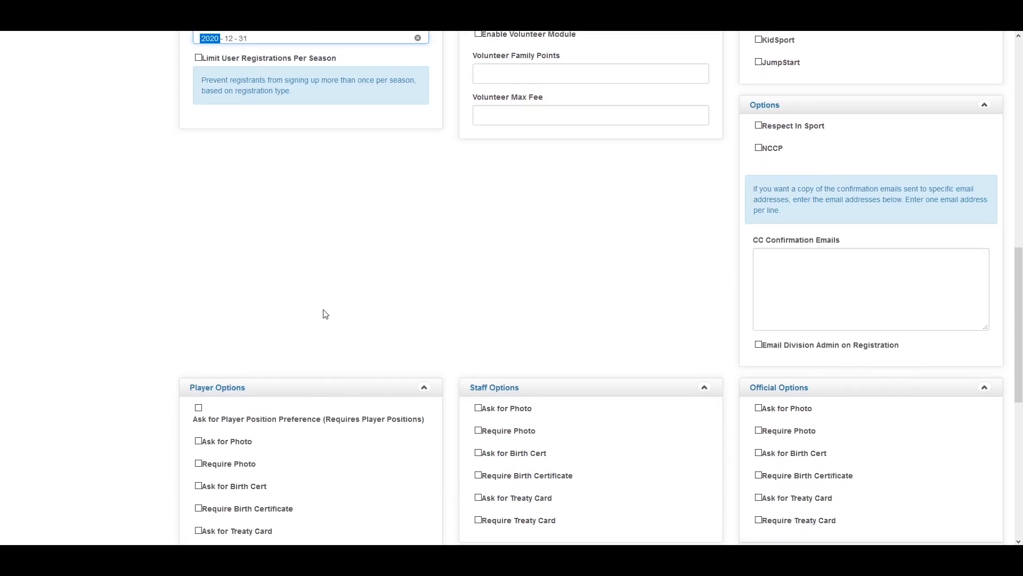
pyautogui.scroll(-5, 325, 315)
pyautogui.scroll(17, 297, 333)
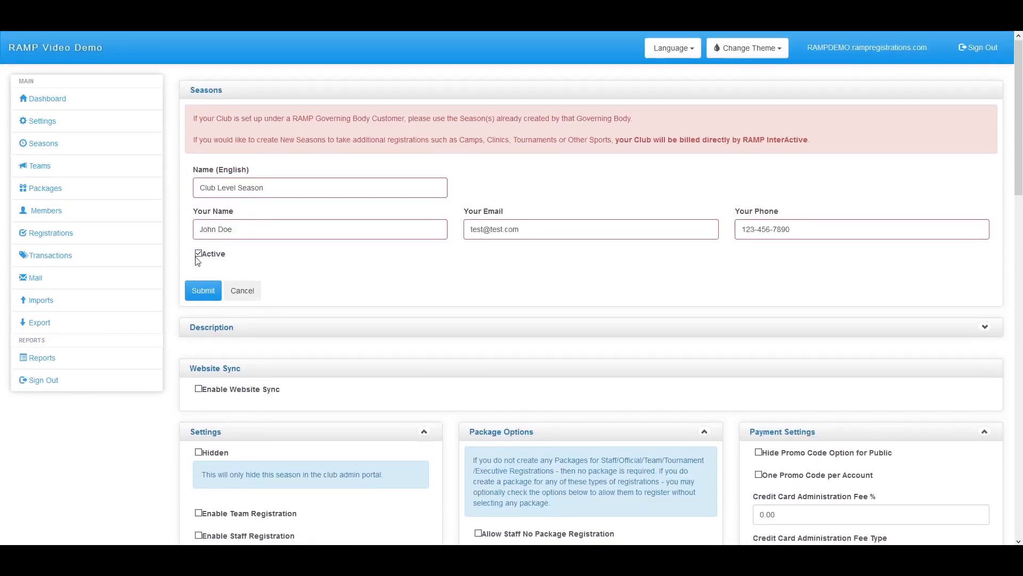
pyautogui.click(215, 296)
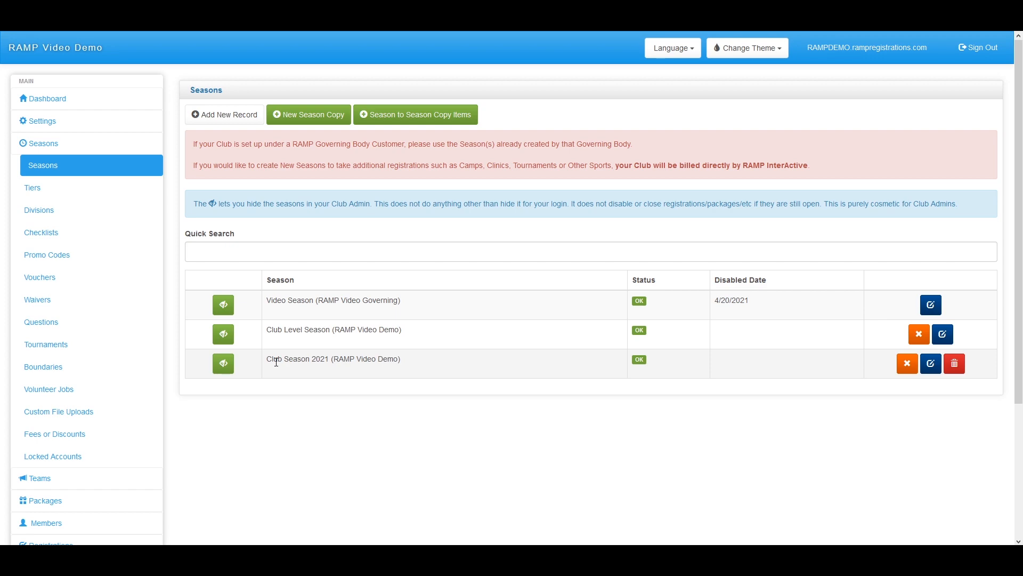
# Hide and re-show Club Level Season, then view Video Season's Divisions page
pyautogui.click(227, 337)
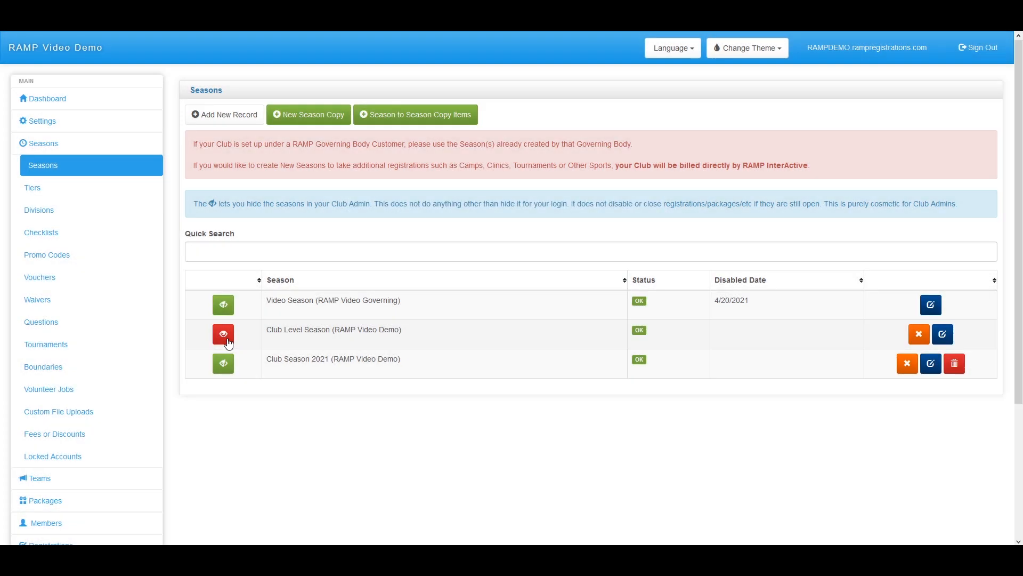
pyautogui.click(228, 341)
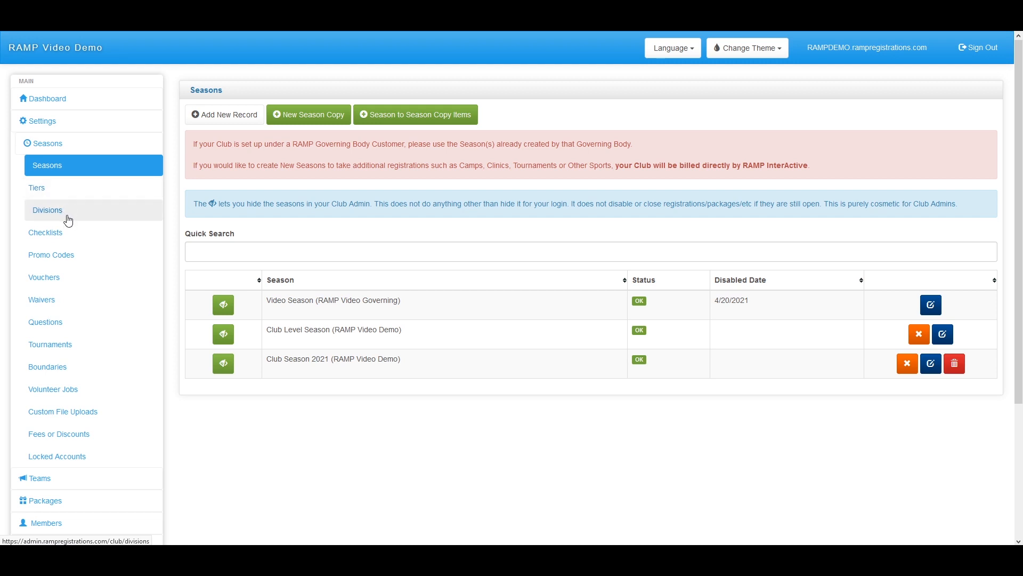
pyautogui.click(68, 220)
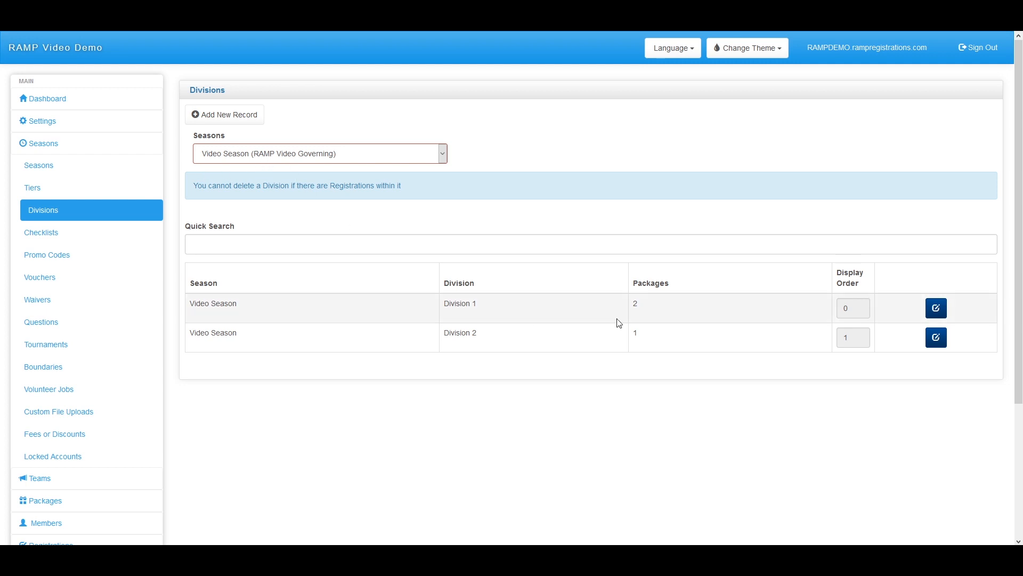
# Edit Division 1: enable the volunteer module and override the age range to Min 5, Max 10
pyautogui.click(936, 314)
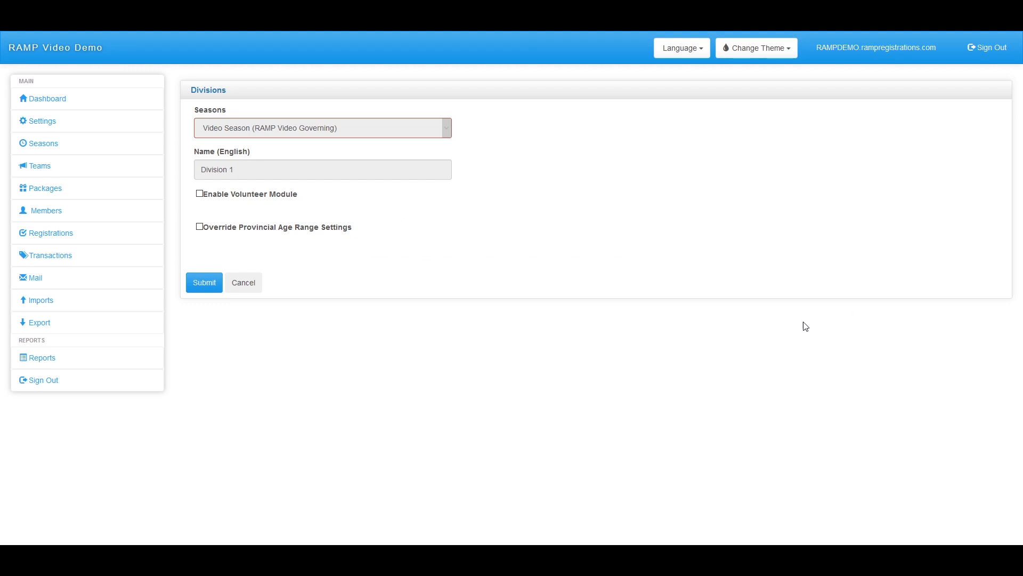
pyautogui.click(199, 194)
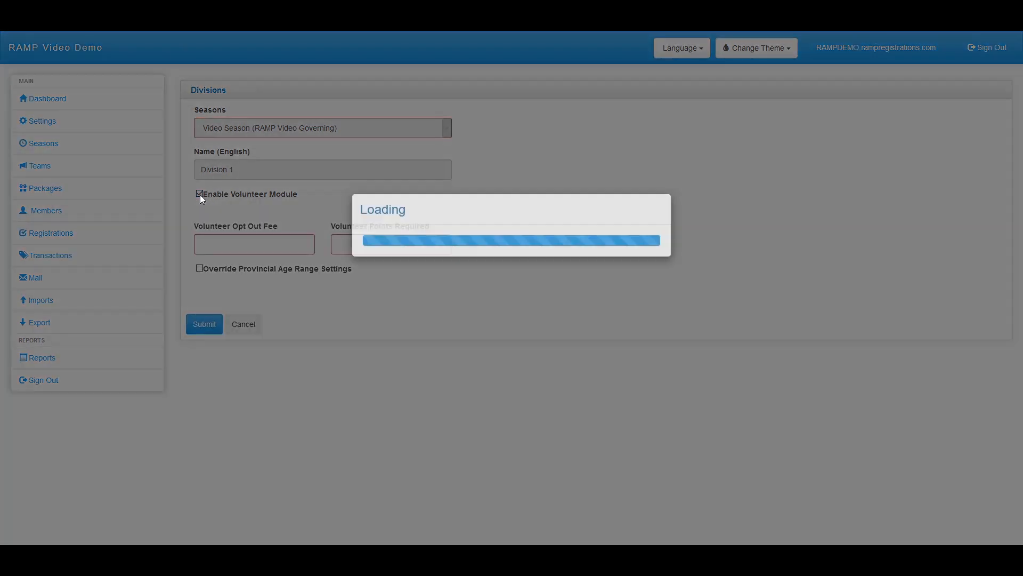
pyautogui.click(200, 269)
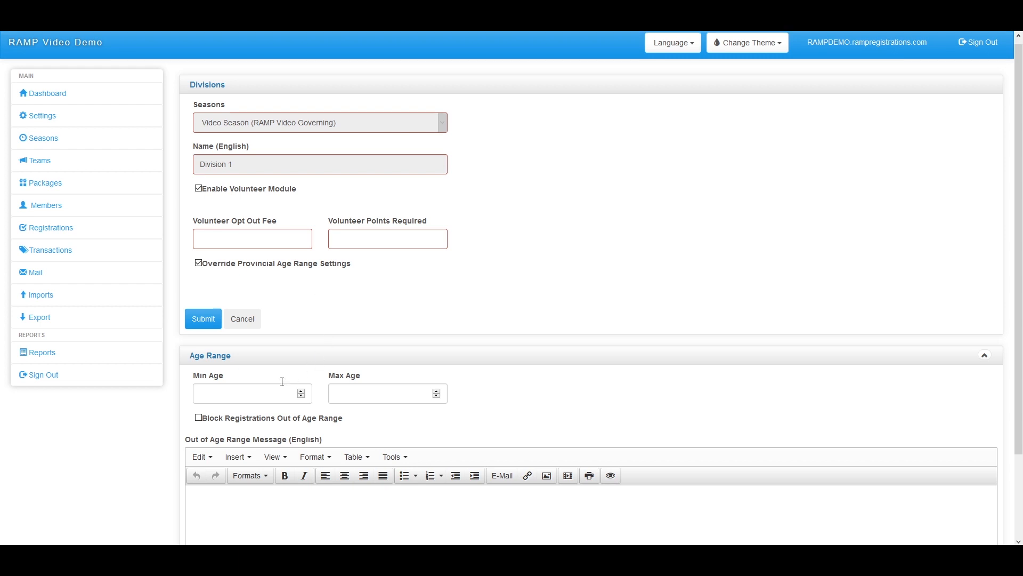
pyautogui.scroll(-2, 281, 381)
pyautogui.click(258, 290)
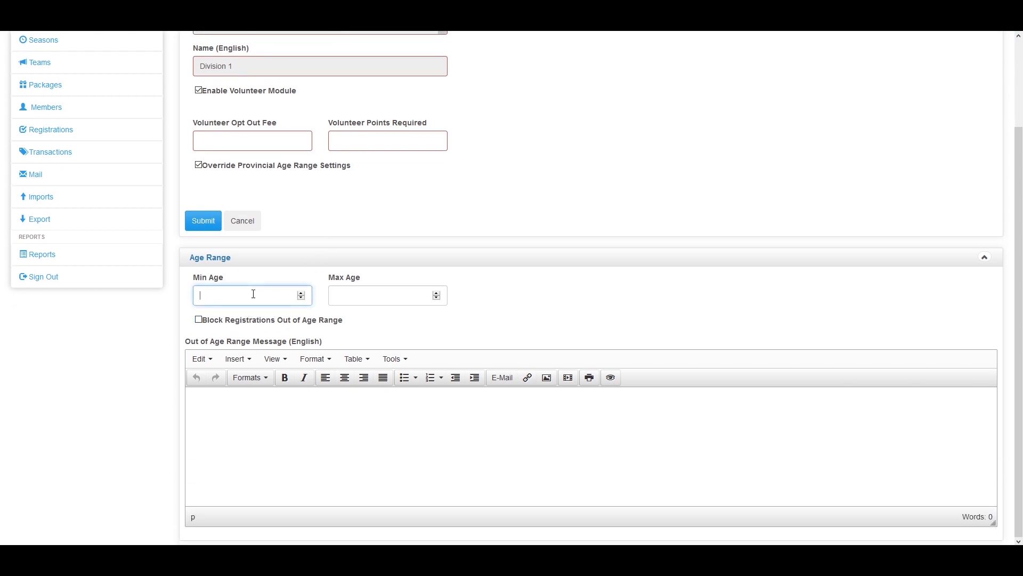
pyautogui.write('5')
pyautogui.click(393, 291)
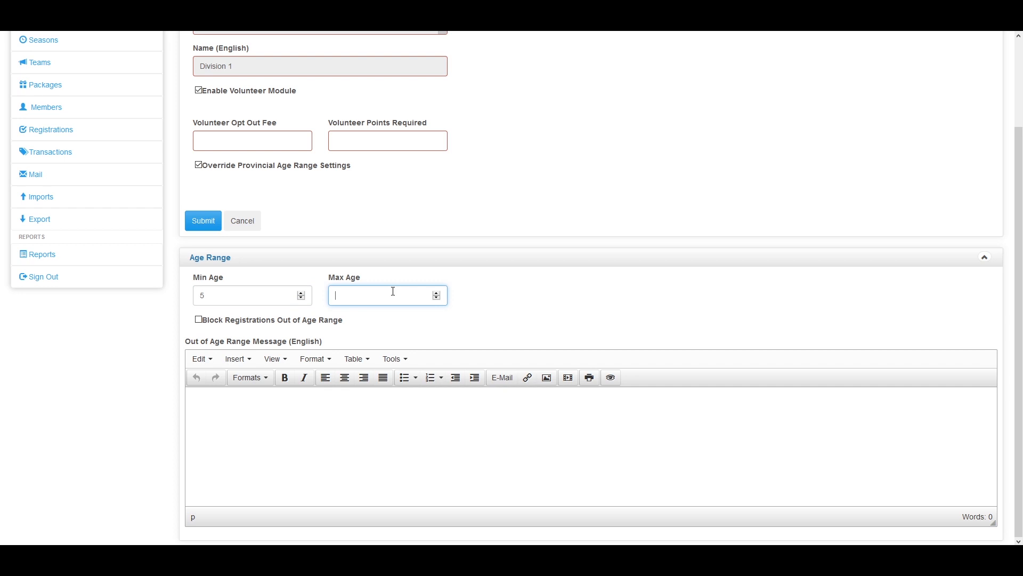
pyautogui.write('10')
pyautogui.scroll(3, 226, 349)
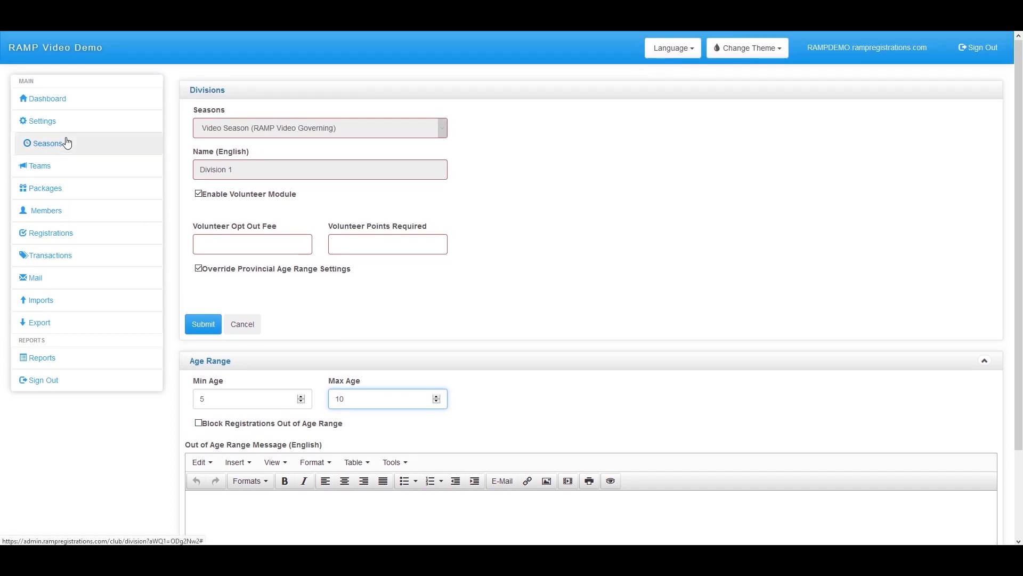
pyautogui.click(66, 143)
# Check Video Season's 12/31/2020 age cutoff date, then cancel out of its settings
pyautogui.click(75, 171)
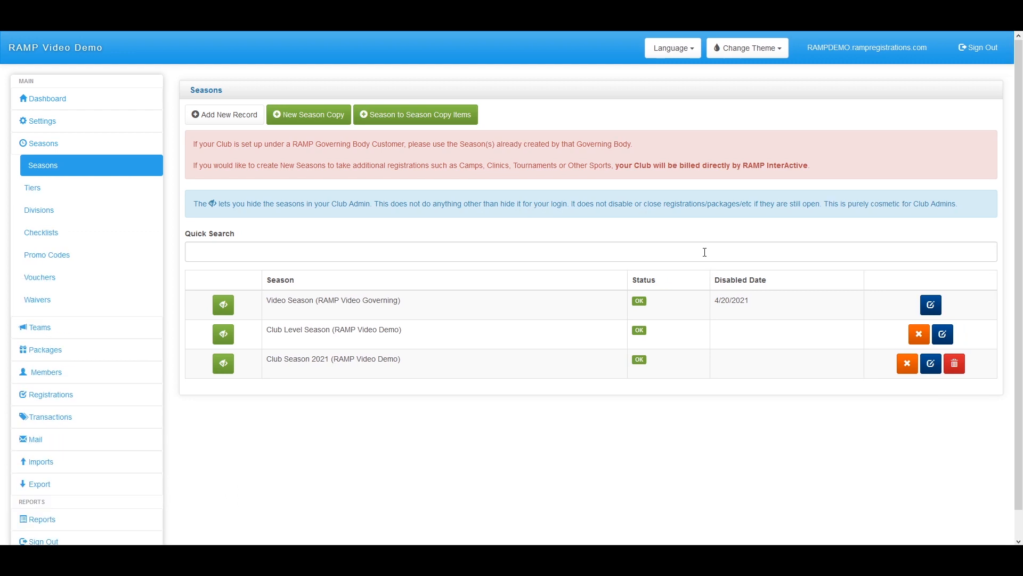
pyautogui.click(938, 305)
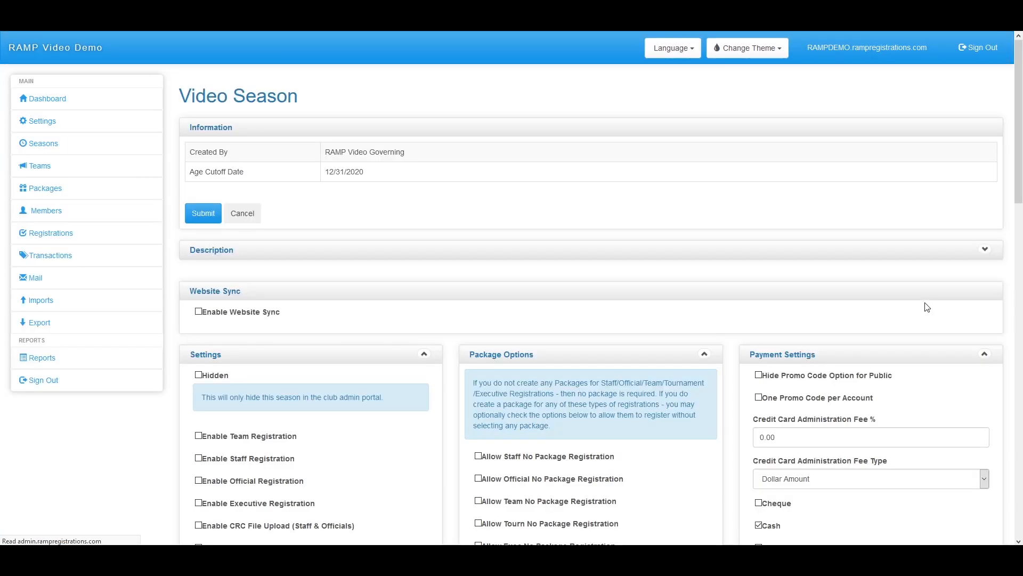
pyautogui.scroll(-4, 823, 386)
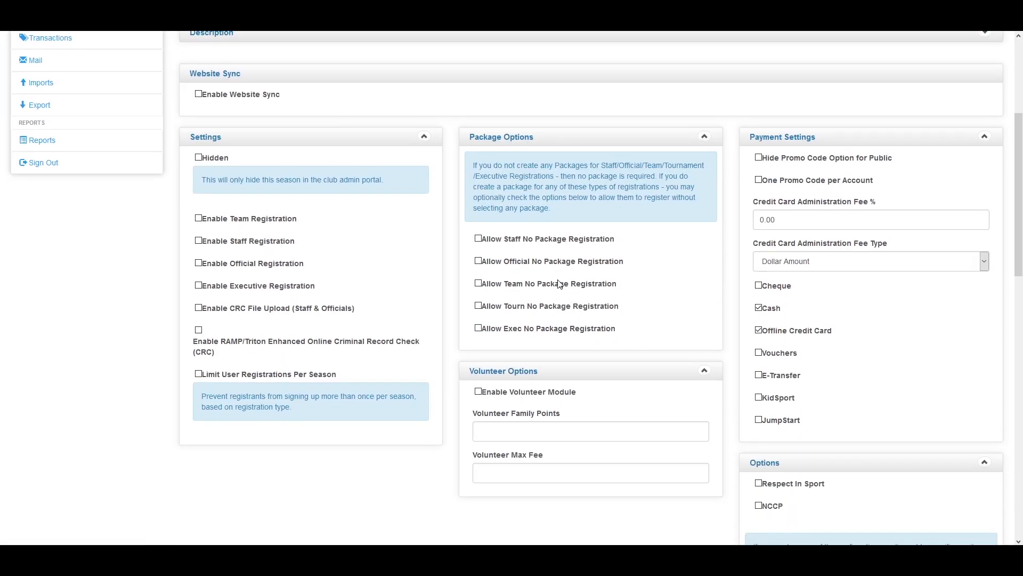
pyautogui.scroll(4, 576, 354)
pyautogui.moveTo(390, 180); pyautogui.dragTo(212, 178)
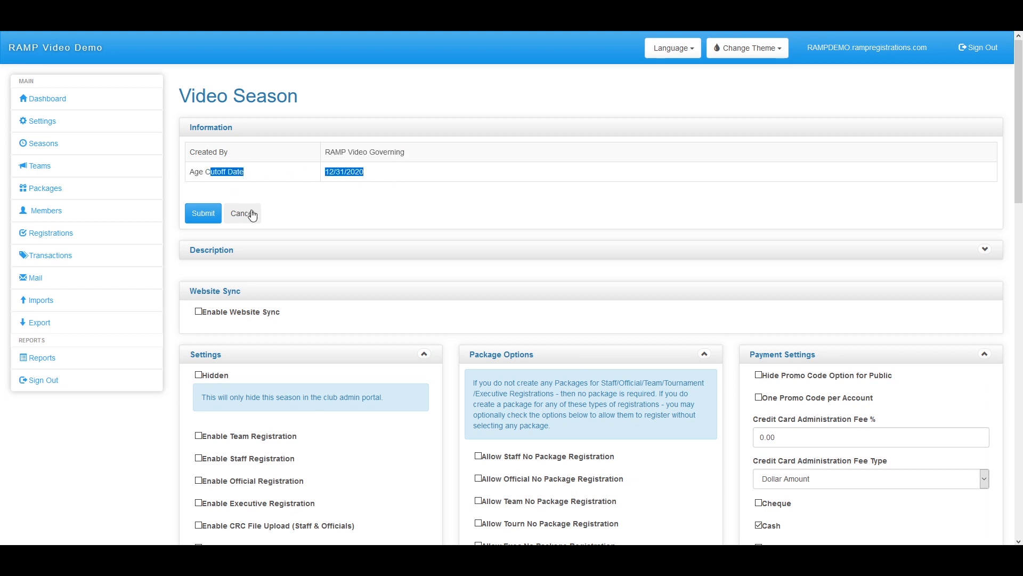
pyautogui.click(252, 217)
# Review Club Level Season's settings, then go back to the Seasons list
pyautogui.click(55, 143)
pyautogui.click(76, 174)
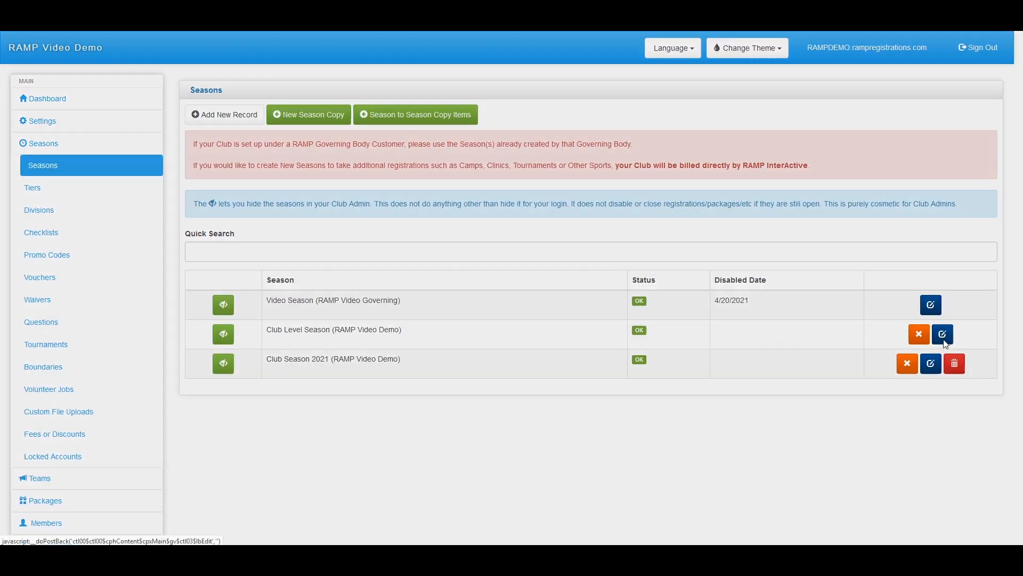
pyautogui.click(919, 334)
pyautogui.scroll(-7, 292, 274)
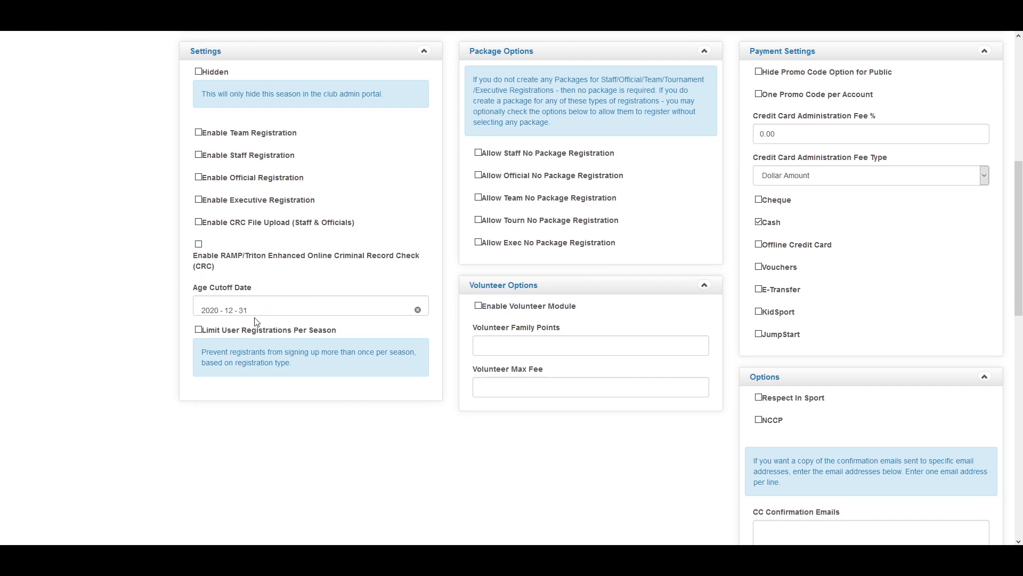
pyautogui.scroll(5, 281, 377)
pyautogui.scroll(3, 281, 377)
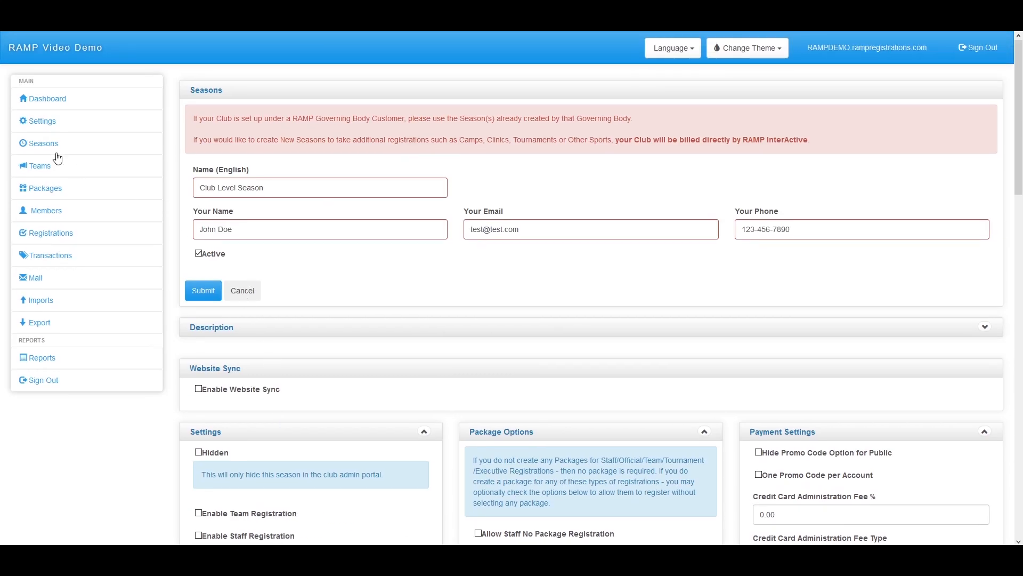
pyautogui.click(67, 167)
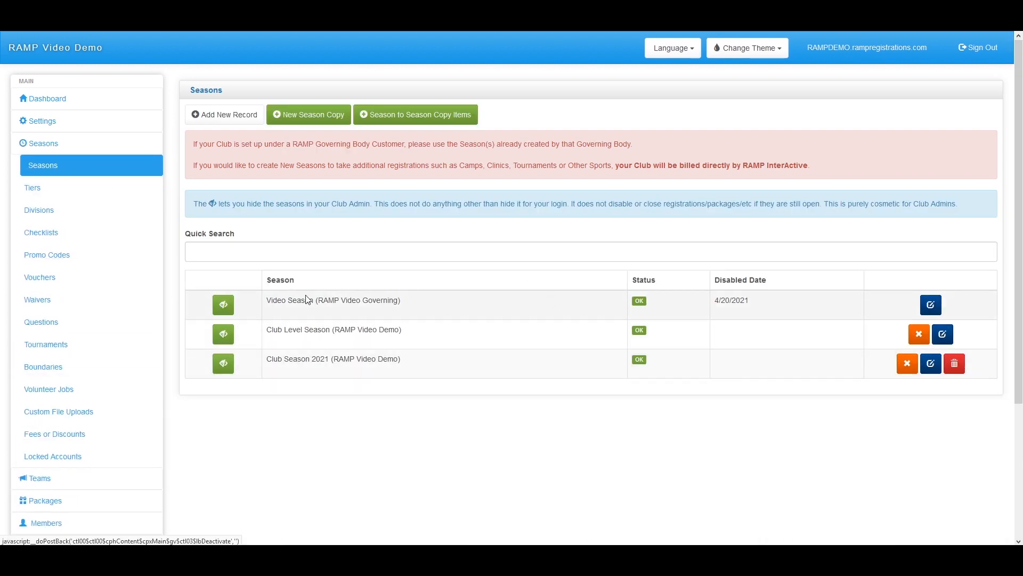
# Edit Division 1, enabling the volunteer module and overriding the age range to 15–19
pyautogui.click(54, 215)
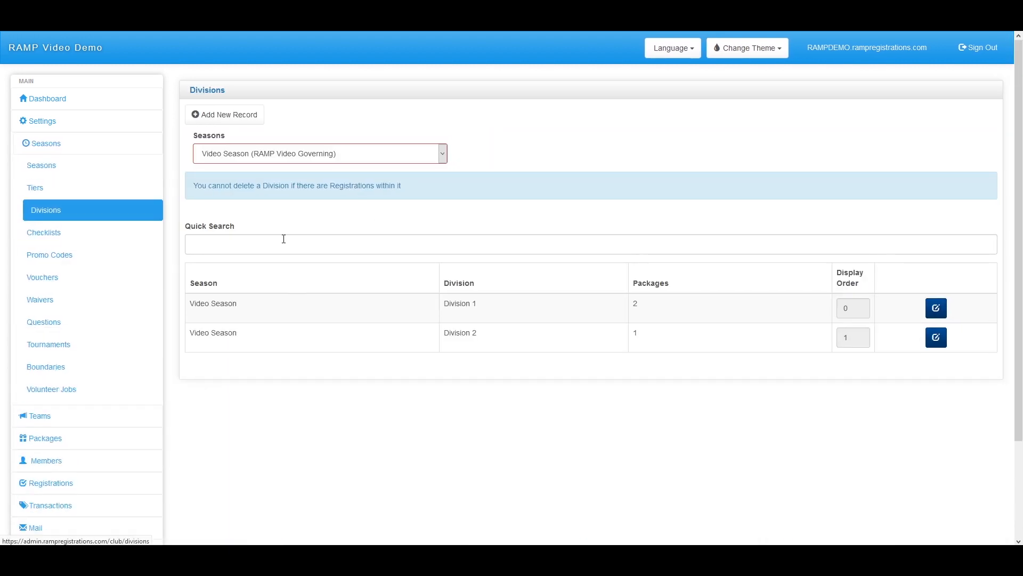
pyautogui.click(933, 307)
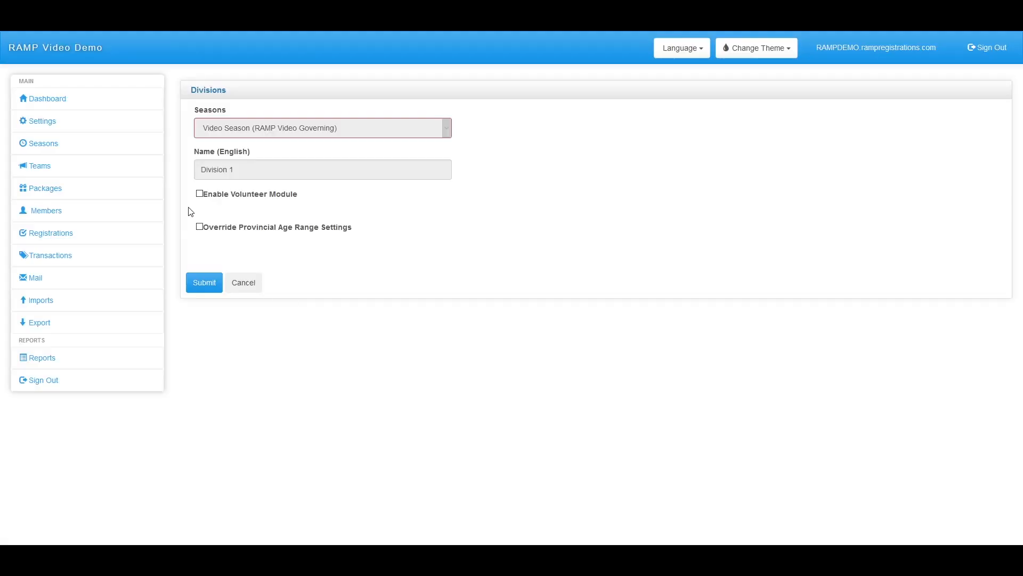
pyautogui.click(200, 194)
pyautogui.click(200, 268)
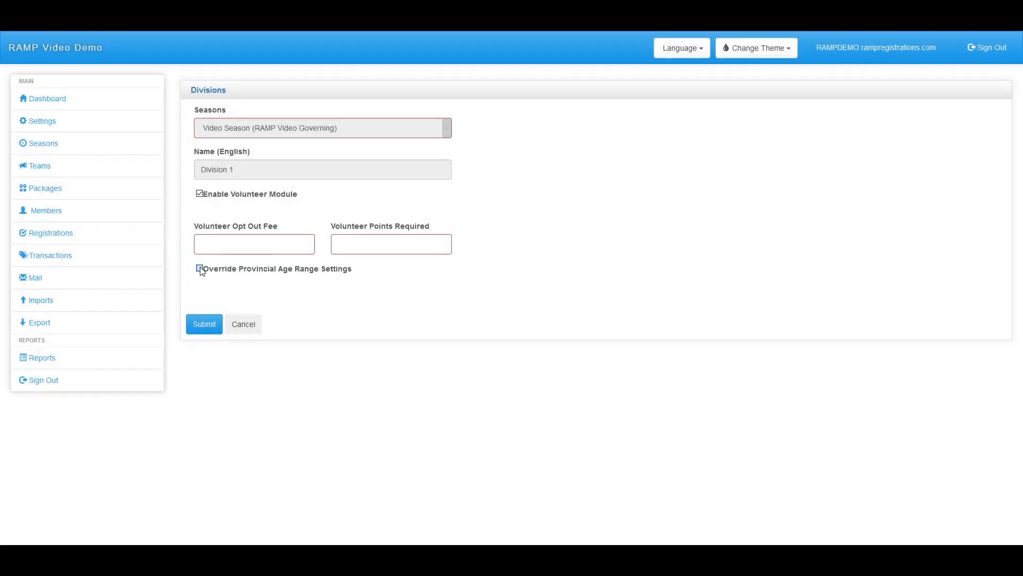
pyautogui.scroll(-2, 247, 309)
pyautogui.click(273, 307)
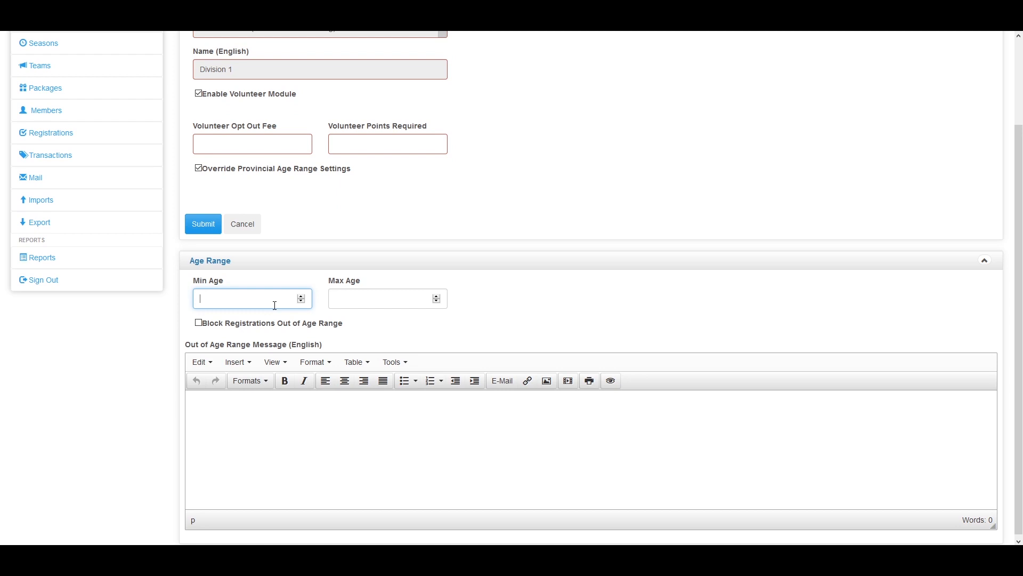
pyautogui.write('15')
pyautogui.click(355, 298)
pyautogui.write('19')
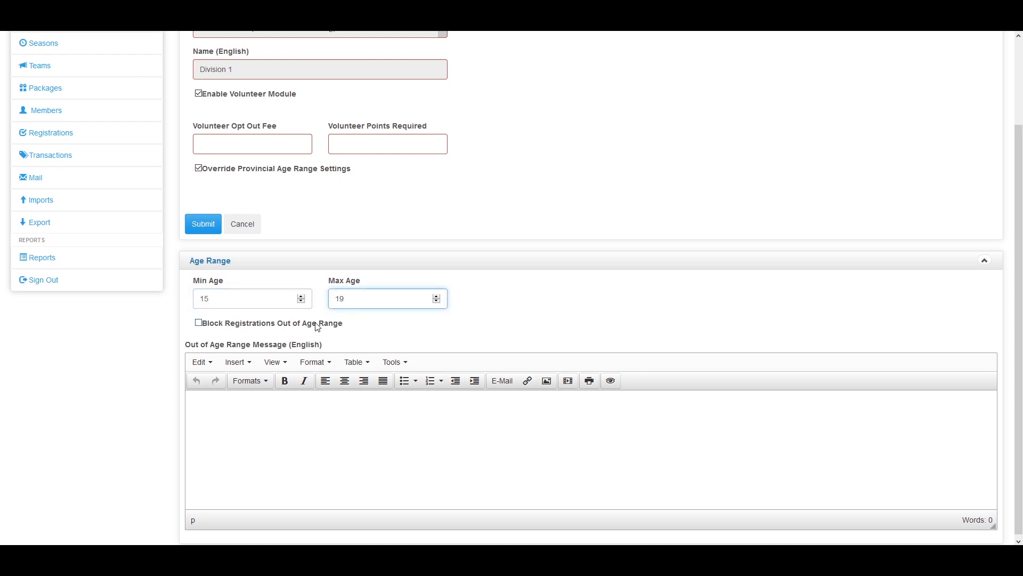
# Block out-of-age-range registrations, turn the volunteer module off, and save Division 1
pyautogui.click(200, 324)
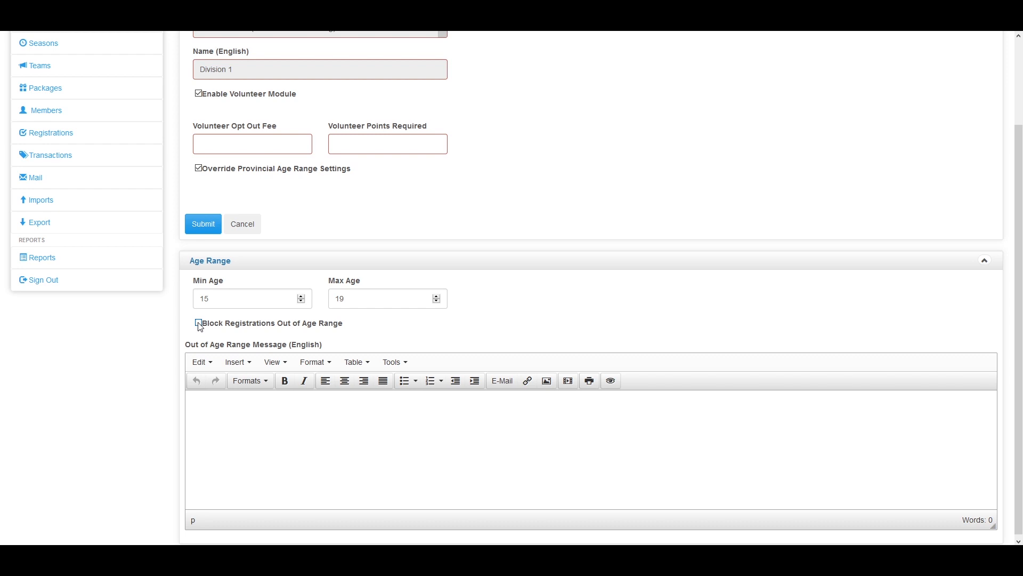
pyautogui.click(199, 324)
pyautogui.scroll(2, 334, 461)
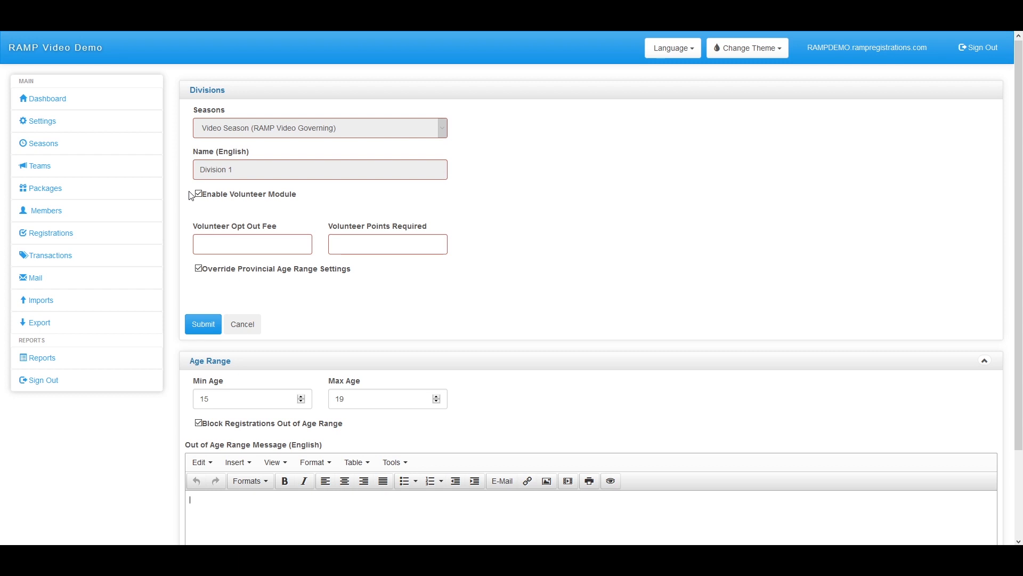
pyautogui.click(226, 244)
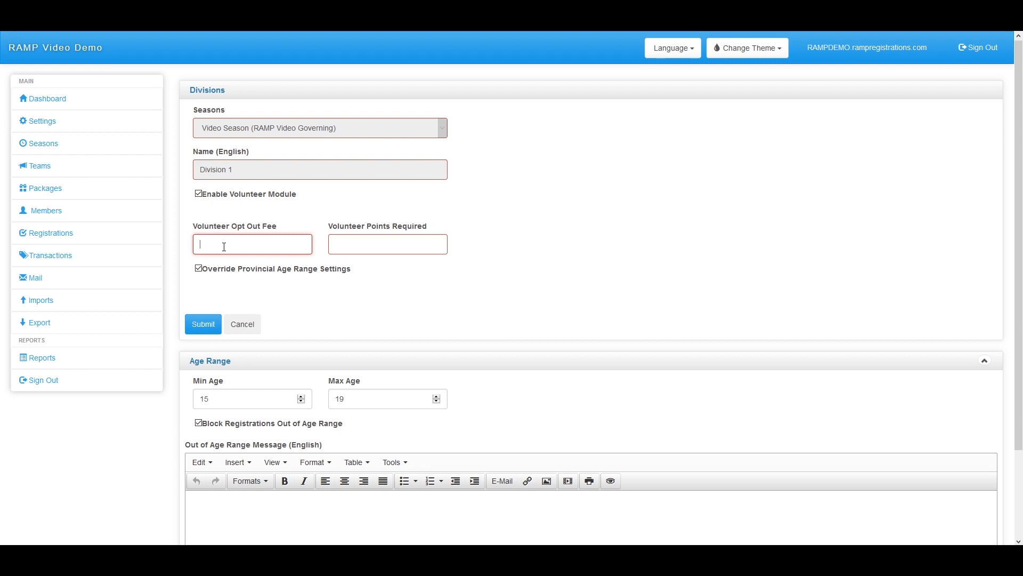
pyautogui.click(351, 249)
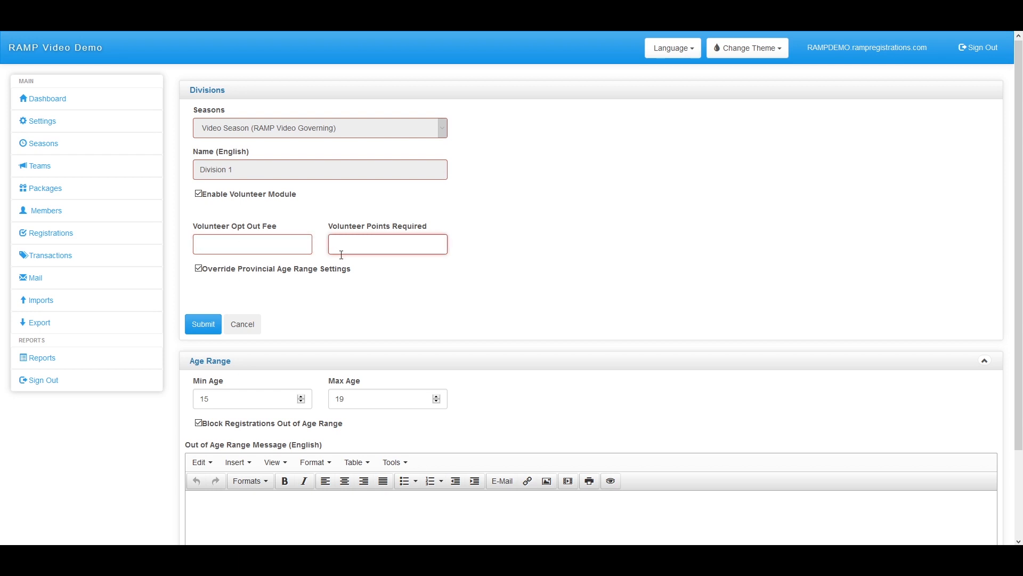
pyautogui.click(254, 244)
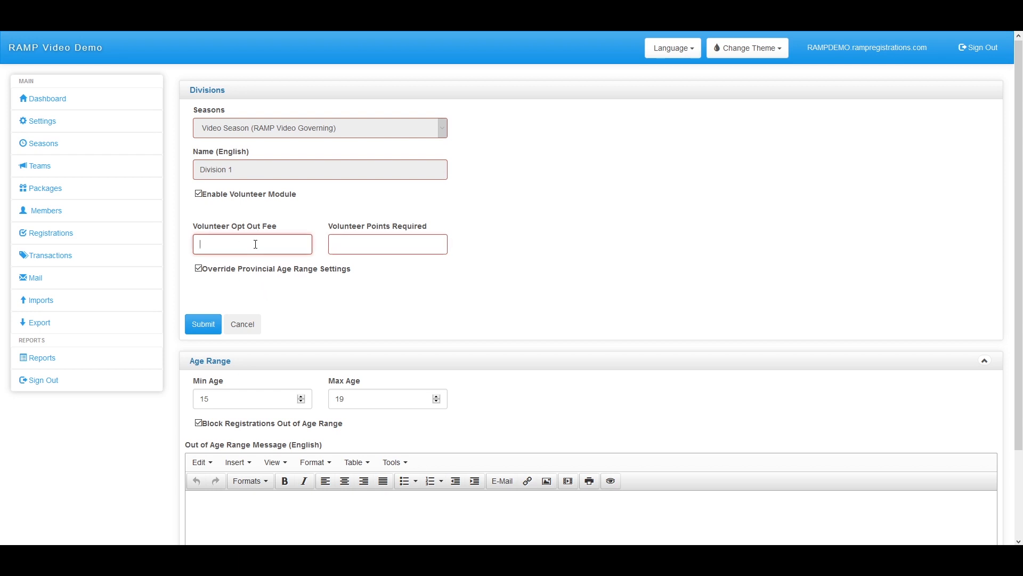
pyautogui.click(200, 195)
pyautogui.click(204, 280)
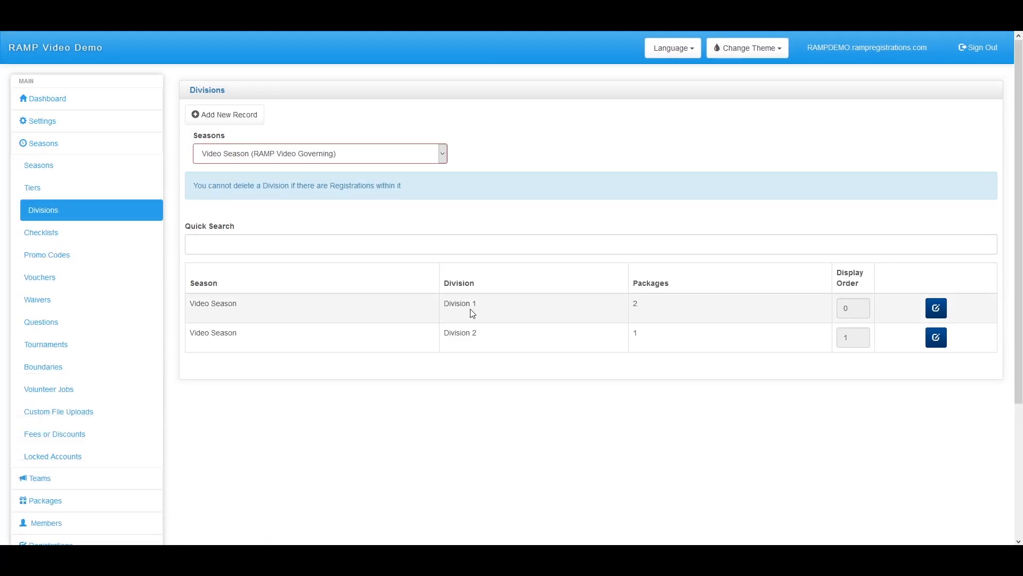
# Show Club Level Season's divisions and select the Club Division display order value 0
pyautogui.click(267, 157)
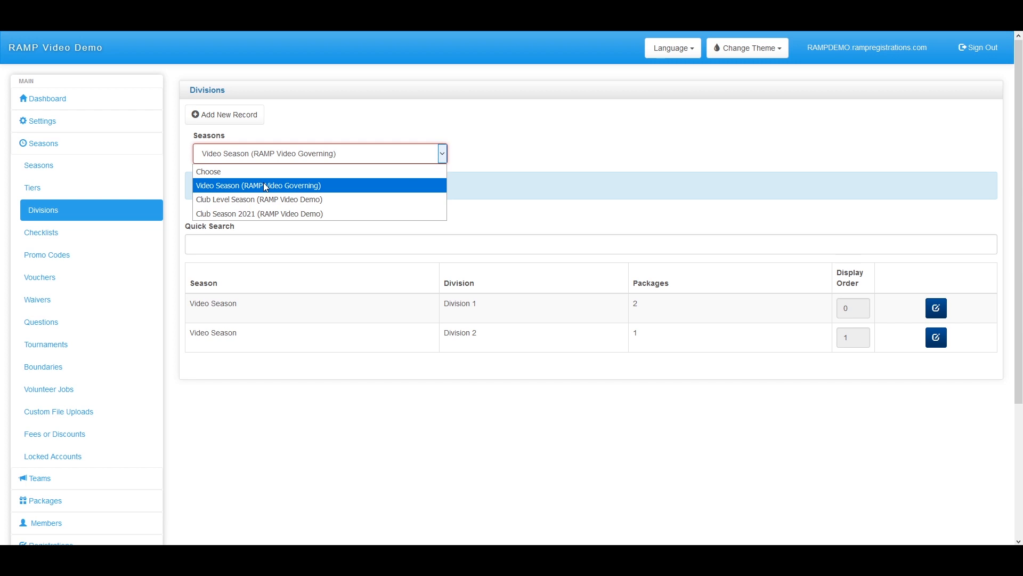
pyautogui.click(257, 201)
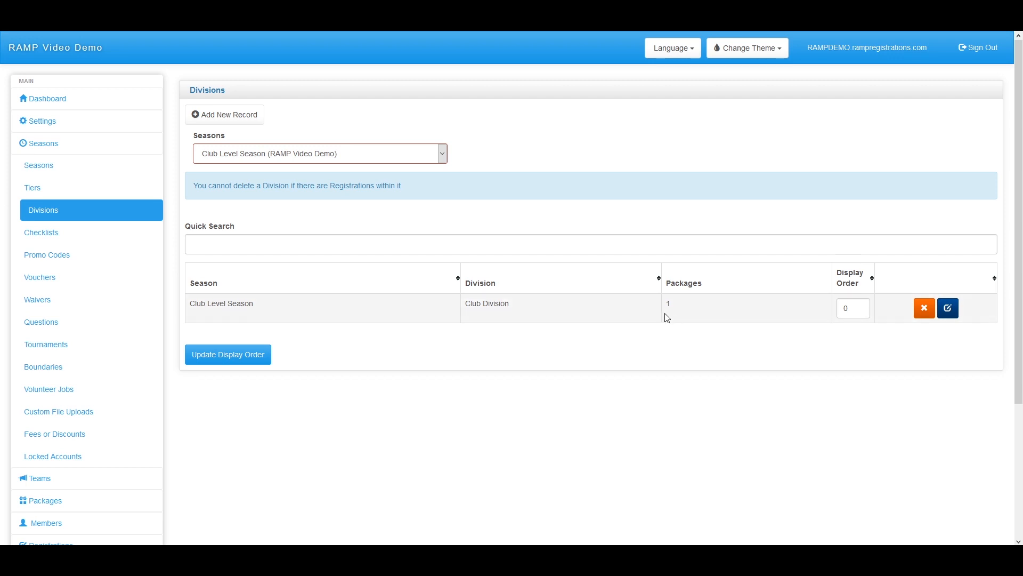
pyautogui.click(860, 309)
pyautogui.moveTo(860, 308); pyautogui.dragTo(826, 310)
# Switch the Divisions page to Club Season 2021 (RAMP Video Demo)
pyautogui.click(417, 163)
pyautogui.click(313, 212)
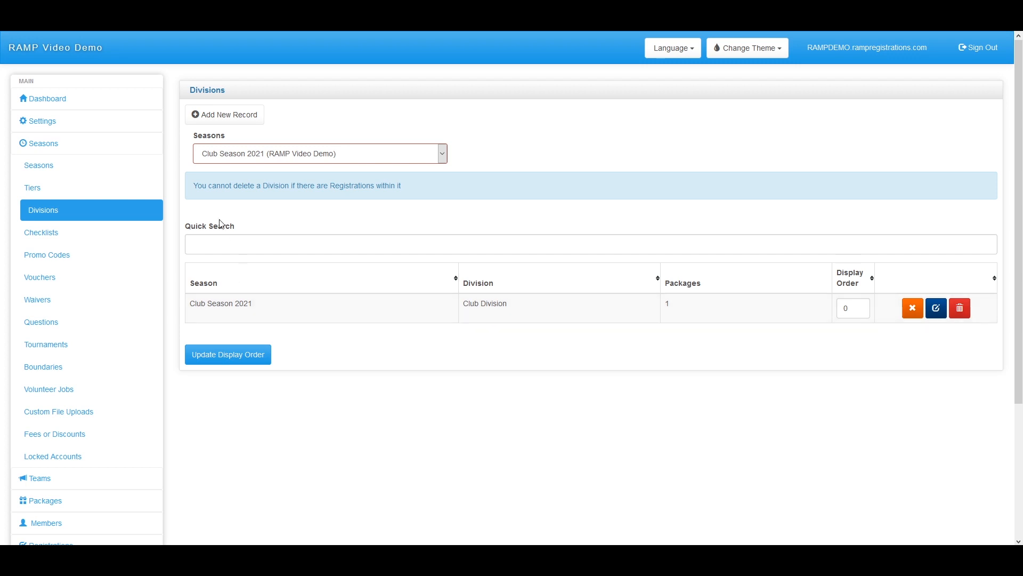
pyautogui.click(226, 124)
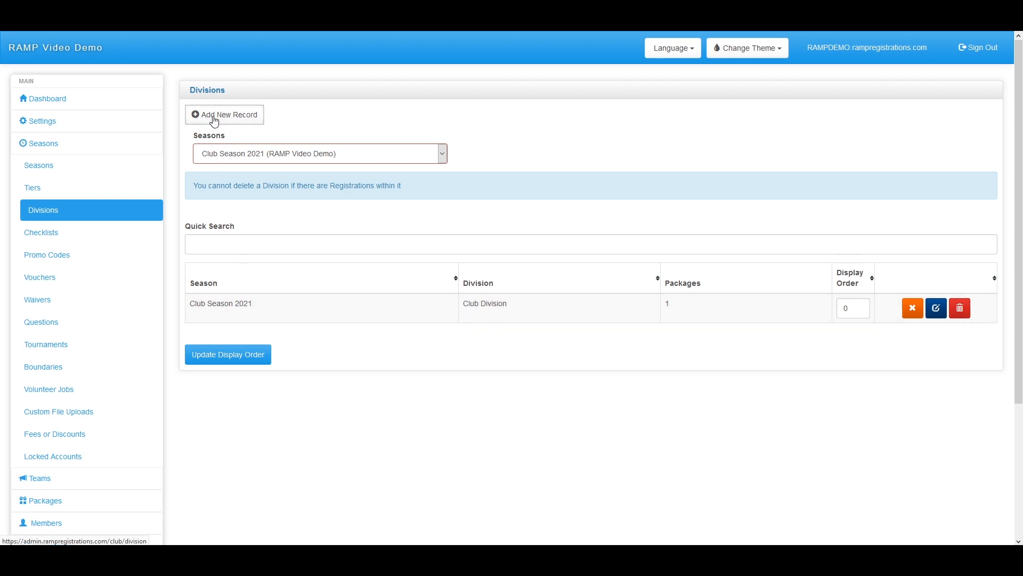
# Name the new Club Season 2021 division 'Division 2', leaving its volunteer module switched off
pyautogui.click(250, 172)
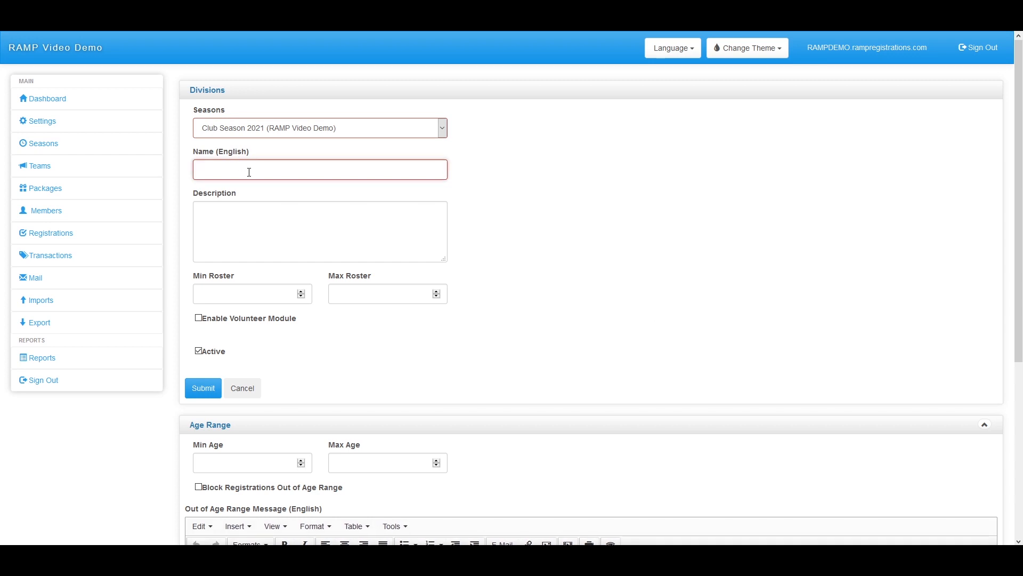
pyautogui.write('Division')
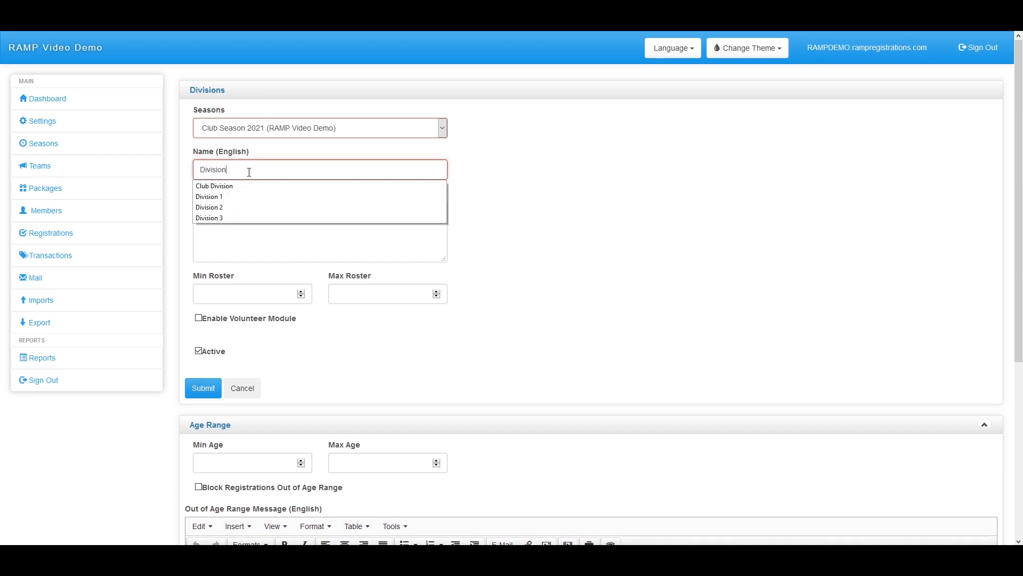
pyautogui.click(238, 208)
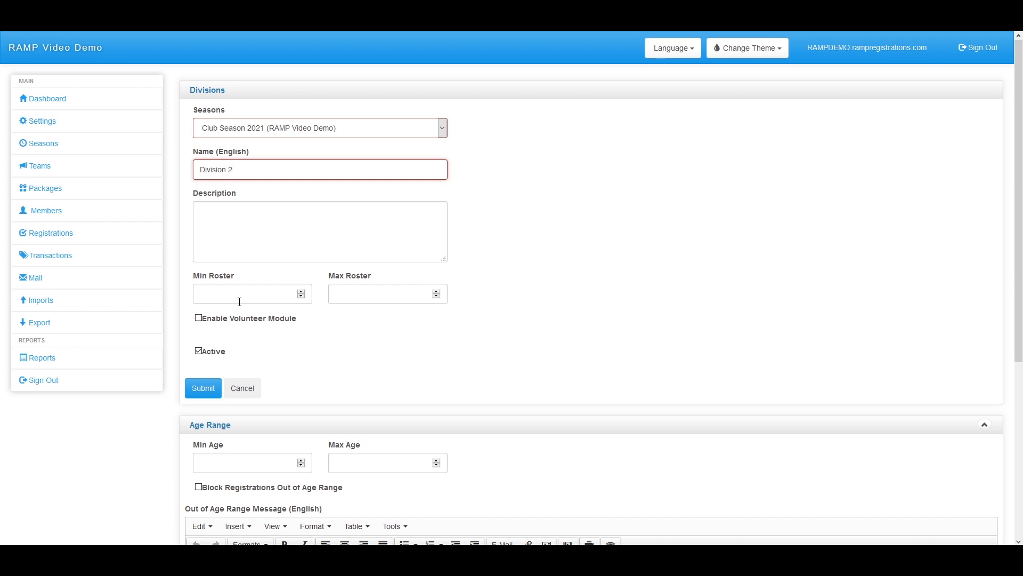
pyautogui.click(238, 302)
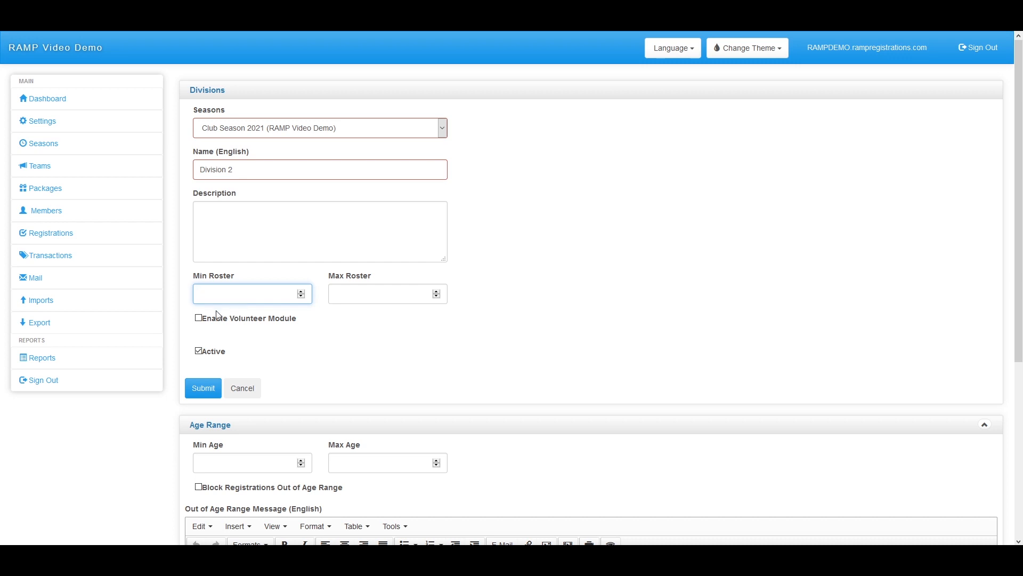
pyautogui.click(199, 317)
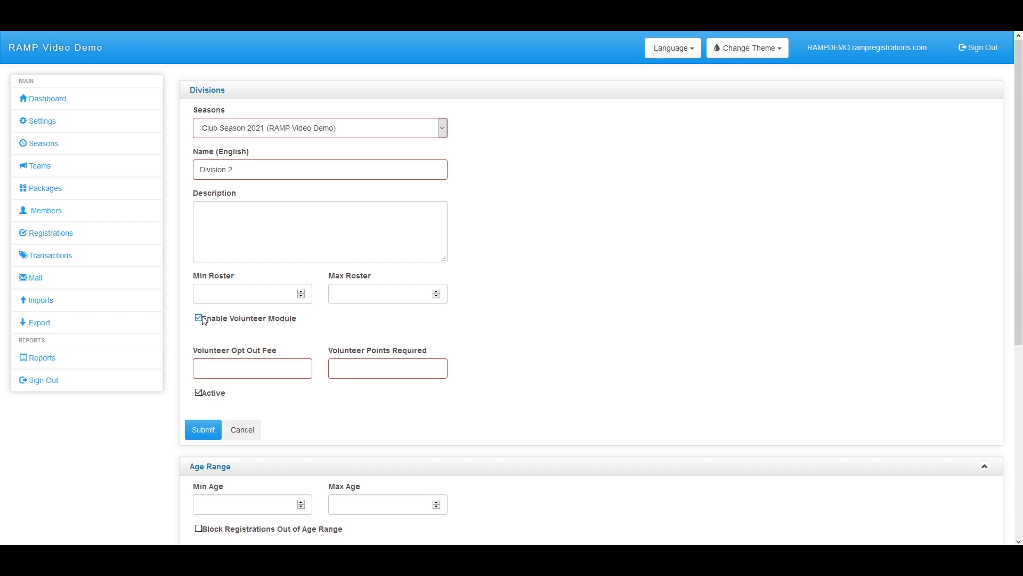
pyautogui.click(199, 318)
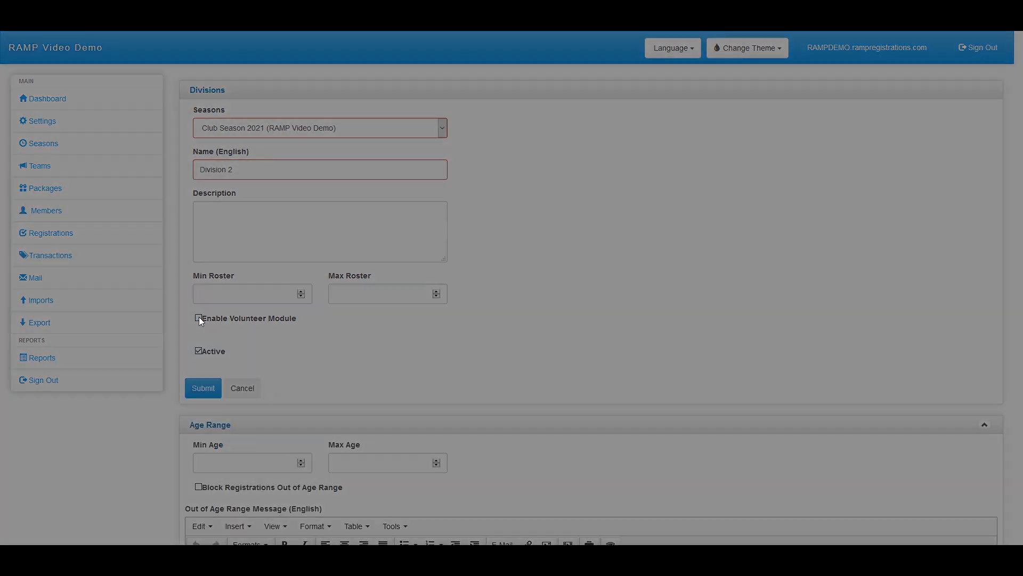
# Set Division 2's minimum age 15 and maximum age 18, blocking out-of-range registrations
pyautogui.scroll(-5, 200, 320)
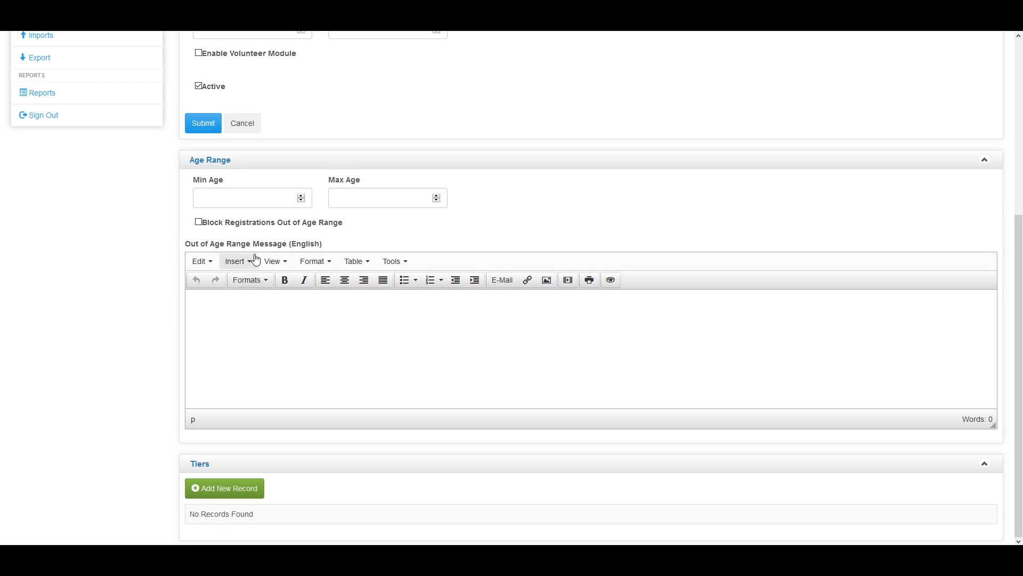
pyautogui.click(264, 202)
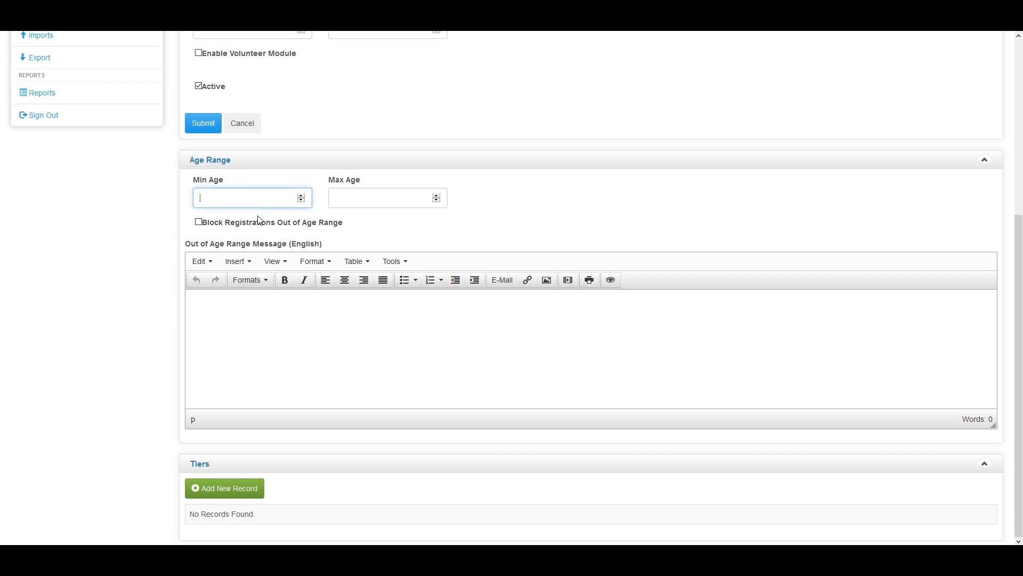
pyautogui.write('15')
pyautogui.click(370, 206)
pyautogui.write('18')
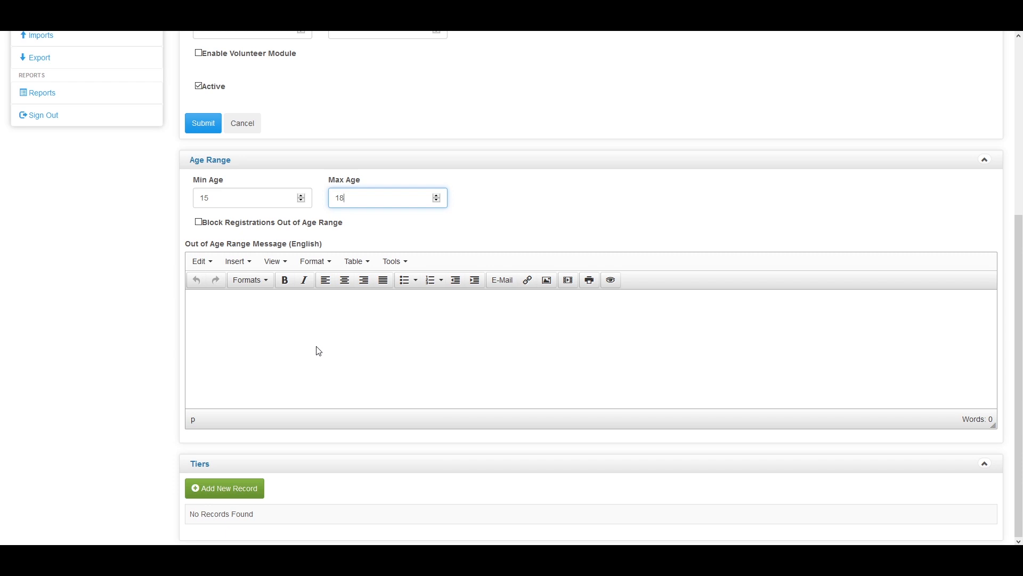
pyautogui.click(199, 223)
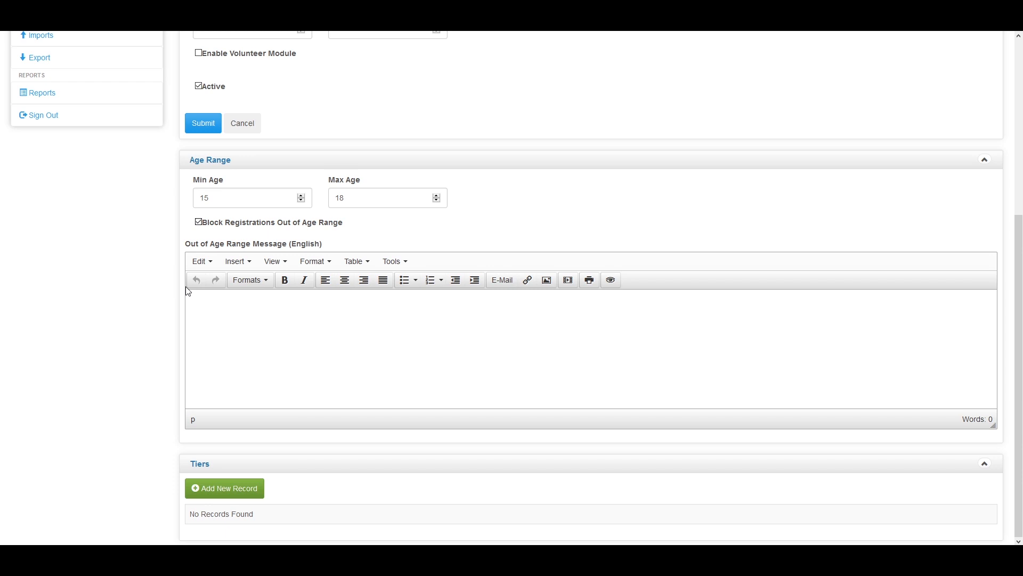
pyautogui.click(239, 491)
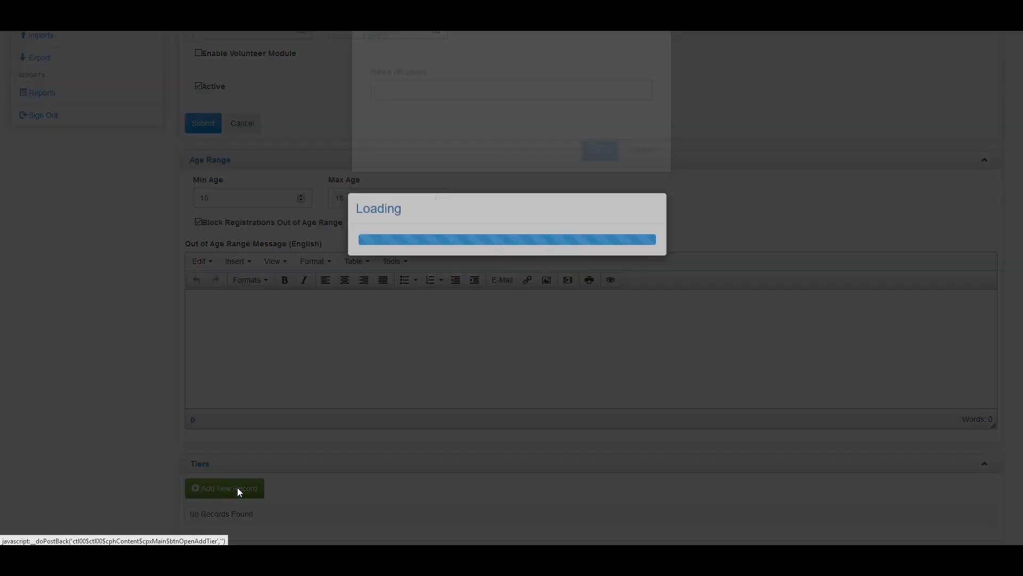
# Create a tier named AA and tick it for Division 2
pyautogui.click(403, 134)
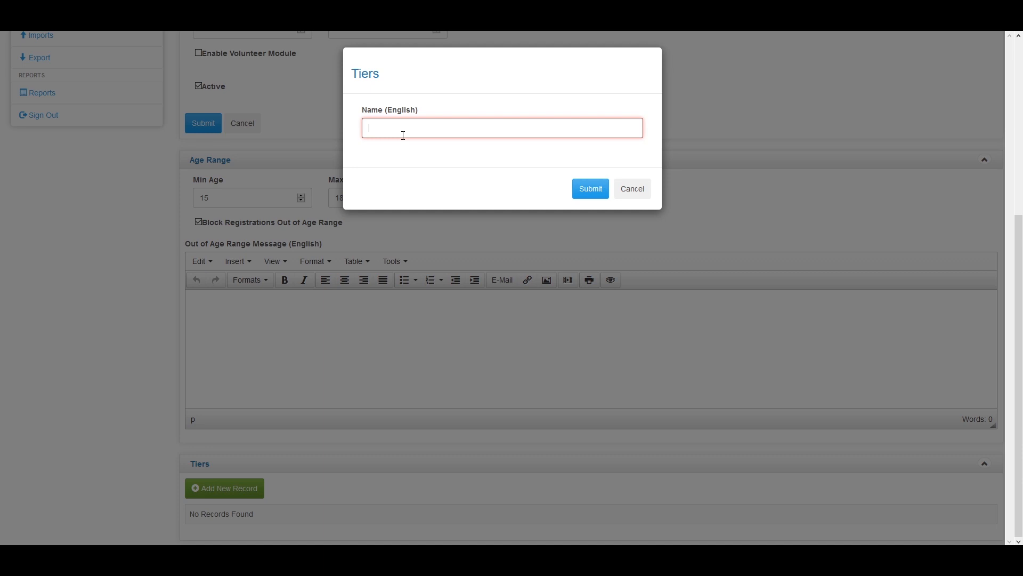
pyautogui.write('AA')
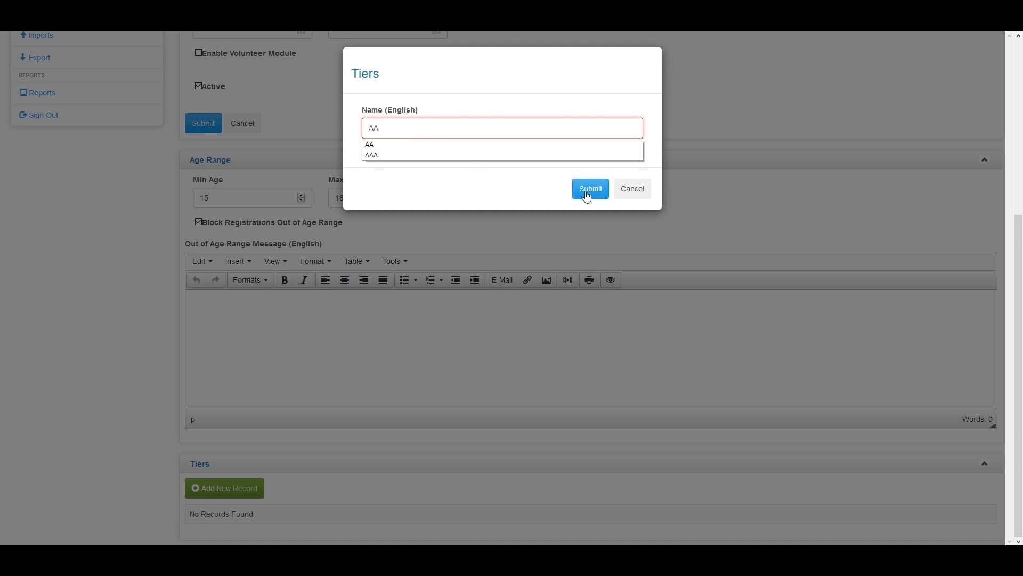
pyautogui.click(587, 197)
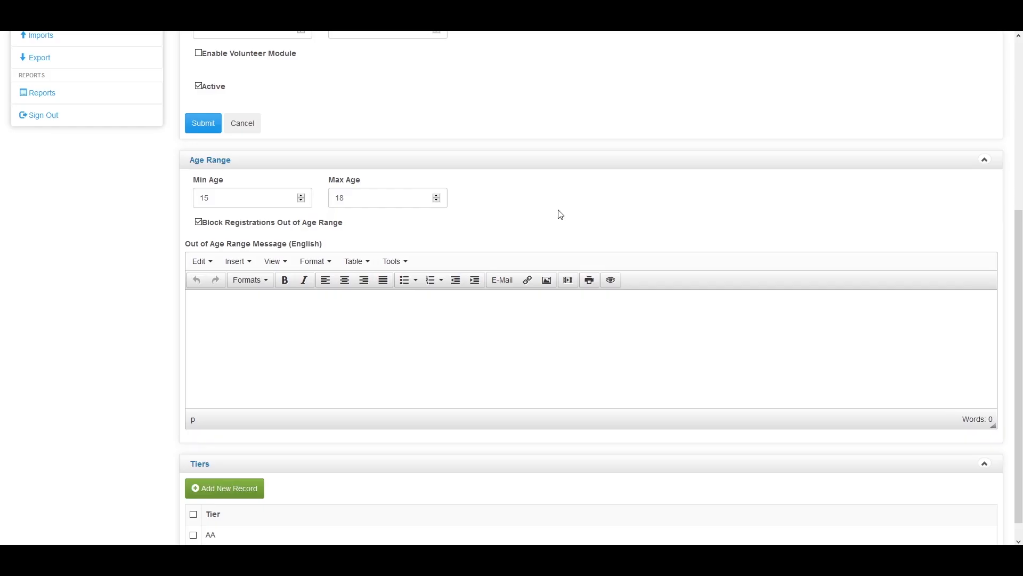
pyautogui.scroll(-1, 371, 383)
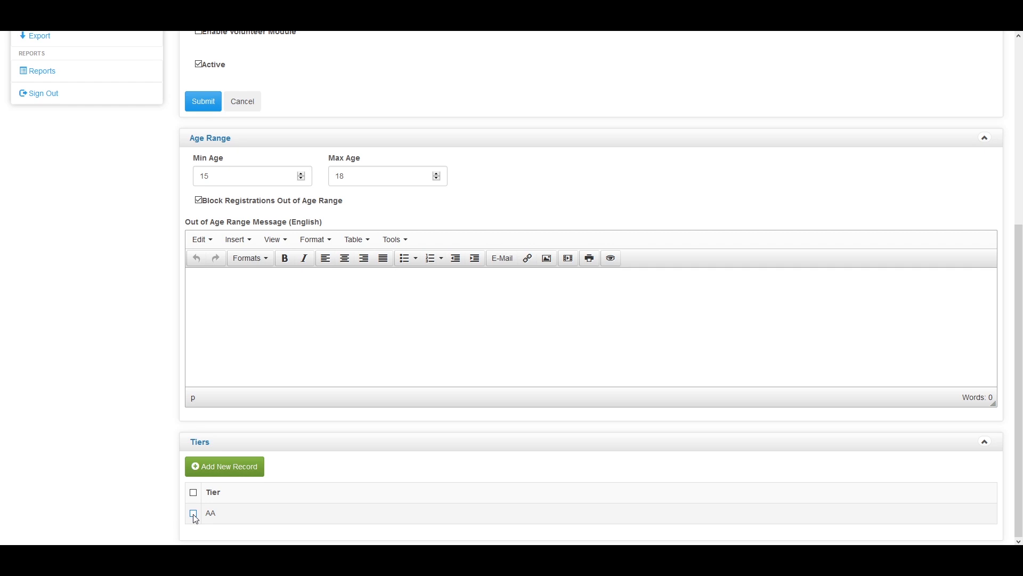
pyautogui.click(194, 514)
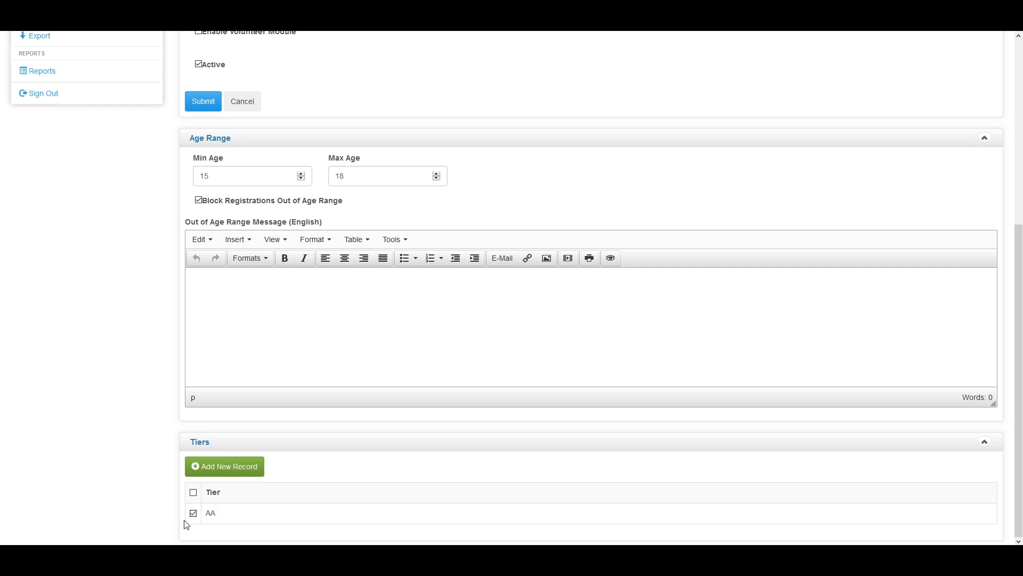
pyautogui.scroll(2, 181, 521)
pyautogui.scroll(-2, 181, 526)
pyautogui.scroll(2, 174, 526)
pyautogui.scroll(1, 179, 527)
# Save Division 2, then view tier AA's edit form and close it unchanged
pyautogui.click(205, 207)
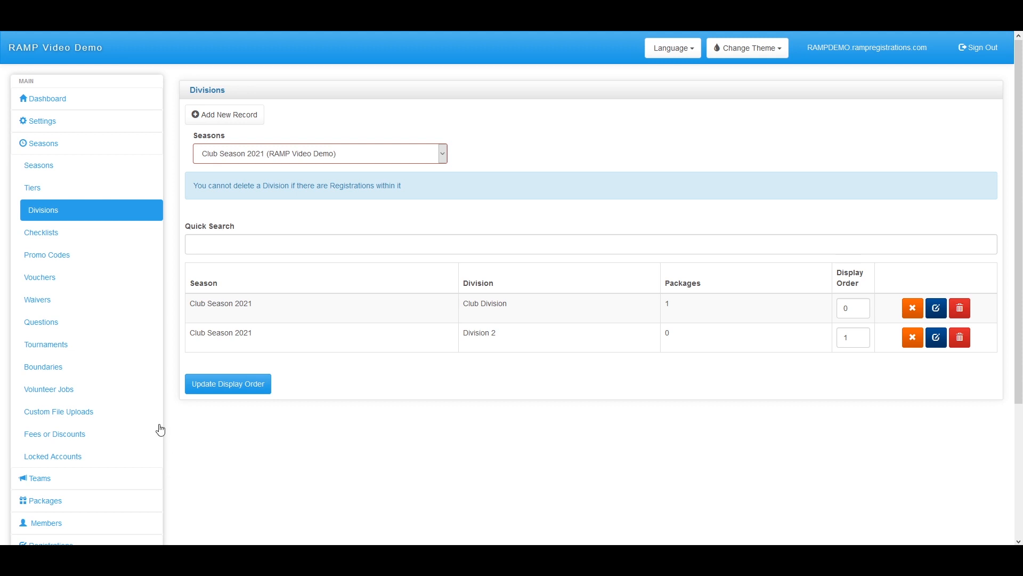
pyautogui.click(62, 196)
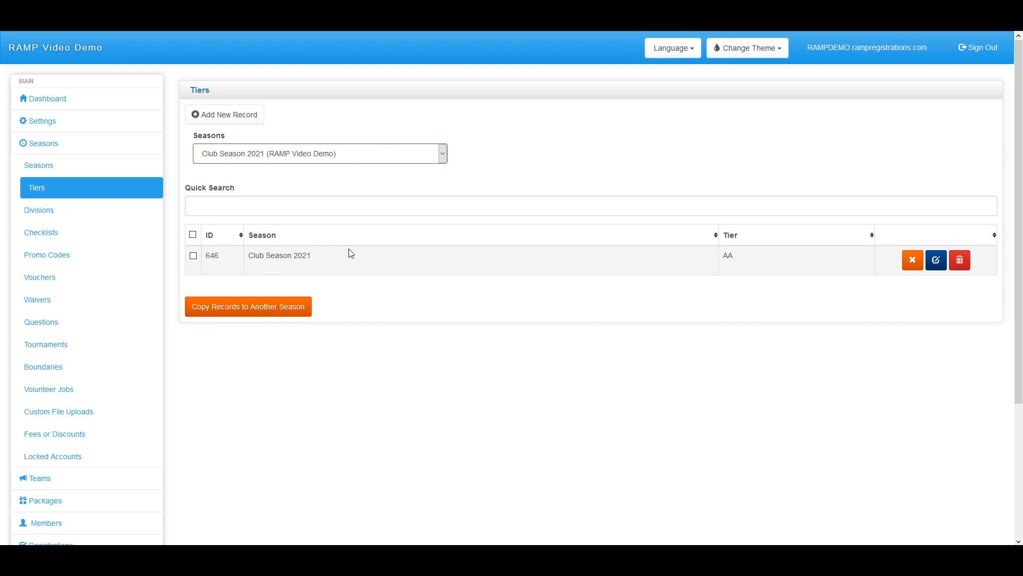
pyautogui.click(937, 259)
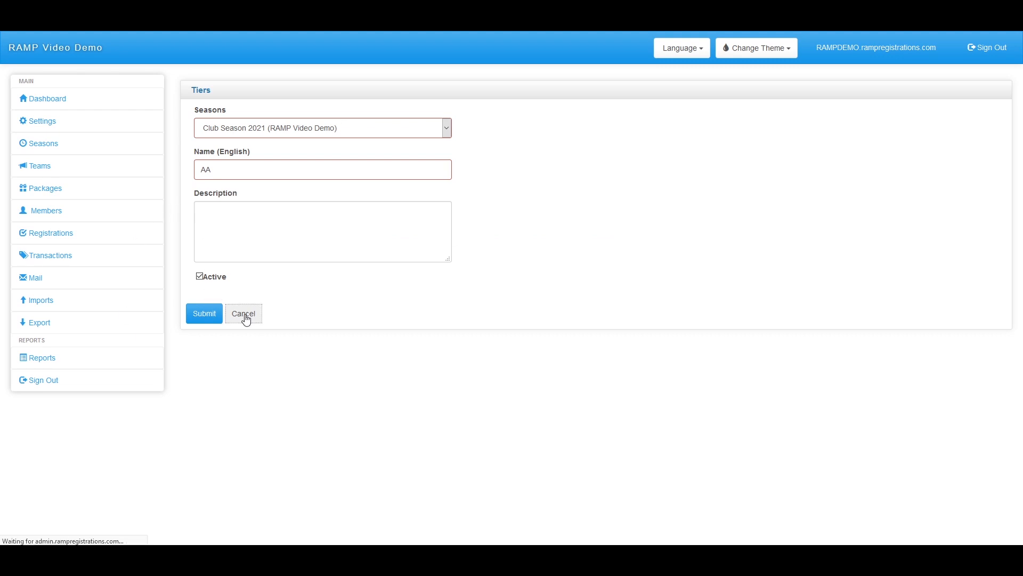
pyautogui.click(244, 314)
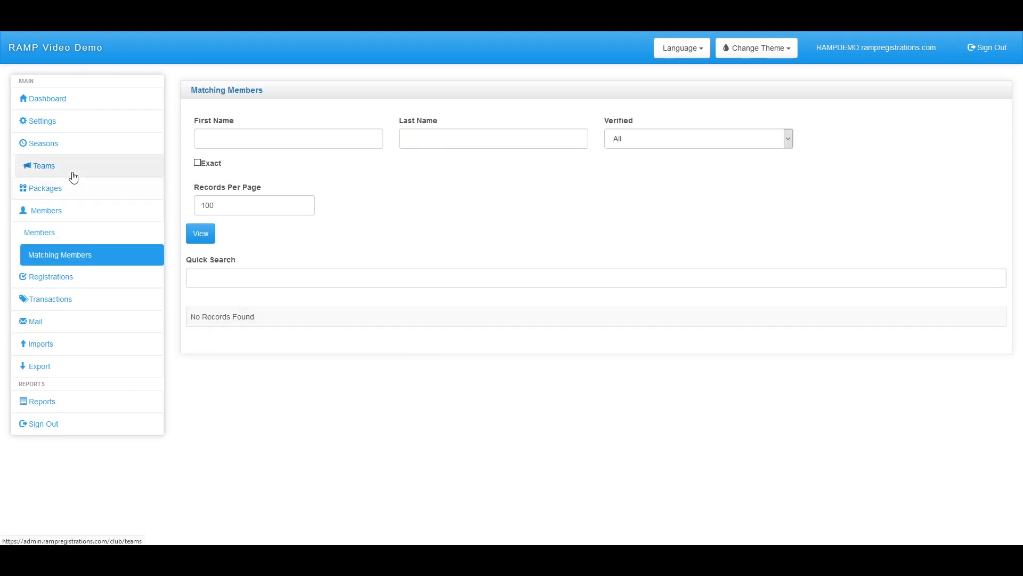
# Abandon a new tier form, return to the Tiers list, then show the season's divisions
pyautogui.click(59, 149)
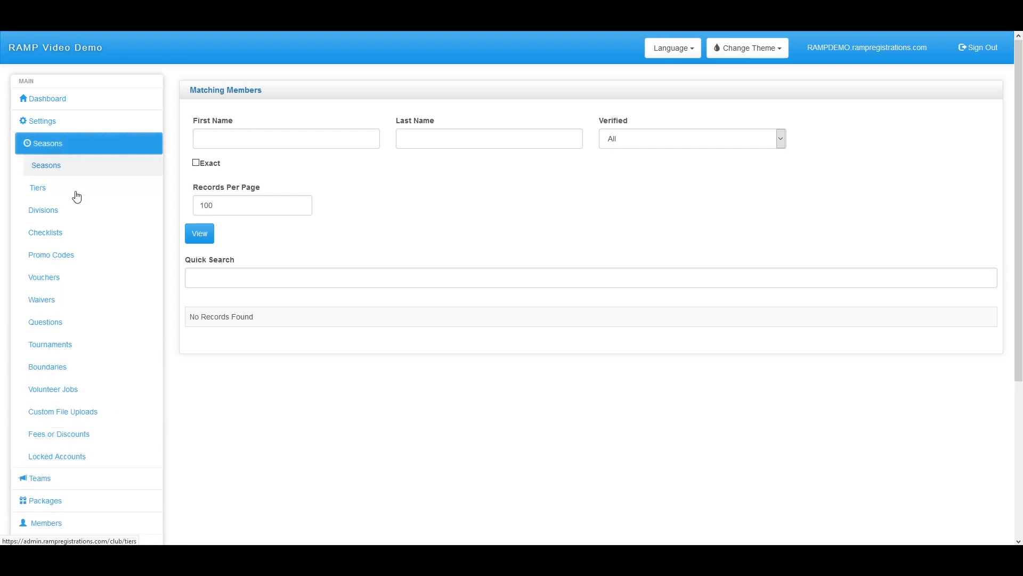
pyautogui.click(76, 192)
pyautogui.click(259, 117)
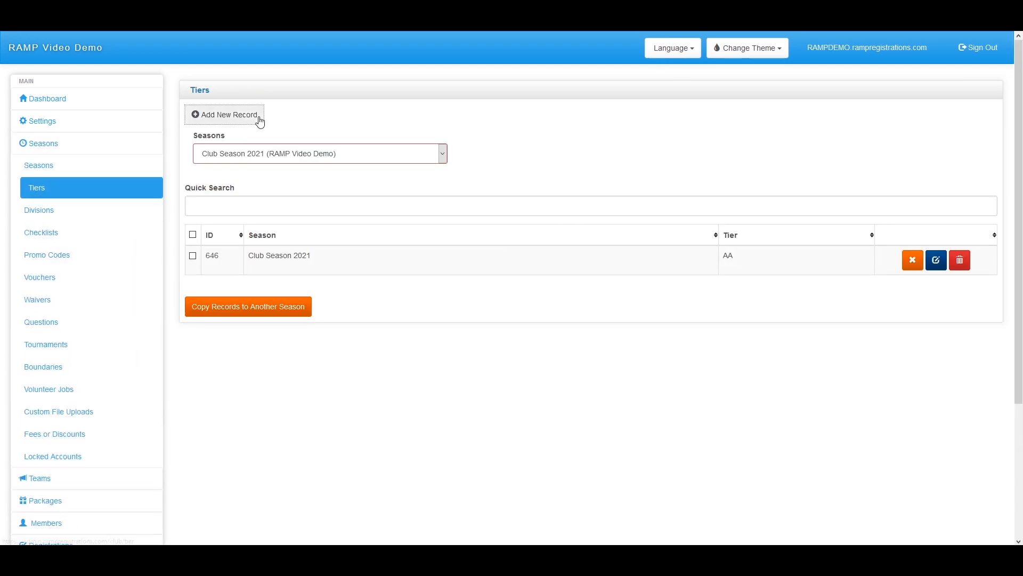
pyautogui.click(290, 172)
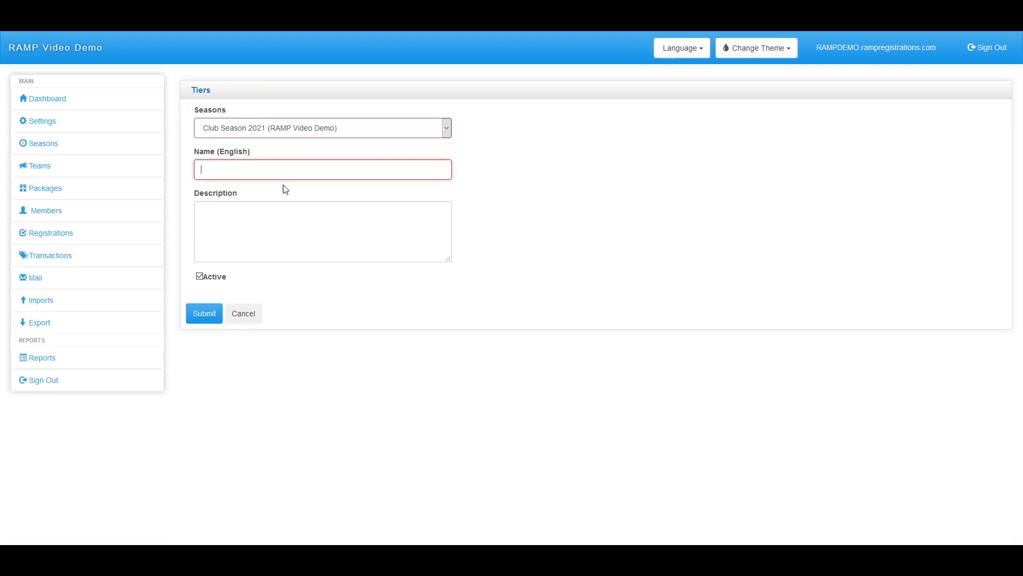
pyautogui.click(247, 320)
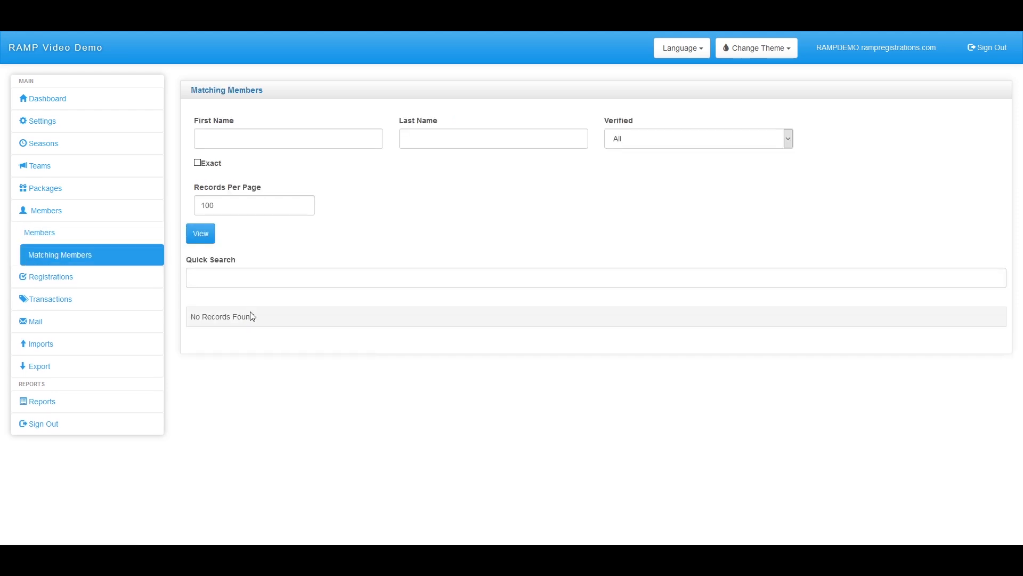
pyautogui.click(38, 142)
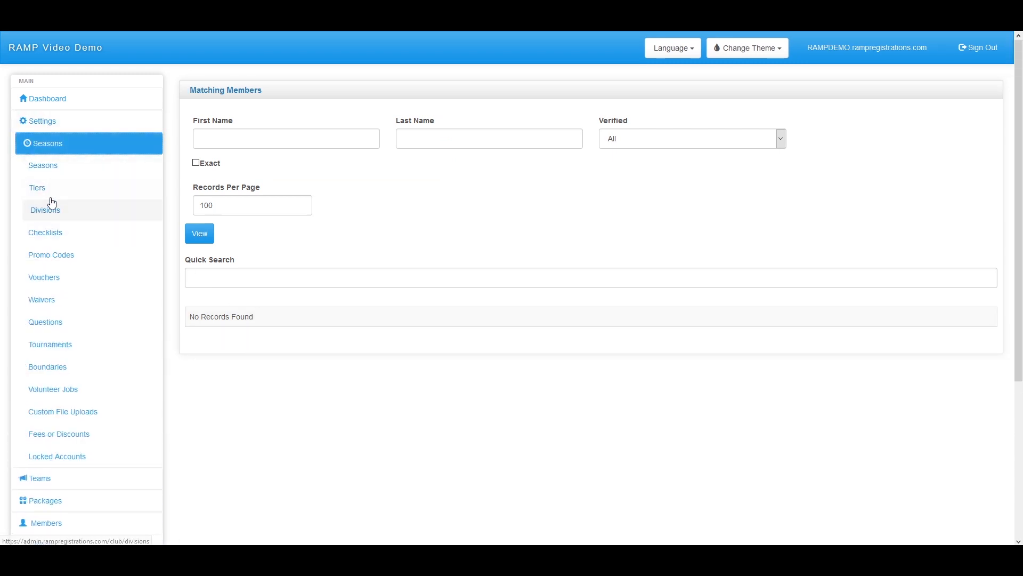
pyautogui.click(50, 195)
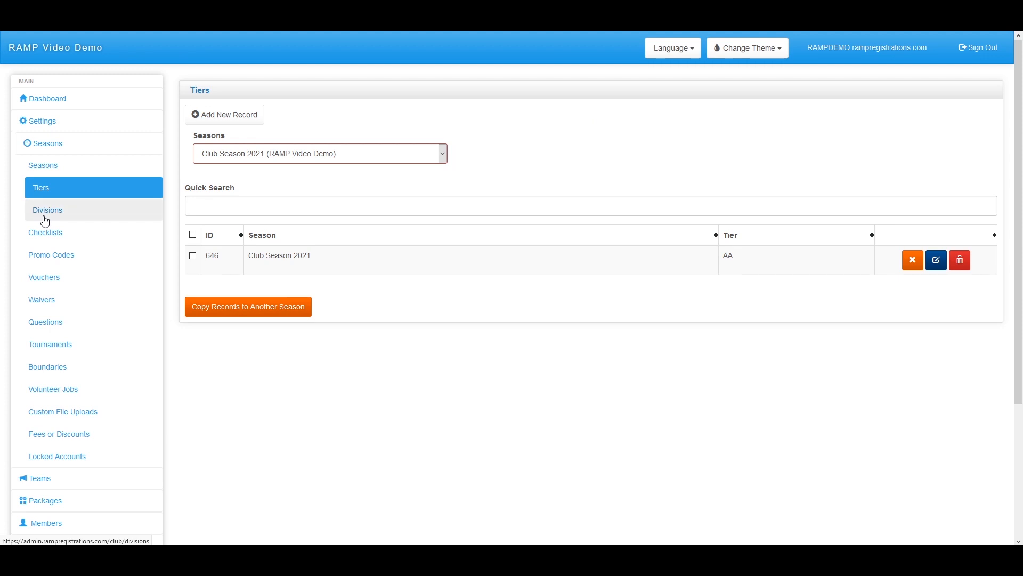
pyautogui.click(914, 264)
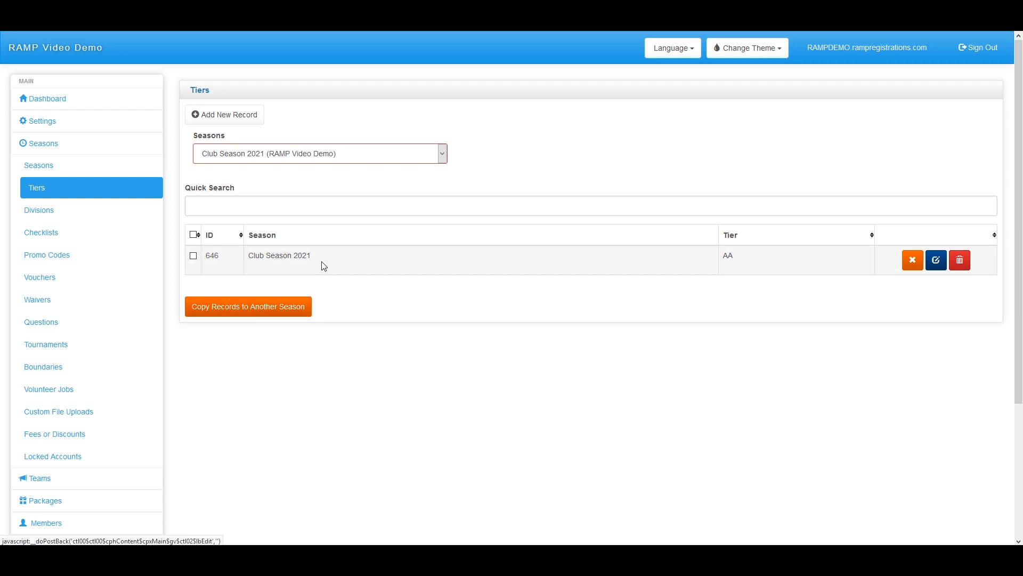
pyautogui.click(57, 212)
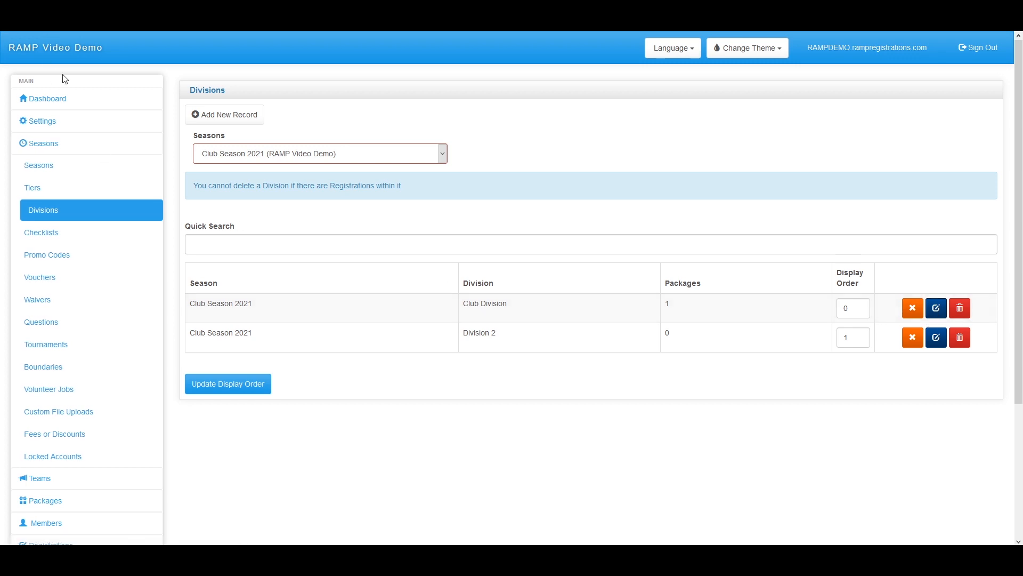
# Open Club Season 2021 for editing and enable its volunteer module
pyautogui.click(62, 123)
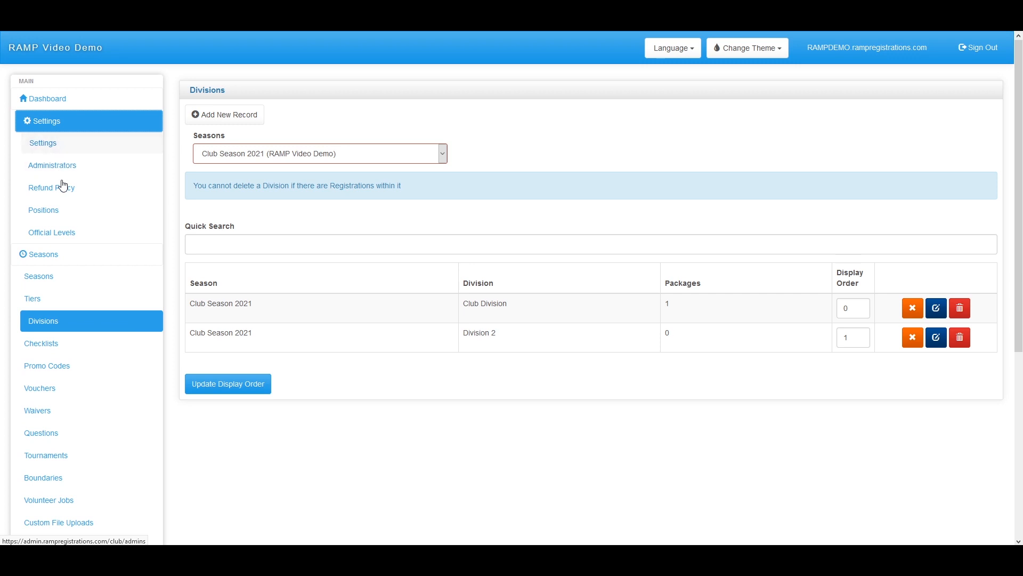
pyautogui.click(55, 276)
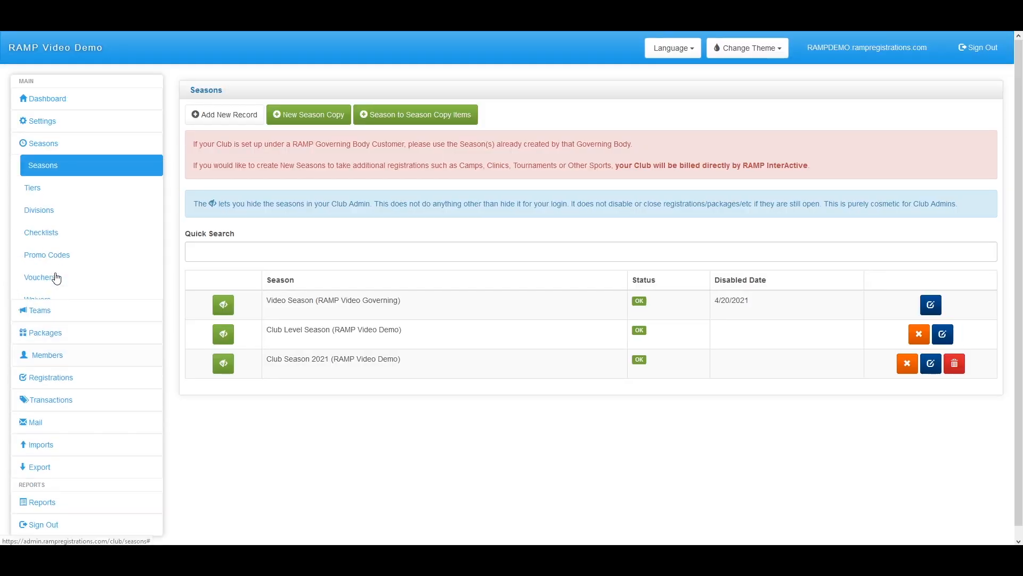
pyautogui.click(934, 370)
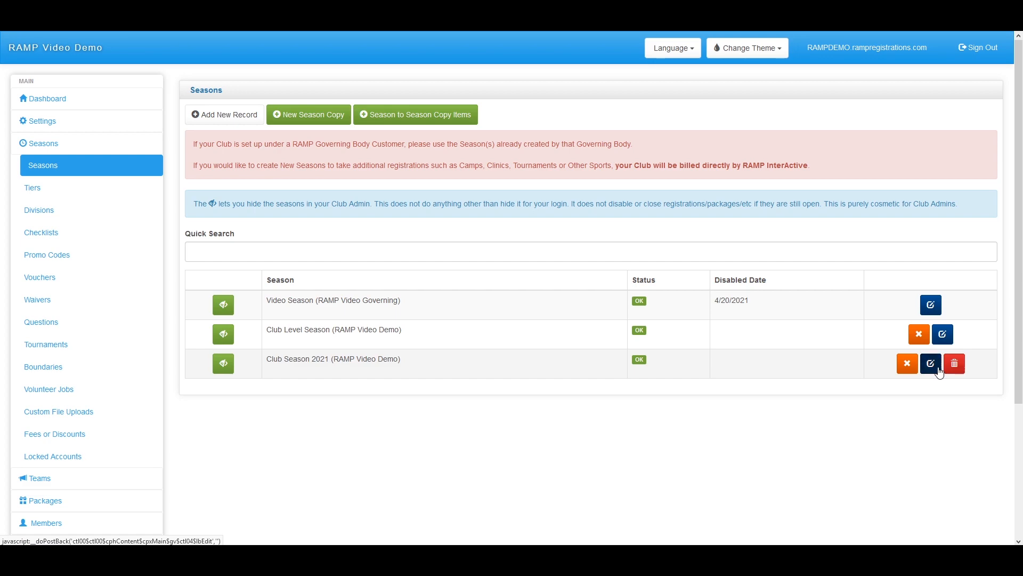
pyautogui.scroll(-9, 507, 397)
pyautogui.click(481, 198)
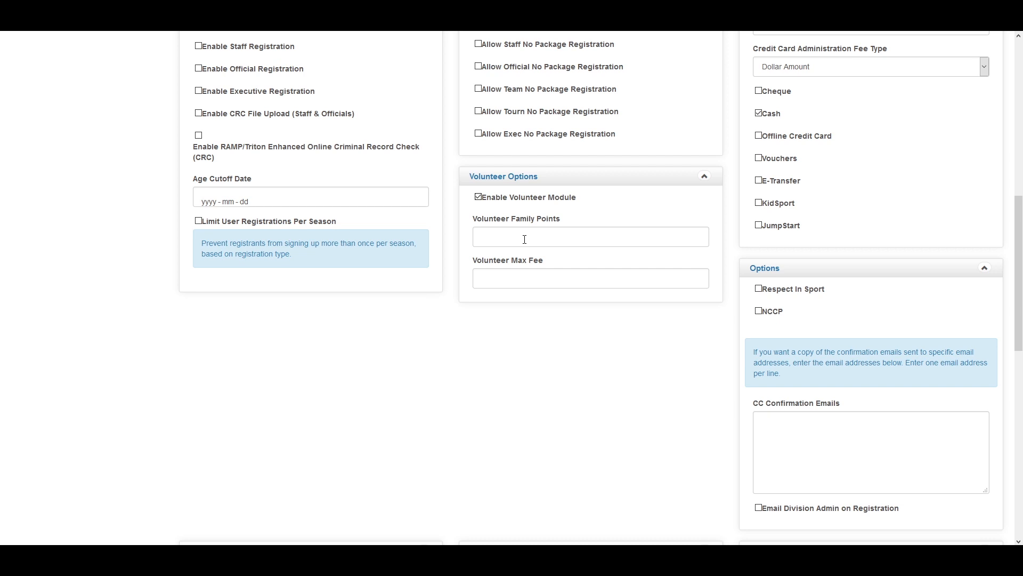
# Set volunteer family points to 10 and volunteer max fee to 100, then save the season
pyautogui.click(524, 240)
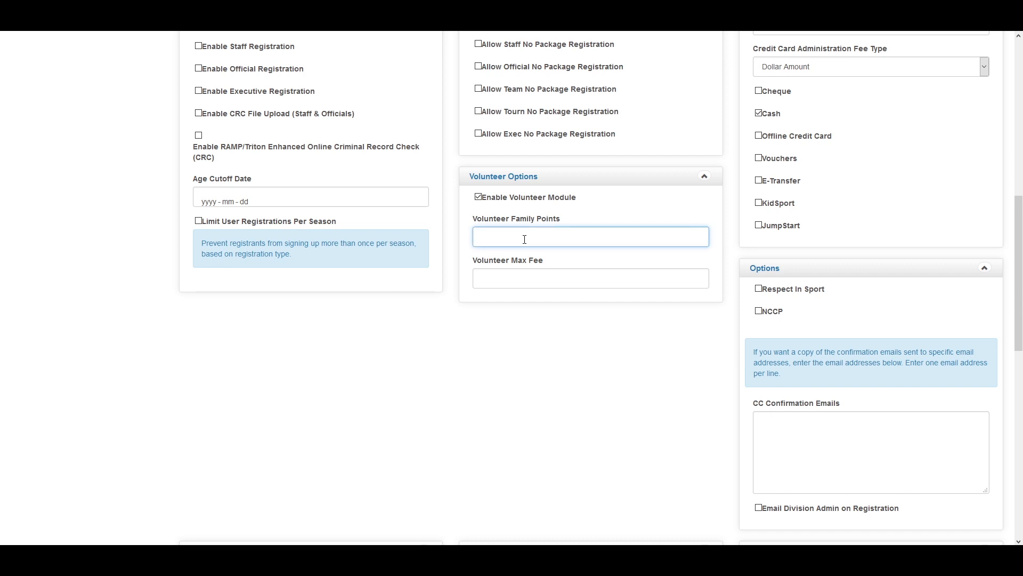
pyautogui.write('10')
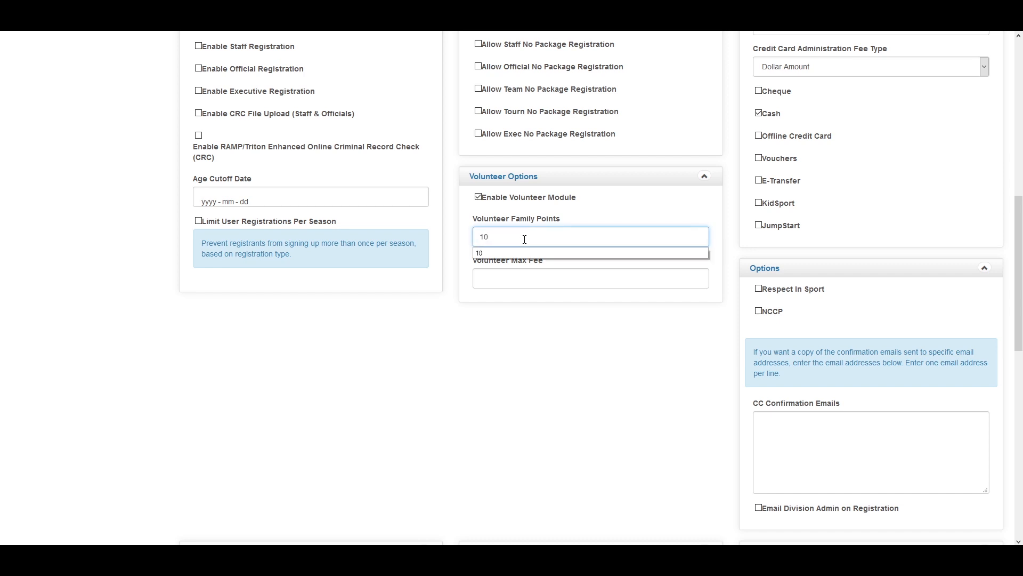
pyautogui.click(506, 322)
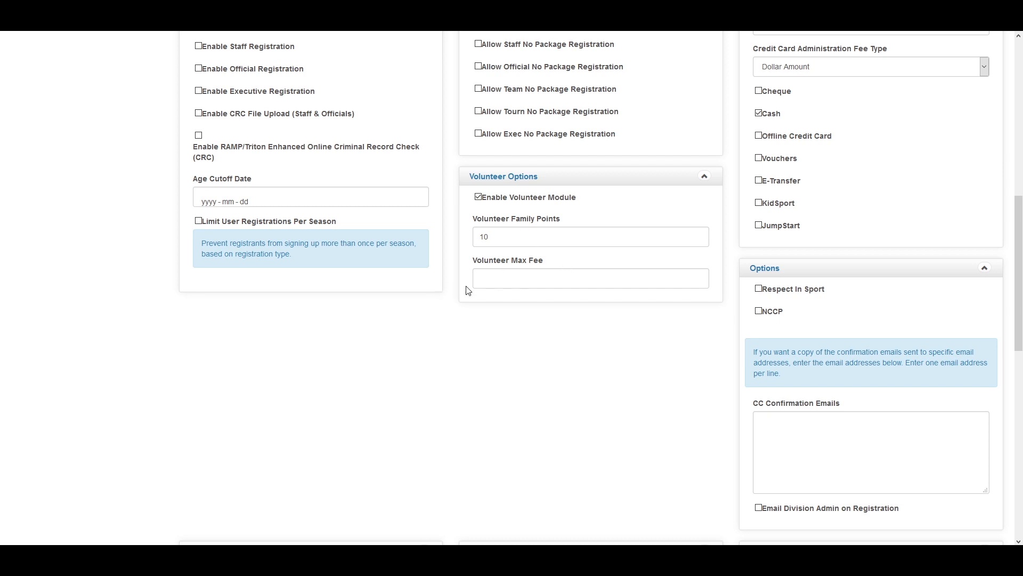
pyautogui.click(521, 287)
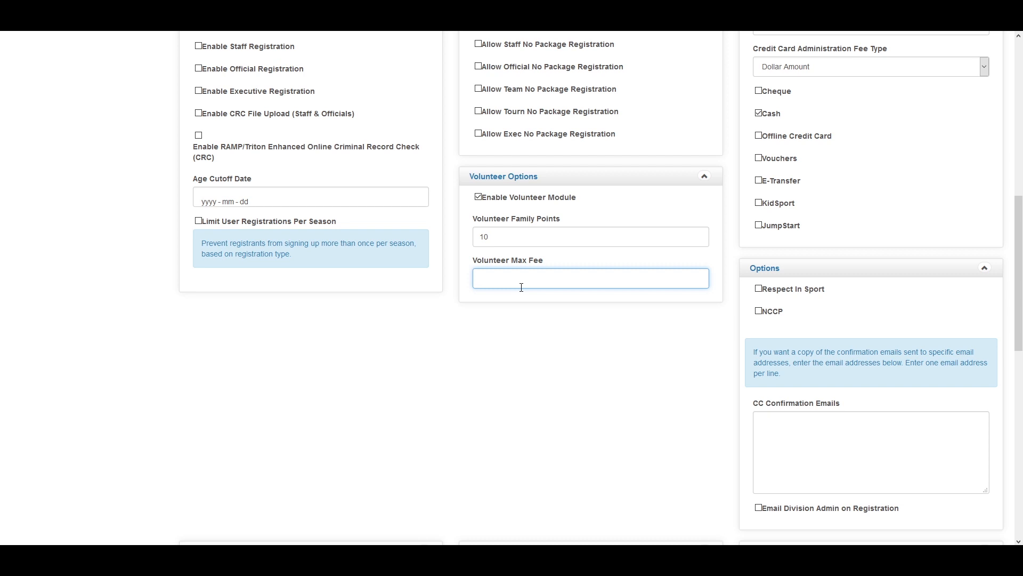
pyautogui.write('100')
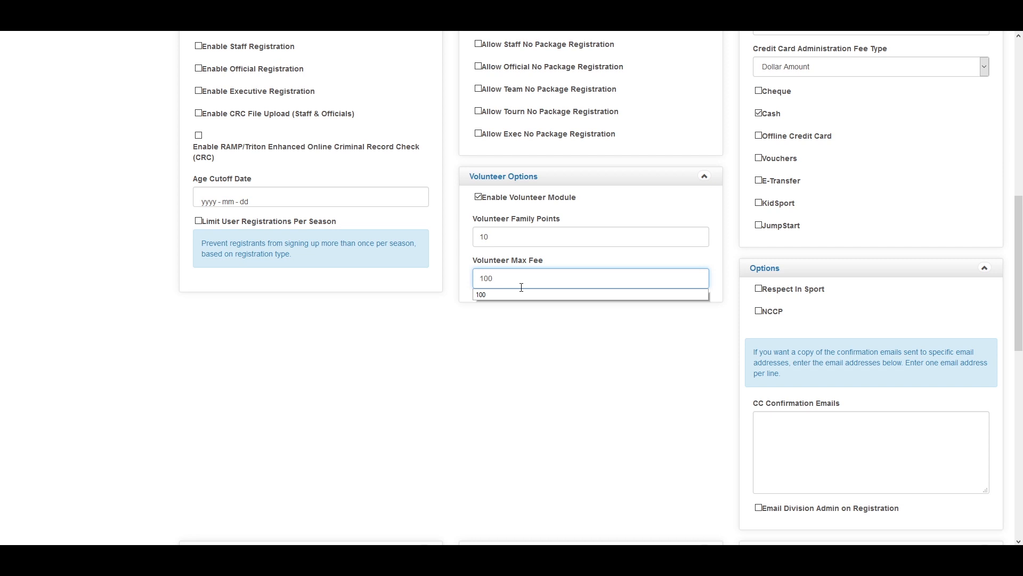
pyautogui.click(552, 317)
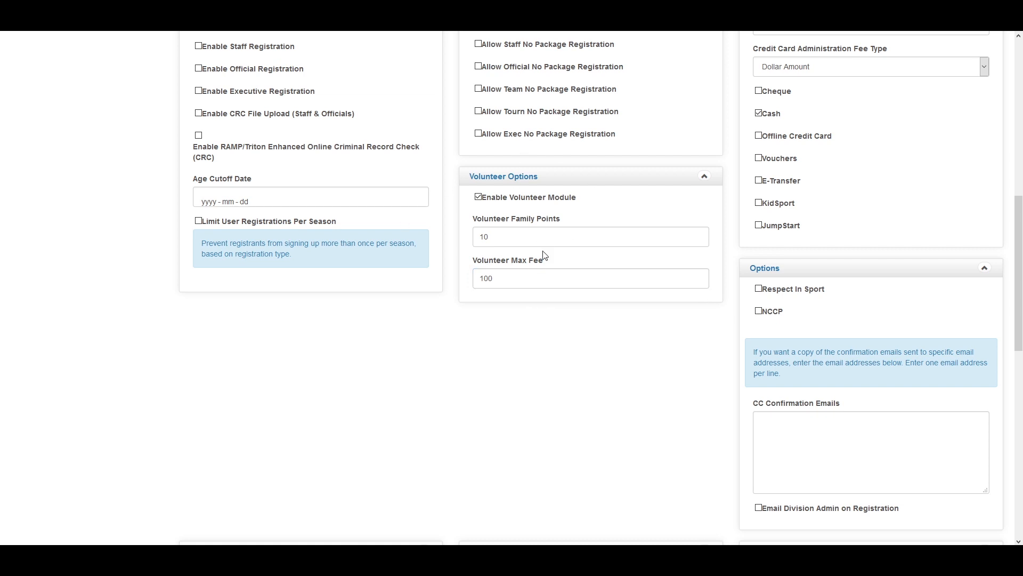
pyautogui.scroll(1, 487, 263)
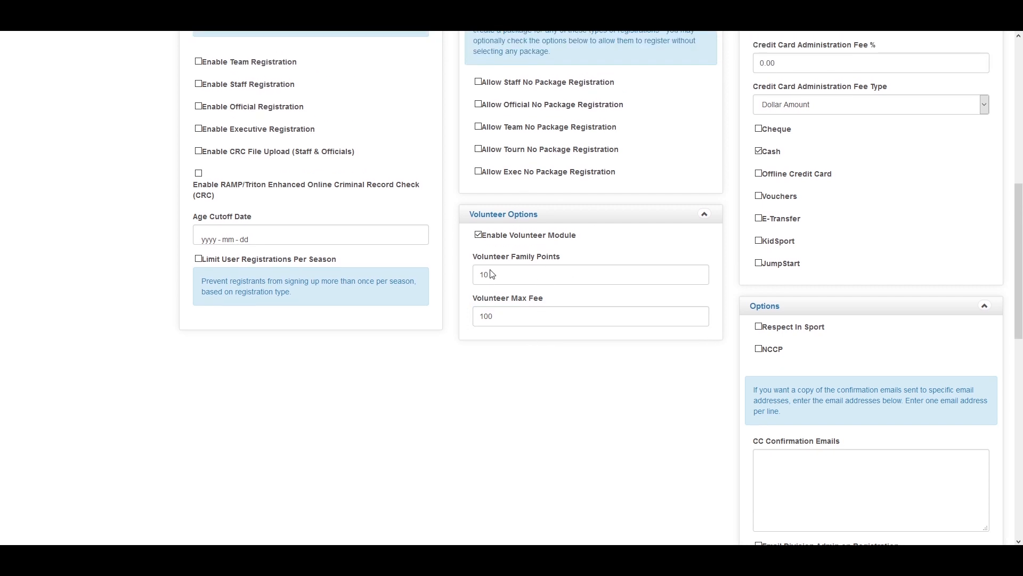
pyautogui.scroll(8, 487, 263)
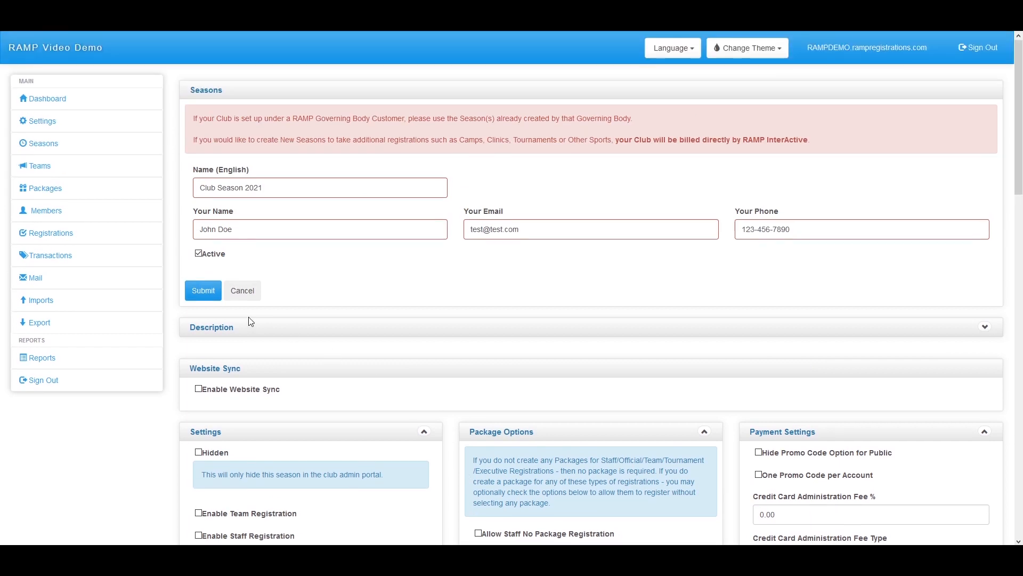
pyautogui.click(203, 290)
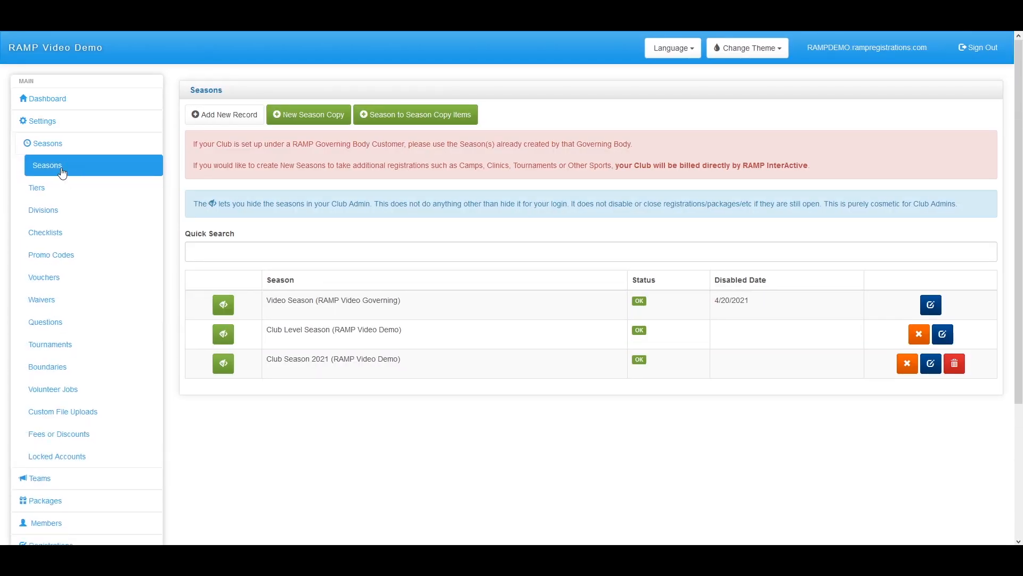
# Reopen Club Division's edit form after confirming Club Season 2021 is the selected season
pyautogui.click(66, 211)
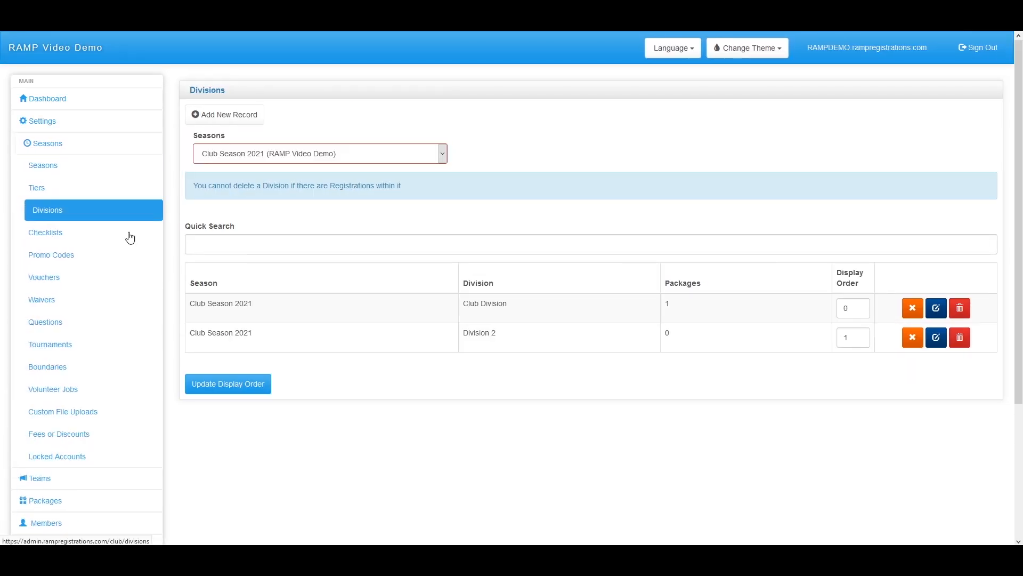
pyautogui.click(935, 308)
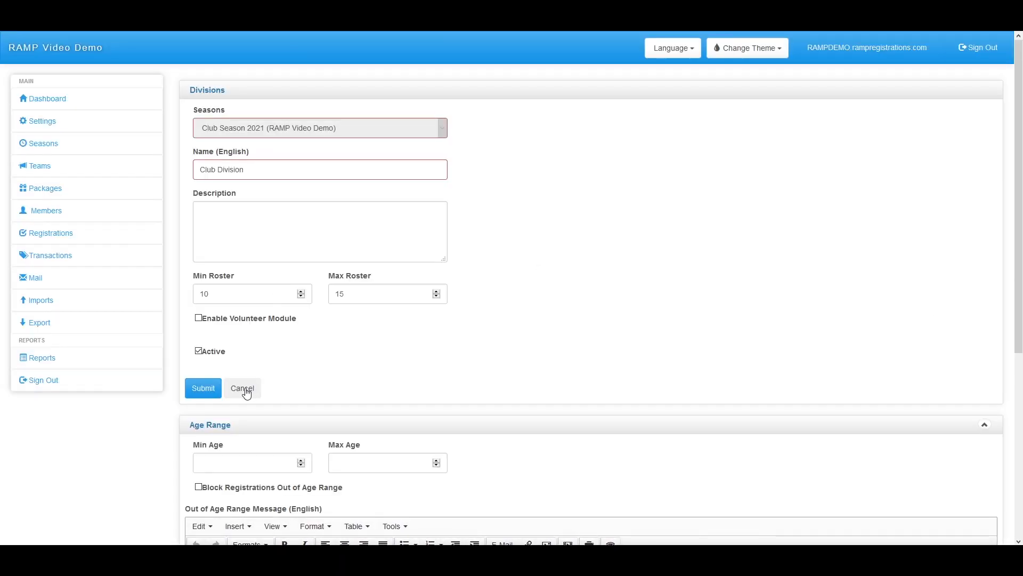
pyautogui.click(248, 392)
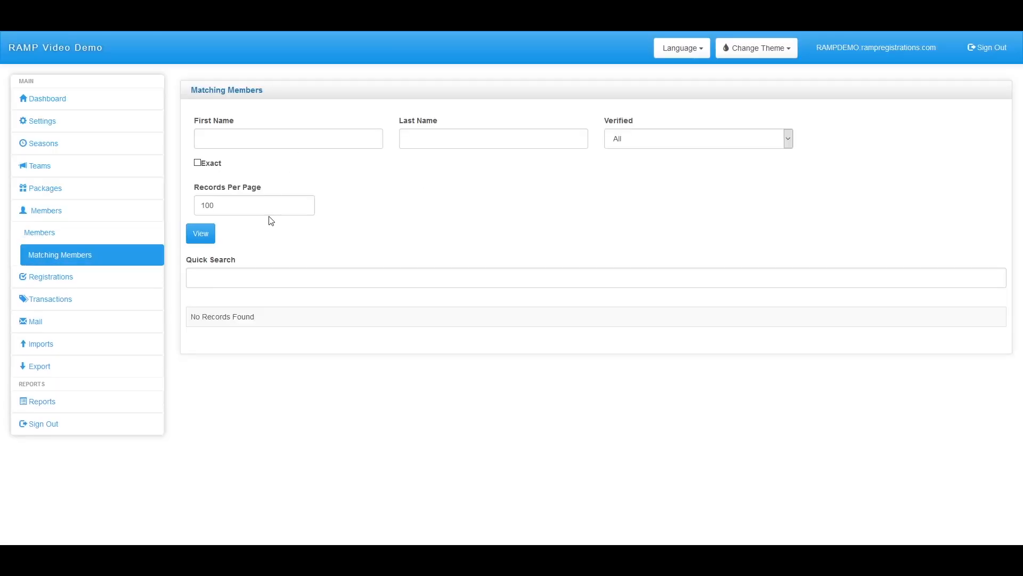
pyautogui.click(50, 144)
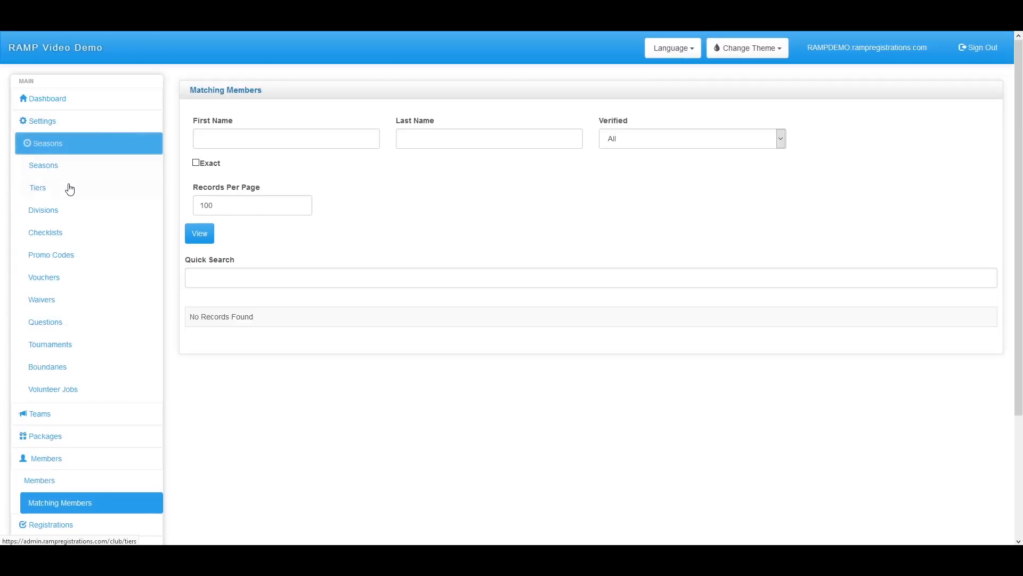
pyautogui.click(58, 211)
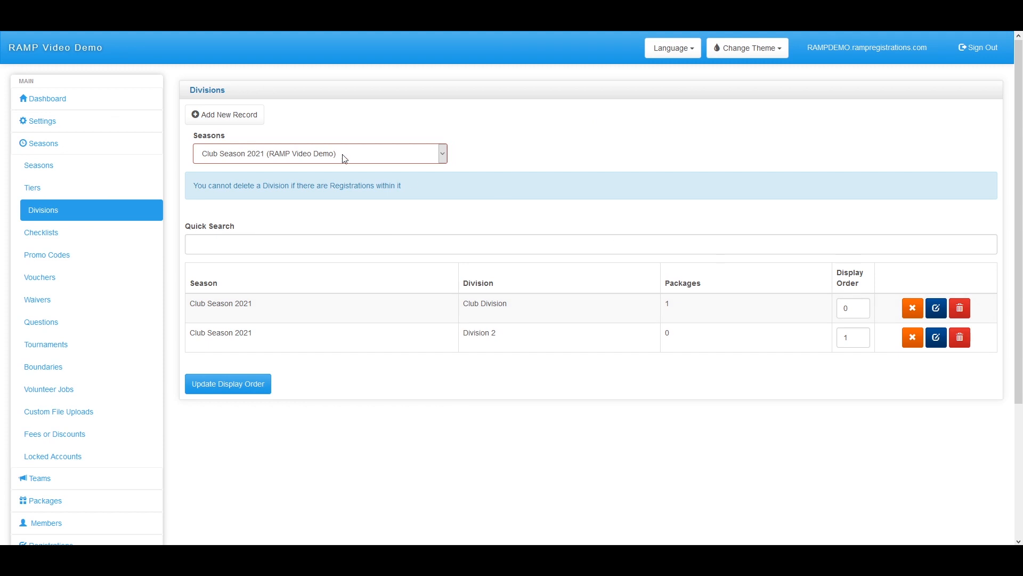
pyautogui.click(344, 158)
pyautogui.click(332, 209)
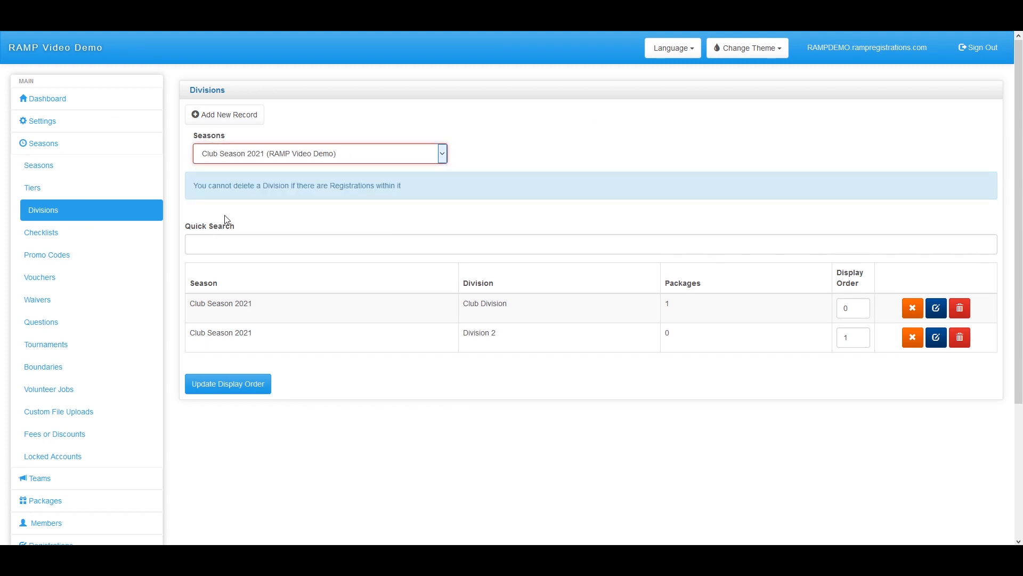
pyautogui.click(305, 169)
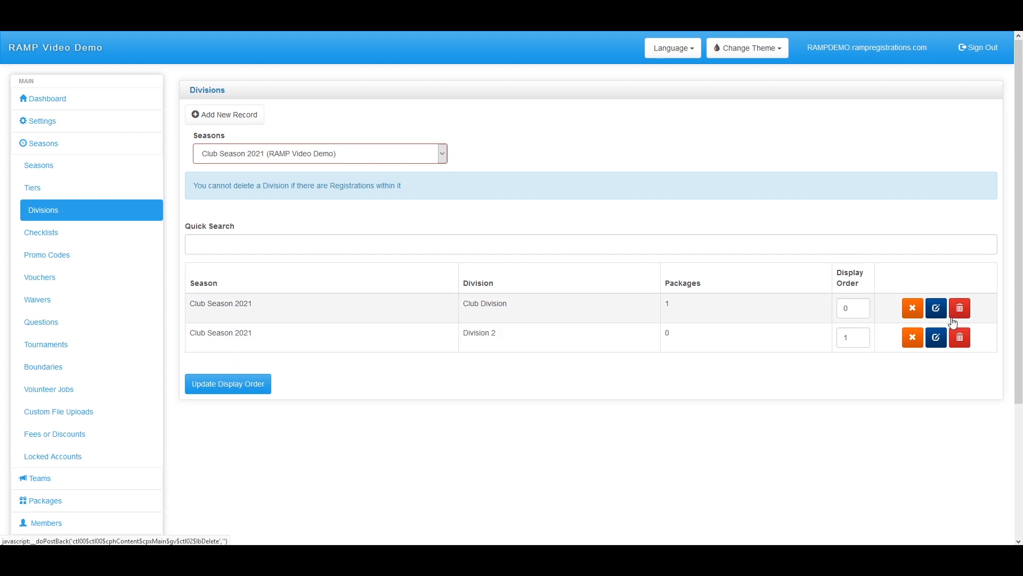
pyautogui.click(936, 309)
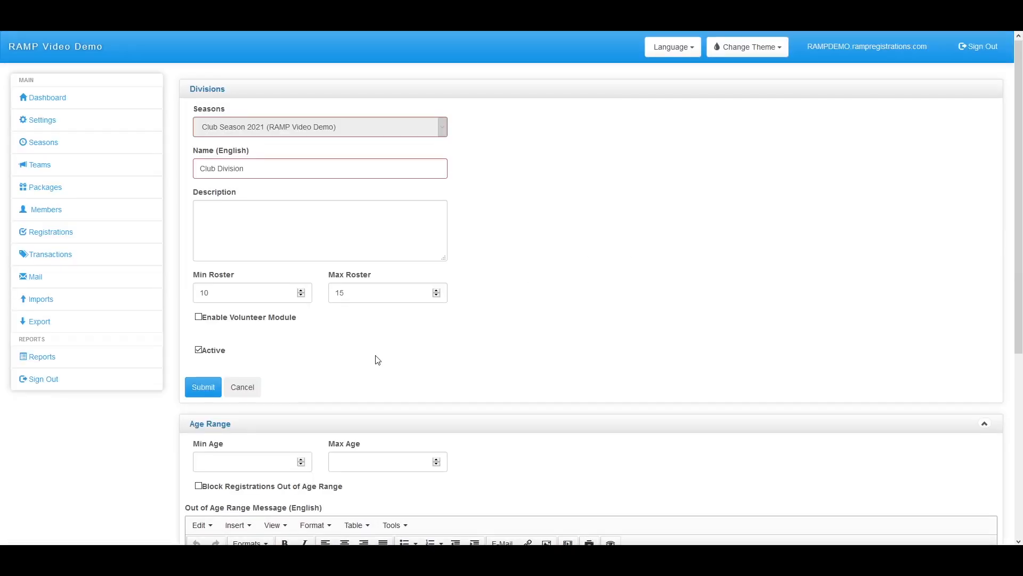
pyautogui.scroll(-2, 377, 361)
# Enable Club Division's volunteer module with opt-out fee 50 and 5 points required, and submit
pyautogui.click(198, 209)
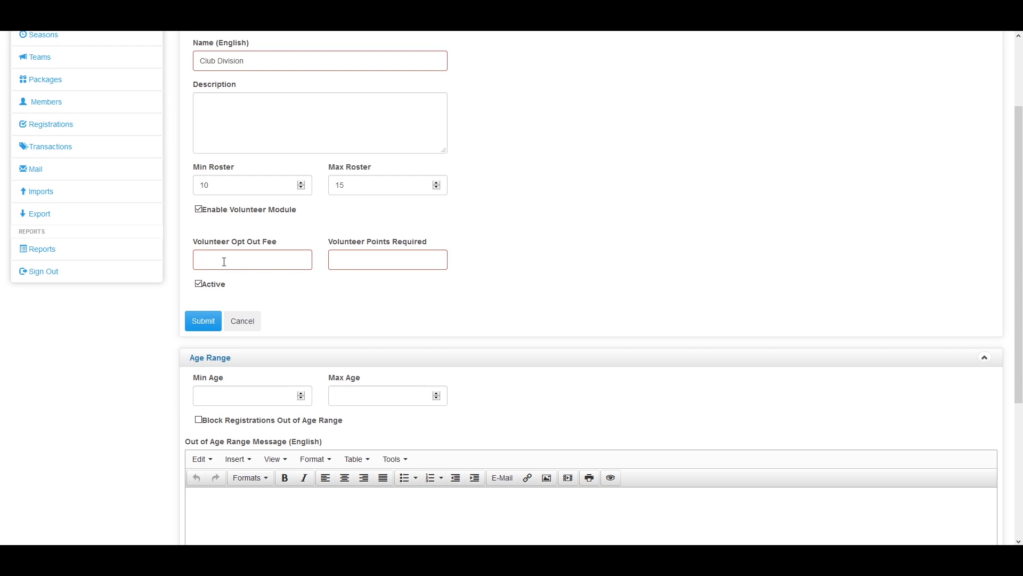
pyautogui.click(217, 259)
pyautogui.write('50')
pyautogui.click(351, 261)
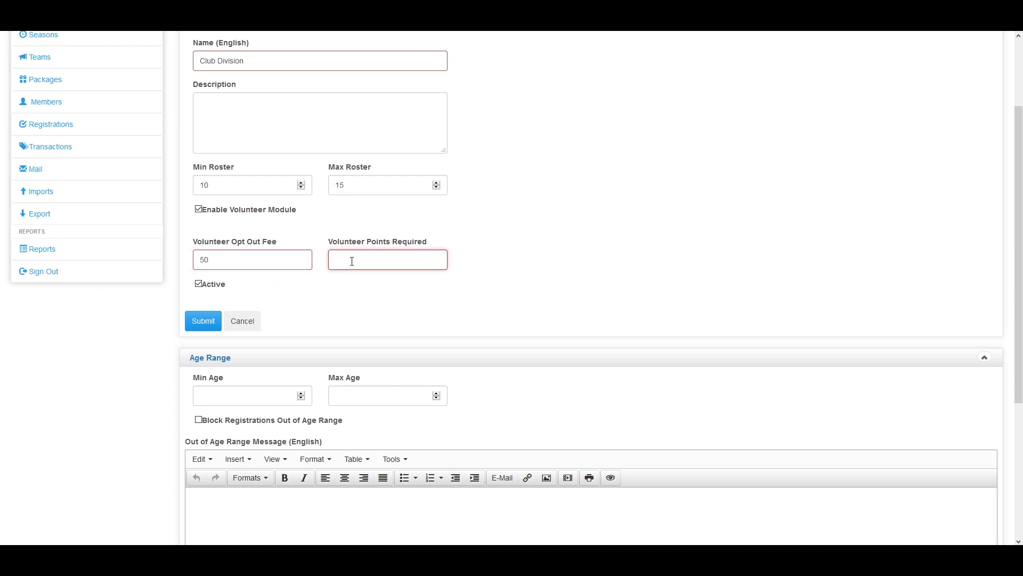
pyautogui.write('5')
pyautogui.scroll(3, 284, 457)
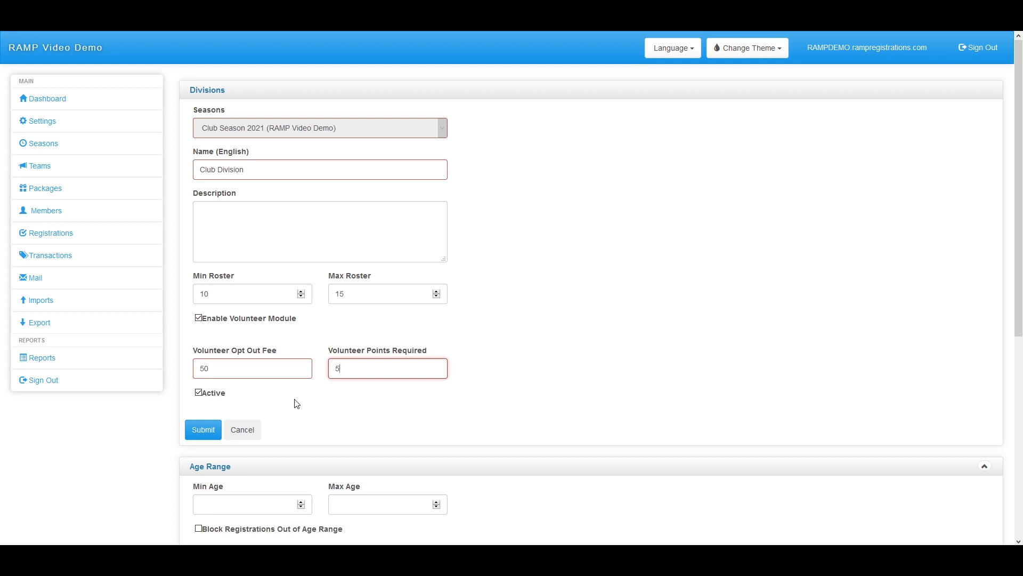
pyautogui.click(210, 429)
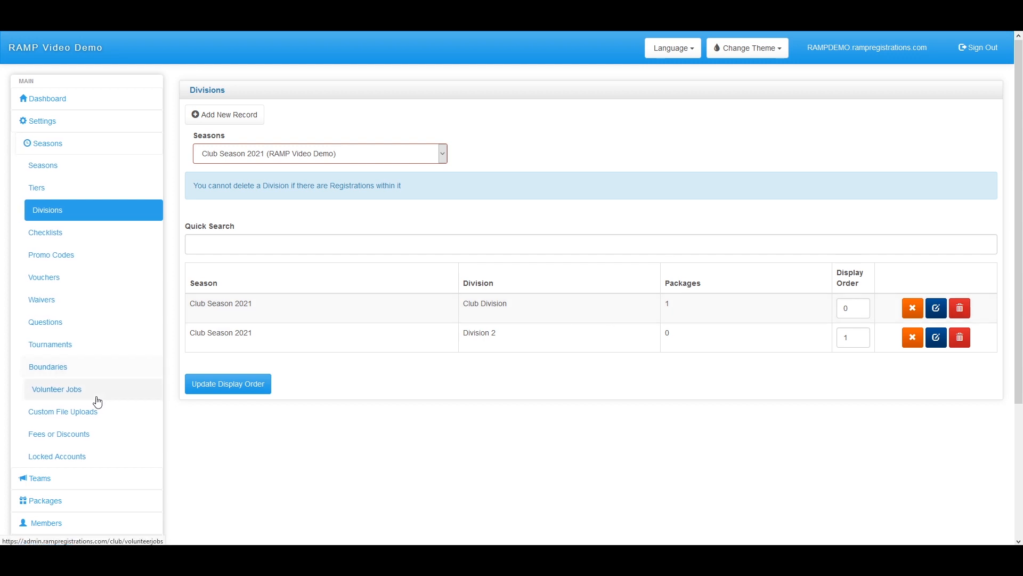
# Add a Division 2-only volunteer job 'Coach' worth 5 points with a maximum of 2
pyautogui.click(52, 396)
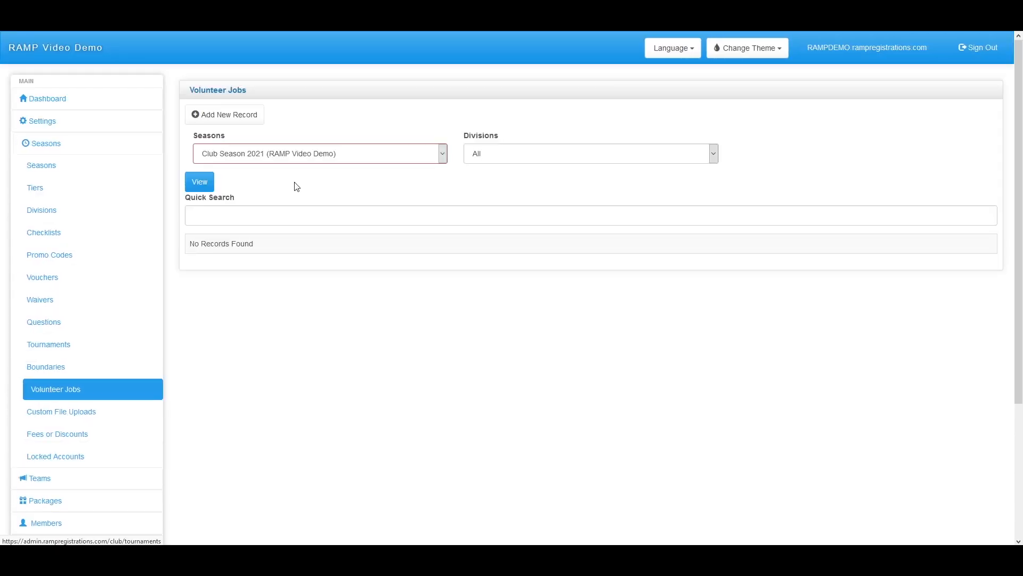
pyautogui.click(252, 115)
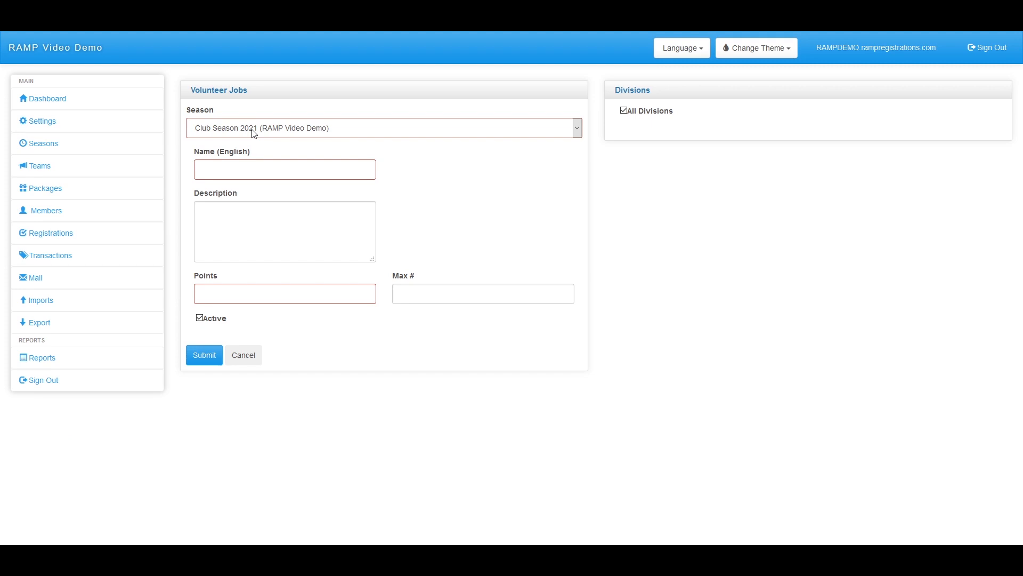
pyautogui.click(266, 166)
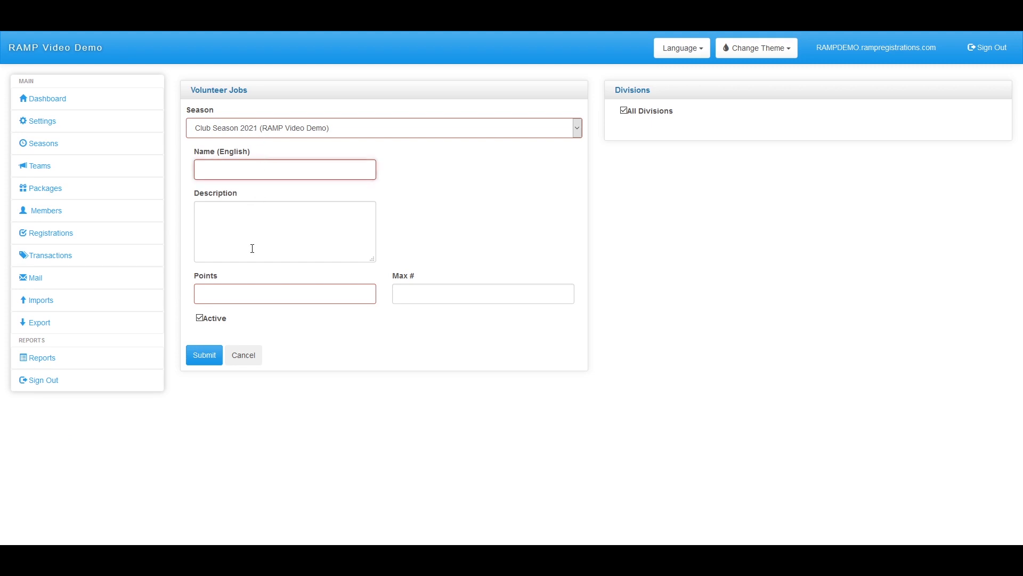
pyautogui.click(250, 293)
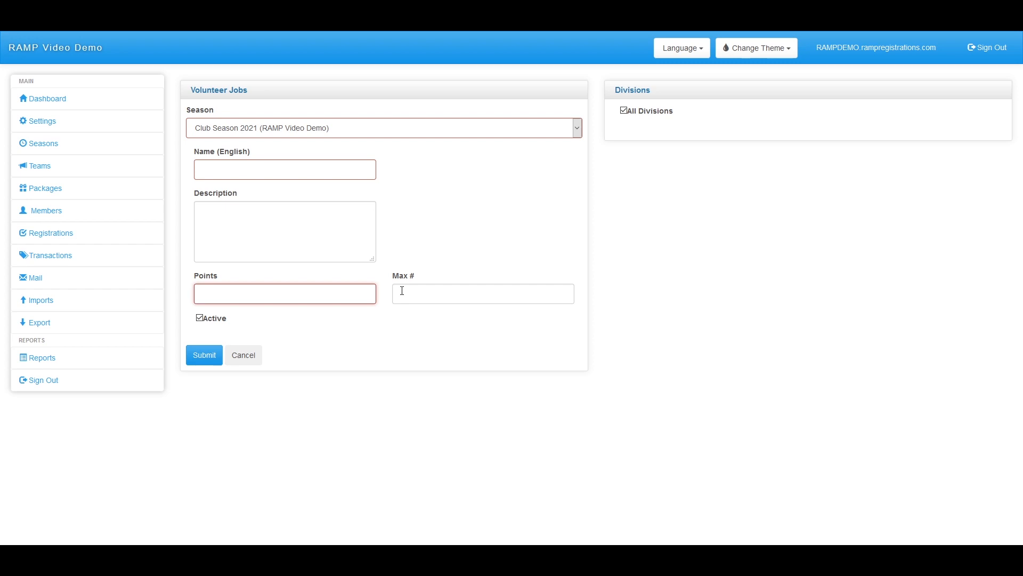
pyautogui.click(624, 110)
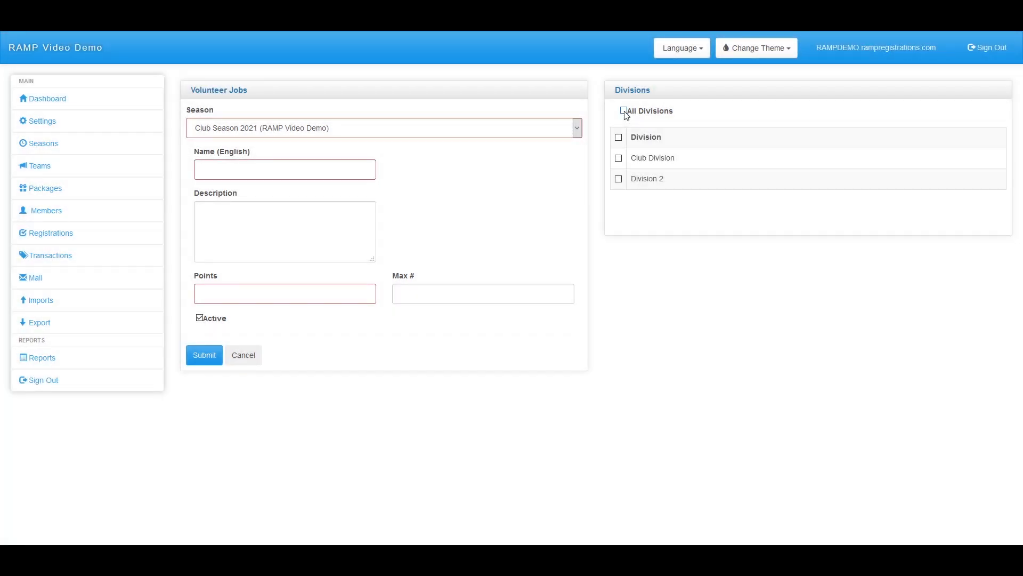
pyautogui.click(619, 179)
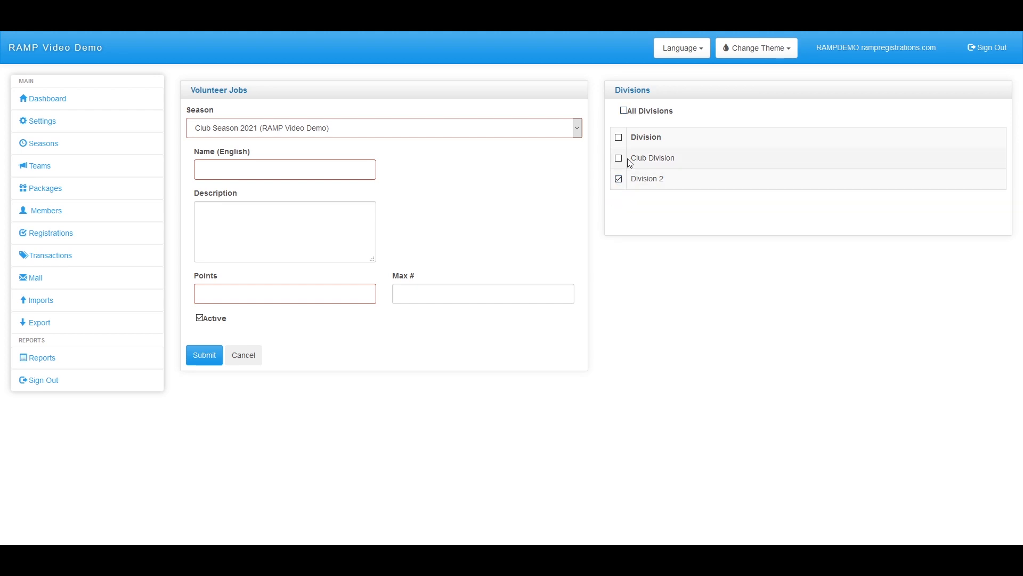
pyautogui.click(290, 173)
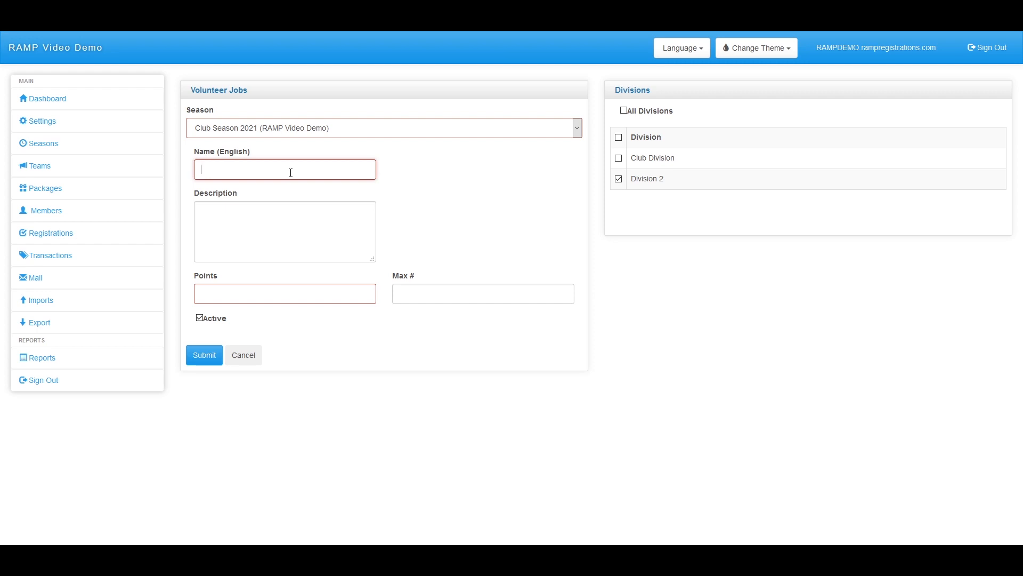
pyautogui.write('Coach')
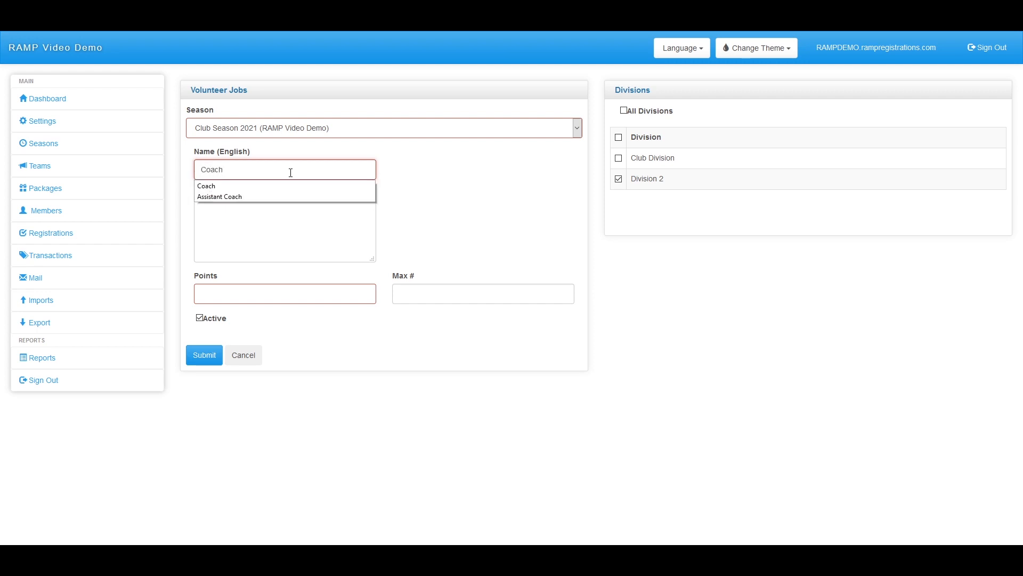
pyautogui.click(248, 290)
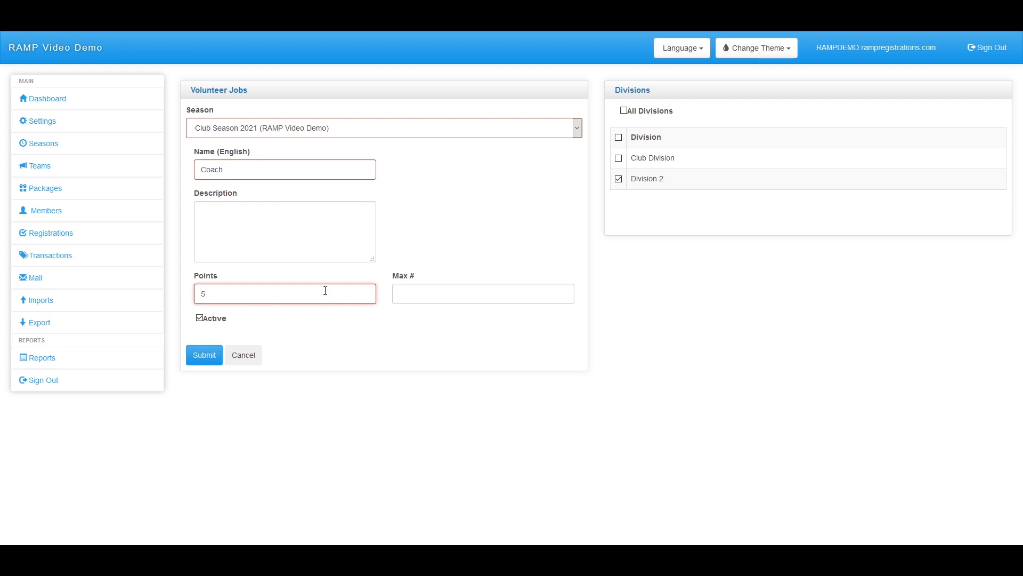
pyautogui.click(438, 298)
pyautogui.write('2')
pyautogui.click(212, 355)
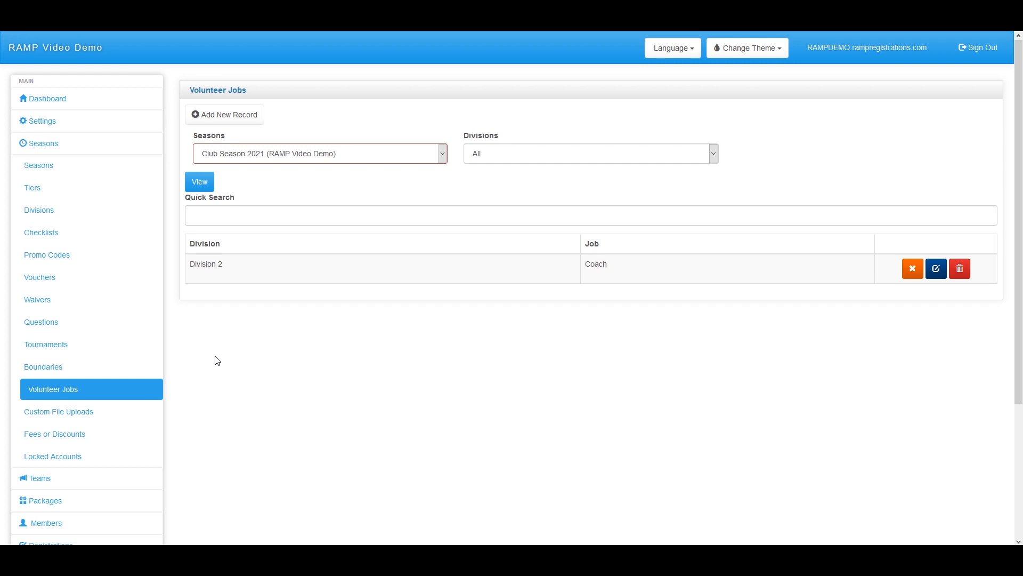
# Start a new administrator record with the Volunteer Administrator login type
pyautogui.click(66, 121)
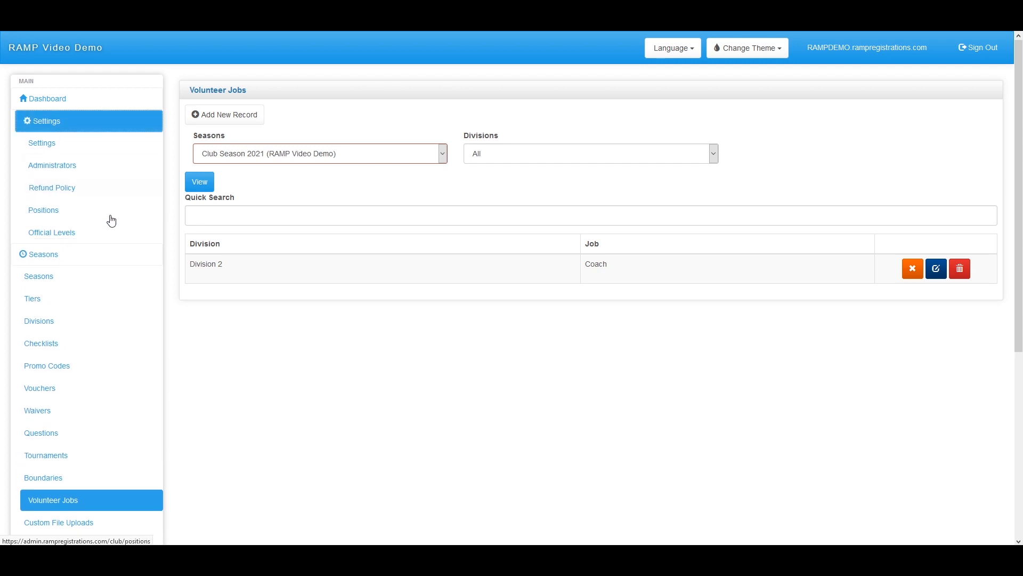
pyautogui.click(83, 168)
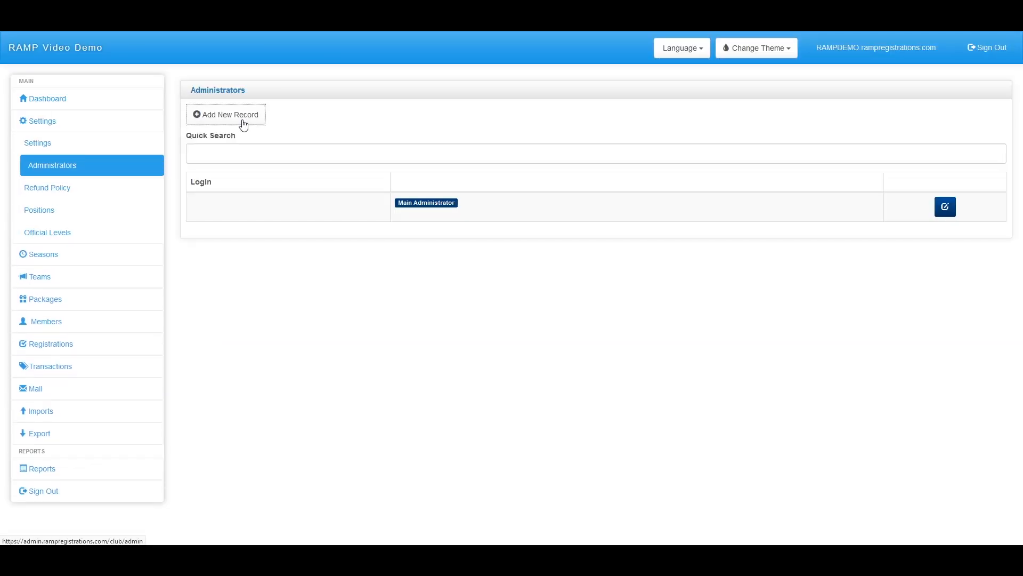
pyautogui.click(244, 124)
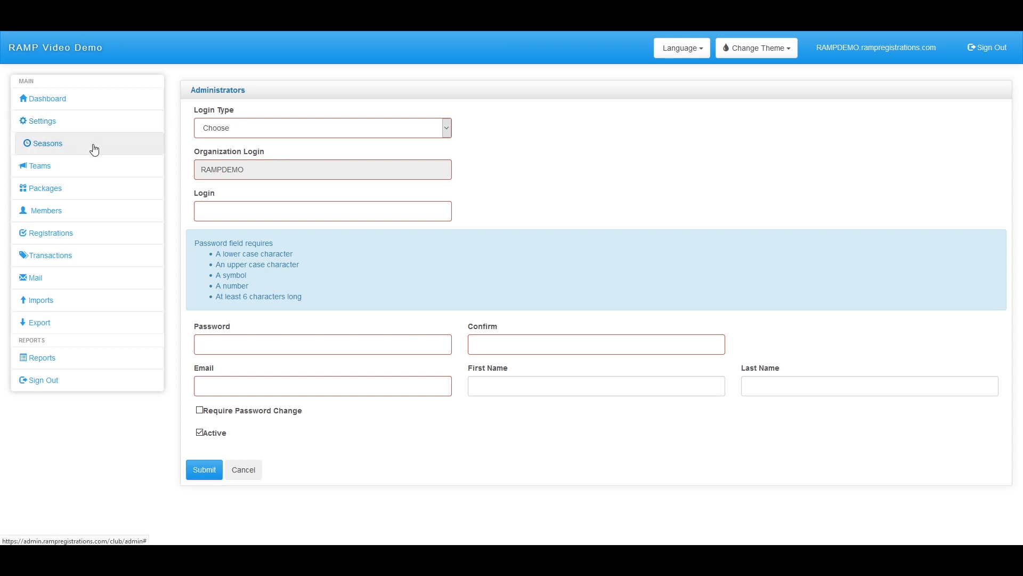
pyautogui.click(267, 130)
pyautogui.click(262, 212)
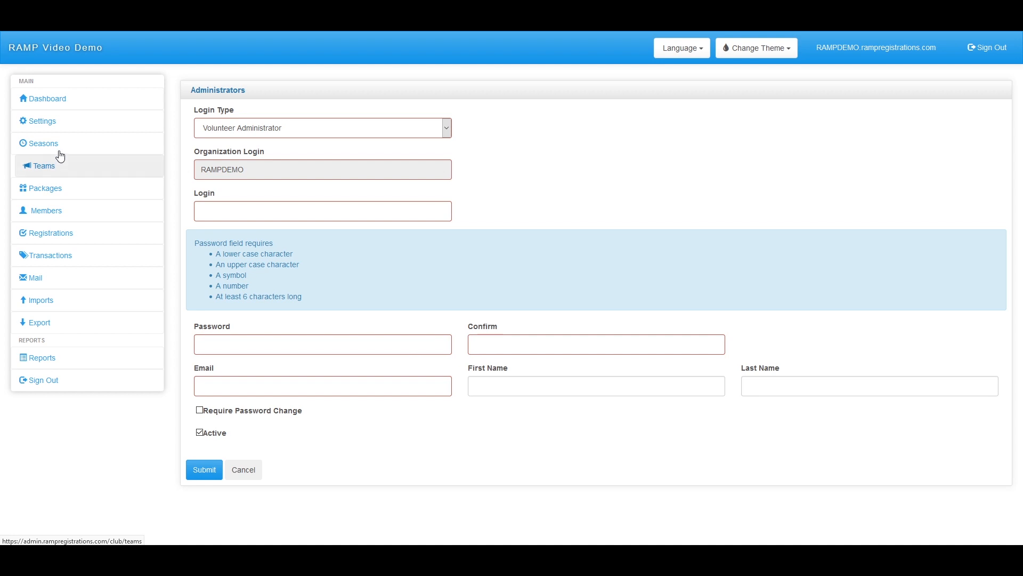
pyautogui.click(59, 150)
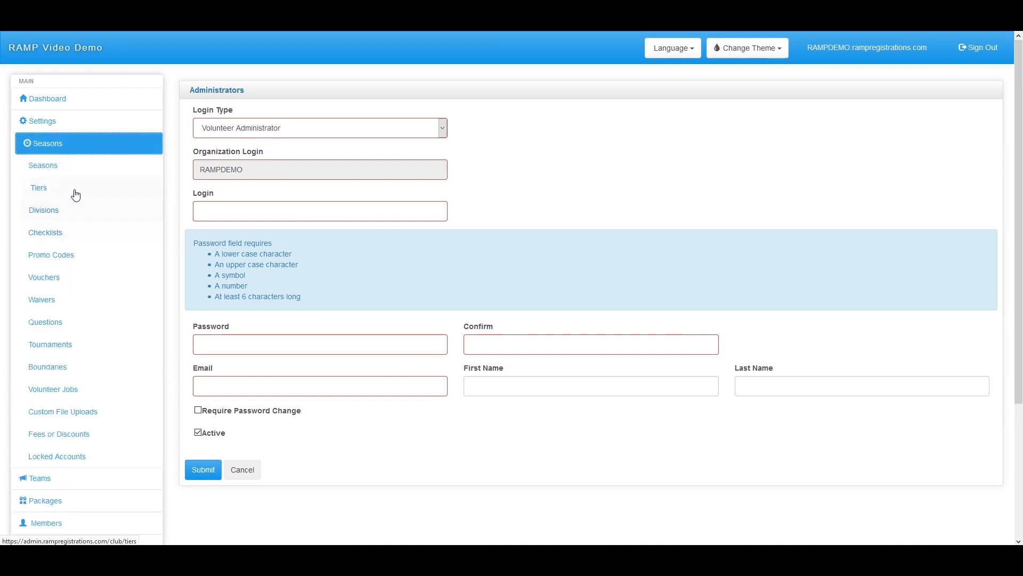
# Go to Seasons > Checklists and start a new checklist entry
pyautogui.click(80, 234)
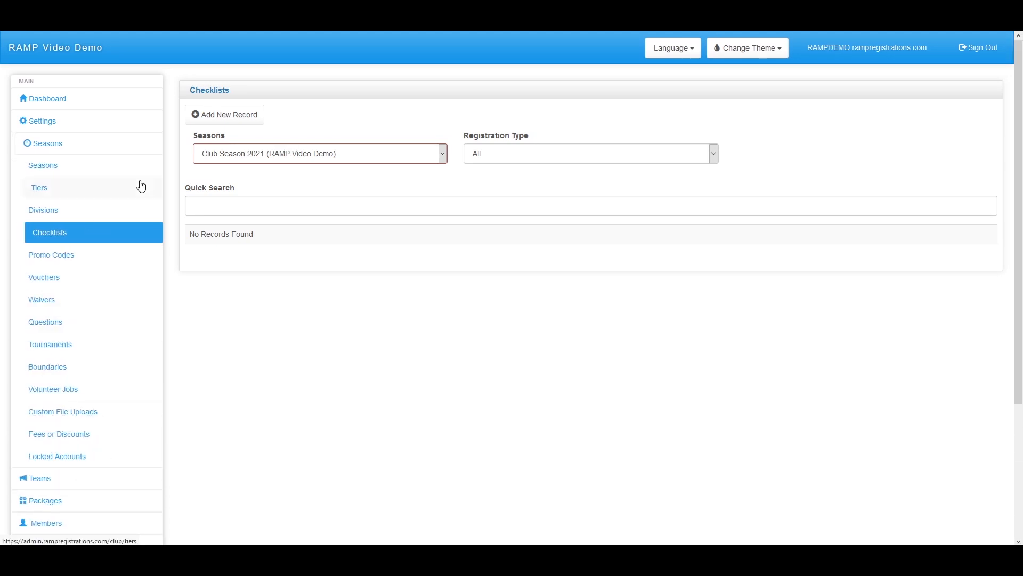
pyautogui.click(237, 114)
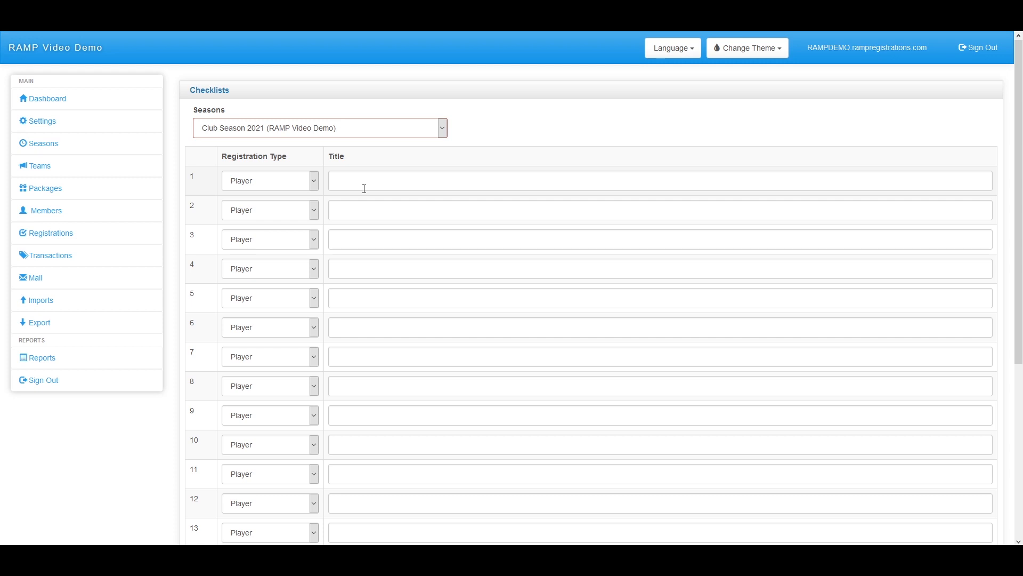
# Title checklist item 1 'Their favourite colour is blue'
pyautogui.click(407, 216)
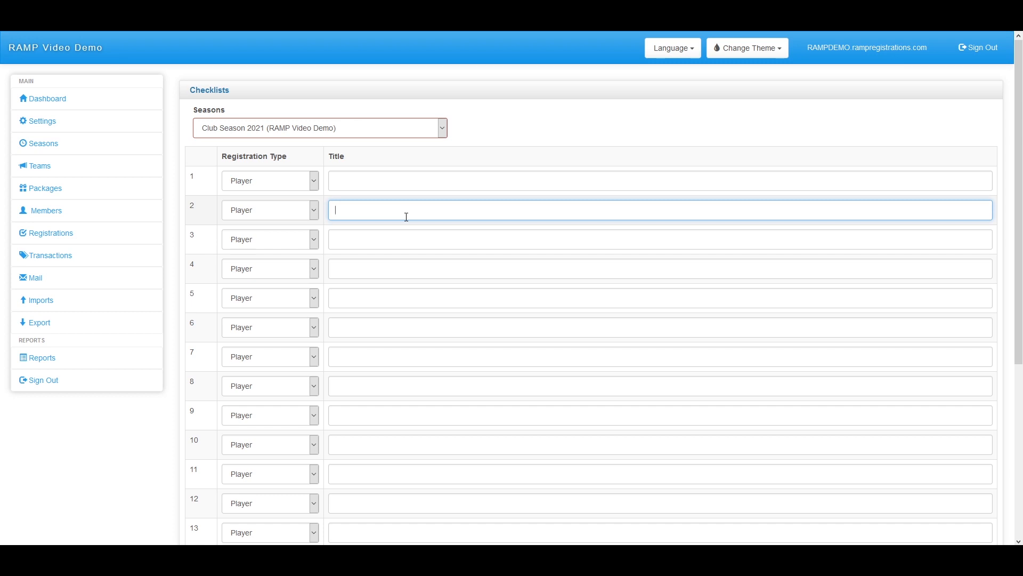
pyautogui.click(395, 181)
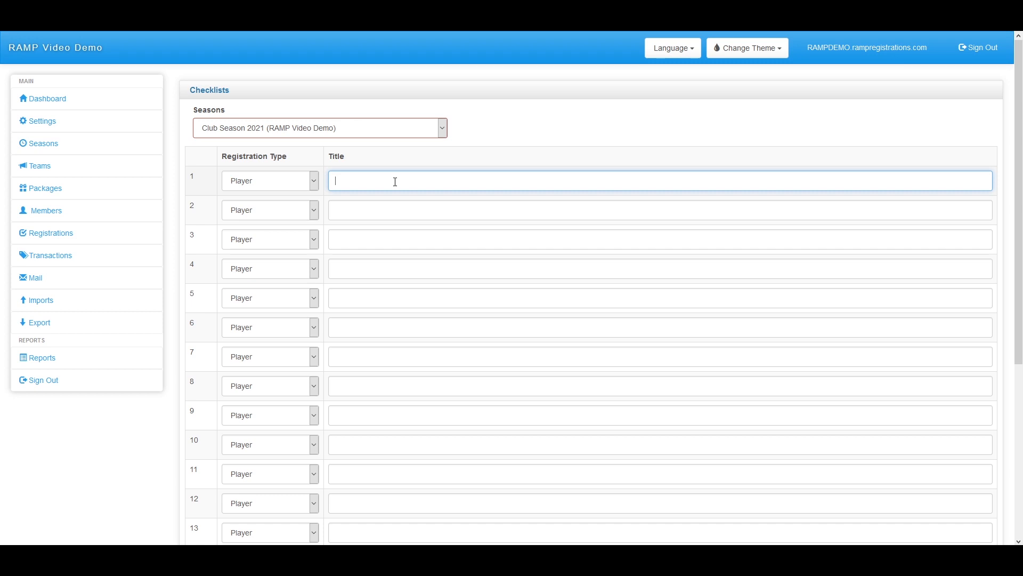
pyautogui.write('Their favourite colour is blue')
pyautogui.scroll(-2, 272, 213)
pyautogui.scroll(2, 280, 240)
# Keep Player as the item's registration type and submit the checklist
pyautogui.click(281, 212)
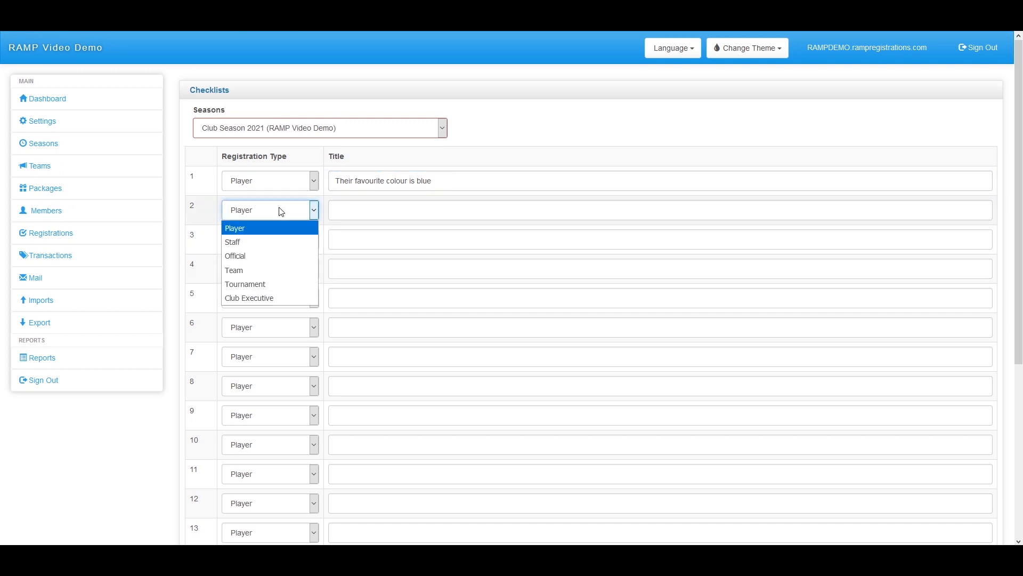
pyautogui.click(282, 211)
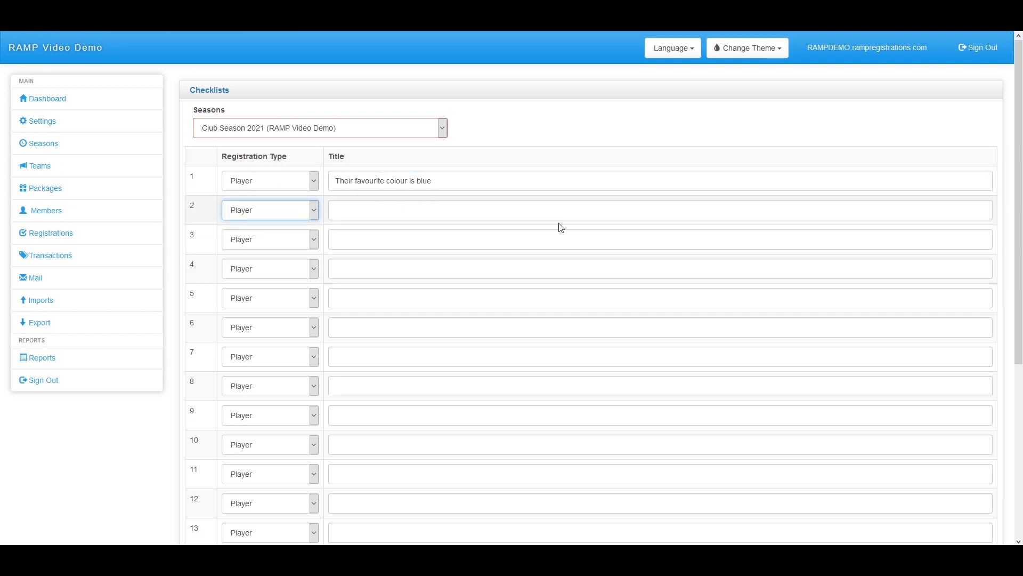
pyautogui.scroll(-5, 374, 203)
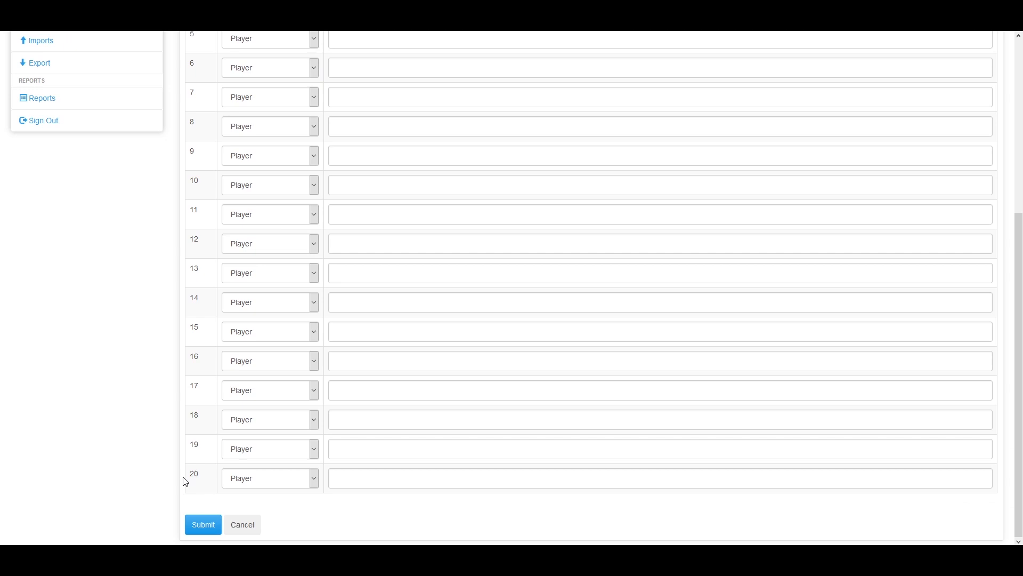
pyautogui.scroll(5, 272, 210)
pyautogui.click(271, 210)
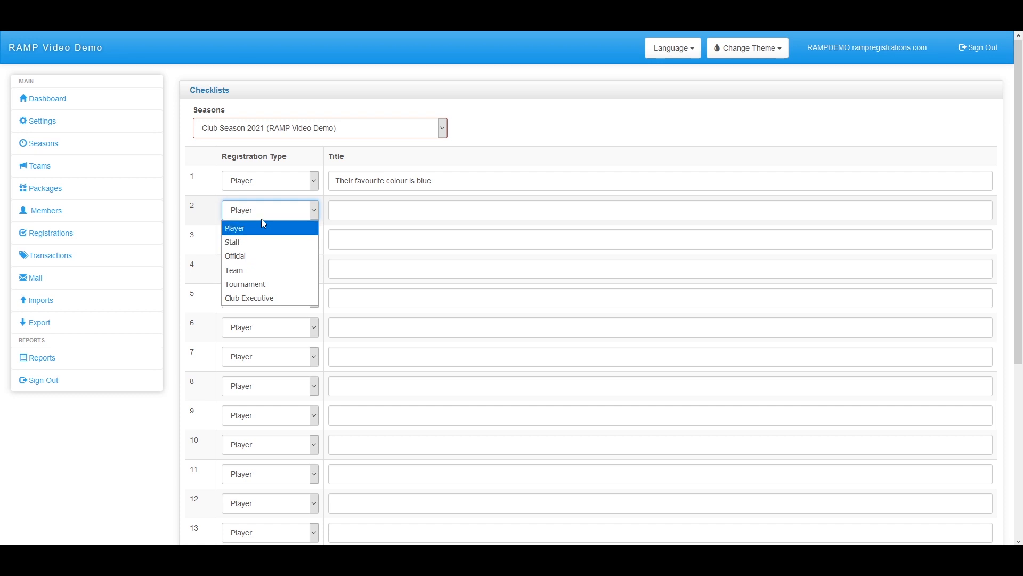
pyautogui.click(262, 225)
pyautogui.scroll(-5, 192, 543)
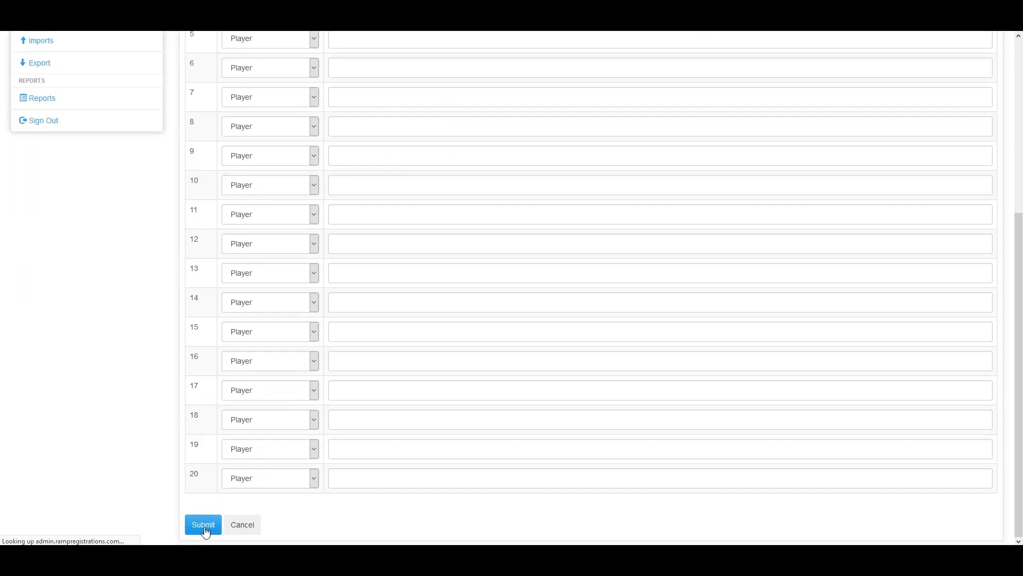
pyautogui.click(203, 524)
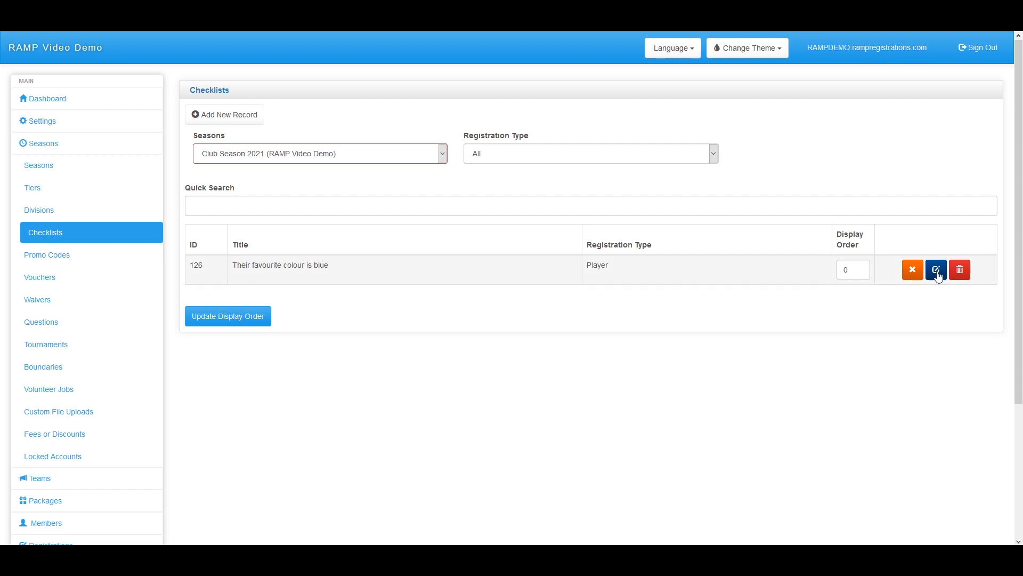
# Toggle the new checklist item's active status, then go to the season's Promo Codes list
pyautogui.click(914, 270)
pyautogui.click(108, 259)
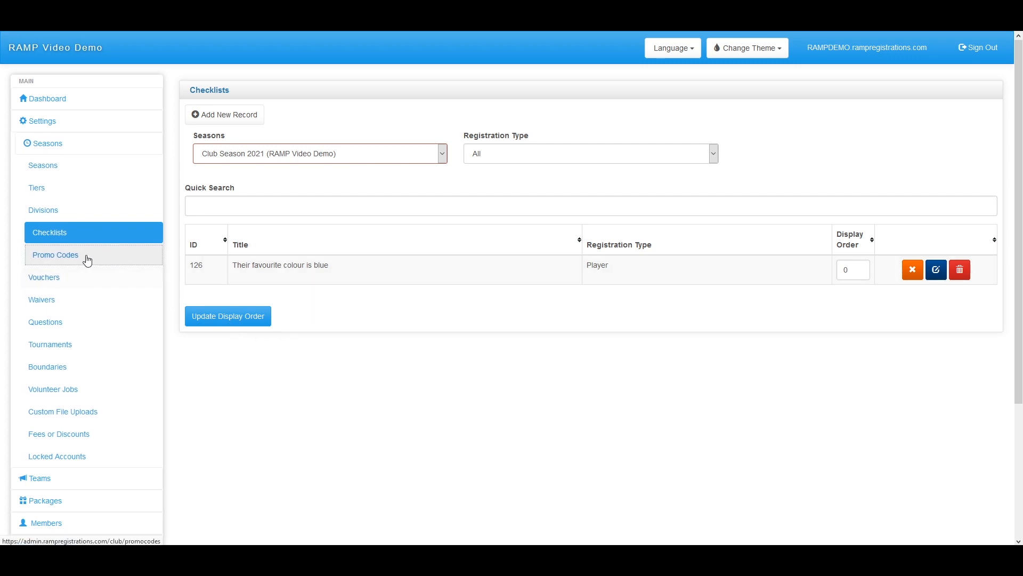
pyautogui.click(88, 260)
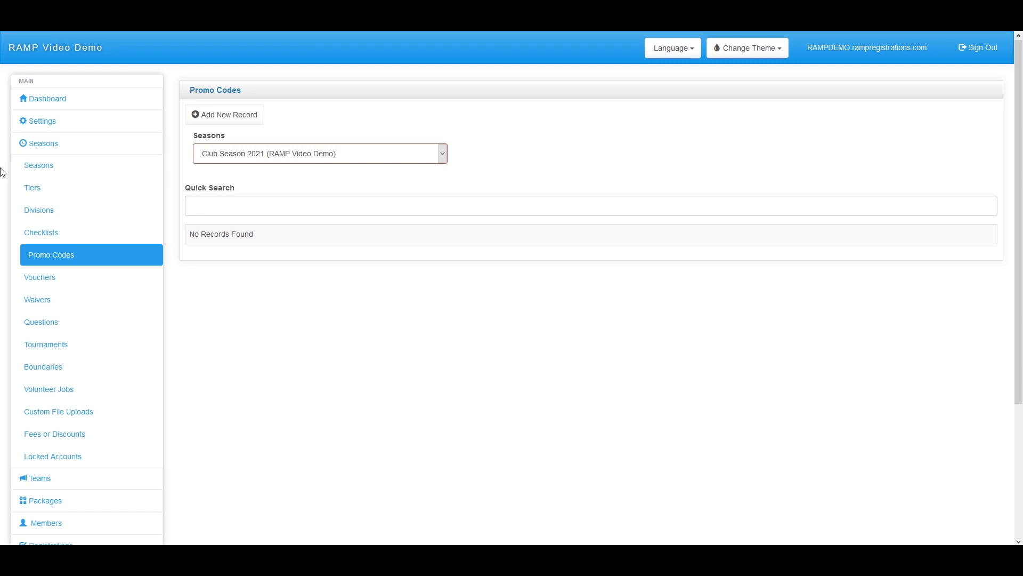
# Start a new promo code with code '15 percent' and amount 15
pyautogui.click(224, 115)
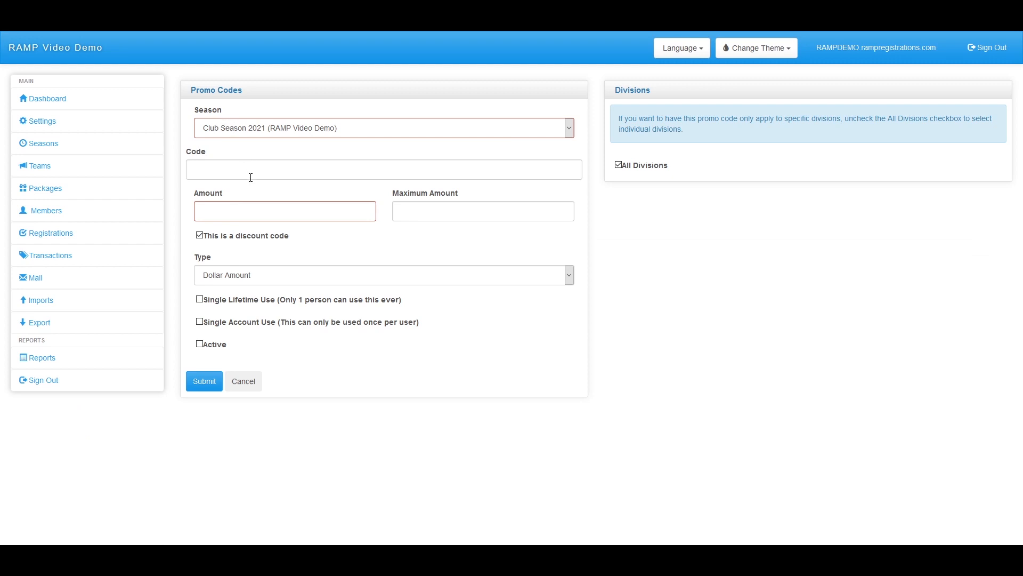
pyautogui.click(293, 174)
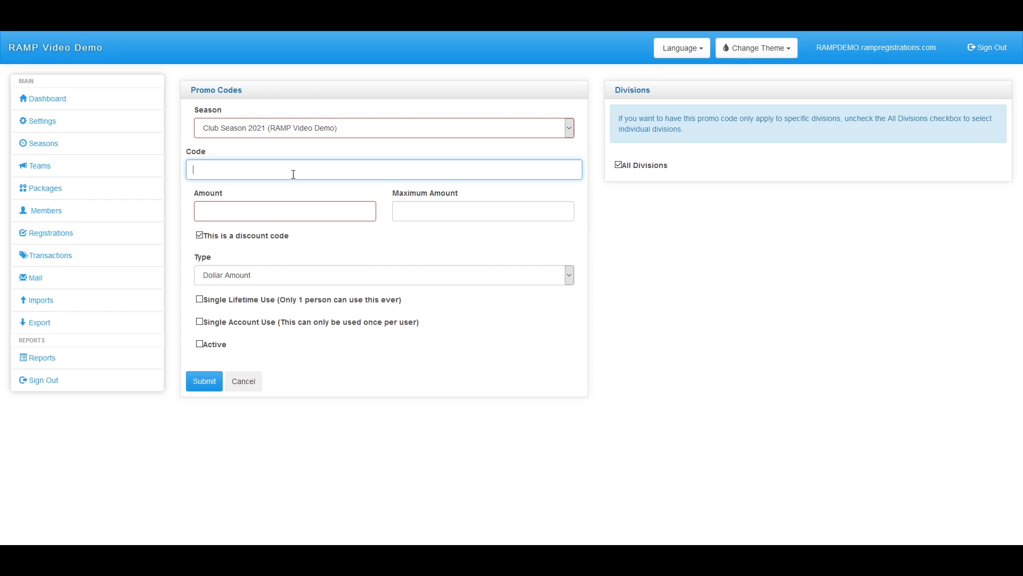
pyautogui.write('15 percent')
pyautogui.moveTo(201, 170); pyautogui.dragTo(206, 172)
pyautogui.click(255, 210)
pyautogui.write('15')
pyautogui.click(376, 241)
# Choose Percentage Value as the discount type and toggle the discount code setting
pyautogui.click(237, 275)
pyautogui.click(245, 305)
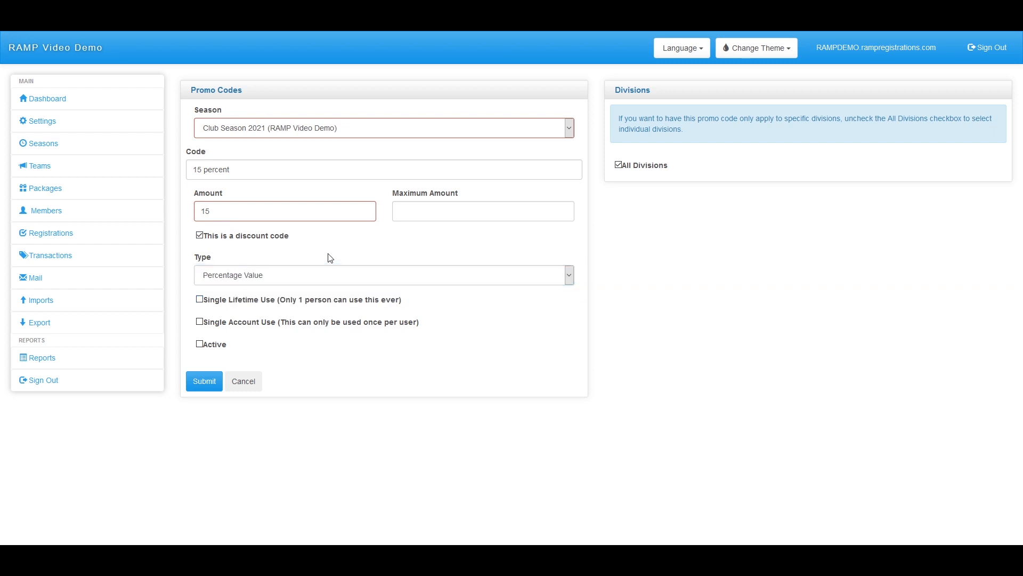
pyautogui.click(200, 235)
pyautogui.click(368, 273)
# Try a Dollar Amount discount of 50, entering then clearing a maximum of 25
pyautogui.click(341, 292)
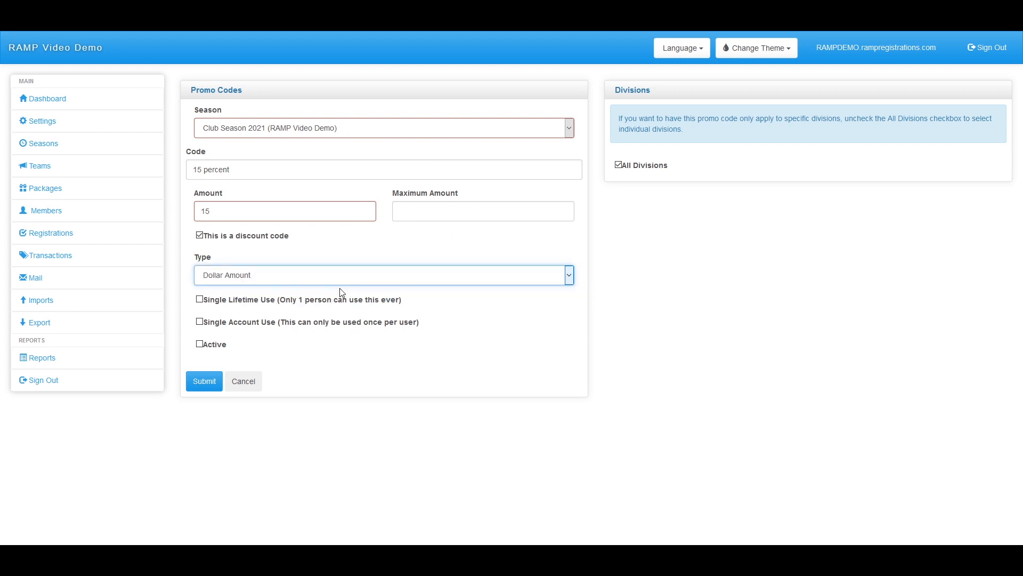
pyautogui.doubleClick(303, 213)
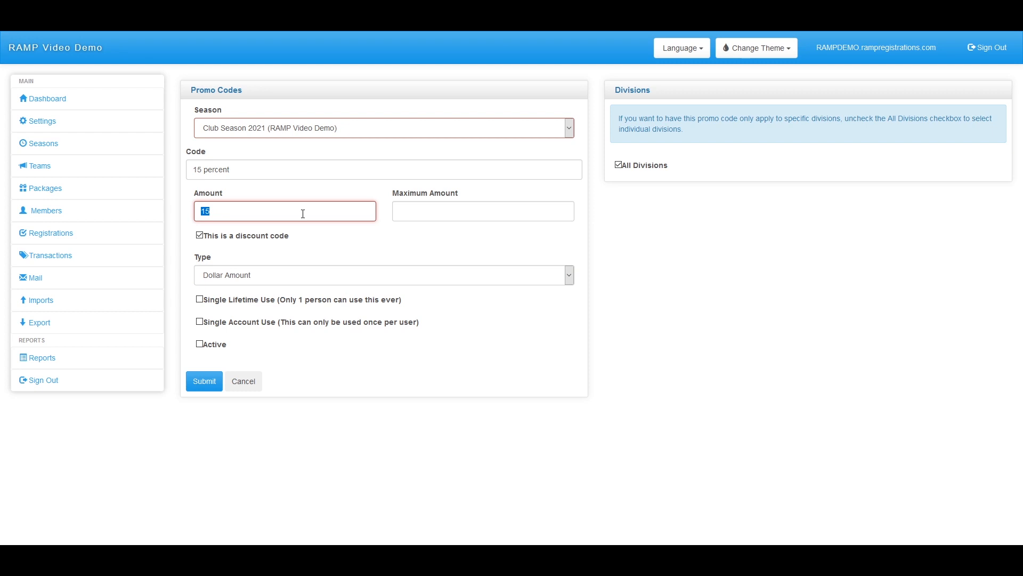
pyautogui.write('50')
pyautogui.click(444, 248)
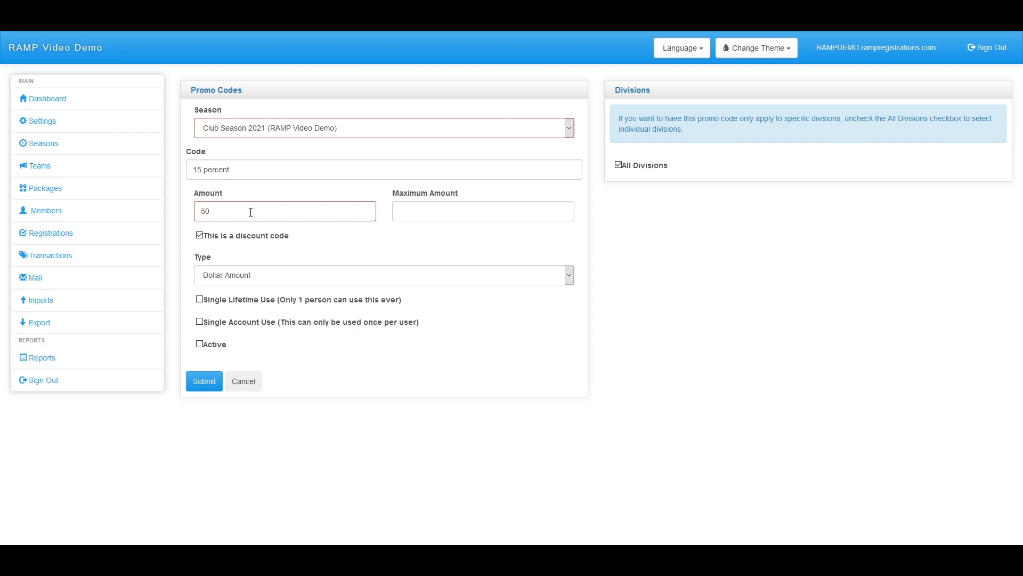
pyautogui.click(419, 211)
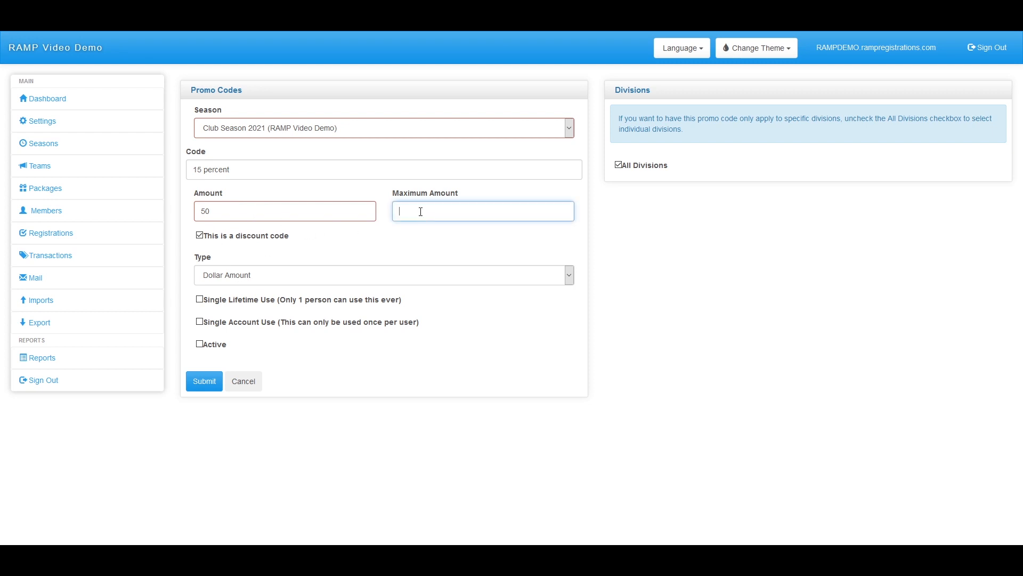
pyautogui.write('25')
pyautogui.press('BackSpace')
pyautogui.press('BackSpace')
pyautogui.click(342, 235)
# Set Percentage Value, amount 15, maximum amount 500, and tick Single Account Use
pyautogui.click(262, 215)
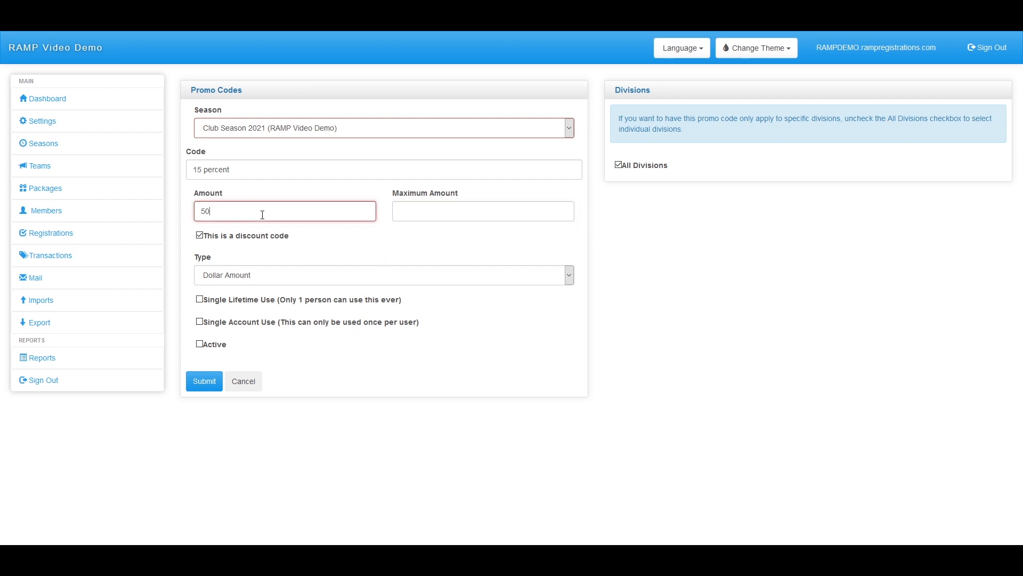
pyautogui.click(266, 281)
pyautogui.click(251, 303)
pyautogui.doubleClick(245, 214)
pyautogui.click(407, 224)
pyautogui.click(413, 215)
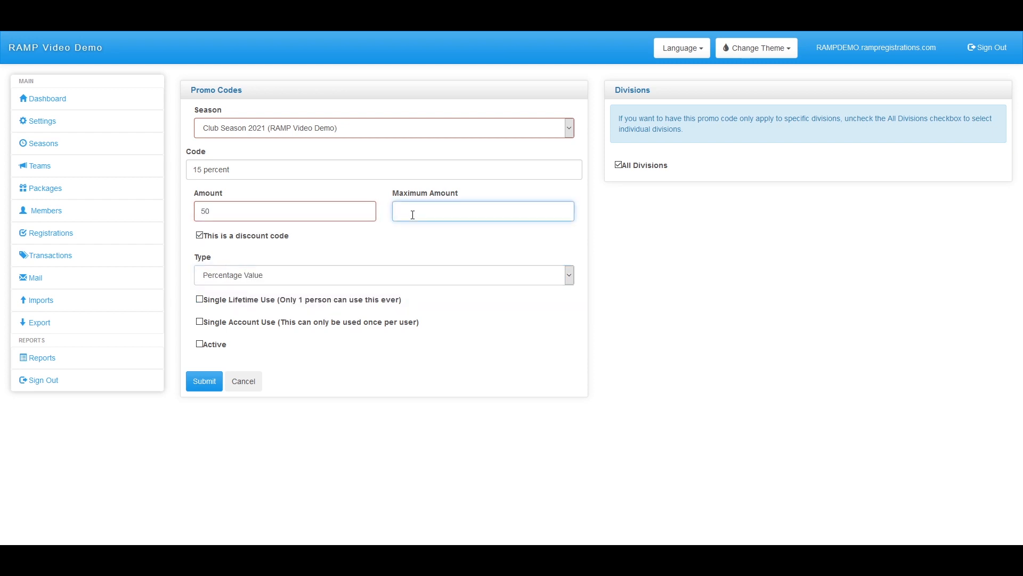
pyautogui.write('500')
pyautogui.doubleClick(314, 210)
pyautogui.write('15')
pyautogui.click(371, 255)
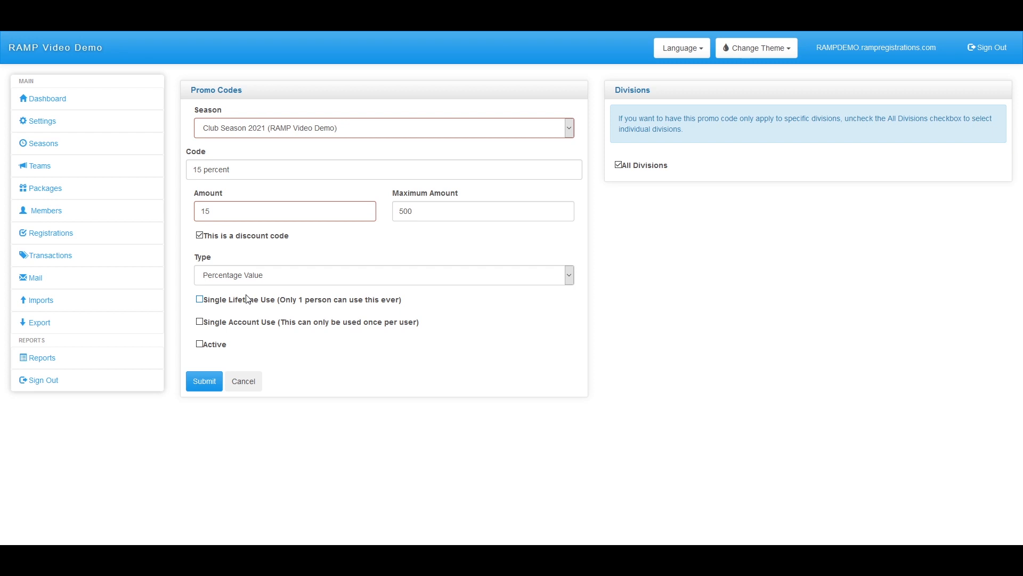
pyautogui.click(200, 323)
# Untick Single Account Use, mark the code Active for All Divisions, and submit it
pyautogui.click(205, 322)
pyautogui.click(201, 345)
pyautogui.click(617, 165)
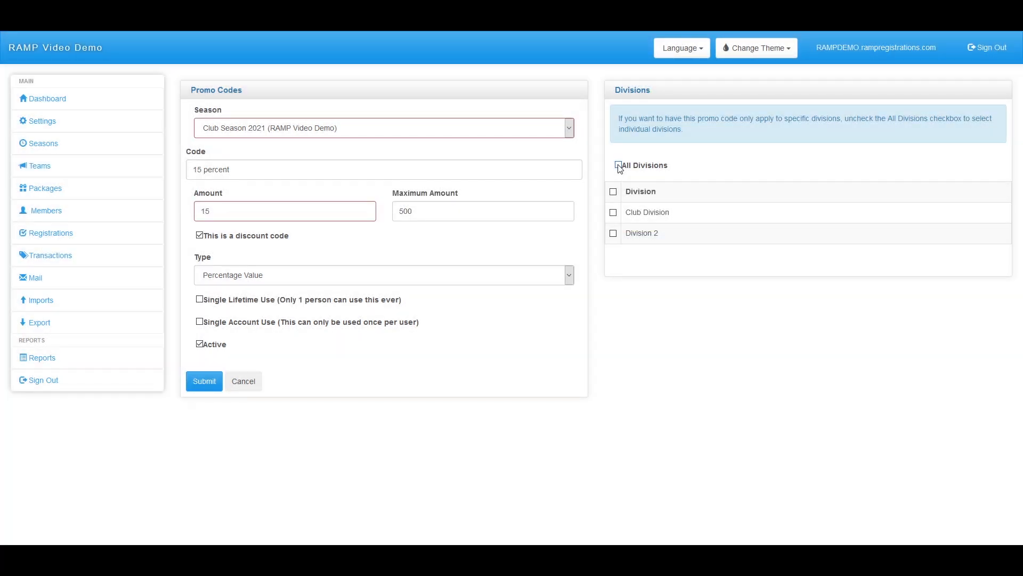
pyautogui.click(616, 212)
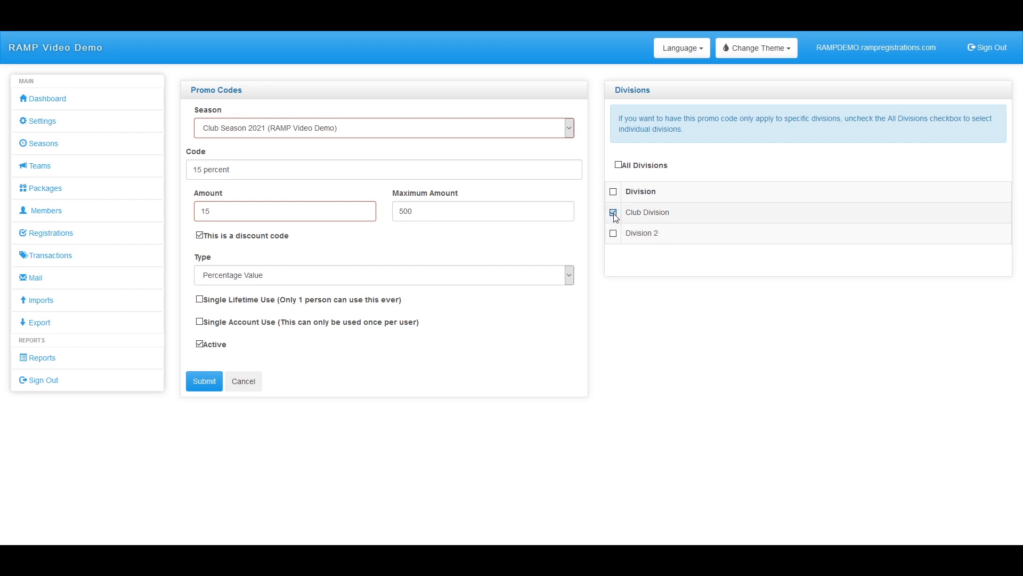
pyautogui.click(618, 166)
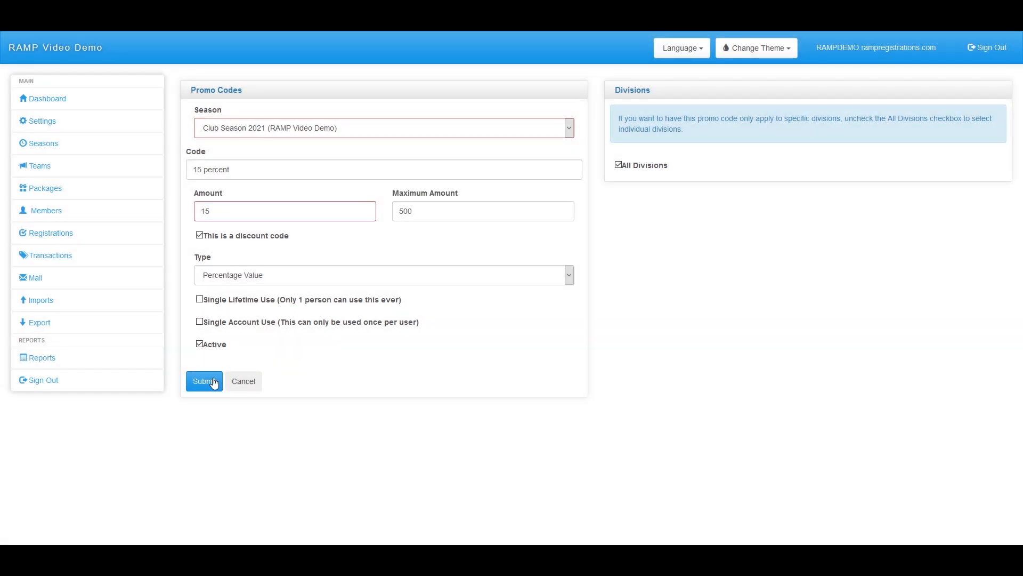
pyautogui.click(214, 380)
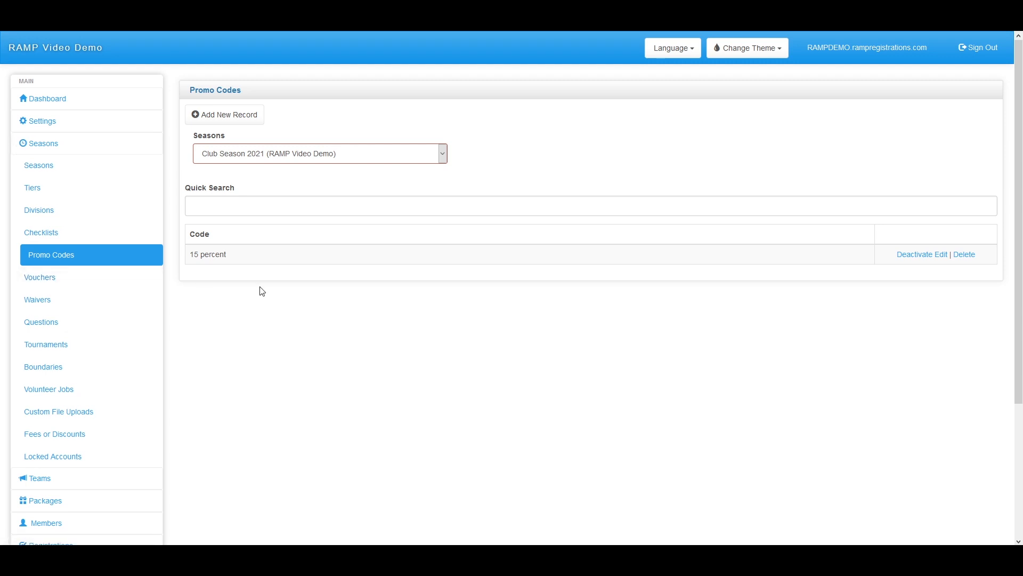
# Open the Vouchers page under Seasons in the sidebar
pyautogui.click(80, 277)
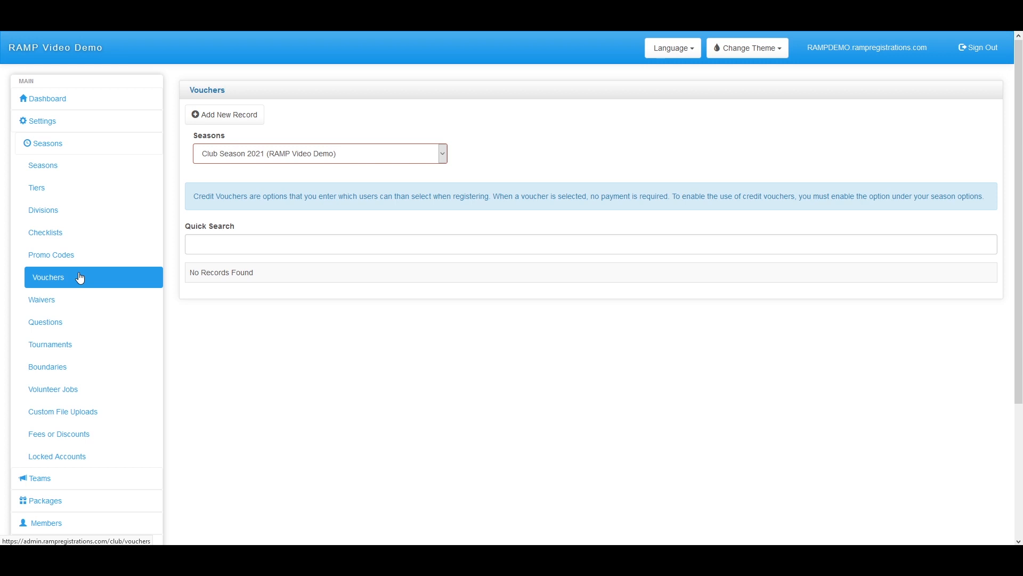
# Add a new voucher record named 'Previous Board Member'
pyautogui.click(229, 122)
pyautogui.click(241, 169)
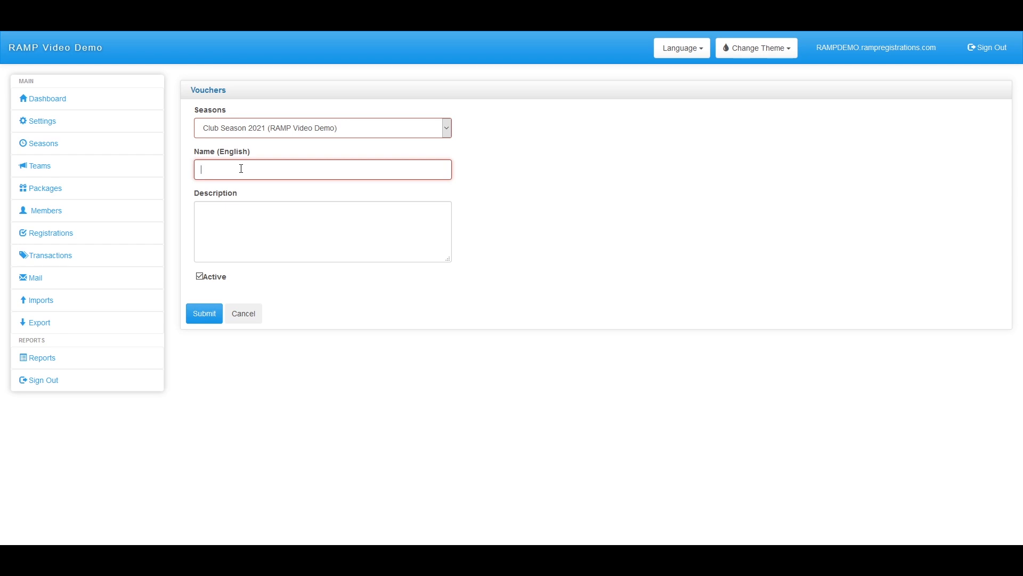
pyautogui.write('Previous Board Member')
# Save the Previous Board Member voucher and open the season's Waivers list
pyautogui.click(210, 320)
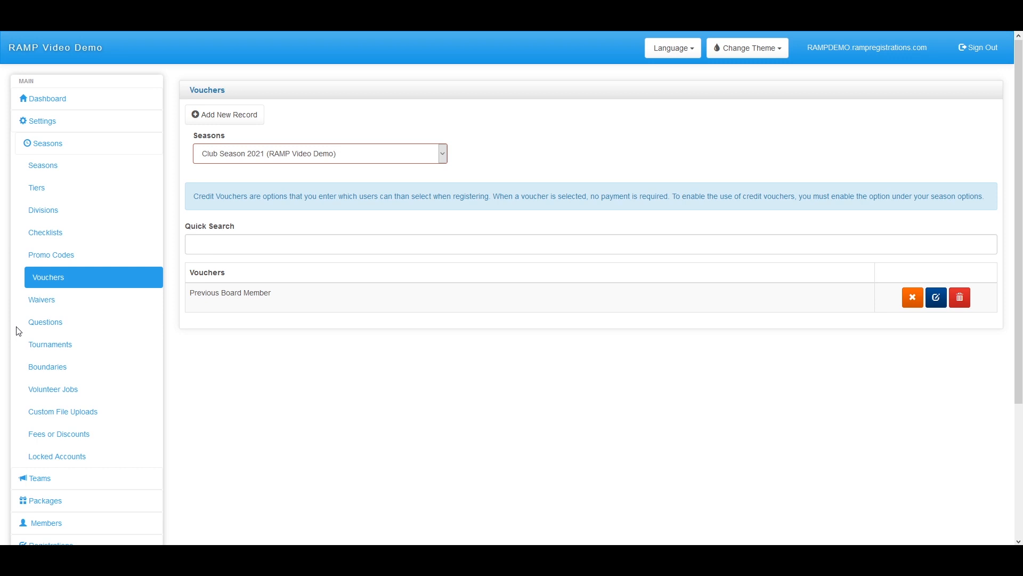
pyautogui.click(41, 306)
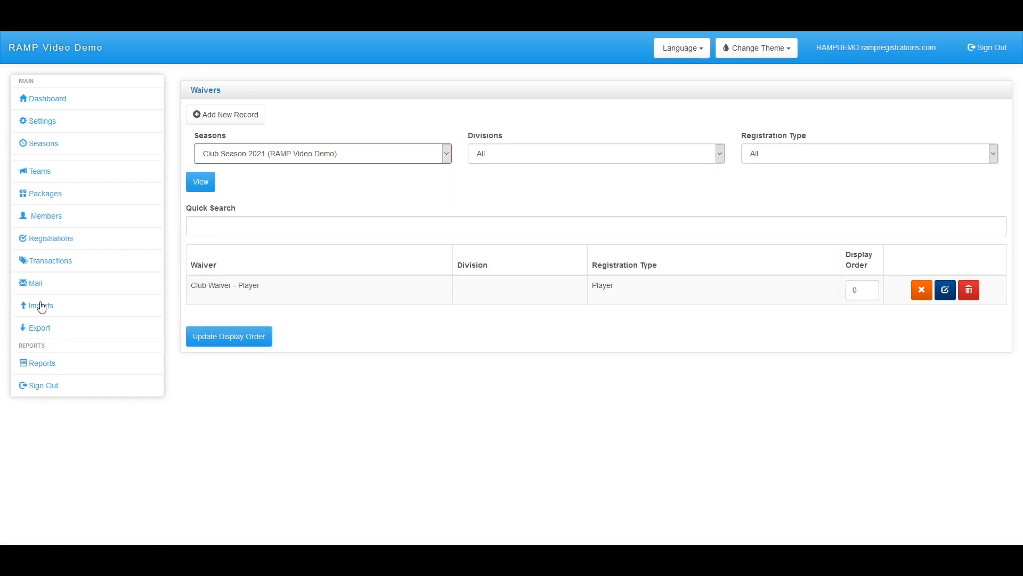
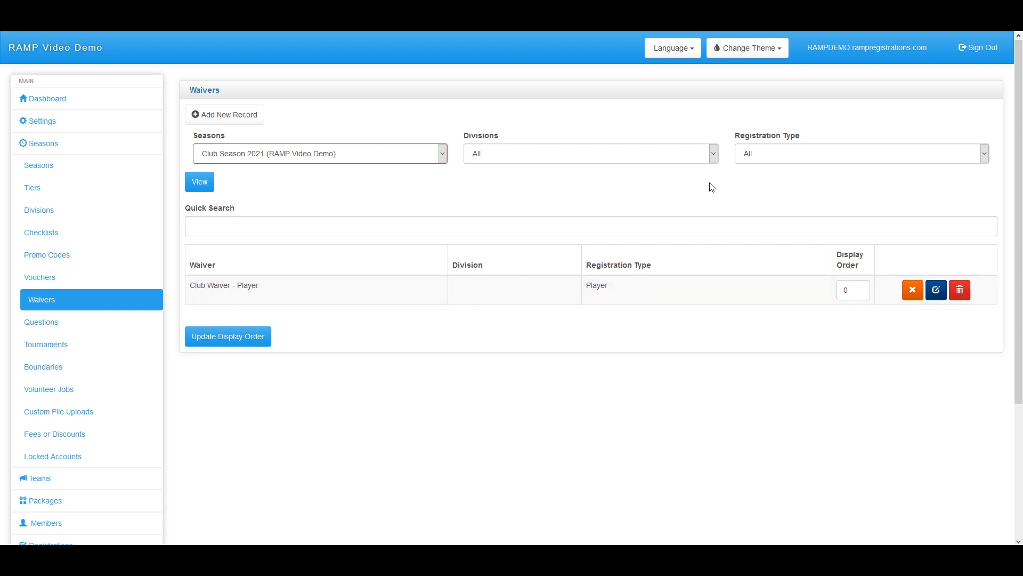
# Filter the waivers list to Video Season and review its Player, Staff and Official waivers
pyautogui.click(762, 158)
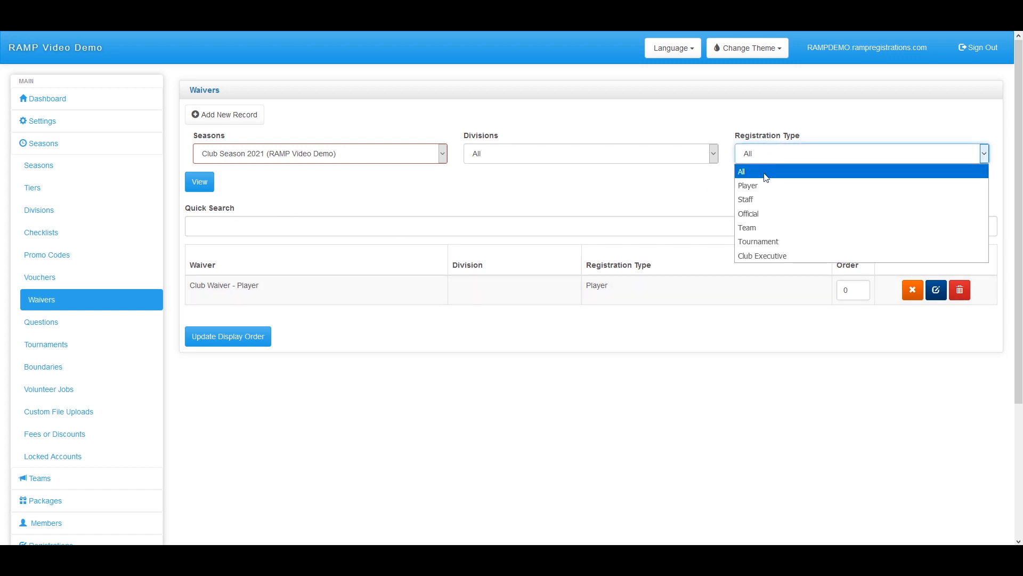
pyautogui.click(775, 148)
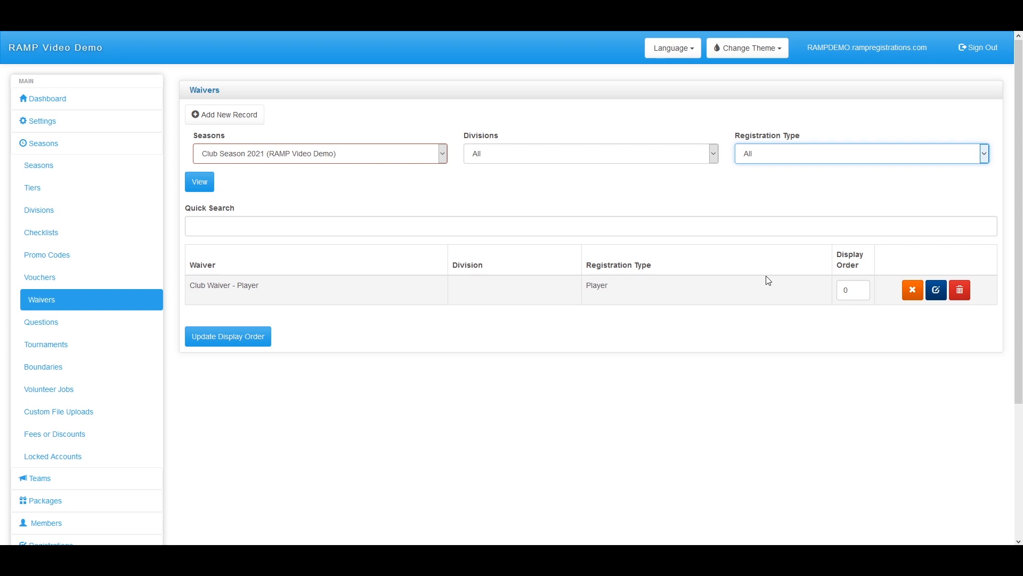
pyautogui.click(385, 160)
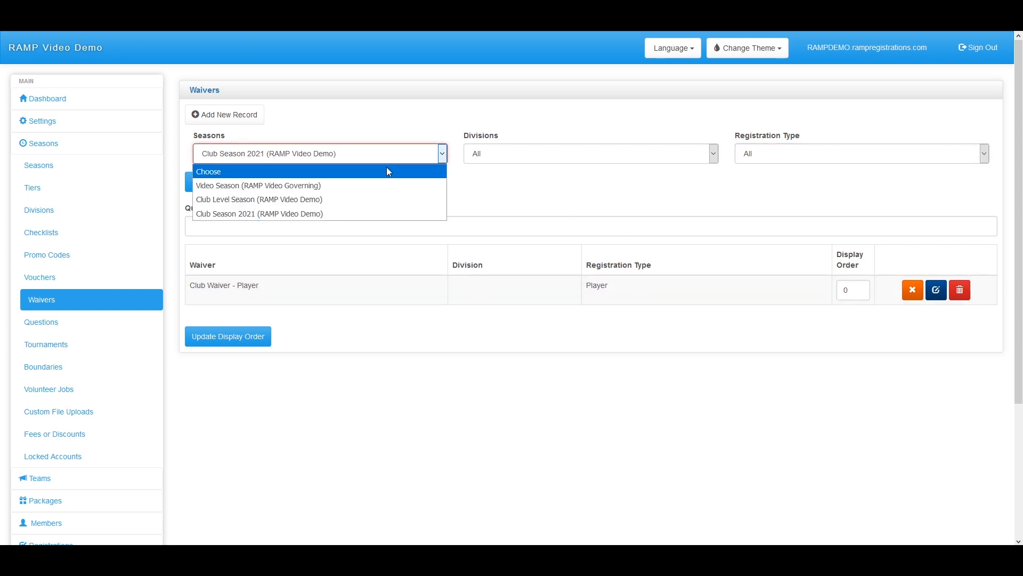
pyautogui.click(344, 180)
pyautogui.click(212, 184)
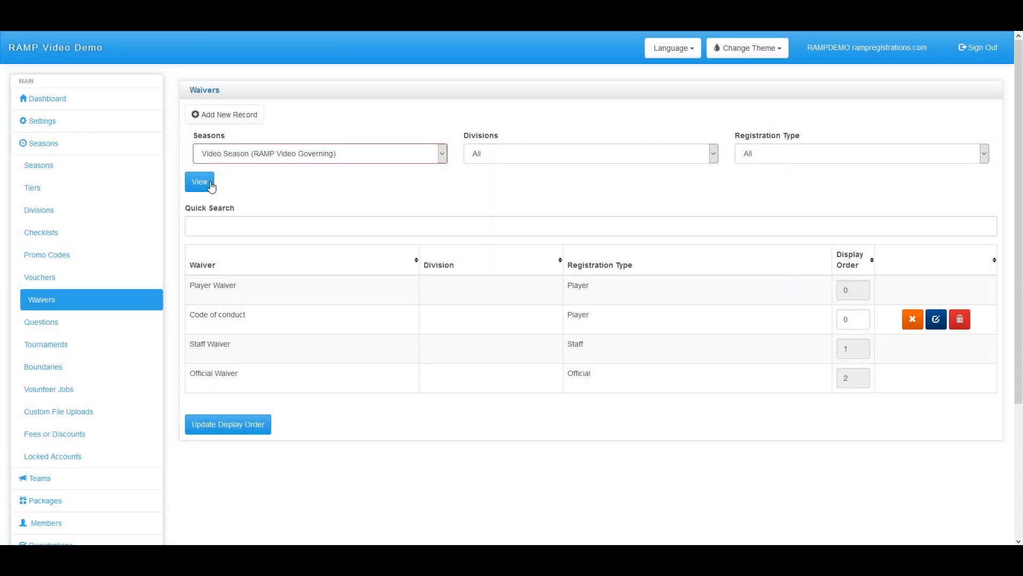
pyautogui.moveTo(674, 292); pyautogui.dragTo(192, 299)
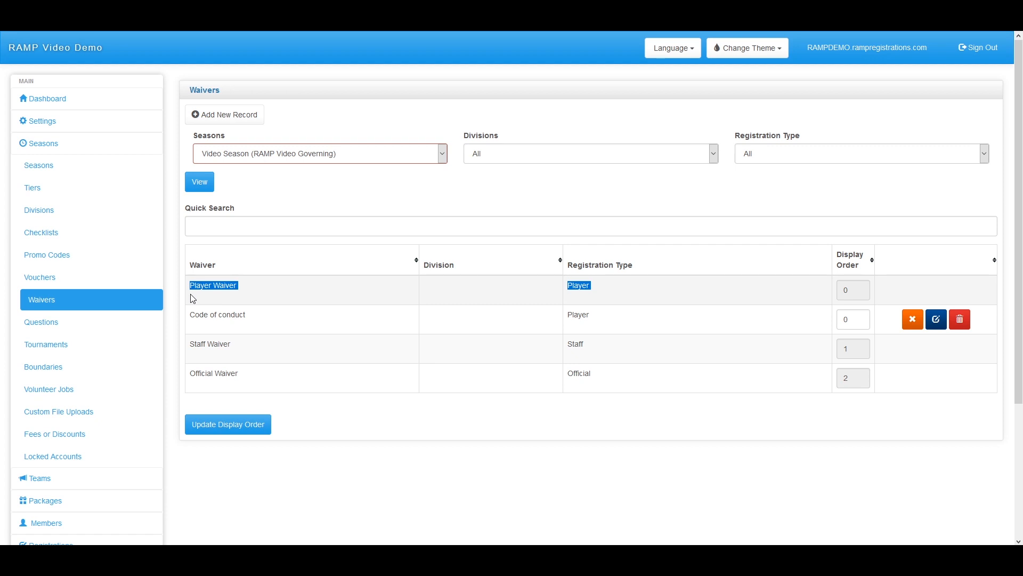
pyautogui.click(236, 349)
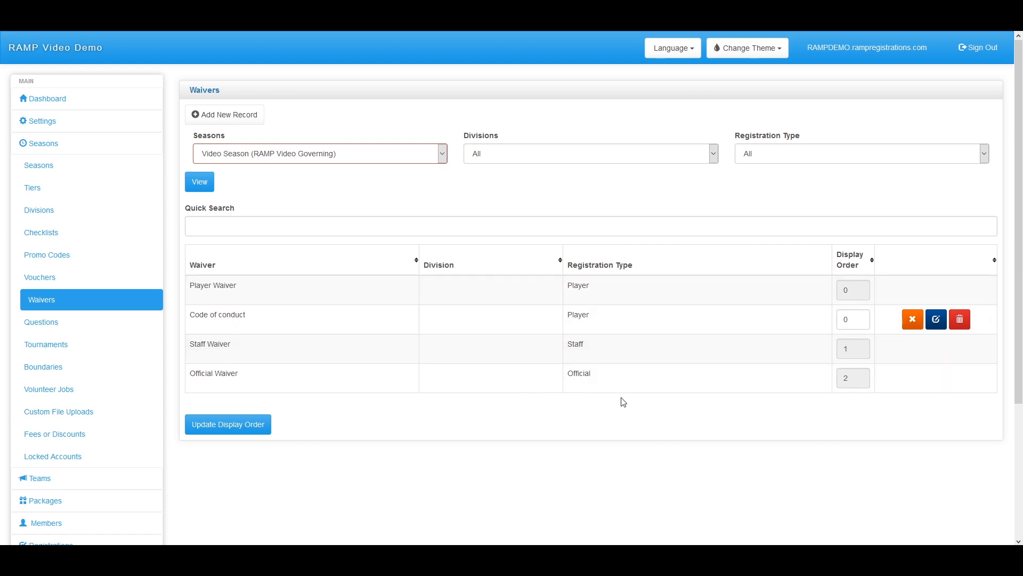
pyautogui.moveTo(610, 383); pyautogui.dragTo(243, 334)
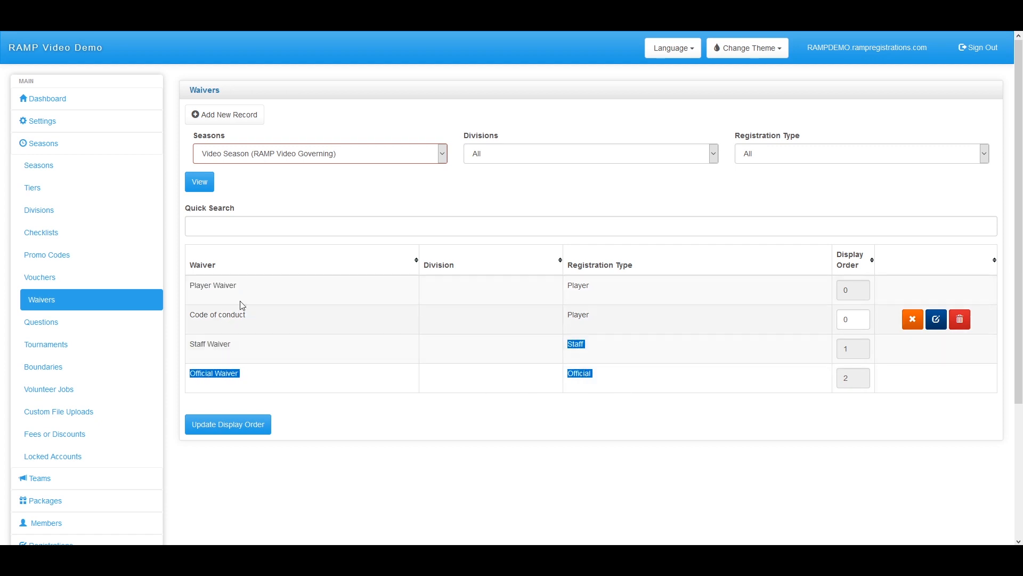
pyautogui.click(908, 290)
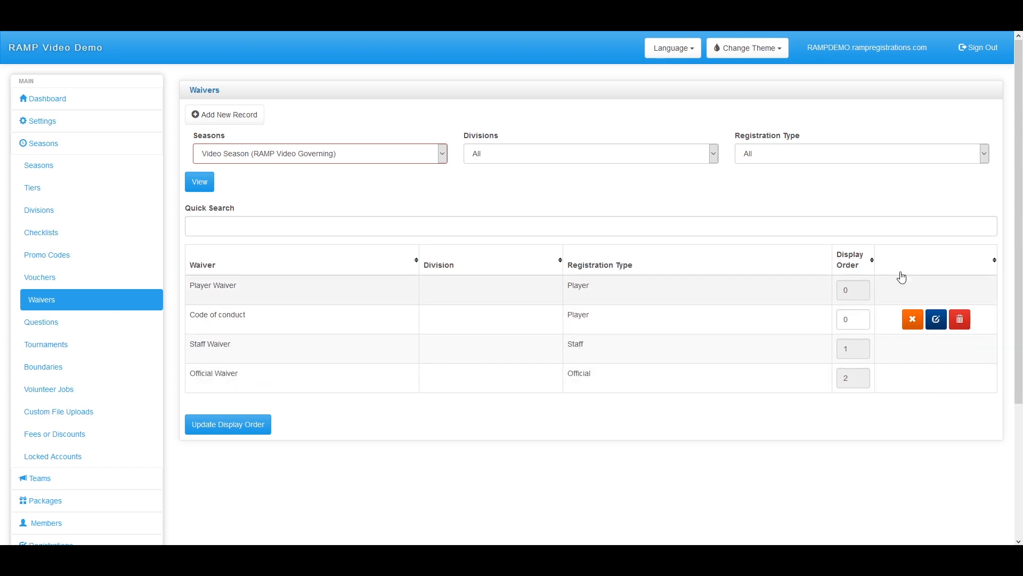
# Switch the waivers filter back to Club Season 2021 and select the Club Waiver display order
pyautogui.click(280, 159)
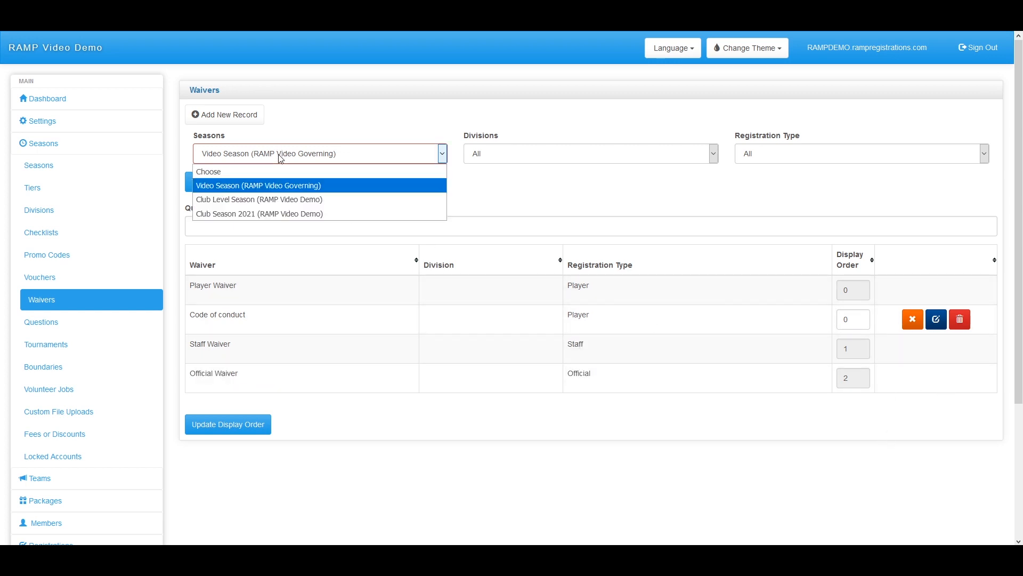
pyautogui.click(261, 213)
pyautogui.click(198, 182)
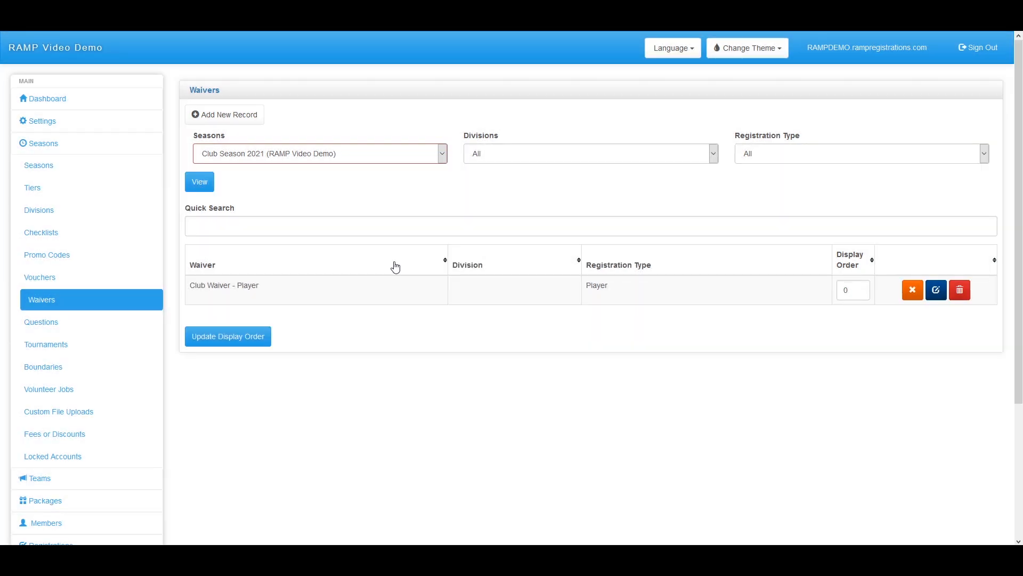
pyautogui.doubleClick(853, 290)
# Start a new waiver named 'Waiver 2' that requires individual signatures
pyautogui.click(231, 127)
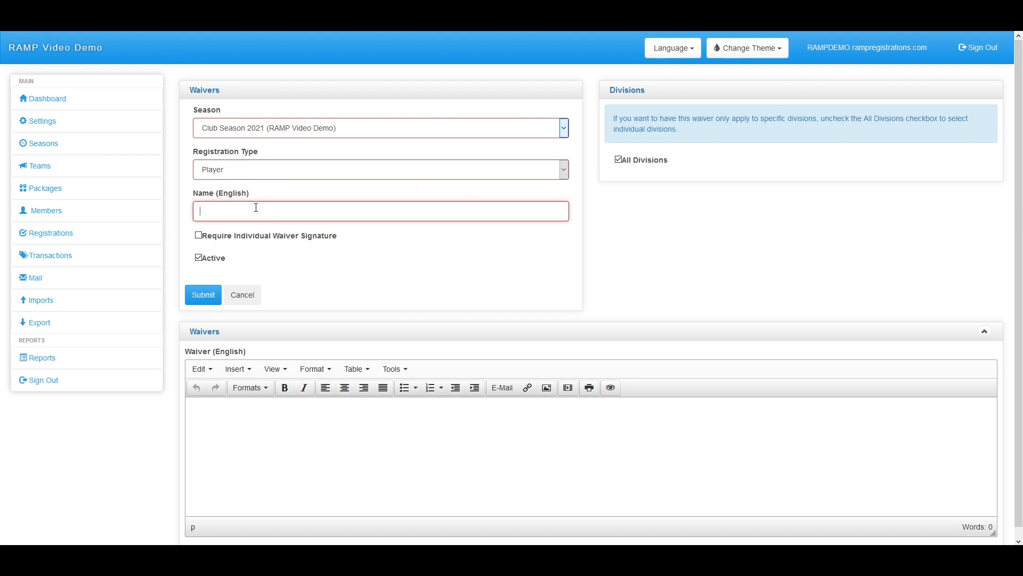
pyautogui.write('Wqaiver 2')
pyautogui.click(214, 218)
pyautogui.press('BackSpace')
pyautogui.click(243, 258)
pyautogui.click(198, 235)
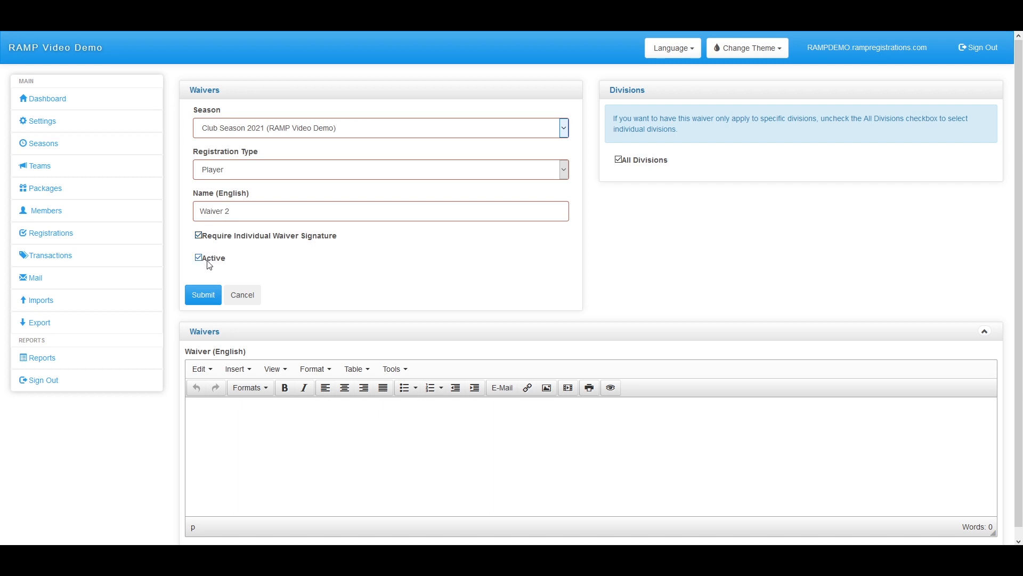
# Limit Waiver 2 to Club Division, paste placeholder waiver text, and submit it
pyautogui.click(628, 161)
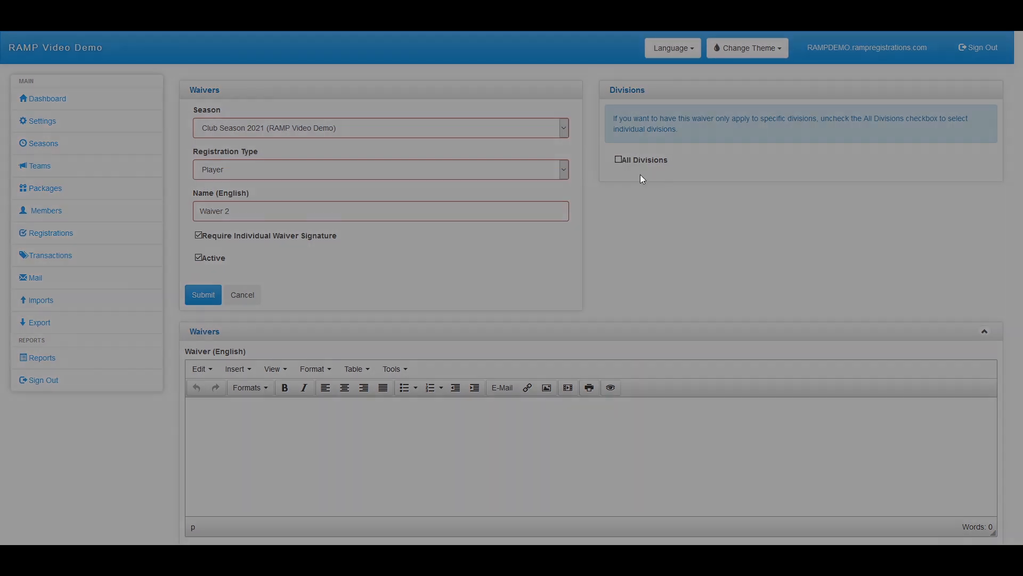
pyautogui.click(613, 207)
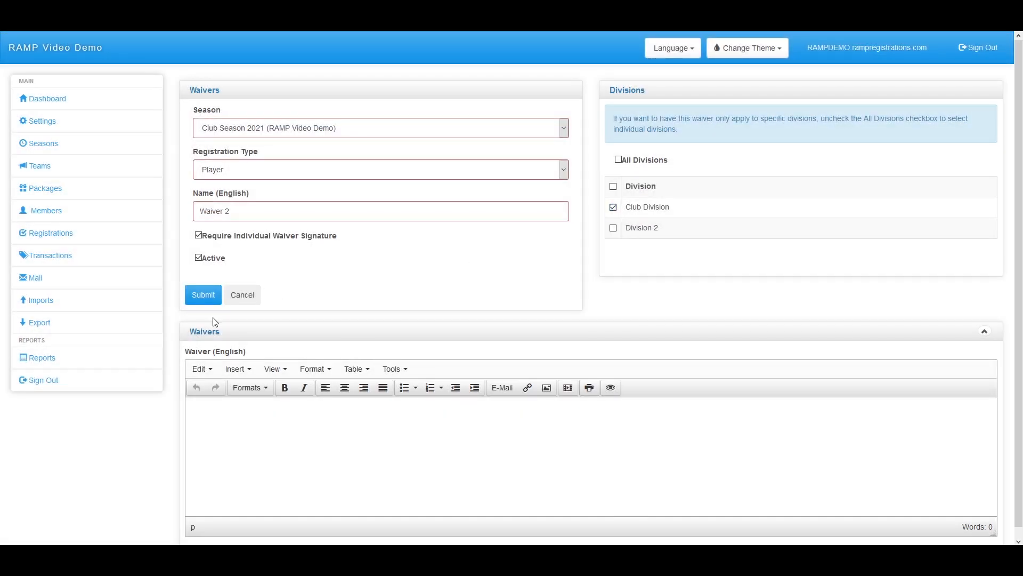
pyautogui.scroll(-1, 217, 320)
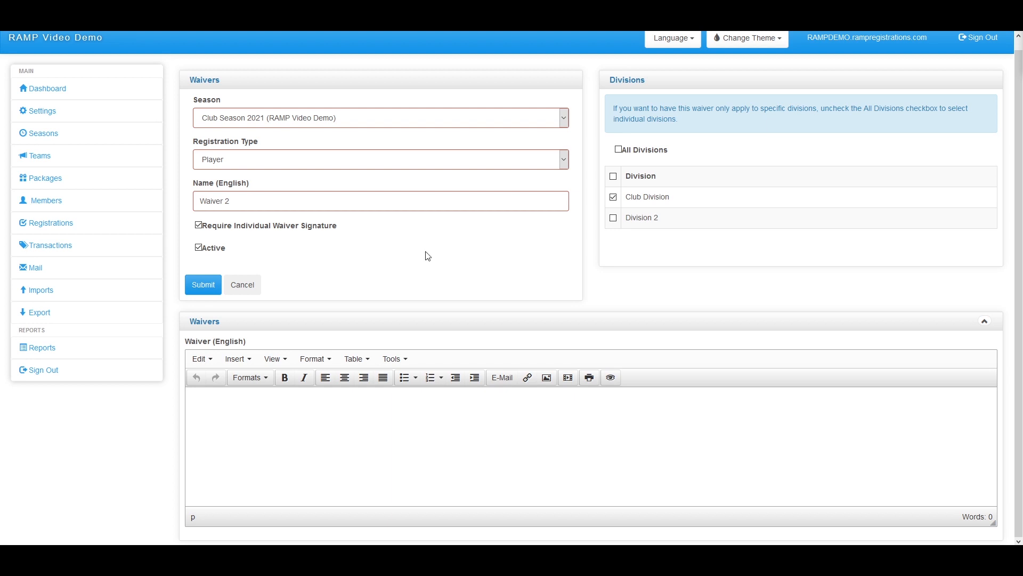
pyautogui.click(284, 430)
pyautogui.hotkey('ctrl', 'v')
pyautogui.scroll(3, 286, 424)
pyautogui.click(207, 297)
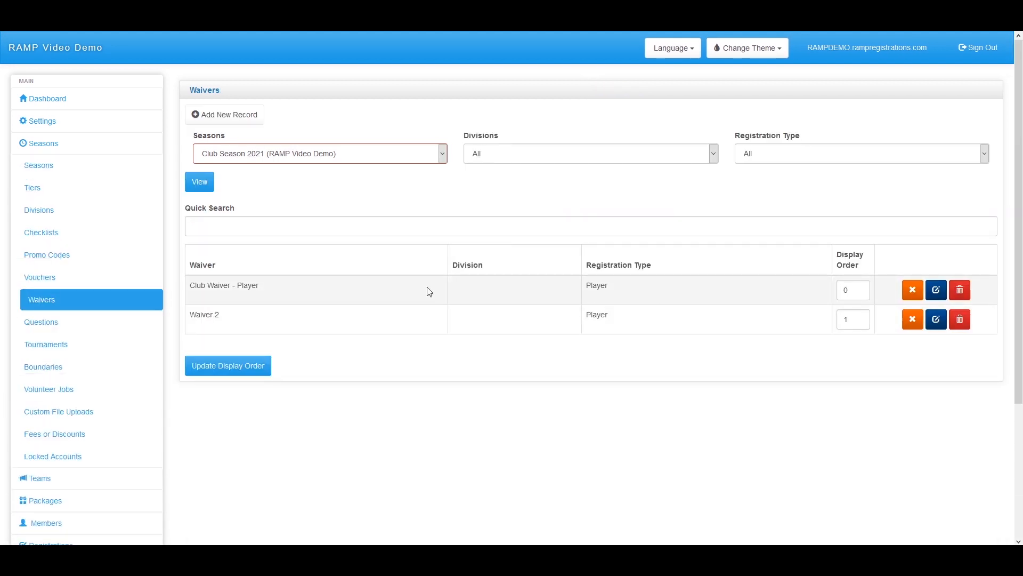
# Start a new waiver with registration type Staff, then cancel it without saving
pyautogui.click(253, 116)
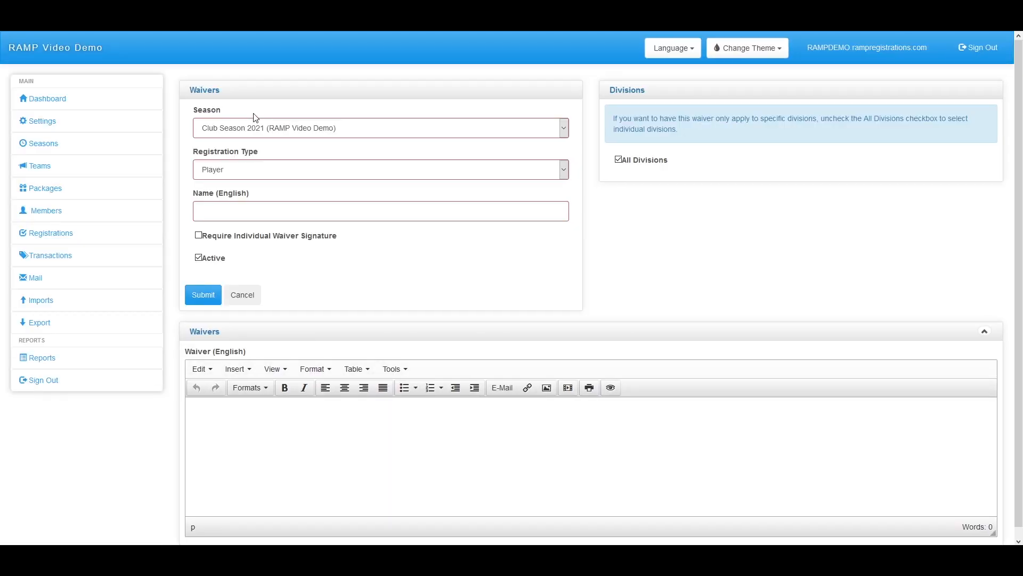
pyautogui.click(266, 176)
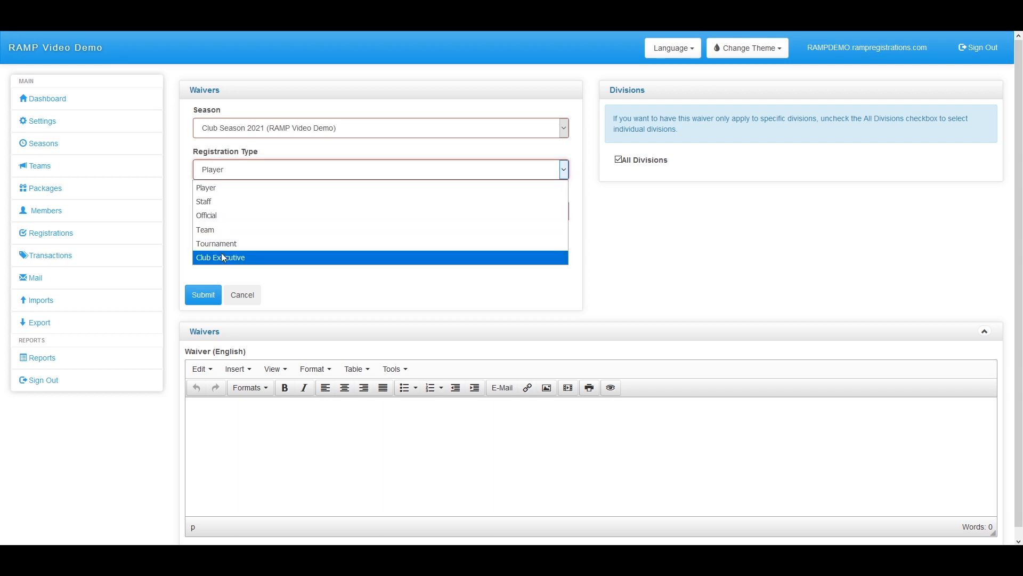
pyautogui.click(213, 202)
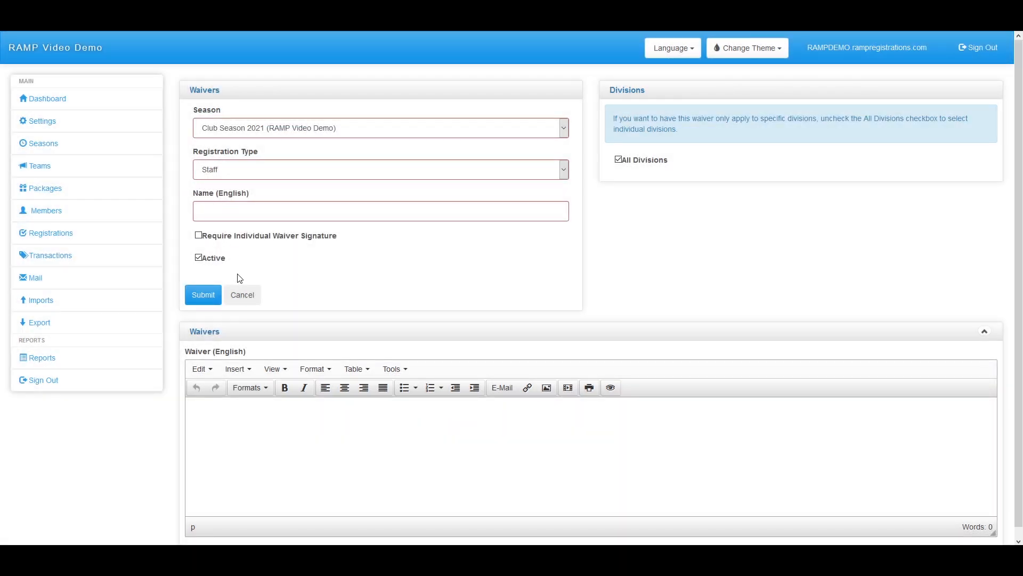
pyautogui.click(242, 295)
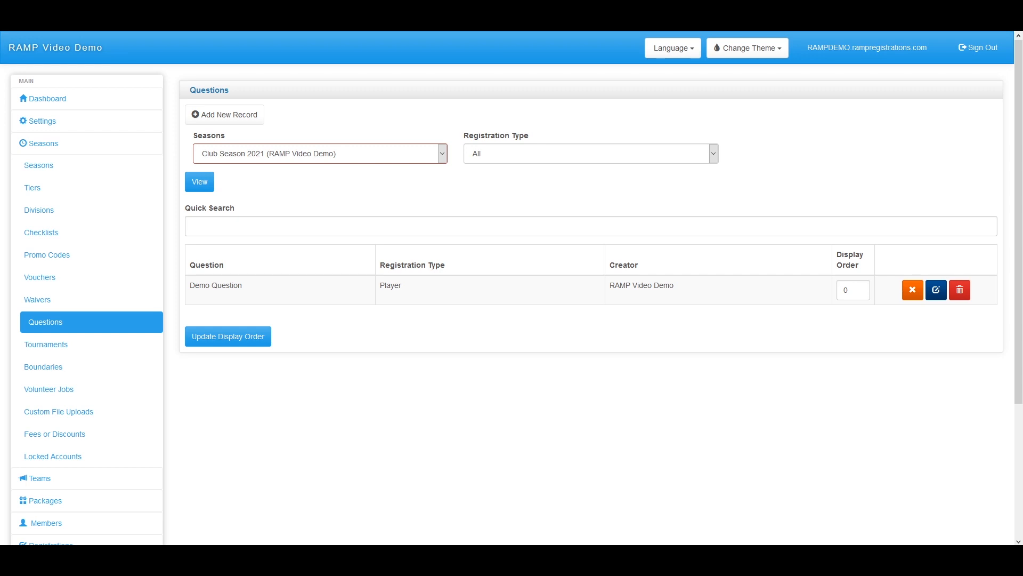
# Review Video Season's governing body questions, then return to Club Season 2021 and start a new question
pyautogui.click(911, 293)
pyautogui.click(235, 155)
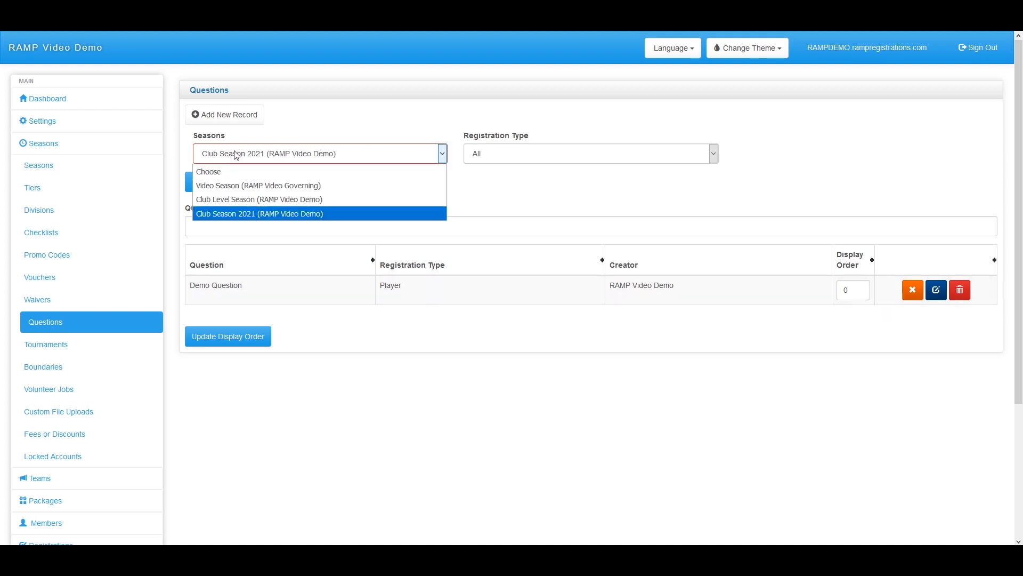
pyautogui.click(258, 187)
pyautogui.click(208, 184)
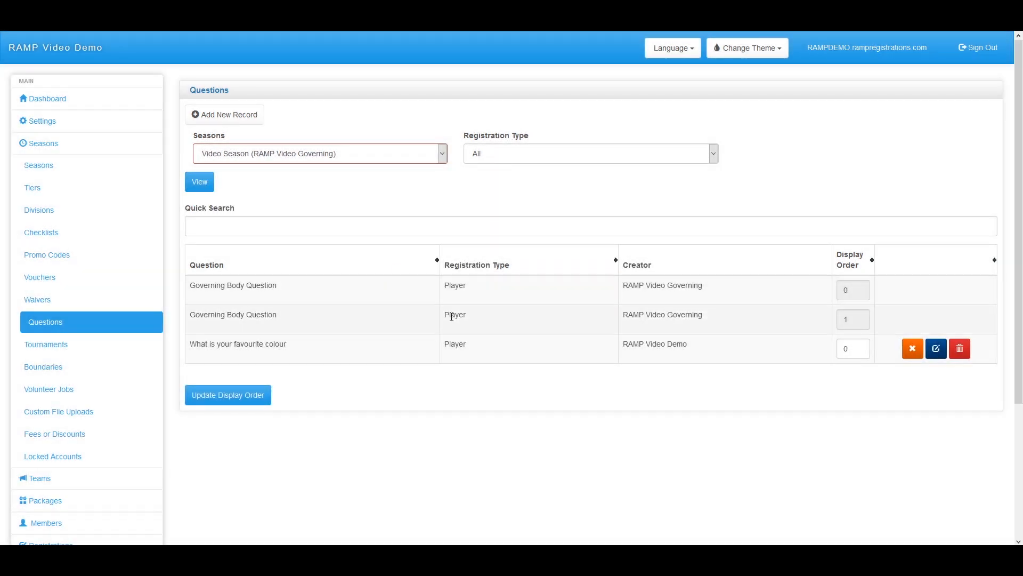
pyautogui.moveTo(756, 326); pyautogui.dragTo(187, 282)
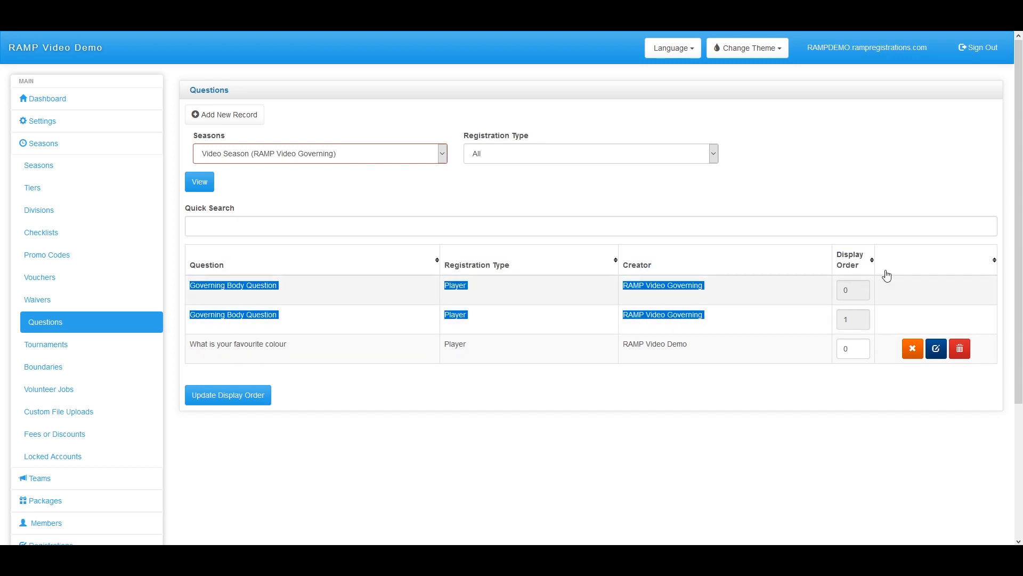
pyautogui.click(265, 156)
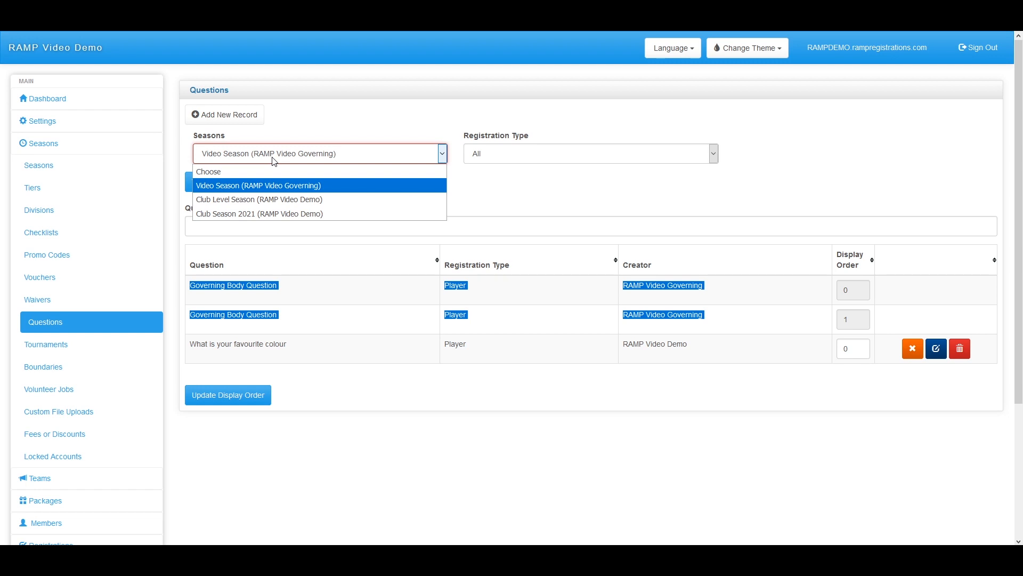
pyautogui.click(264, 210)
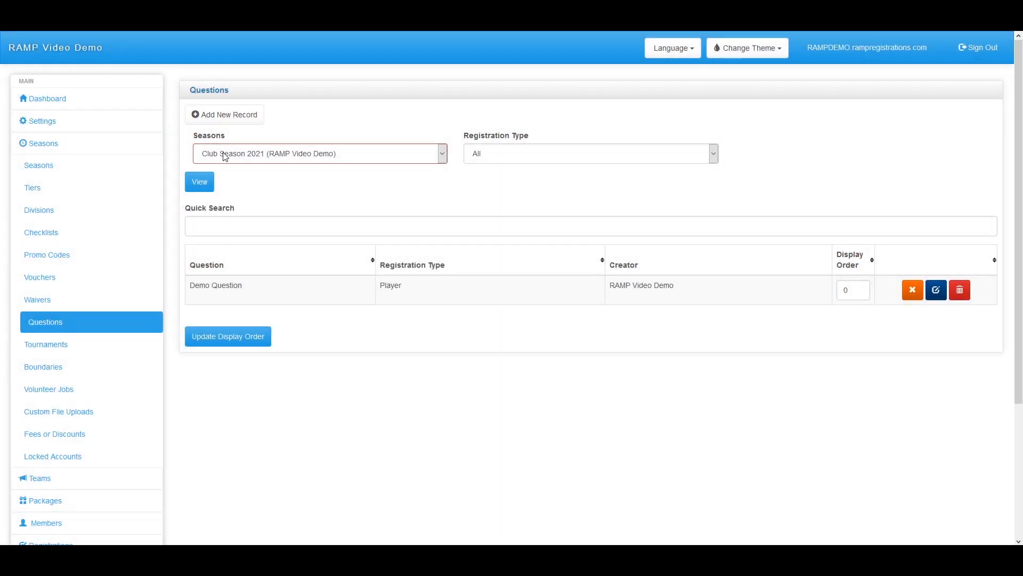
pyautogui.click(228, 119)
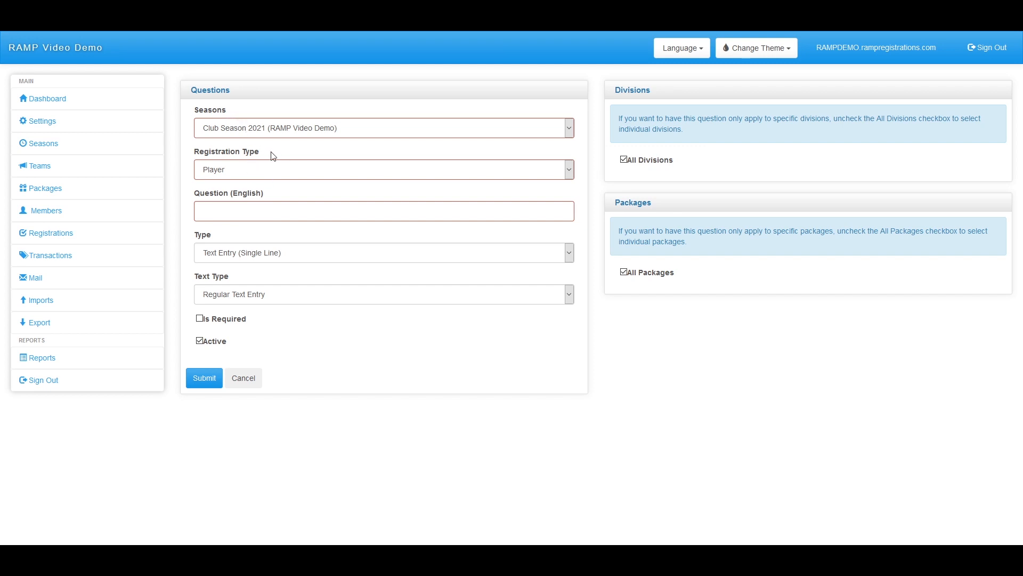
pyautogui.moveTo(285, 154); pyautogui.dragTo(192, 152)
pyautogui.click(238, 169)
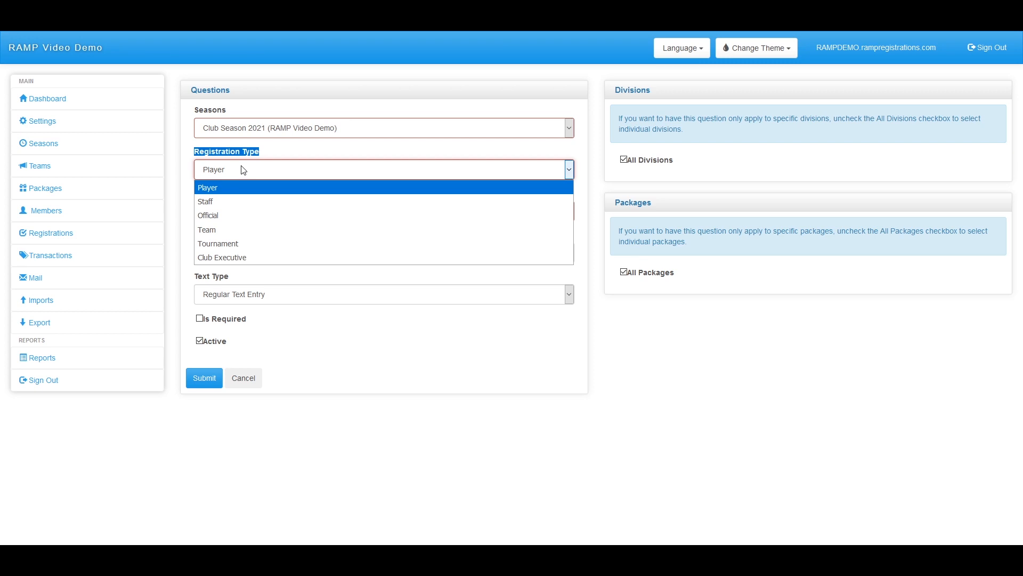
pyautogui.click(223, 195)
pyautogui.click(269, 211)
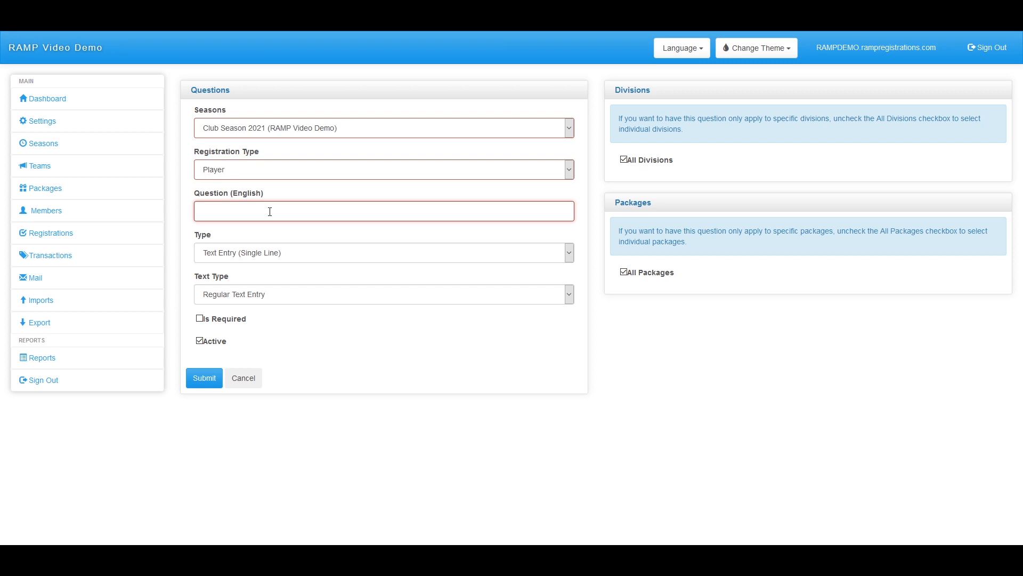
pyautogui.write('Please Choose')
pyautogui.click(274, 257)
pyautogui.click(275, 256)
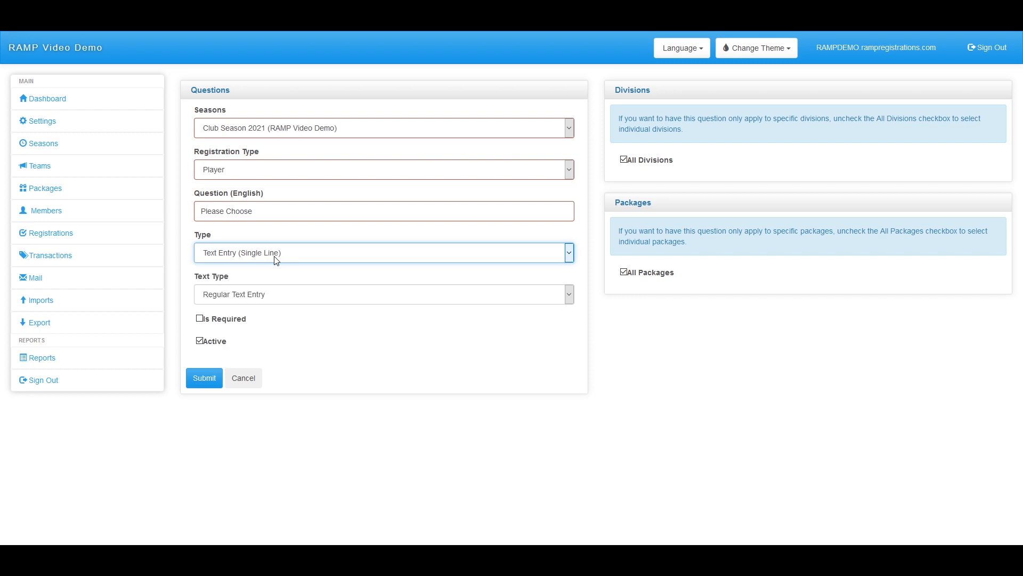
pyautogui.click(269, 298)
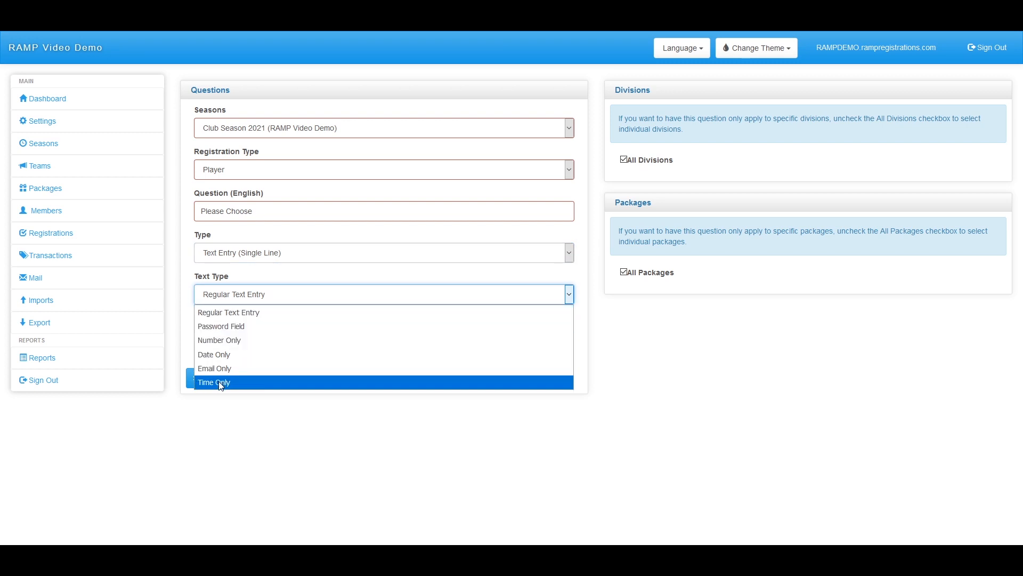
pyautogui.click(231, 301)
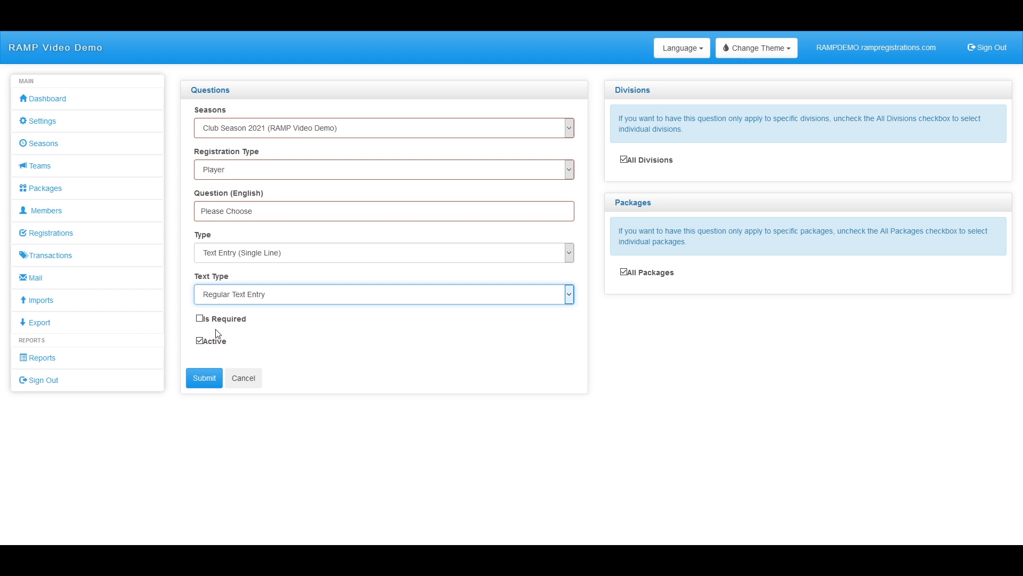
pyautogui.click(200, 319)
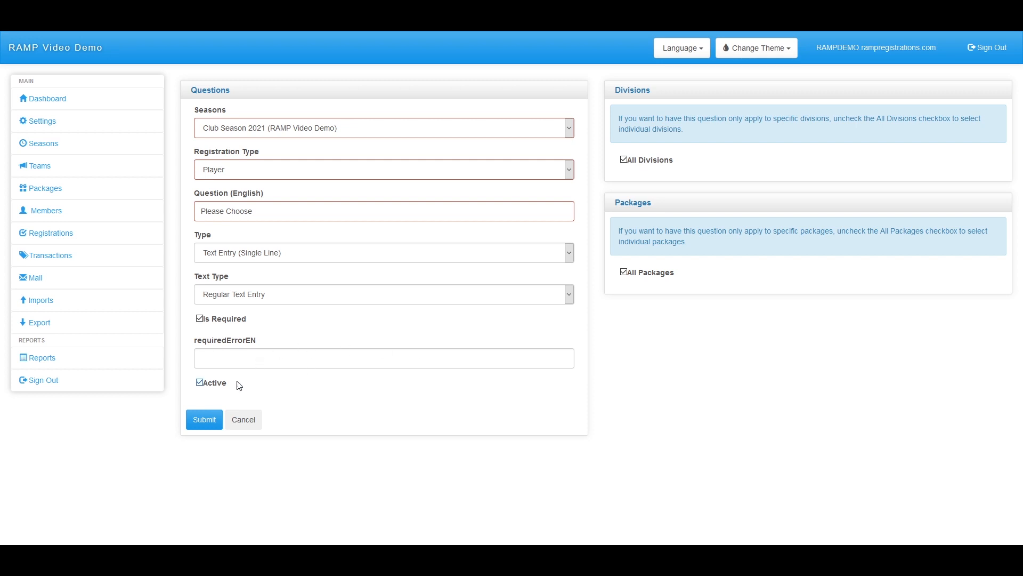
pyautogui.click(276, 358)
pyautogui.click(199, 318)
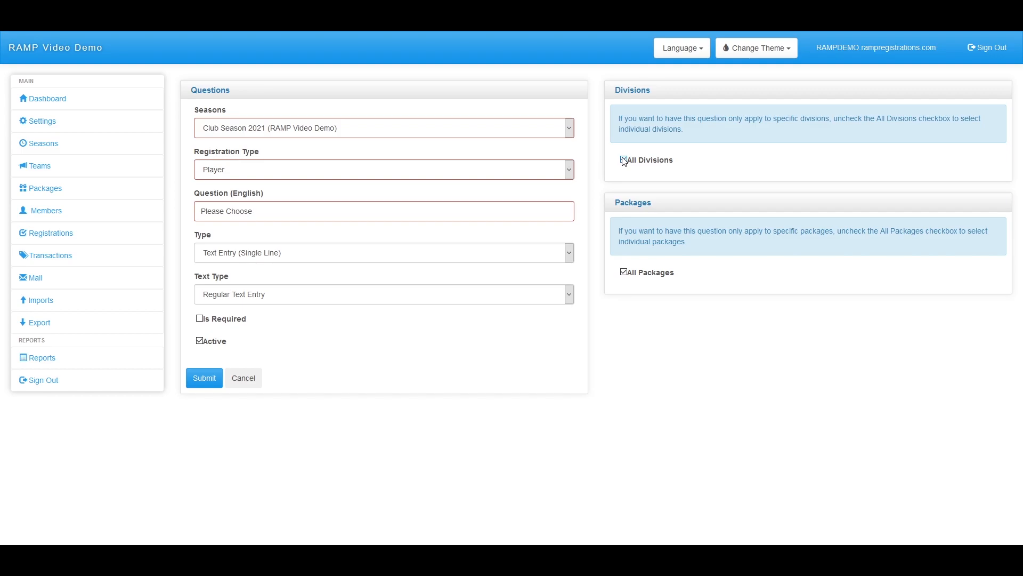
# Restrict the question to Club Division and Division 2 and make it a multi-line text entry
pyautogui.click(624, 271)
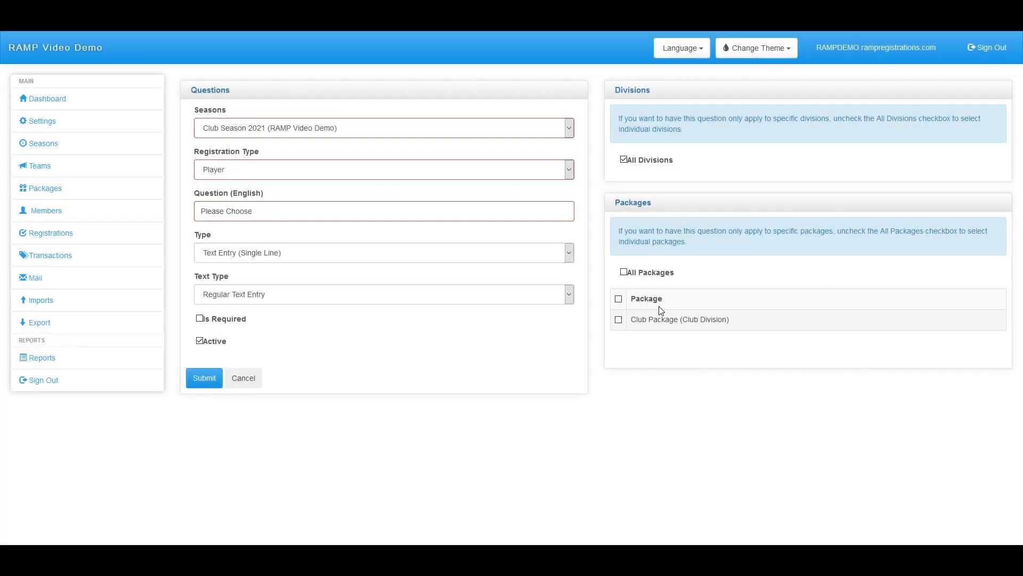
pyautogui.click(624, 273)
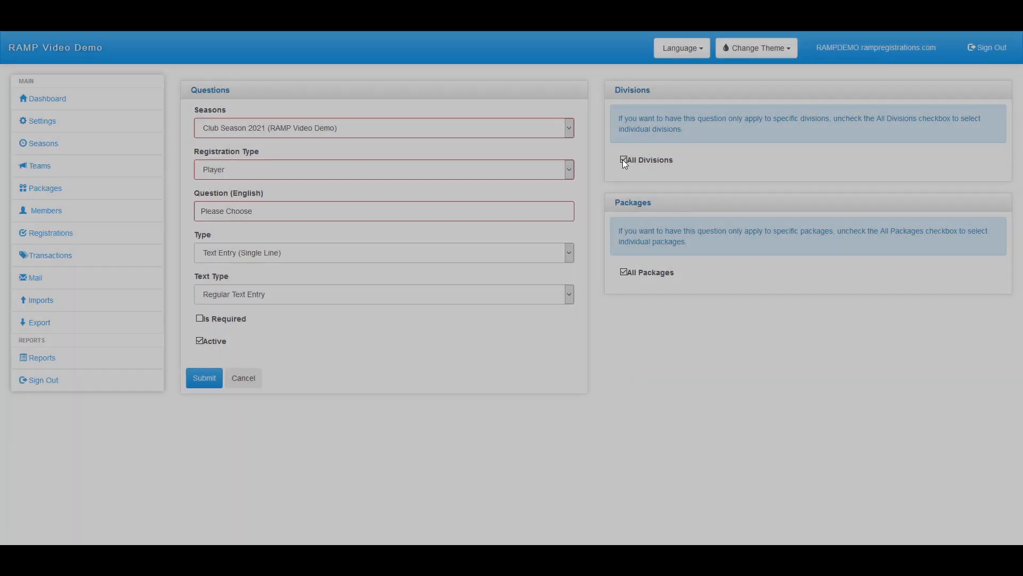
pyautogui.click(623, 159)
pyautogui.click(619, 207)
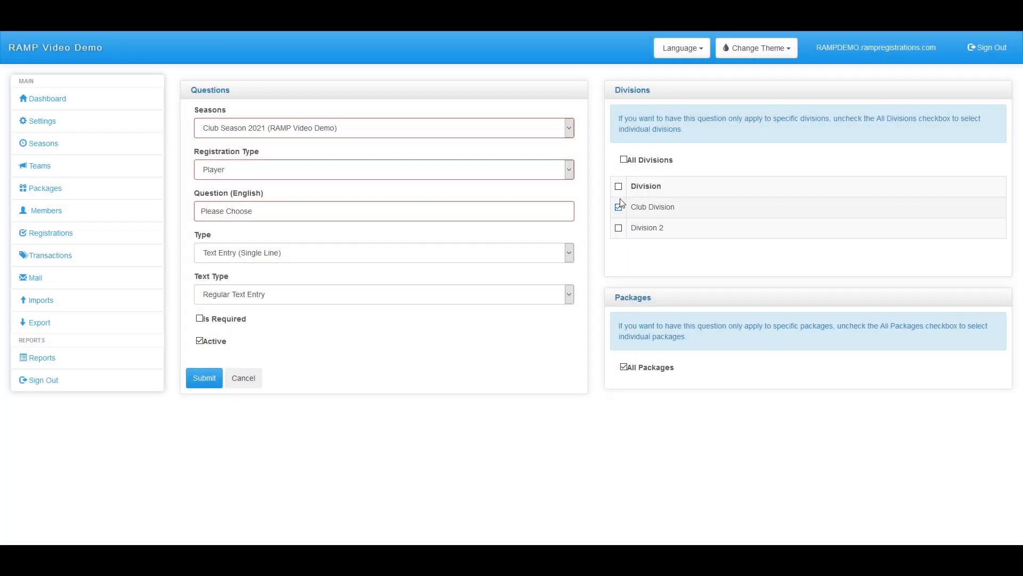
pyautogui.click(617, 228)
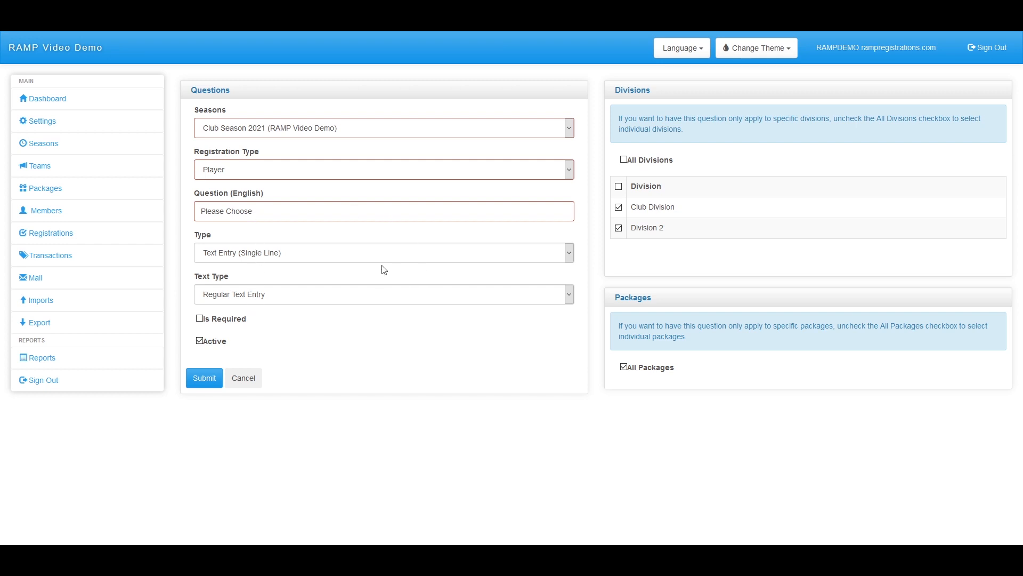
pyautogui.click(349, 260)
pyautogui.click(259, 288)
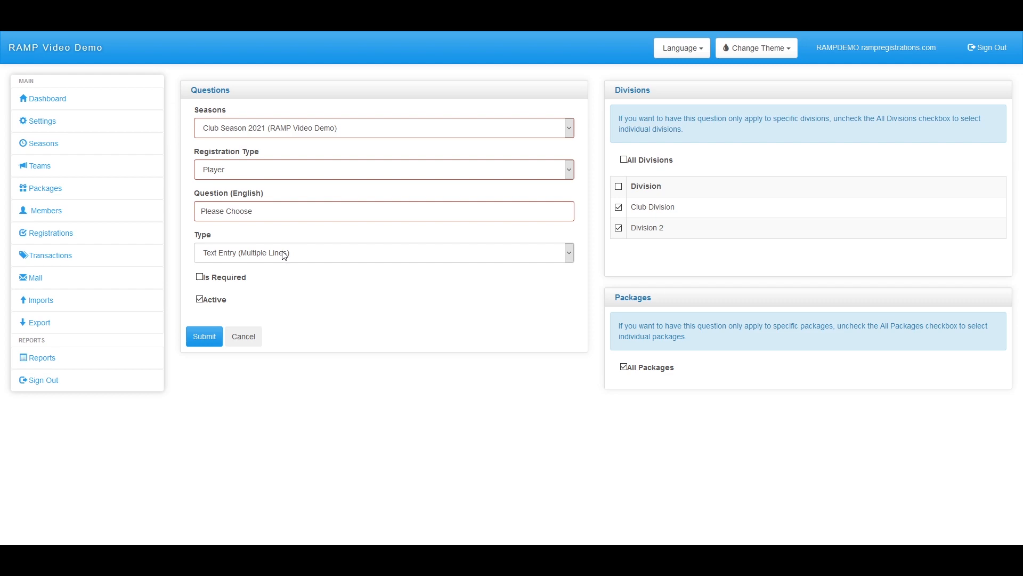
pyautogui.click(284, 255)
# Change the question type to Drop Down List and review its empty answer-options table
pyautogui.click(261, 296)
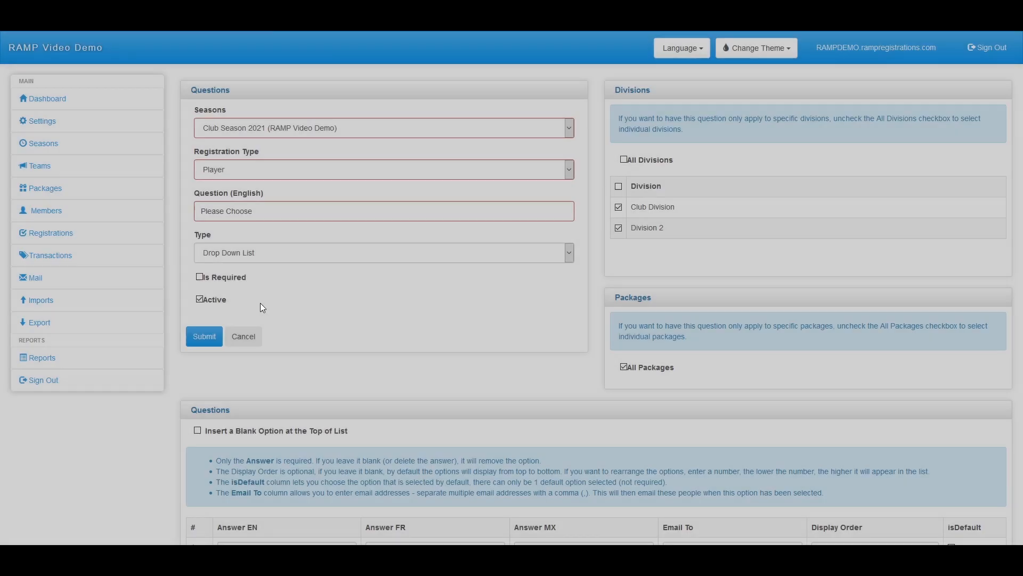
pyautogui.scroll(-3, 413, 320)
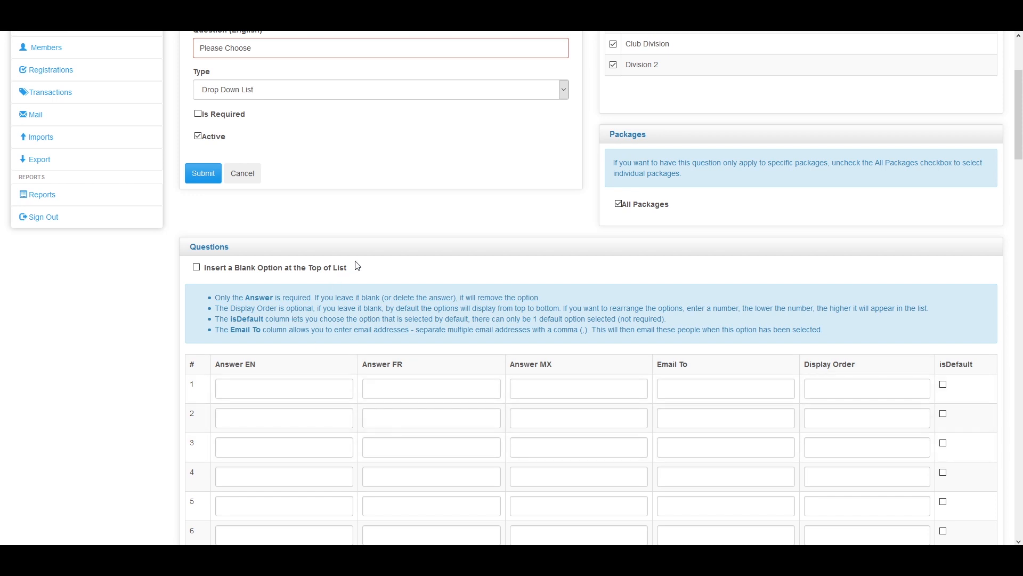
pyautogui.moveTo(349, 268); pyautogui.dragTo(202, 268)
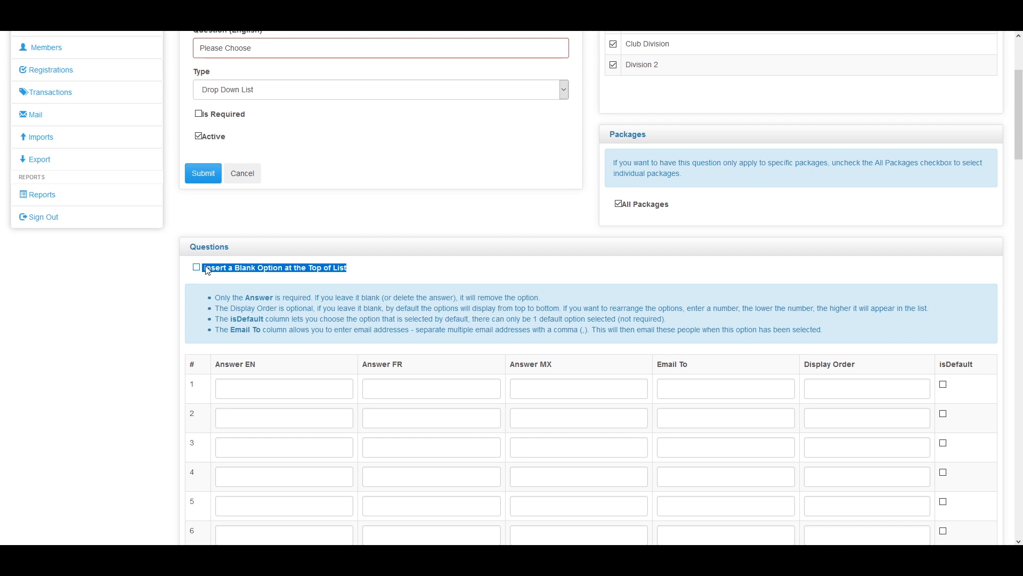
pyautogui.scroll(-4, 265, 206)
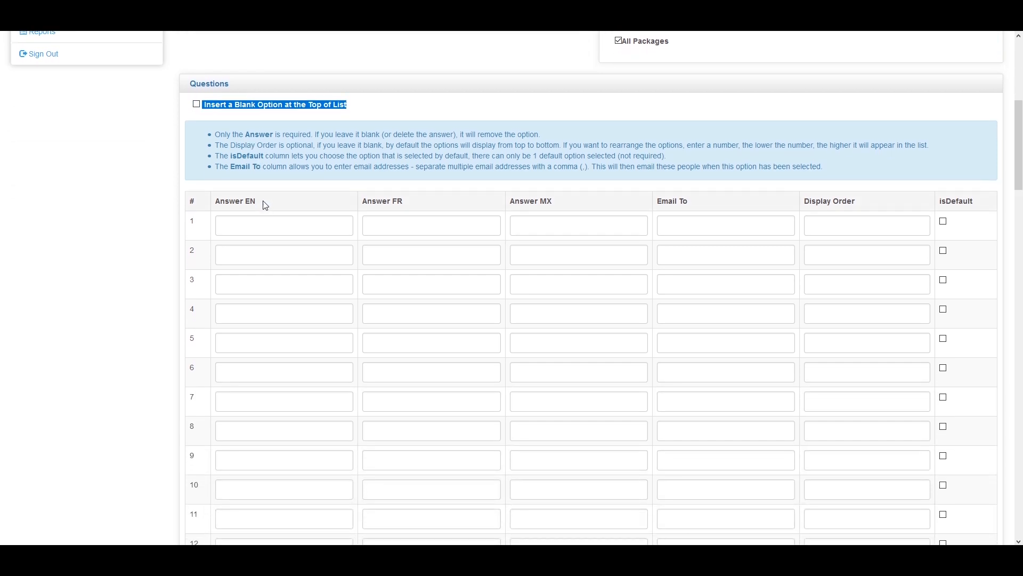
pyautogui.scroll(-7, 275, 159)
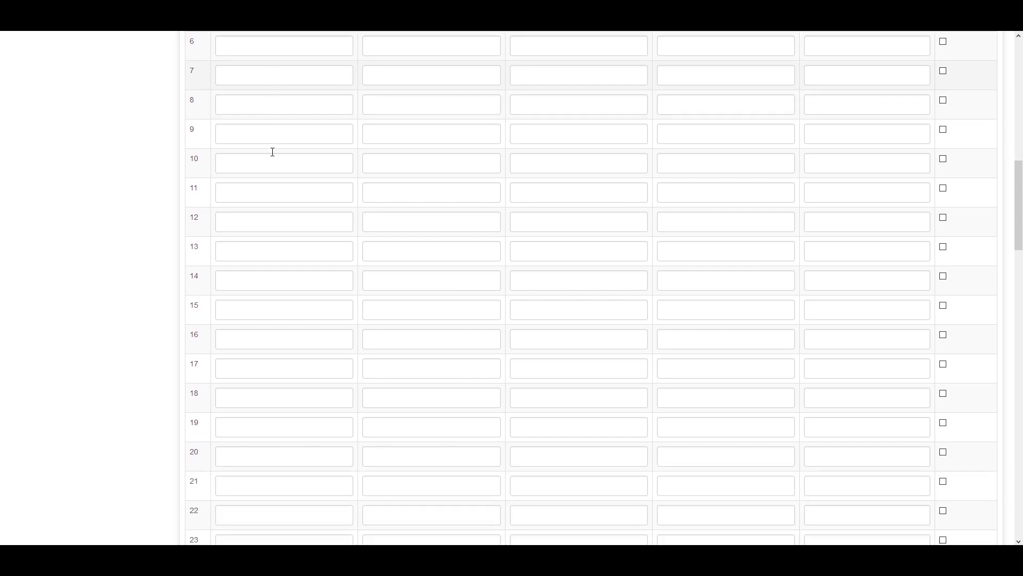
pyautogui.scroll(8, 272, 152)
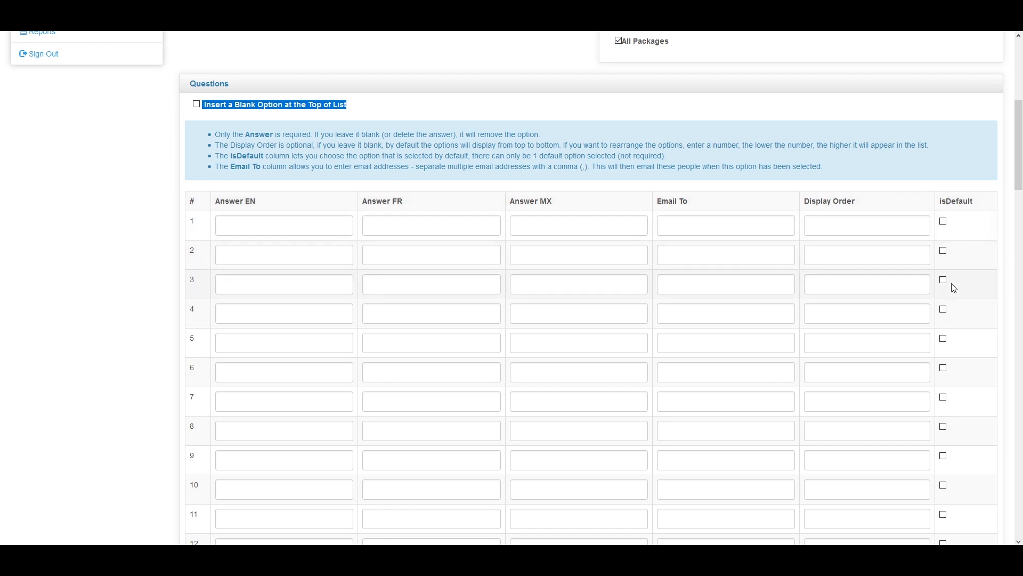
pyautogui.click(387, 112)
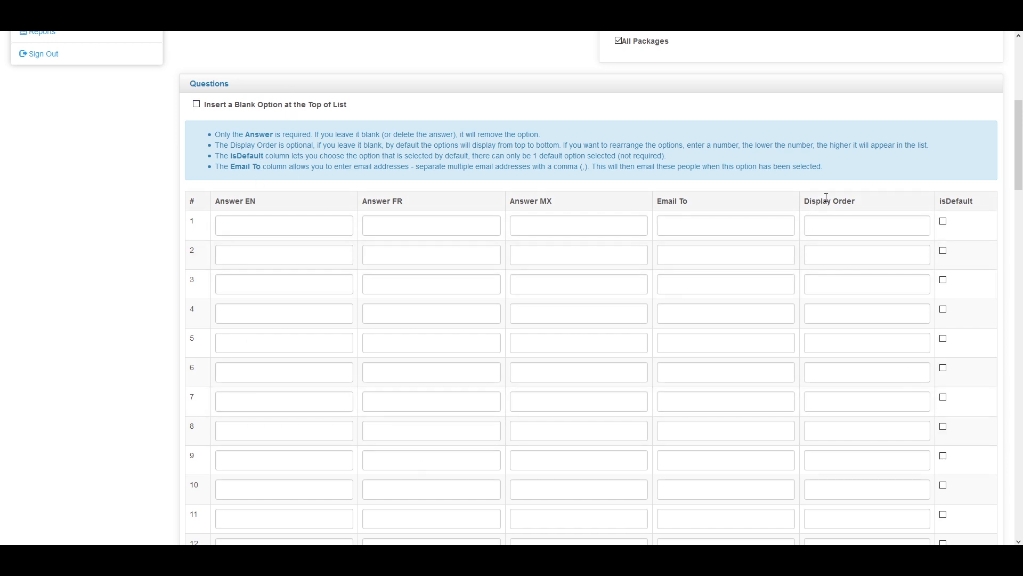
pyautogui.moveTo(867, 208); pyautogui.dragTo(805, 208)
pyautogui.click(805, 207)
pyautogui.moveTo(704, 199); pyautogui.dragTo(639, 200)
pyautogui.click(711, 206)
pyautogui.click(727, 227)
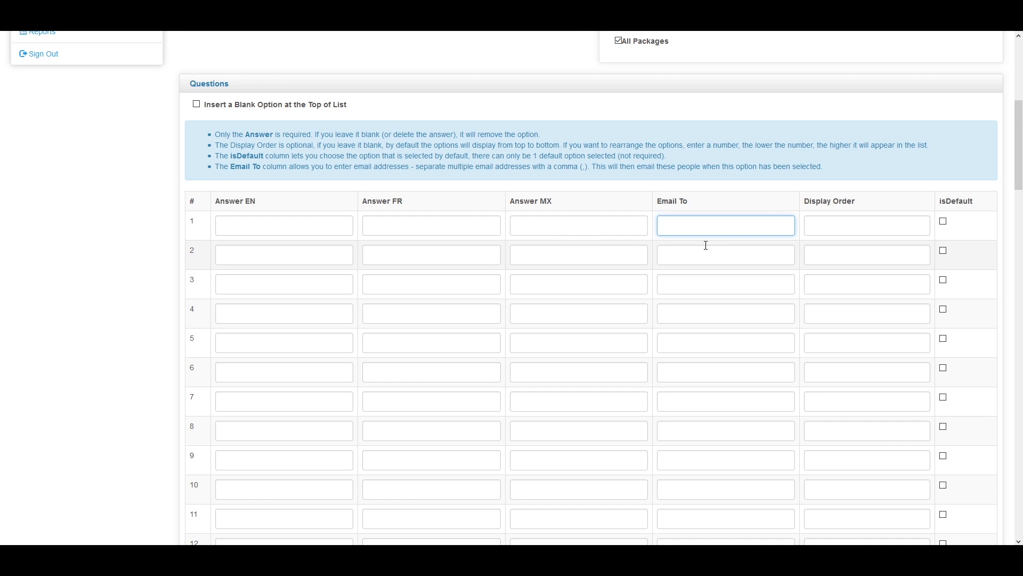
pyautogui.scroll(5, 703, 247)
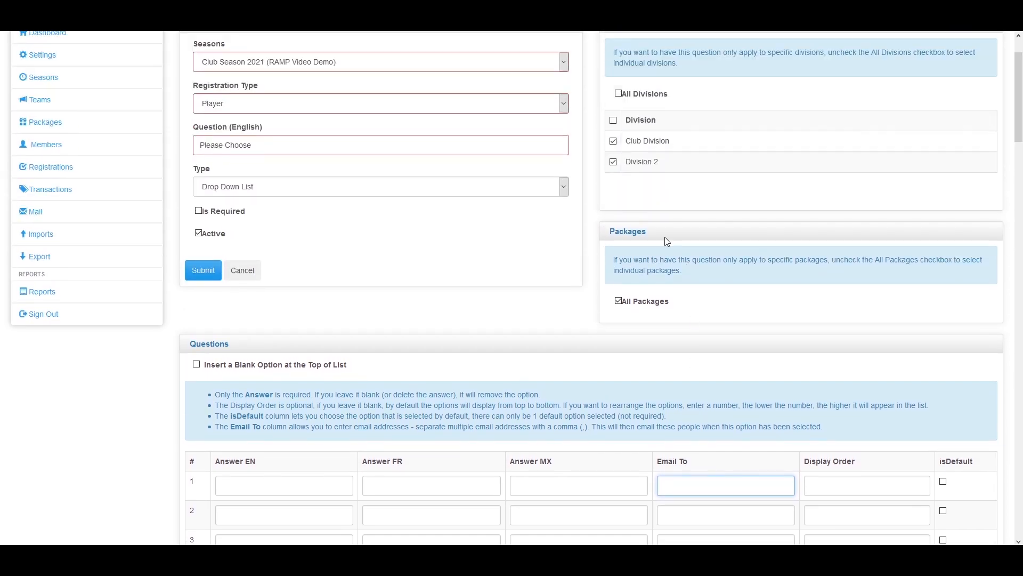
# Try the question type as Radio Buttons, then as Checkbox (Single)
pyautogui.click(272, 160)
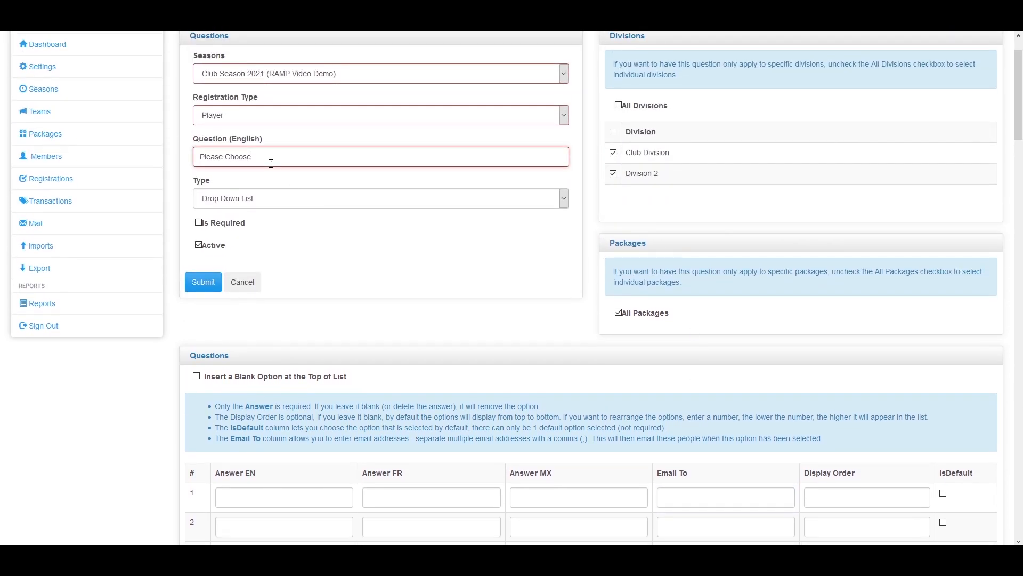
pyautogui.click(275, 200)
pyautogui.click(244, 257)
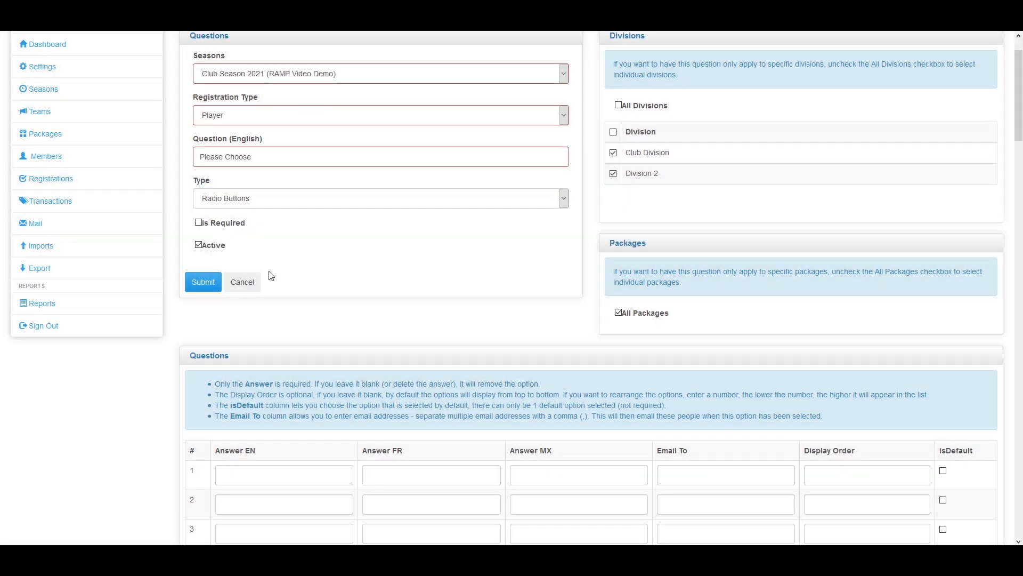
pyautogui.scroll(-1, 278, 280)
pyautogui.scroll(2, 282, 285)
pyautogui.scroll(-2, 281, 285)
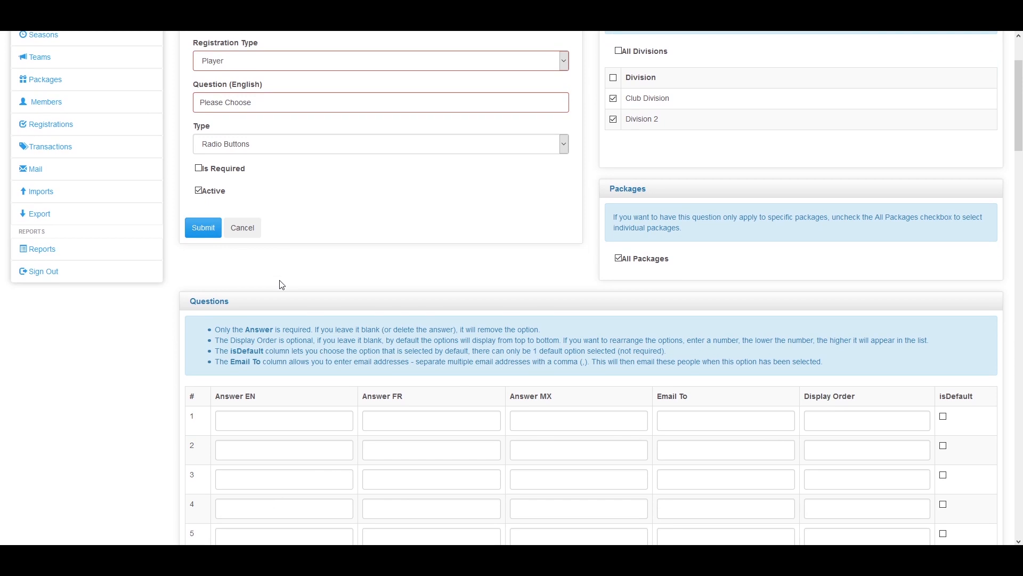
pyautogui.click(244, 147)
pyautogui.click(233, 219)
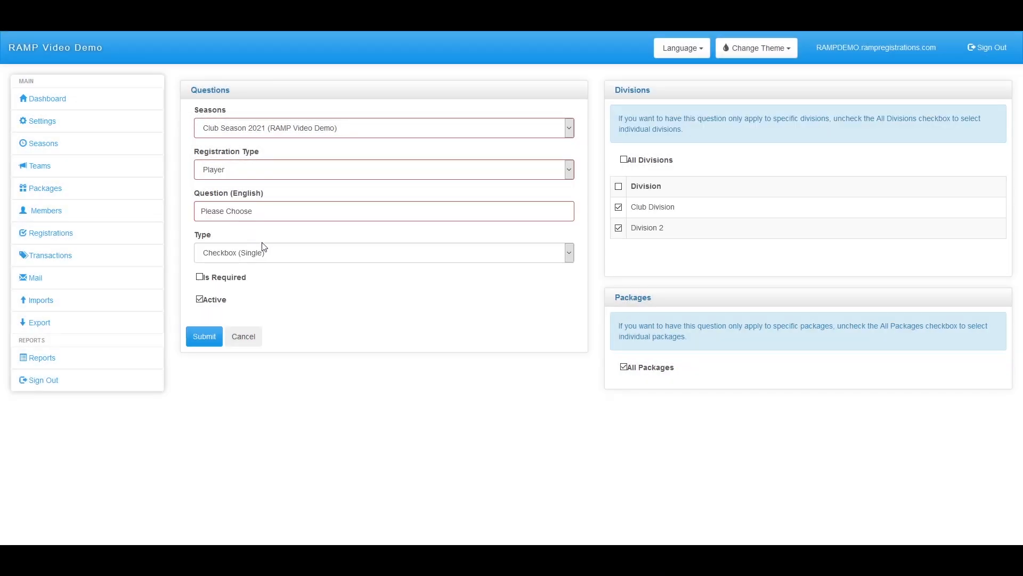
# Switch the question type to Checkboxes (Multiple), then to Drop Down List of Provinces
pyautogui.click(285, 253)
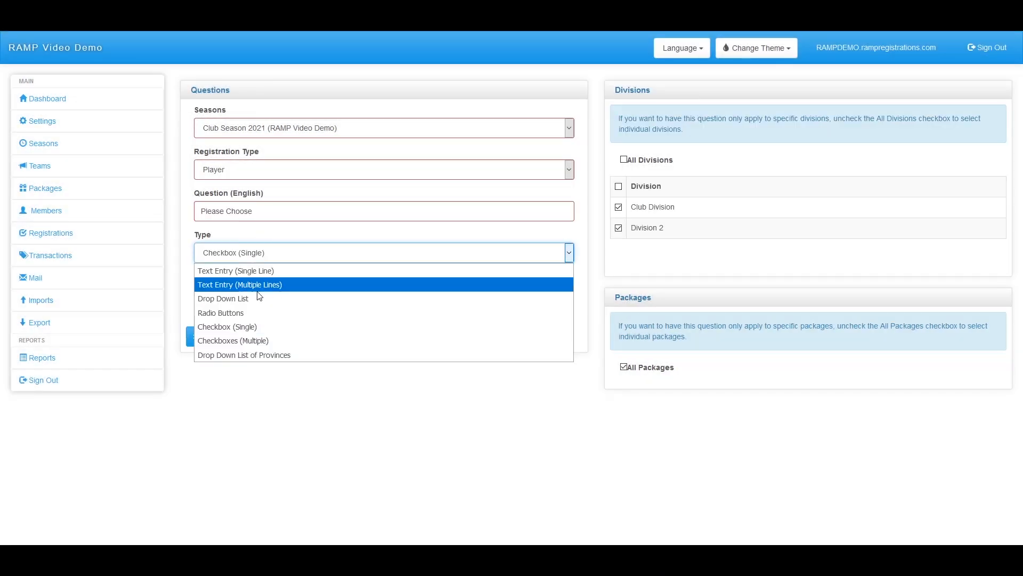
pyautogui.click(237, 339)
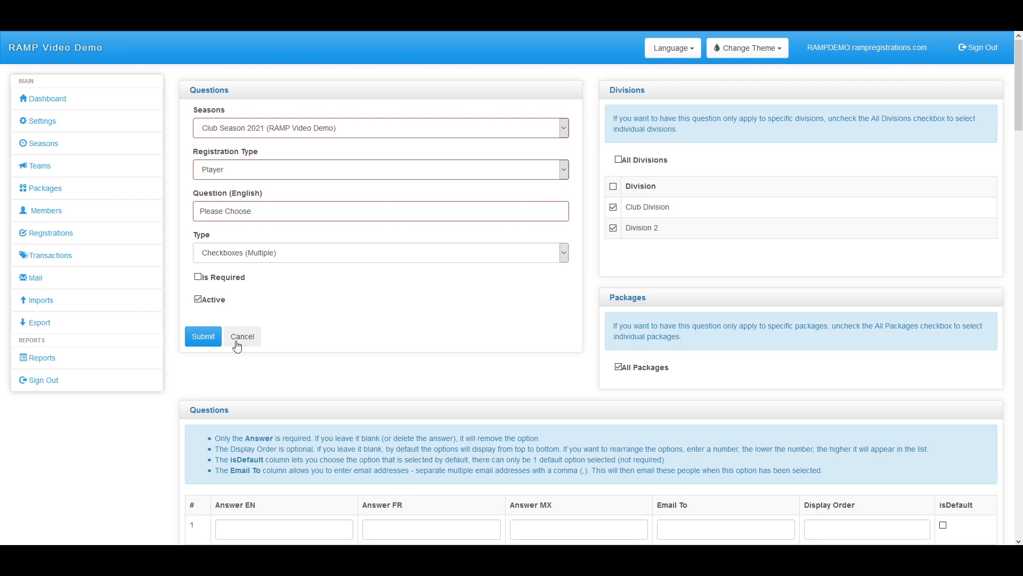
pyautogui.scroll(-3, 240, 342)
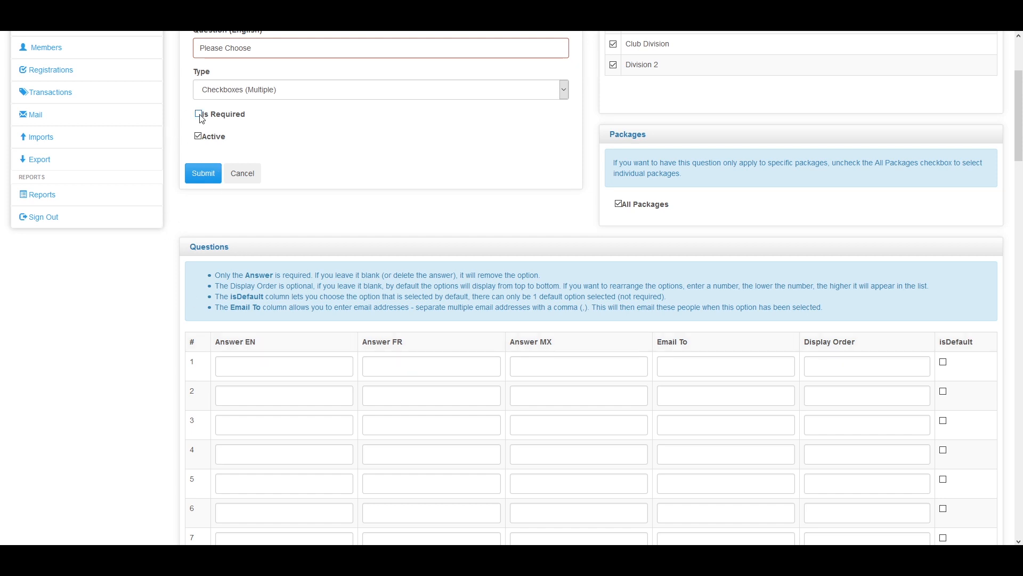
pyautogui.scroll(1, 213, 222)
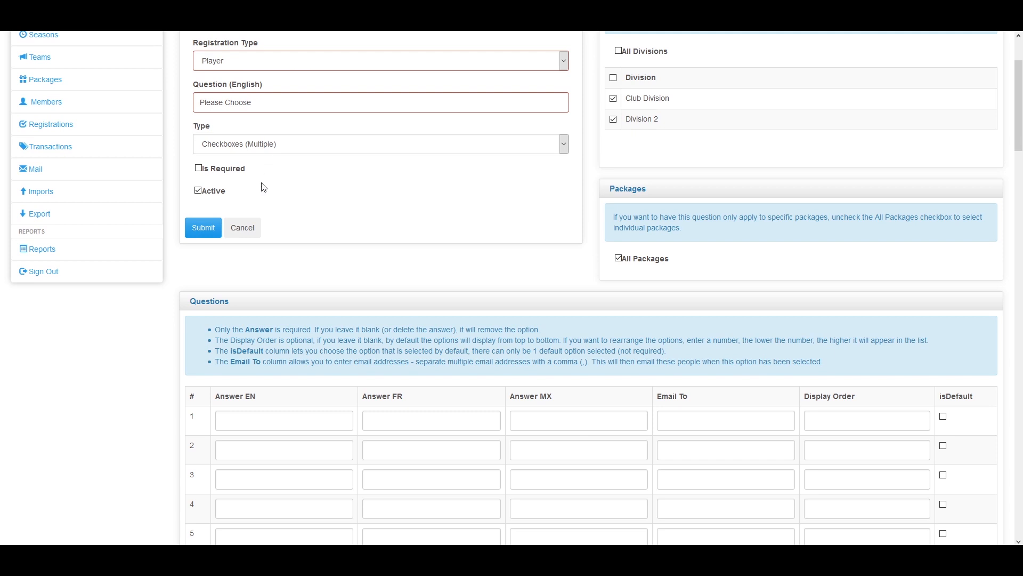
pyautogui.scroll(2, 266, 171)
pyautogui.click(283, 253)
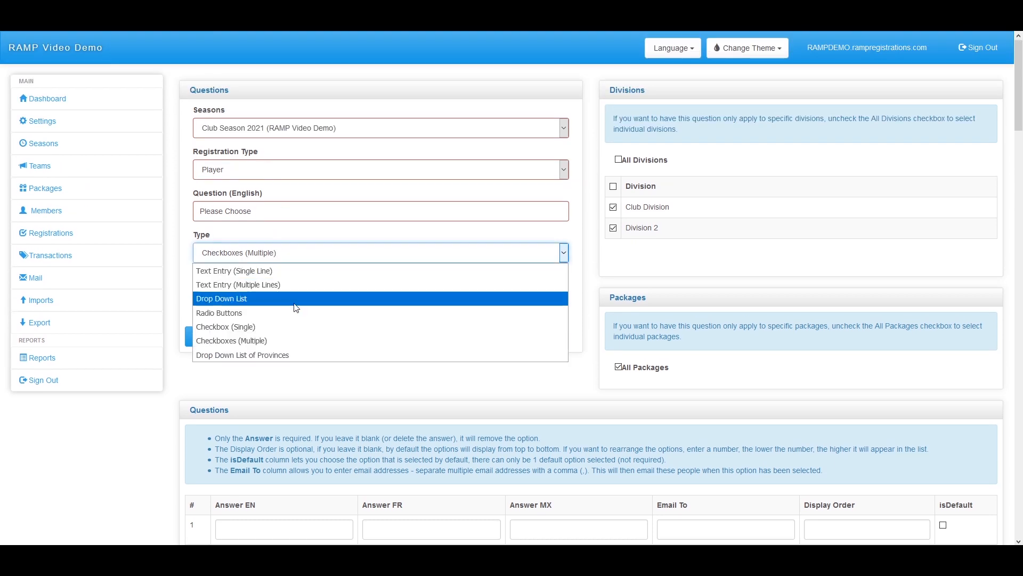
pyautogui.click(275, 355)
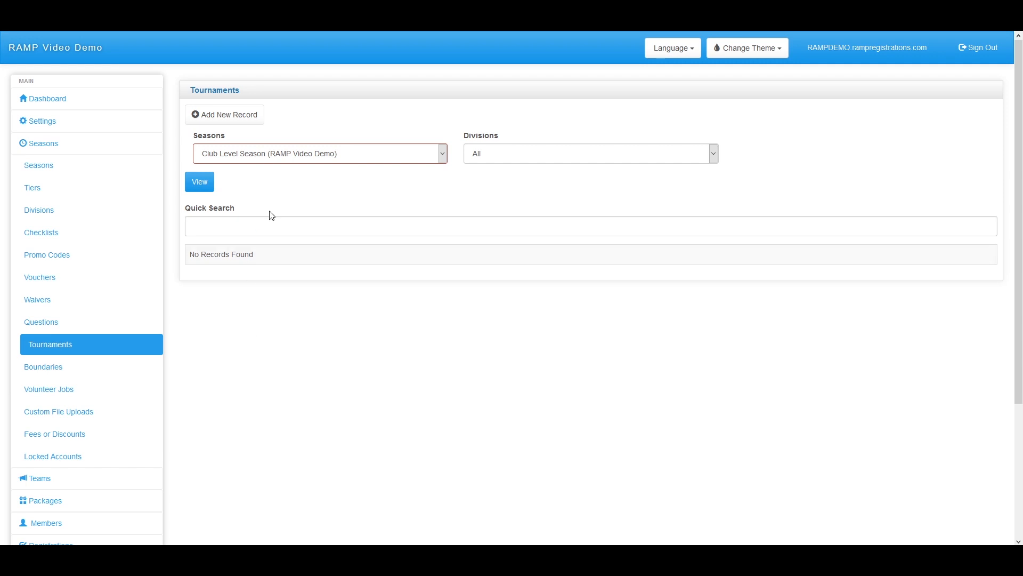
# Create and submit a tournament named 'Tournament one' for Club Level Season
pyautogui.click(230, 118)
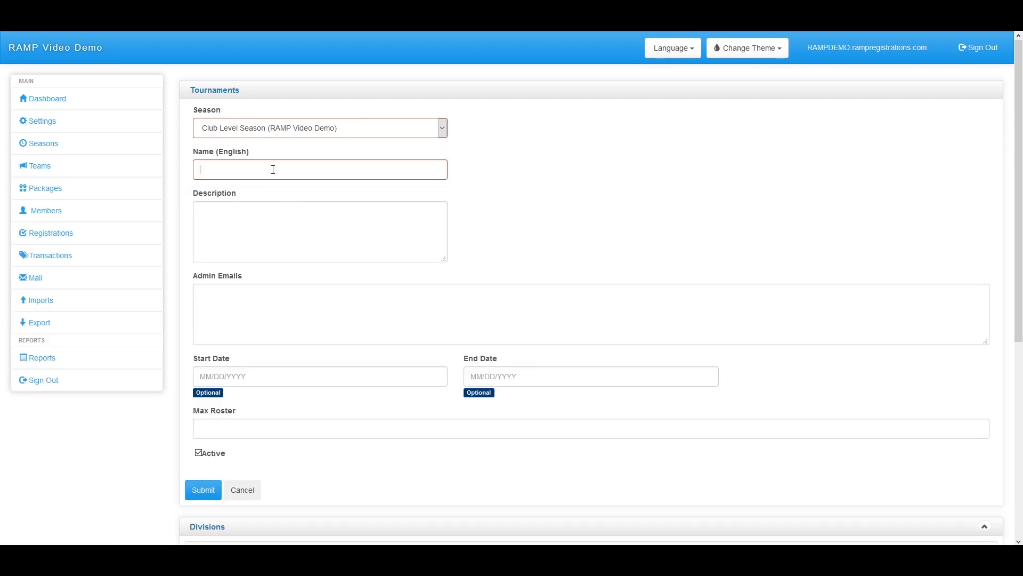
pyautogui.click(273, 169)
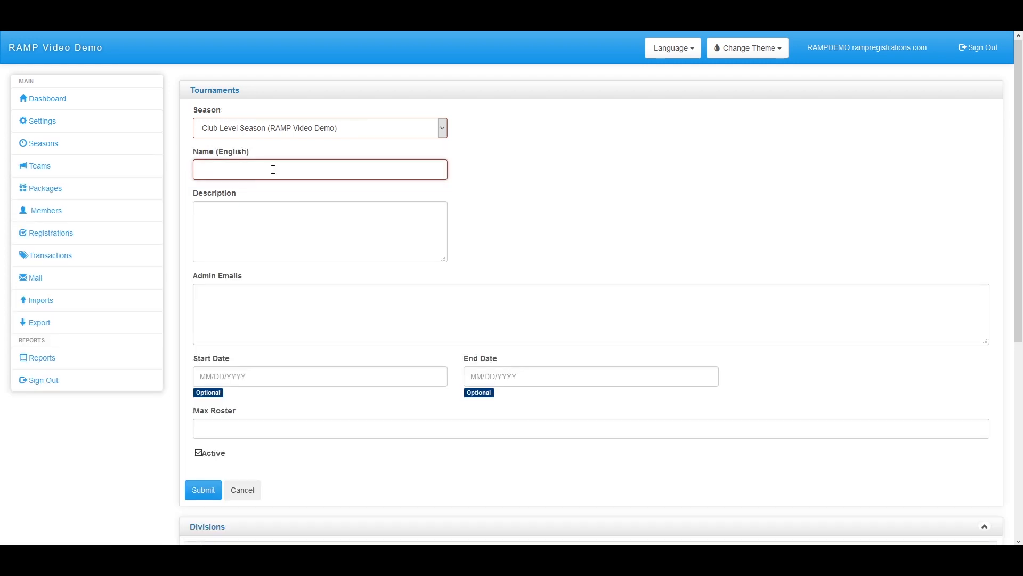
pyautogui.write('Tournament one')
pyautogui.scroll(-1, 290, 306)
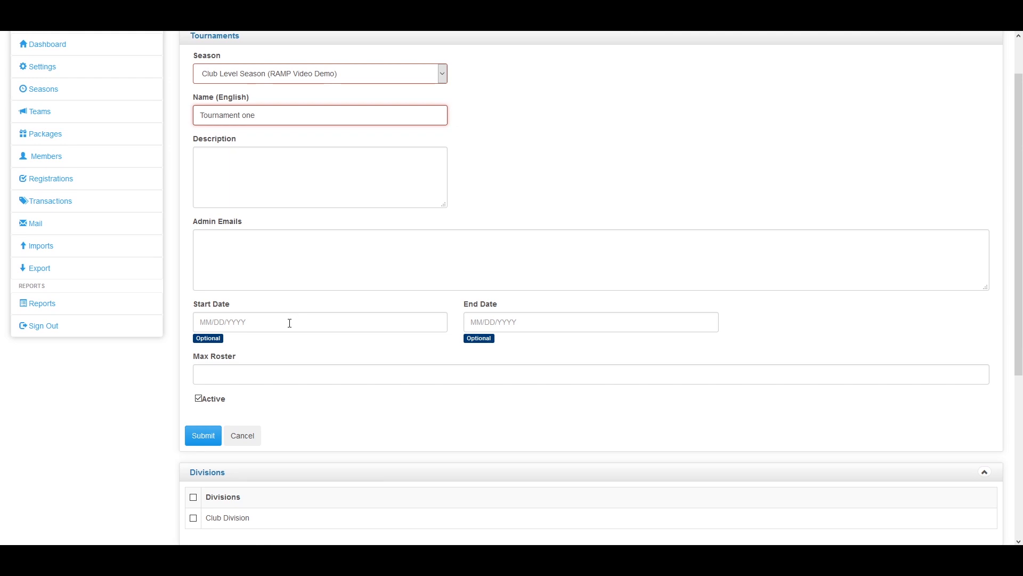
pyautogui.scroll(-1, 288, 315)
pyautogui.scroll(-3, 285, 326)
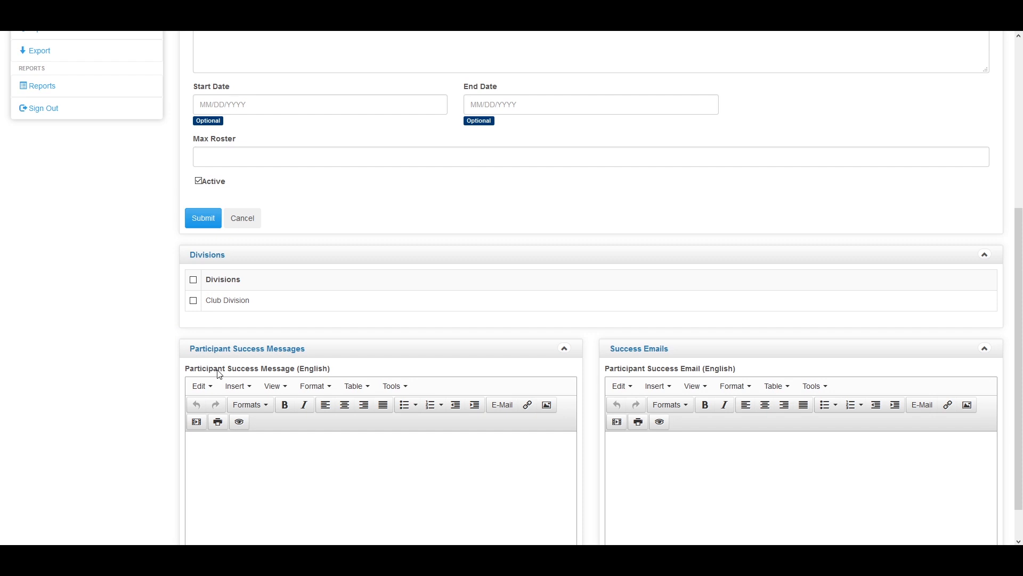
pyautogui.scroll(-1, 222, 374)
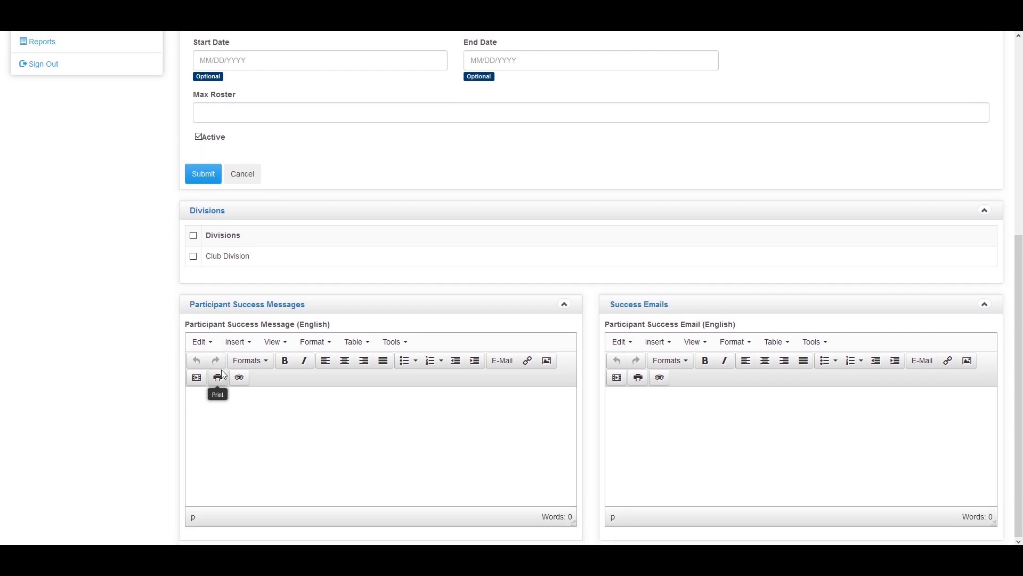
pyautogui.scroll(4, 167, 411)
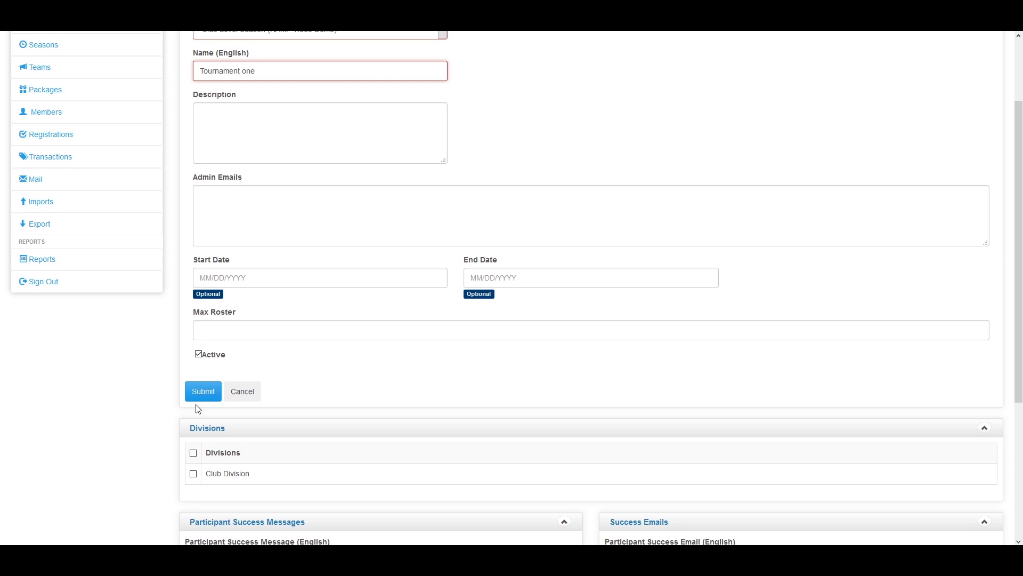
pyautogui.click(203, 395)
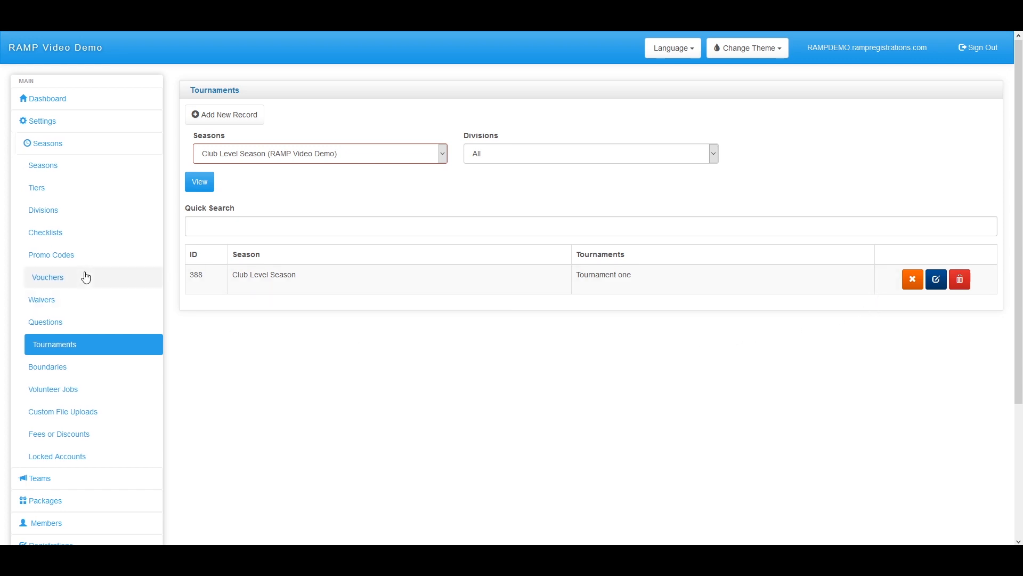
# Start a new waiver for Tournament registrations, attached to Tournament one
pyautogui.click(69, 303)
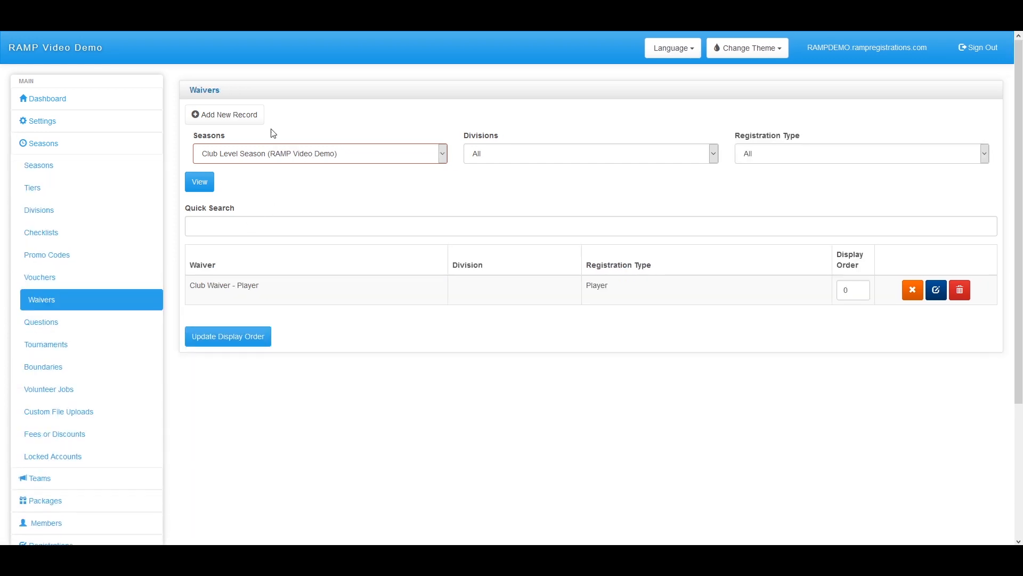
pyautogui.click(243, 114)
pyautogui.click(297, 167)
pyautogui.click(266, 242)
pyautogui.click(242, 215)
pyautogui.click(234, 242)
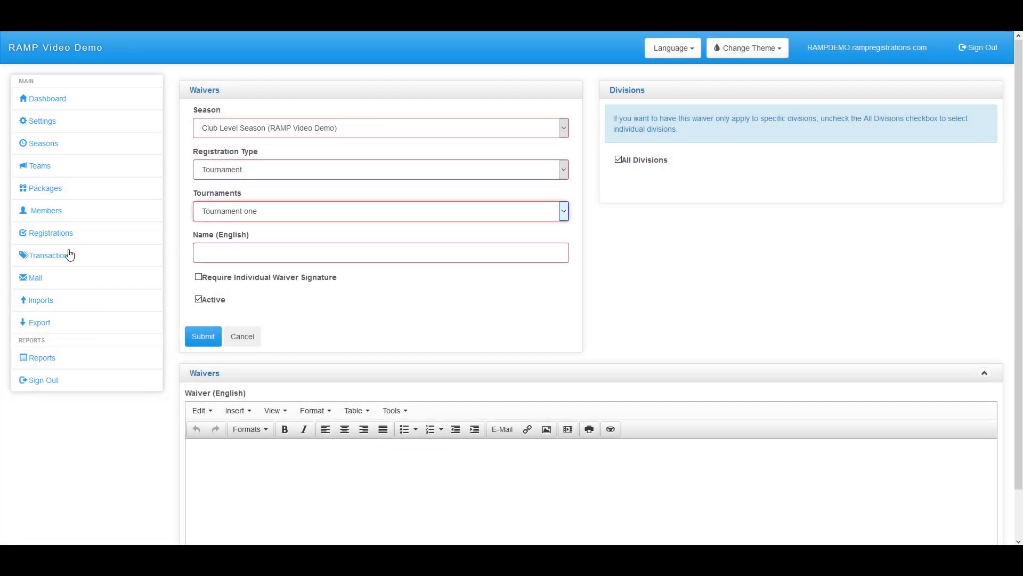
# Start a new registration question of type Tournament, tied to Tournament one
pyautogui.click(69, 145)
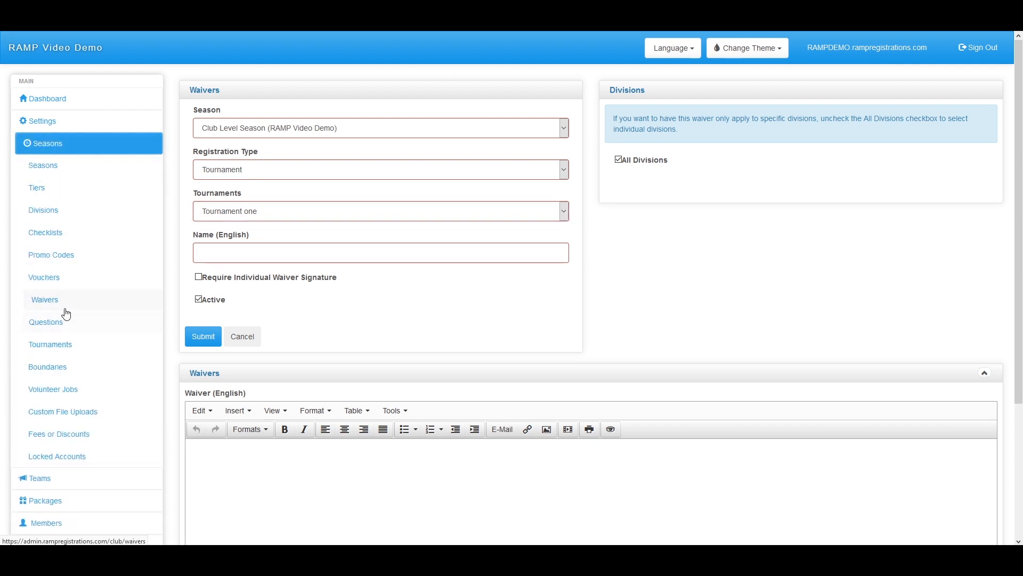
pyautogui.click(59, 324)
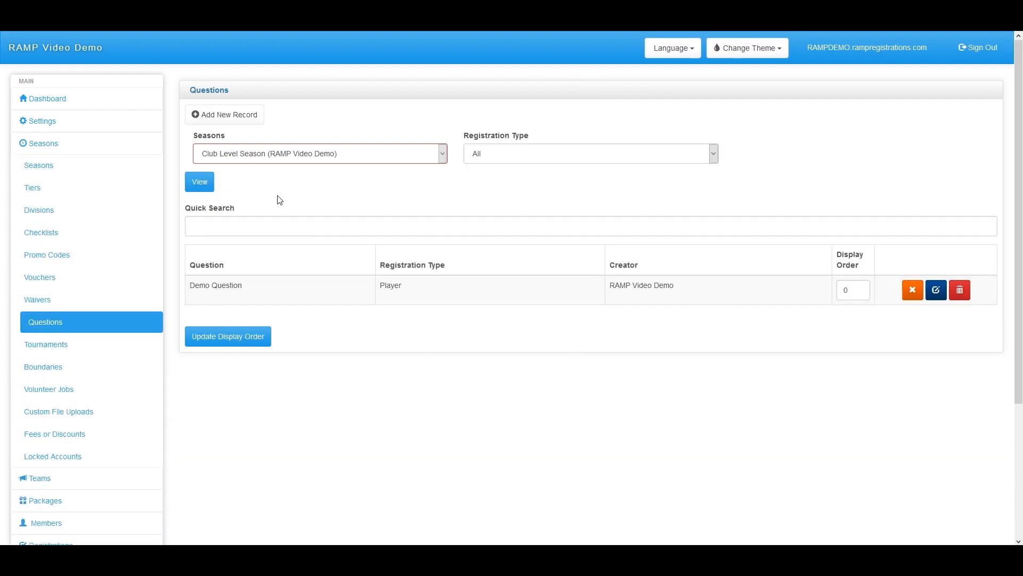
pyautogui.click(225, 114)
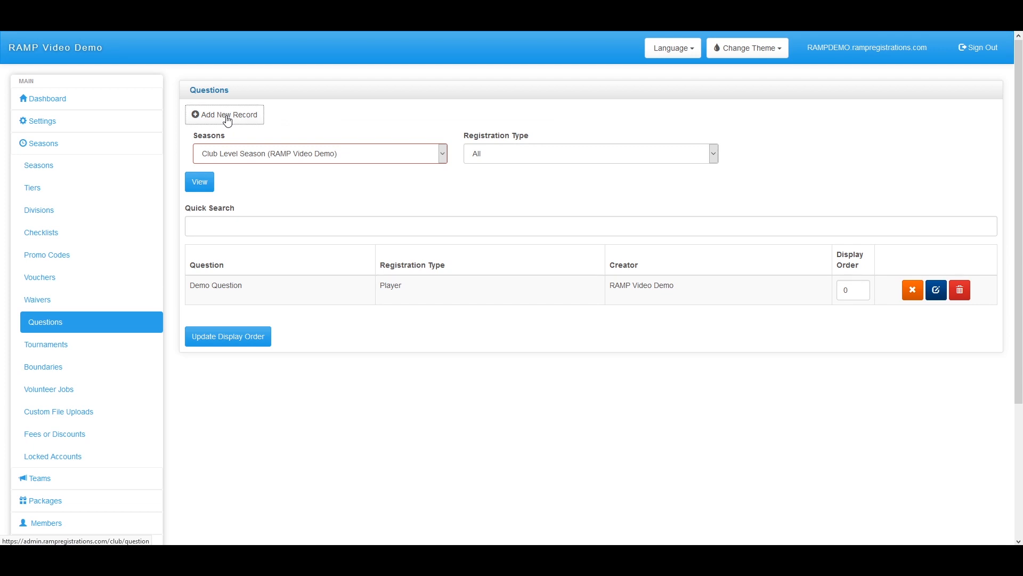
pyautogui.click(229, 169)
pyautogui.click(238, 243)
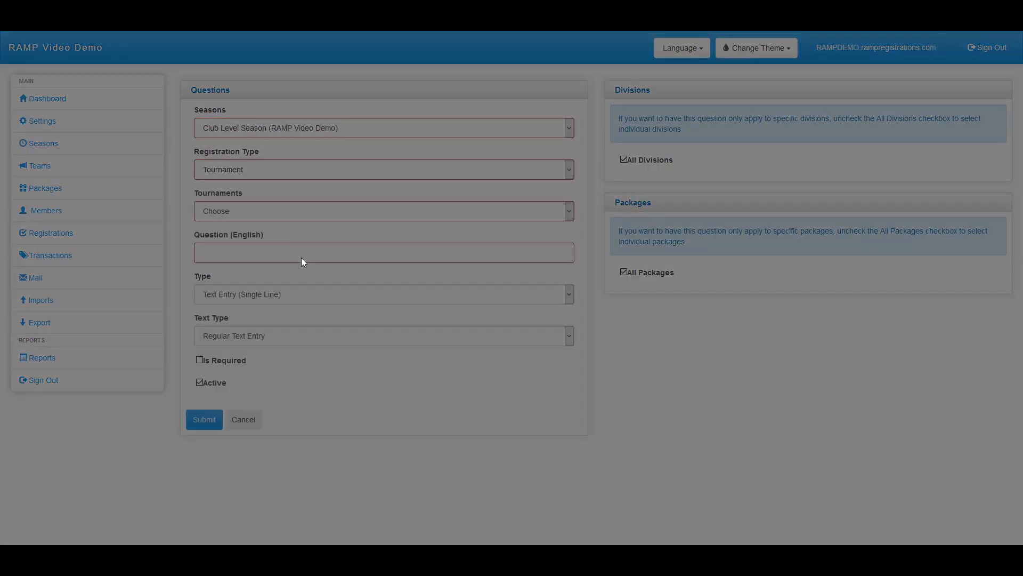
pyautogui.click(246, 211)
pyautogui.click(247, 240)
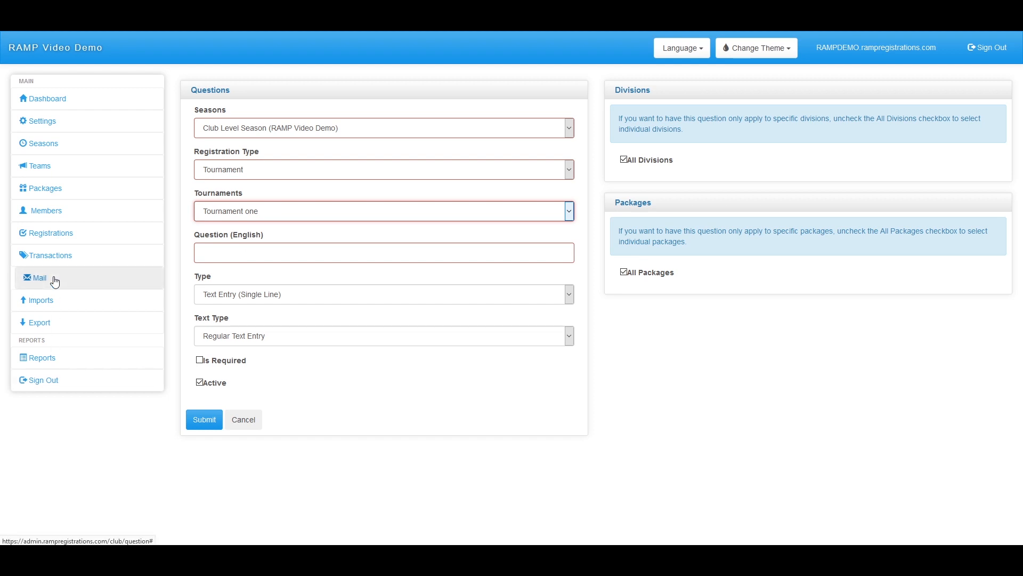
# Start a new Tournament package in Club Level Season tied to Tournament one
pyautogui.click(54, 196)
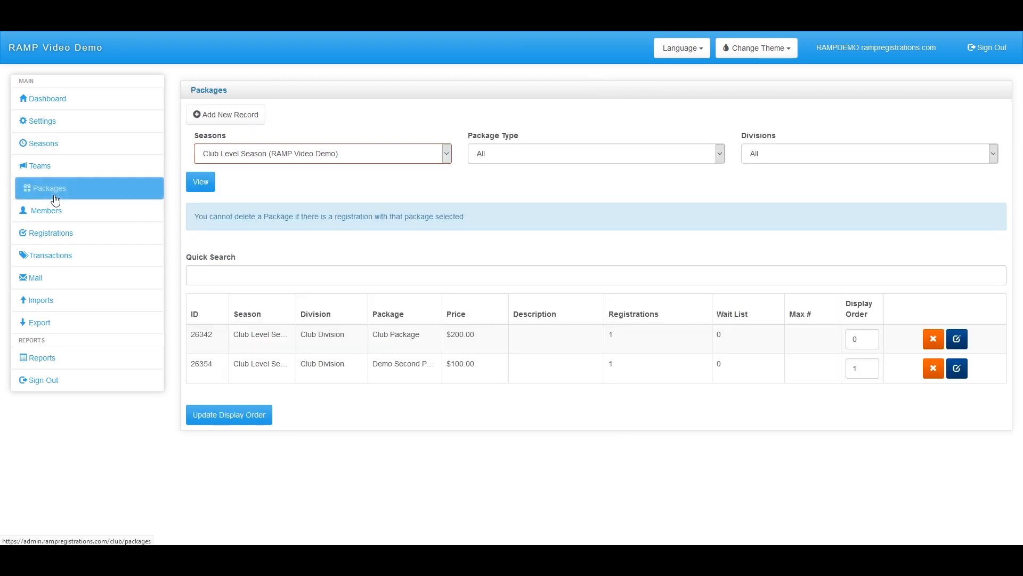
pyautogui.click(236, 115)
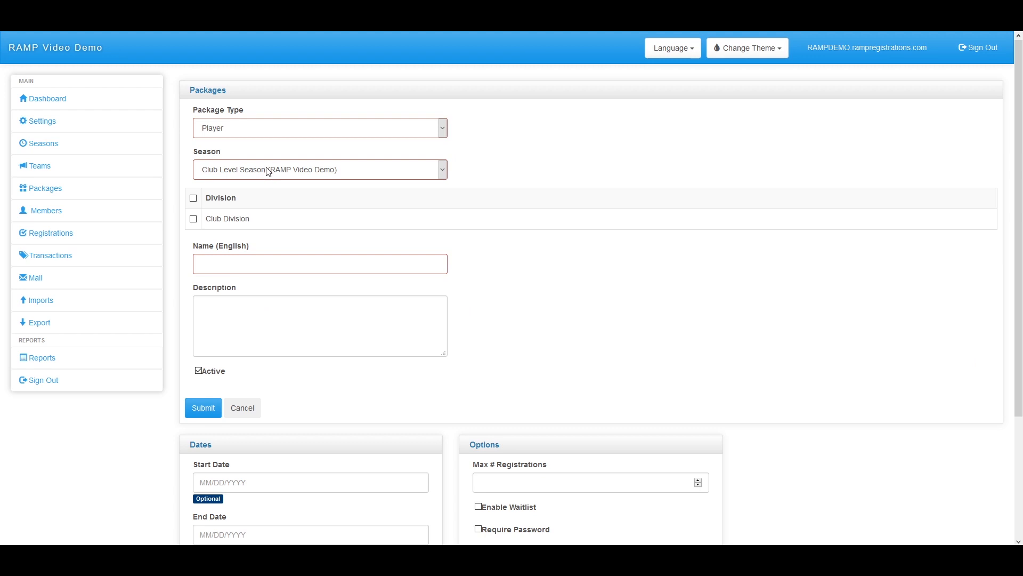
pyautogui.click(274, 173)
pyautogui.click(276, 175)
pyautogui.click(269, 129)
pyautogui.click(235, 201)
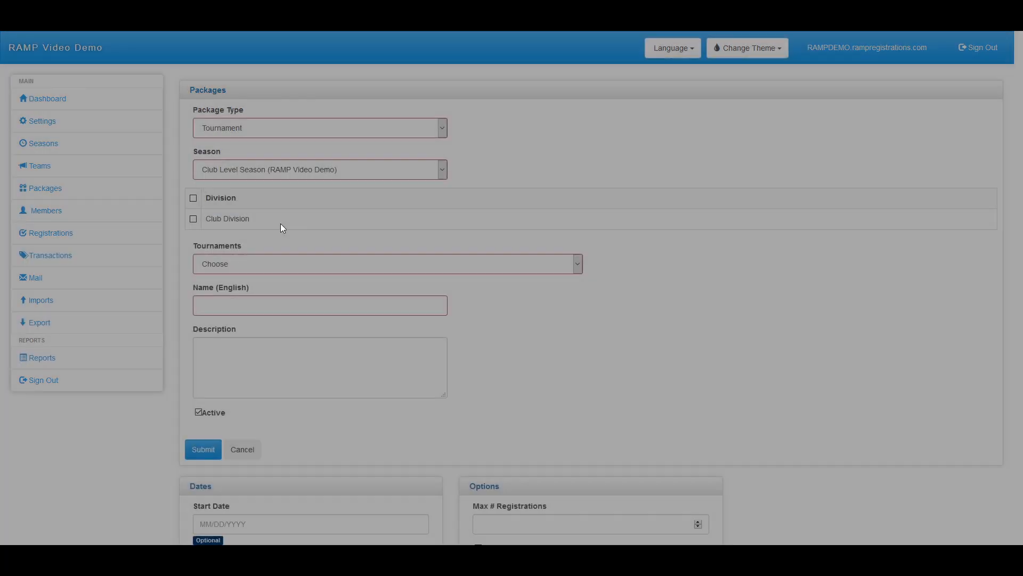
pyautogui.click(229, 269)
pyautogui.click(223, 294)
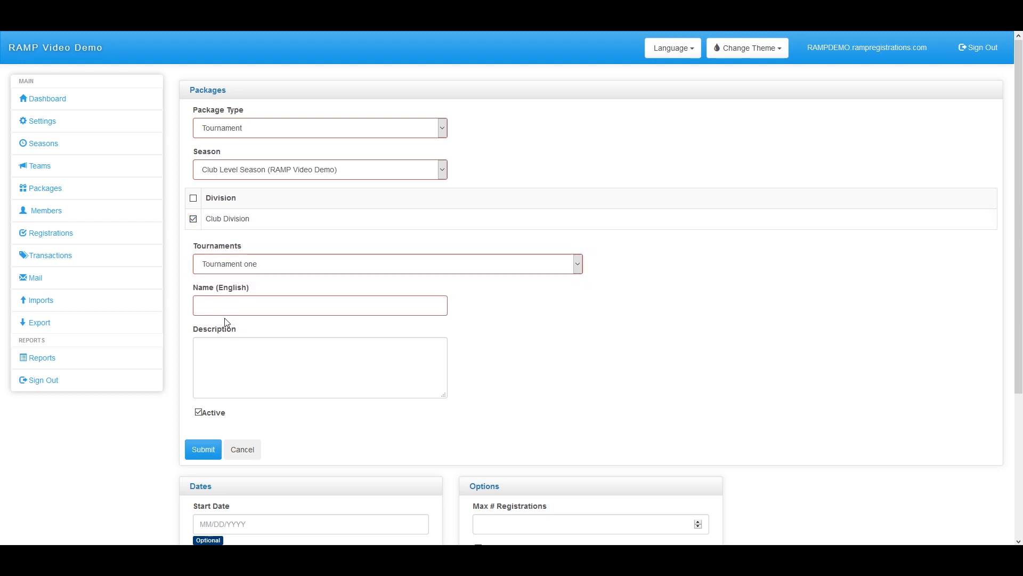
# Review the rest of the package form and expand the Seasons section of the sidebar
pyautogui.scroll(-2, 224, 320)
pyautogui.scroll(-2, 223, 309)
pyautogui.scroll(4, 220, 301)
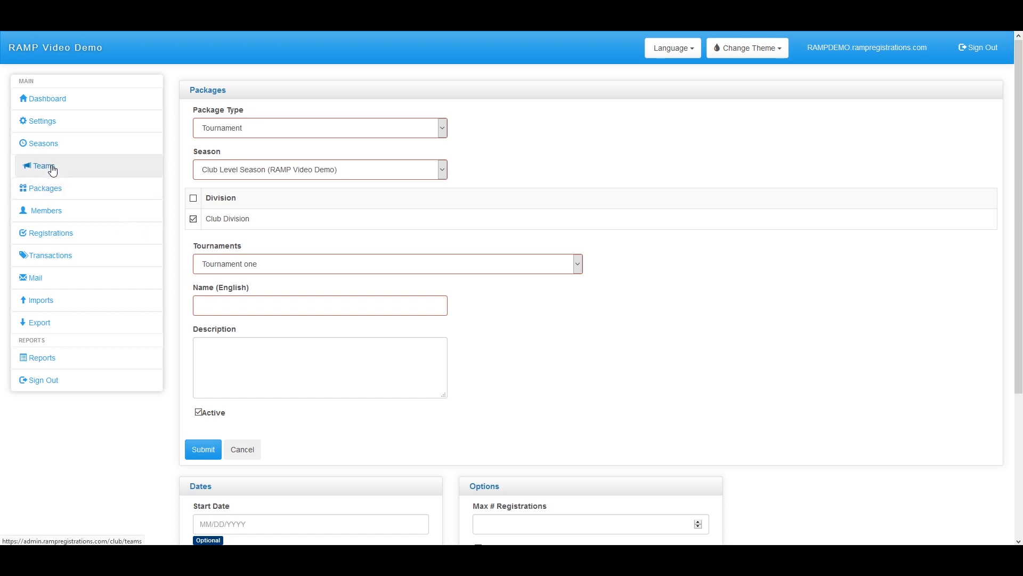
pyautogui.click(39, 148)
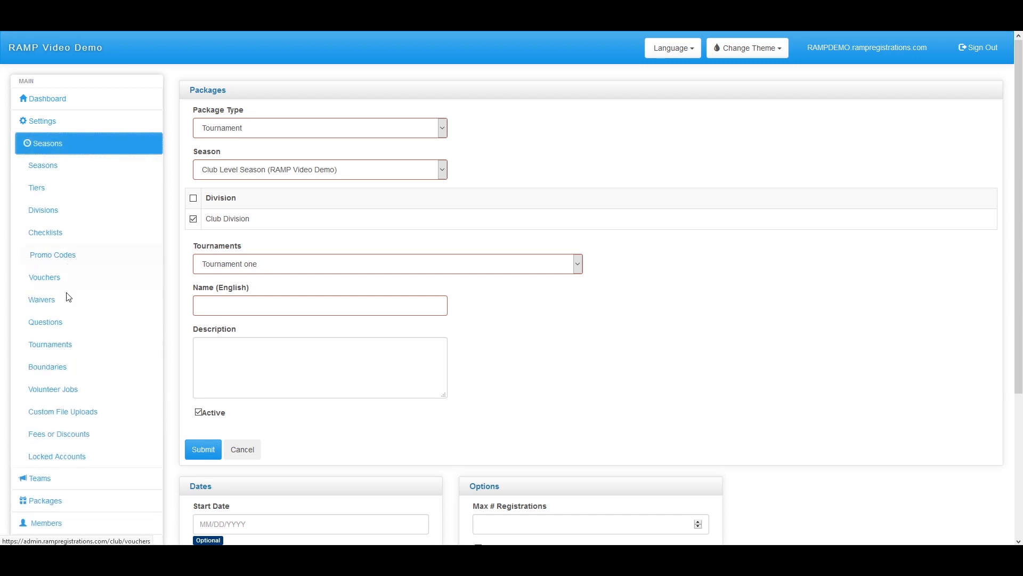
pyautogui.scroll(-2, 68, 286)
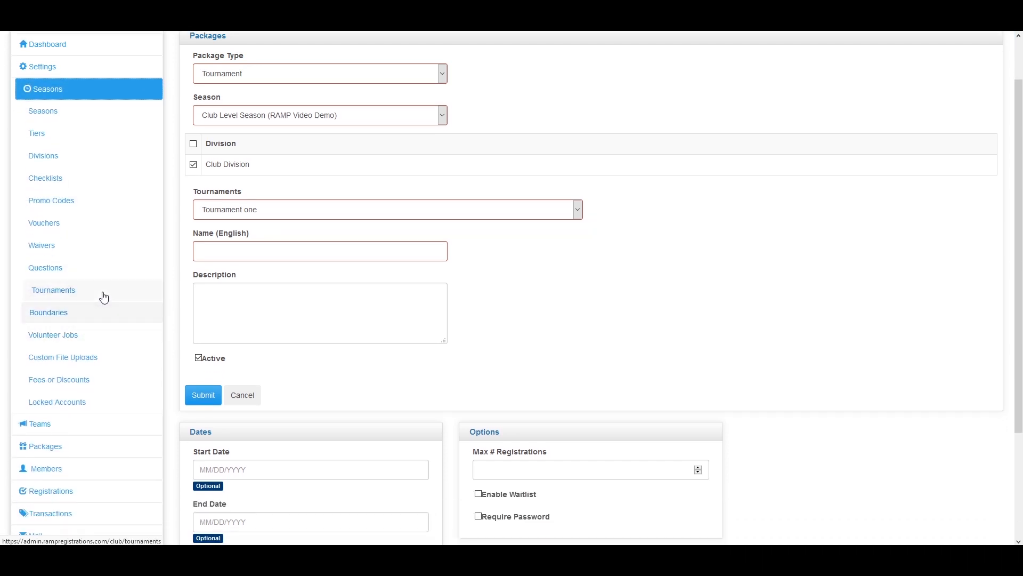
# Go to the Boundaries page and pan around its Edmonton map
pyautogui.click(64, 318)
pyautogui.moveTo(421, 433); pyautogui.dragTo(529, 385)
pyautogui.scroll(-3, 670, 306)
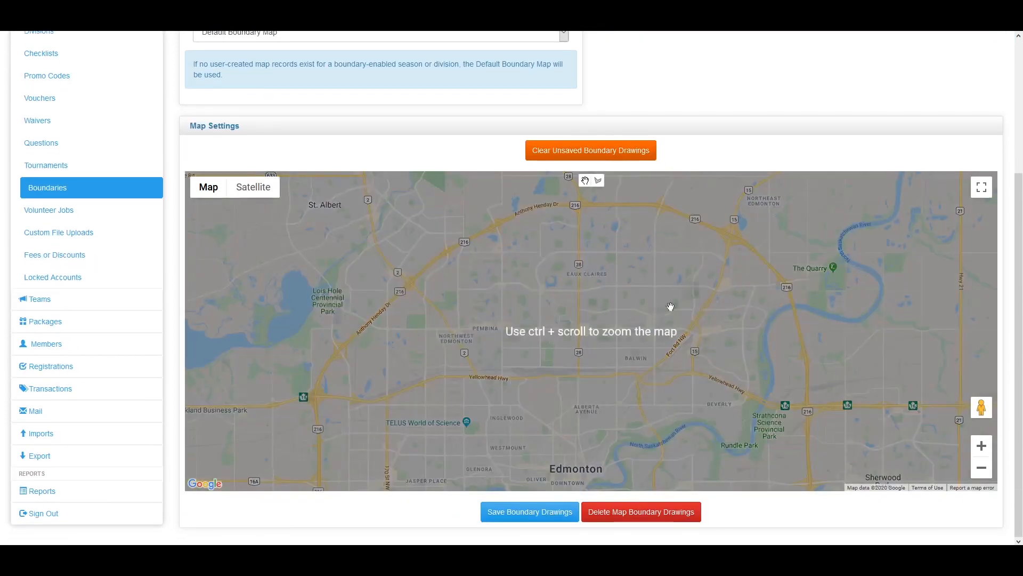
pyautogui.scroll(3, 91, 250)
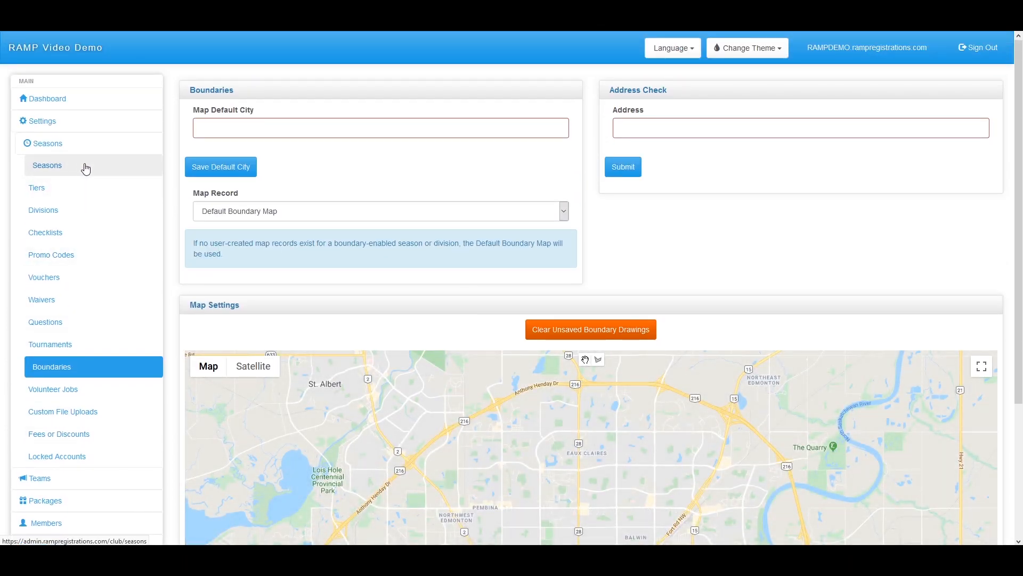
pyautogui.click(86, 169)
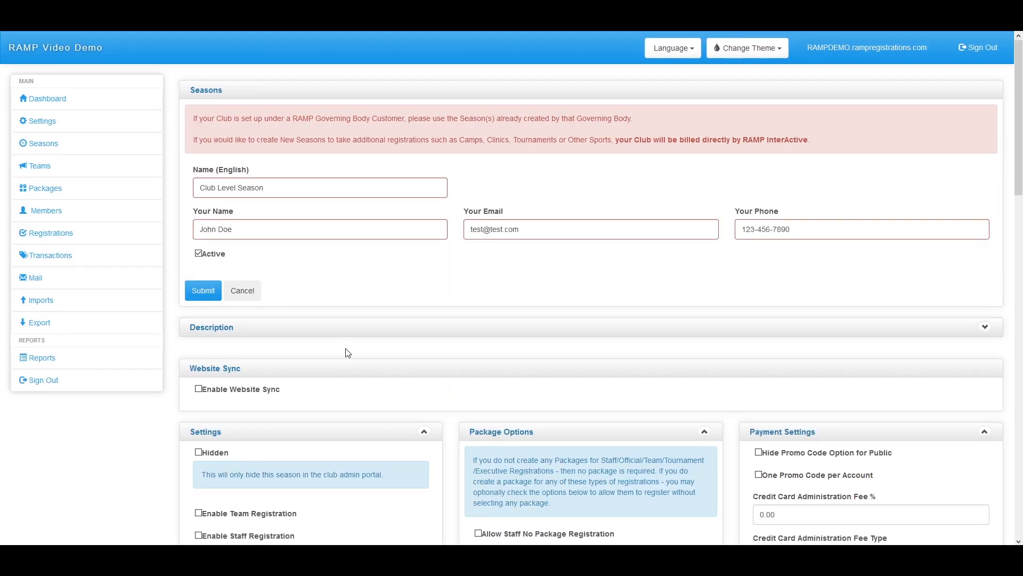
pyautogui.scroll(-15, 348, 347)
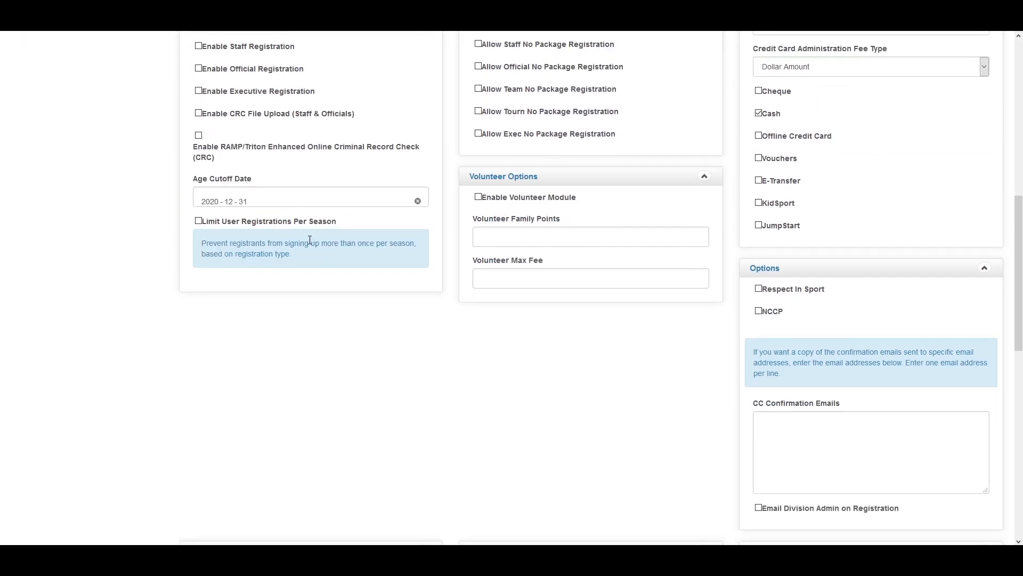
pyautogui.scroll(-2, 309, 243)
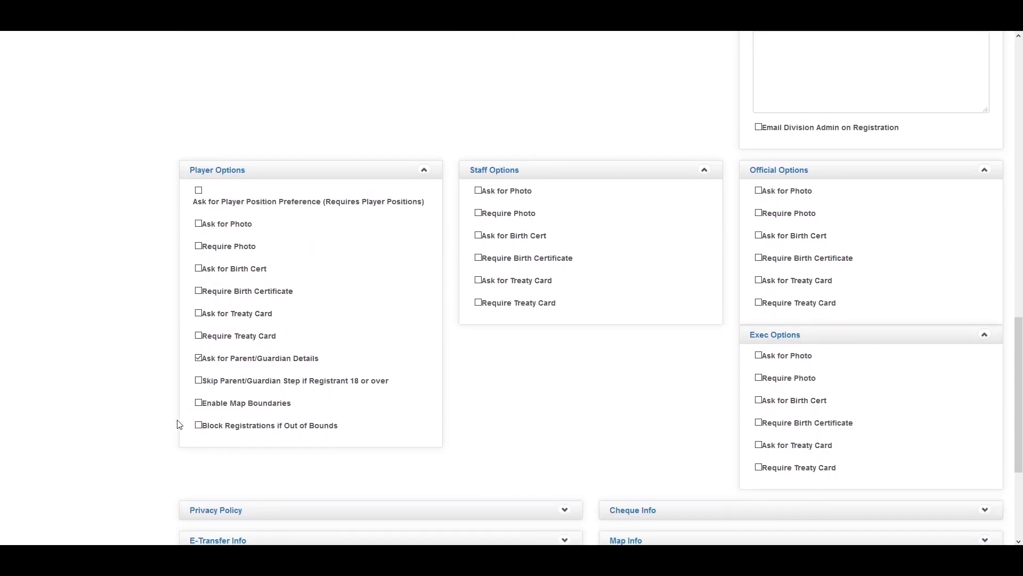
pyautogui.click(198, 403)
pyautogui.click(200, 425)
pyautogui.click(198, 426)
pyautogui.scroll(1, 205, 429)
pyautogui.scroll(15, 181, 429)
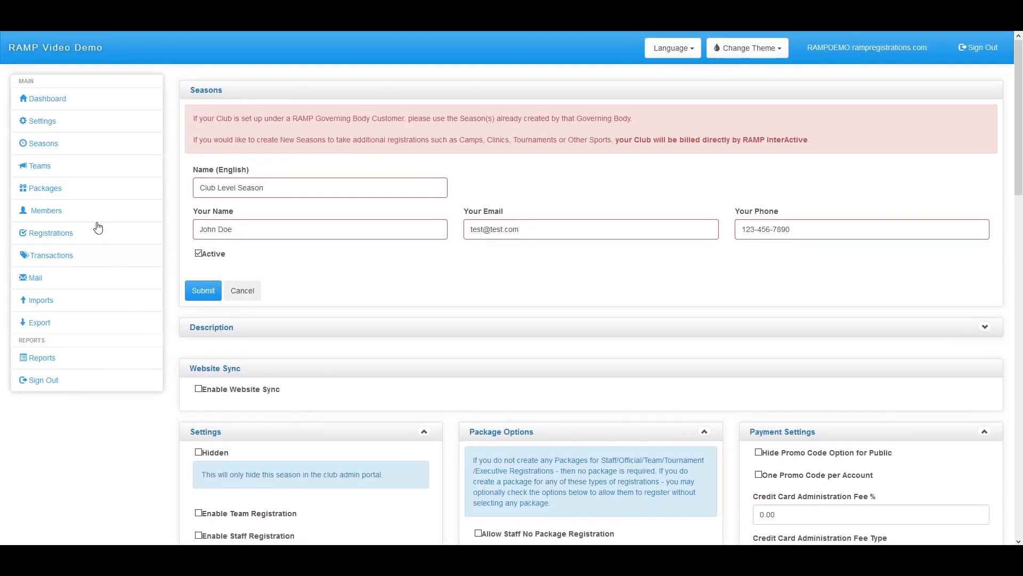
pyautogui.click(71, 143)
pyautogui.click(65, 375)
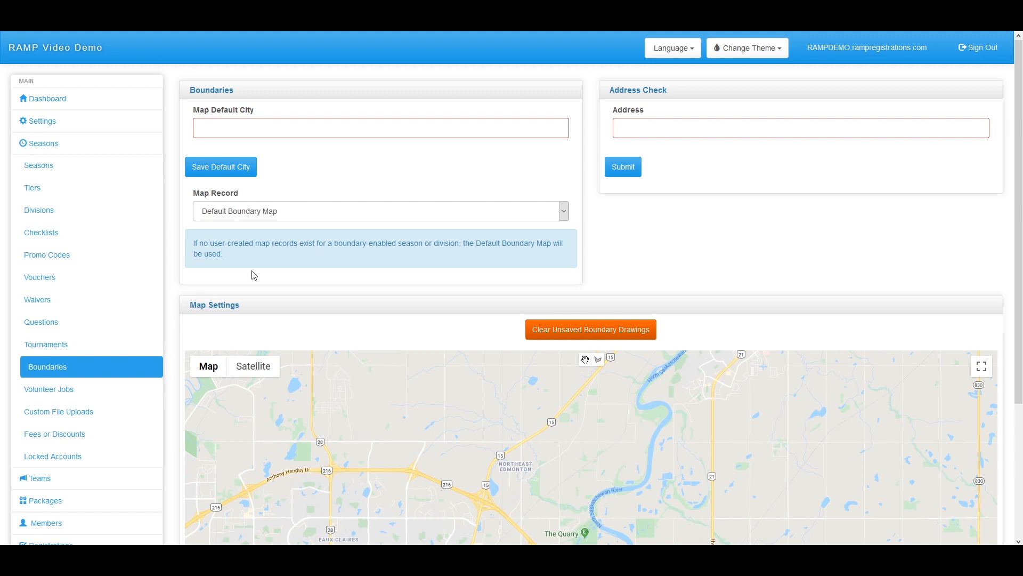
# Start a new map record with Add New Record in the Map Record dropdown
pyautogui.click(272, 215)
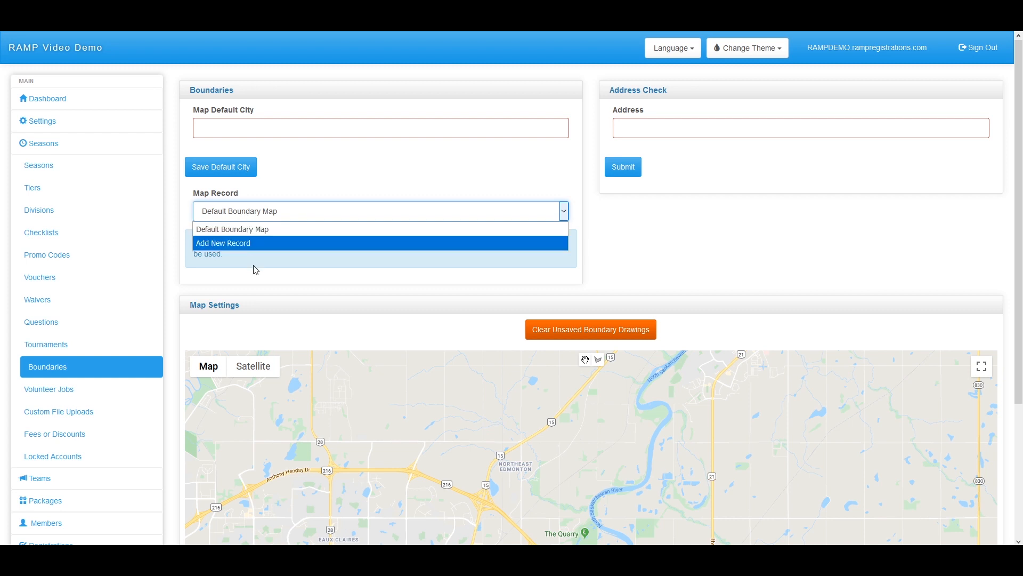
pyautogui.click(275, 251)
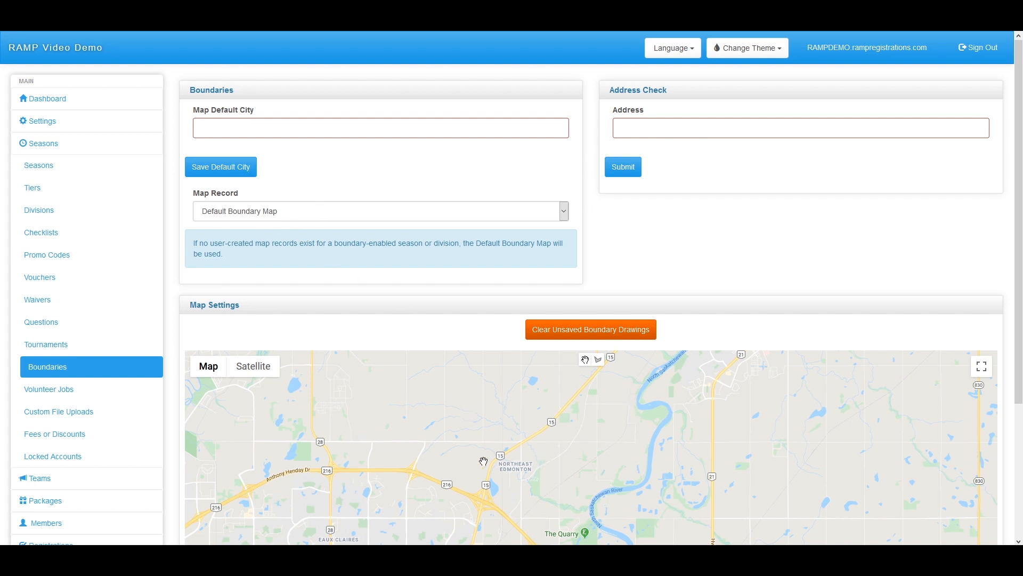
pyautogui.scroll(-3, 754, 160)
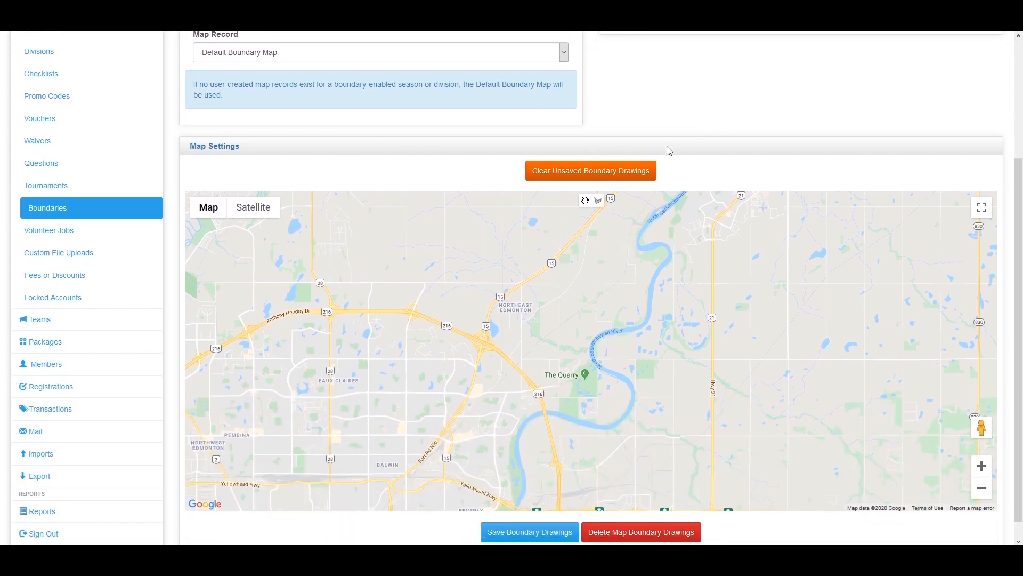
pyautogui.scroll(-2, 663, 315)
pyautogui.scroll(2, 286, 110)
pyautogui.click(335, 140)
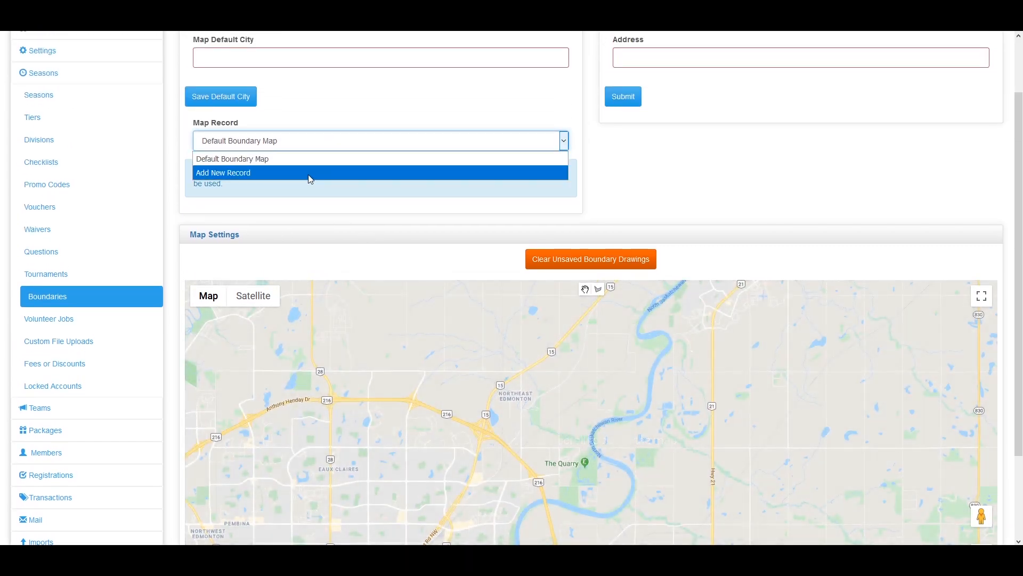
pyautogui.click(311, 176)
# Pan the map to central Edmonton and select the polygon drawing tool
pyautogui.scroll(-5, 446, 230)
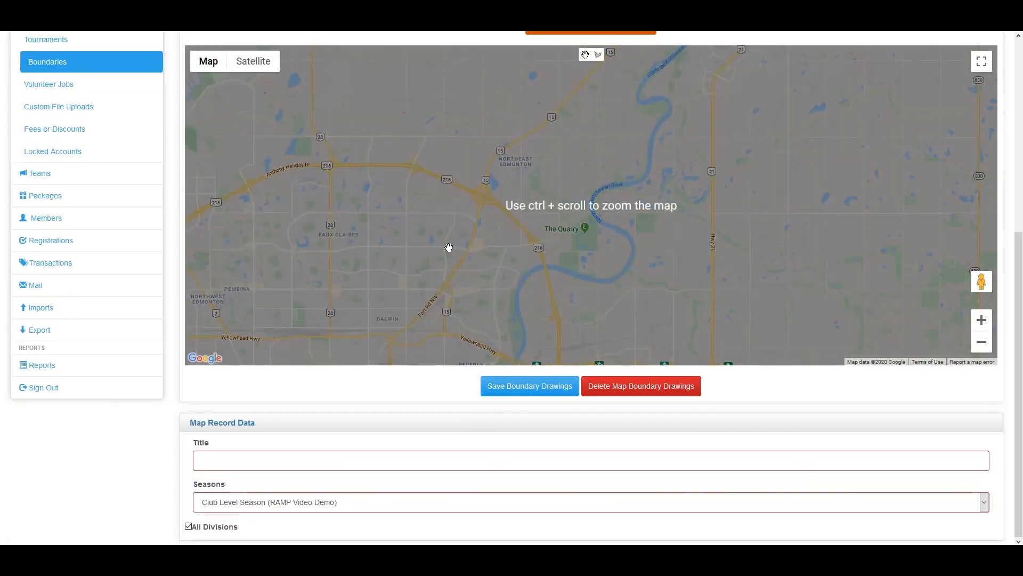
pyautogui.scroll(1, 581, 373)
pyautogui.moveTo(530, 283); pyautogui.dragTo(618, 192)
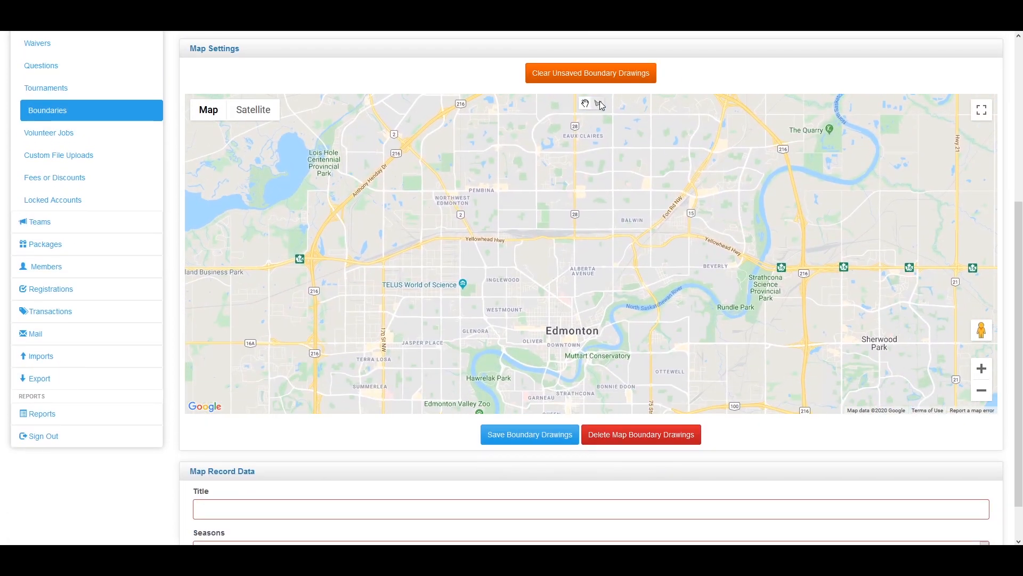
pyautogui.scroll(-1, 690, 261)
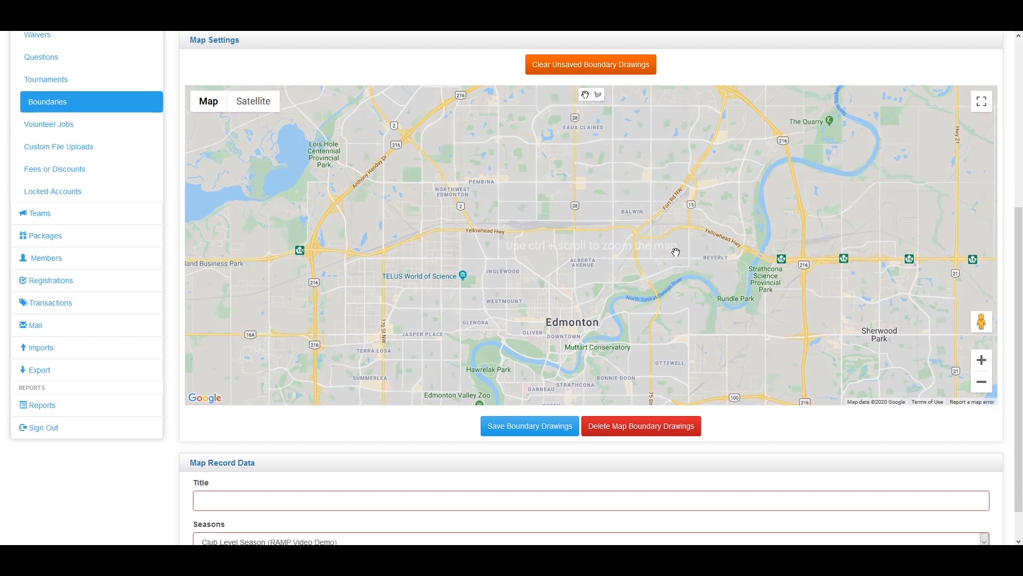
pyautogui.scroll(1, 629, 166)
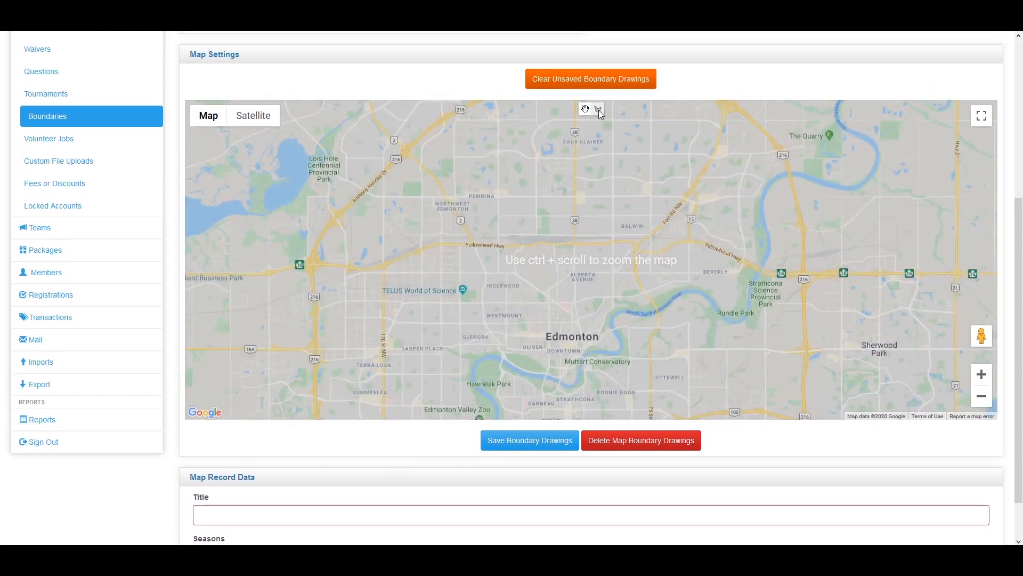
pyautogui.click(599, 110)
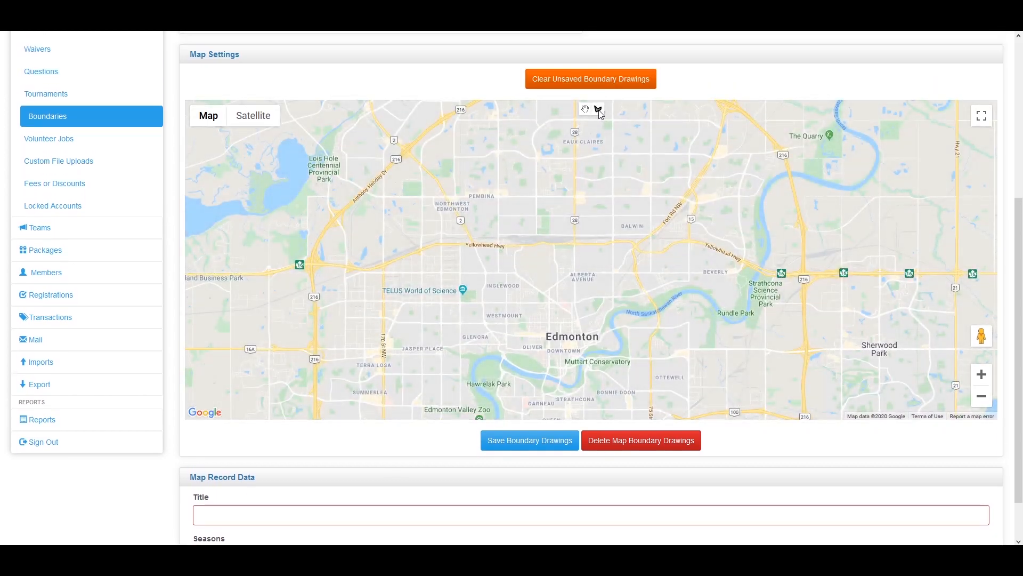
# Draw a four-cornered boundary over west-central Edmonton, closing it at the first corner
pyautogui.click(574, 196)
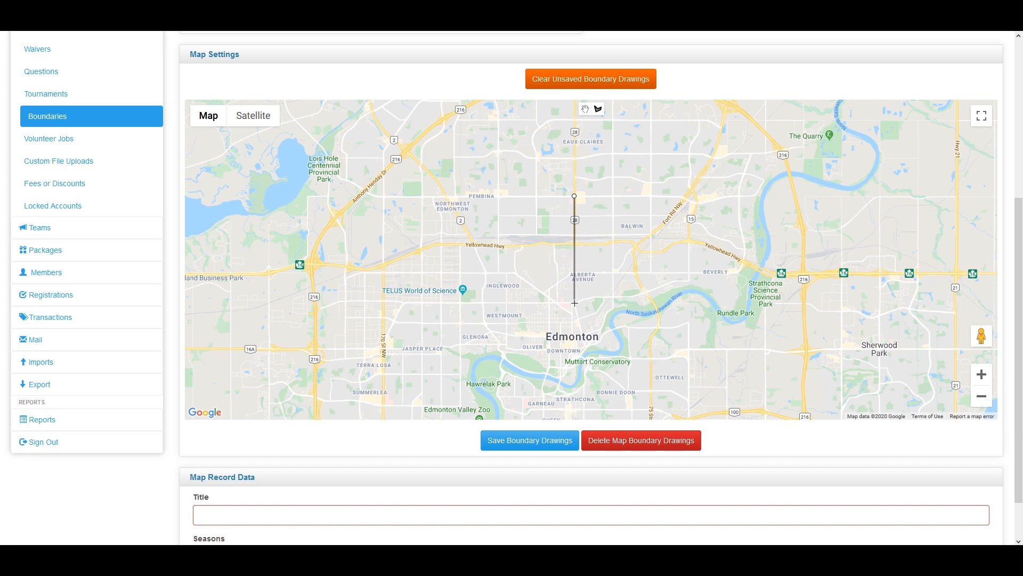
pyautogui.click(574, 350)
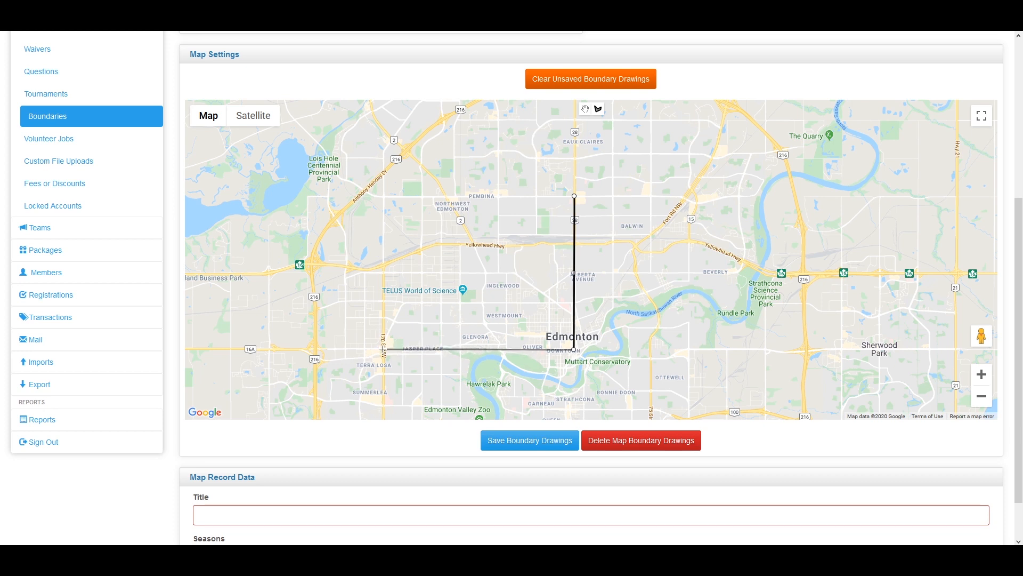
pyautogui.click(314, 349)
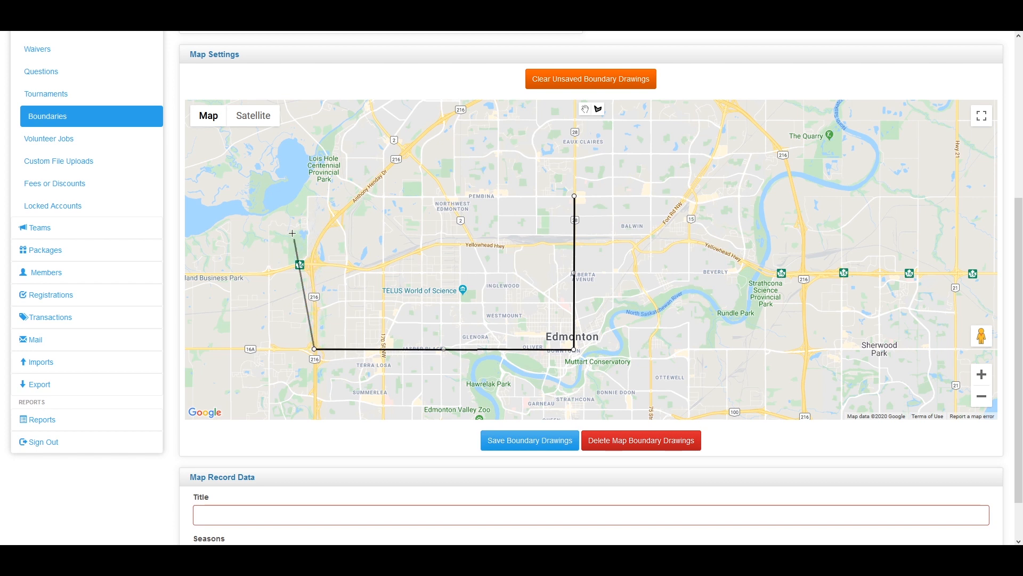
pyautogui.click(297, 193)
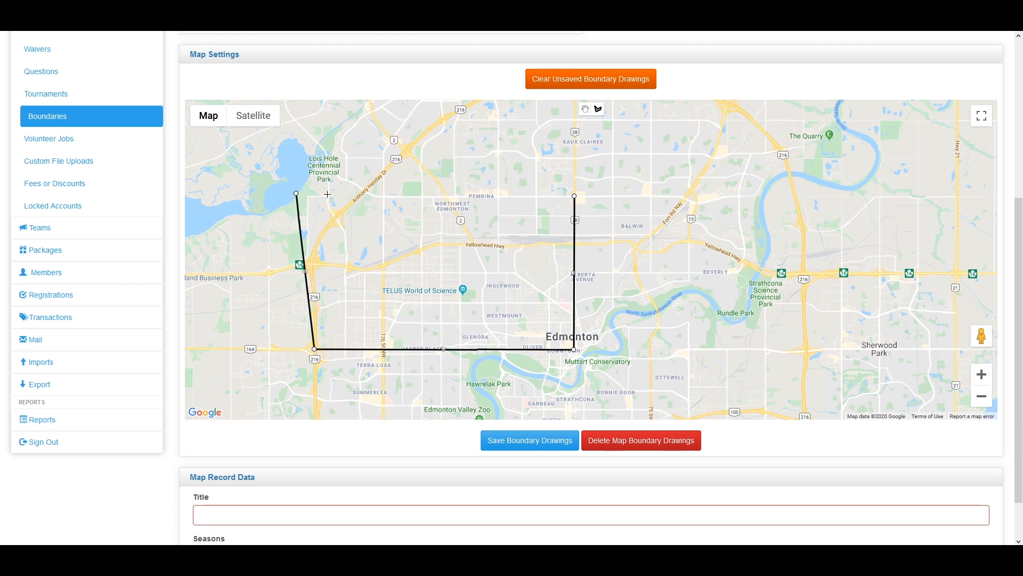
pyautogui.click(574, 197)
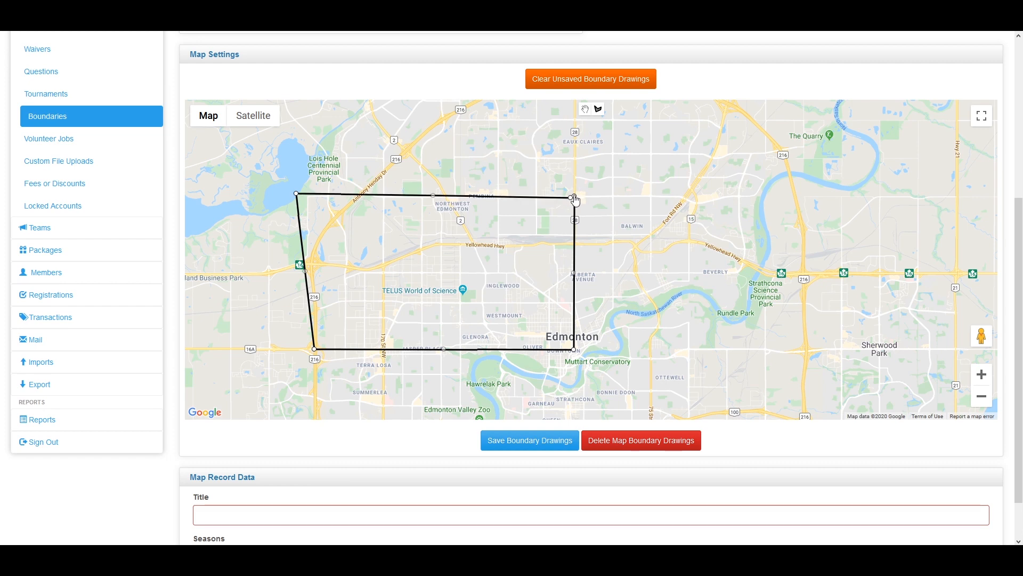
pyautogui.click(574, 197)
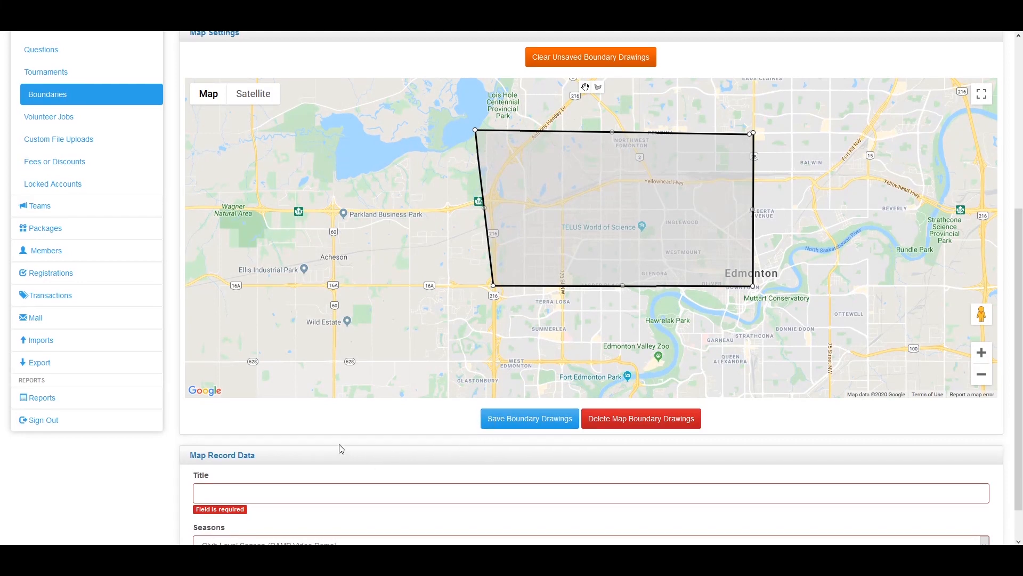
pyautogui.scroll(-1, 337, 448)
# Title the boundary Northwest Boundraies, keep All Divisions on, and save the drawing
pyautogui.click(295, 453)
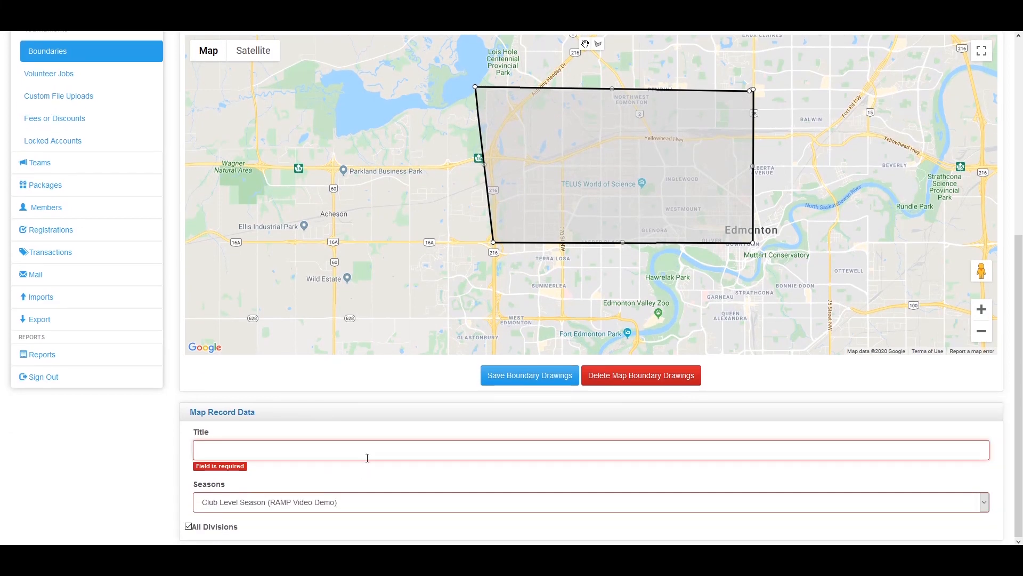
pyautogui.write('Northwest Boundraies')
pyautogui.click(188, 526)
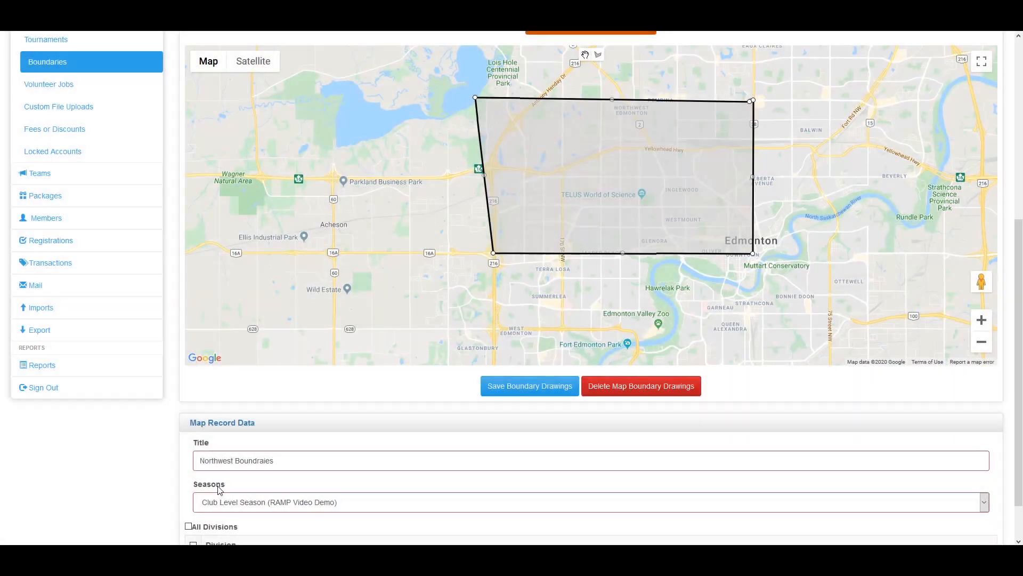
pyautogui.scroll(-1, 209, 491)
pyautogui.click(188, 473)
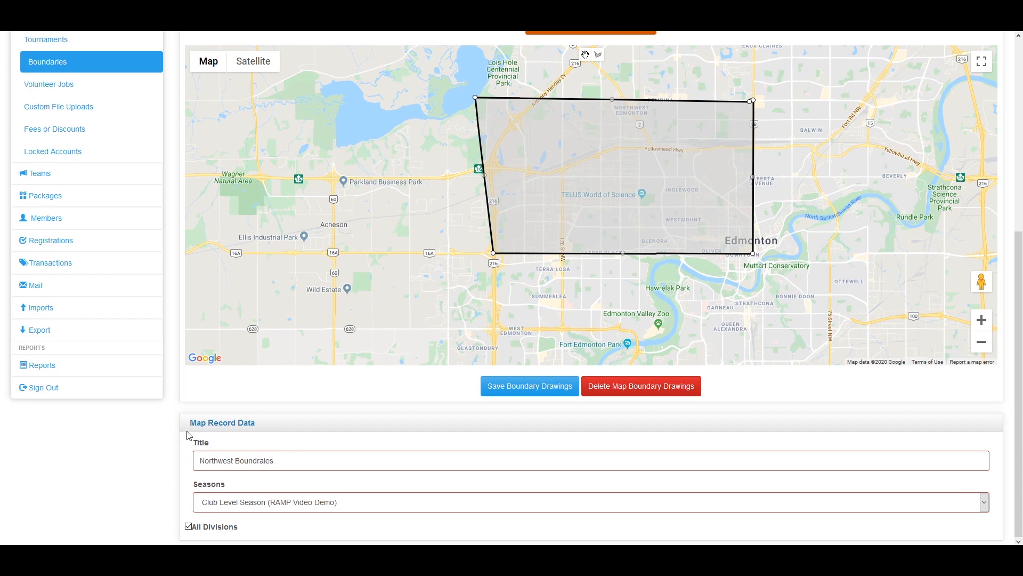
pyautogui.scroll(1, 175, 440)
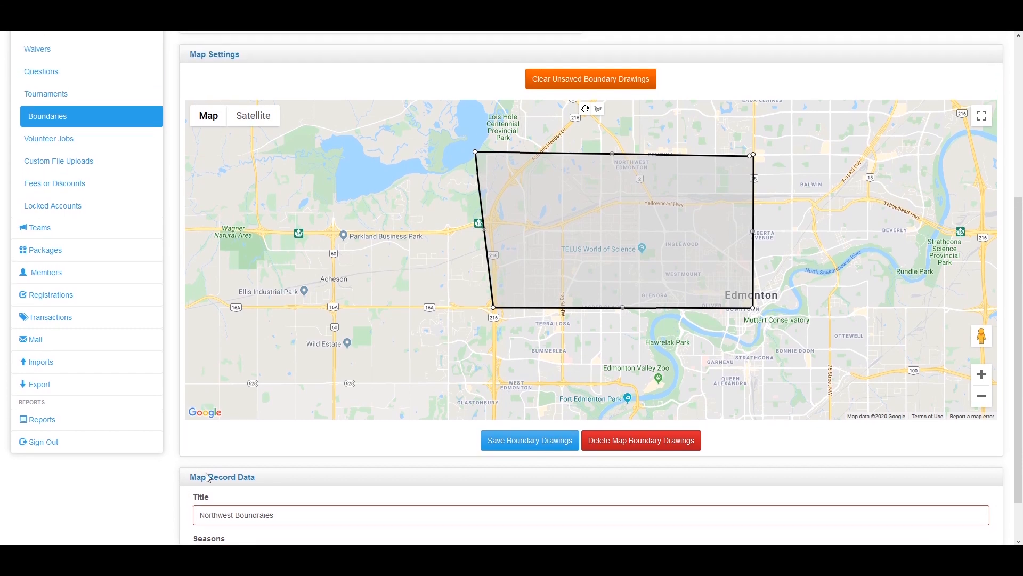
pyautogui.click(537, 445)
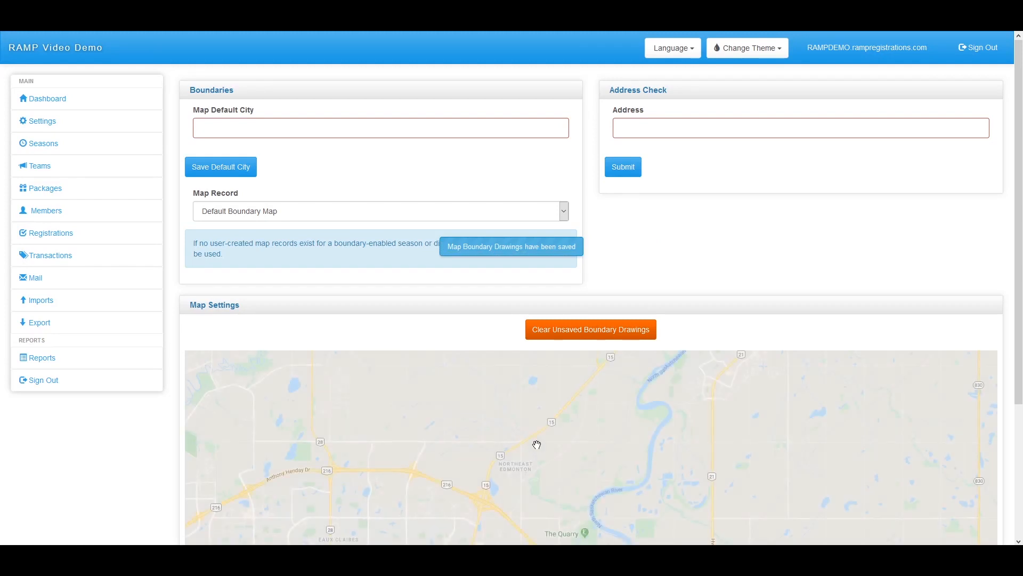
# Select Northwest Boundraies as the map record and scroll to view its boundary
pyautogui.scroll(-3, 522, 411)
pyautogui.scroll(2, 267, 133)
pyautogui.click(255, 142)
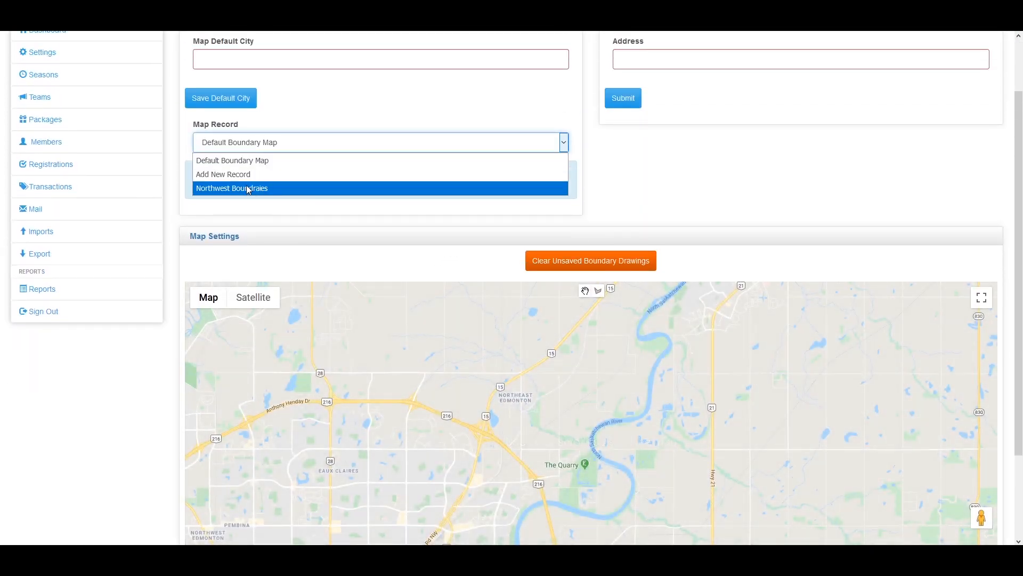
pyautogui.click(251, 188)
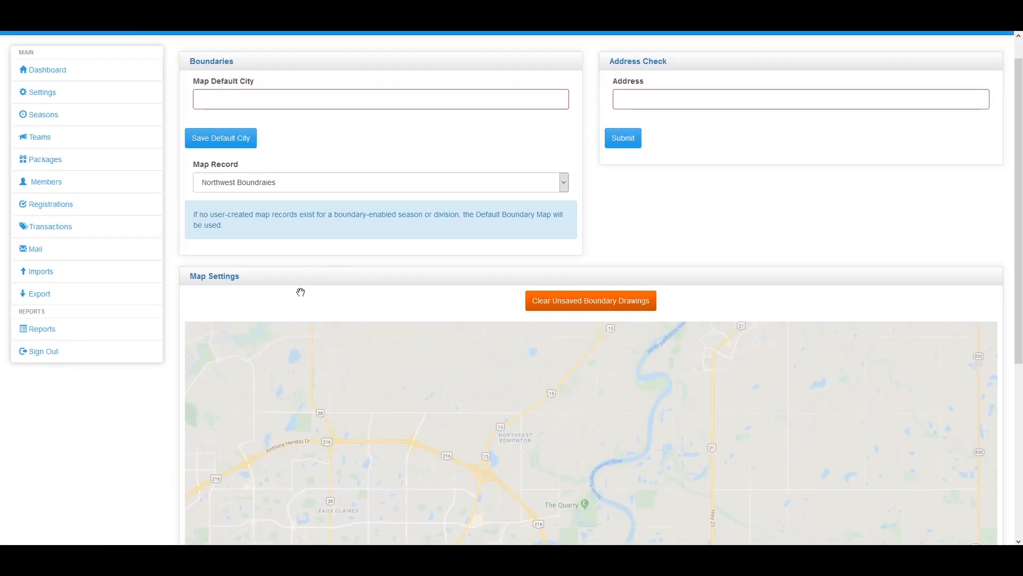
pyautogui.scroll(-5, 300, 292)
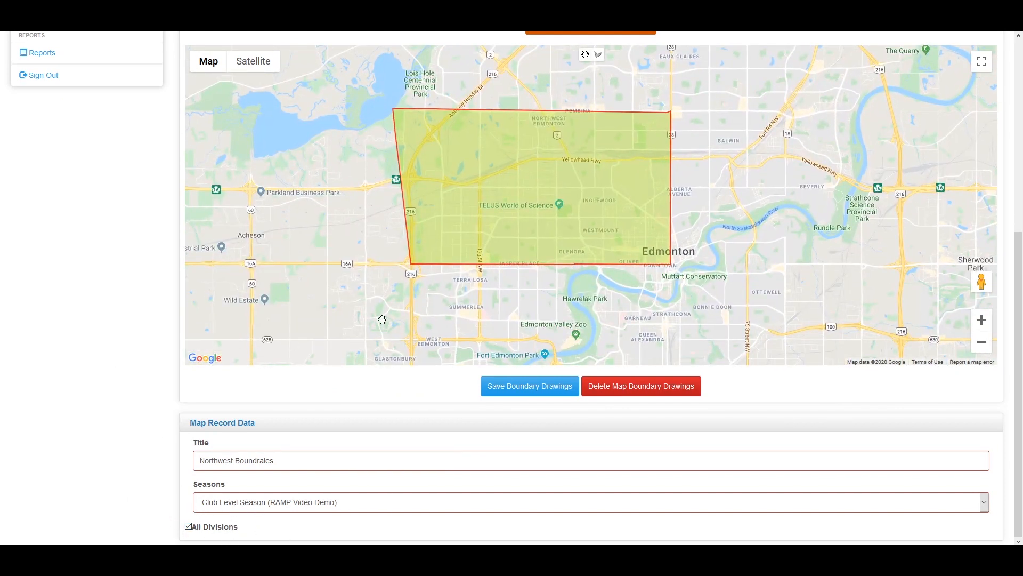
pyautogui.scroll(2, 504, 299)
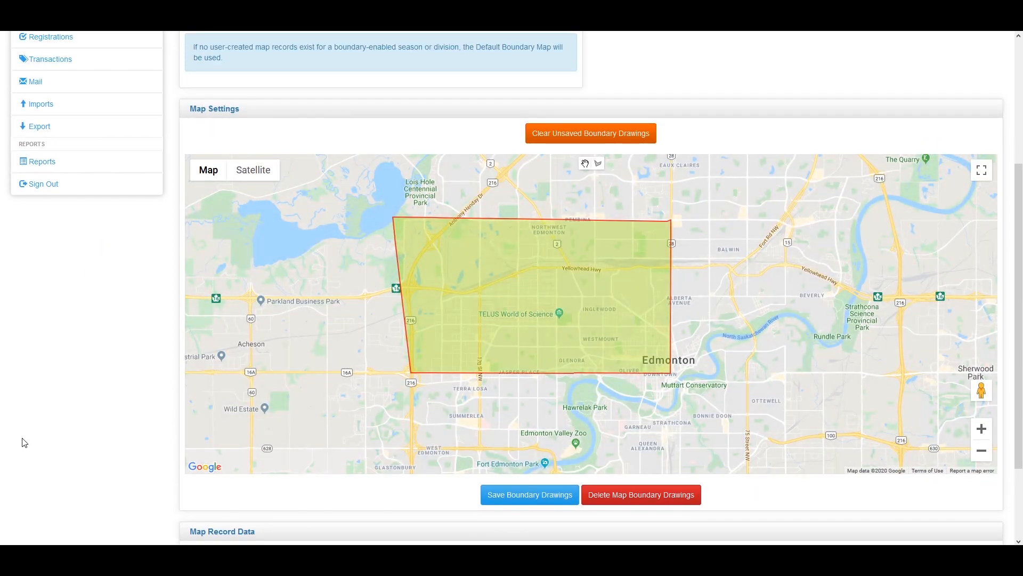
pyautogui.scroll(1, 95, 431)
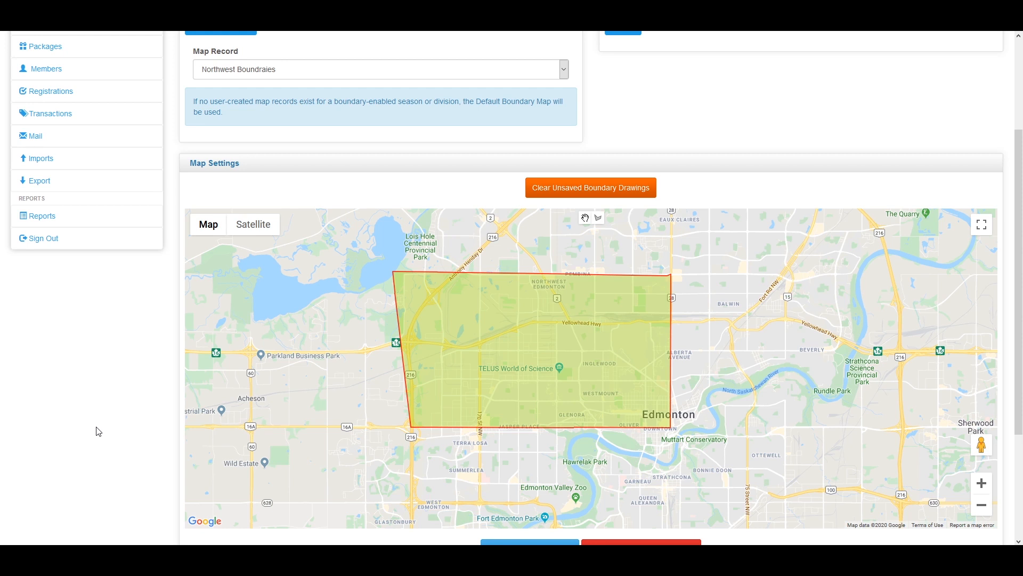
pyautogui.scroll(3, 181, 412)
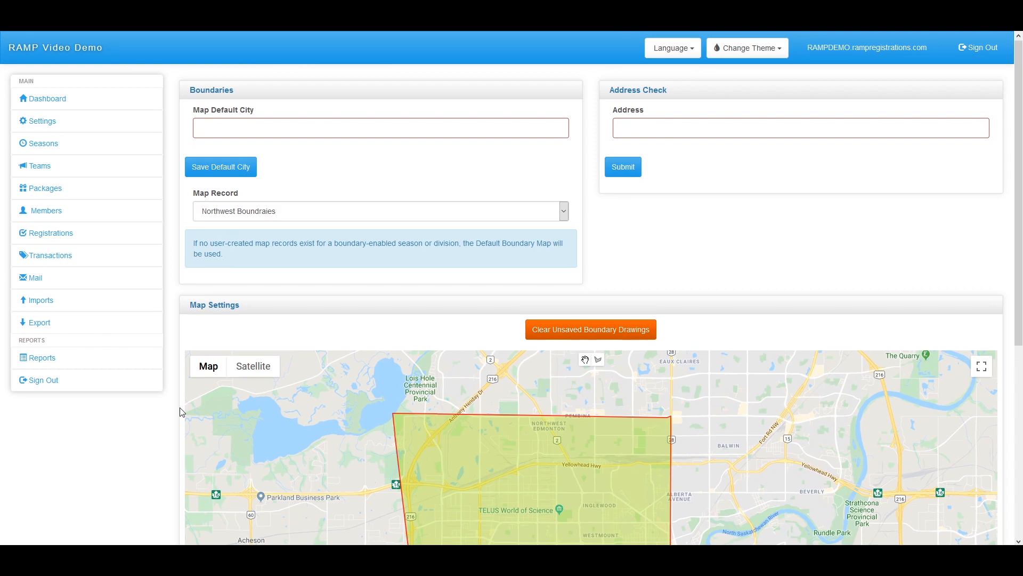
pyautogui.scroll(-3, 180, 412)
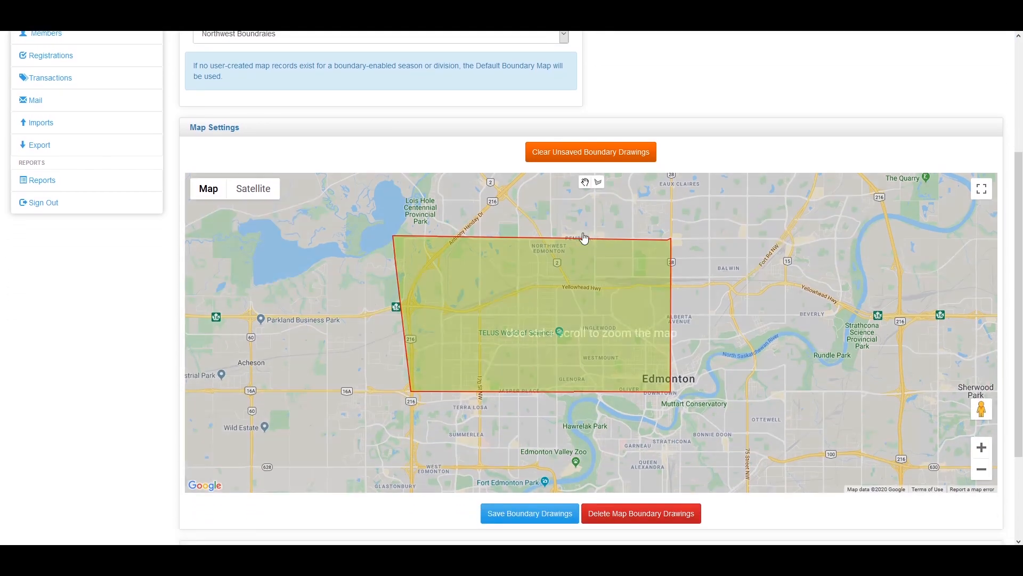
pyautogui.scroll(-1, 581, 244)
# Draw a new triangular boundary over east-central Edmonton
pyautogui.click(599, 141)
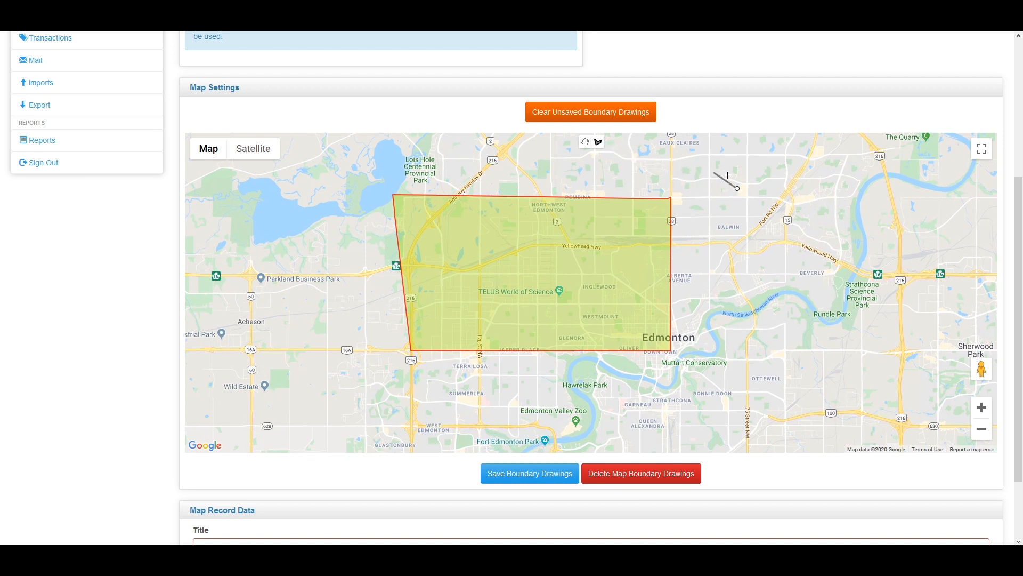
pyautogui.click(736, 395)
pyautogui.click(896, 291)
pyautogui.click(737, 188)
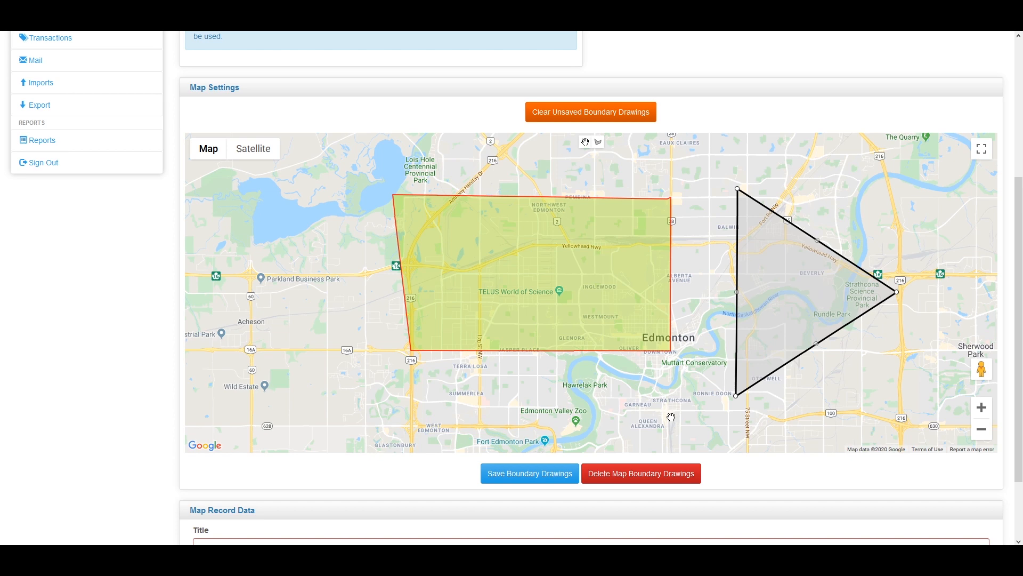
# Check the Map Record list, keeping Northwest Boundraies loaded
pyautogui.scroll(2, 361, 326)
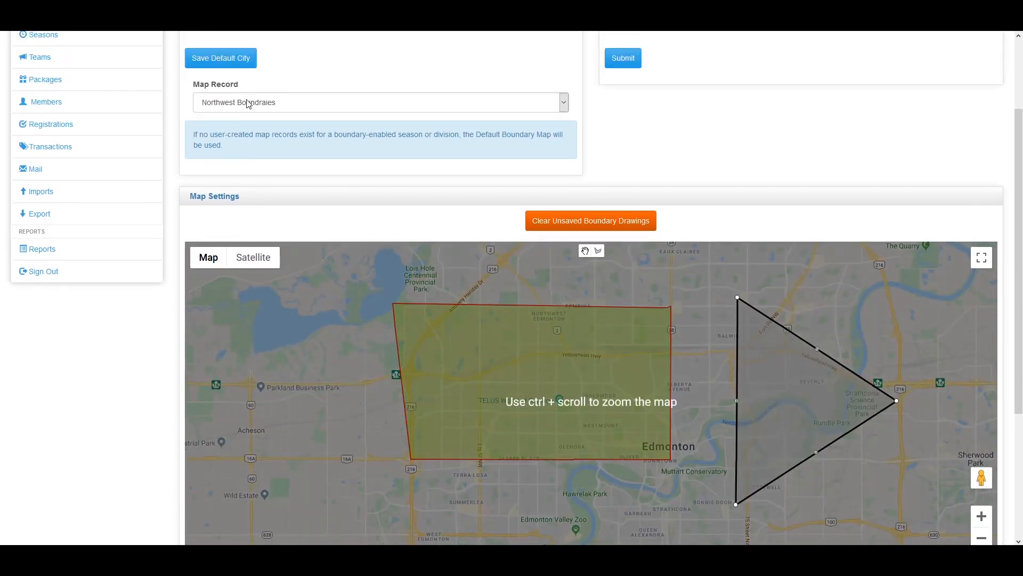
pyautogui.click(250, 106)
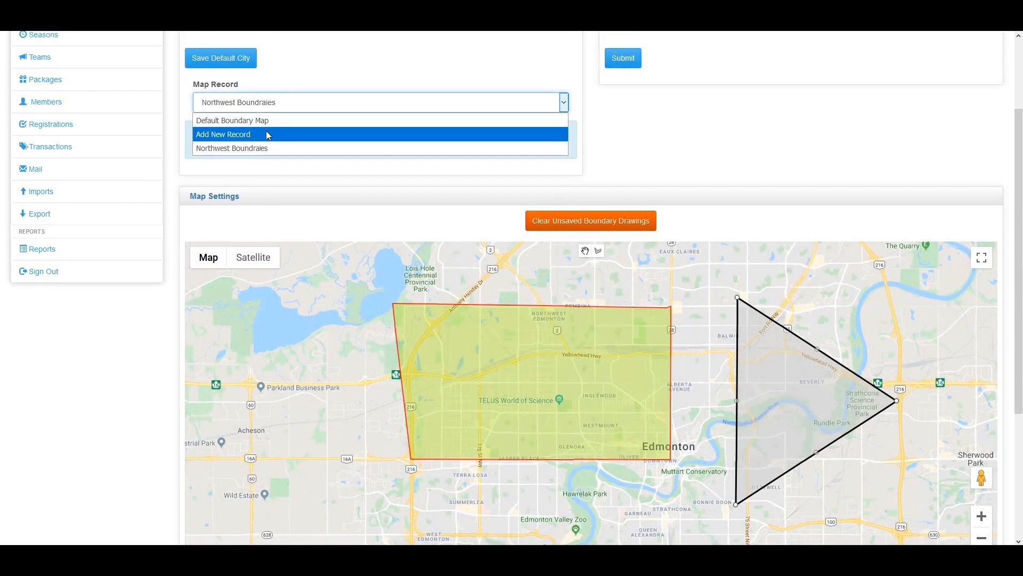
pyautogui.click(681, 165)
pyautogui.scroll(2, 366, 302)
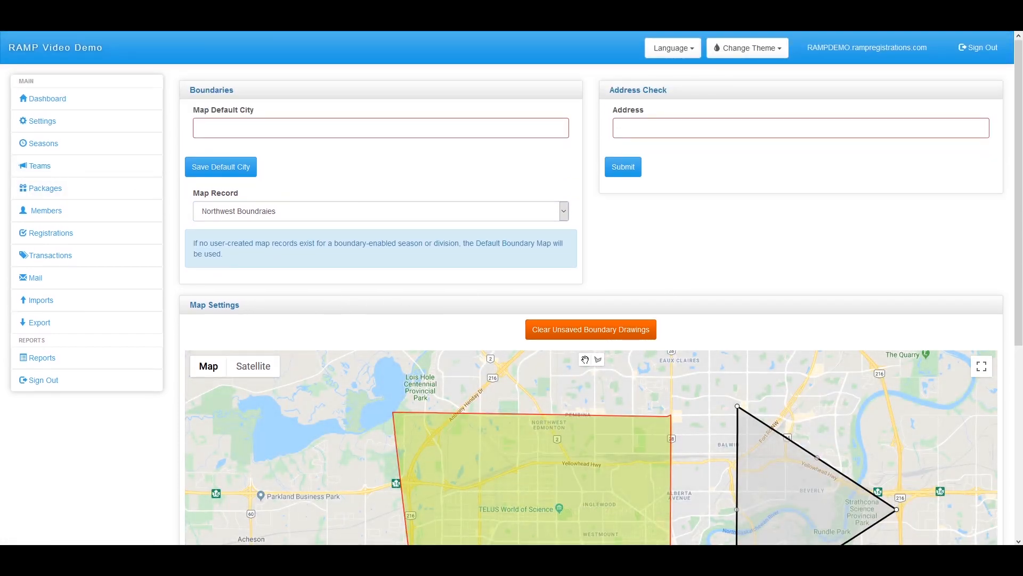
# Expand Seasons and go via Volunteer Jobs to the Custom File Uploads page
pyautogui.click(43, 153)
pyautogui.scroll(-2, 98, 320)
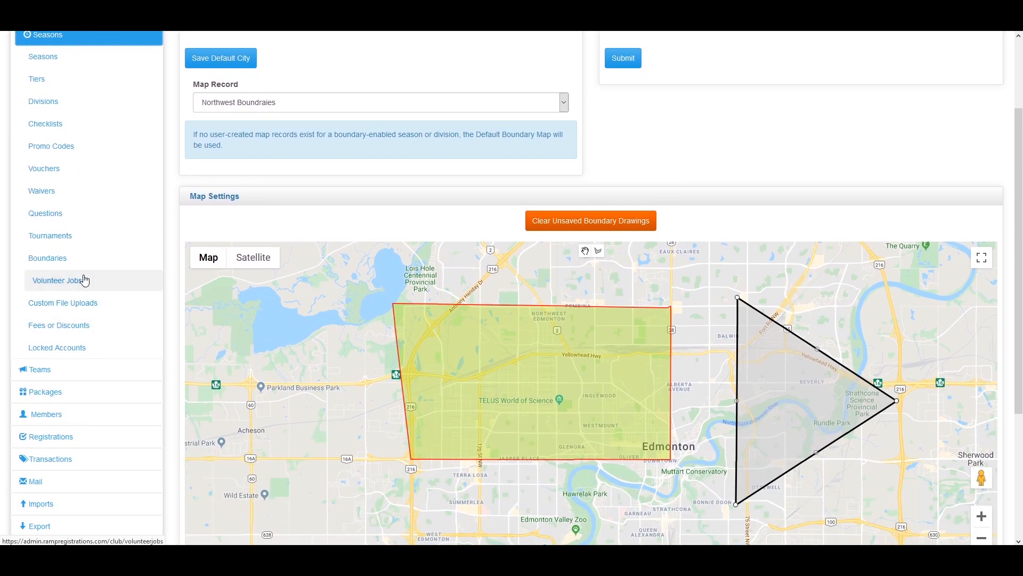
pyautogui.click(92, 290)
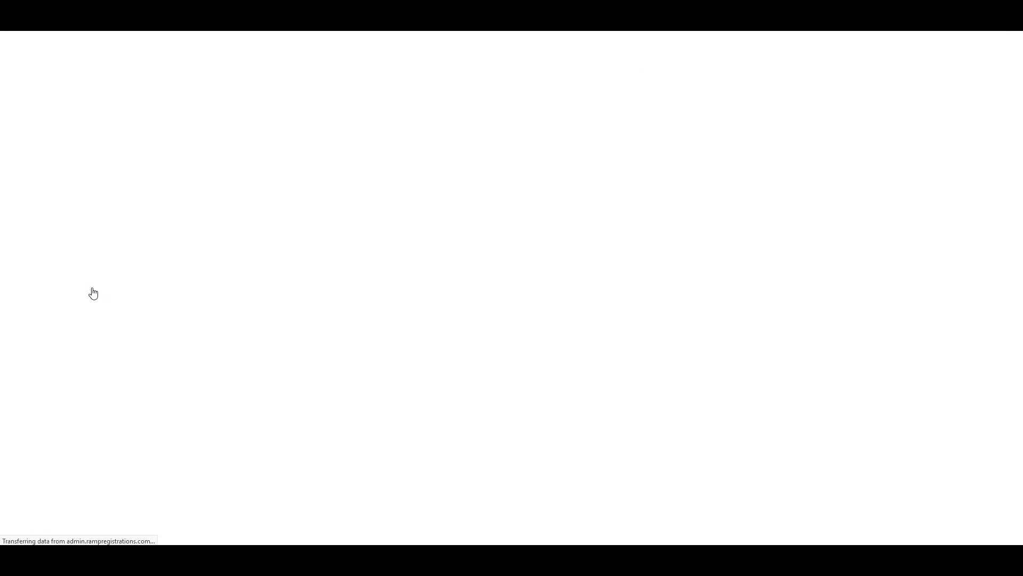
pyautogui.scroll(-1, 112, 372)
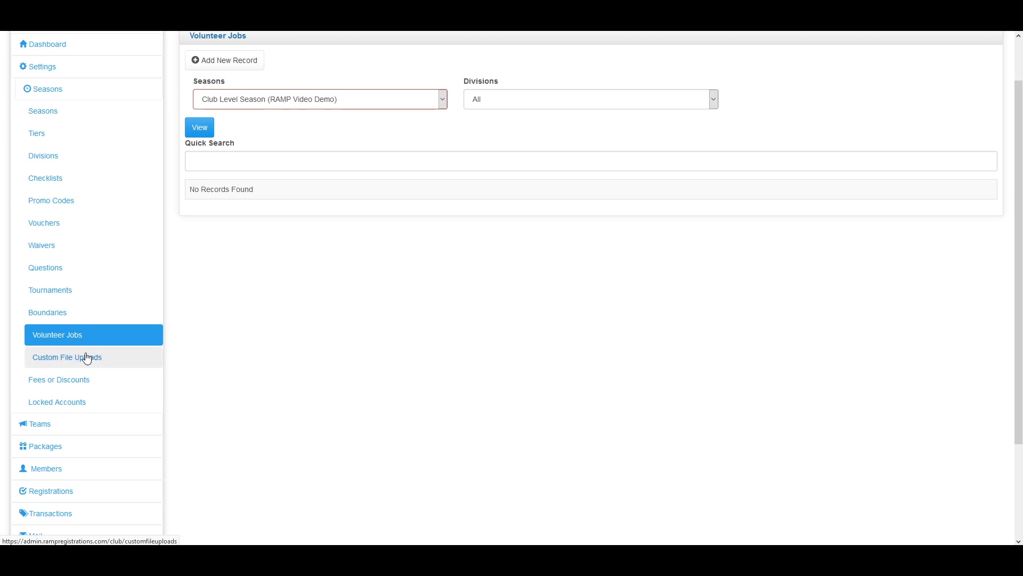
pyautogui.click(89, 358)
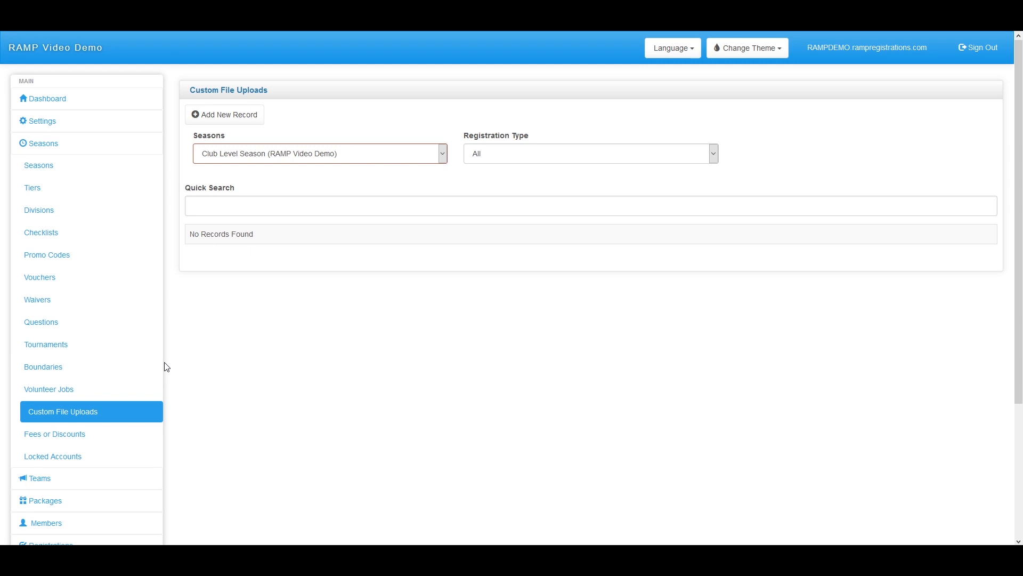
# Create a required Player upload named Soccer Card that accepts photos
pyautogui.click(248, 120)
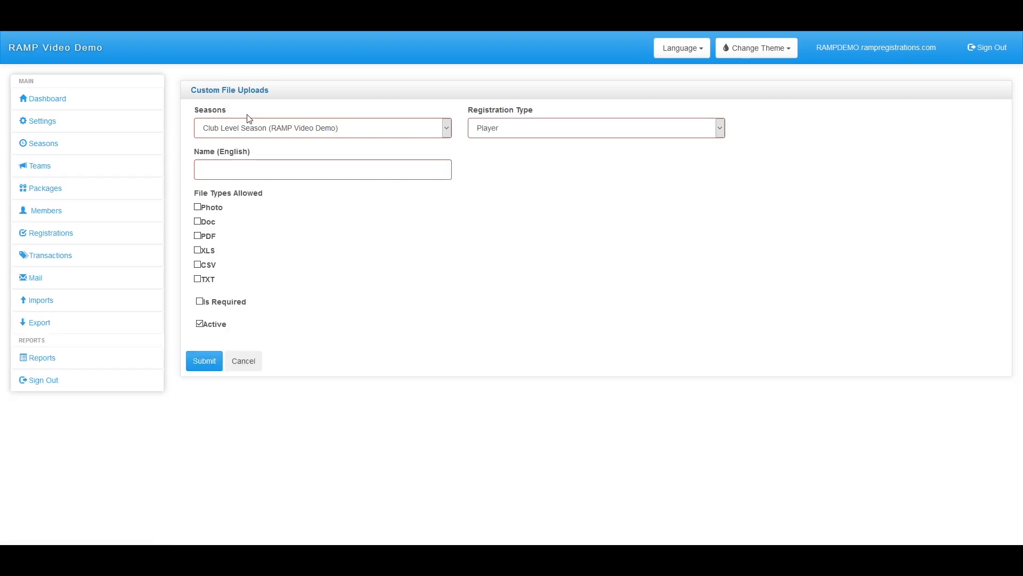
pyautogui.click(523, 134)
pyautogui.click(521, 131)
pyautogui.click(350, 168)
pyautogui.click(331, 172)
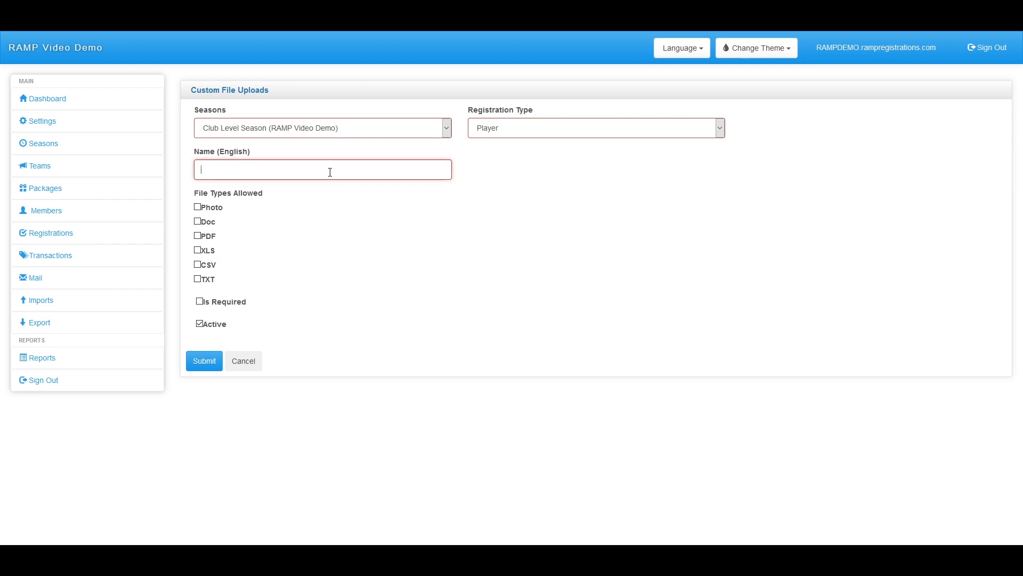
pyautogui.write('Soccer Card')
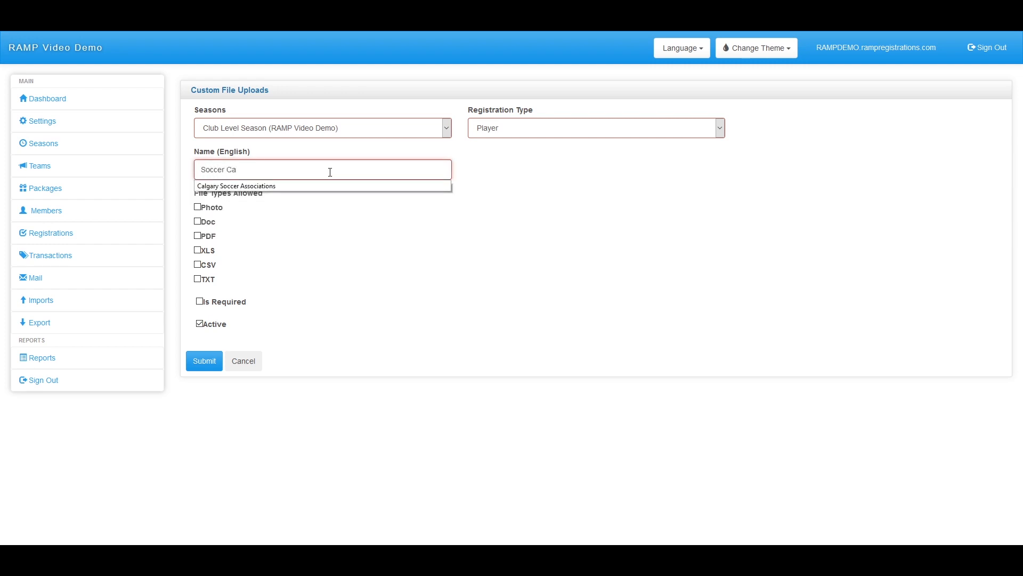
pyautogui.click(198, 207)
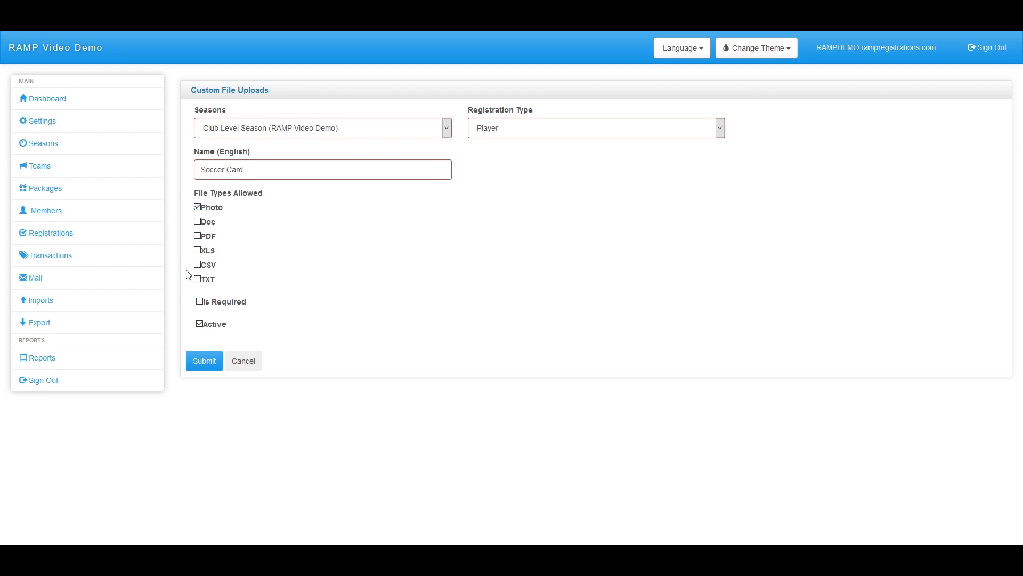
pyautogui.click(201, 301)
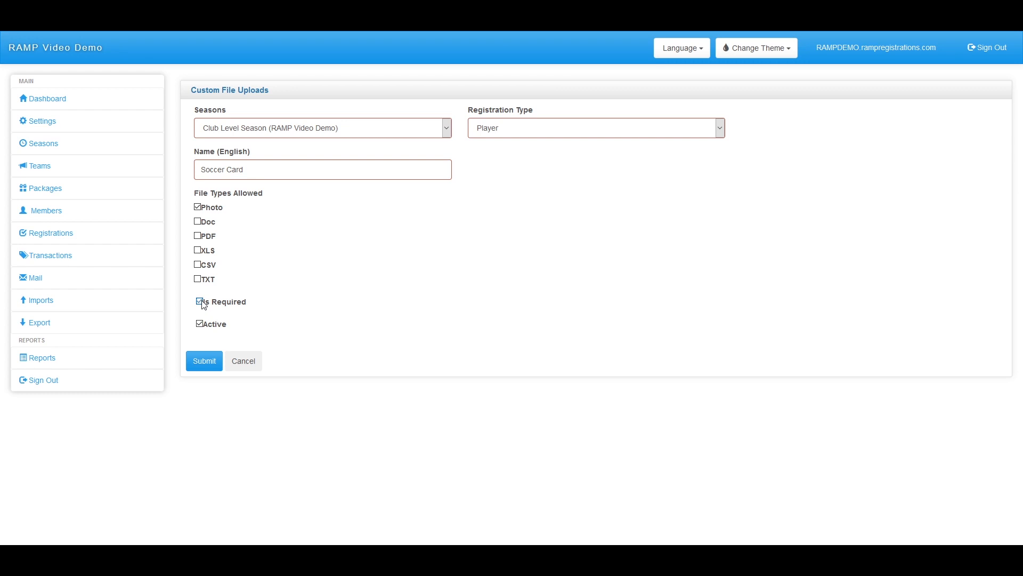
pyautogui.click(204, 368)
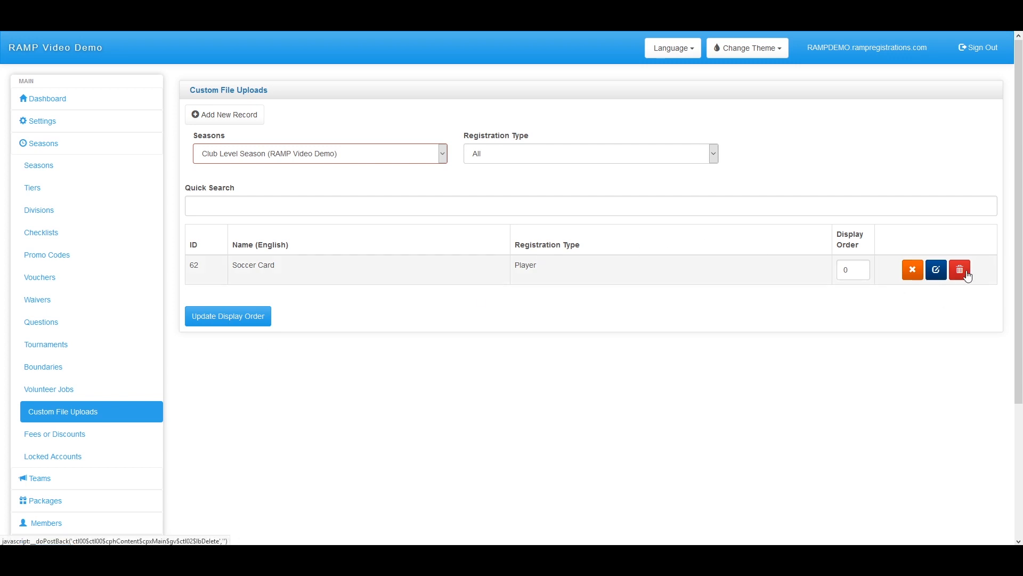
# Toggle the Soccer Card upload inactive and active again, keeping the list filter on All
pyautogui.click(919, 273)
pyautogui.click(916, 272)
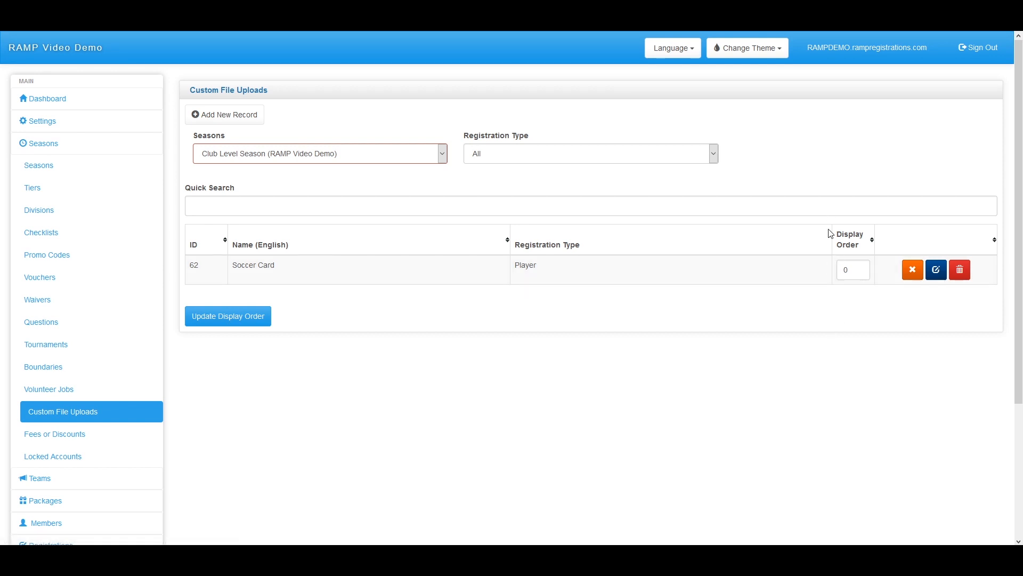
pyautogui.click(531, 159)
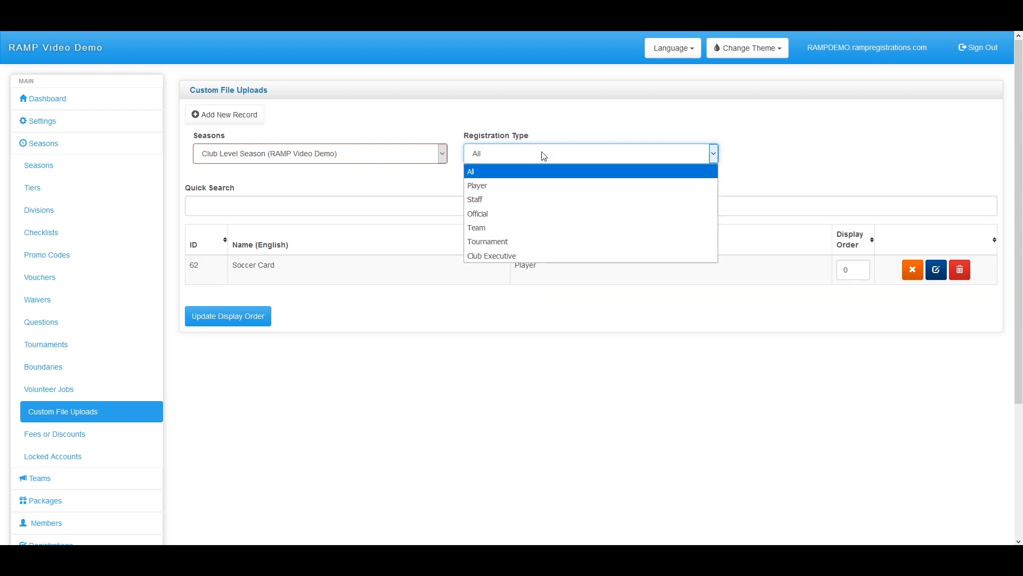
pyautogui.click(561, 119)
pyautogui.scroll(-2, 137, 400)
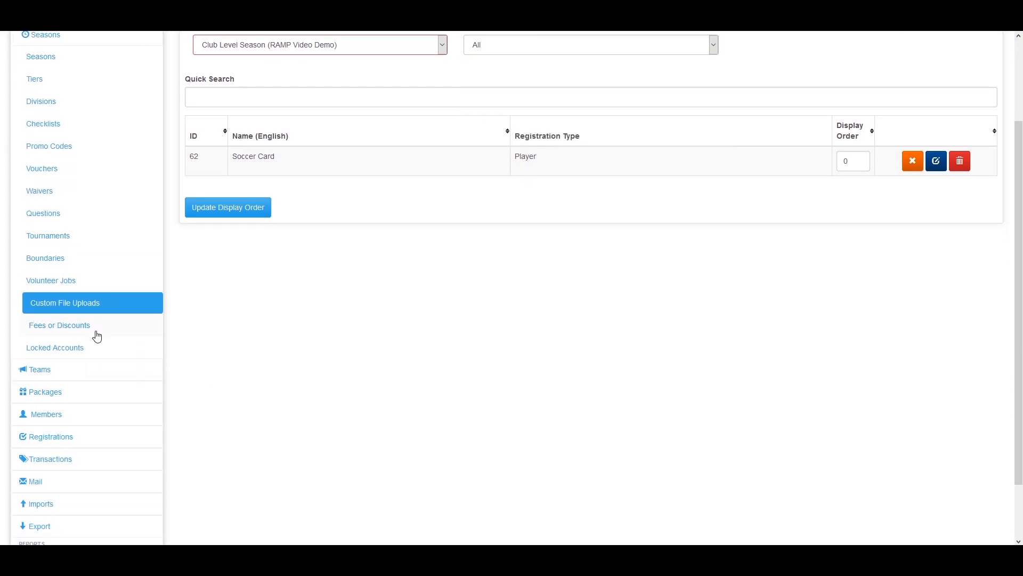
pyautogui.click(96, 335)
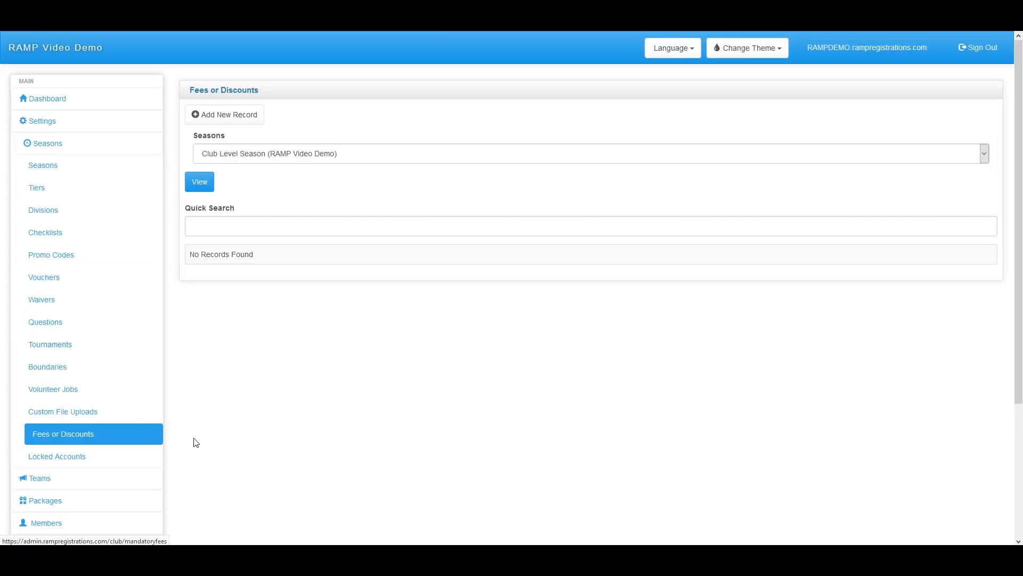
# Start a new fee named Early bird with Division left as Optional
pyautogui.click(255, 117)
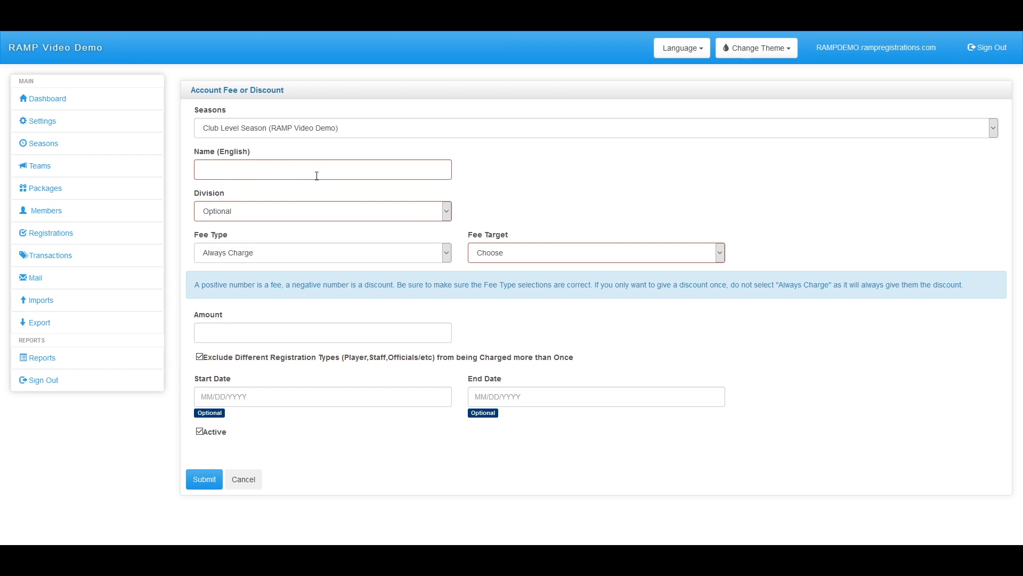
pyautogui.click(272, 166)
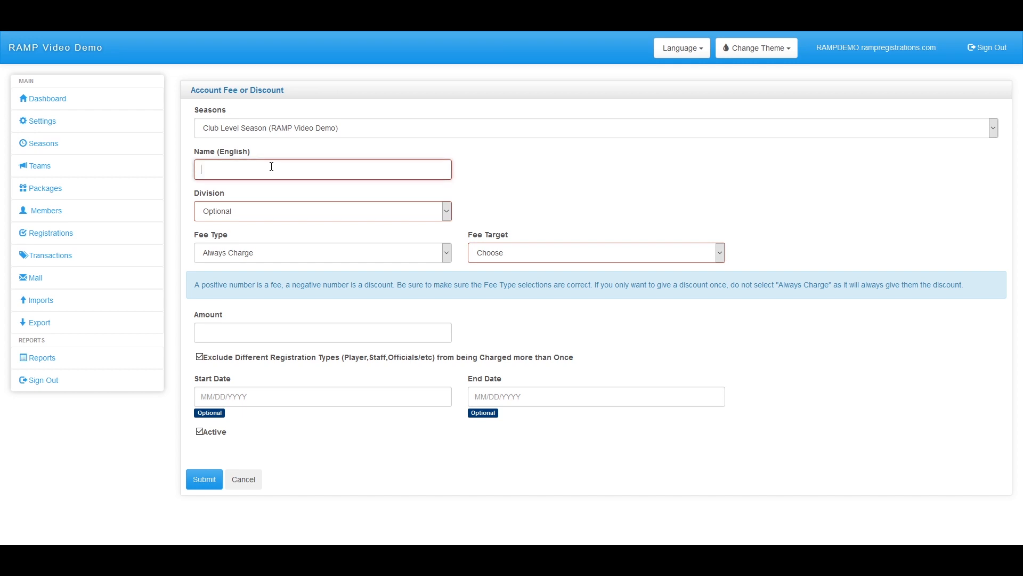
pyautogui.write('Early bird')
pyautogui.click(243, 217)
pyautogui.click(231, 244)
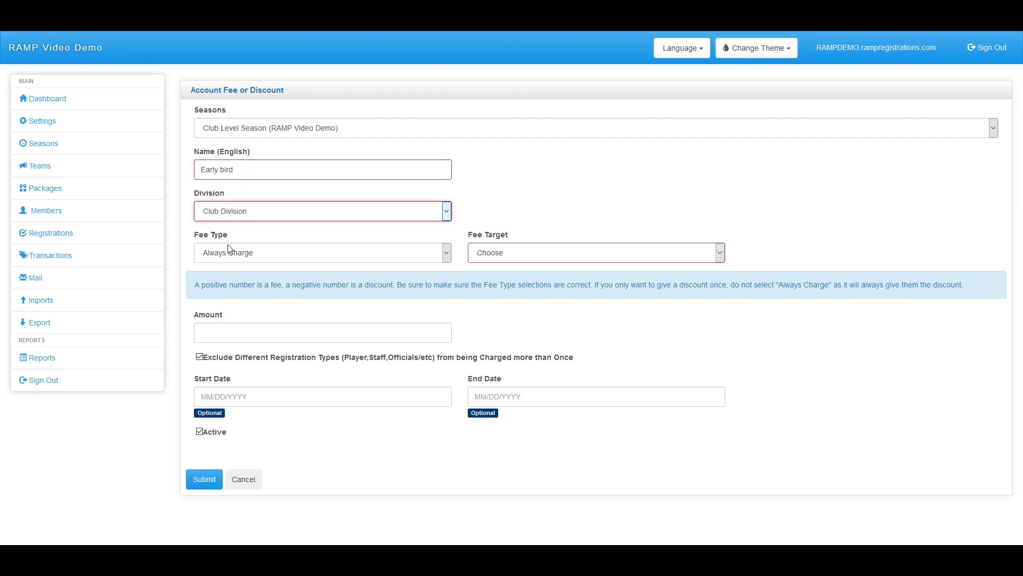
pyautogui.click(257, 213)
pyautogui.click(251, 227)
pyautogui.click(360, 255)
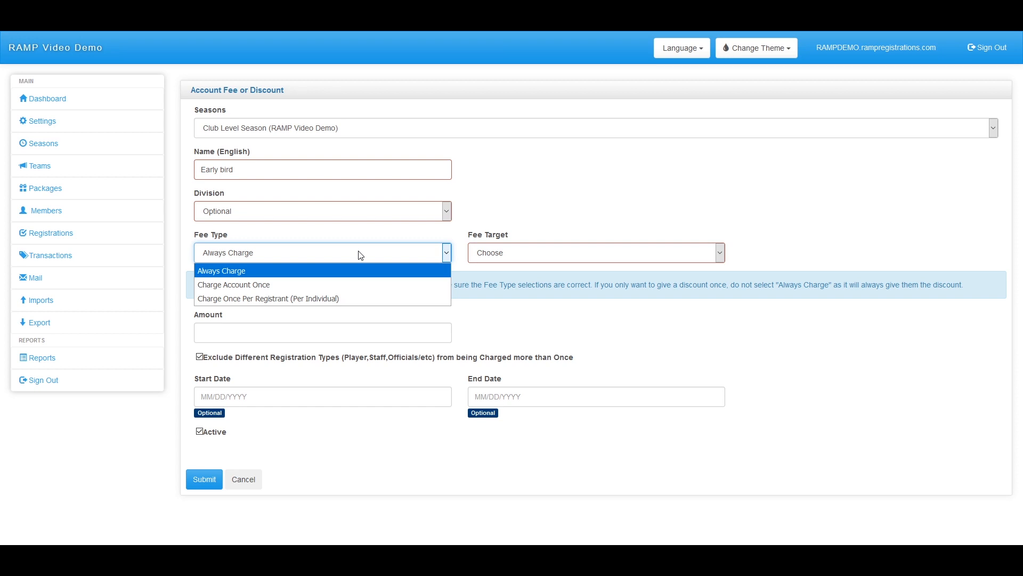
# Keep Always Charge as the fee type and set the fee target to Account
pyautogui.click(373, 260)
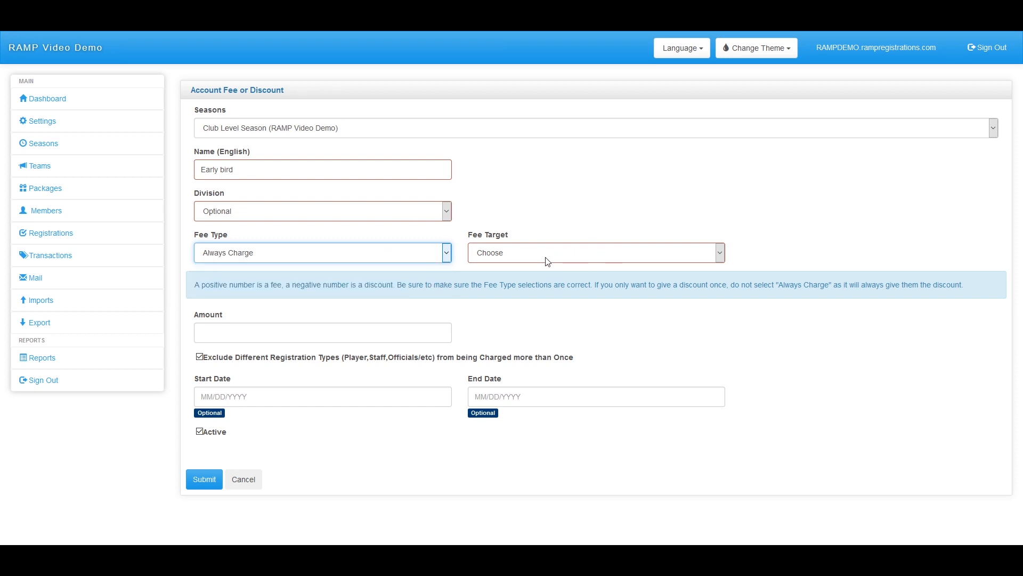
pyautogui.click(546, 261)
pyautogui.click(541, 281)
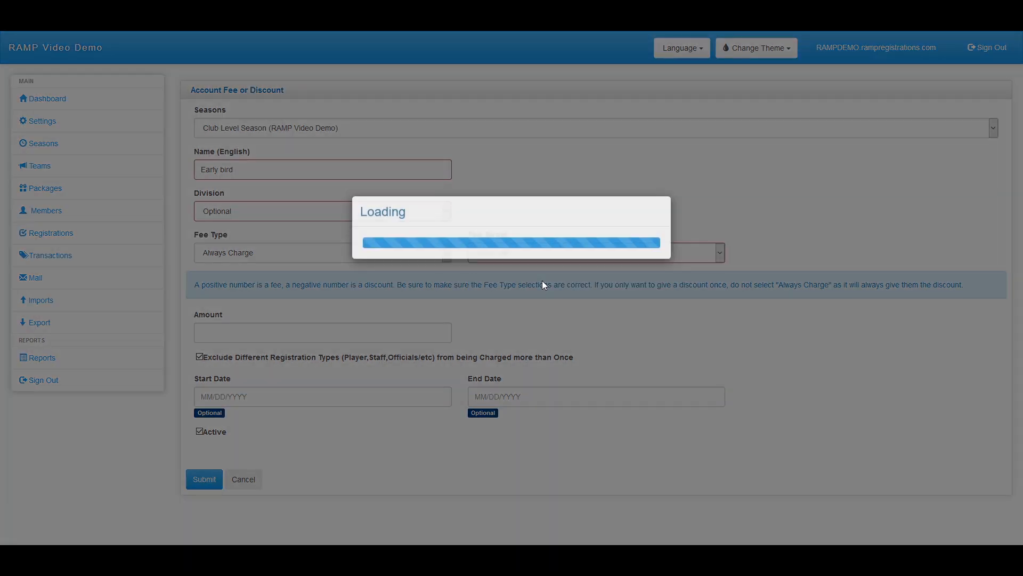
pyautogui.click(540, 255)
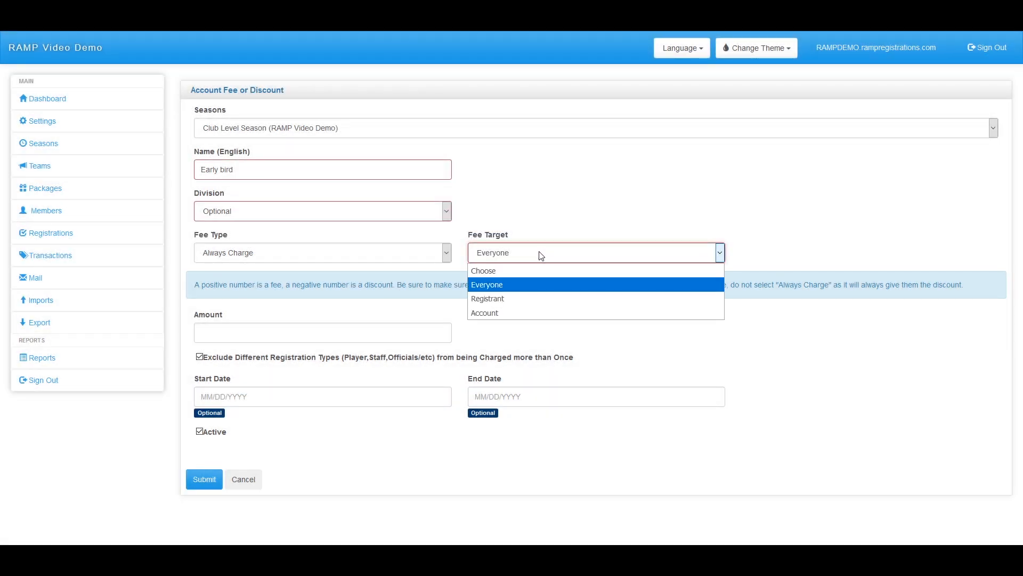
pyautogui.click(535, 298)
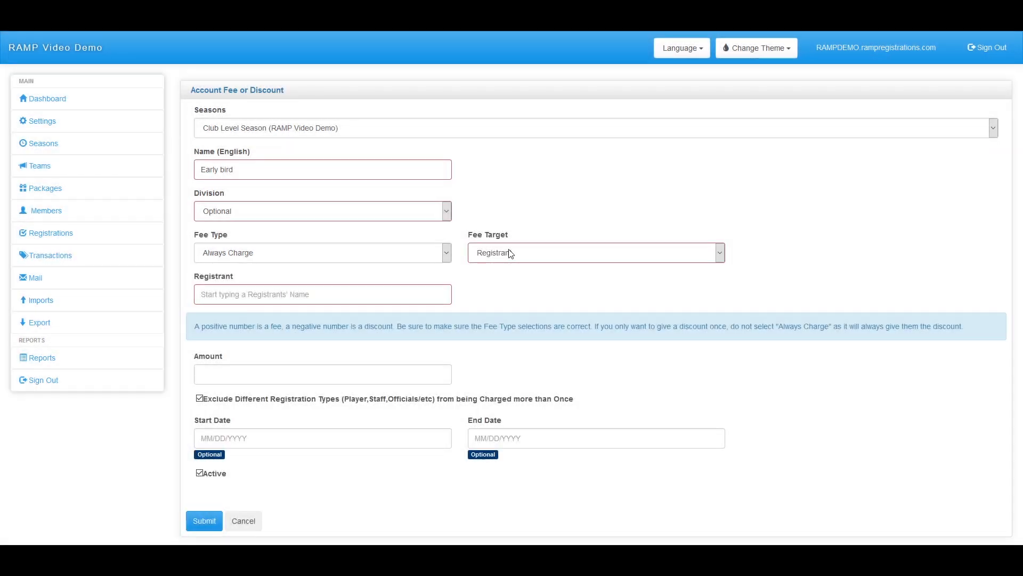
pyautogui.click(223, 300)
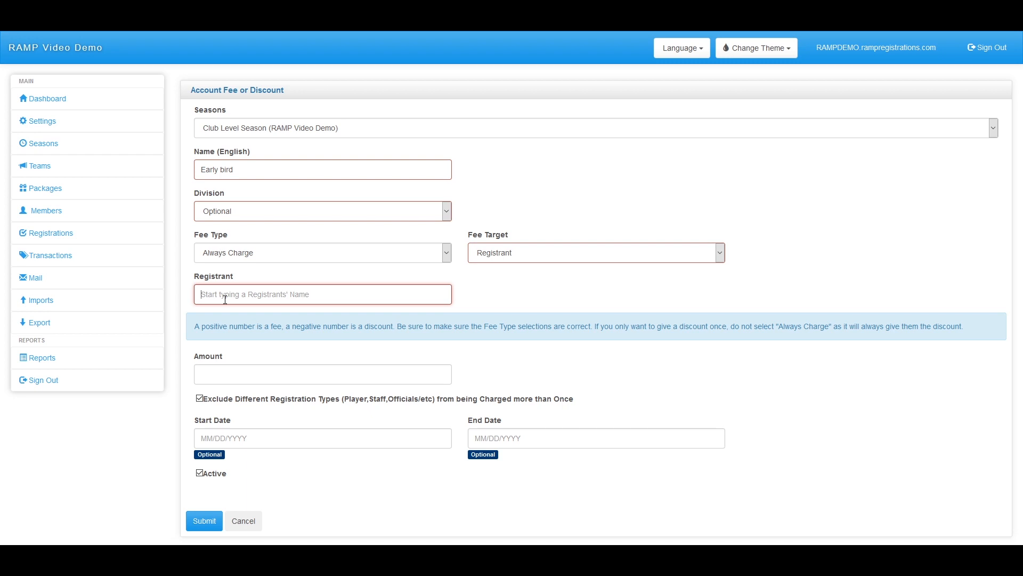
pyautogui.click(538, 255)
pyautogui.click(505, 314)
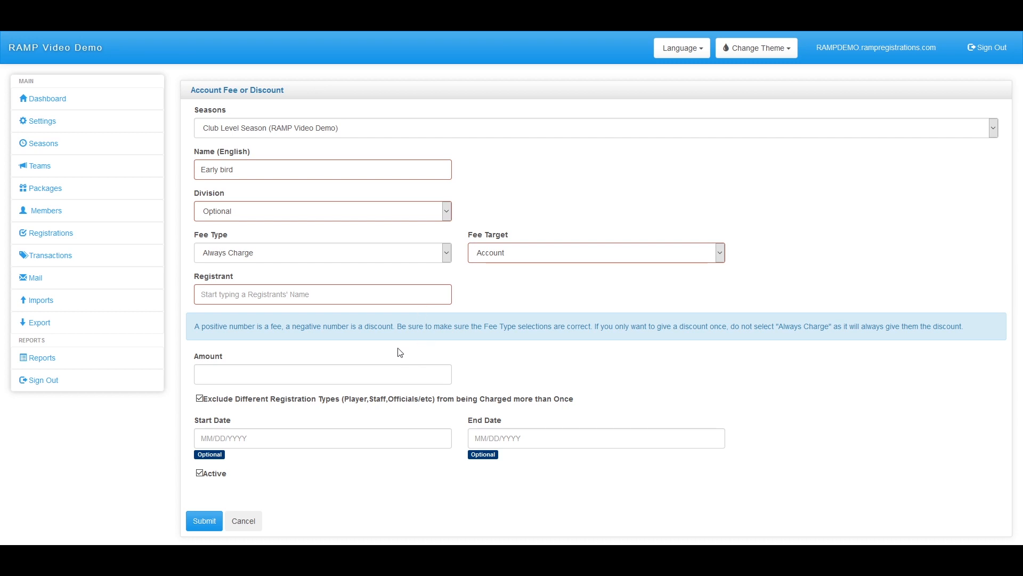
pyautogui.click(278, 365)
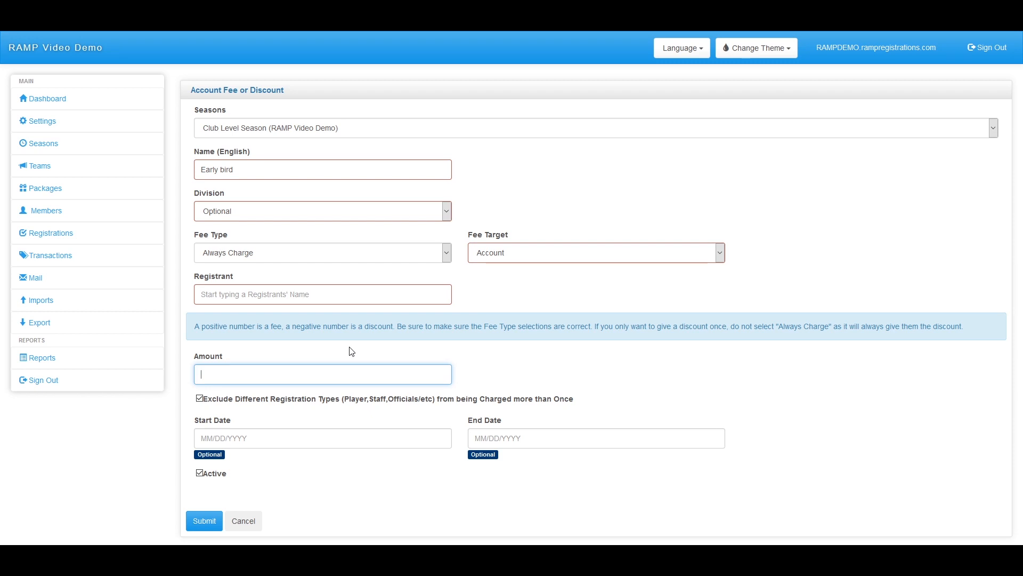
# Submit the Early bird fee, listed as ID 222 at $0.00, and toggle its active status
pyautogui.moveTo(190, 327); pyautogui.dragTo(922, 341)
pyautogui.click(456, 363)
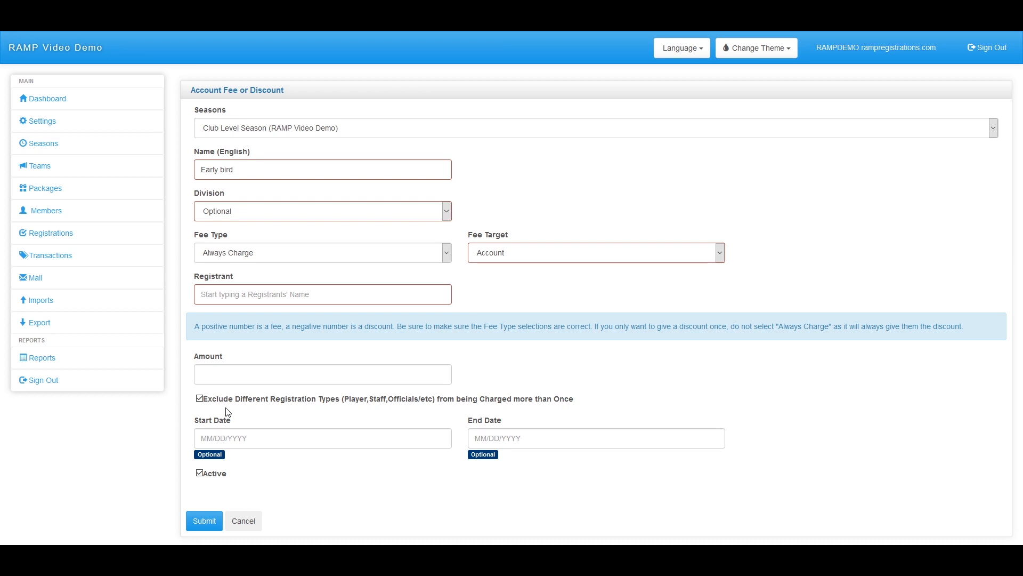
pyautogui.click(300, 432)
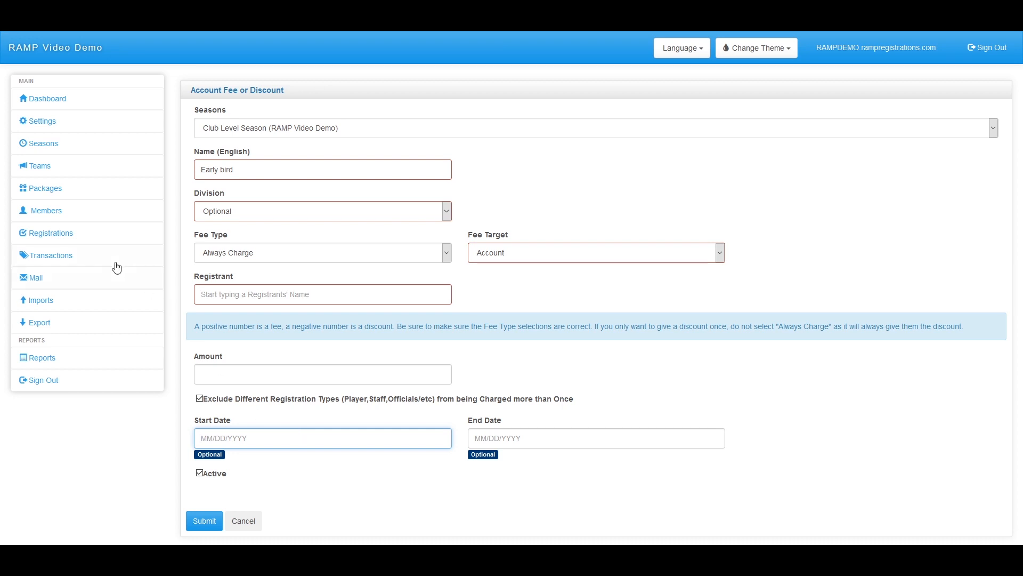
pyautogui.click(495, 256)
pyautogui.click(496, 284)
pyautogui.click(204, 521)
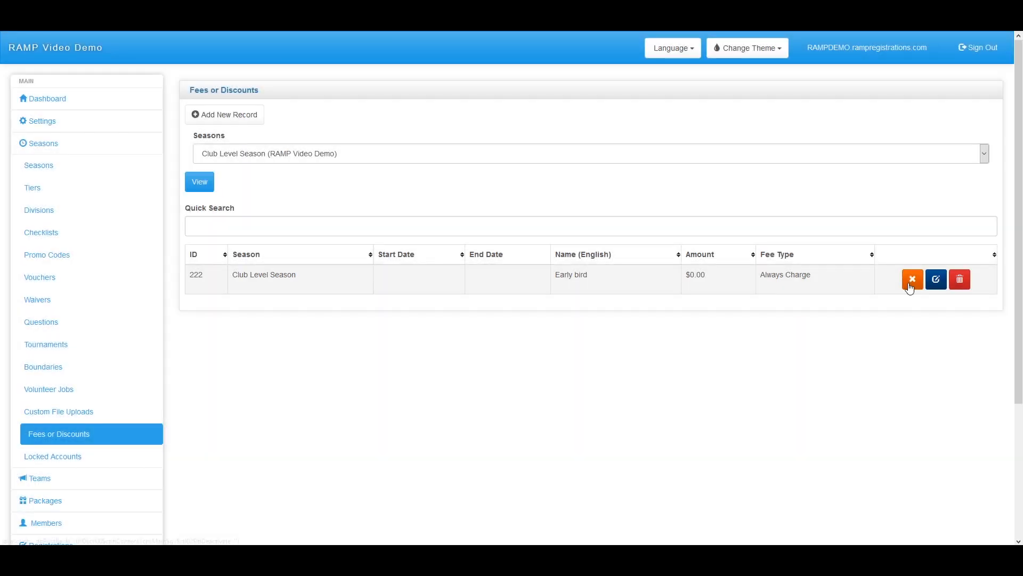
pyautogui.click(912, 279)
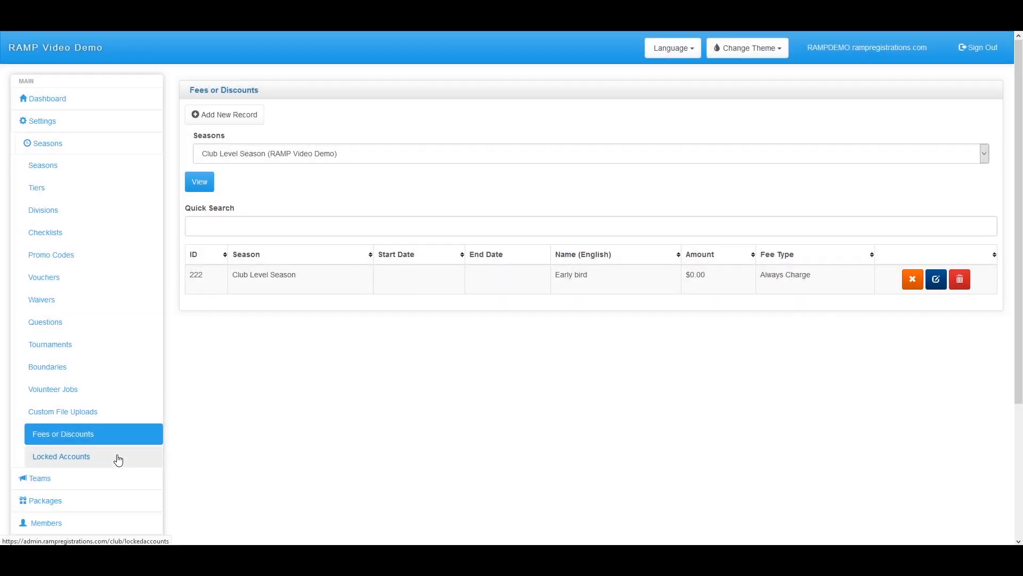
# On the Locked Accounts page, set the Registration Type filter to Player
pyautogui.click(119, 456)
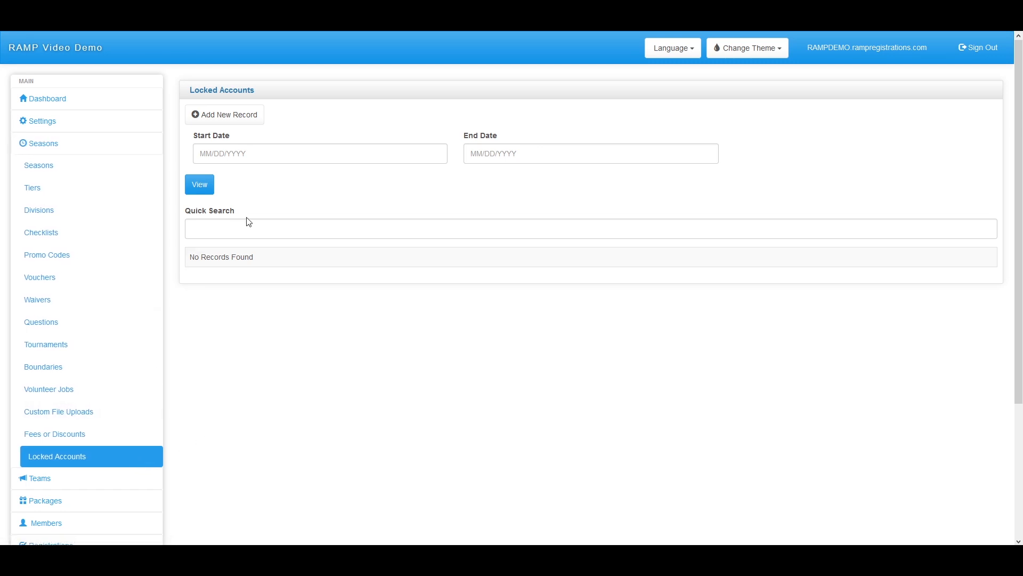
pyautogui.click(234, 117)
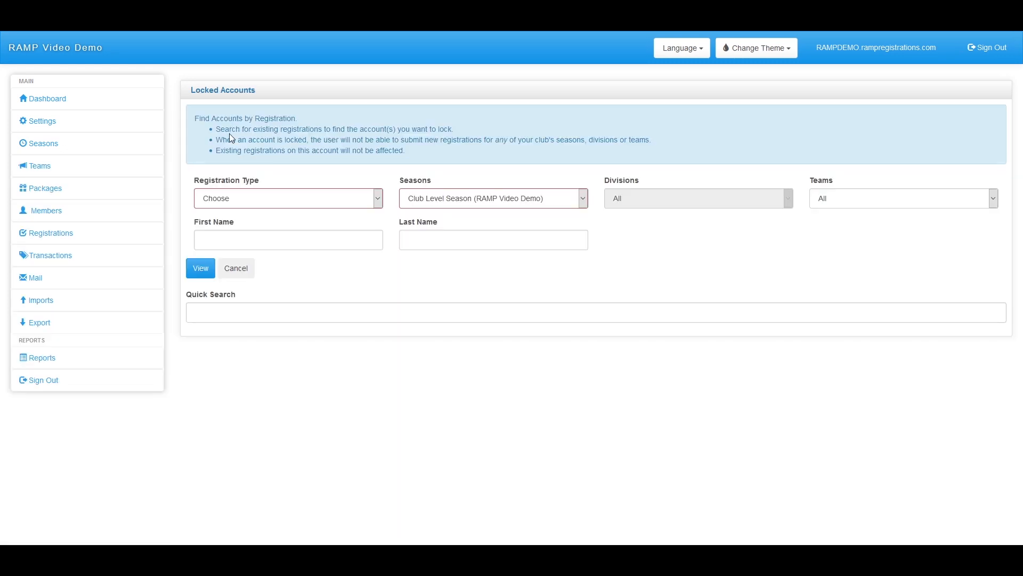
pyautogui.click(288, 198)
pyautogui.click(251, 222)
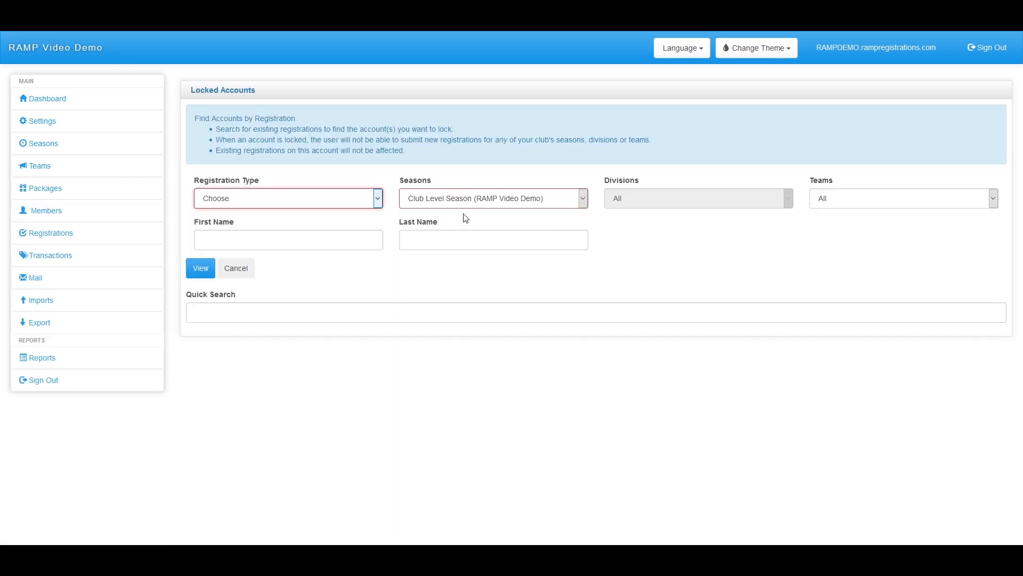
pyautogui.click(316, 193)
pyautogui.click(305, 226)
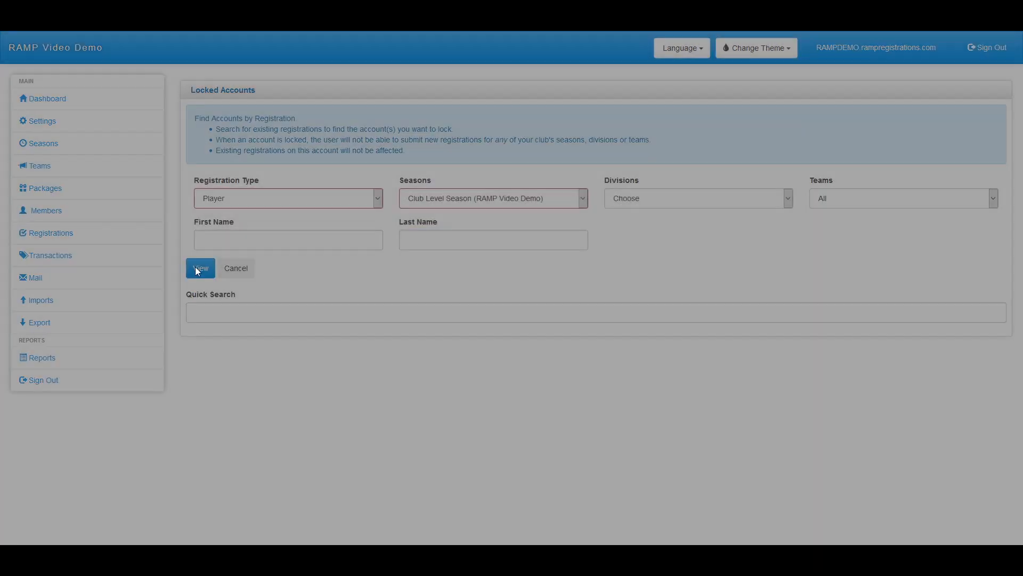
# View Player registrations for Club Level Season and tick the first account for locking
pyautogui.click(203, 271)
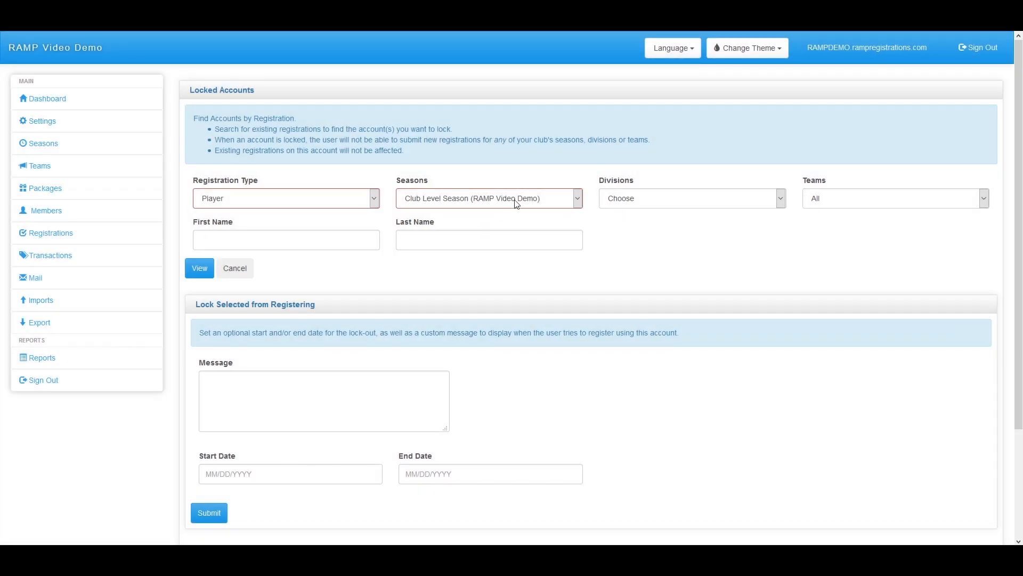
pyautogui.click(493, 202)
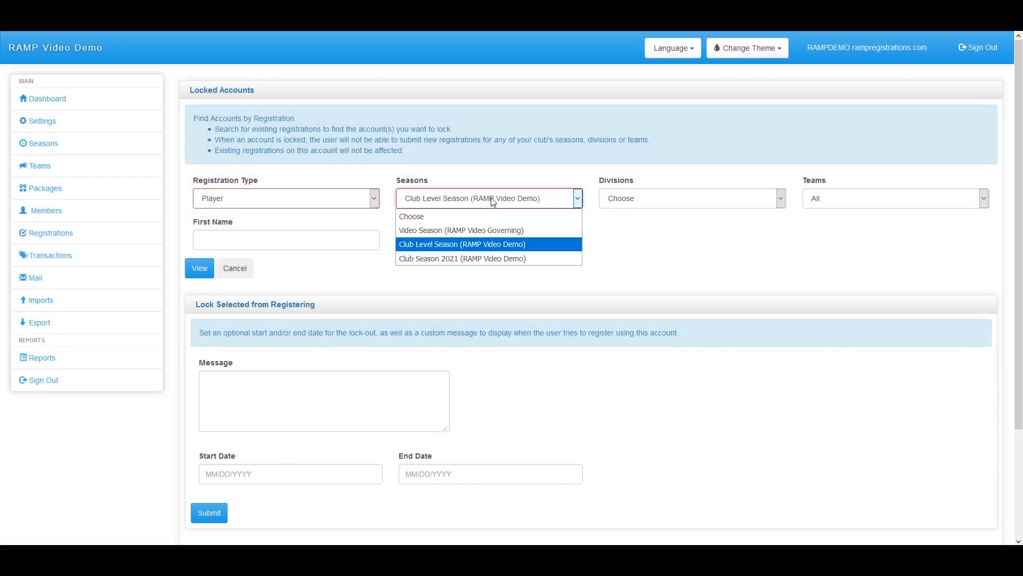
pyautogui.click(460, 198)
pyautogui.scroll(-3, 348, 425)
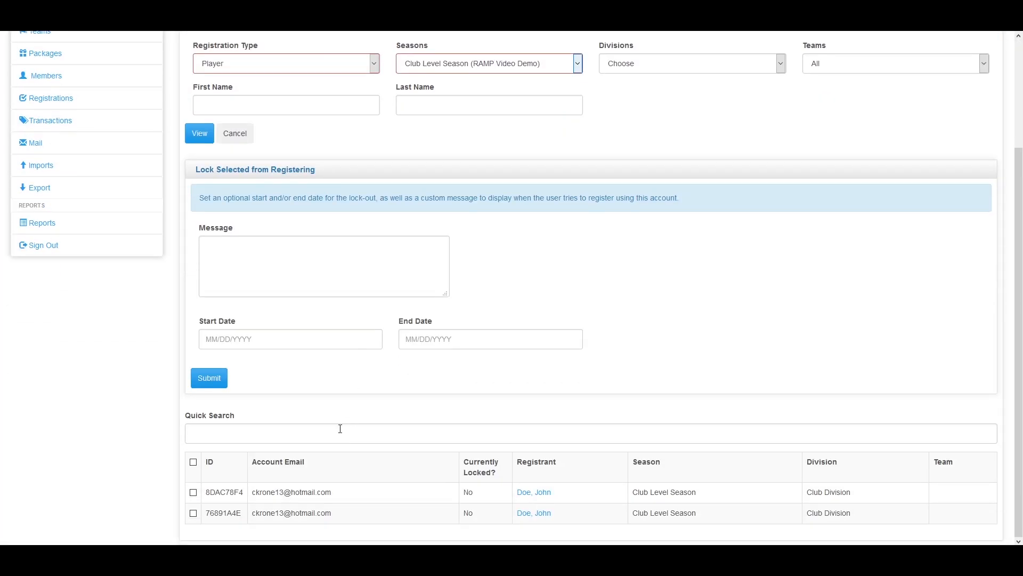
pyautogui.click(194, 492)
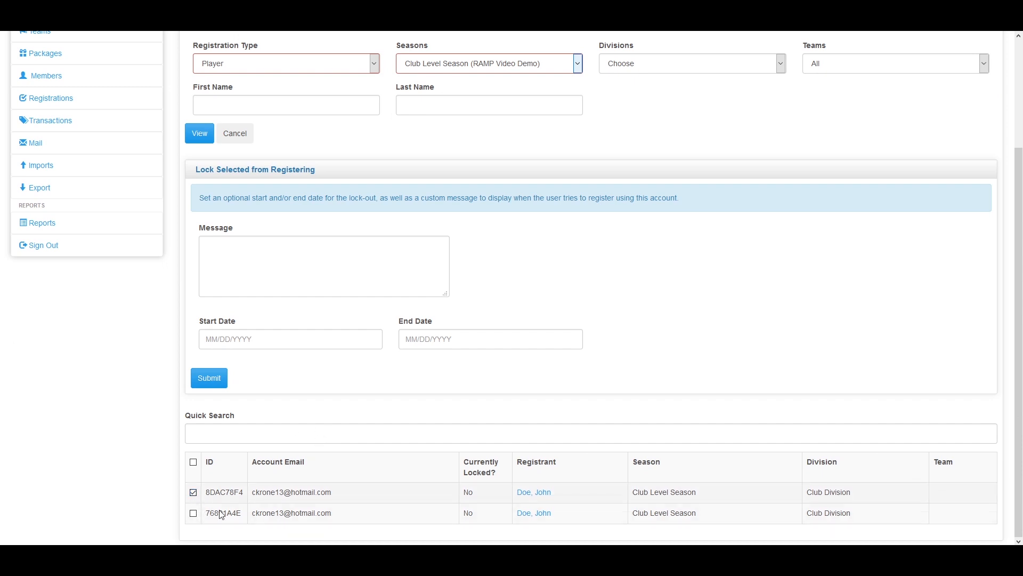
# Review the listed accounts, keeping Club Level Season as the season
pyautogui.scroll(1, 248, 499)
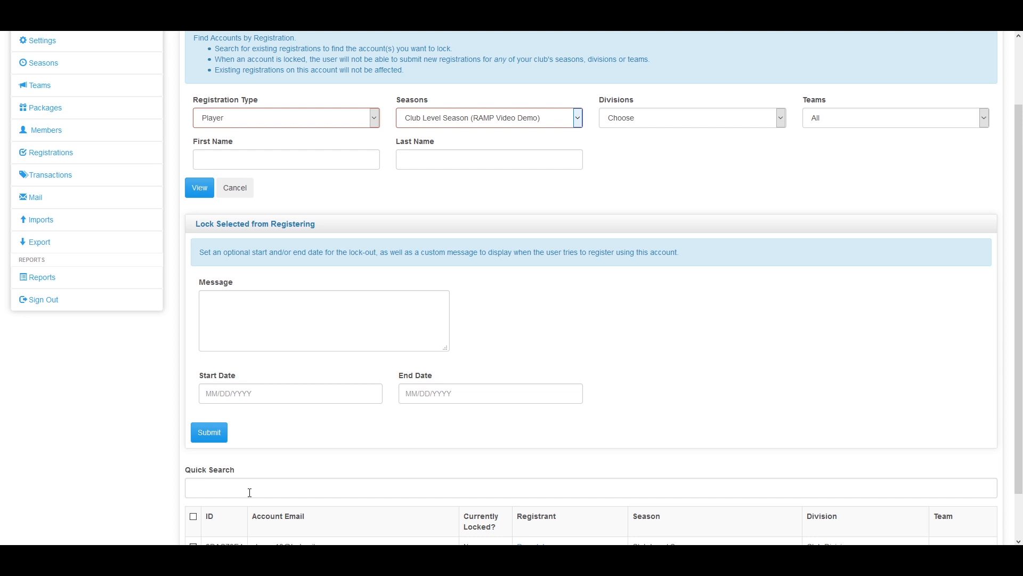
pyautogui.scroll(-1, 241, 494)
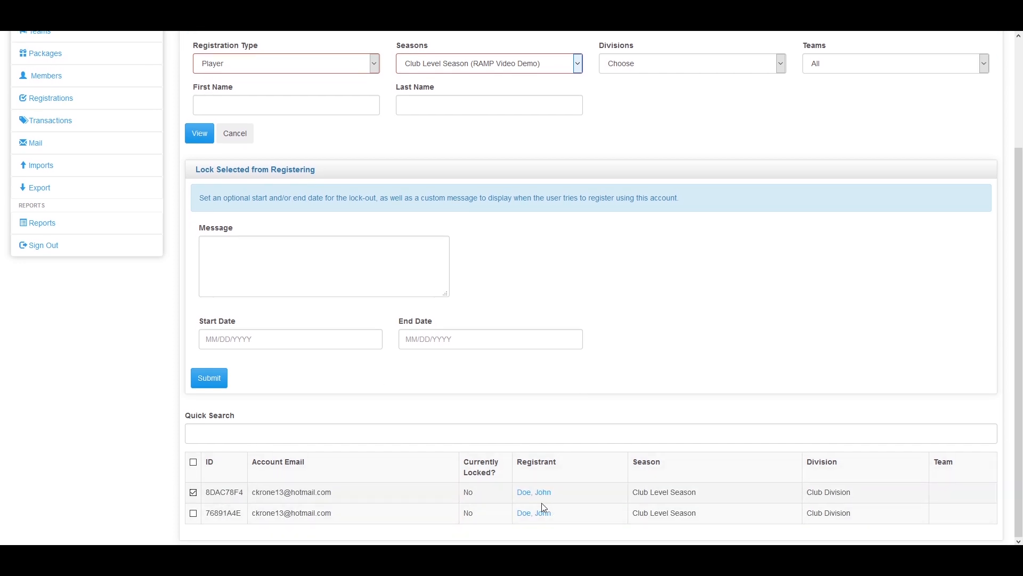
pyautogui.scroll(3, 541, 503)
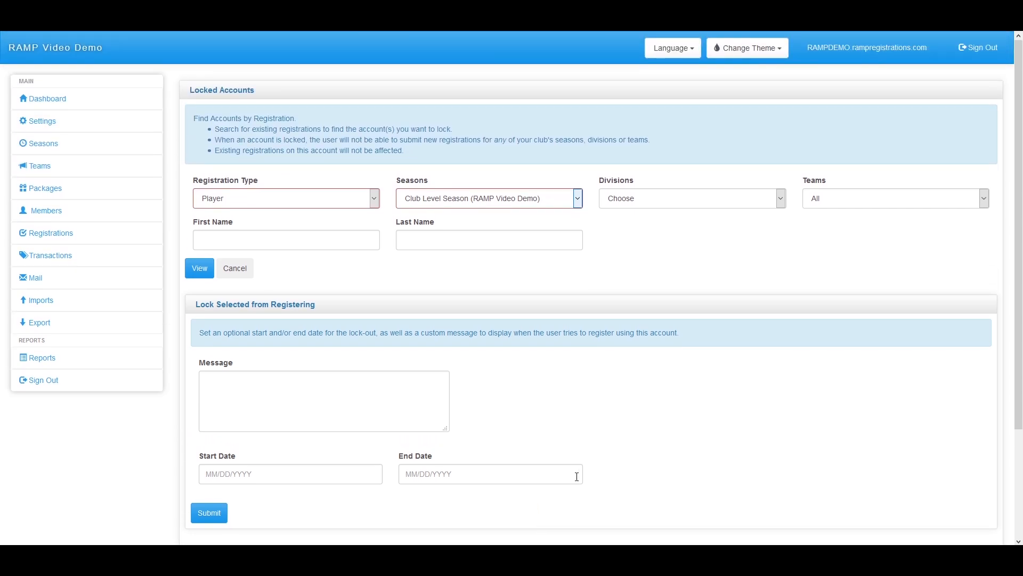
pyautogui.scroll(-1, 590, 443)
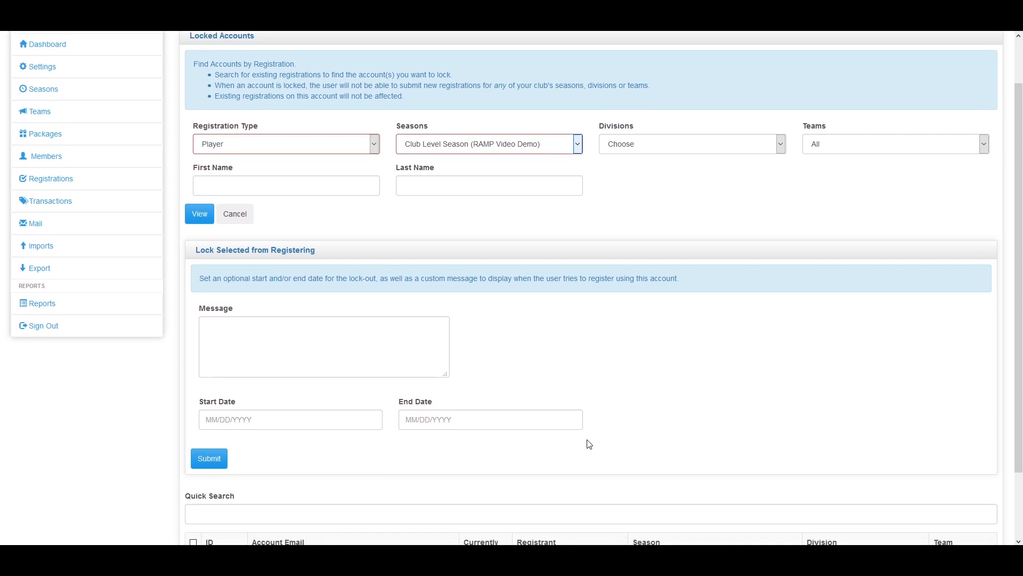
pyautogui.scroll(-1, 568, 446)
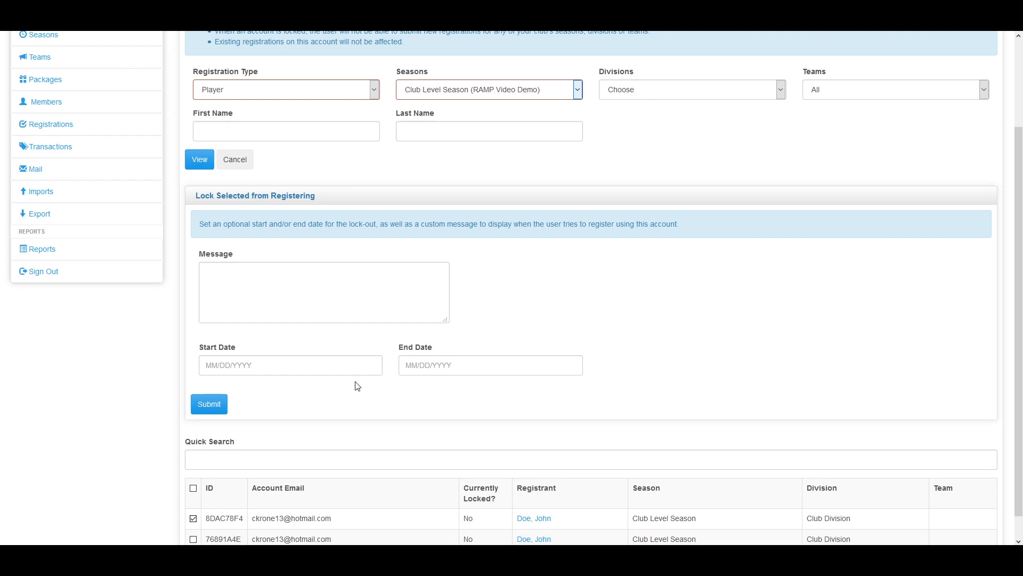
pyautogui.scroll(3, 369, 357)
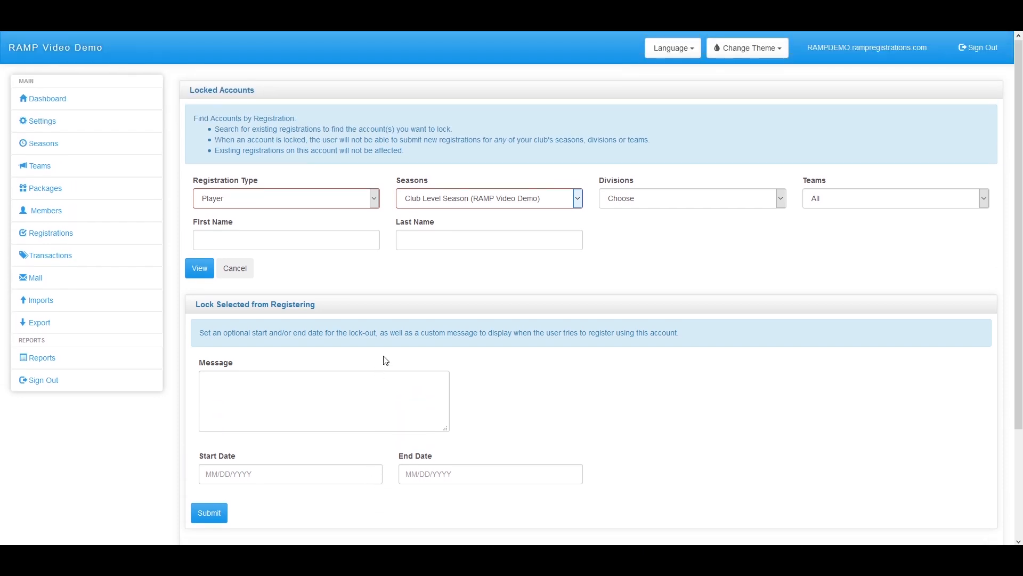
pyautogui.click(453, 203)
pyautogui.click(453, 203)
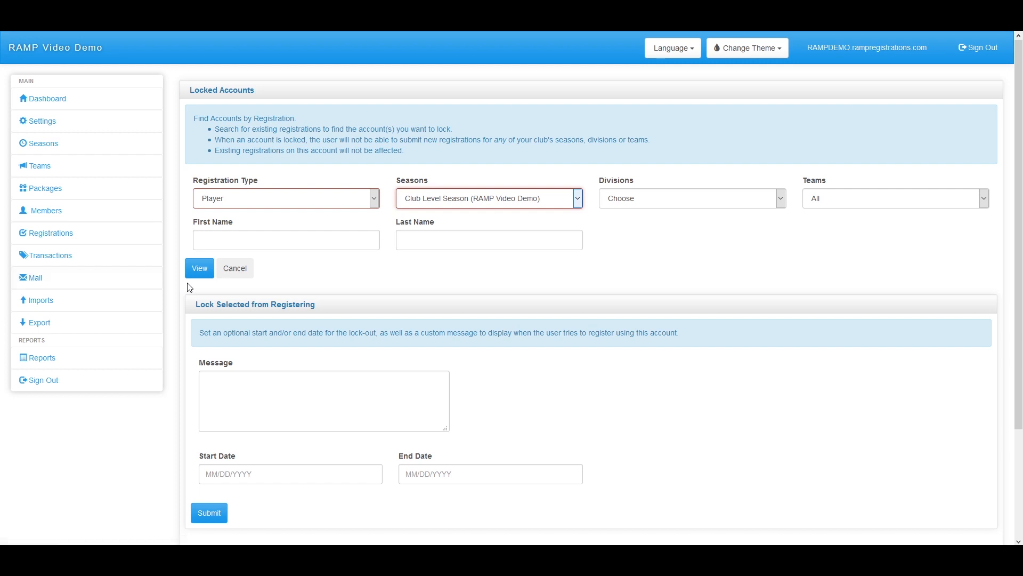
# Expand the season setup and Teams sections in the sidebar
pyautogui.click(71, 153)
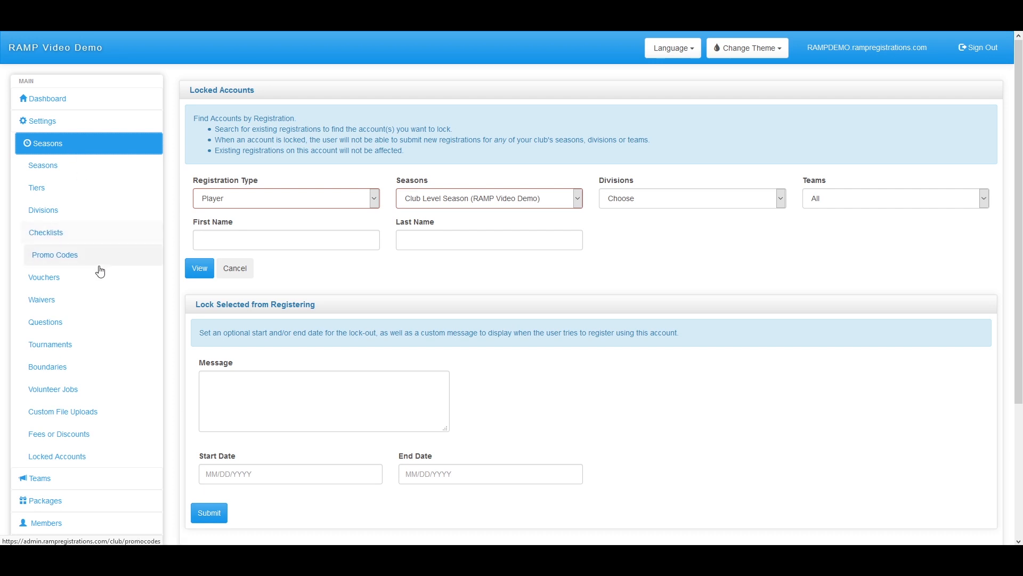
pyautogui.scroll(-3, 100, 277)
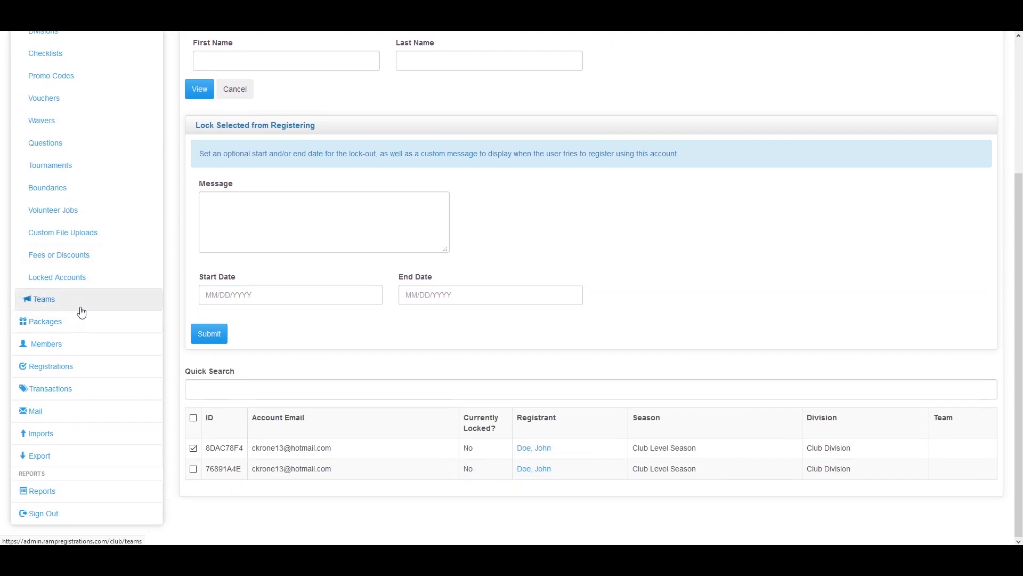
pyautogui.scroll(3, 77, 312)
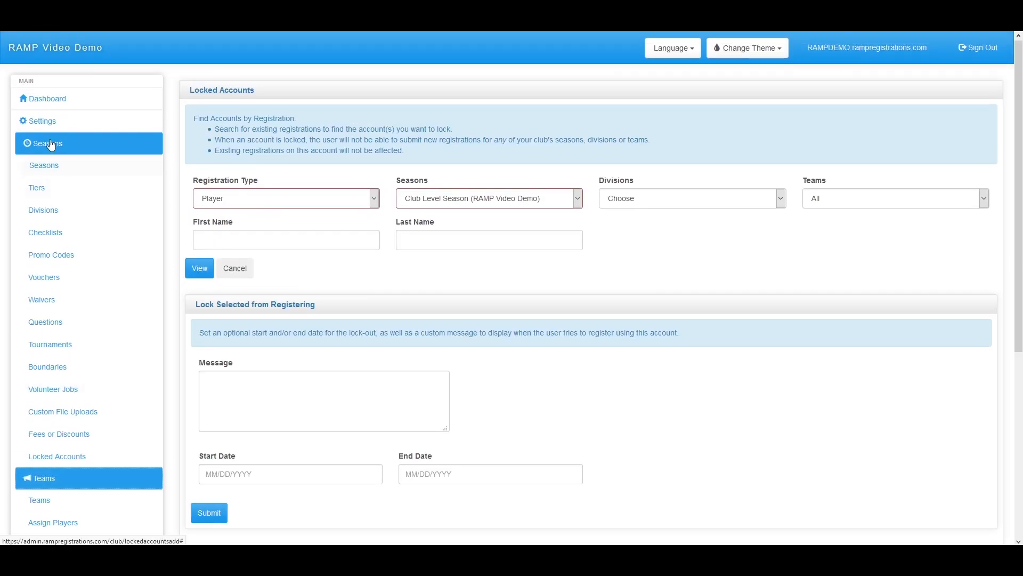
pyautogui.click(80, 473)
# Open the Teams list page, empty for Club Level Season
pyautogui.click(56, 188)
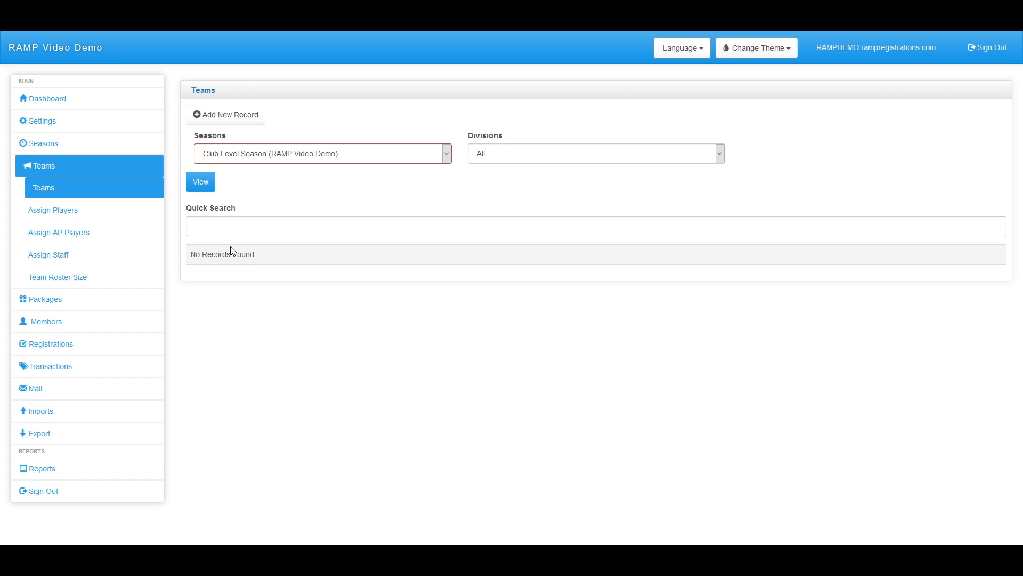
# Add a team named 'Team 1' in Club Division, tier left Optional, and submit it
pyautogui.click(252, 122)
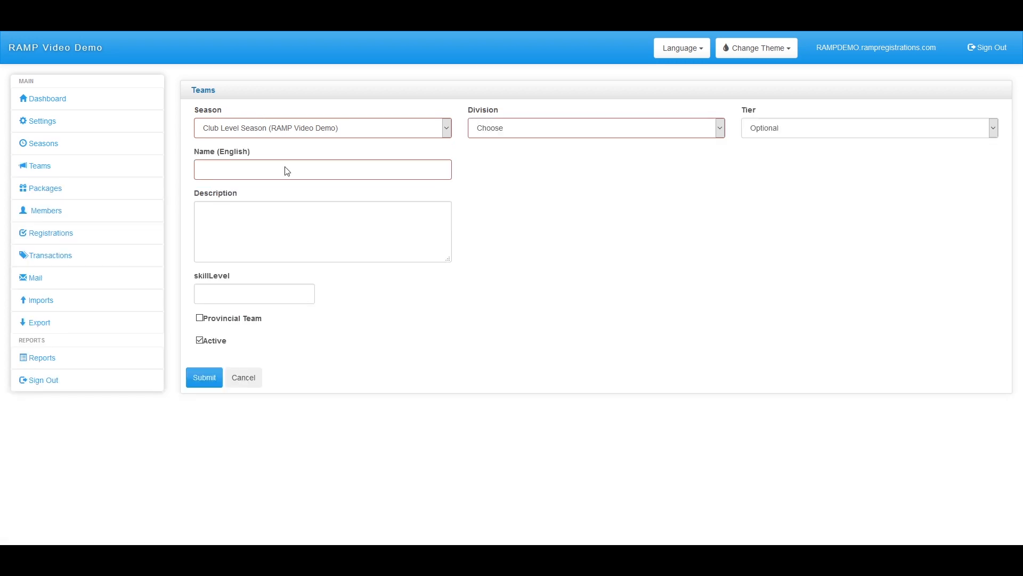
pyautogui.click(549, 130)
pyautogui.click(533, 158)
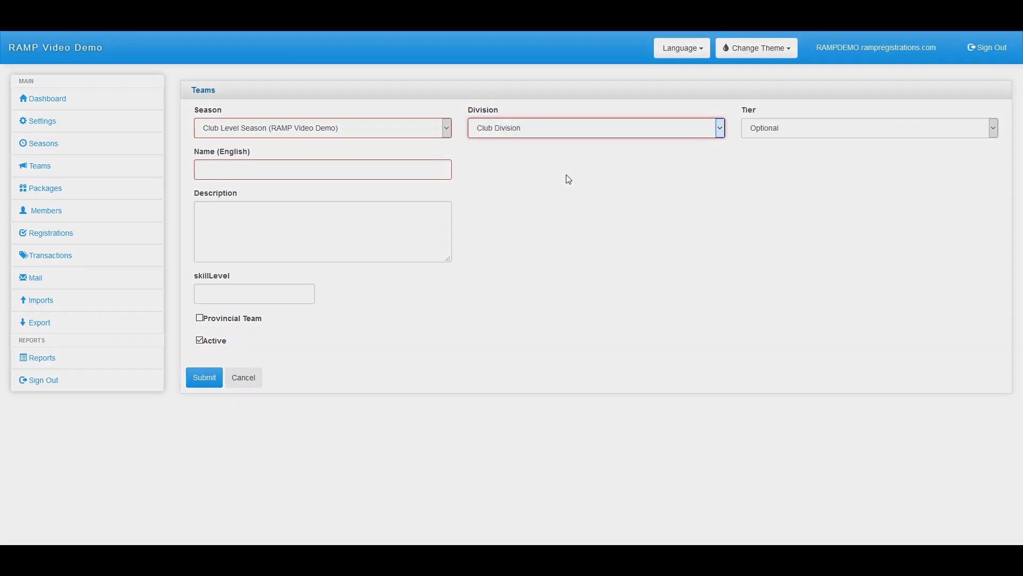
pyautogui.click(785, 134)
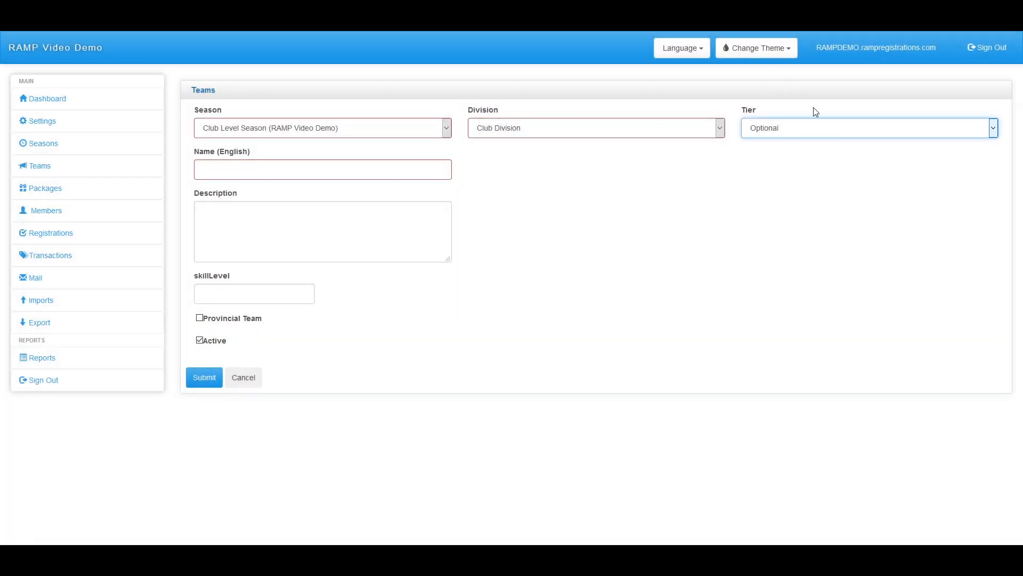
pyautogui.click(276, 172)
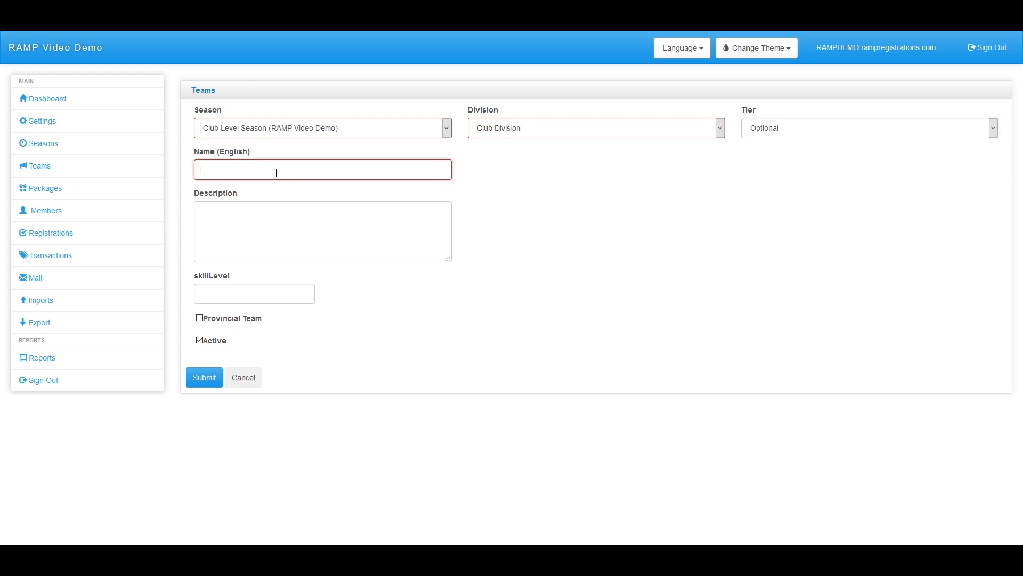
pyautogui.write('Team 1')
pyautogui.click(222, 299)
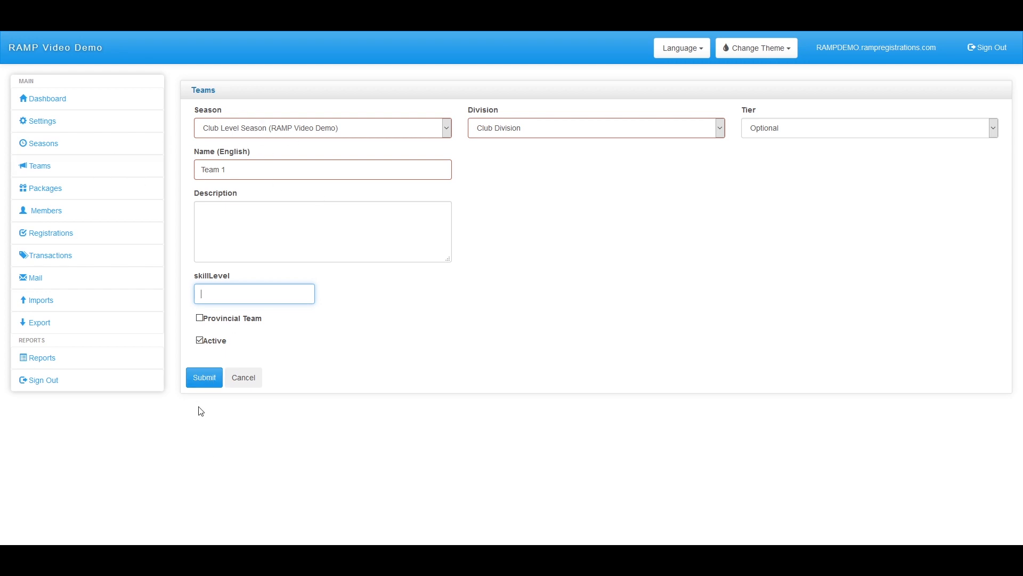
pyautogui.click(208, 378)
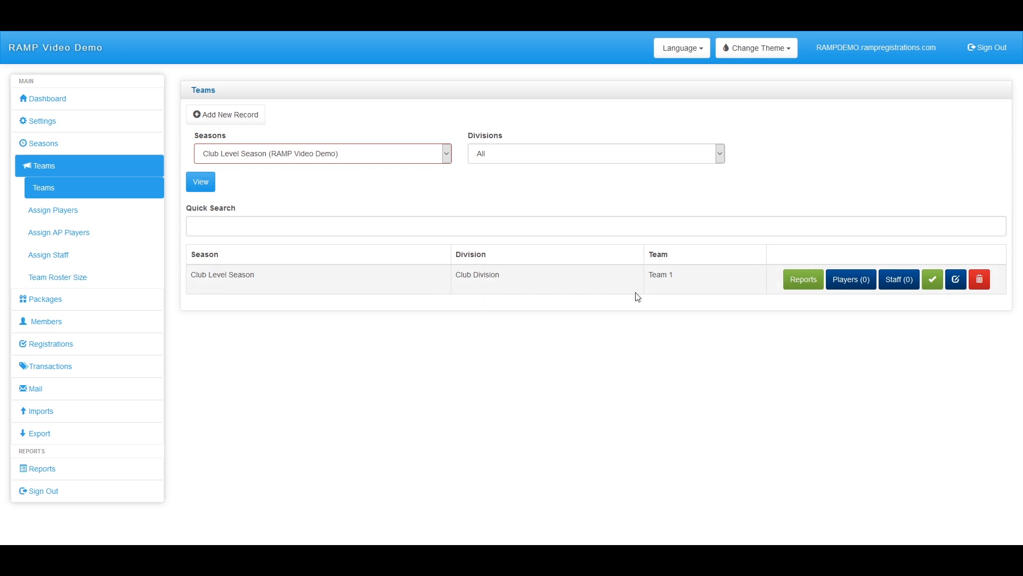
pyautogui.moveTo(697, 280); pyautogui.dragTo(637, 273)
# Look over Team 1's Team Registration Reports page
pyautogui.click(803, 282)
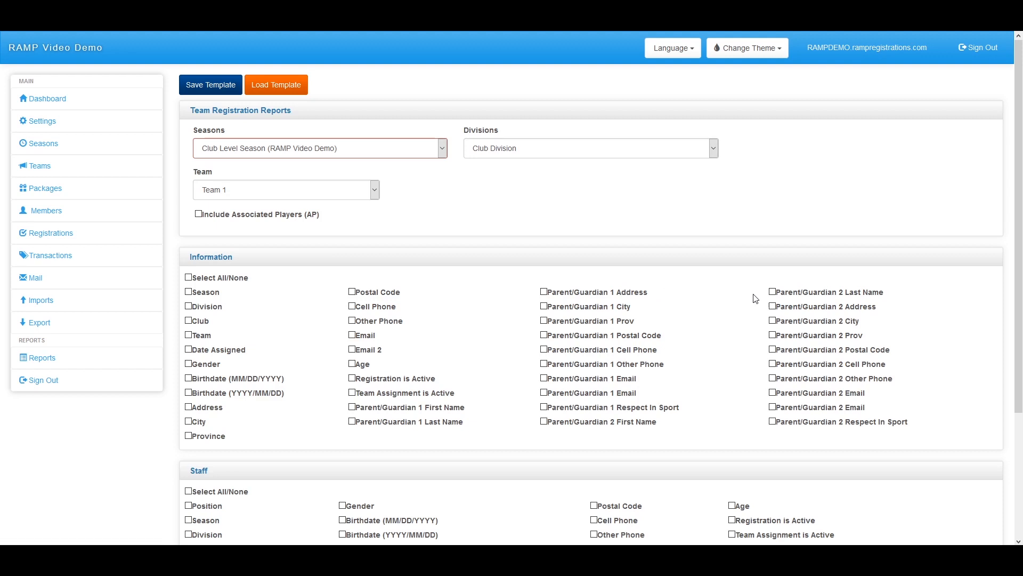
pyautogui.scroll(-3, 504, 240)
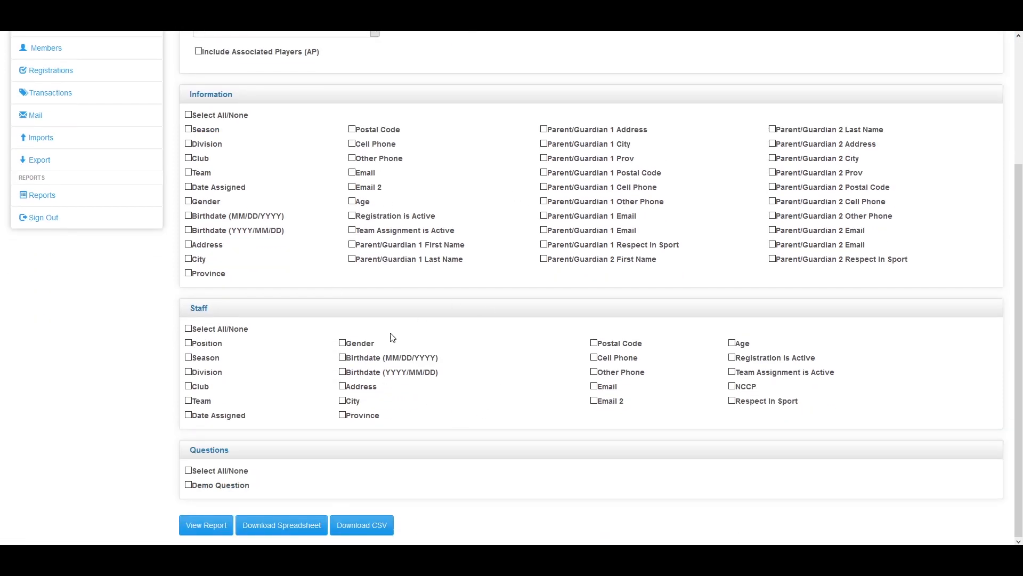
pyautogui.rightClick(422, 358)
pyautogui.scroll(1, 421, 358)
pyautogui.click(375, 357)
pyautogui.scroll(2, 373, 354)
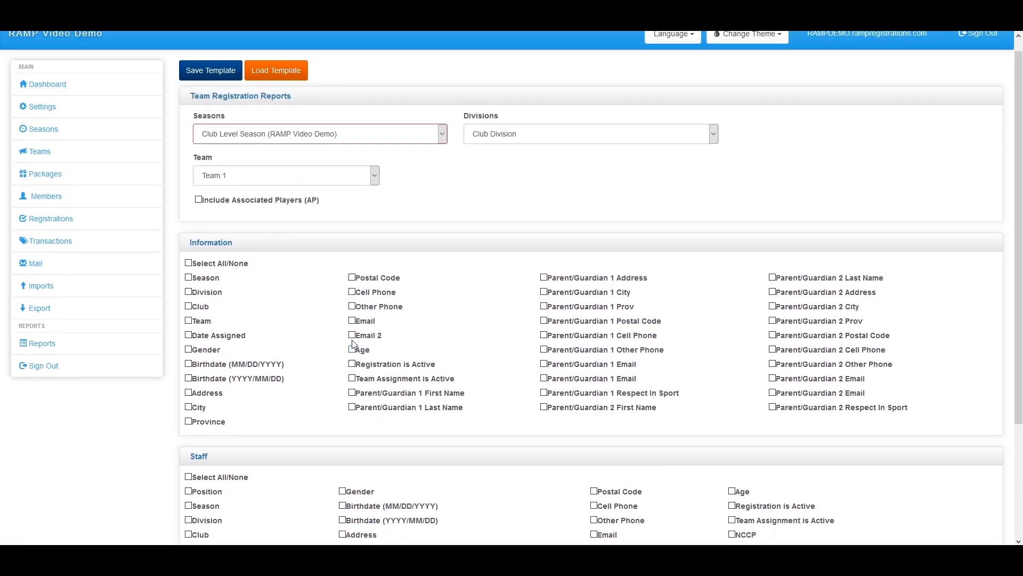
# Return to the Teams list showing Team 1 in Club Division with 0 players
pyautogui.click(49, 167)
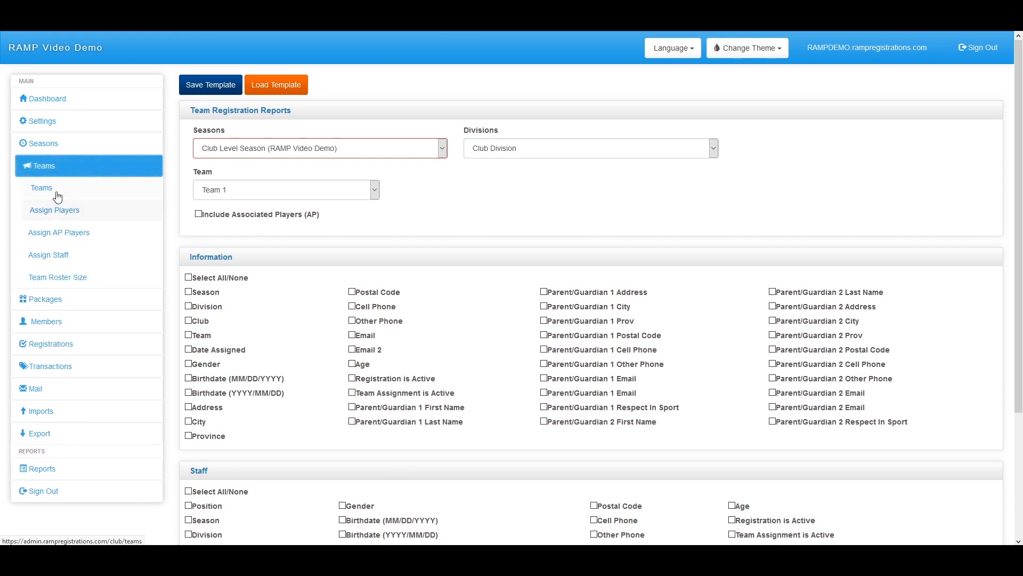
pyautogui.click(57, 197)
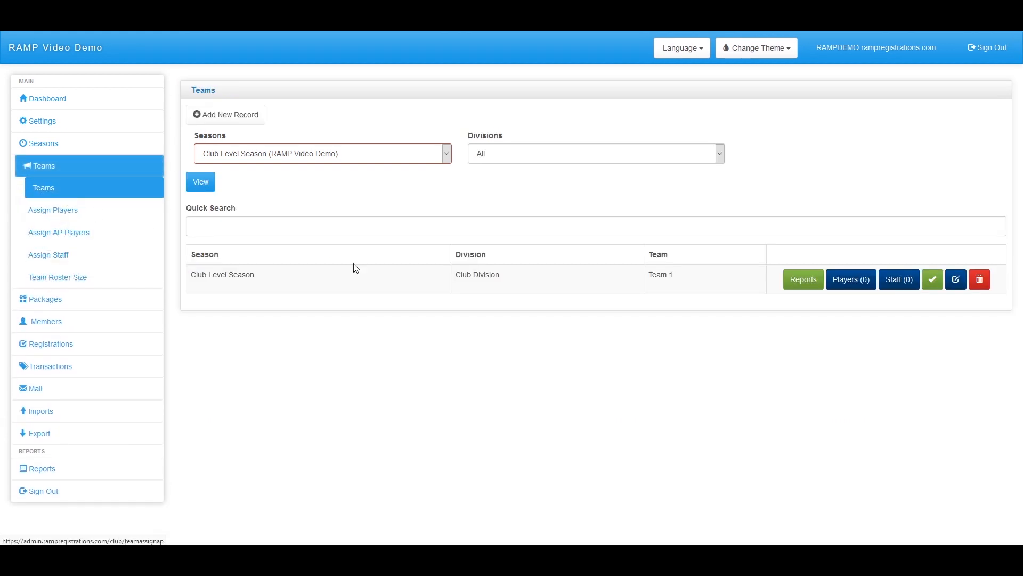
pyautogui.click(932, 282)
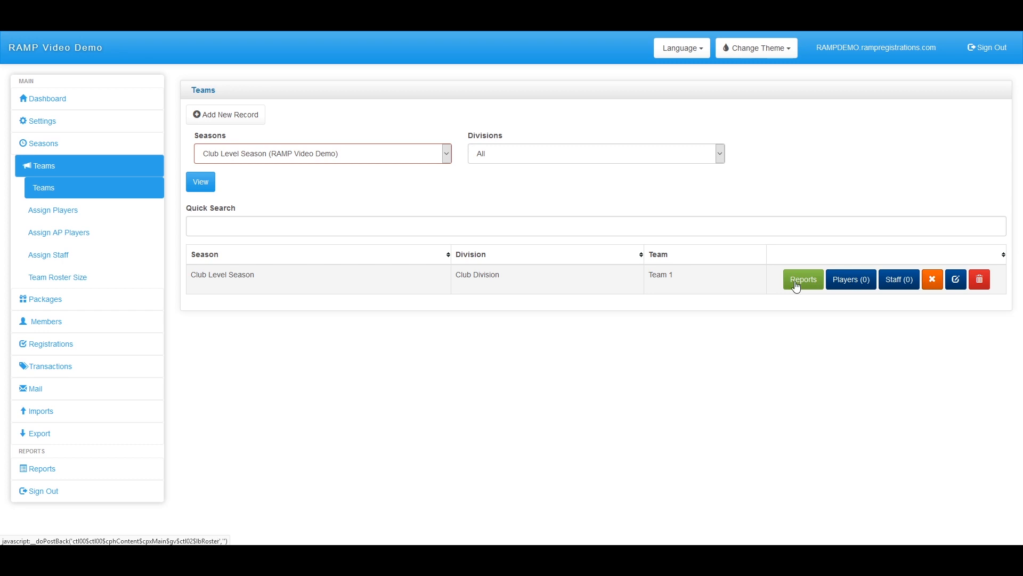
# On Assign Players, list registered players filtered to Club Division
pyautogui.click(76, 218)
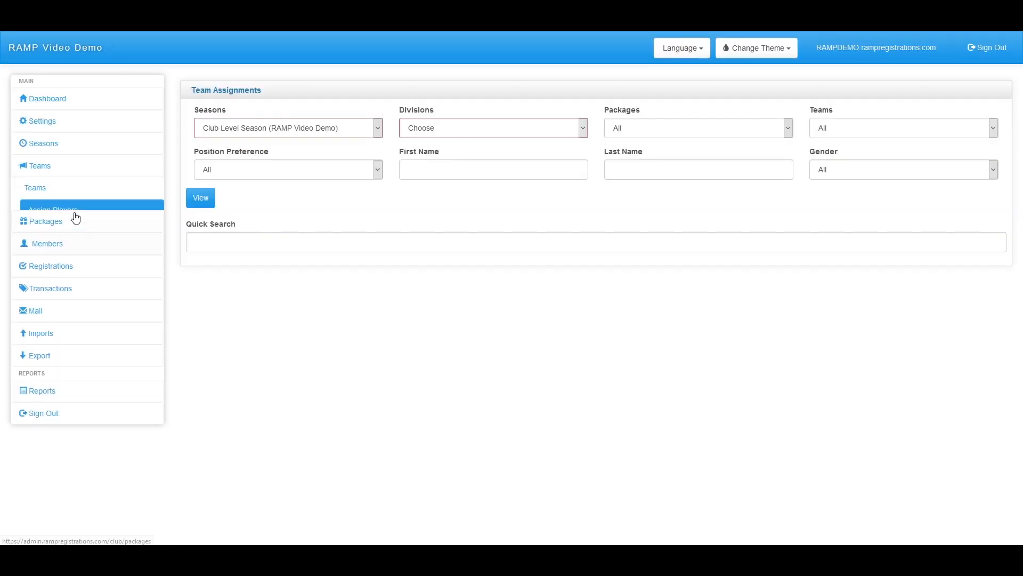
pyautogui.click(201, 207)
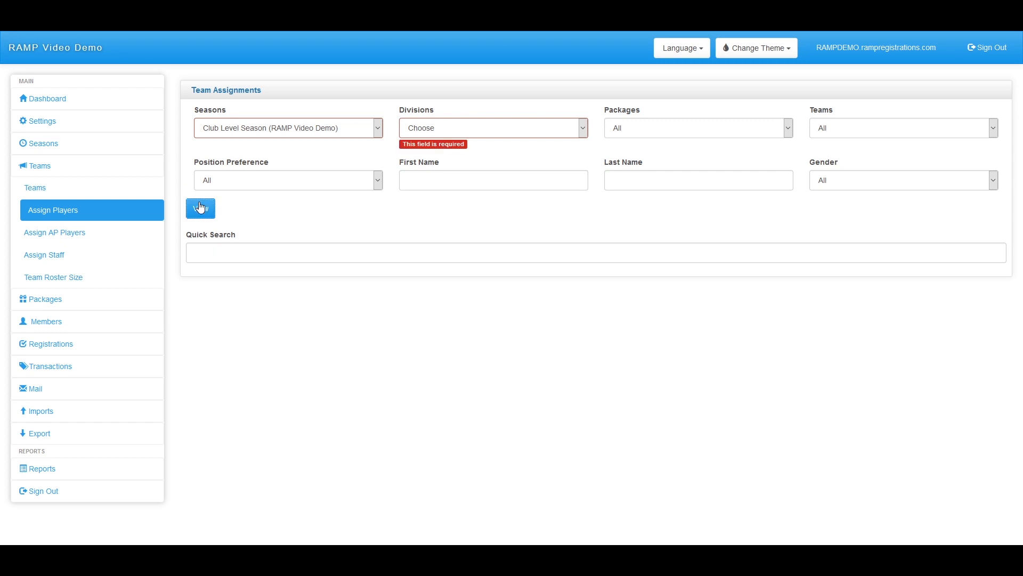
pyautogui.click(480, 127)
pyautogui.click(466, 158)
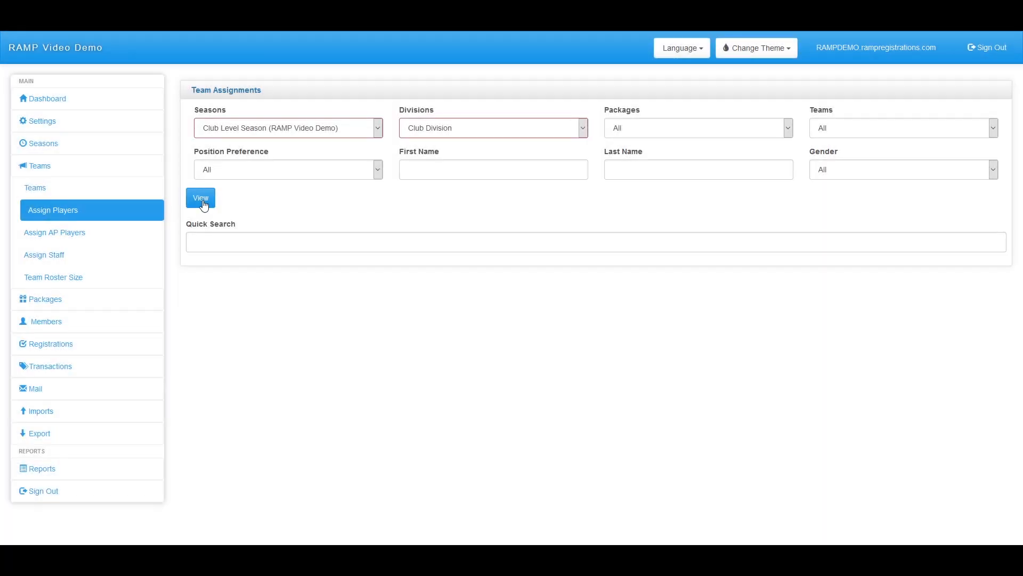
pyautogui.click(202, 202)
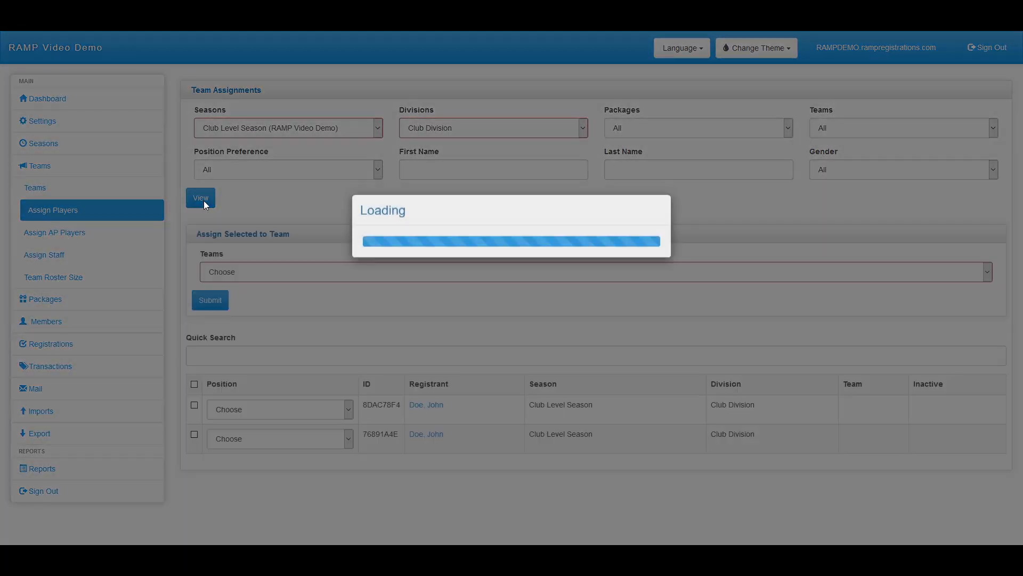
# Assign the first listed player to Club Division - Team 1 and save
pyautogui.click(195, 405)
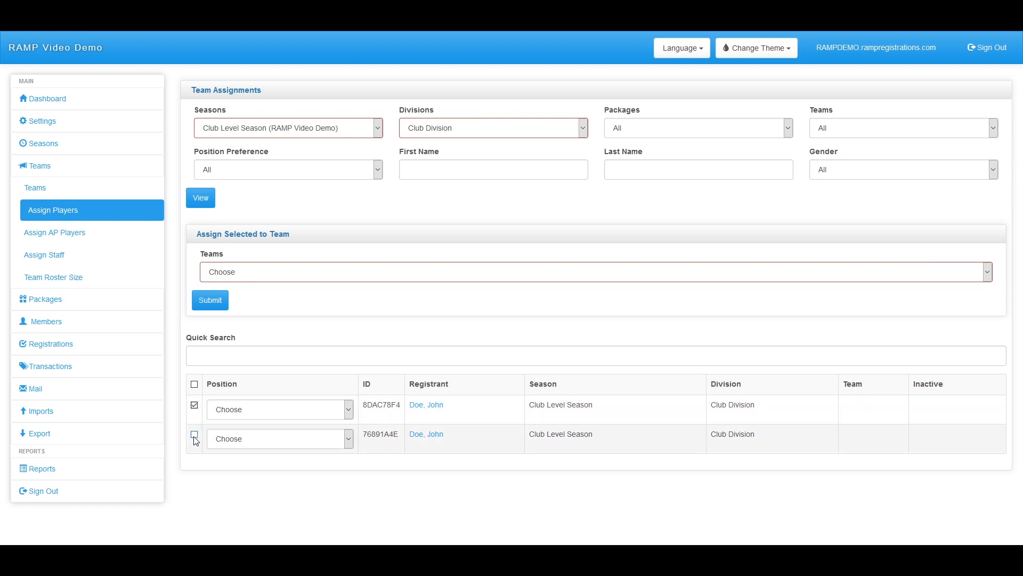
pyautogui.click(248, 272)
pyautogui.click(242, 318)
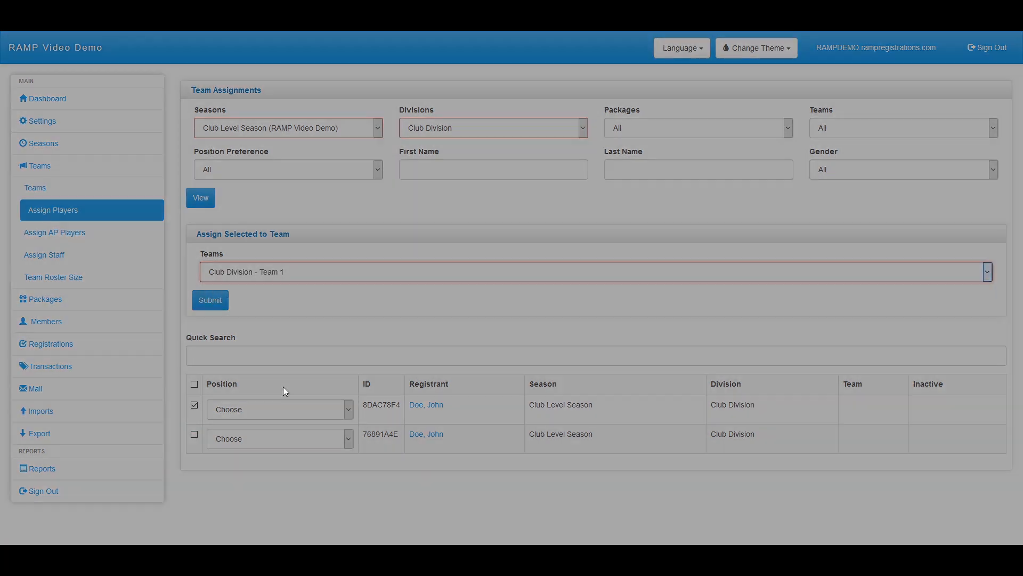
pyautogui.click(222, 299)
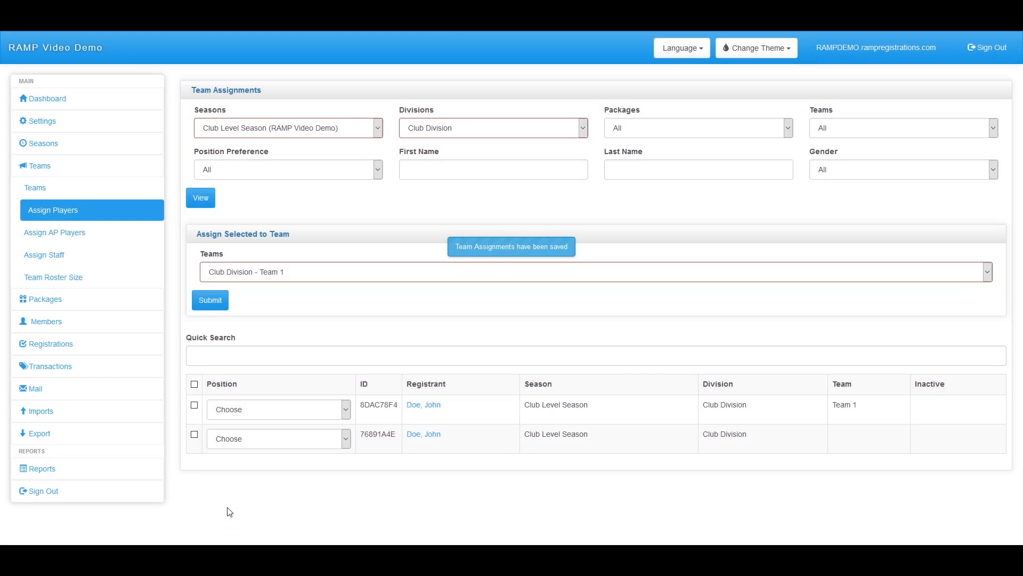
pyautogui.moveTo(875, 411); pyautogui.dragTo(854, 416)
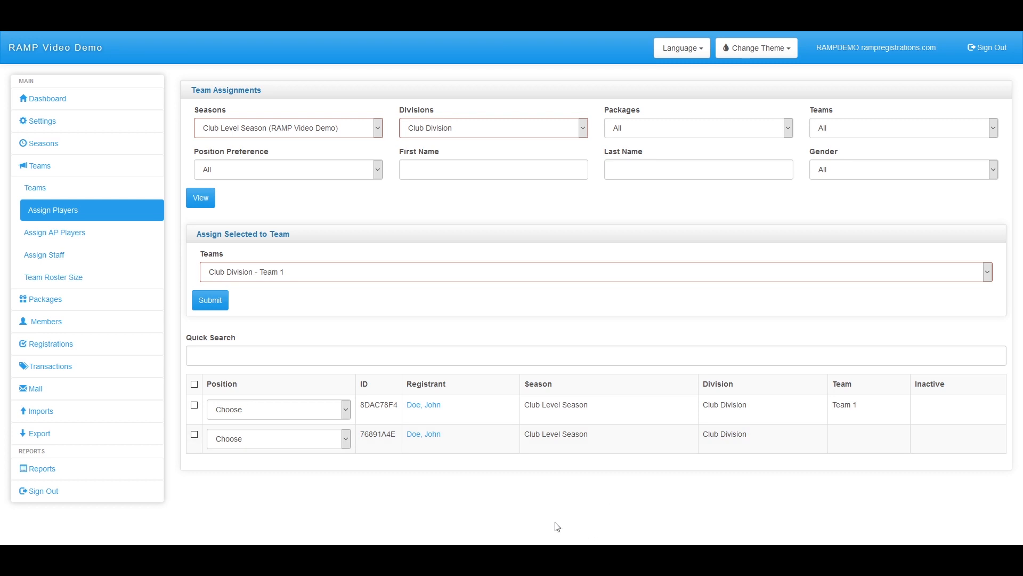
pyautogui.click(243, 272)
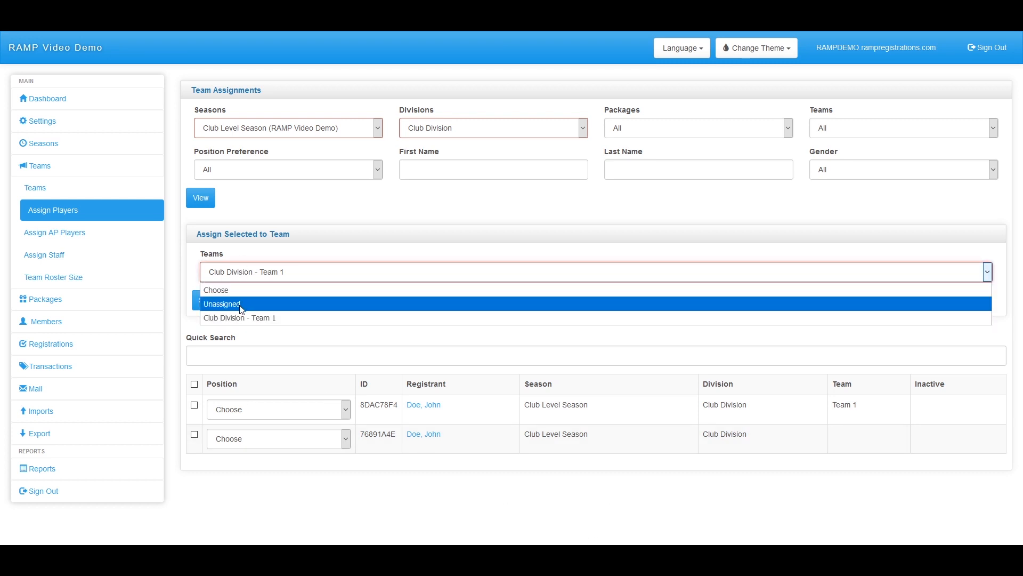
pyautogui.click(352, 251)
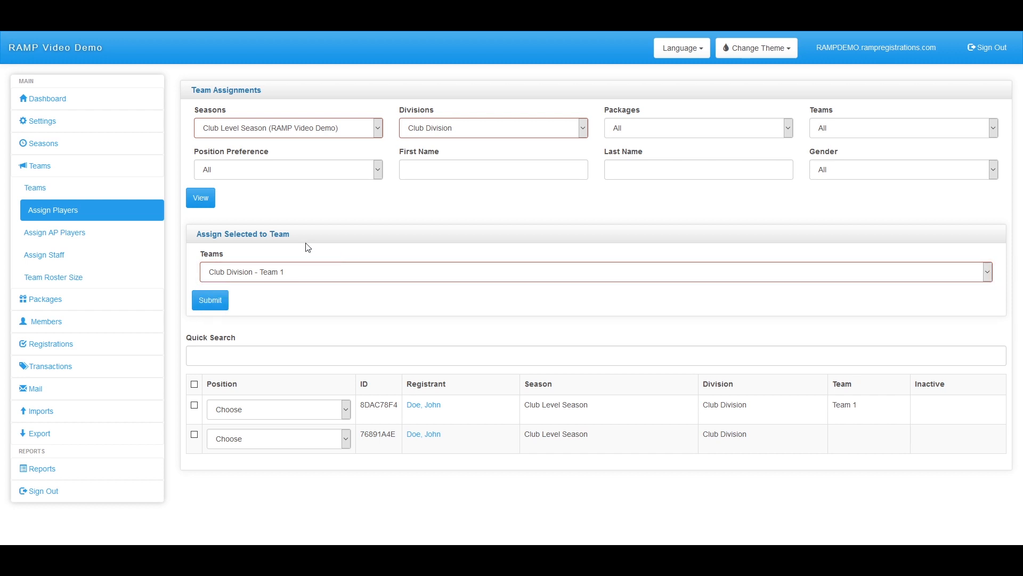
# Check Team 1's one-player roster, then go to the Assign AP Players page
pyautogui.click(35, 196)
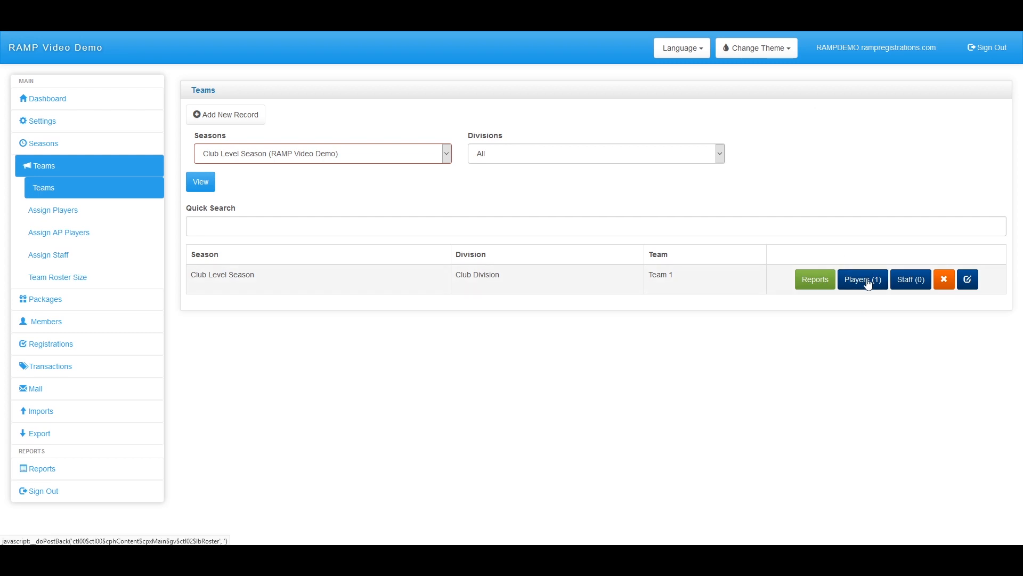
pyautogui.click(867, 282)
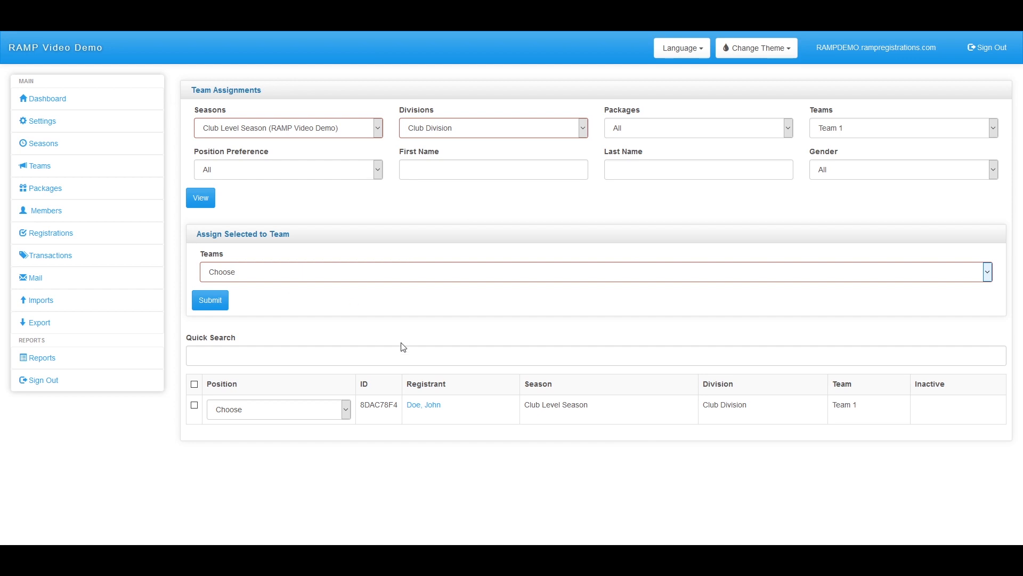
pyautogui.click(48, 166)
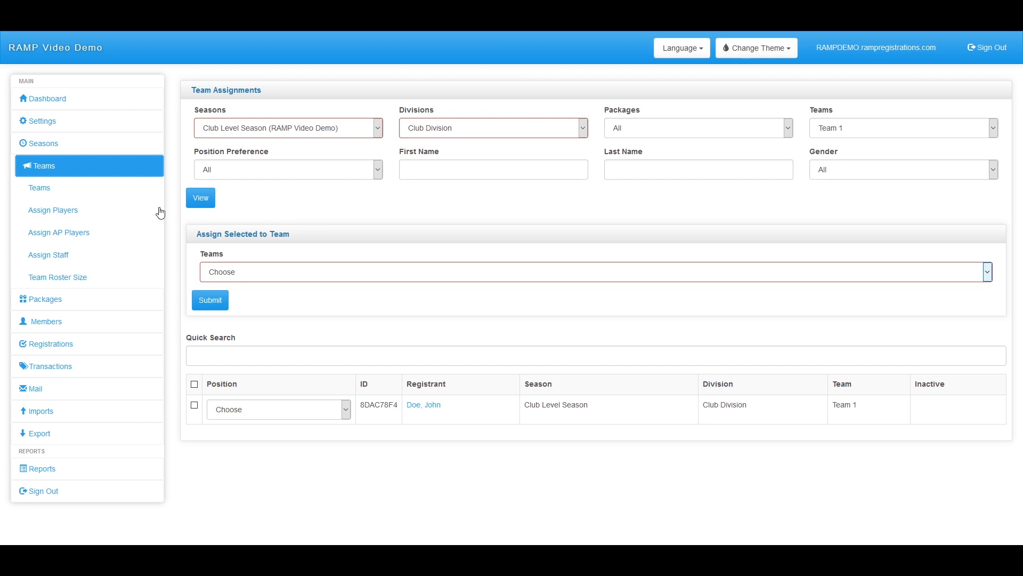
pyautogui.click(81, 240)
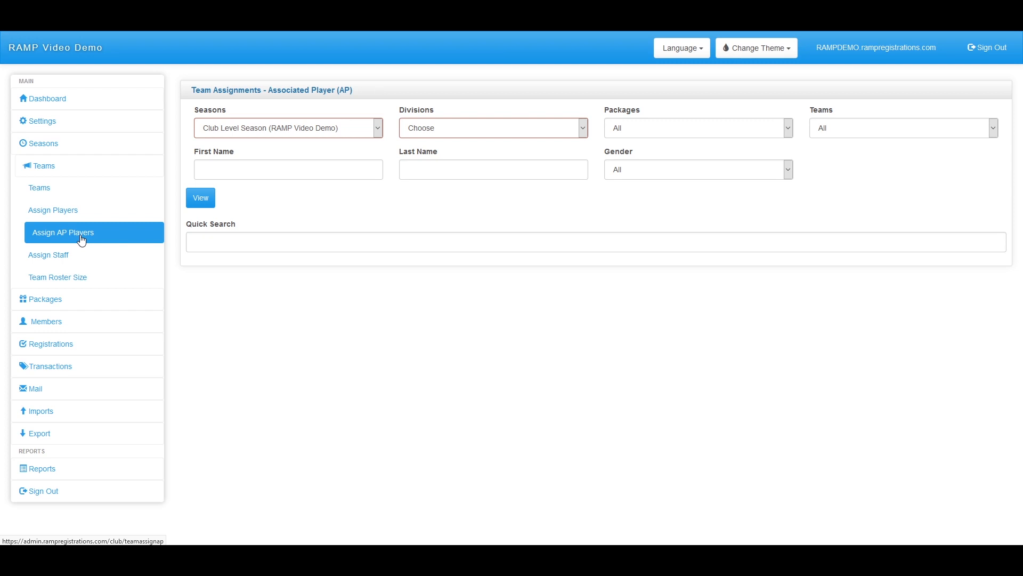
# List Club Division players for AP assignment and inspect the first player's position options
pyautogui.click(202, 200)
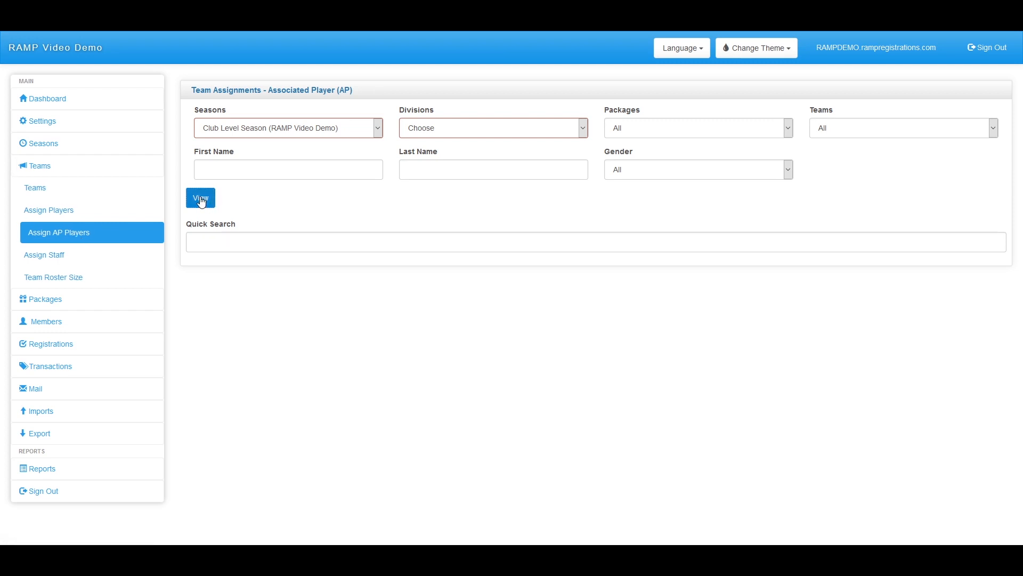
pyautogui.click(449, 128)
pyautogui.click(432, 156)
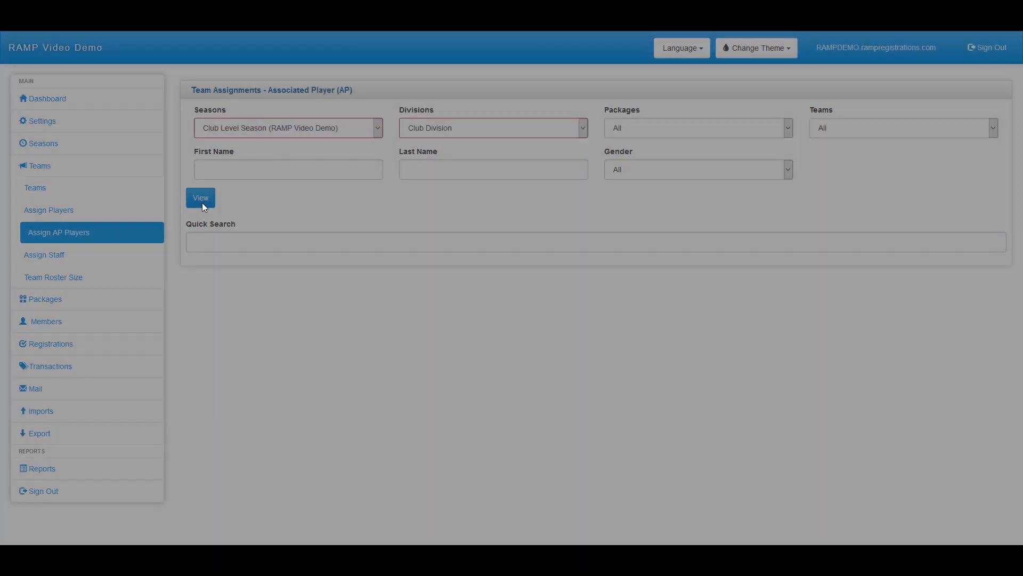
pyautogui.click(202, 203)
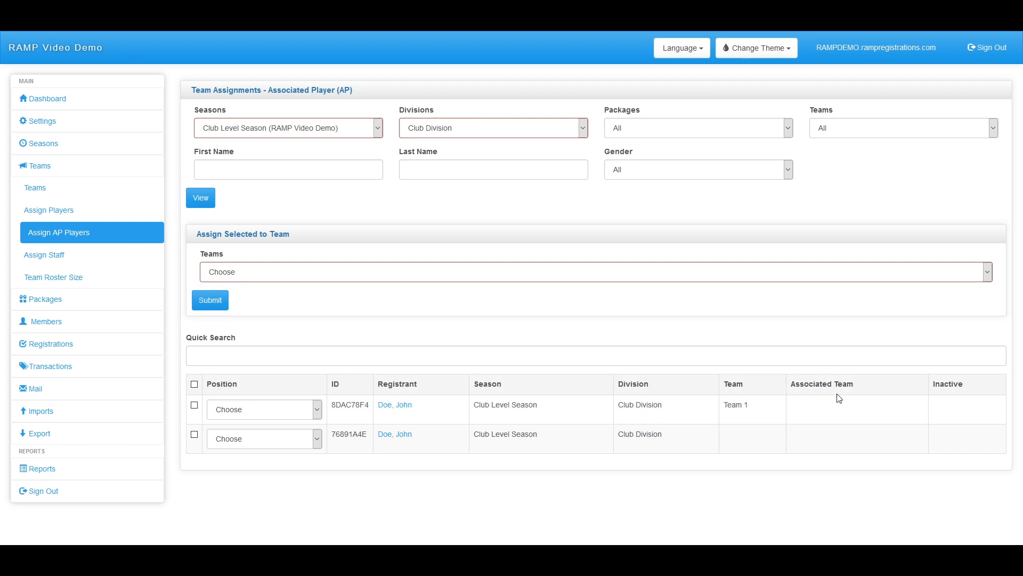
pyautogui.click(266, 415)
pyautogui.click(268, 413)
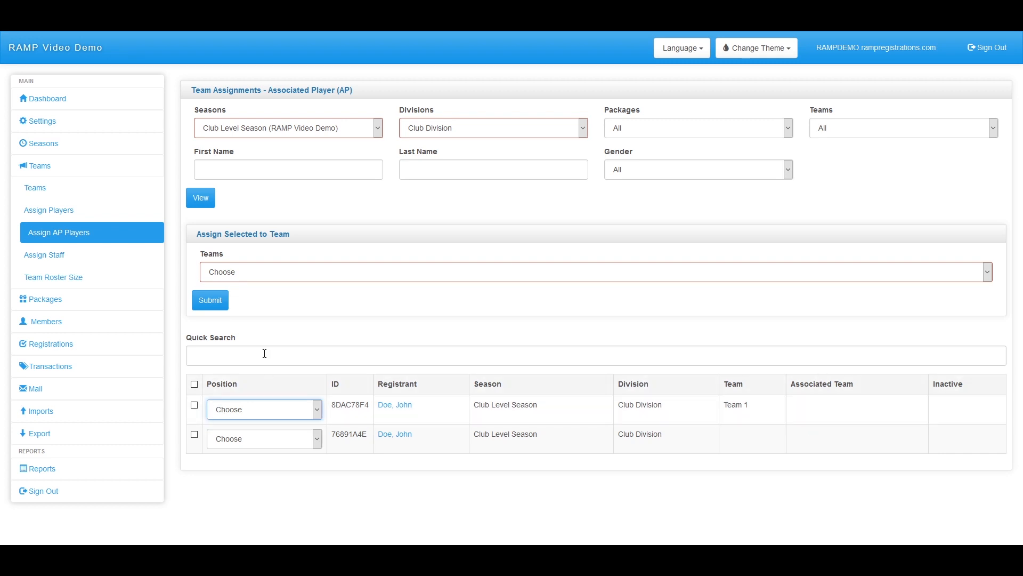
pyautogui.click(299, 417)
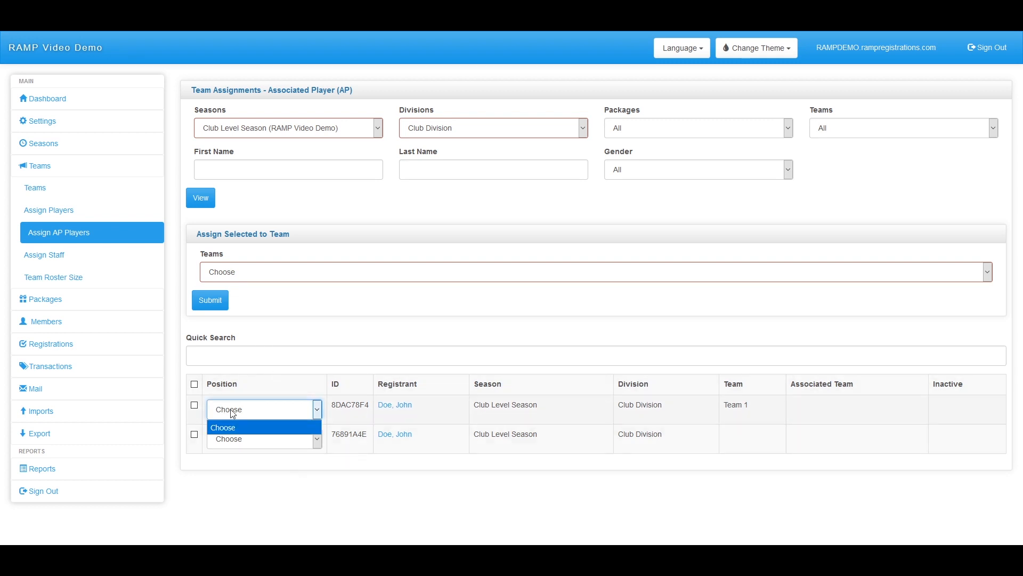
pyautogui.click(297, 427)
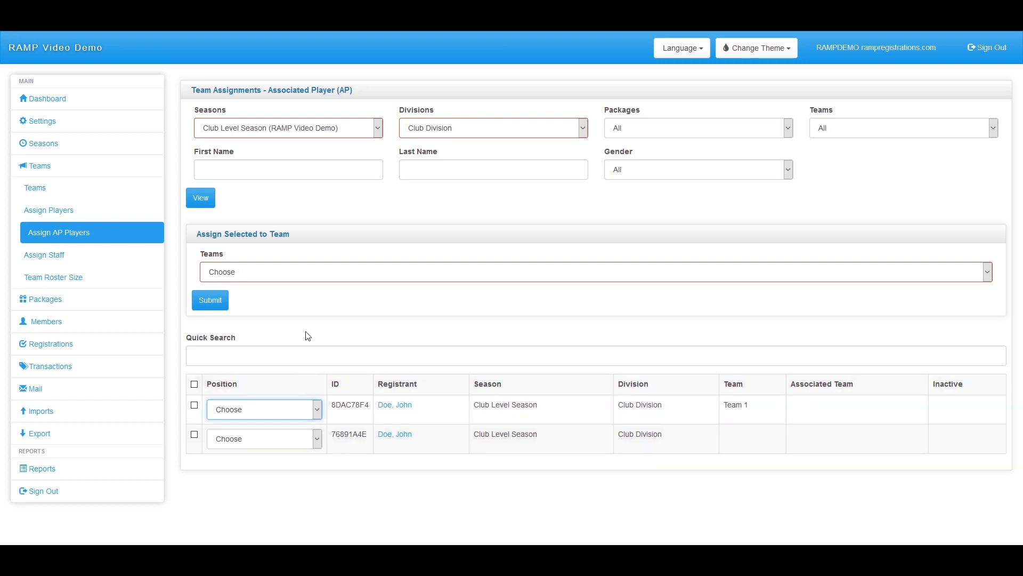
# Pick Club Division - Team 1 as the associated team, then go to Assign Staff
pyautogui.click(269, 276)
pyautogui.click(242, 318)
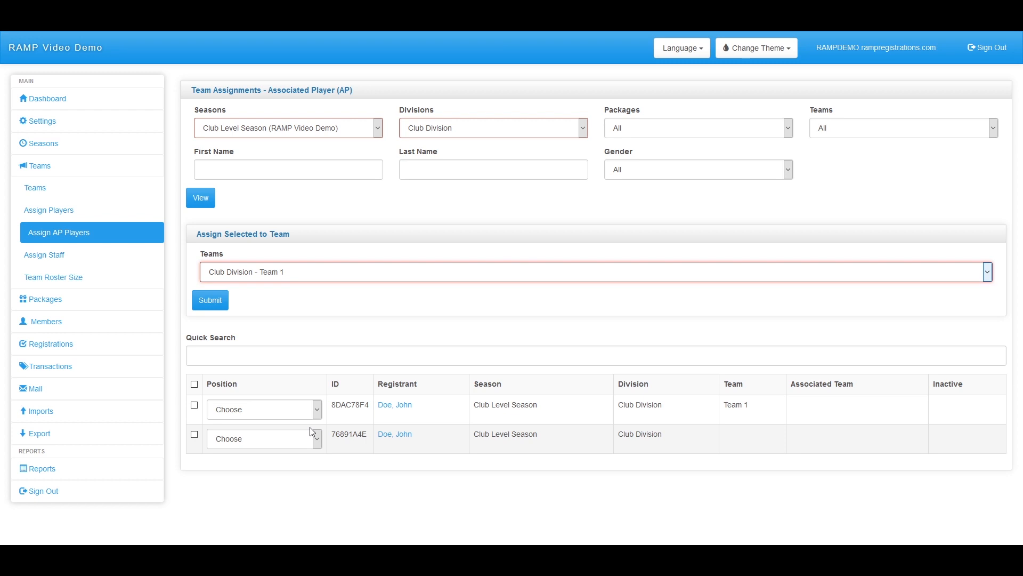
pyautogui.click(62, 263)
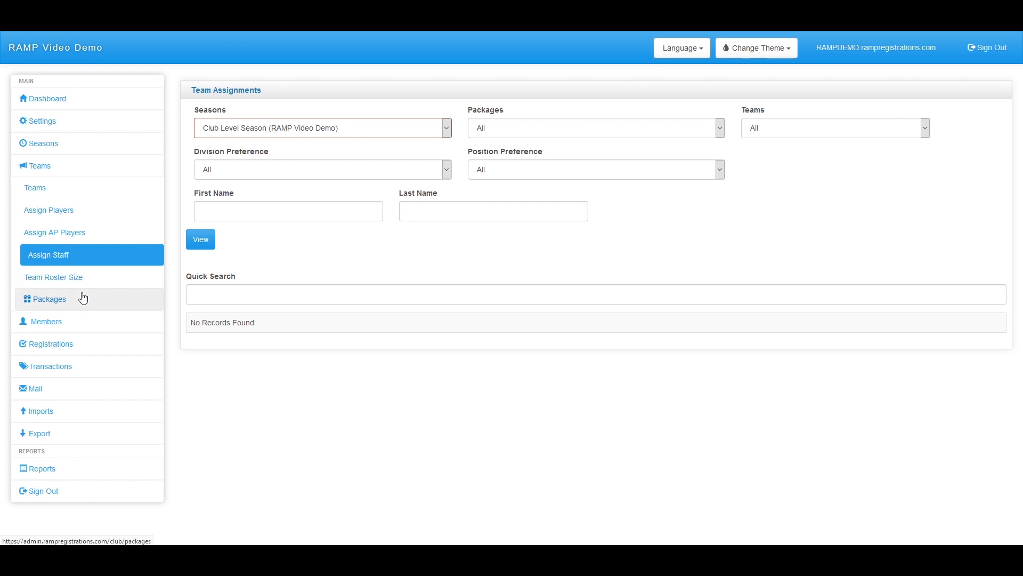
# Pass through Assign Players and Assign Staff to reach the Team Roster Size report
pyautogui.click(77, 218)
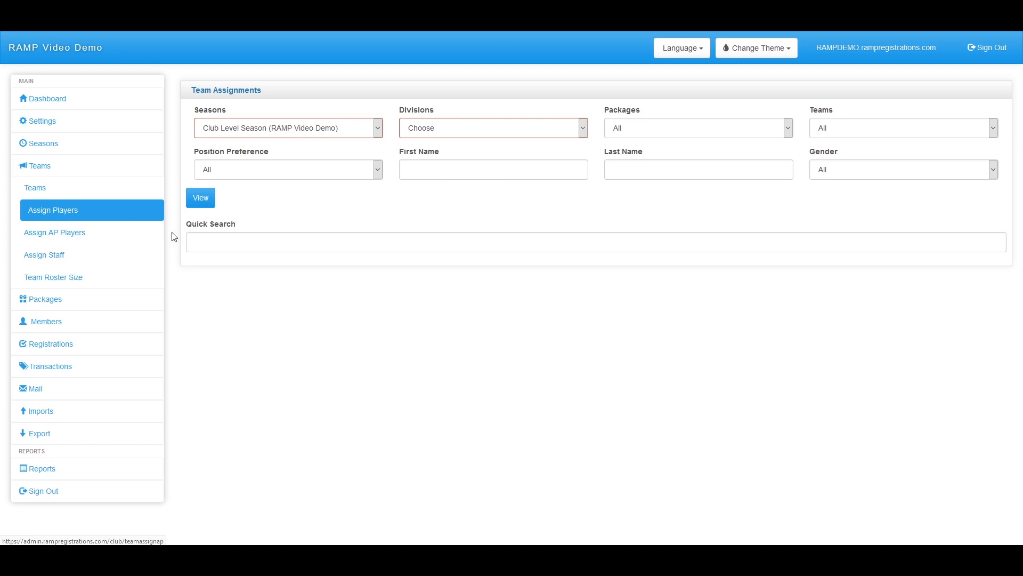
pyautogui.click(71, 258)
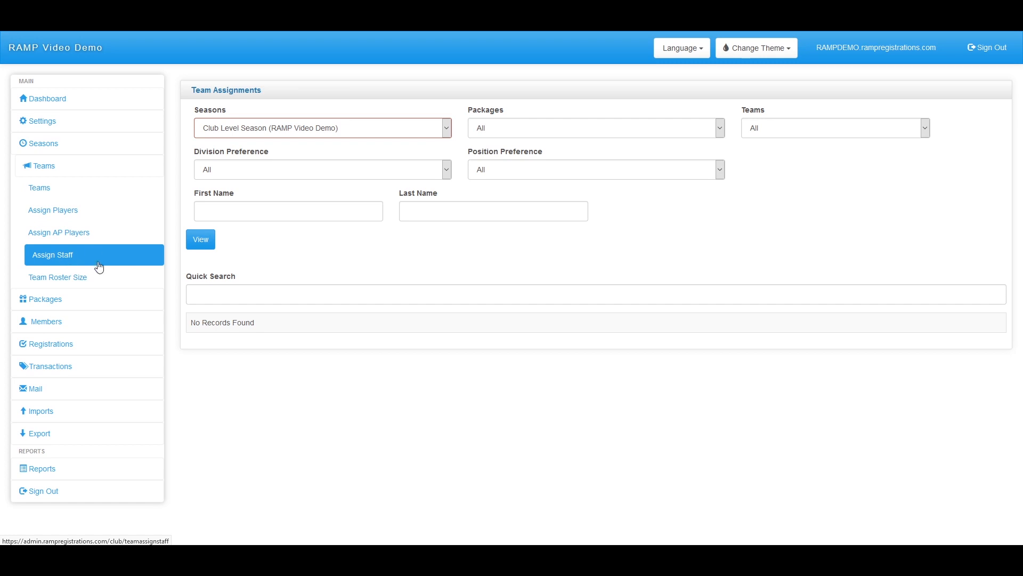
pyautogui.click(93, 279)
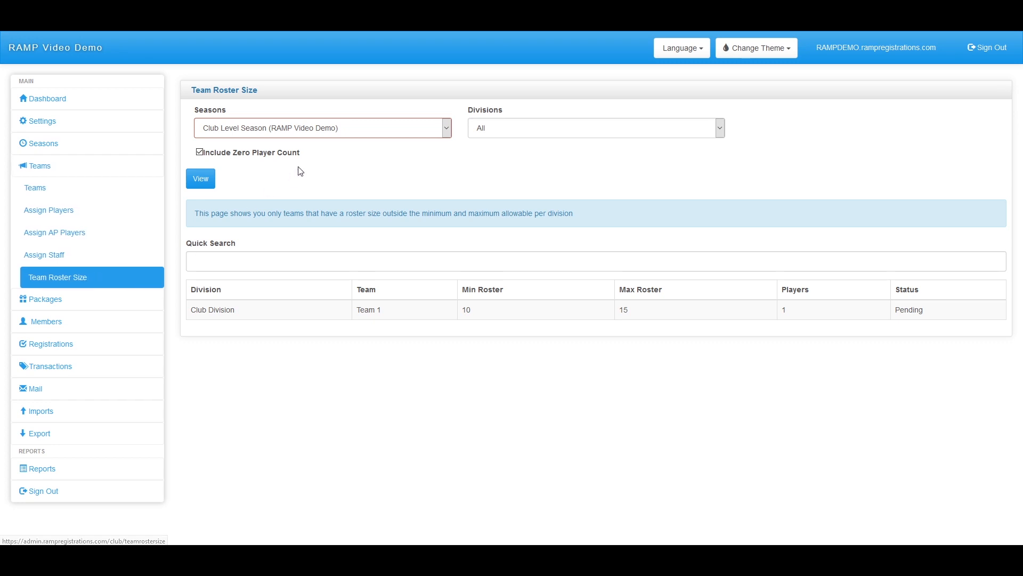
pyautogui.moveTo(312, 158); pyautogui.dragTo(191, 153)
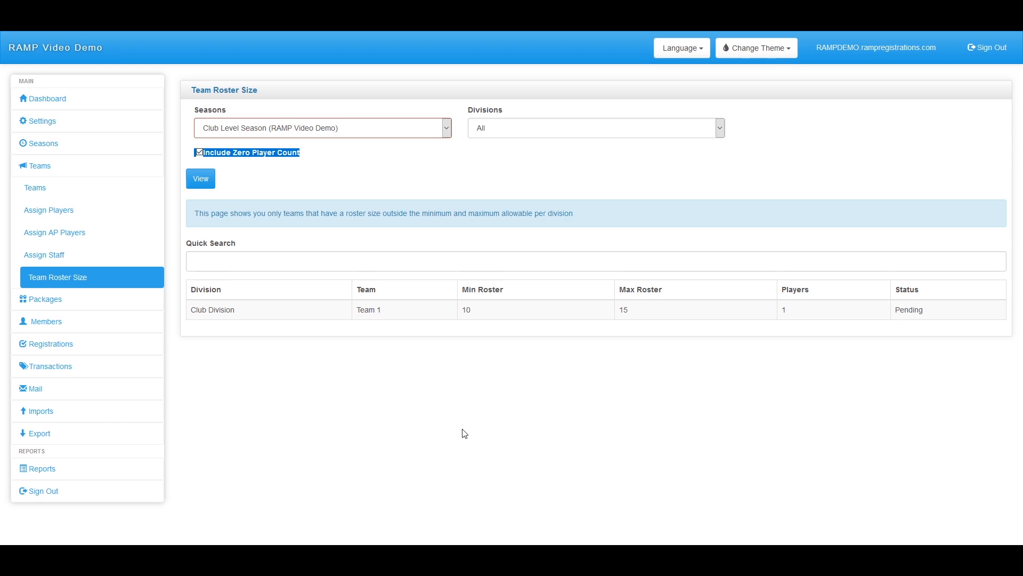
pyautogui.click(67, 171)
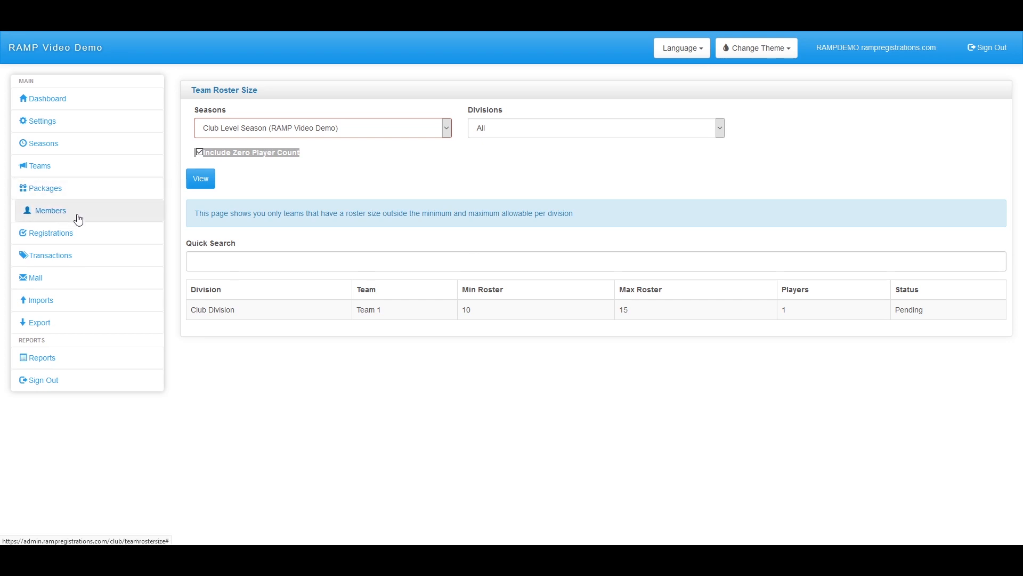
# Open the Packages list for Club Level Season
pyautogui.click(76, 195)
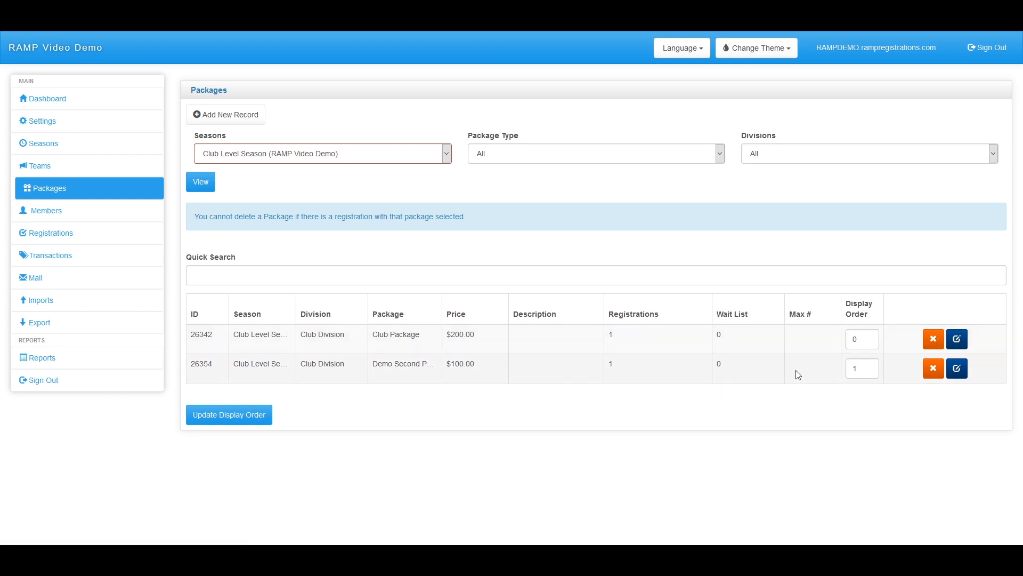
# Start a new package for Club Division and name it 'Package 3'
pyautogui.click(241, 126)
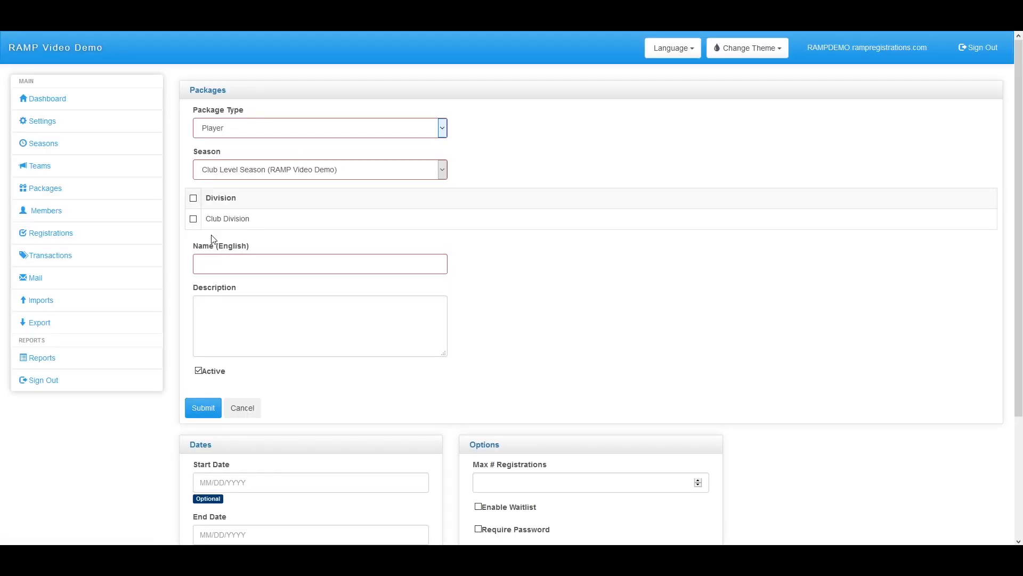
pyautogui.click(193, 219)
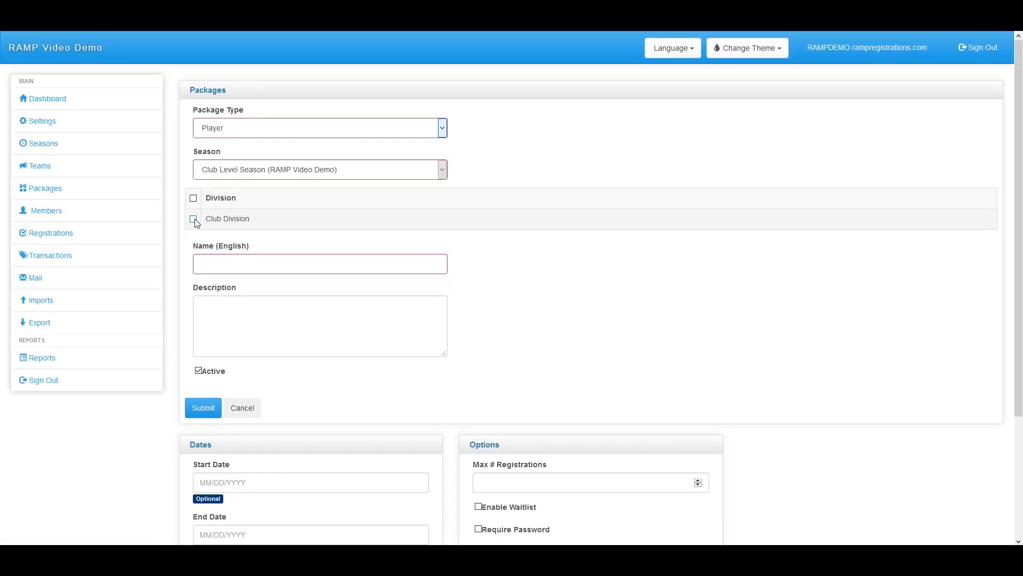
pyautogui.click(226, 263)
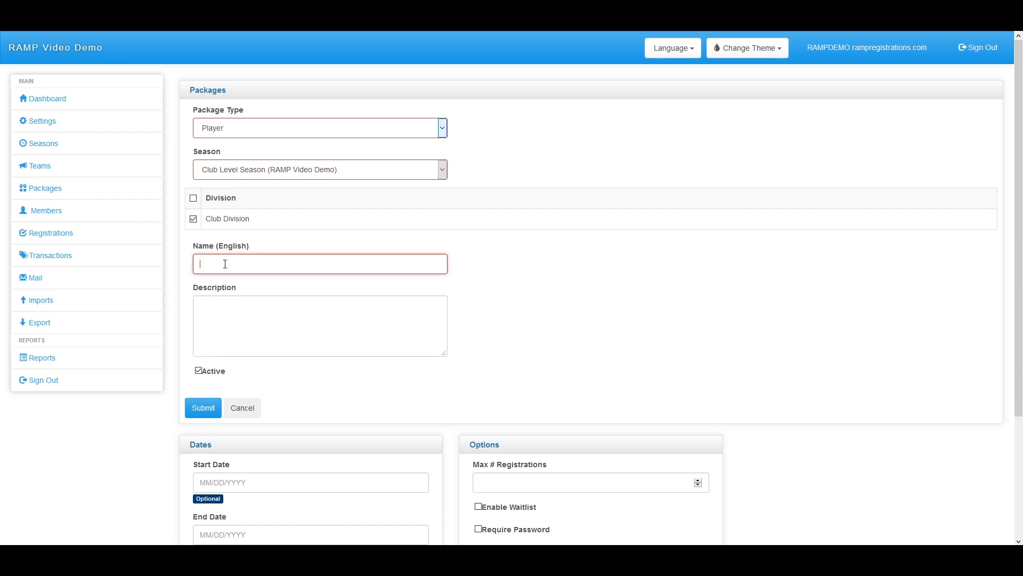
pyautogui.write('Package 3')
pyautogui.scroll(-3, 266, 198)
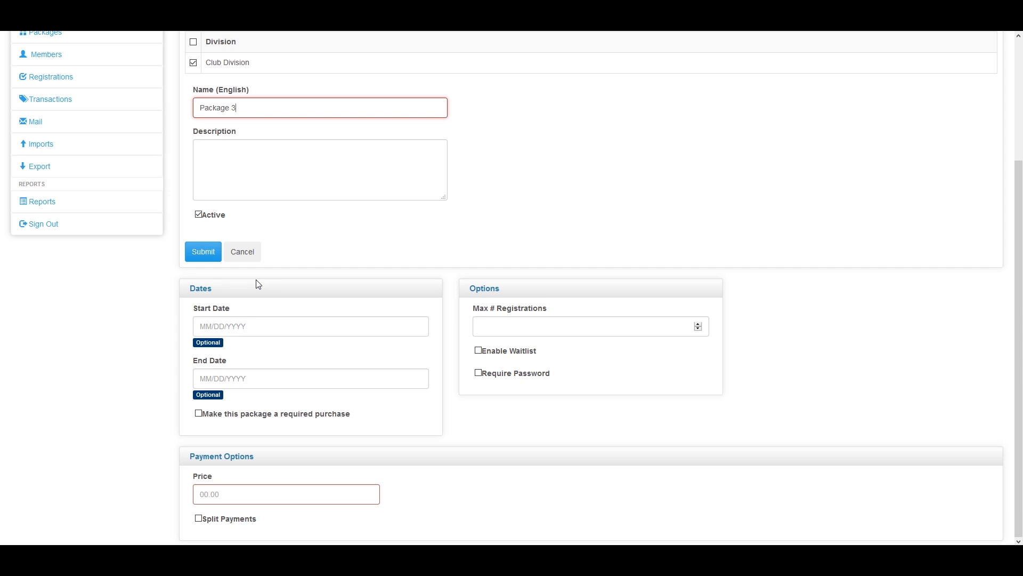
# Mark Package 3 as a required purchase and enable its waitlist
pyautogui.click(265, 331)
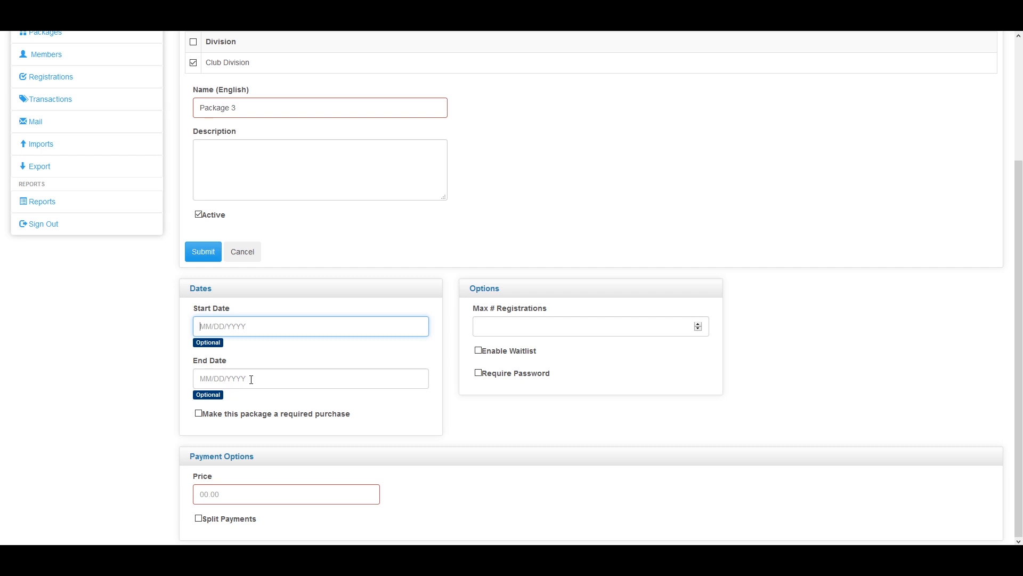
pyautogui.scroll(2, 228, 450)
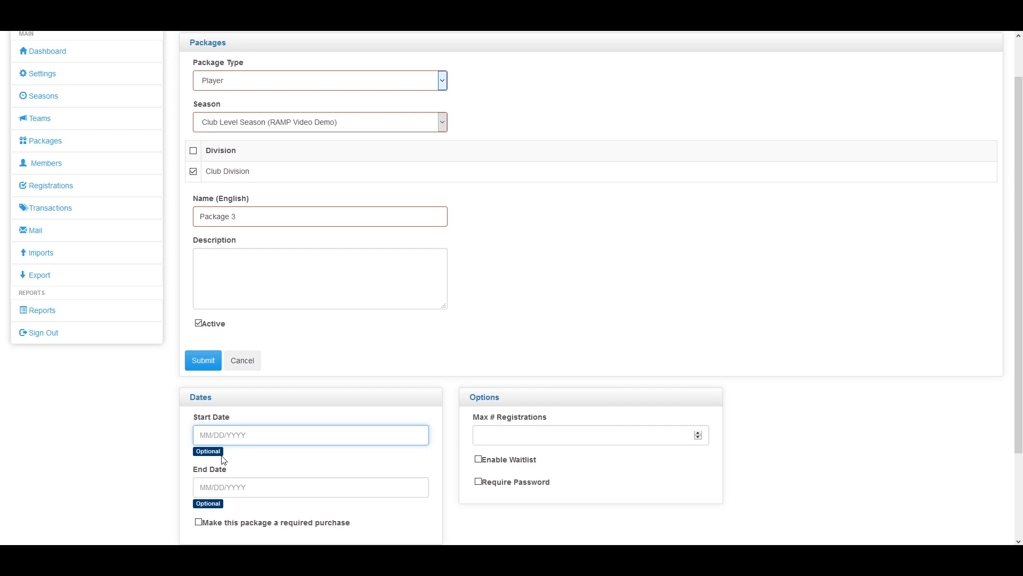
pyautogui.scroll(1, 203, 454)
pyautogui.scroll(-3, 196, 449)
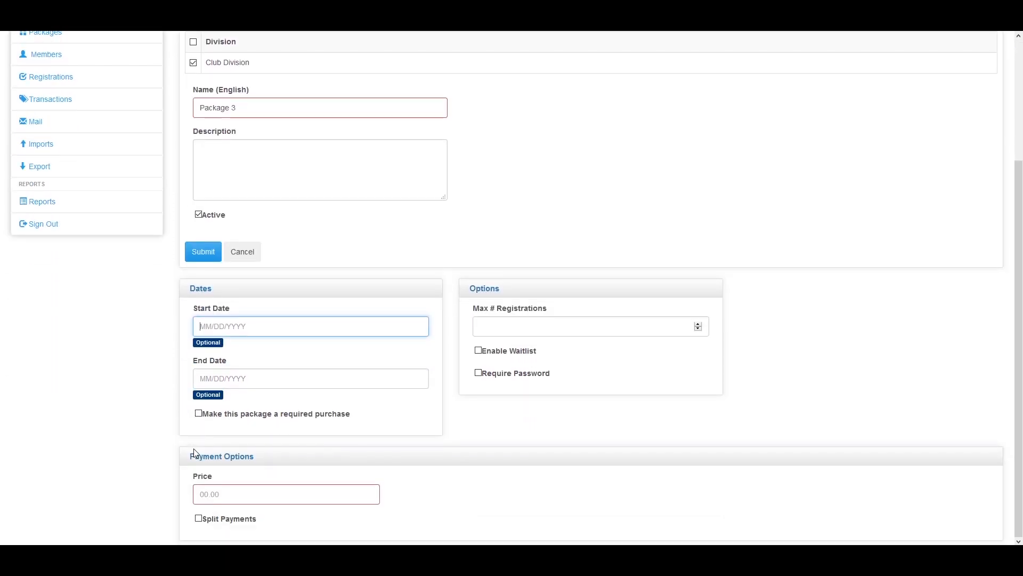
pyautogui.click(200, 415)
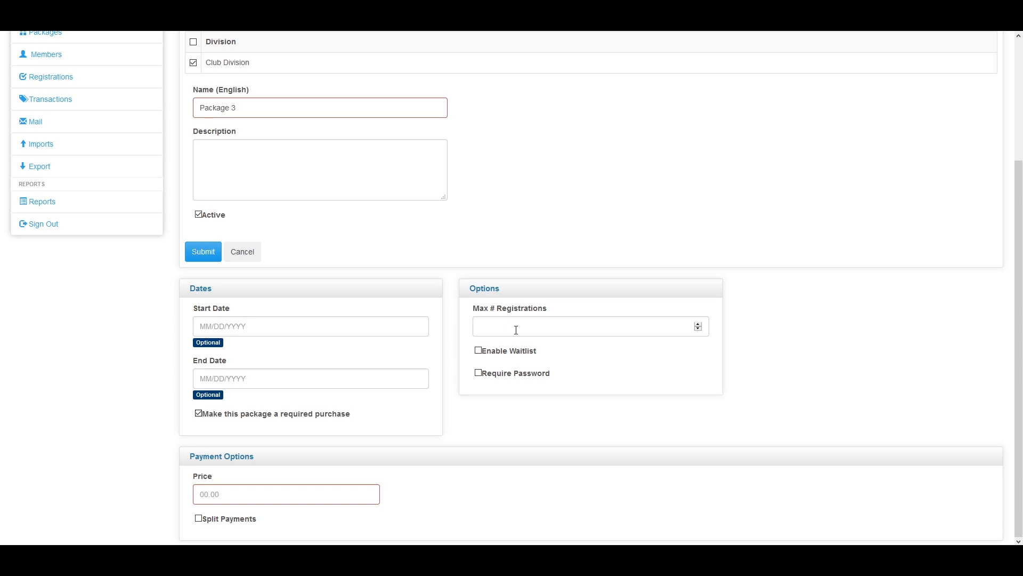
pyautogui.click(478, 350)
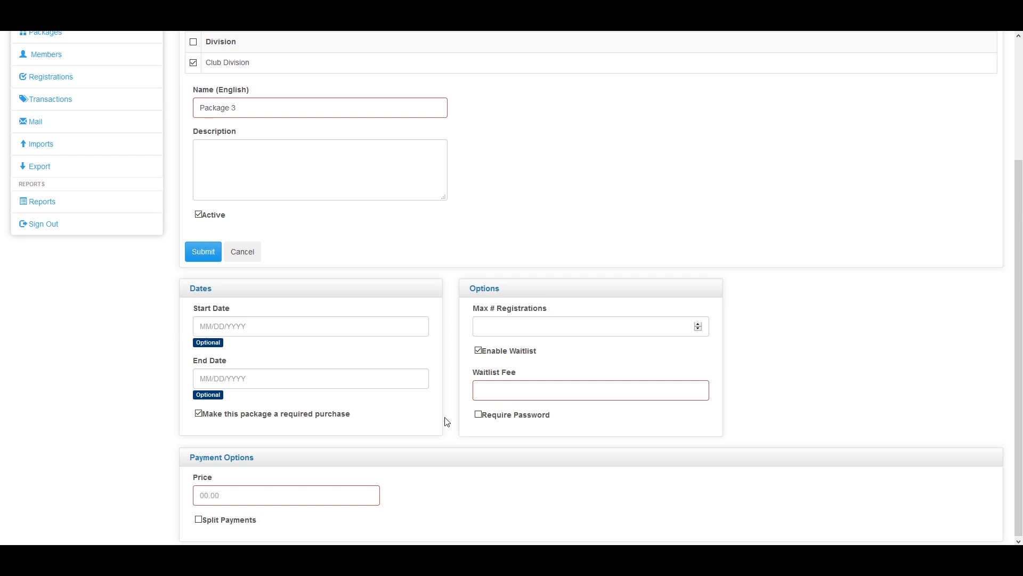
# Enter a waitlist fee of 5 and leave Require Password unticked
pyautogui.click(502, 389)
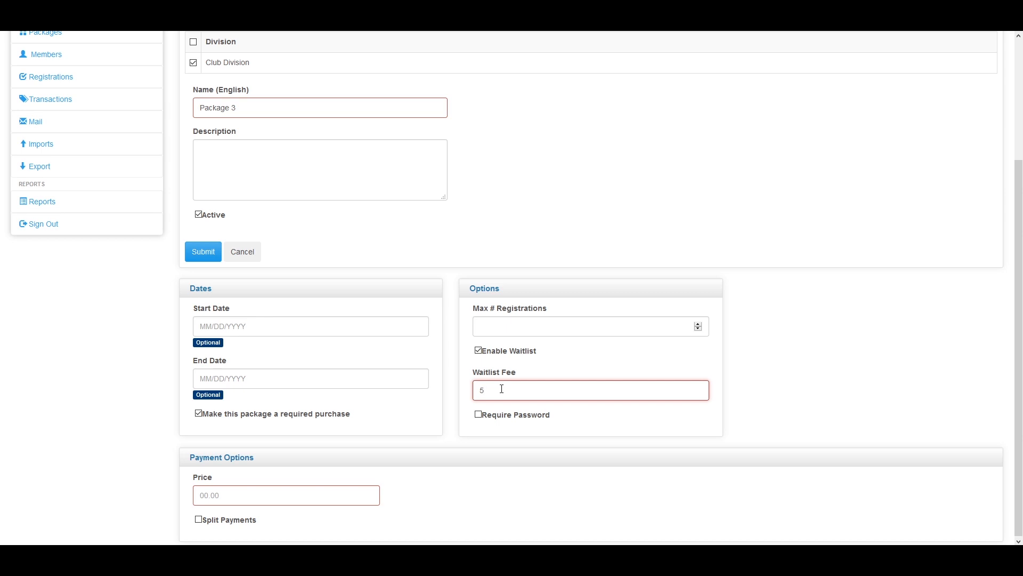
pyautogui.click(479, 415)
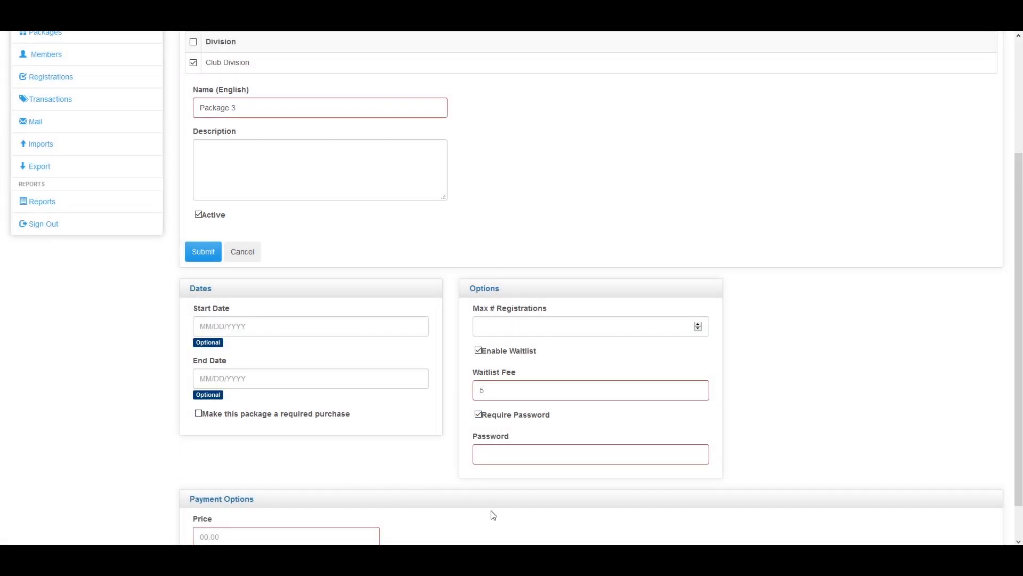
pyautogui.scroll(-1, 458, 482)
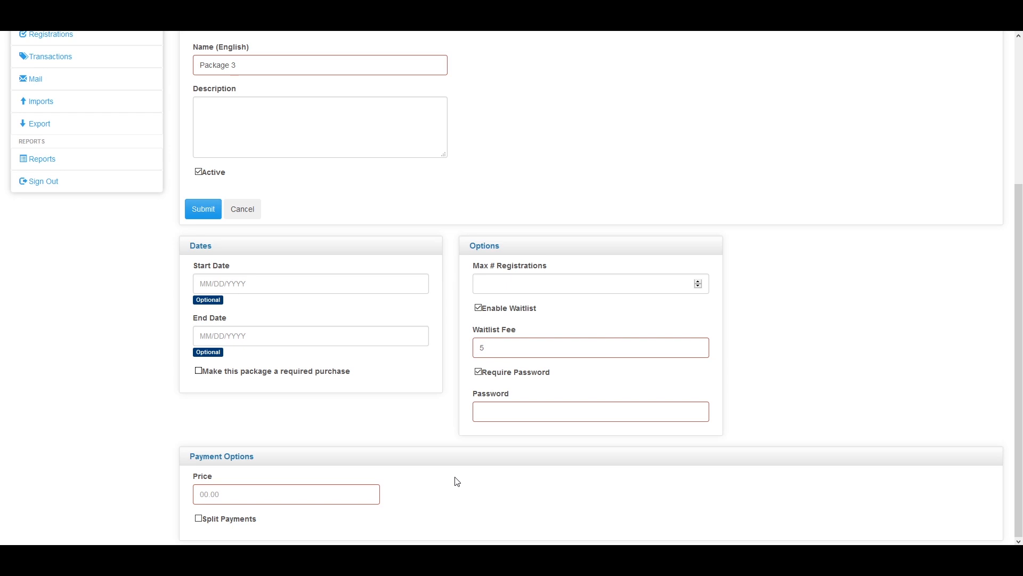
pyautogui.click(478, 371)
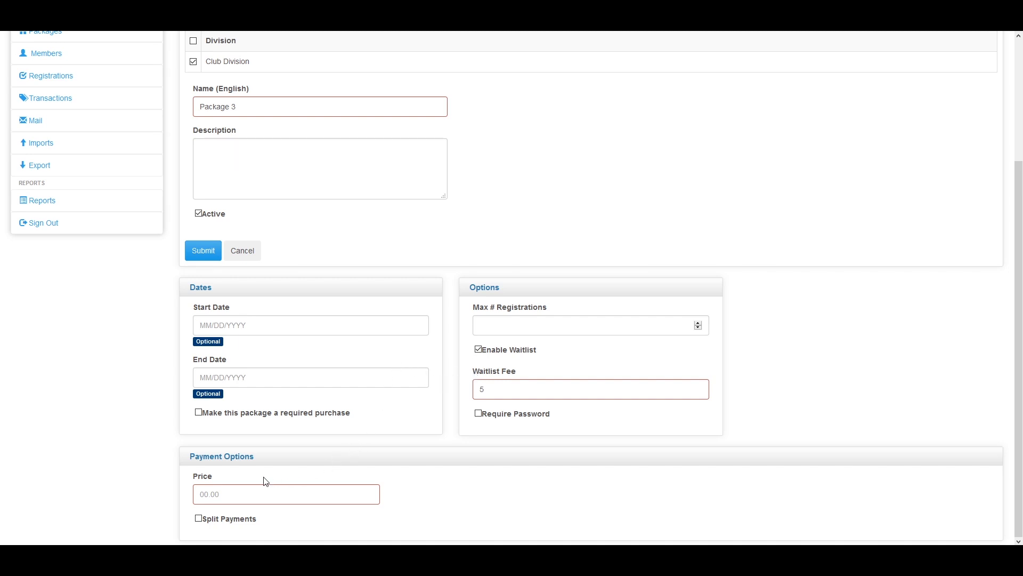
# Enter a package price of 300 and enable split payments
pyautogui.click(269, 498)
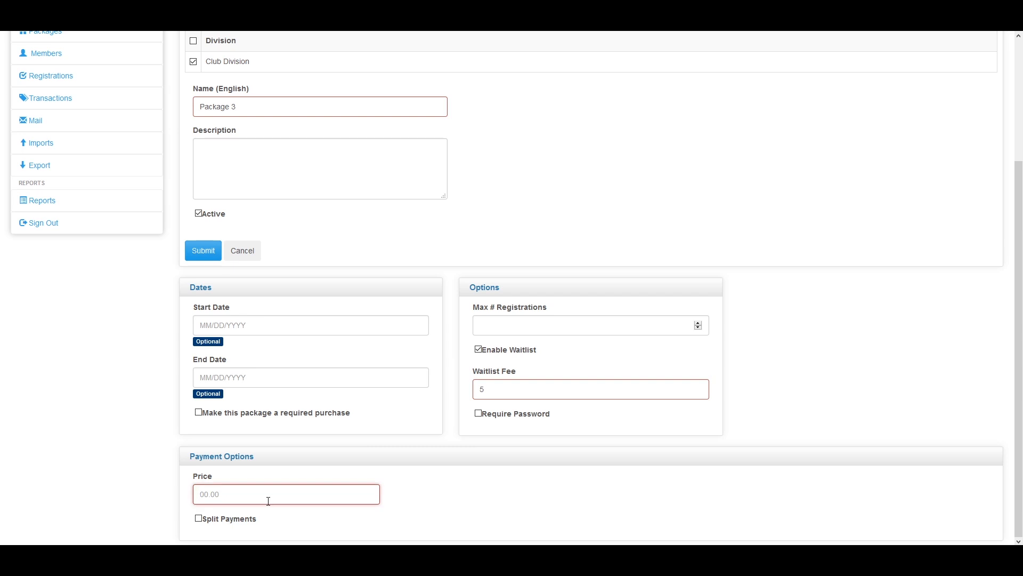
pyautogui.write('300')
pyautogui.click(201, 520)
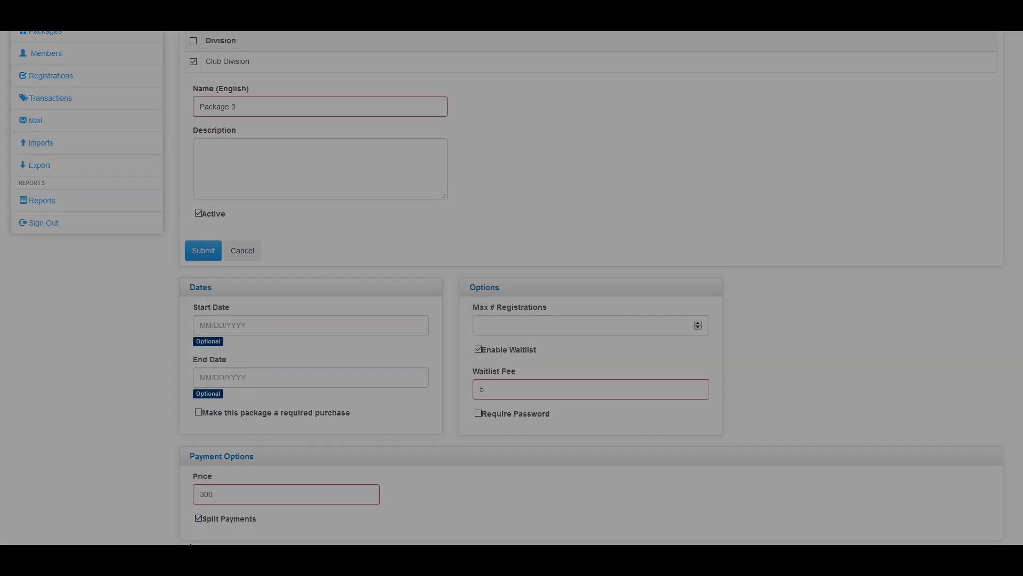
pyautogui.scroll(-1, 180, 525)
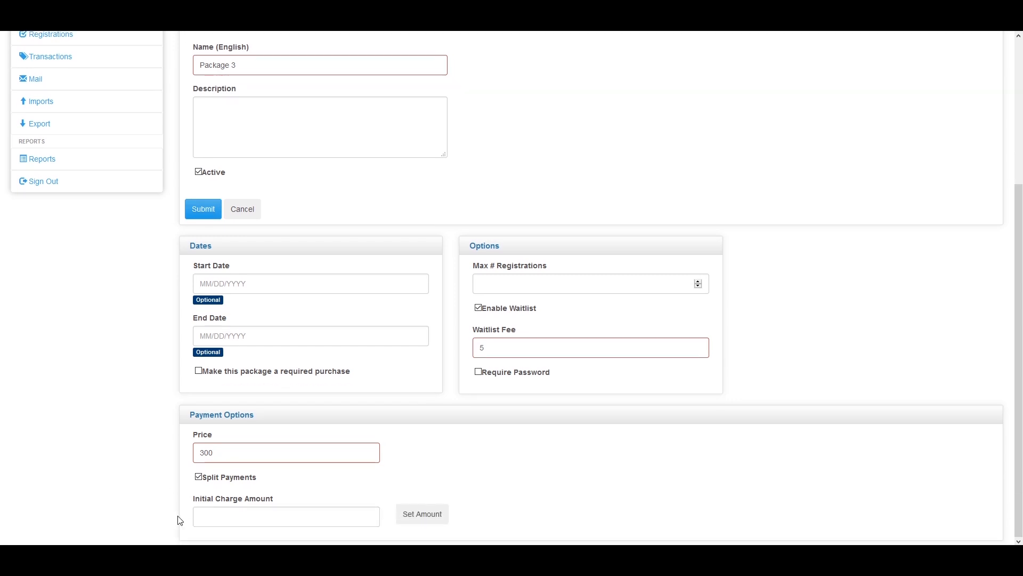
# Set a 50 initial charge and split the balance into 4 payments of $62.50
pyautogui.click(232, 517)
pyautogui.write('50')
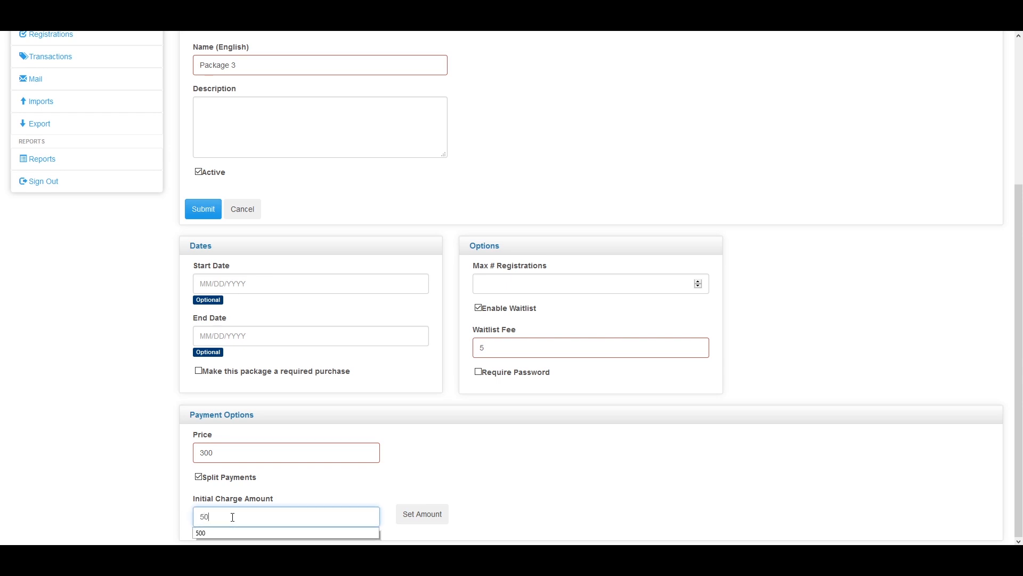
pyautogui.click(429, 515)
pyautogui.scroll(-1, 269, 501)
pyautogui.click(316, 521)
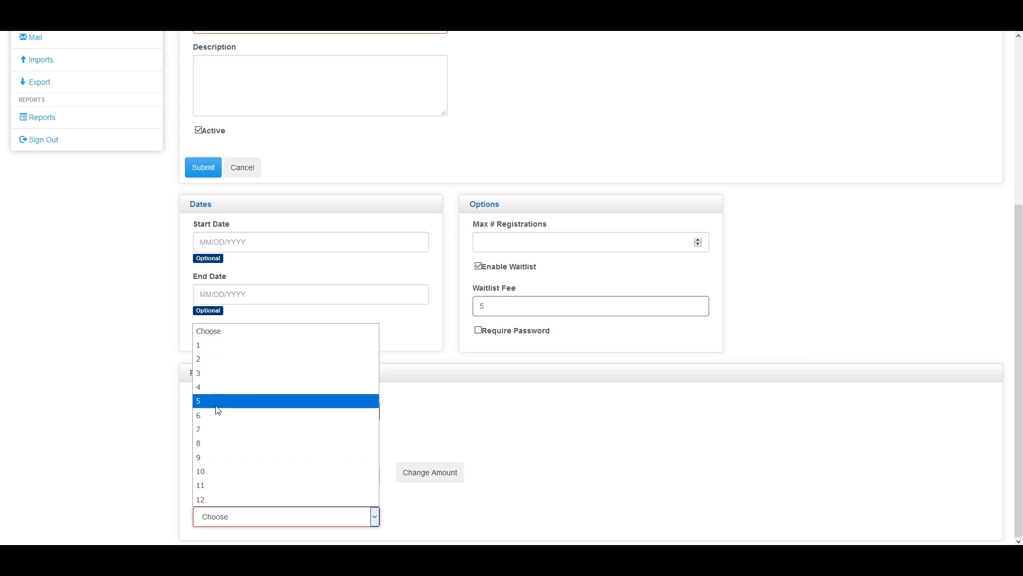
pyautogui.click(205, 388)
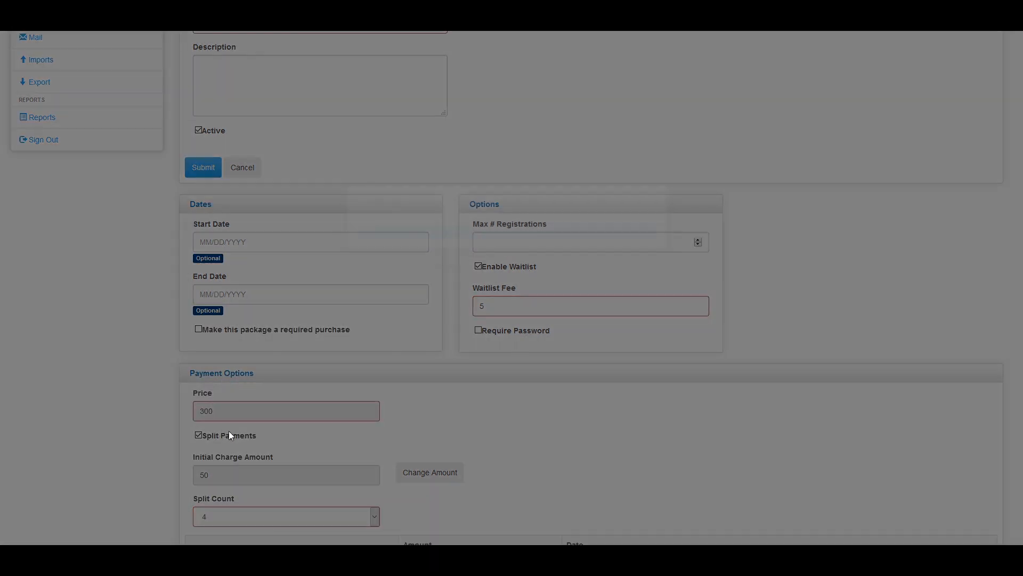
pyautogui.scroll(-3, 250, 520)
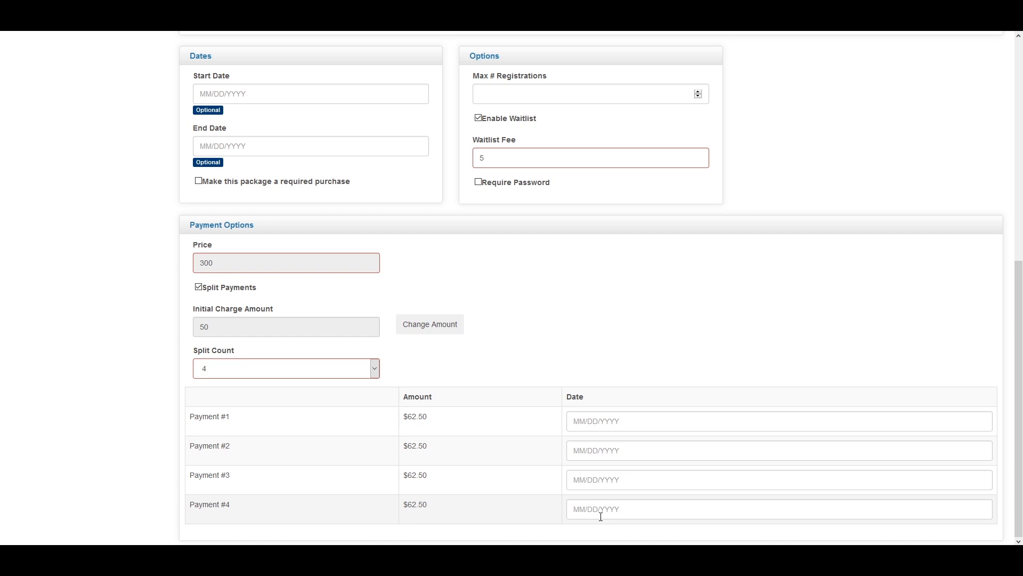
pyautogui.scroll(7, 584, 516)
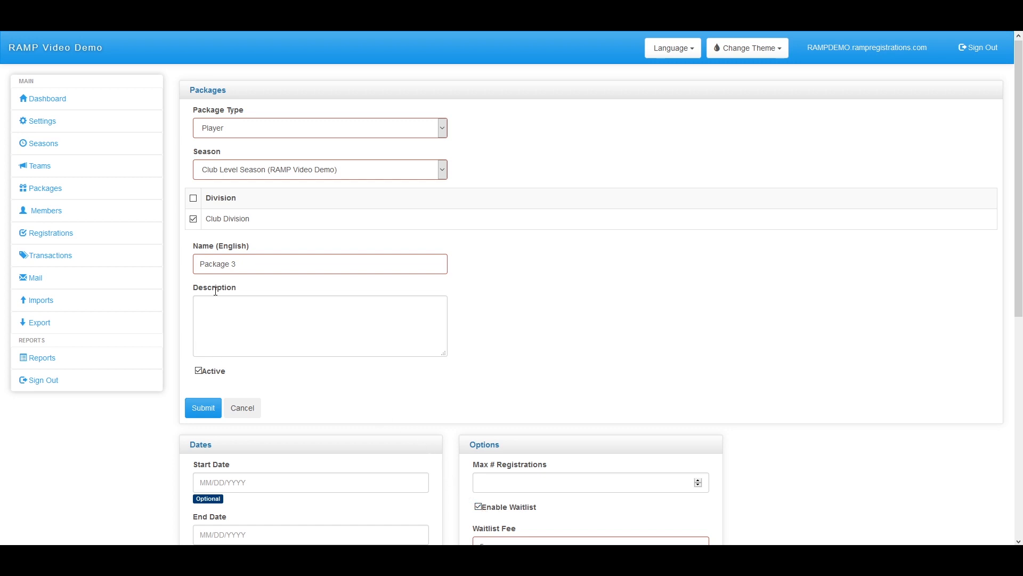
# Review the Package Type options without changing them and attempt to submit the package
pyautogui.click(233, 128)
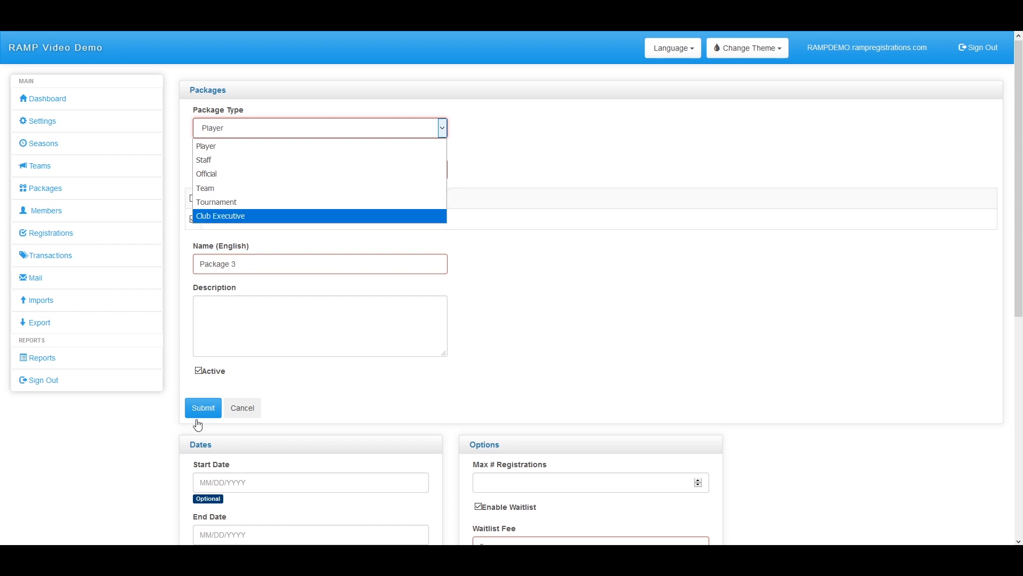
pyautogui.click(163, 406)
pyautogui.click(194, 409)
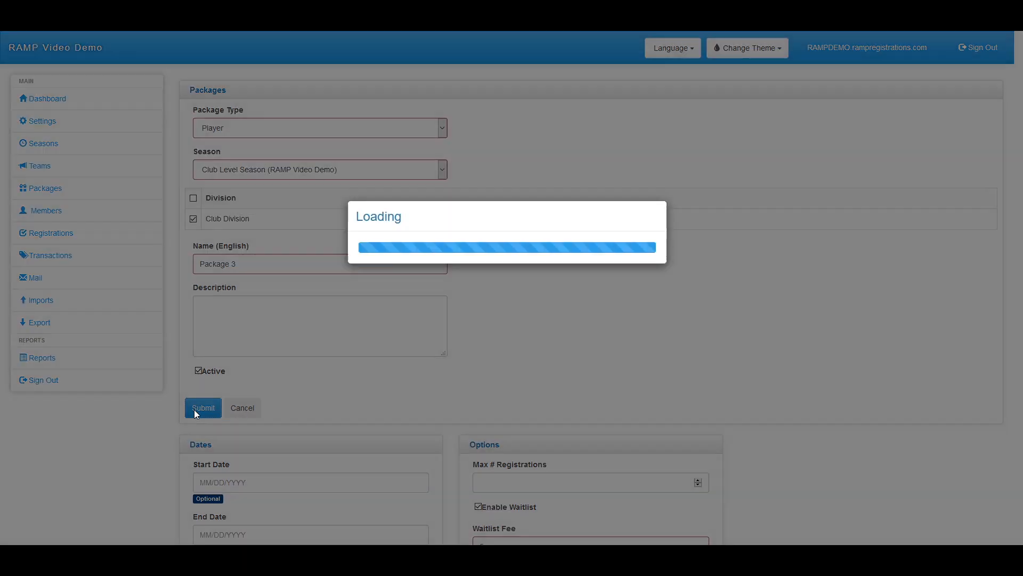
# Disable the waitlist and split payments, then save Package 3 at $300.00
pyautogui.scroll(-5, 192, 416)
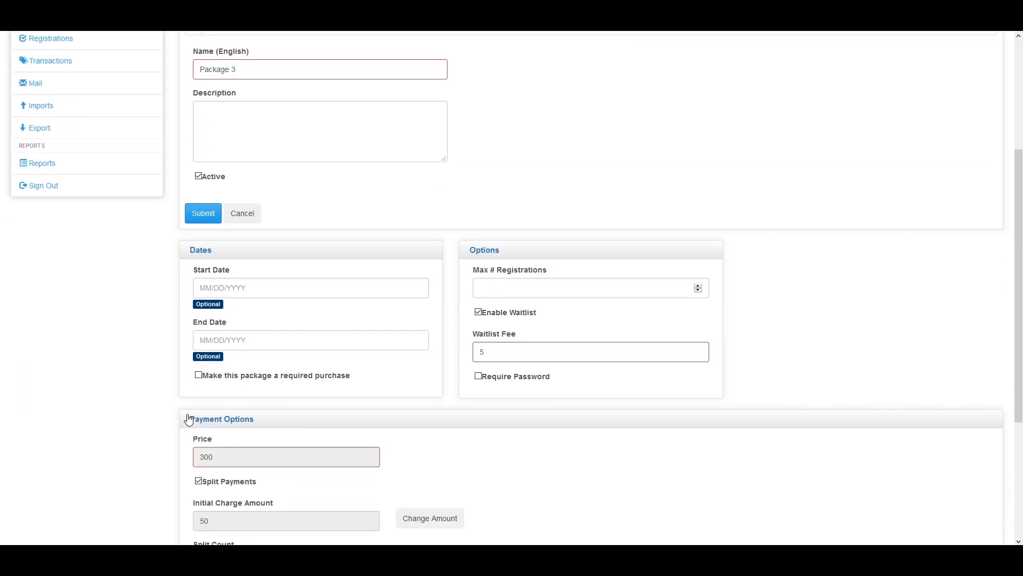
pyautogui.click(478, 289)
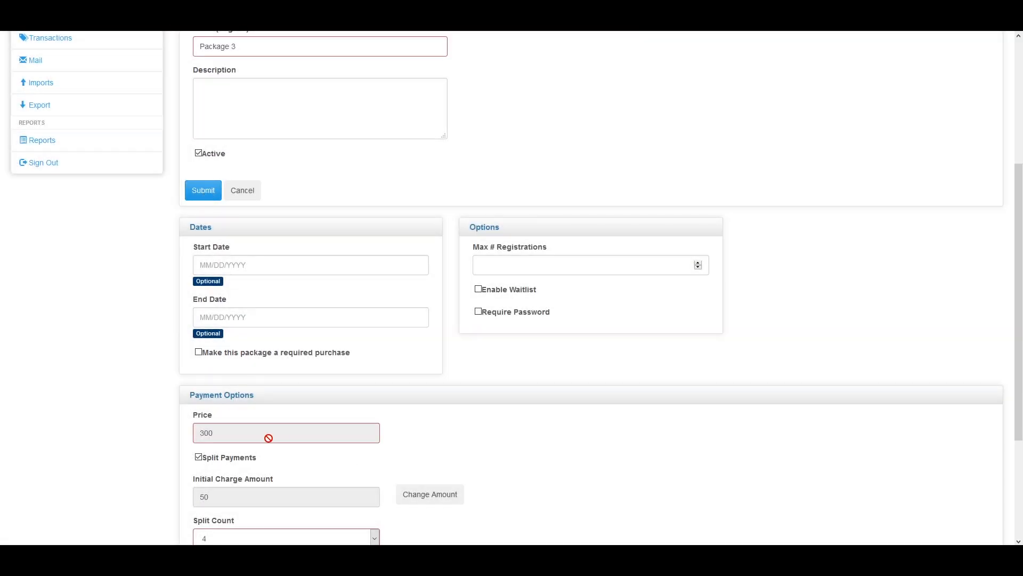
pyautogui.click(198, 457)
pyautogui.click(205, 251)
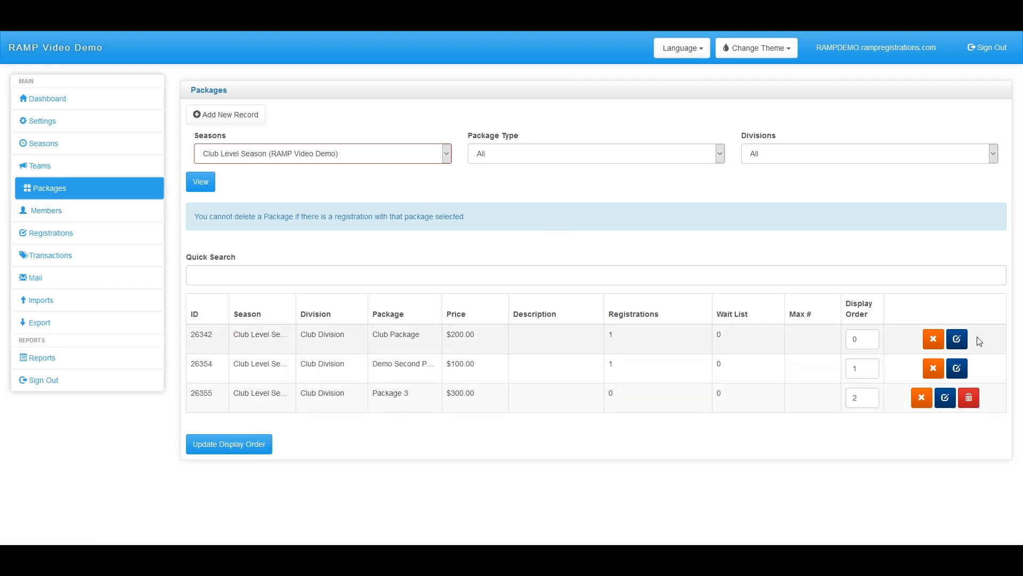
# Check the Club Package and Demo Second Package registration counts, then edit Demo Second Package
pyautogui.doubleClick(611, 334)
pyautogui.doubleClick(611, 364)
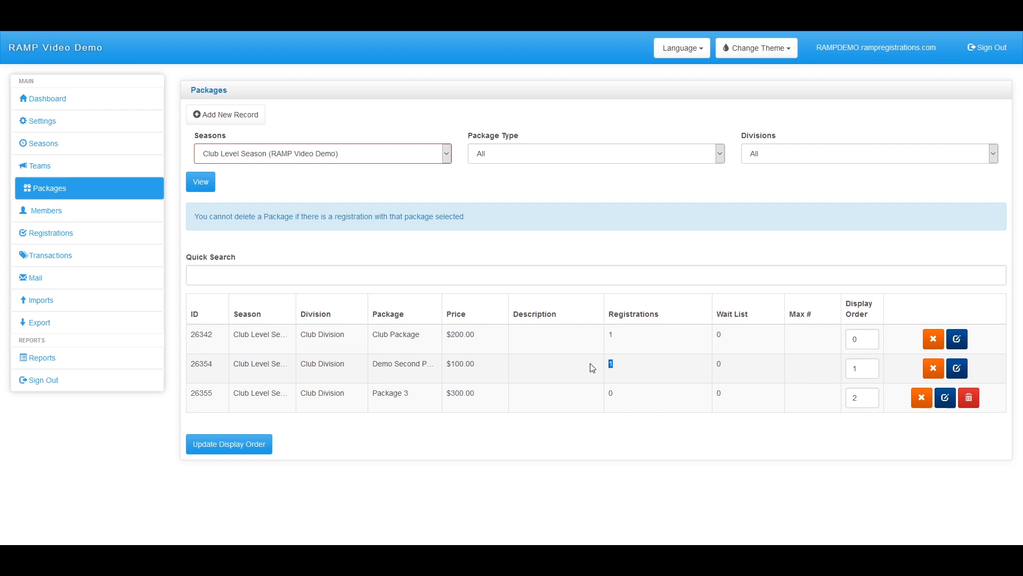
pyautogui.click(957, 368)
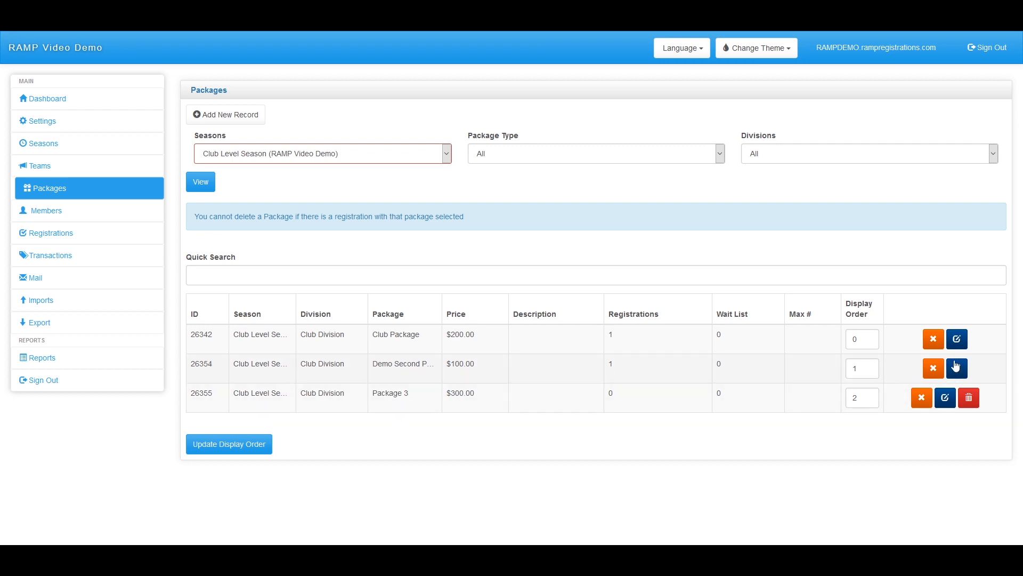
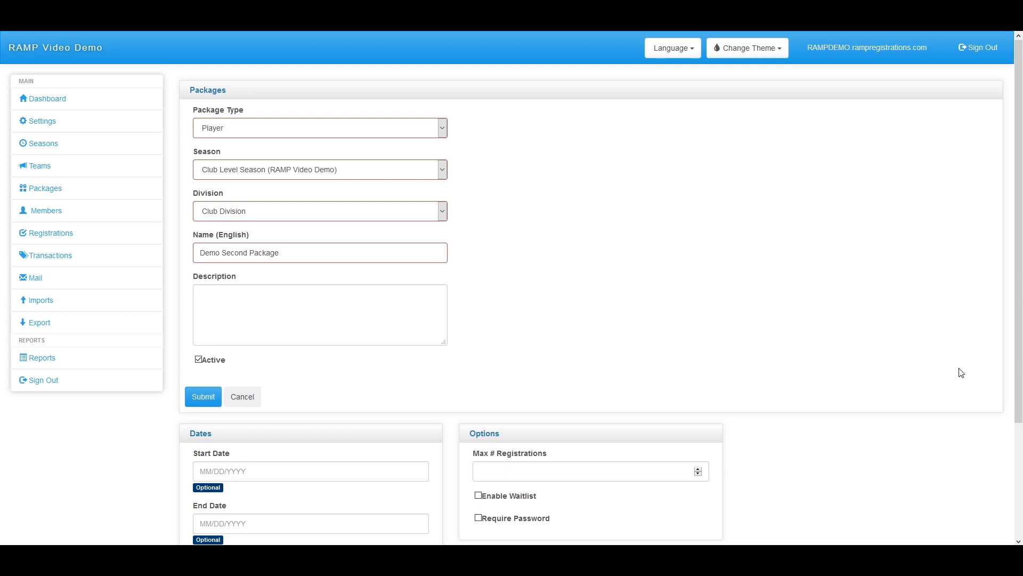
# Open the Members registrants list for Club Level Season, showing one registered member
pyautogui.click(64, 215)
pyautogui.click(68, 231)
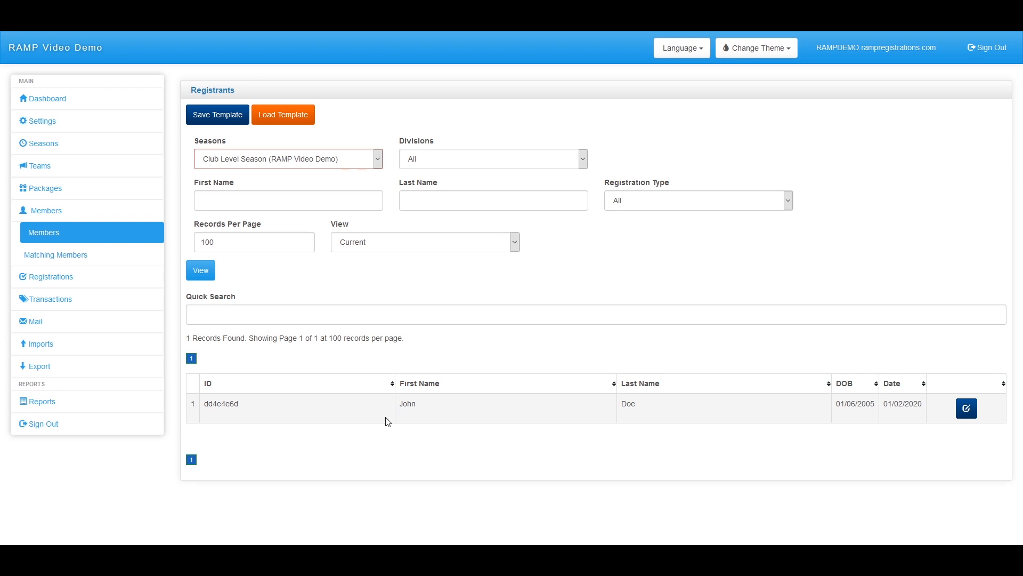
# Review the registered member's details and registrations, then go to Matching Members
pyautogui.click(971, 415)
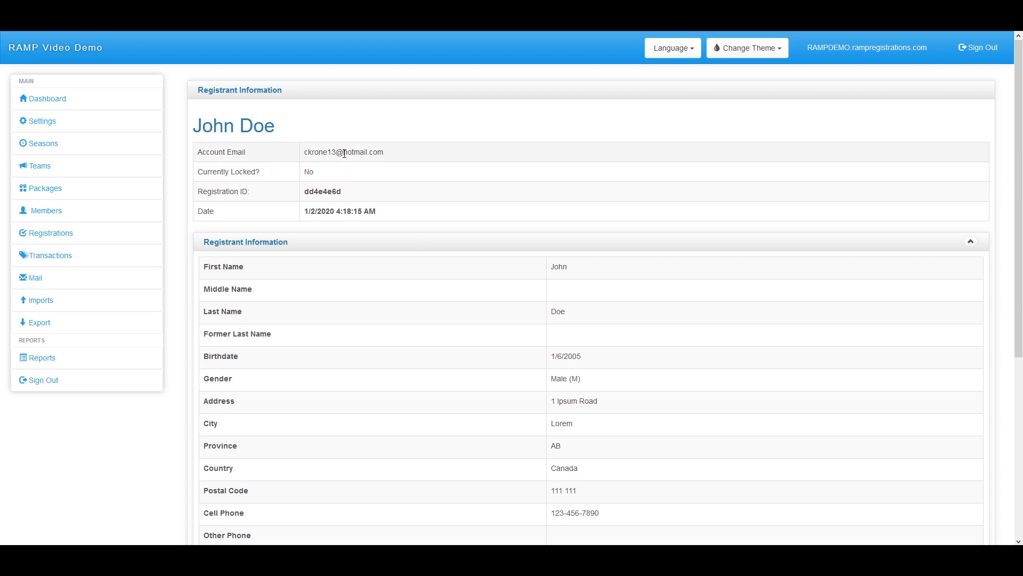
pyautogui.scroll(-1, 346, 146)
pyautogui.scroll(-1, 427, 102)
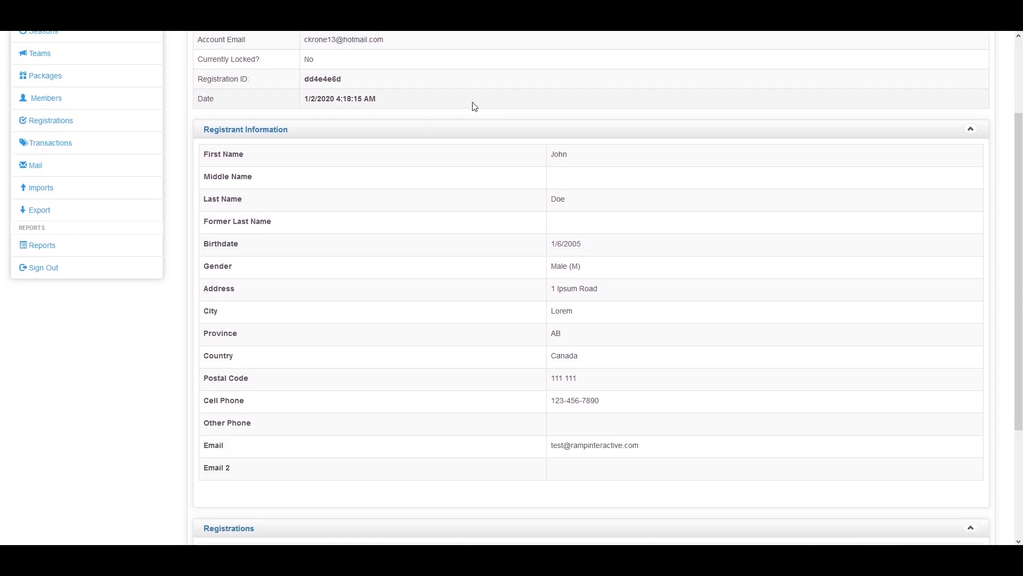
pyautogui.scroll(-1, 473, 105)
pyautogui.scroll(-2, 516, 91)
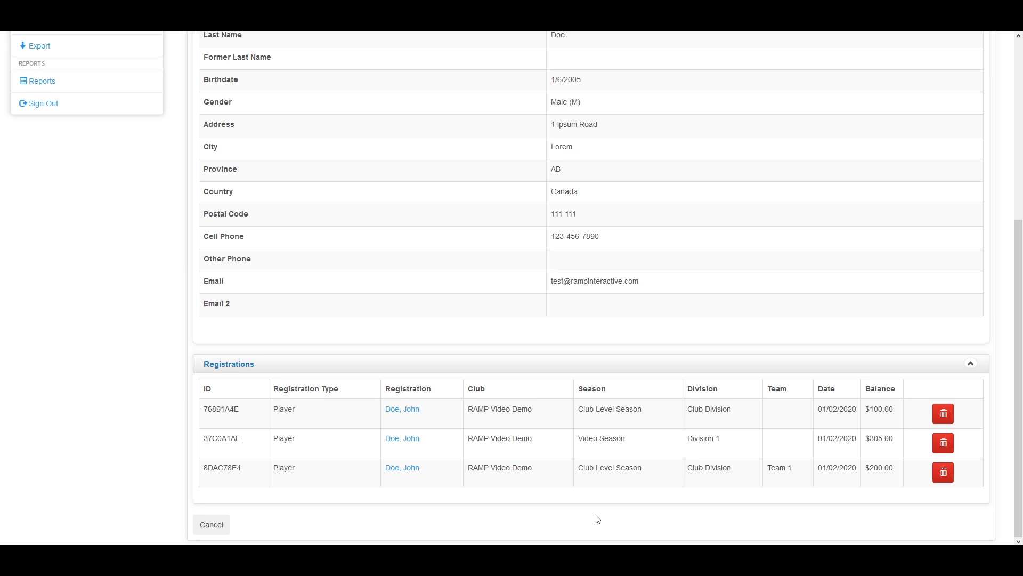
pyautogui.scroll(5, 597, 518)
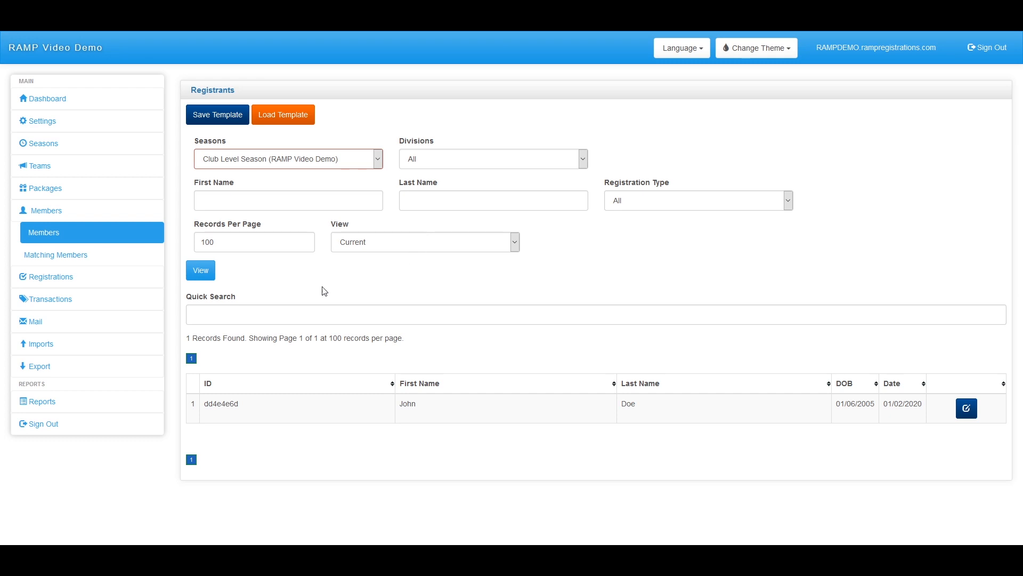
pyautogui.click(103, 254)
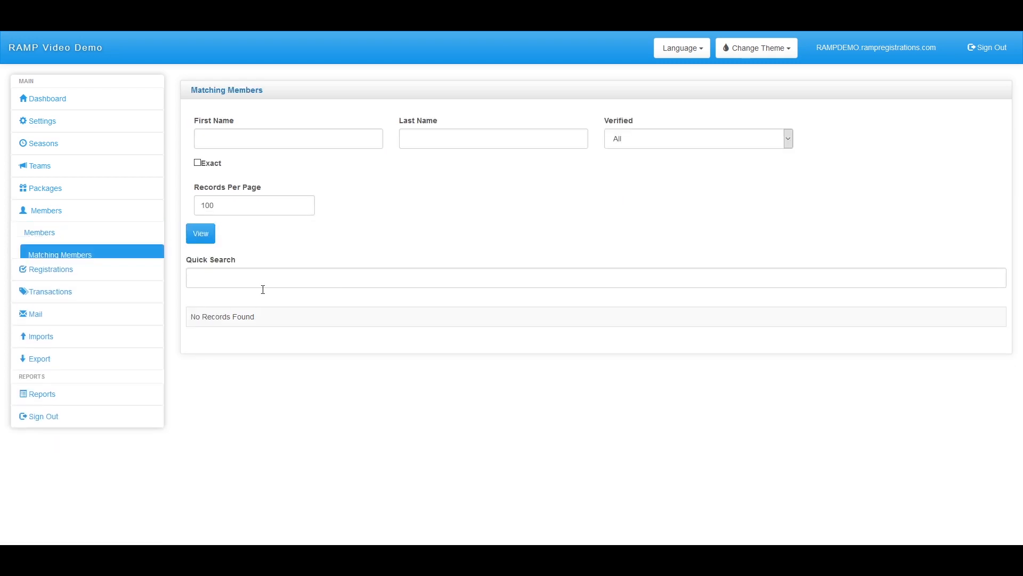
pyautogui.click(207, 232)
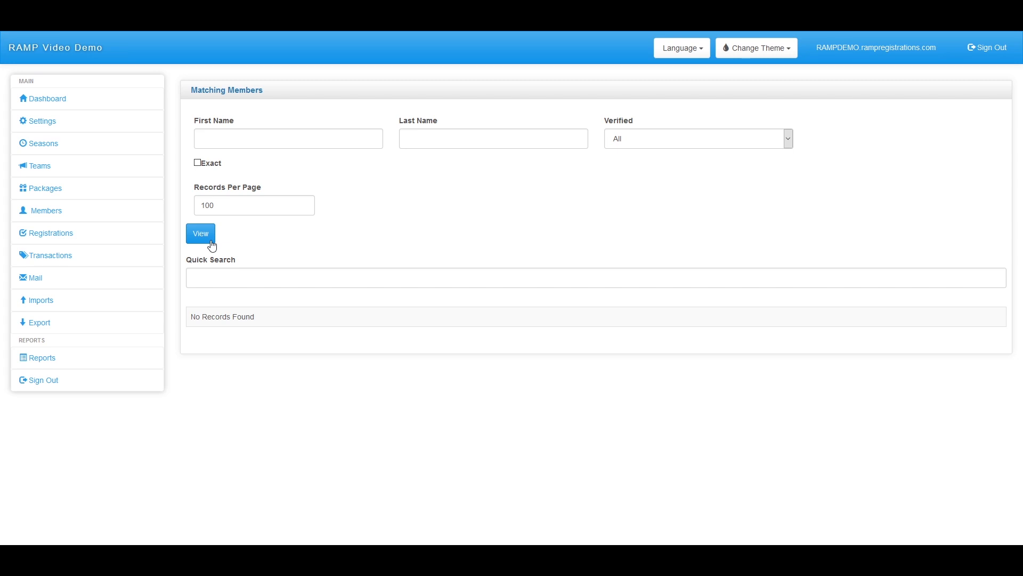
pyautogui.click(139, 215)
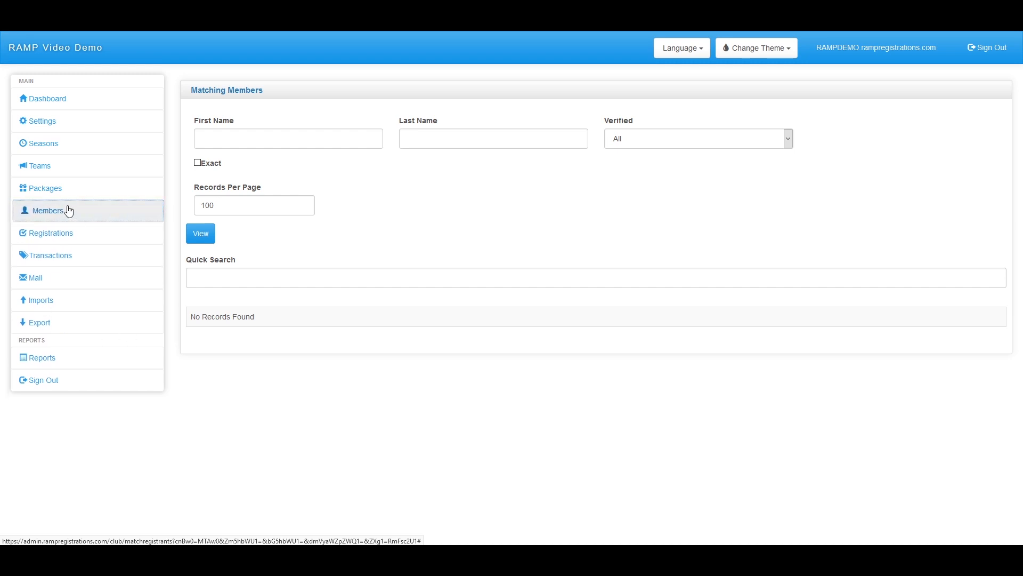
pyautogui.click(85, 241)
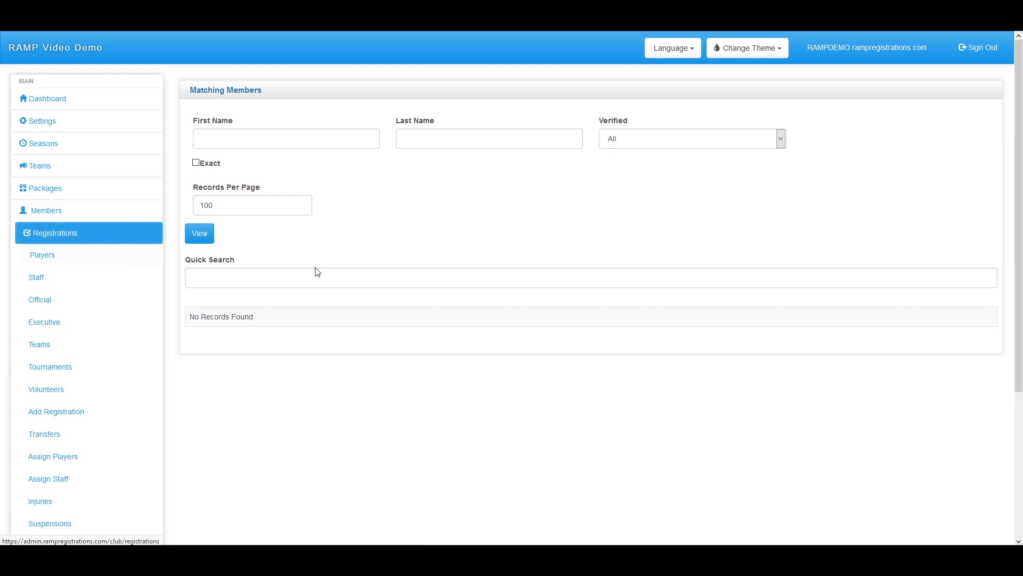
# Show the Players registrations for Club Level Season, with its 2 records
pyautogui.click(127, 264)
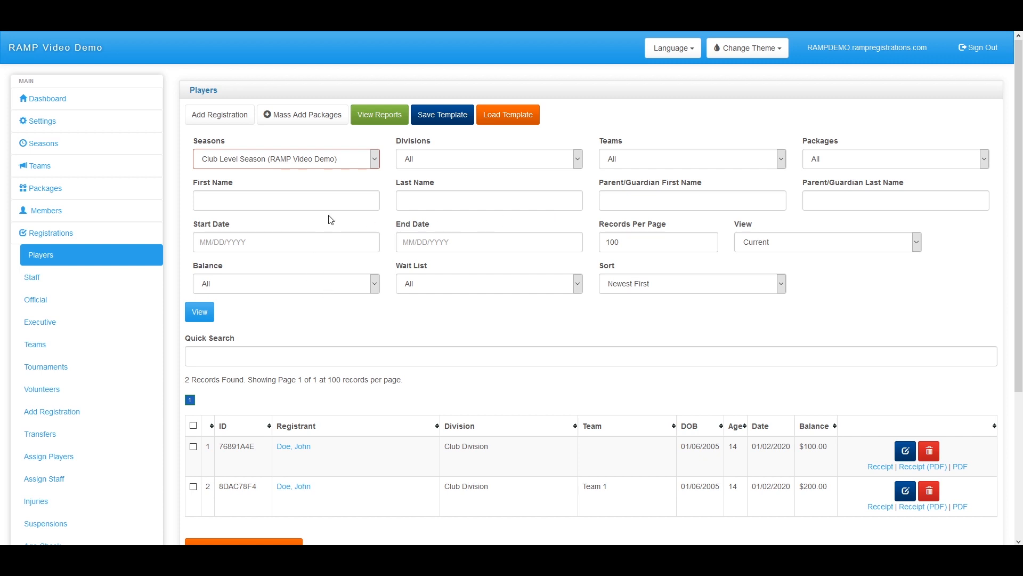
pyautogui.scroll(-3, 331, 220)
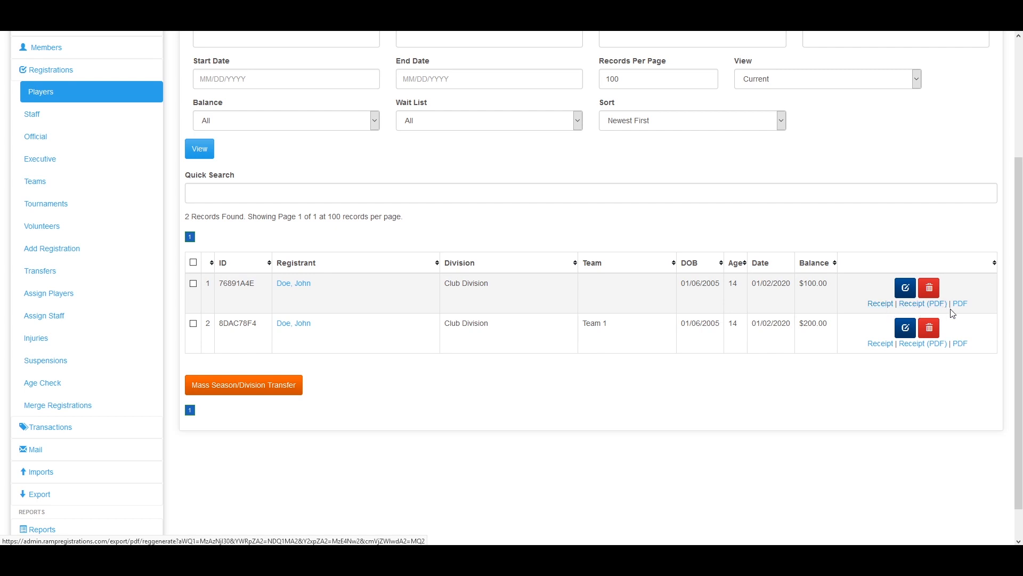
# Open the first player registration and review Demo Second Package ($100.00) and the cash payment
pyautogui.click(309, 288)
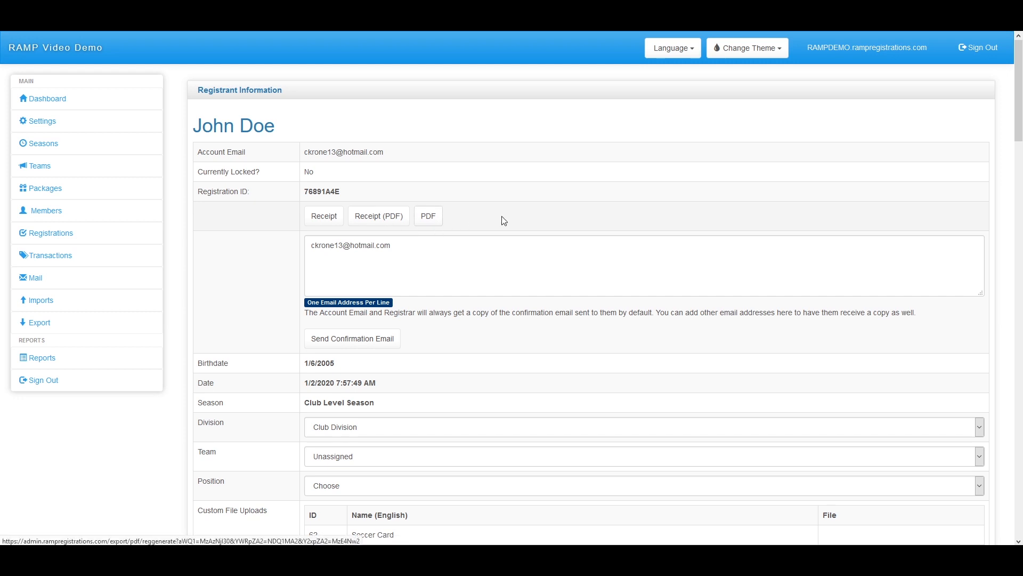
pyautogui.scroll(-2, 448, 165)
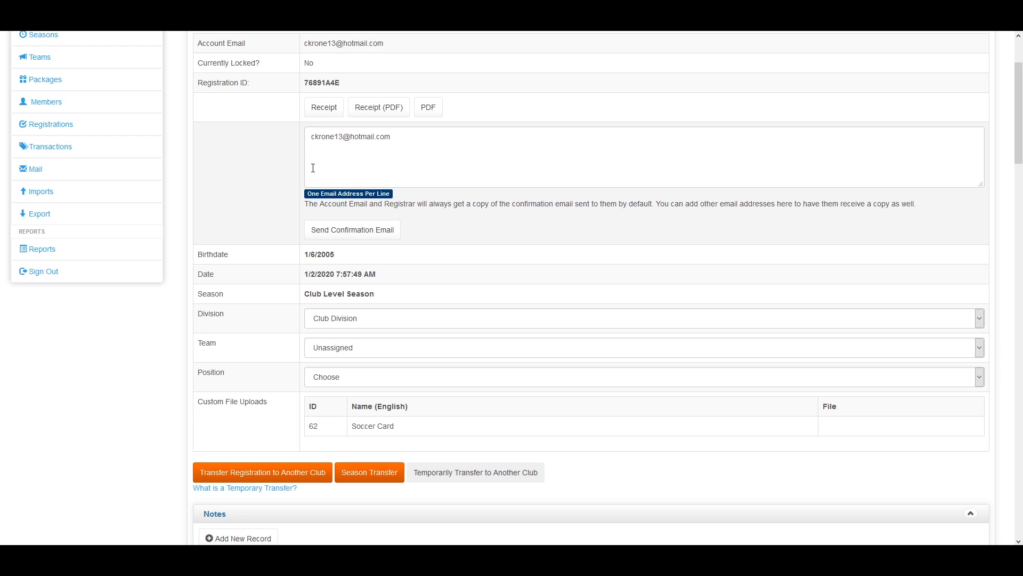
pyautogui.scroll(-4, 313, 168)
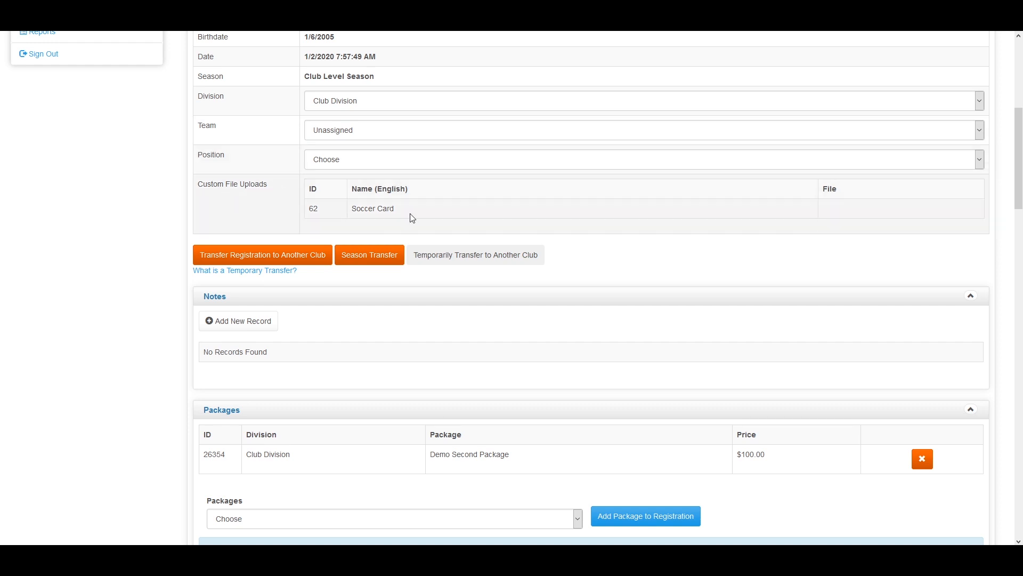
pyautogui.scroll(-3, 419, 218)
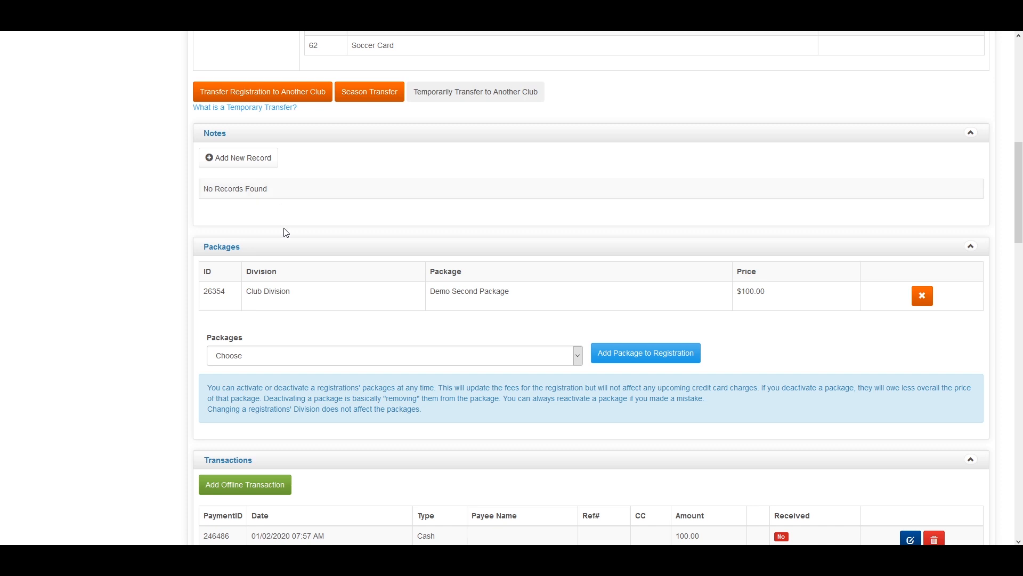
pyautogui.scroll(-1, 342, 208)
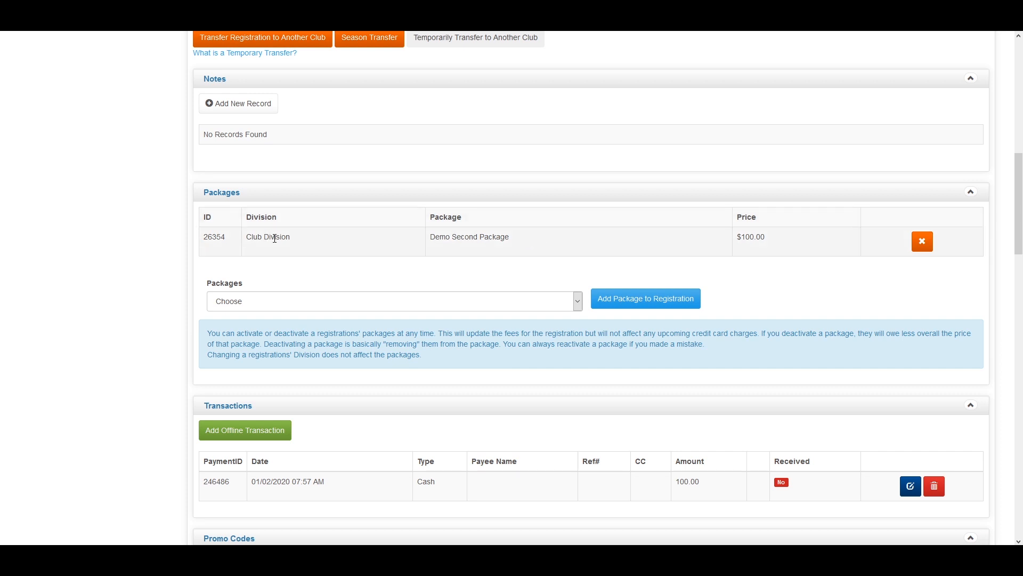
# Deactivate the player's Demo Second Package
pyautogui.click(922, 241)
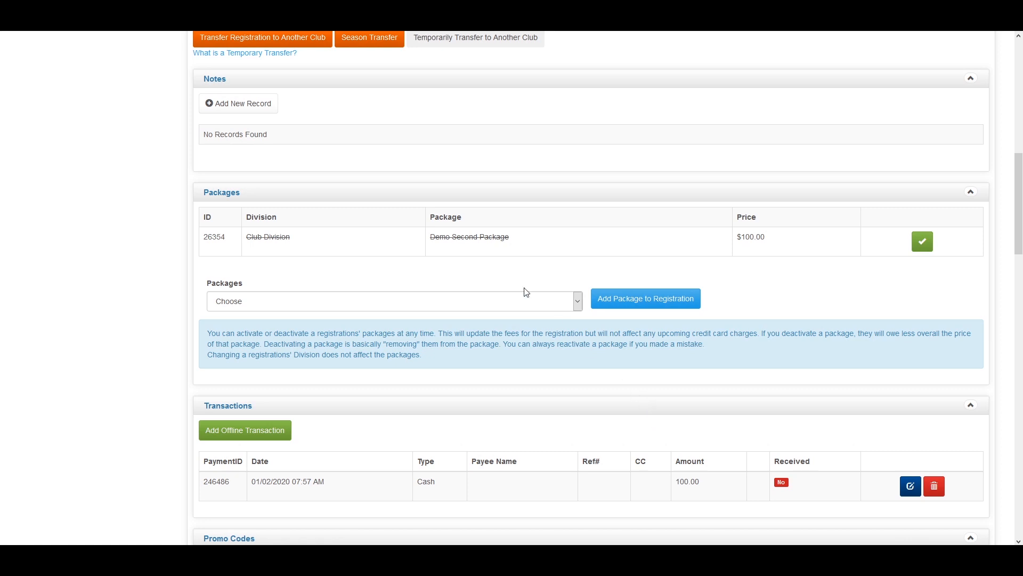
pyautogui.scroll(-3, 379, 320)
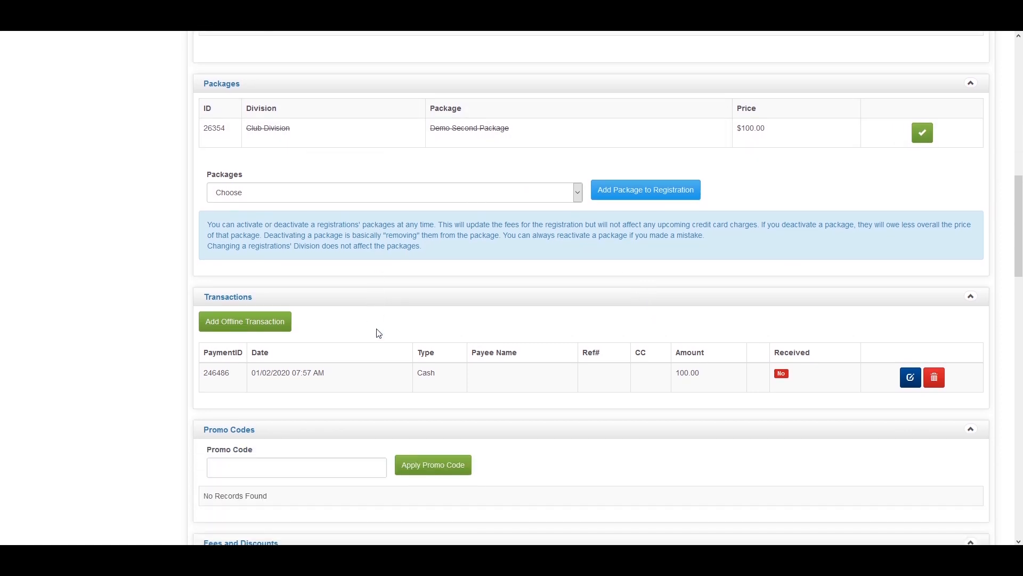
pyautogui.scroll(-6, 381, 333)
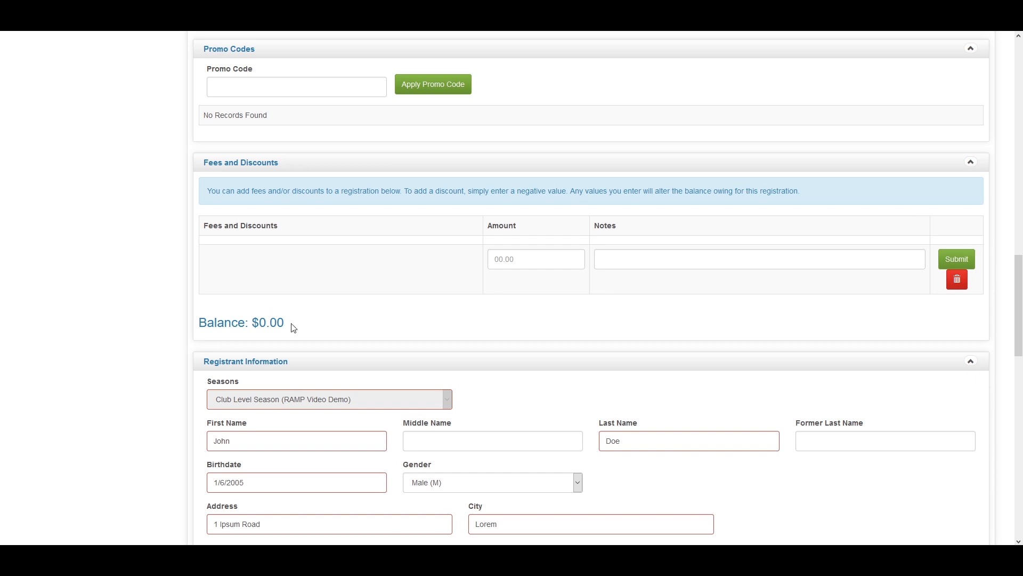
pyautogui.scroll(3, 405, 335)
pyautogui.scroll(3, 430, 340)
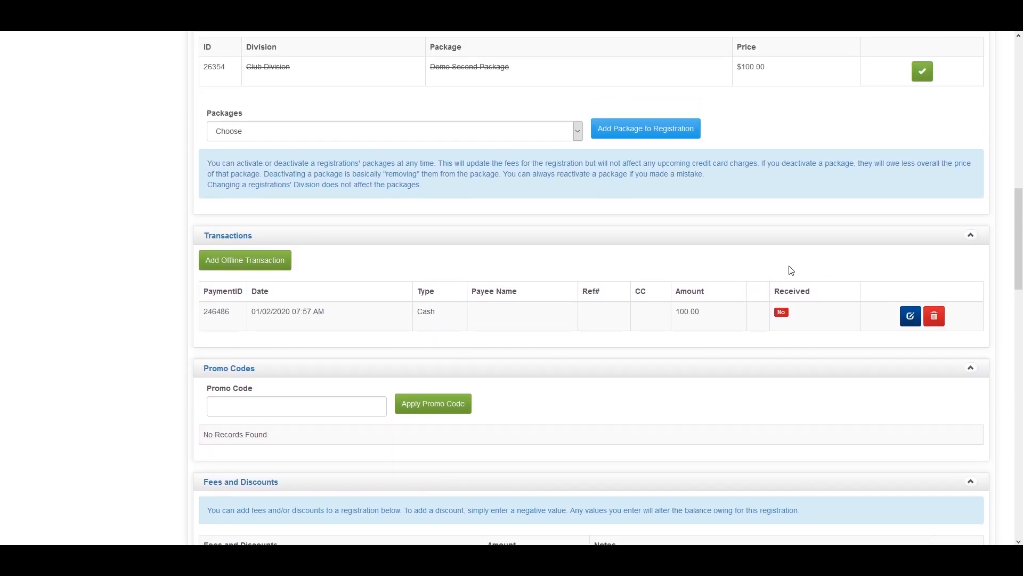
pyautogui.scroll(2, 755, 354)
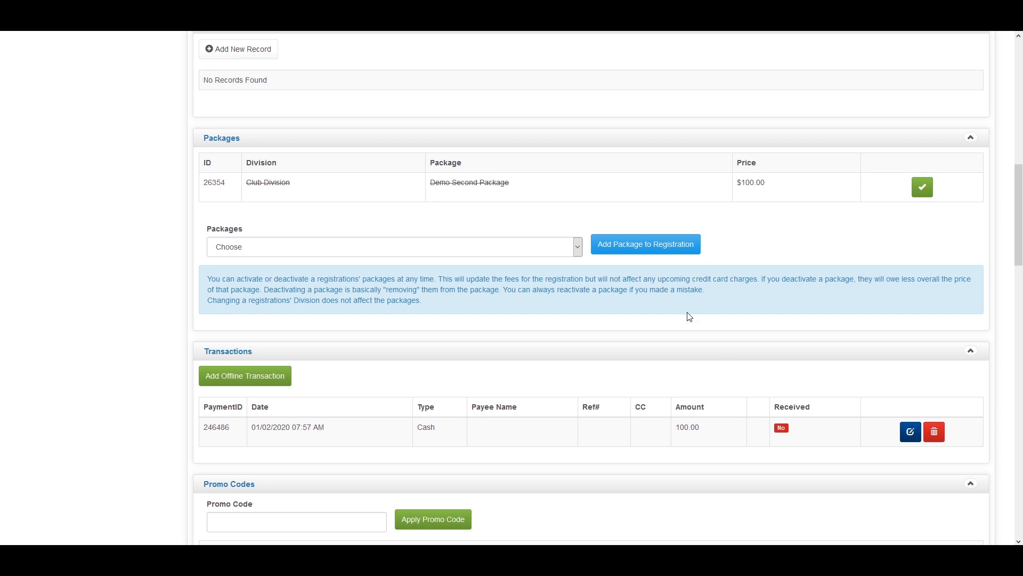
# Reactivate the Demo Second Package on the registration
pyautogui.click(914, 193)
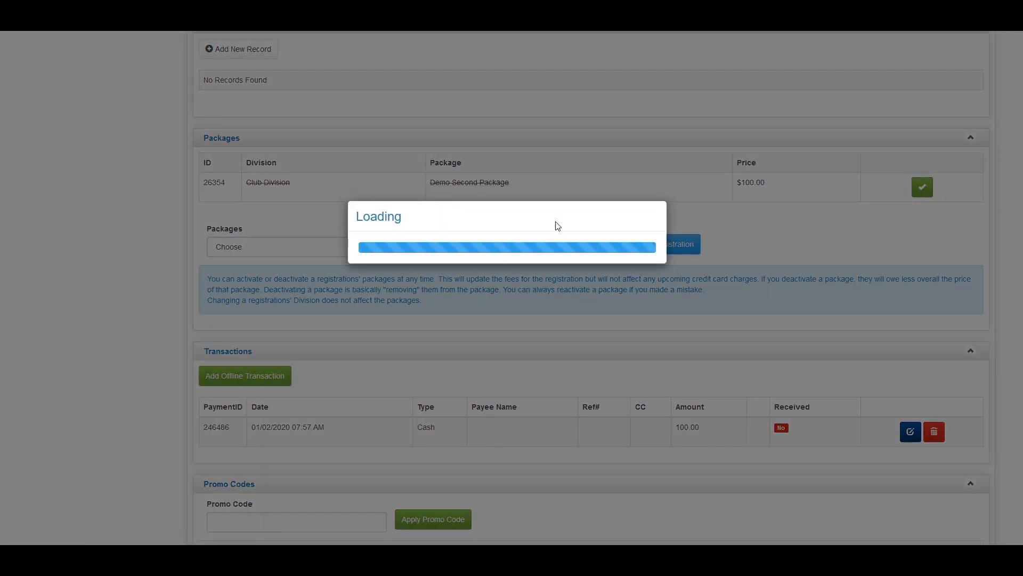
pyautogui.scroll(-1, 521, 475)
pyautogui.scroll(-5, 521, 477)
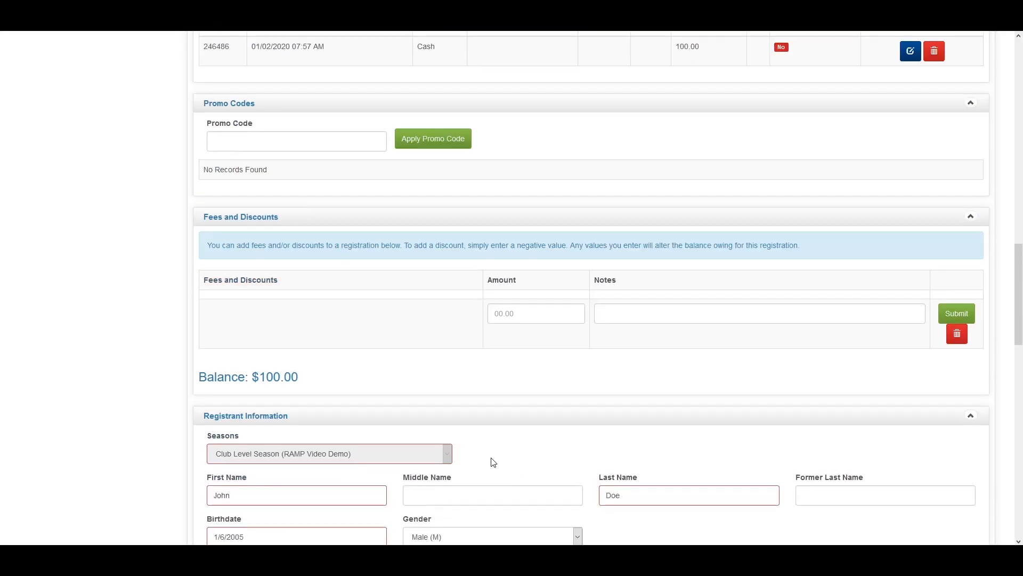
pyautogui.scroll(2, 432, 438)
pyautogui.scroll(2, 432, 438)
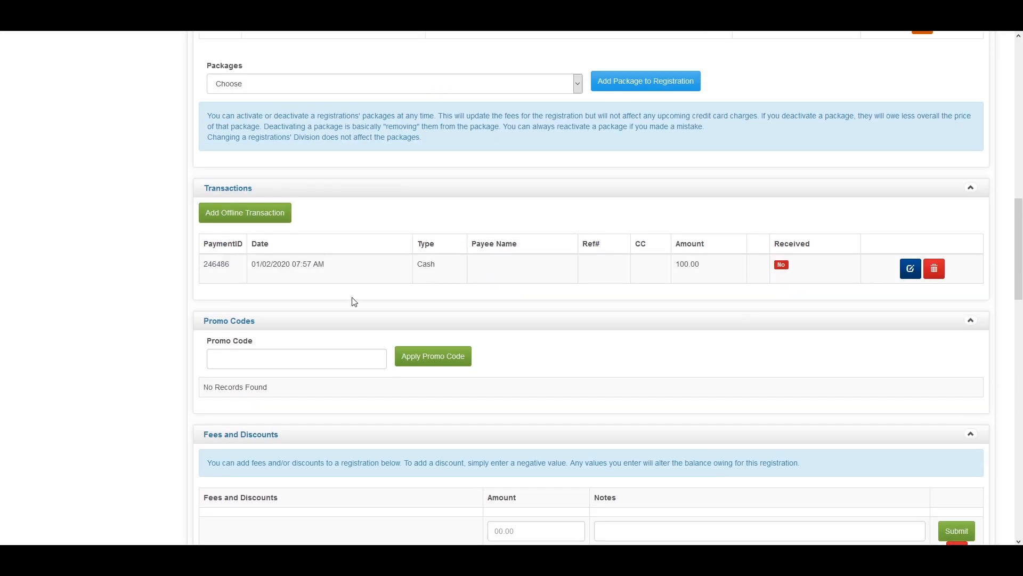
pyautogui.scroll(4, 599, 524)
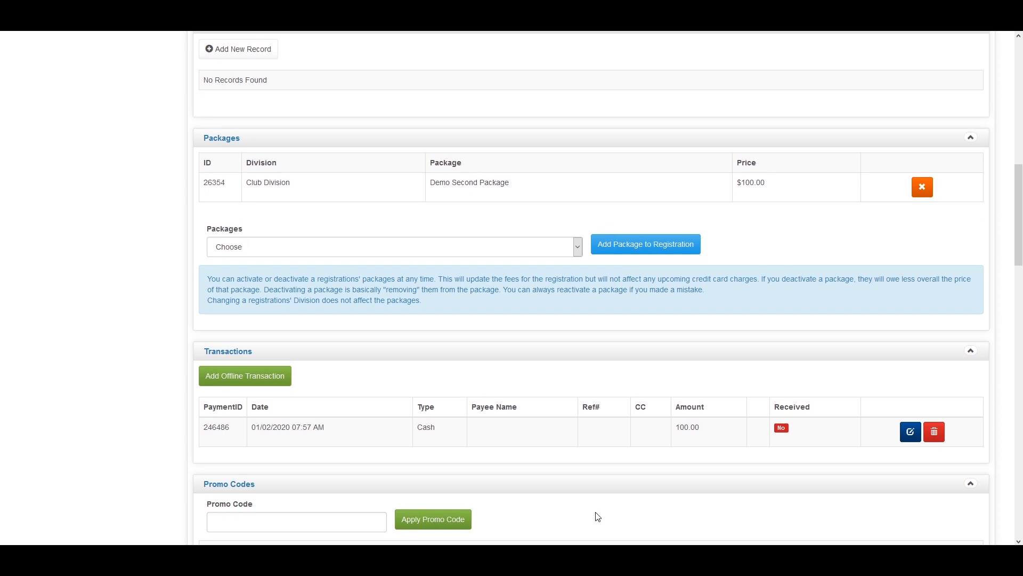
# Choose Club Package (Club Division) in the Packages dropdown
pyautogui.click(451, 246)
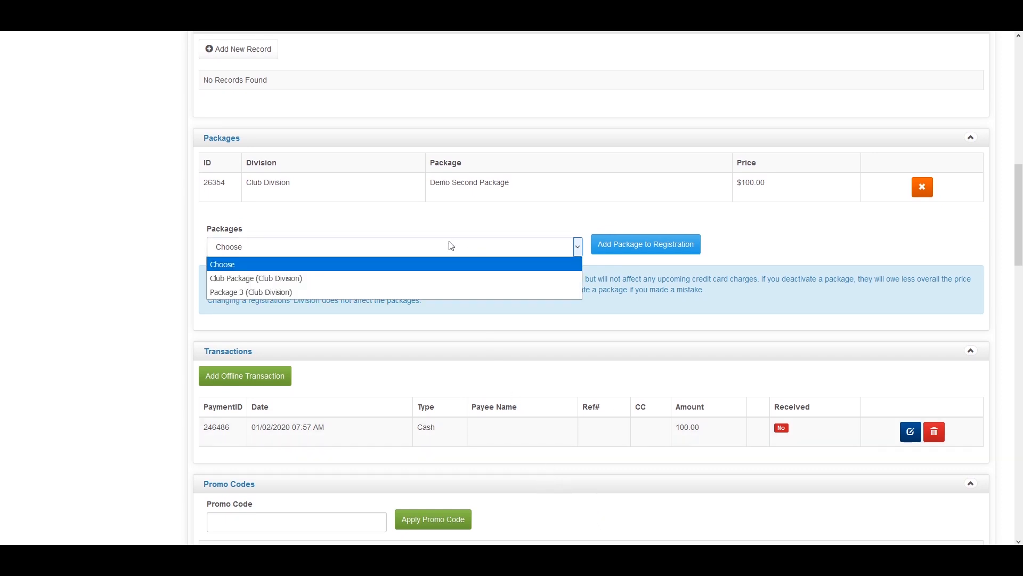
pyautogui.click(365, 278)
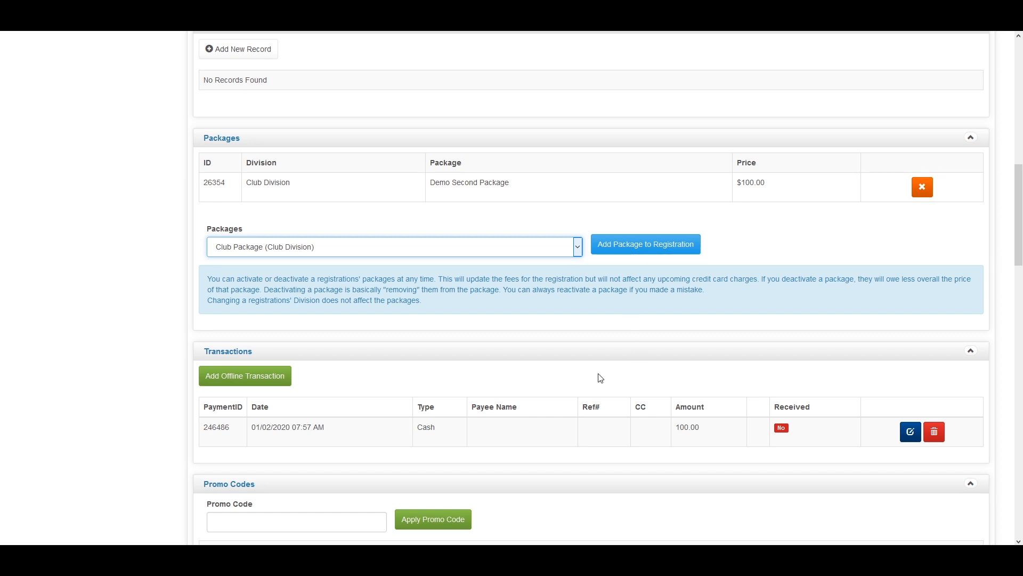
pyautogui.scroll(-2, 568, 348)
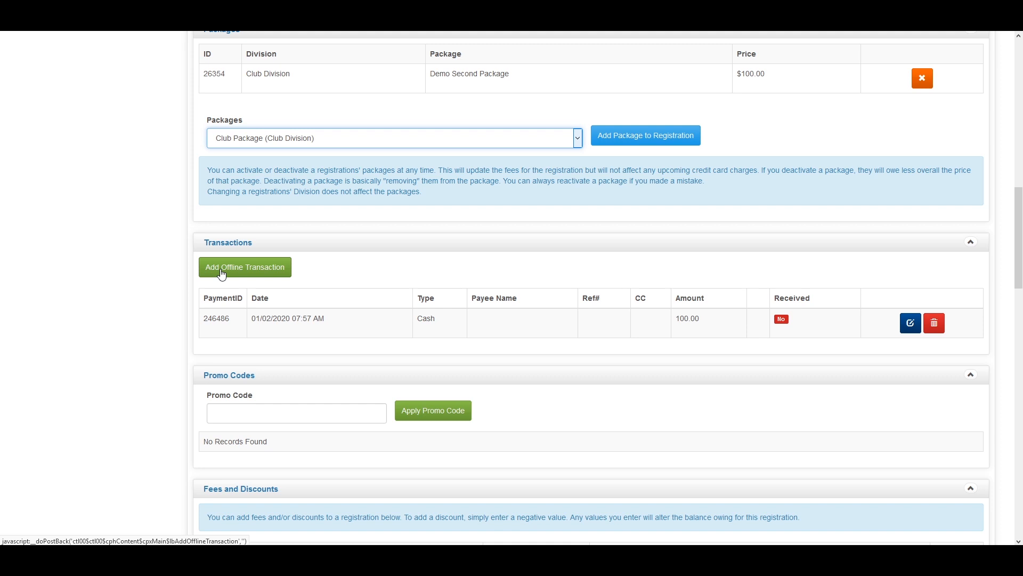
# Start an offline transaction with Cash as payment type, then cancel it
pyautogui.click(240, 271)
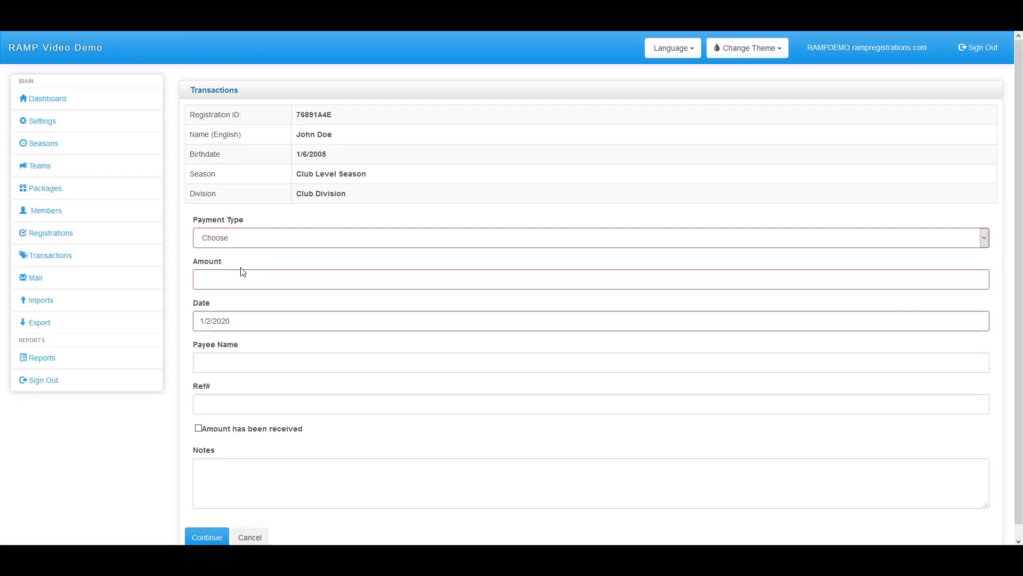
pyautogui.click(254, 238)
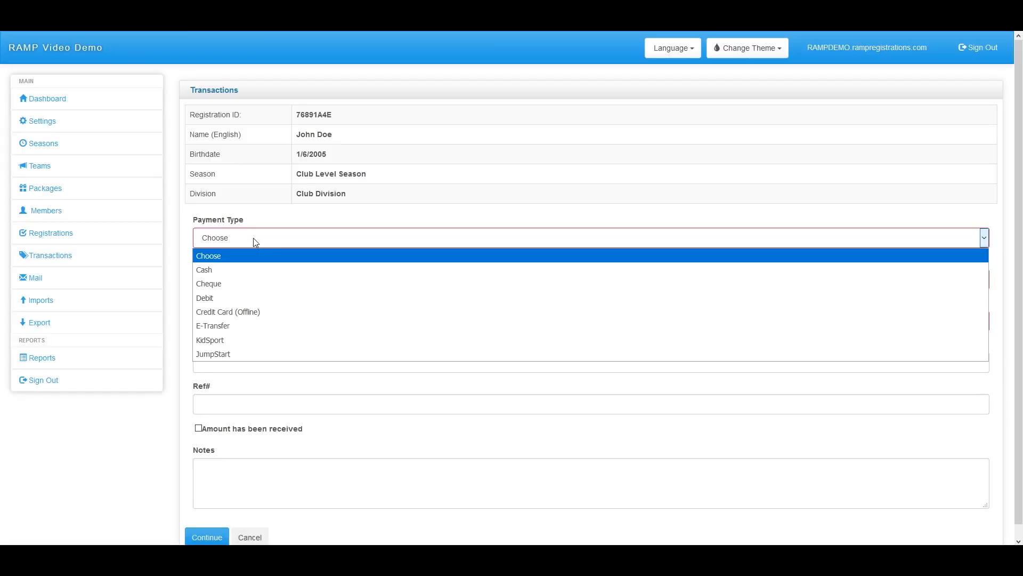
pyautogui.click(241, 271)
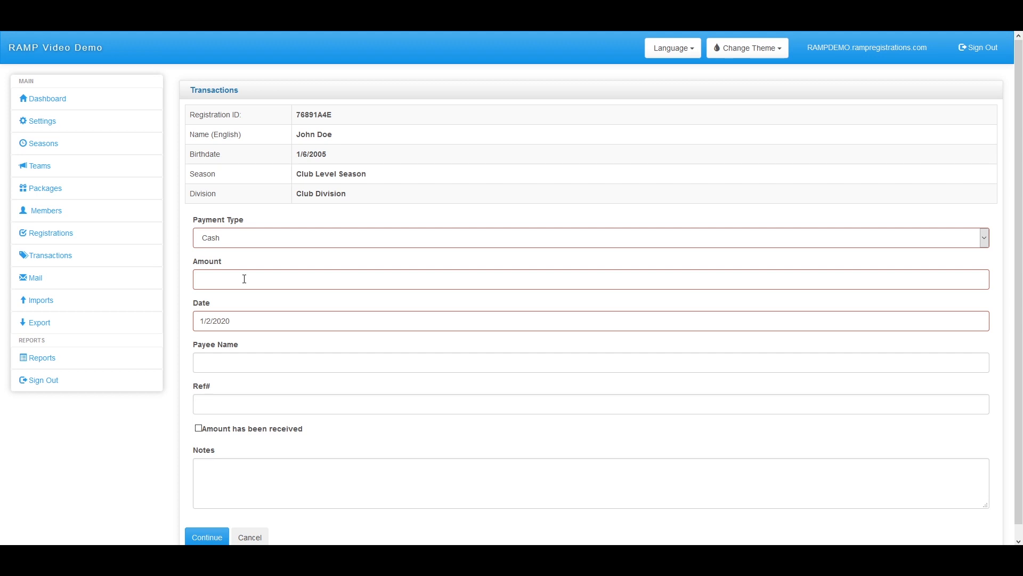
pyautogui.scroll(-1, 245, 279)
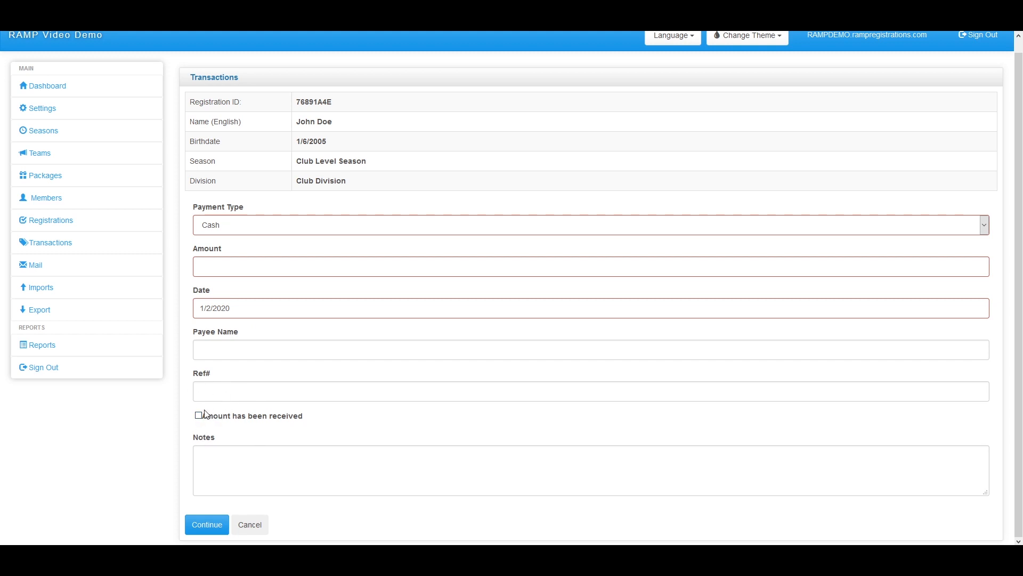
pyautogui.click(252, 526)
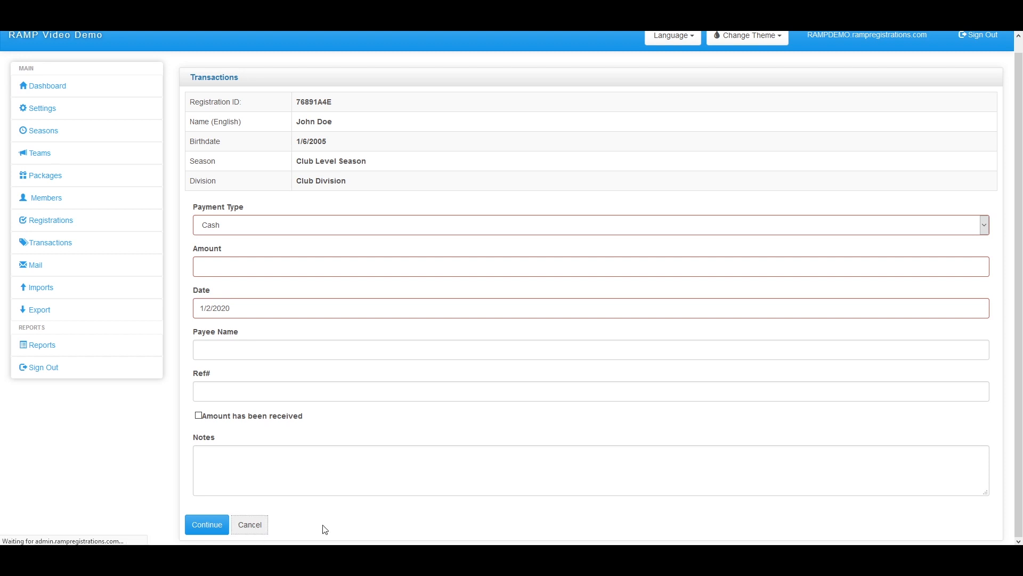
# Mark the $100.00 cash transaction as 'Amount has been received' and submit it
pyautogui.scroll(-10, 404, 501)
pyautogui.scroll(4, 882, 452)
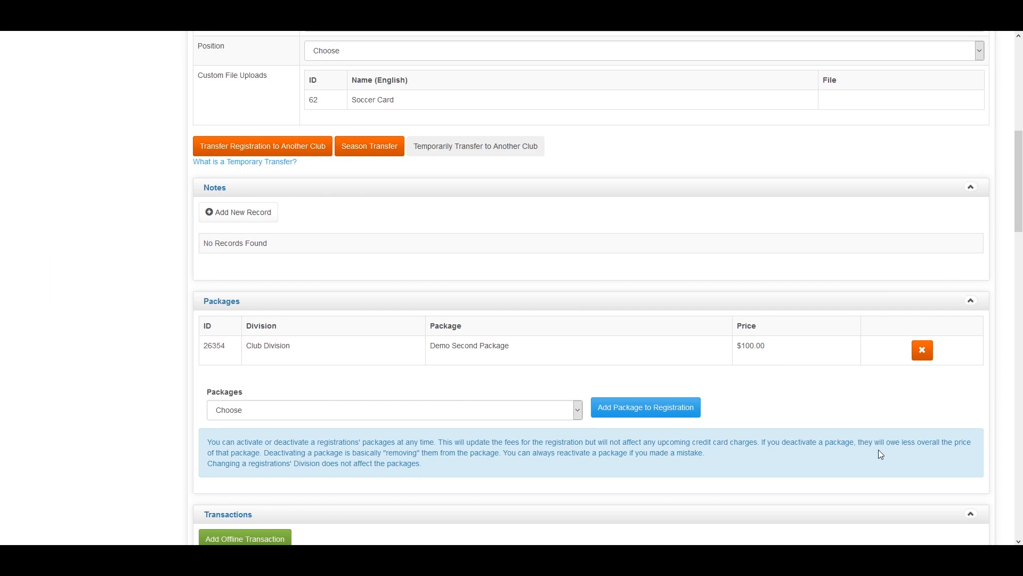
pyautogui.scroll(-6, 907, 388)
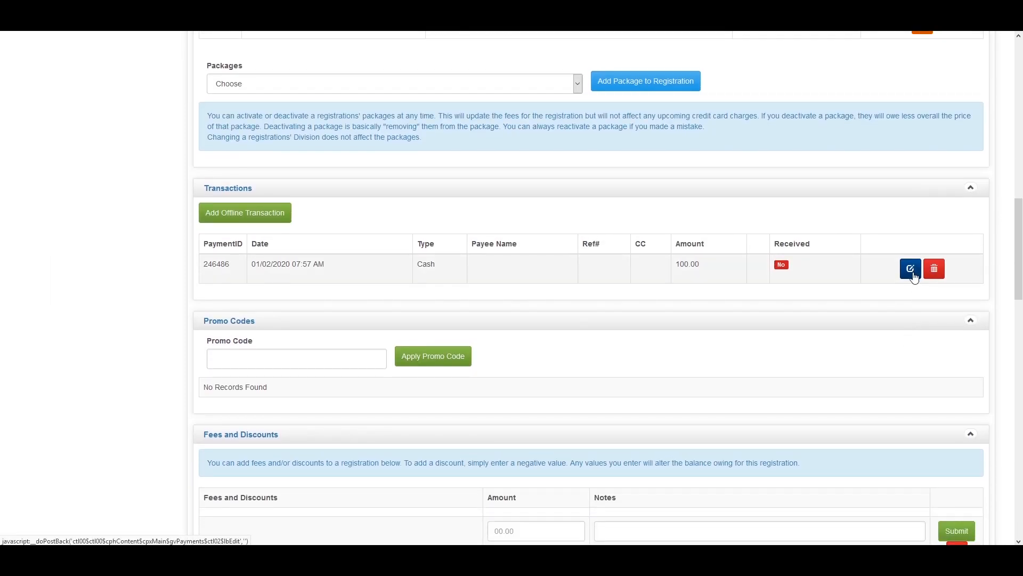
pyautogui.click(913, 272)
pyautogui.scroll(-1, 195, 354)
pyautogui.click(199, 415)
pyautogui.click(207, 527)
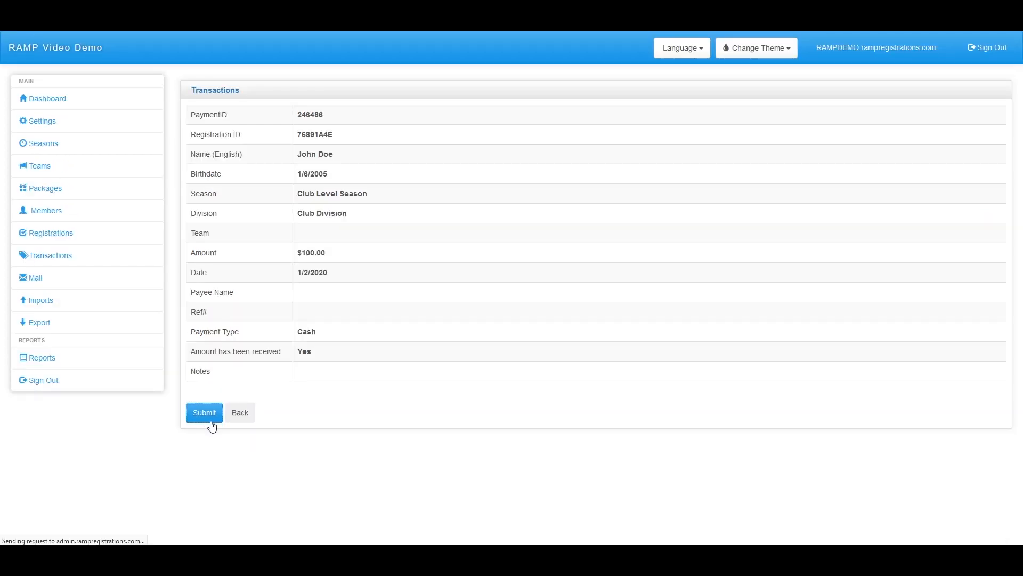
pyautogui.click(245, 155)
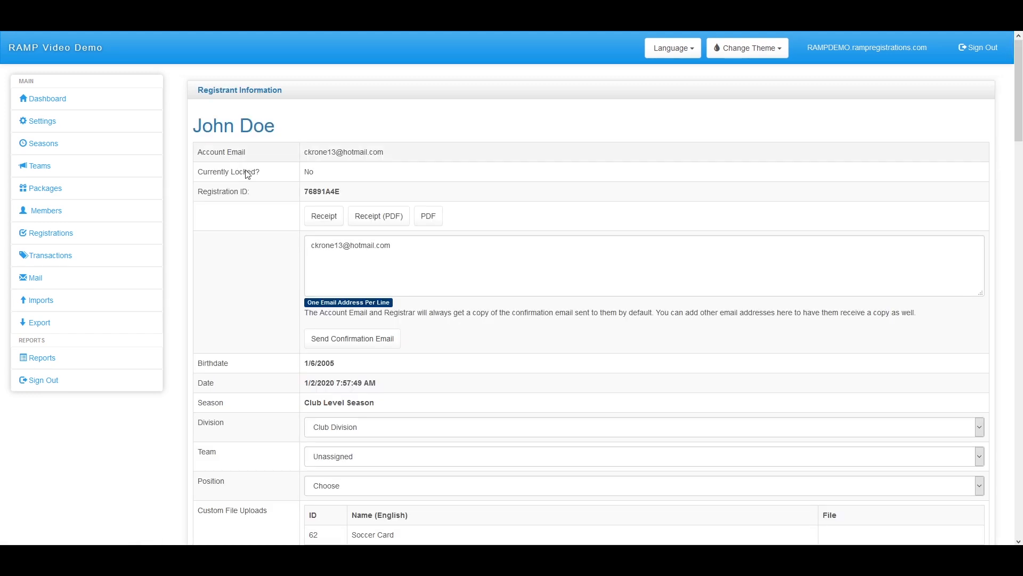
# Check that the registration balance now reads $0.00
pyautogui.scroll(-10, 354, 361)
pyautogui.scroll(-6, 821, 357)
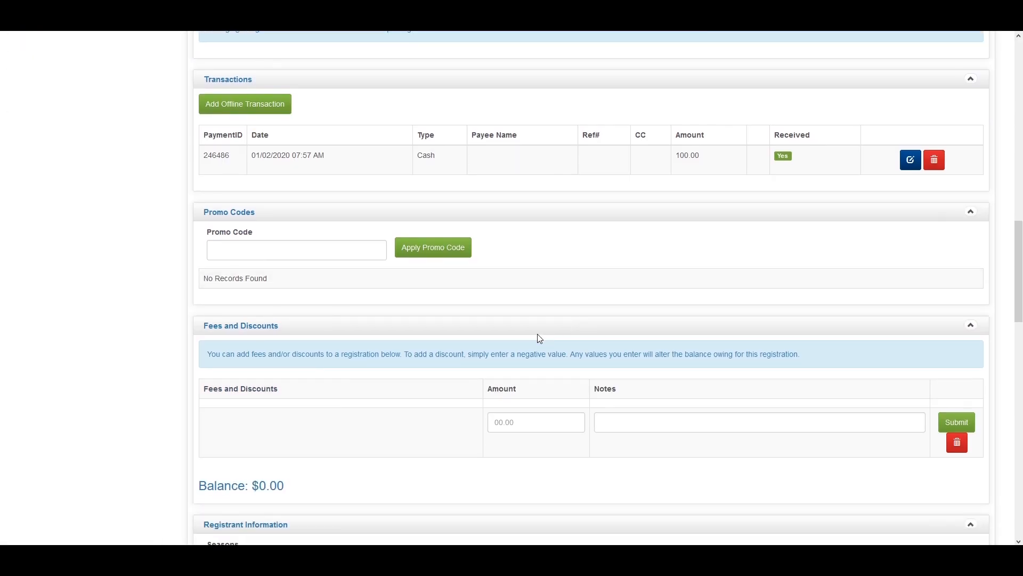
pyautogui.moveTo(284, 322); pyautogui.dragTo(193, 320)
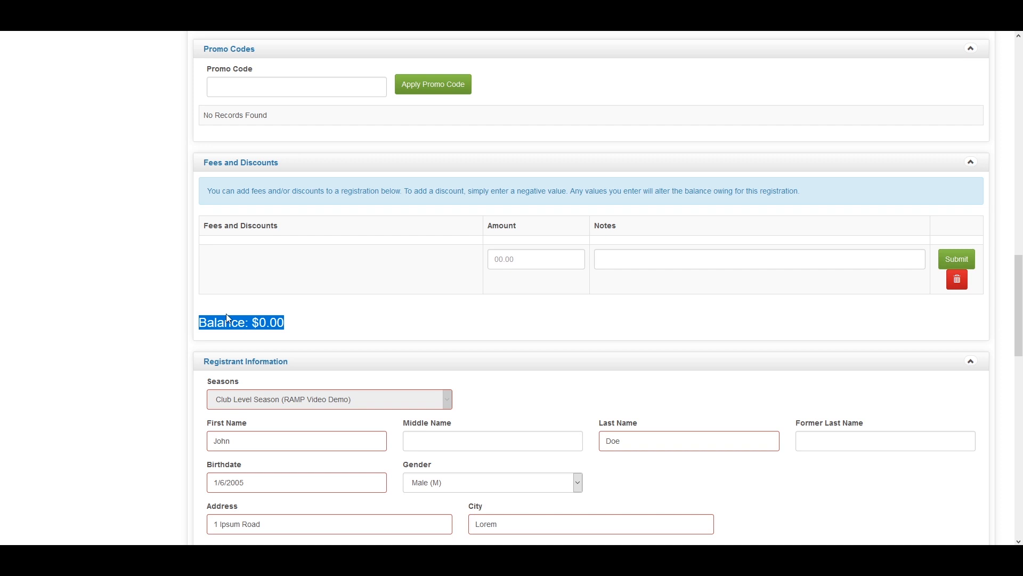
pyautogui.click(367, 326)
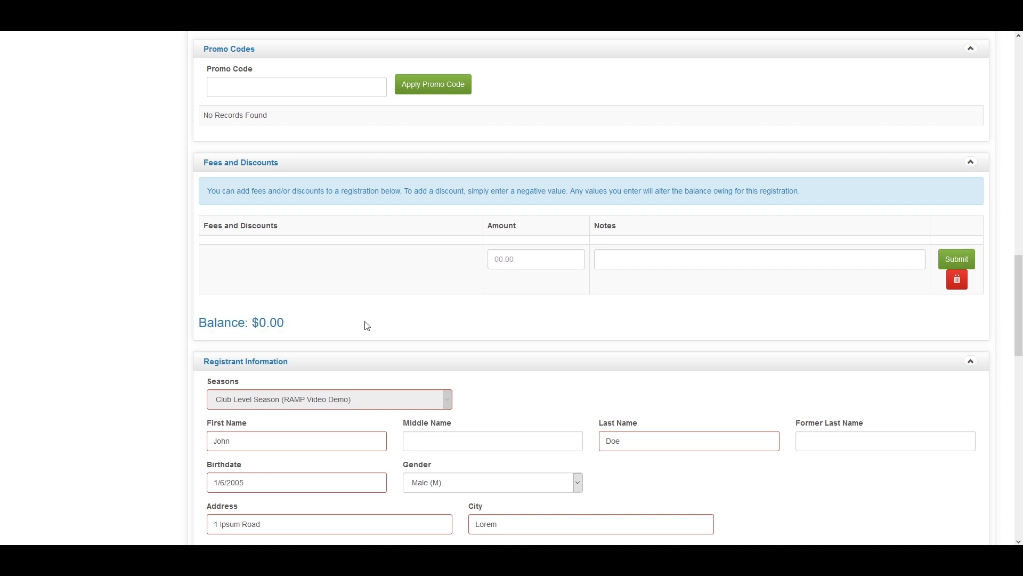
pyautogui.scroll(3, 365, 324)
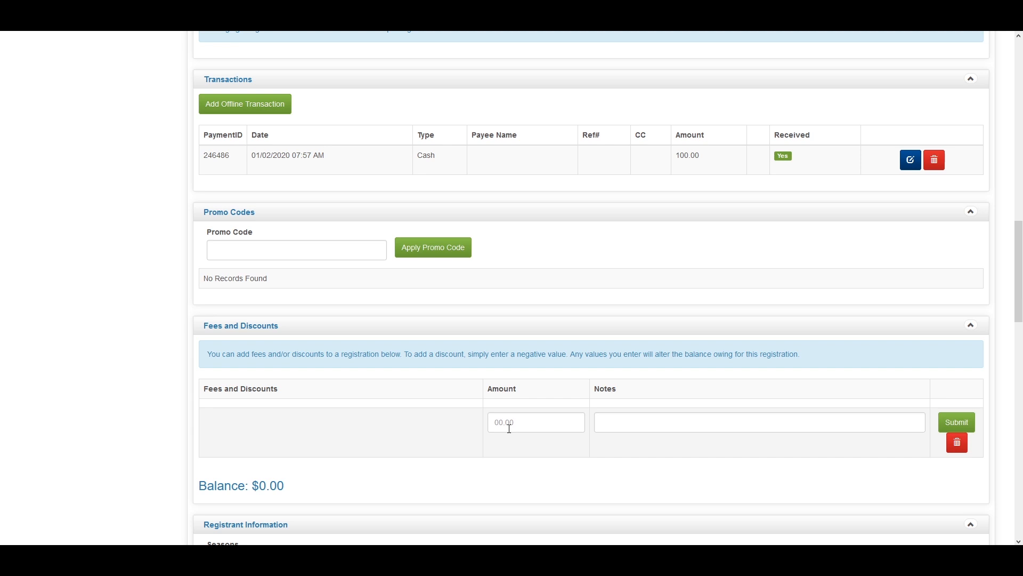
# Add a fee of -25 with the note 'Refund' in Fees and Discounts
pyautogui.moveTo(804, 160)
pyautogui.mouseDown()
pyautogui.moveTo(193, 156)
pyautogui.moveTo(647, 183)
pyautogui.moveTo(798, 170)
pyautogui.mouseUp()
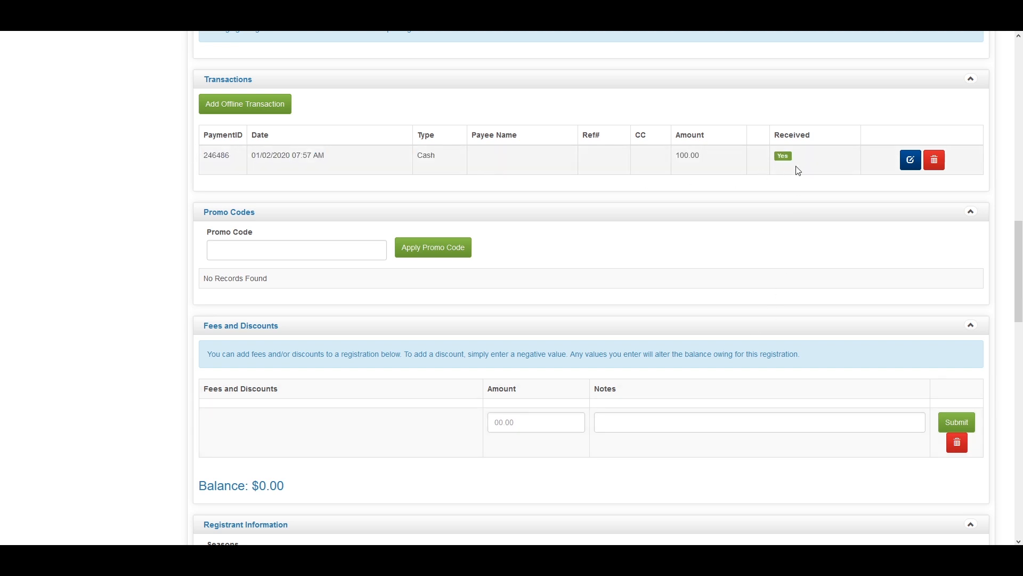
pyautogui.click(527, 424)
pyautogui.write('25')
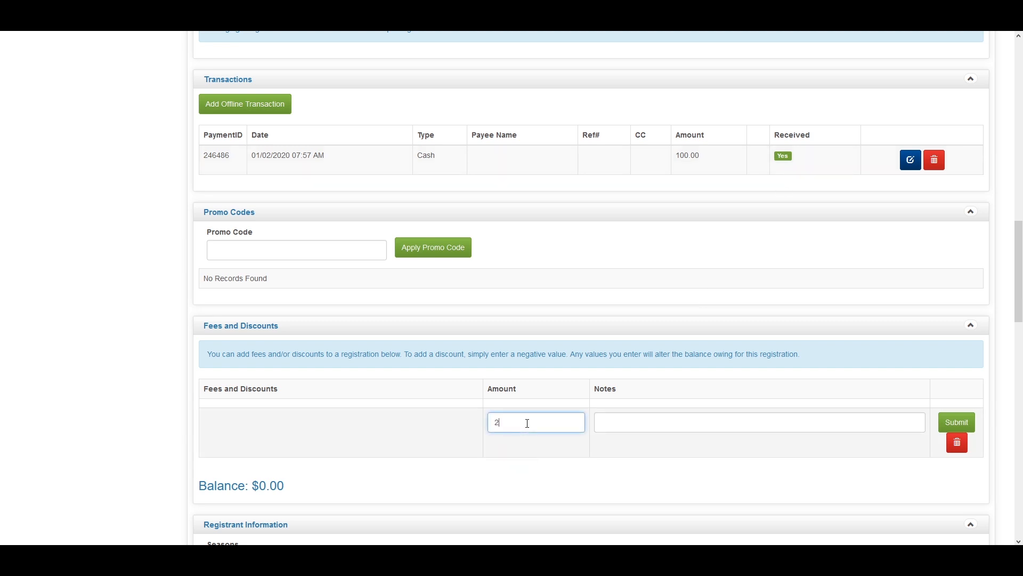
pyautogui.click(666, 424)
pyautogui.write('Refund')
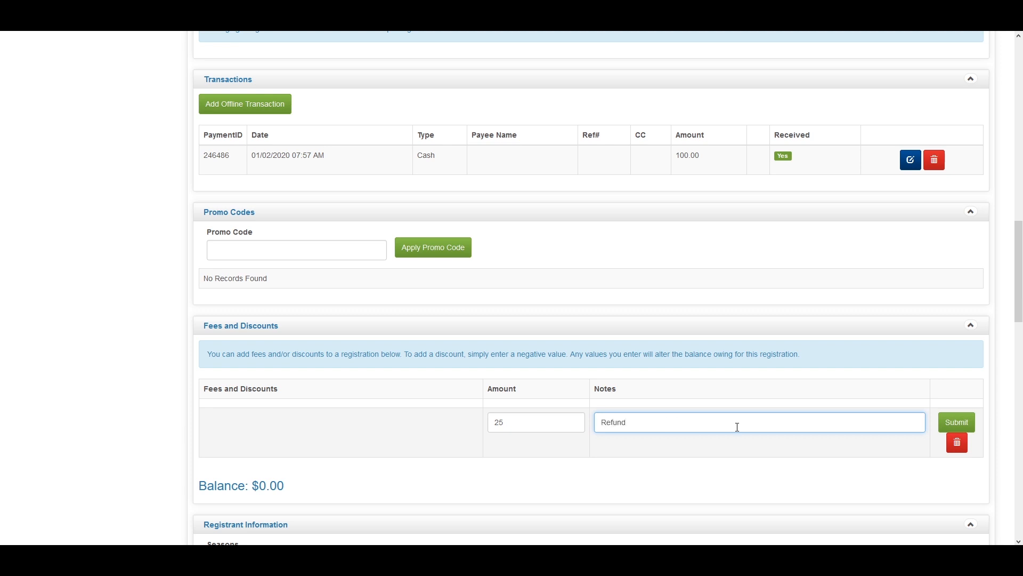
pyautogui.click(496, 422)
pyautogui.write('-')
pyautogui.click(949, 425)
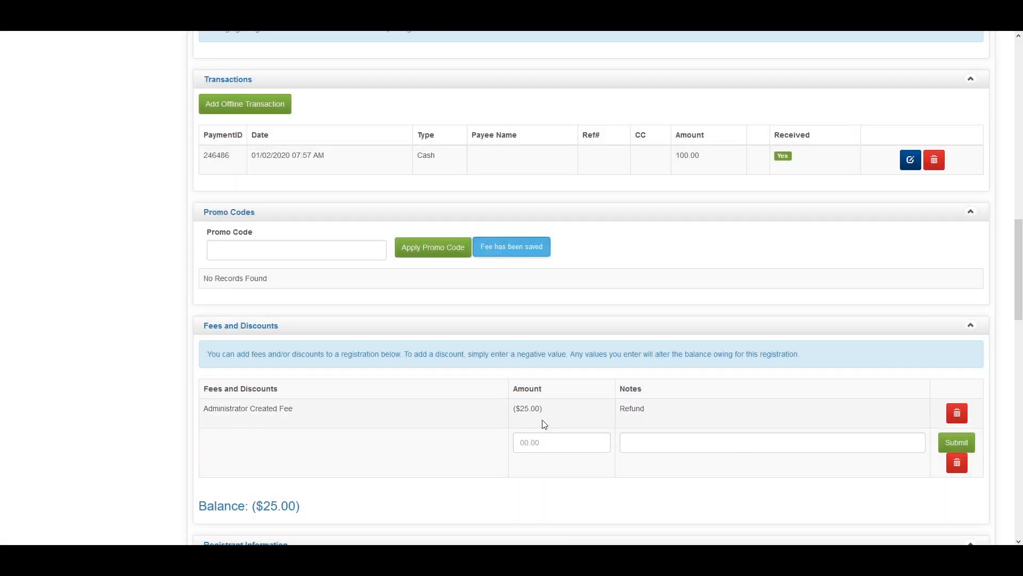
# Review the registration showing the ($25.00) Refund and ($25.00) balance
pyautogui.scroll(-1, 533, 424)
pyautogui.moveTo(321, 450); pyautogui.dragTo(250, 450)
pyautogui.scroll(7, 326, 429)
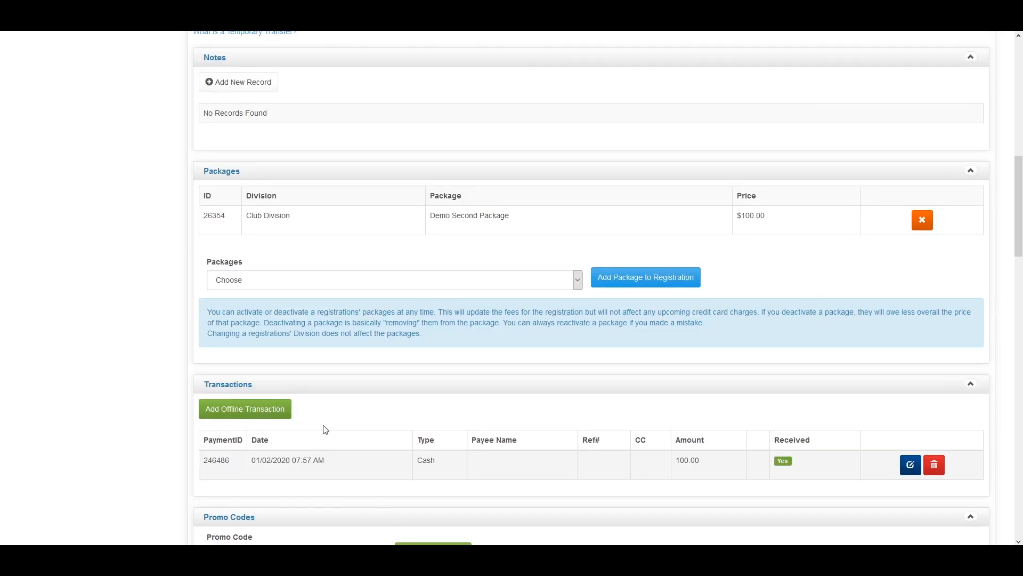
pyautogui.scroll(5, 326, 430)
pyautogui.scroll(-1, 505, 473)
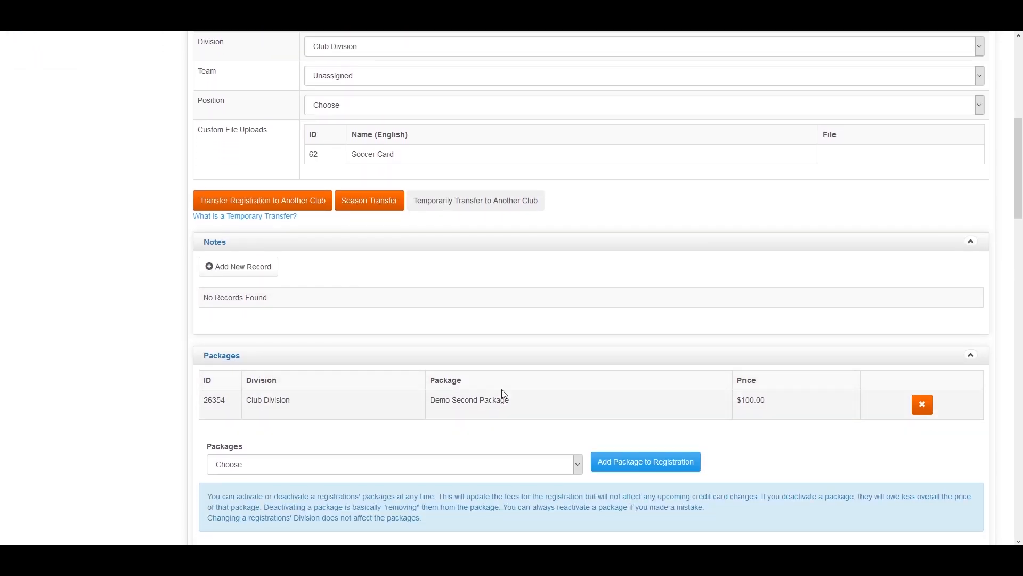
pyautogui.scroll(-1, 738, 358)
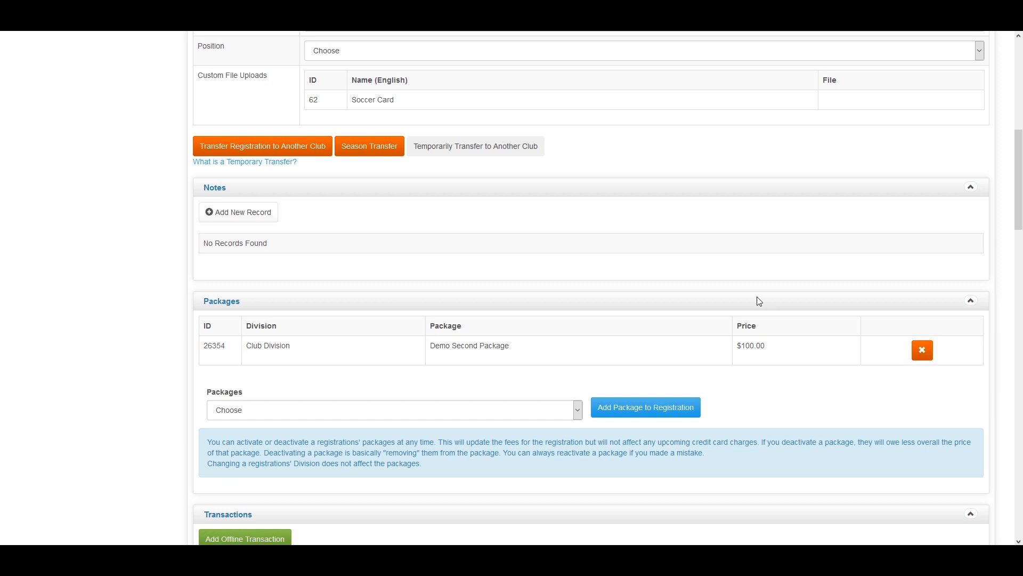
pyautogui.scroll(-6, 746, 298)
pyautogui.scroll(-4, 693, 277)
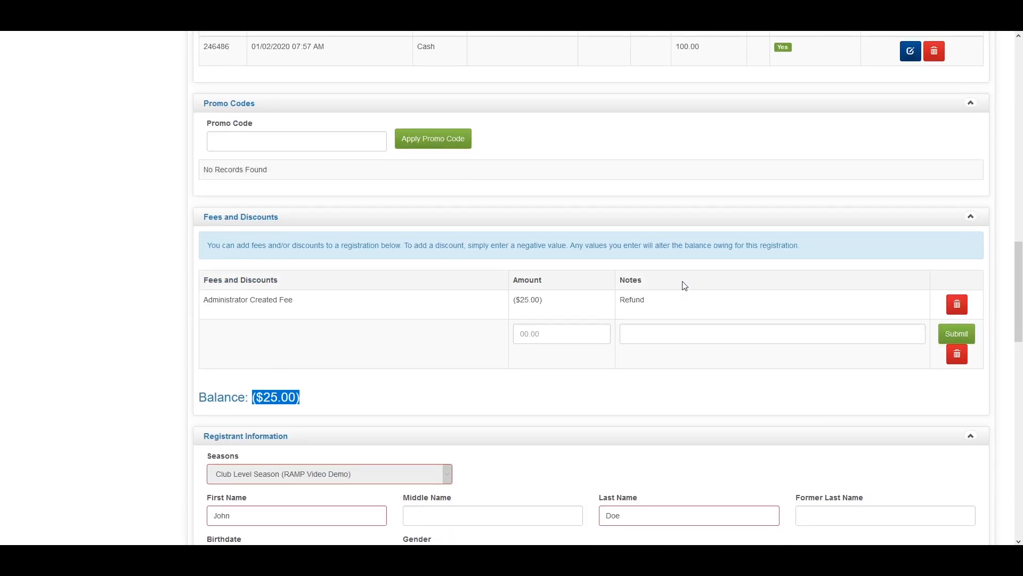
pyautogui.scroll(-1, 505, 361)
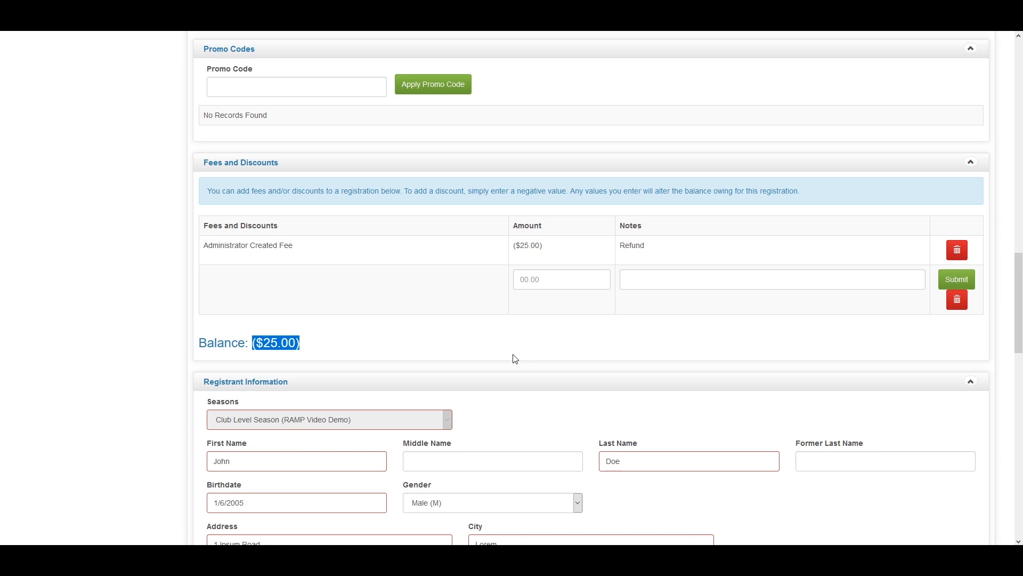
pyautogui.scroll(5, 633, 373)
# Edit the cash transaction's Amount from 100 to 75 and submit it
pyautogui.click(909, 269)
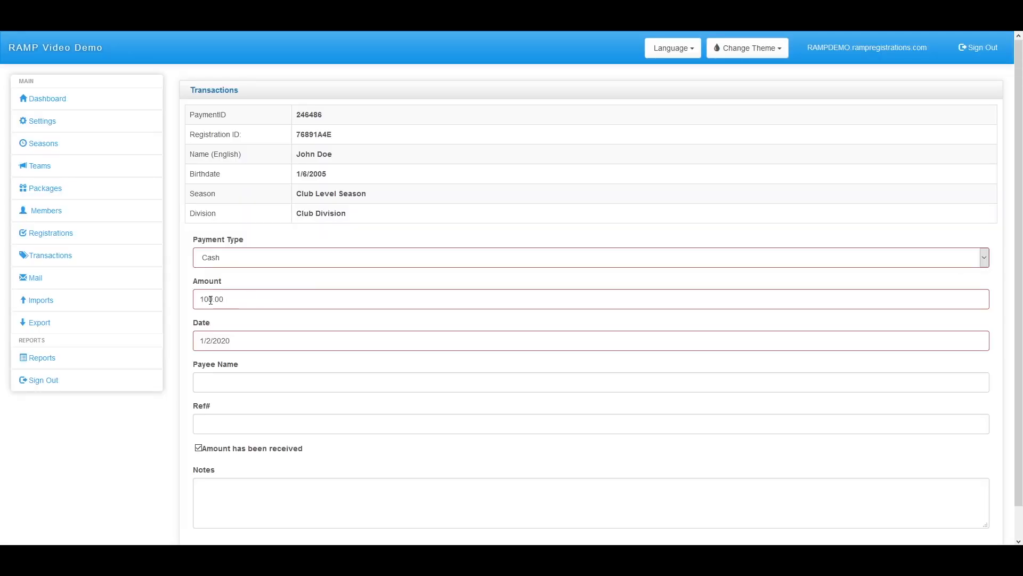
pyautogui.moveTo(213, 299); pyautogui.dragTo(166, 299)
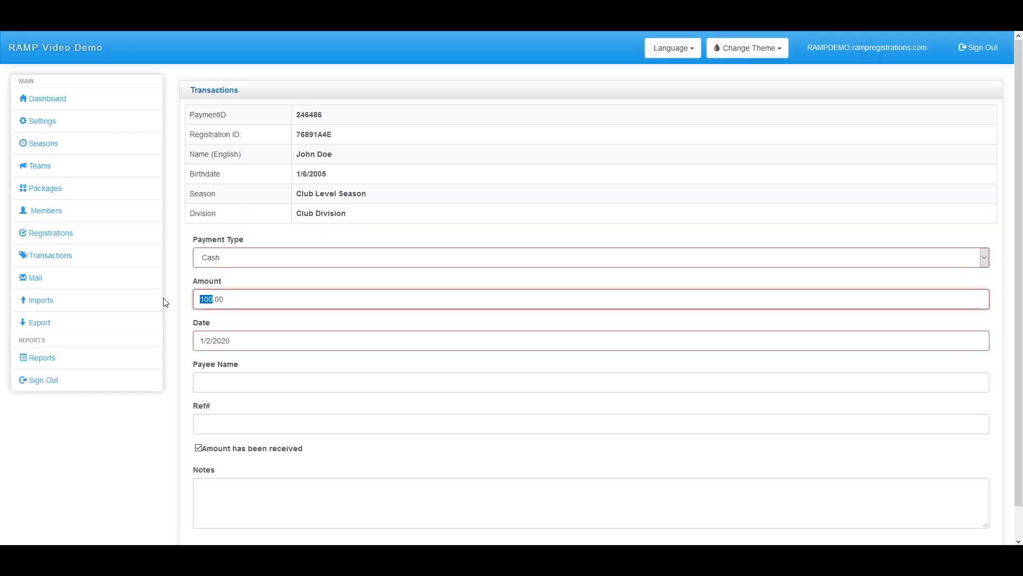
pyautogui.write('75')
pyautogui.scroll(-1, 235, 356)
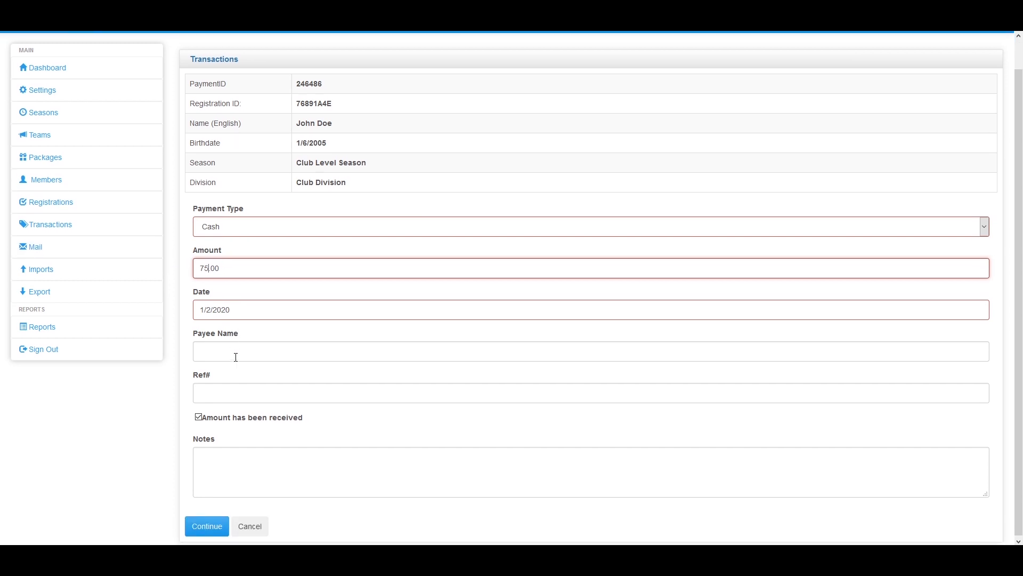
pyautogui.click(205, 526)
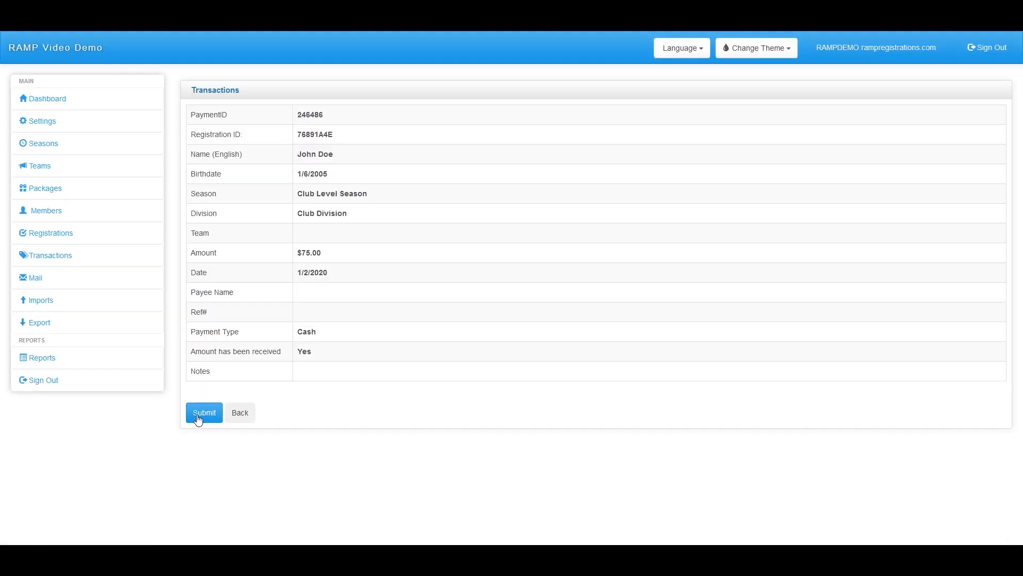
pyautogui.click(198, 419)
pyautogui.click(220, 154)
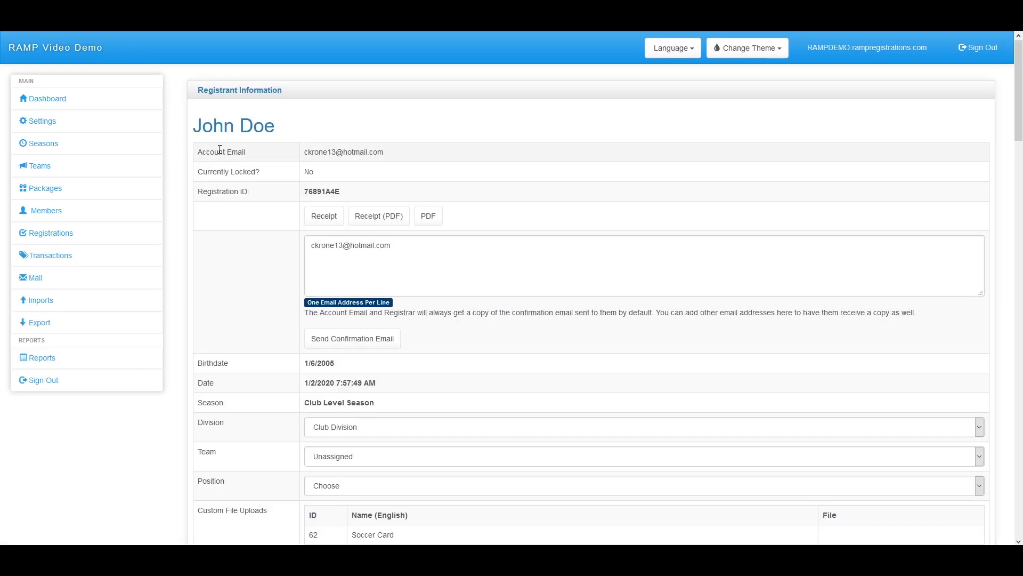
pyautogui.scroll(-9, 490, 297)
pyautogui.scroll(-6, 490, 297)
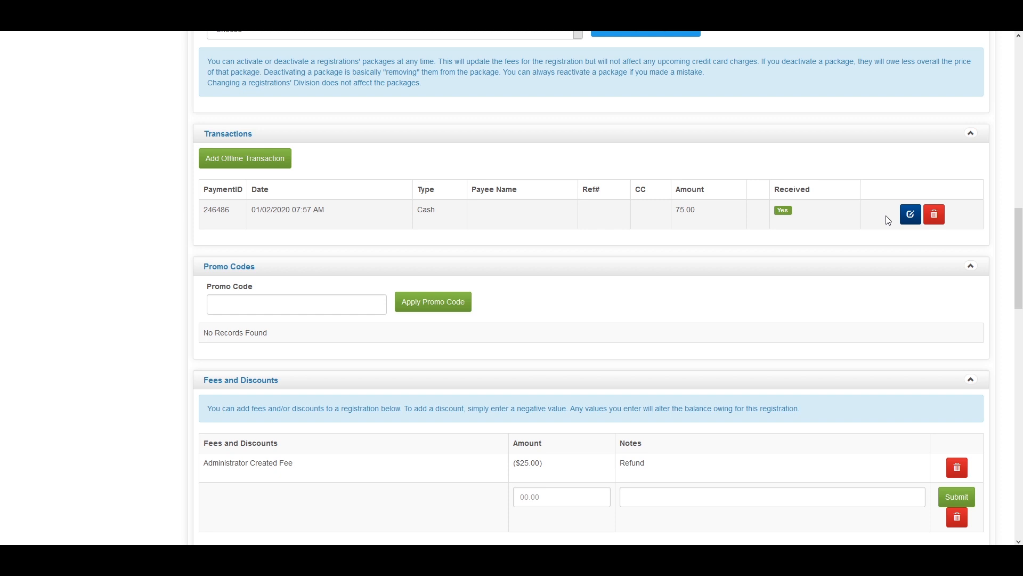
pyautogui.scroll(-5, 884, 221)
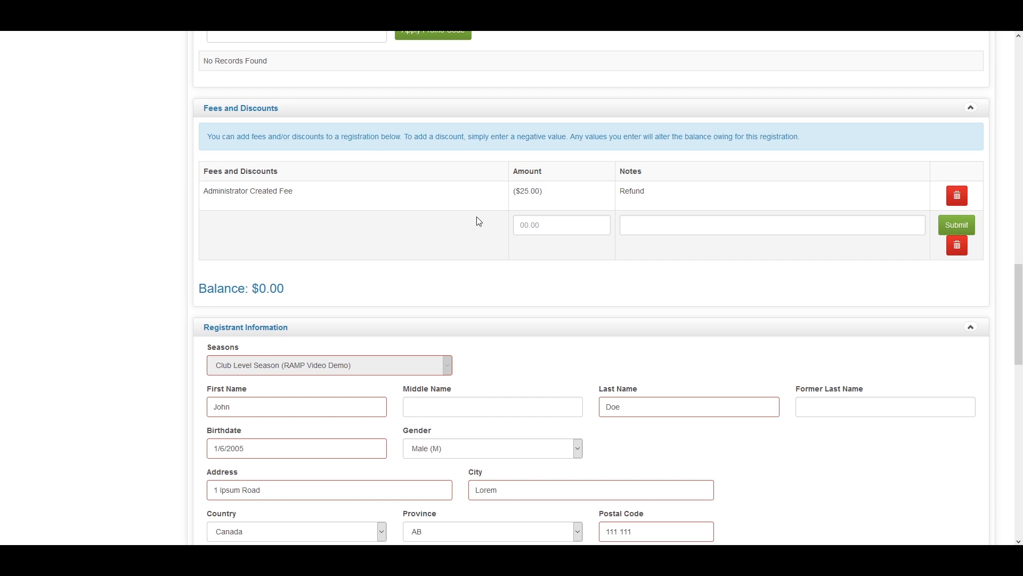
pyautogui.scroll(-1, 445, 212)
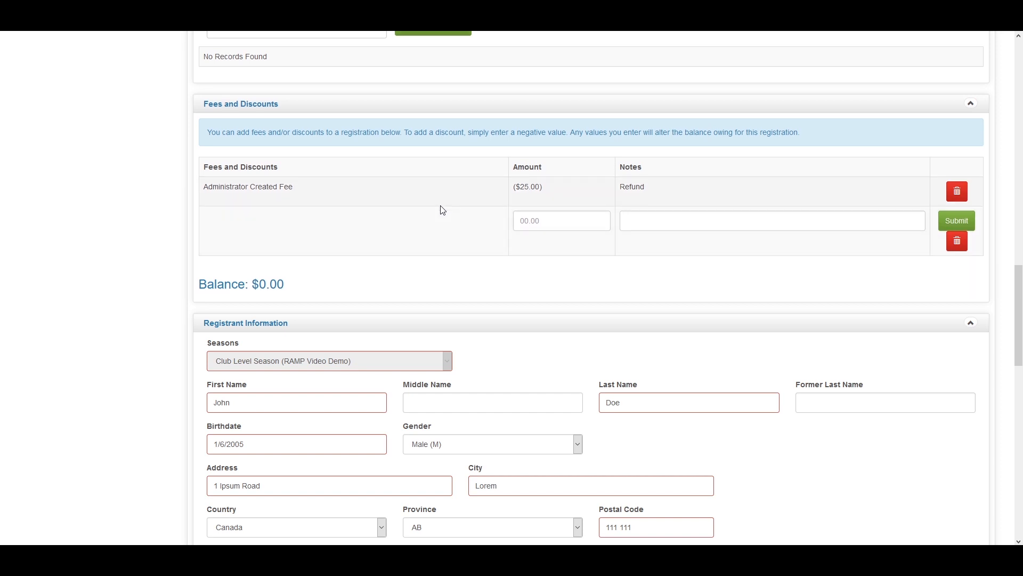
pyautogui.scroll(-4, 442, 209)
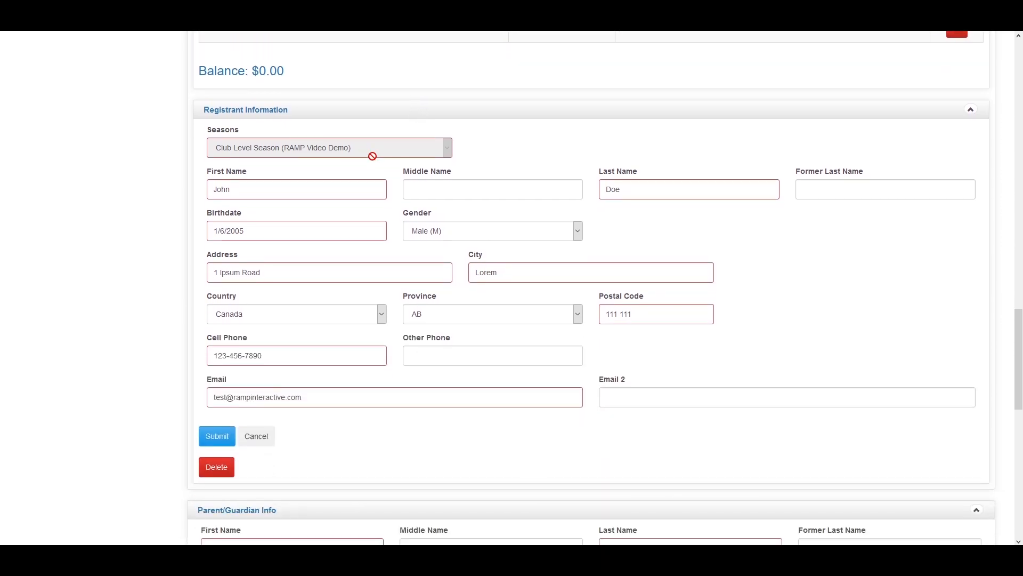
pyautogui.scroll(-1, 328, 157)
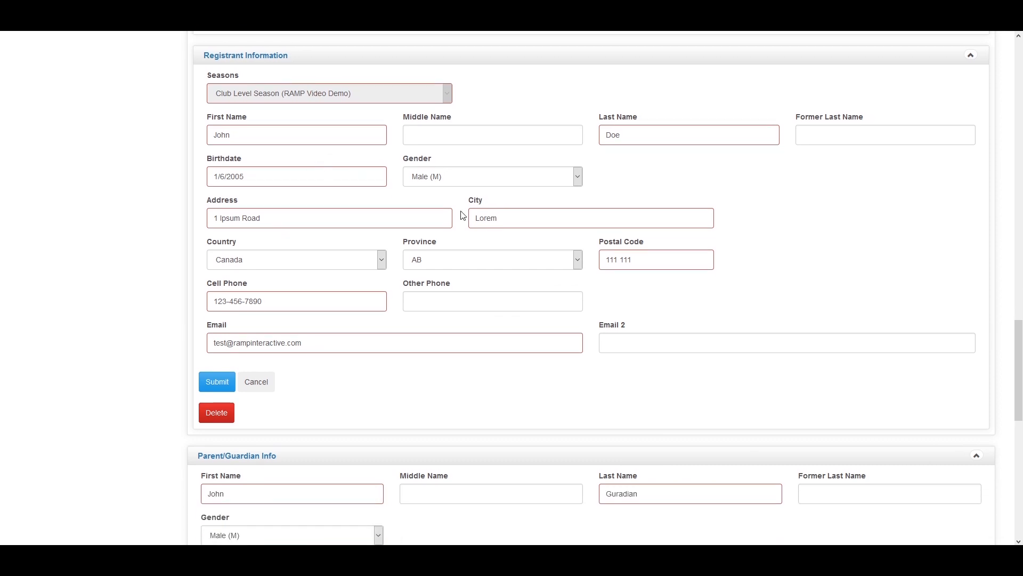
pyautogui.scroll(-1, 445, 244)
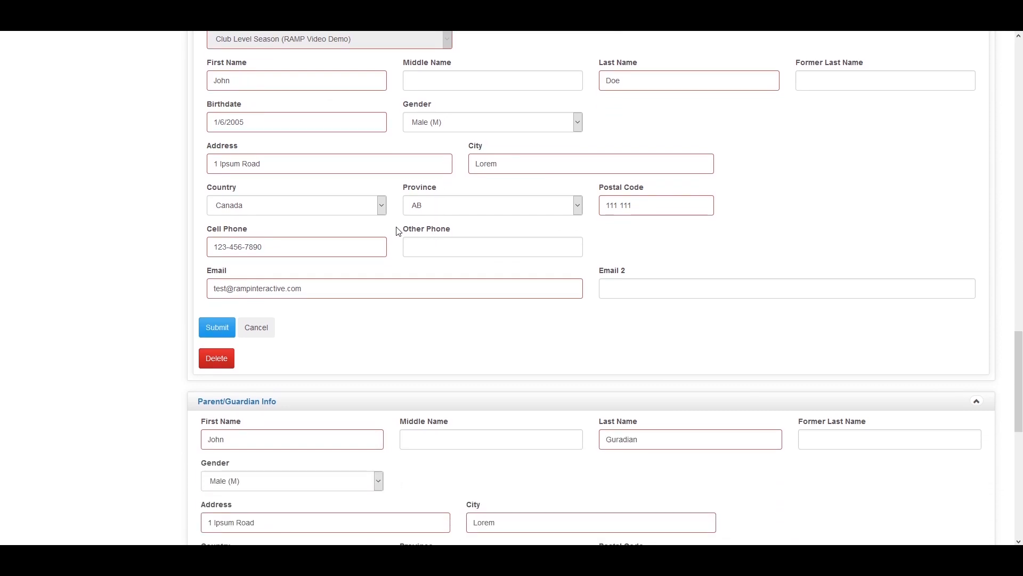
pyautogui.scroll(-2, 376, 226)
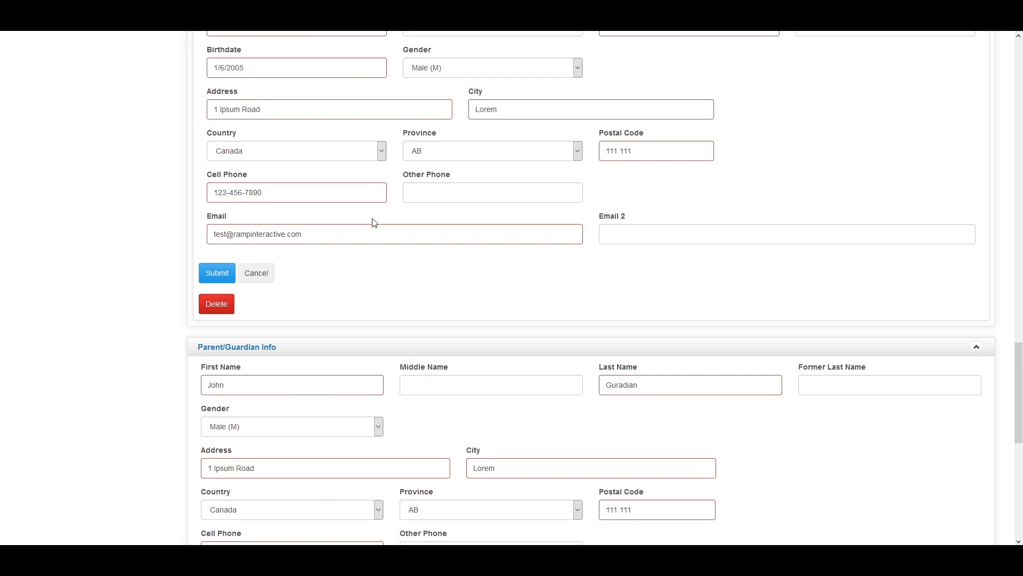
pyautogui.scroll(-4, 373, 212)
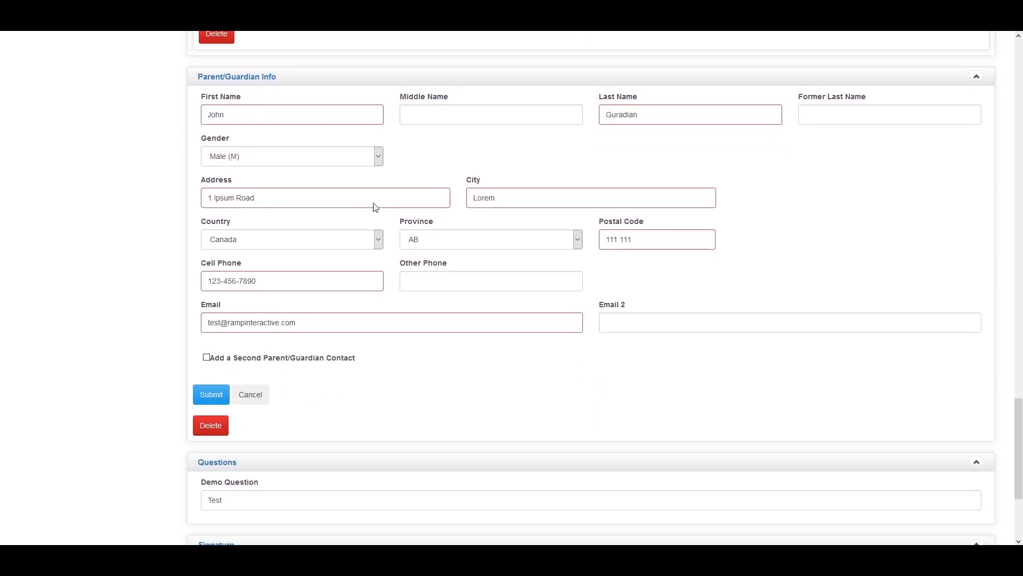
pyautogui.scroll(-1, 374, 204)
pyautogui.scroll(-2, 368, 204)
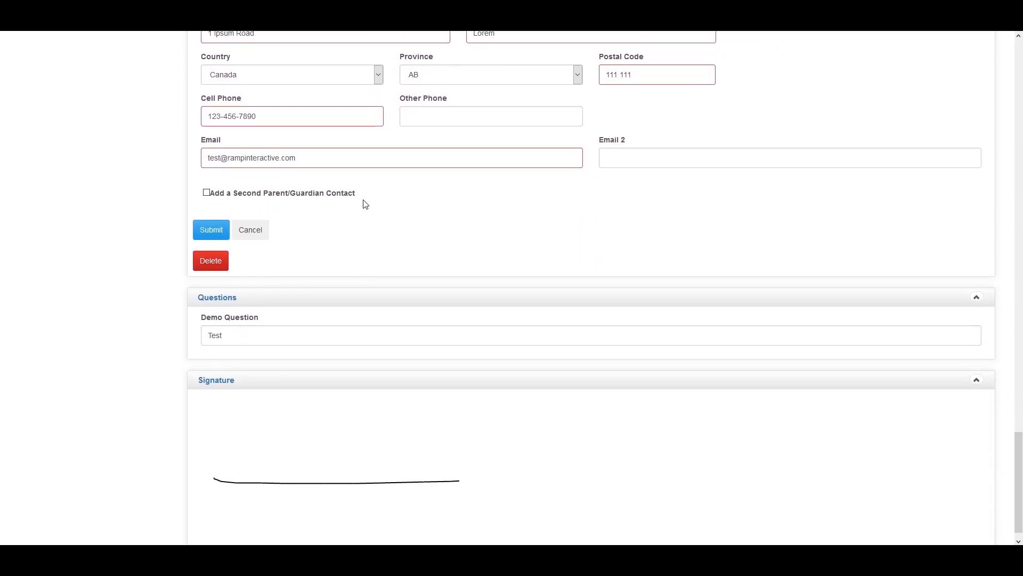
pyautogui.scroll(-1, 367, 219)
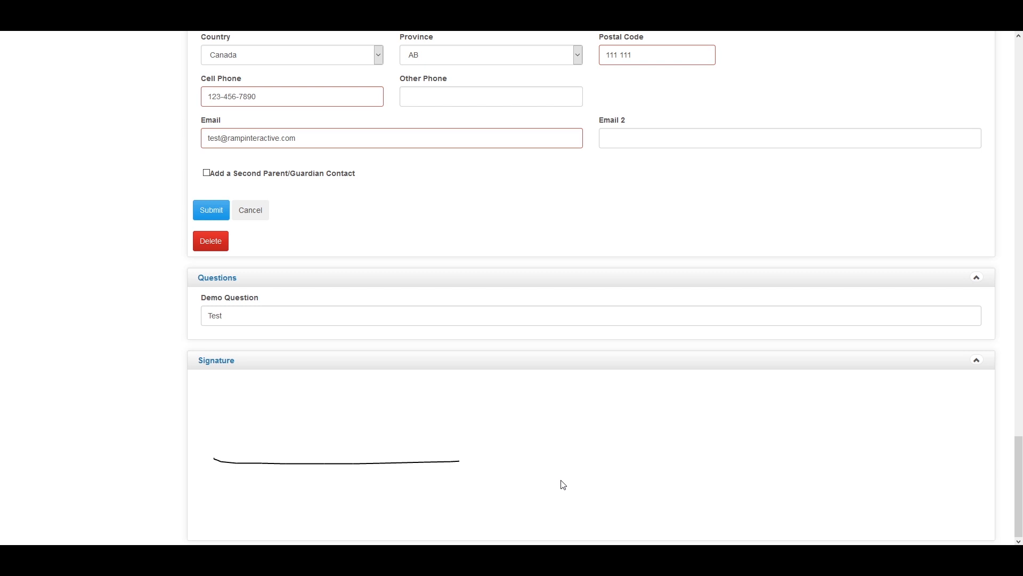
pyautogui.scroll(12, 243, 459)
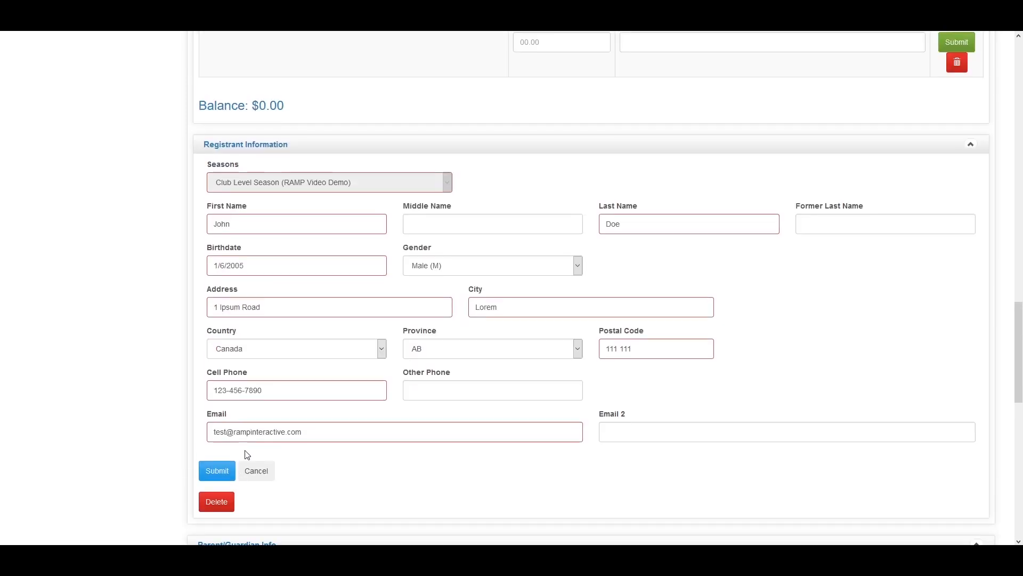
pyautogui.scroll(15, 243, 458)
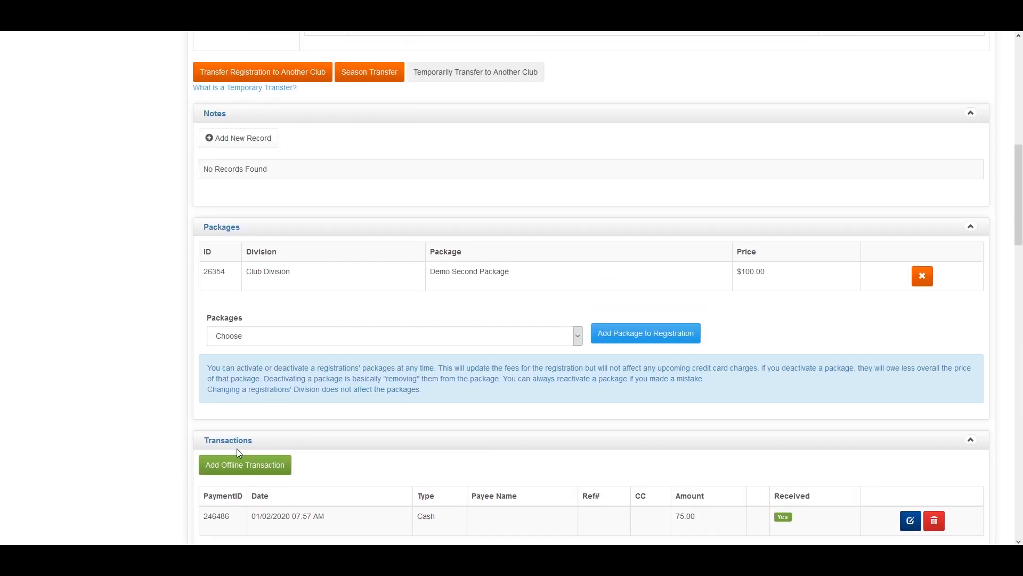
pyautogui.scroll(2, 237, 449)
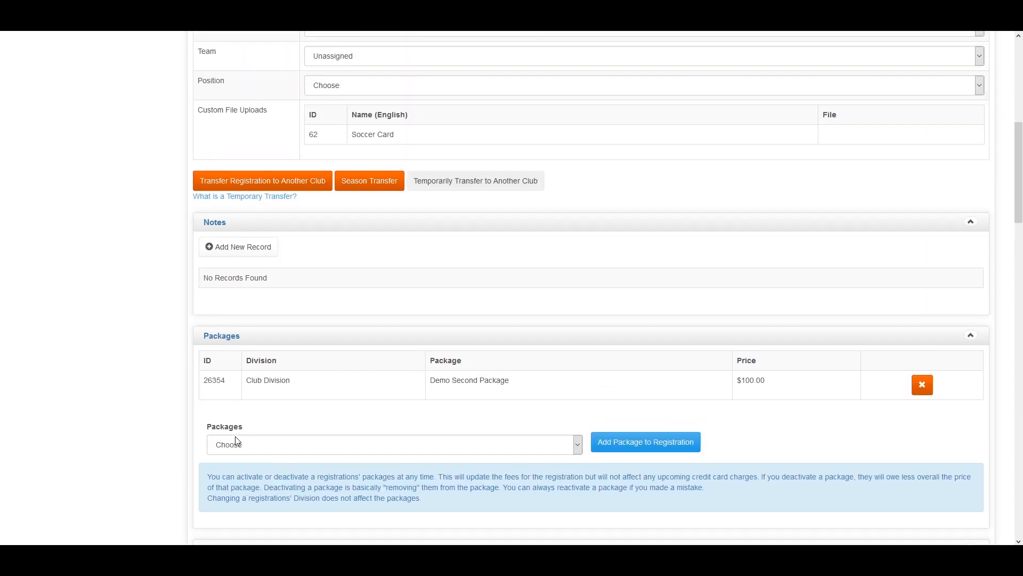
pyautogui.scroll(4, 238, 442)
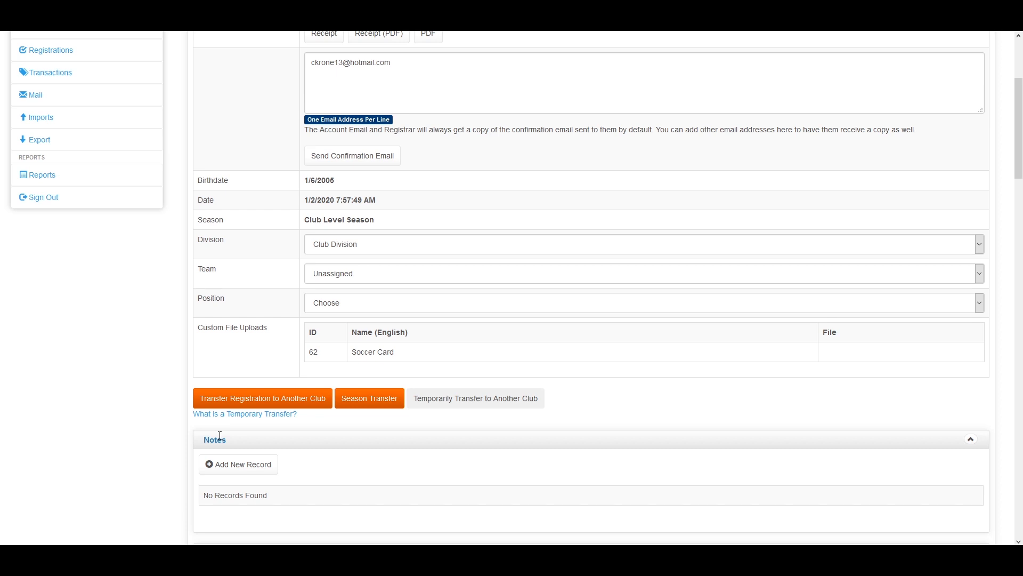
pyautogui.click(254, 403)
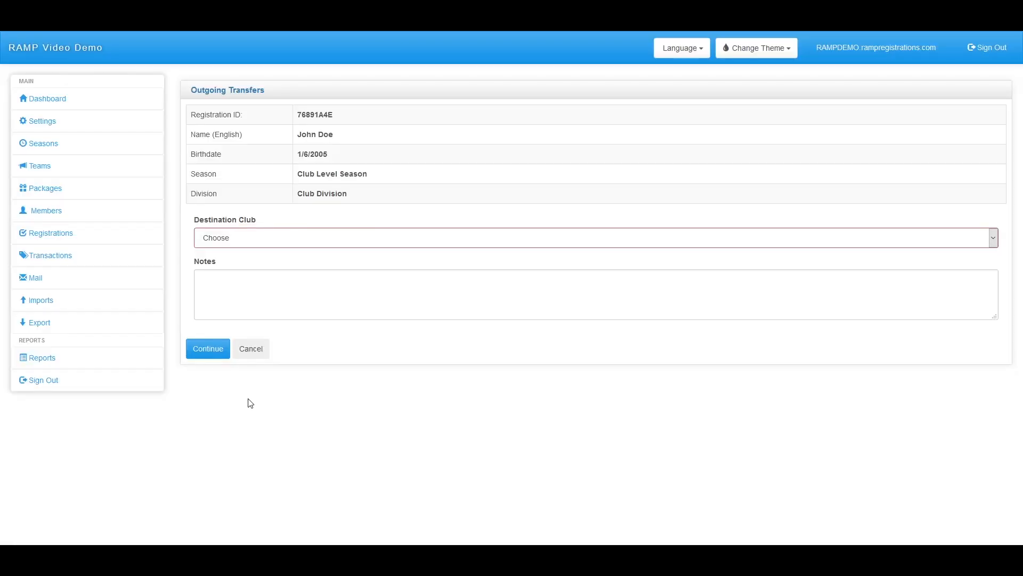
pyautogui.click(250, 239)
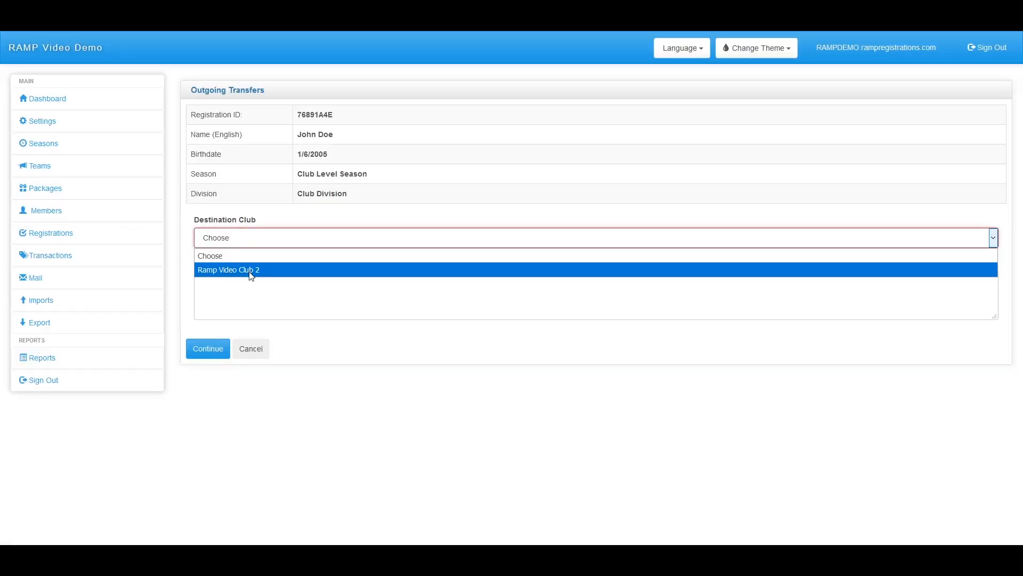
pyautogui.click(260, 351)
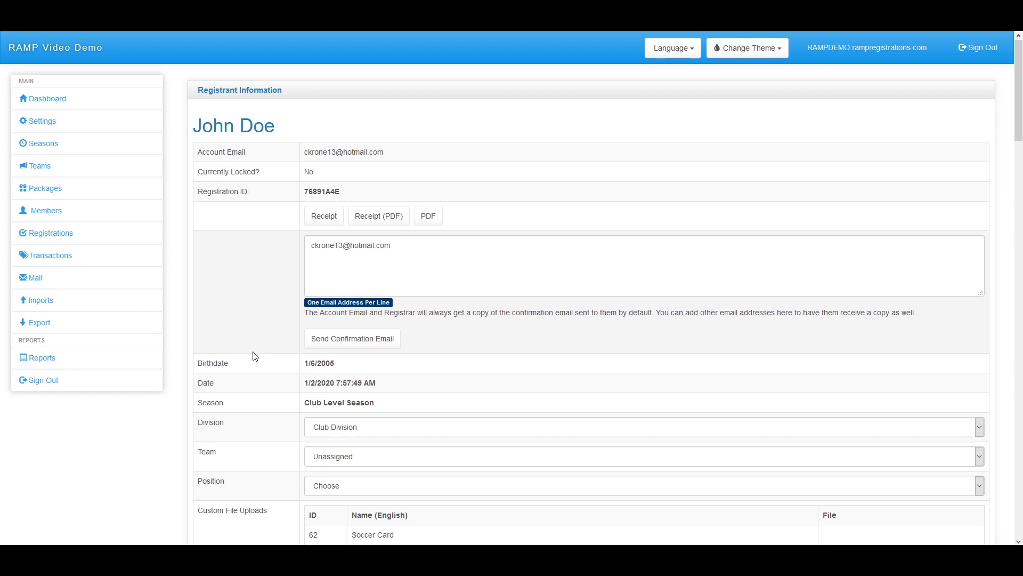
pyautogui.scroll(-4, 255, 356)
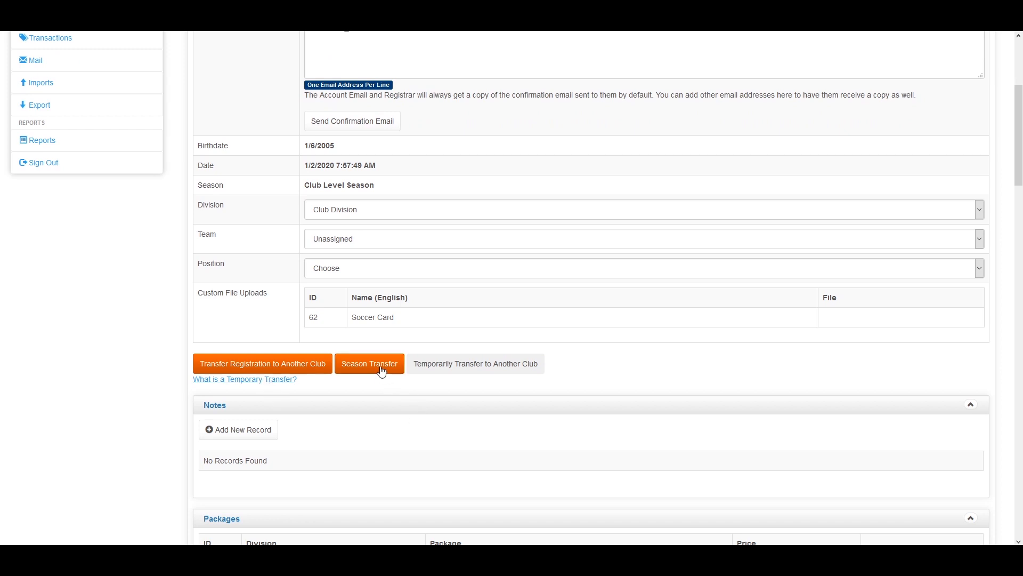
pyautogui.click(382, 372)
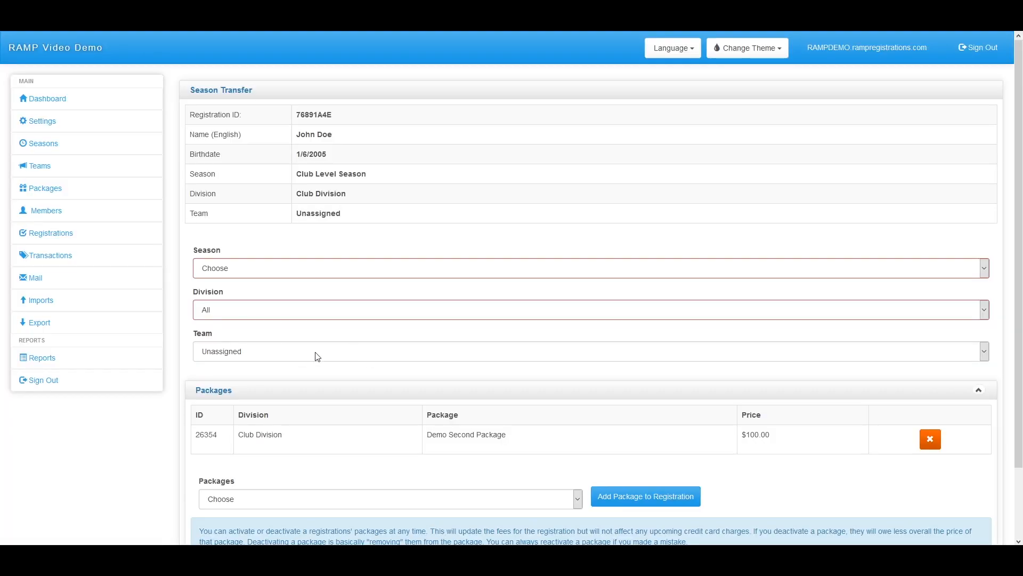
pyautogui.click(288, 269)
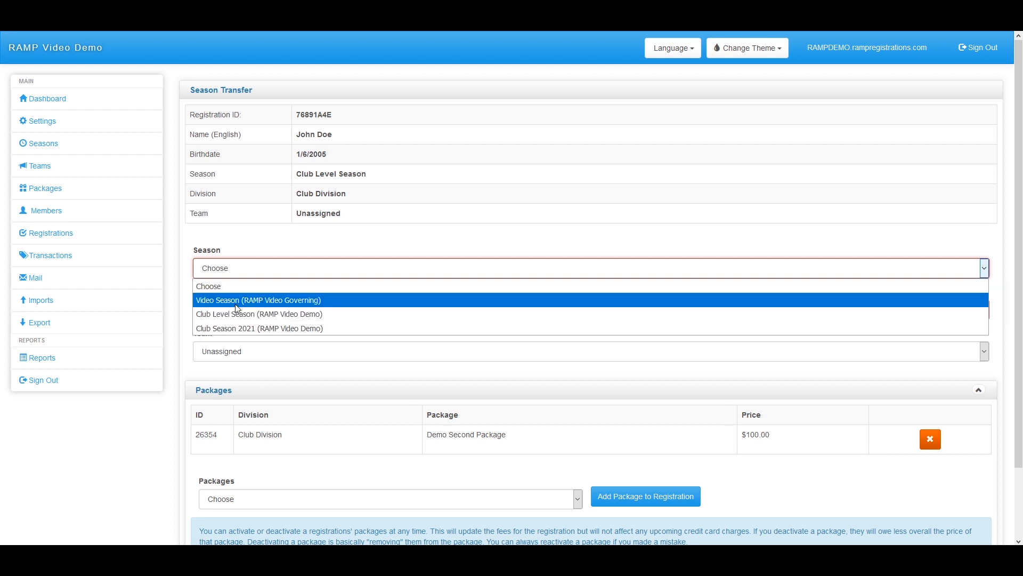
pyautogui.click(271, 248)
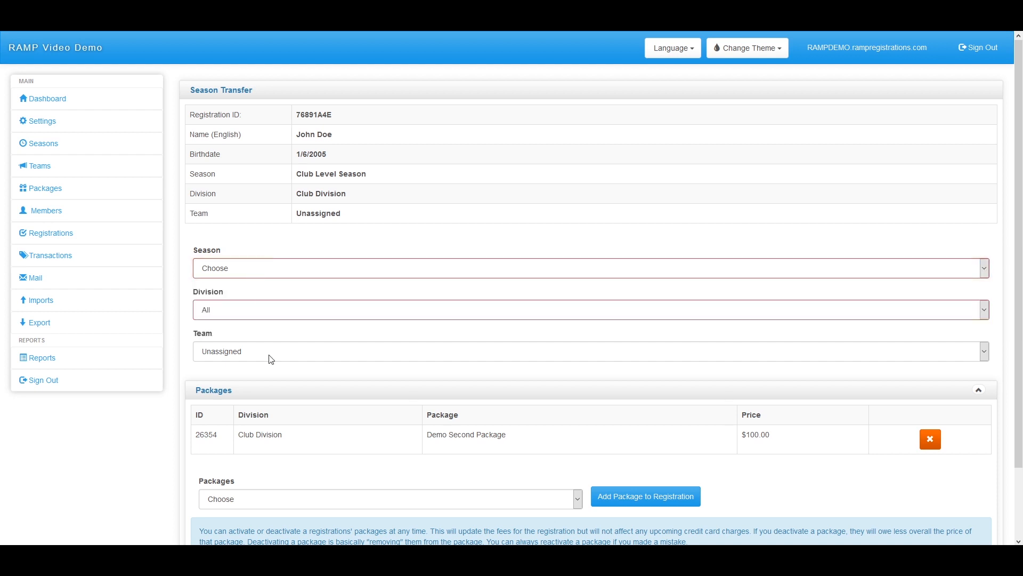
pyautogui.scroll(-2, 267, 410)
pyautogui.scroll(2, 265, 404)
pyautogui.click(16, 21)
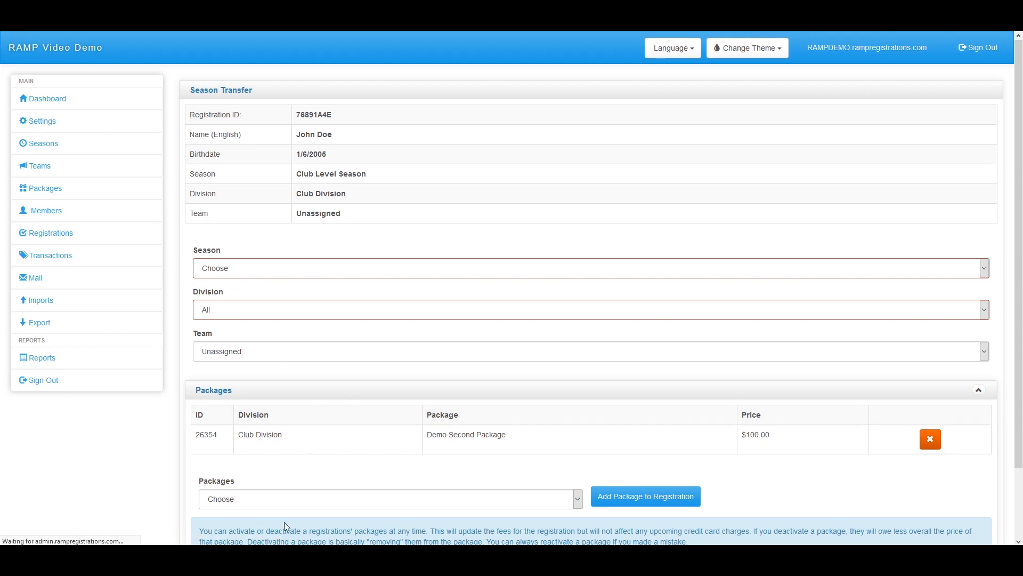
pyautogui.scroll(-2, 436, 289)
pyautogui.scroll(1, 434, 299)
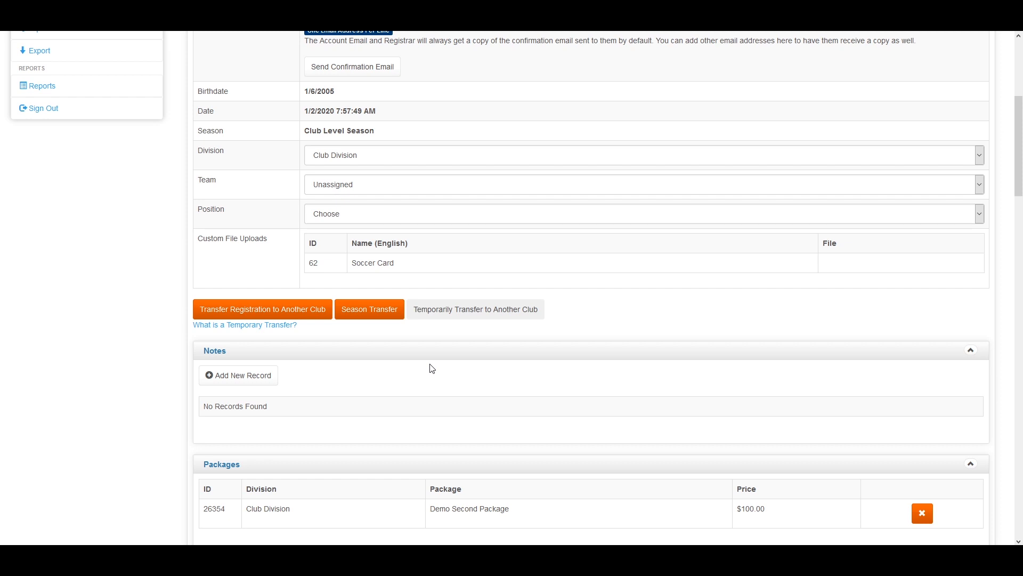
# Expand Registrations and look through the Staff, Executive and Tournament lists
pyautogui.scroll(-7, 424, 365)
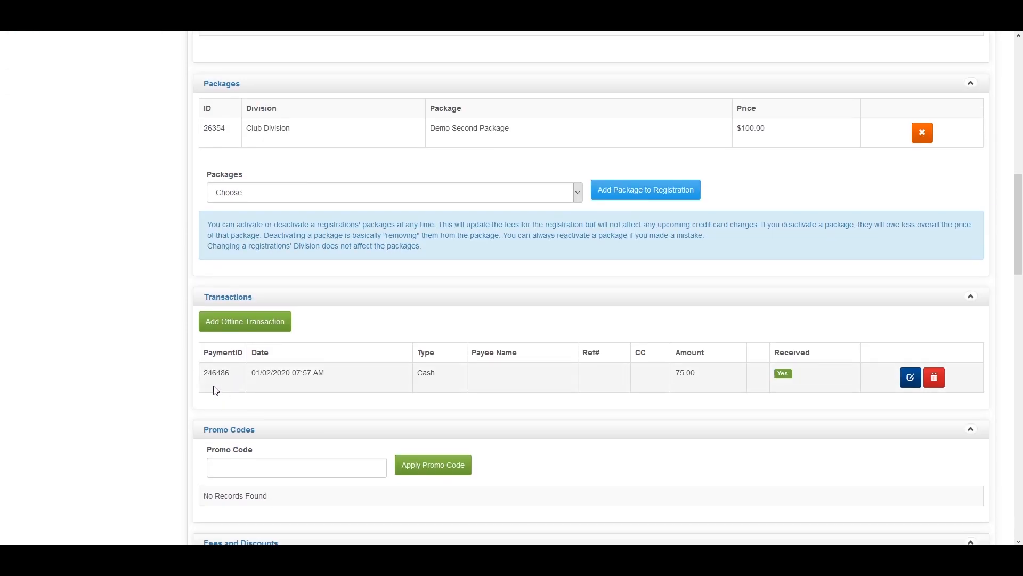
pyautogui.scroll(12, 215, 390)
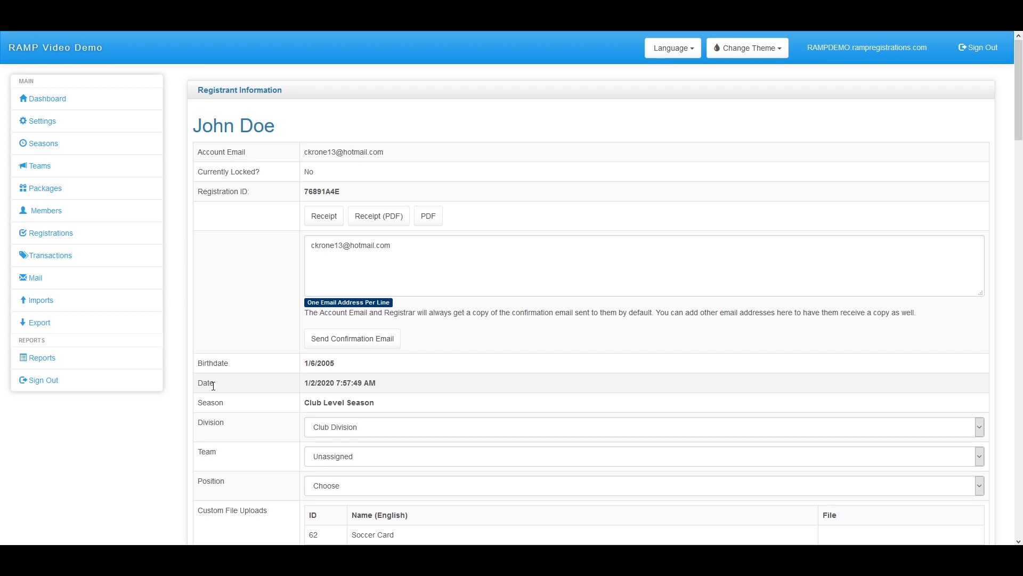
pyautogui.scroll(-4, 213, 385)
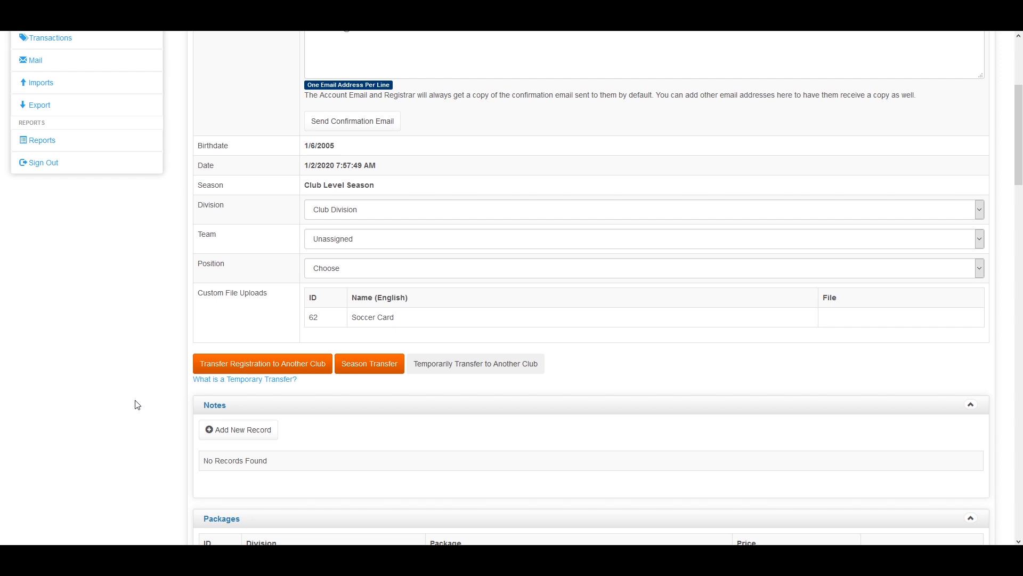
pyautogui.scroll(4, 123, 405)
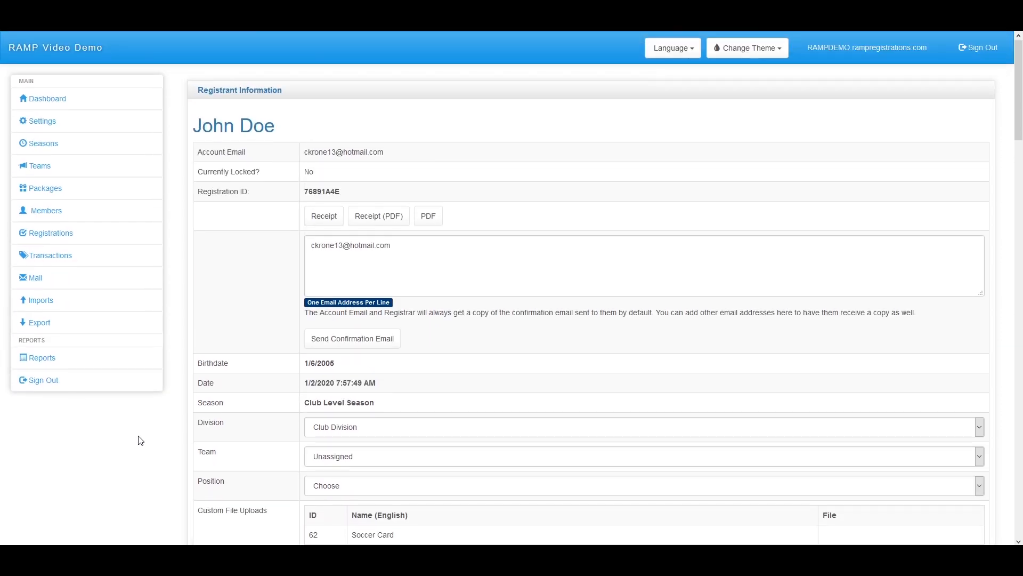
pyautogui.click(94, 239)
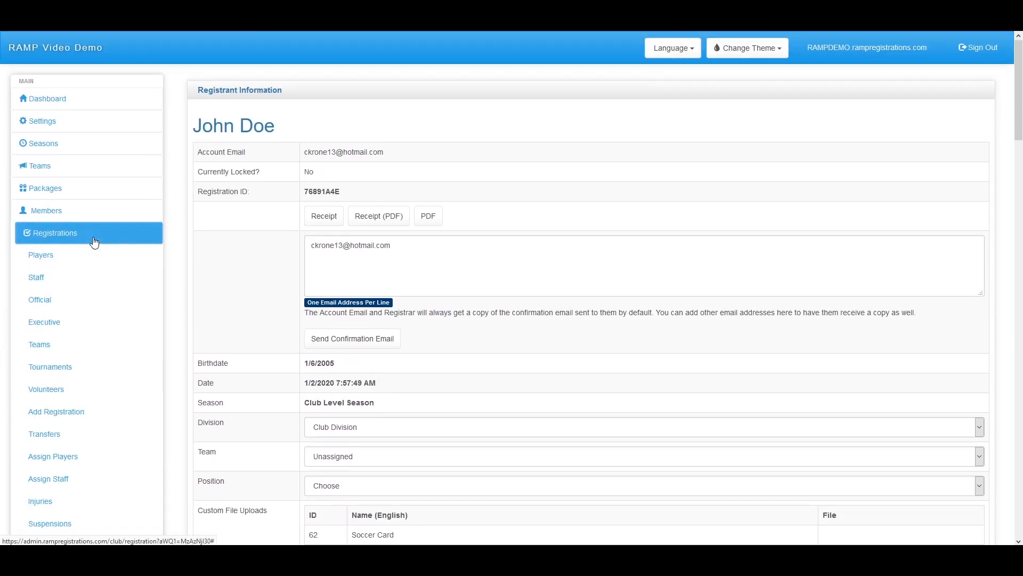
pyautogui.click(103, 282)
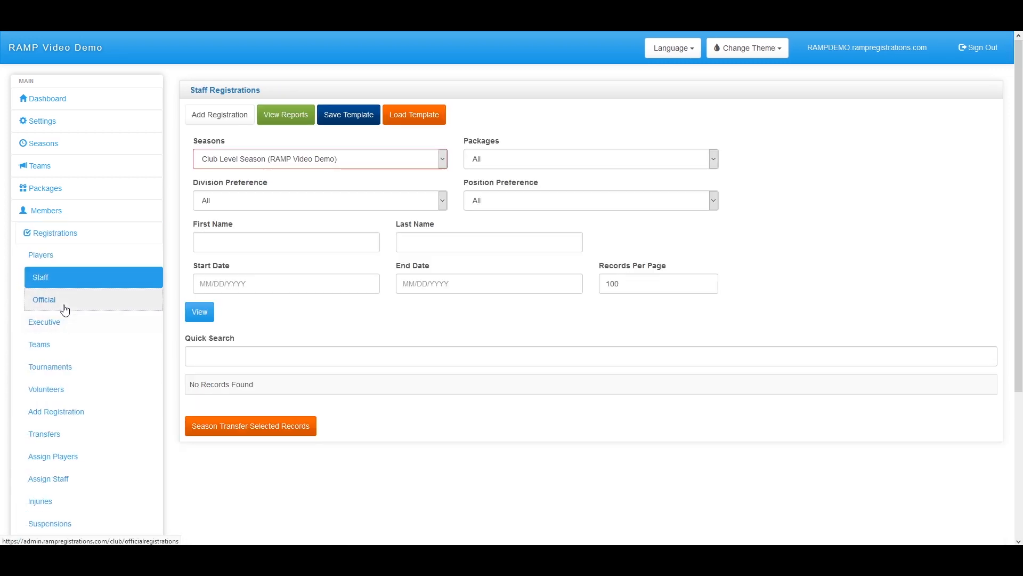
pyautogui.click(60, 326)
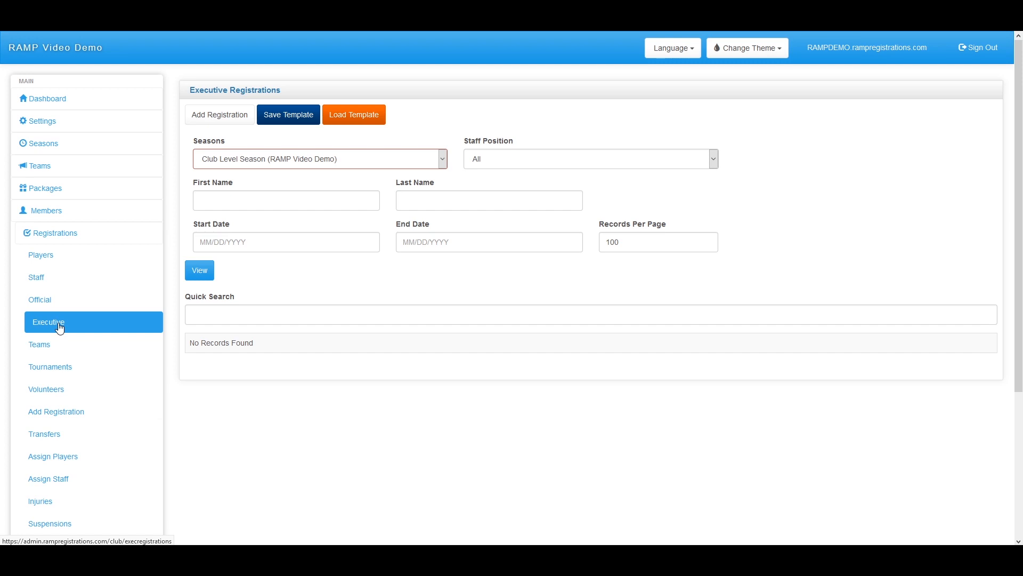
pyautogui.click(65, 367)
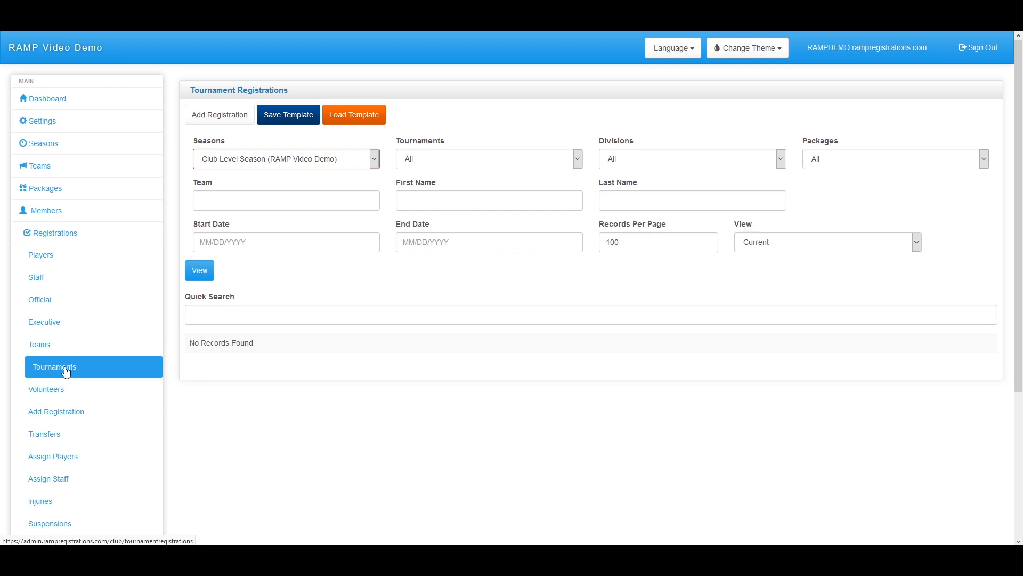
# Open the Volunteers registrations and begin a new blank Club Division registration
pyautogui.click(51, 394)
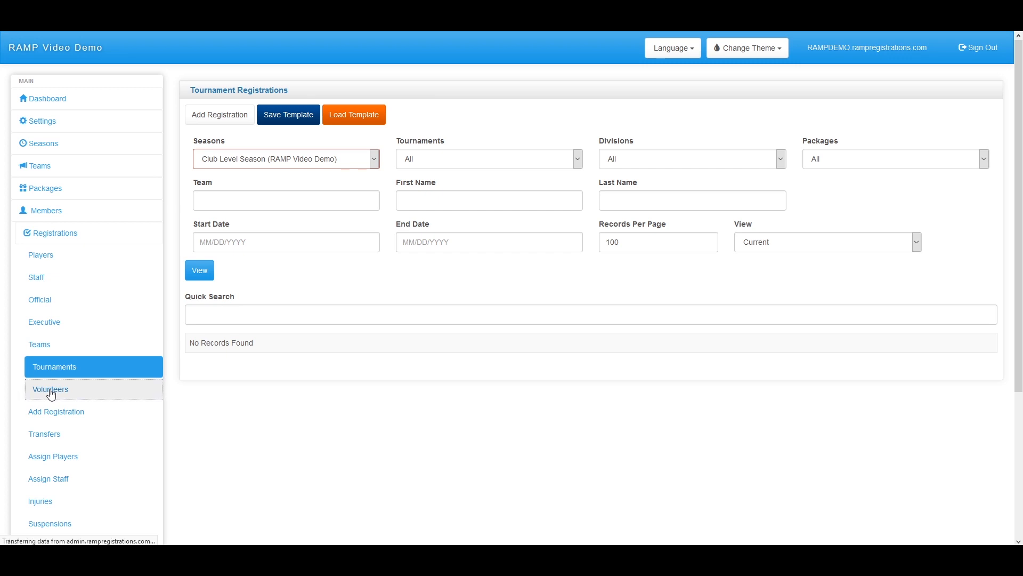
pyautogui.scroll(-1, 51, 394)
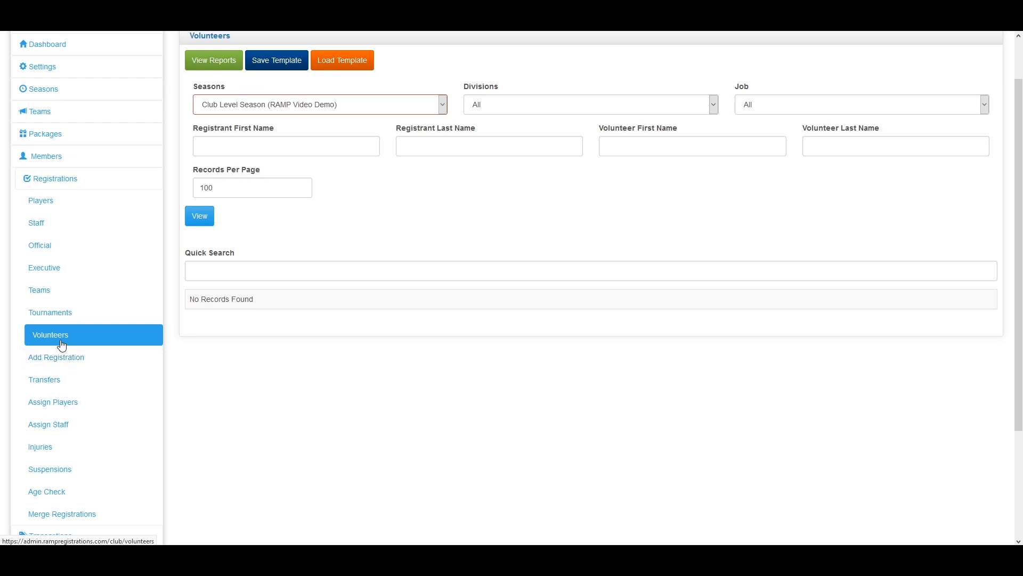
pyautogui.click(82, 363)
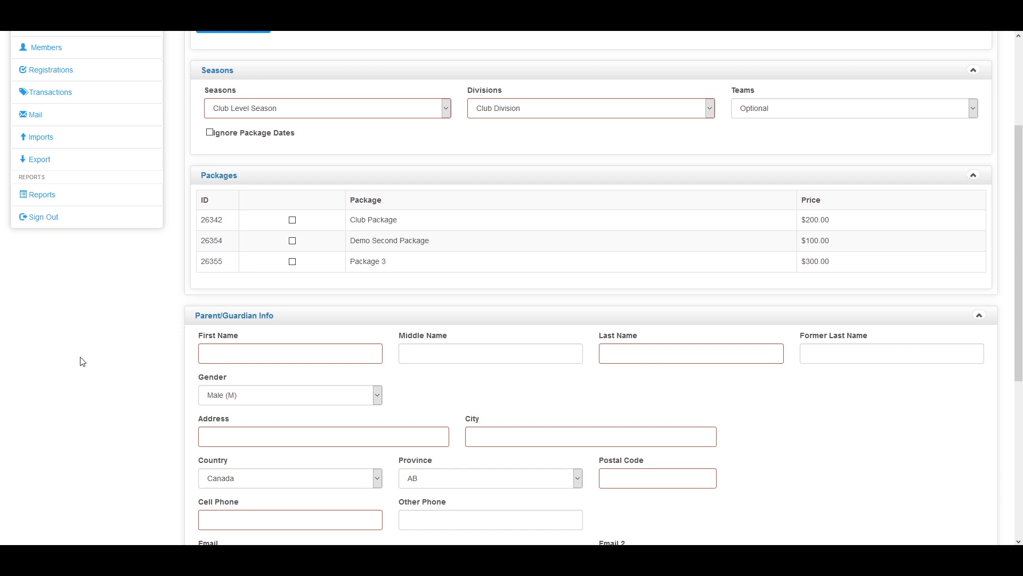
# Tick Ignore Package Dates for the Club Level Season and scroll through the registration form
pyautogui.scroll(3, 160, 363)
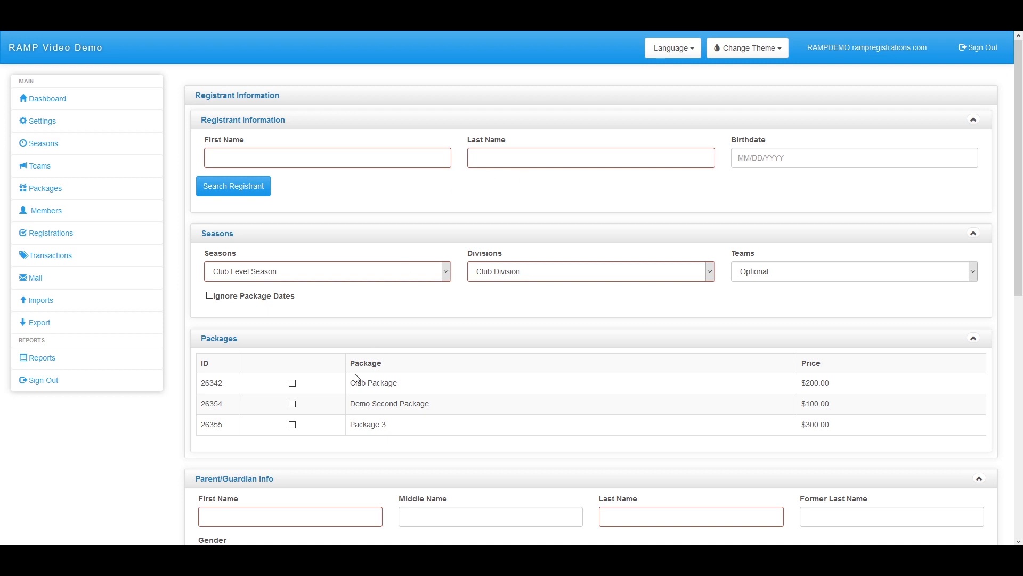
pyautogui.scroll(-1, 335, 298)
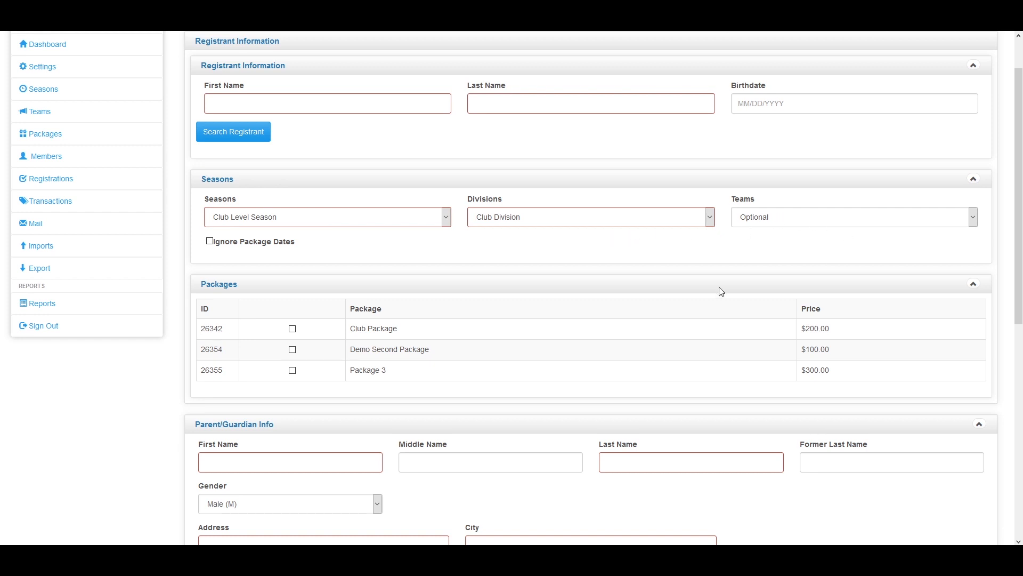
pyautogui.scroll(-1, 201, 160)
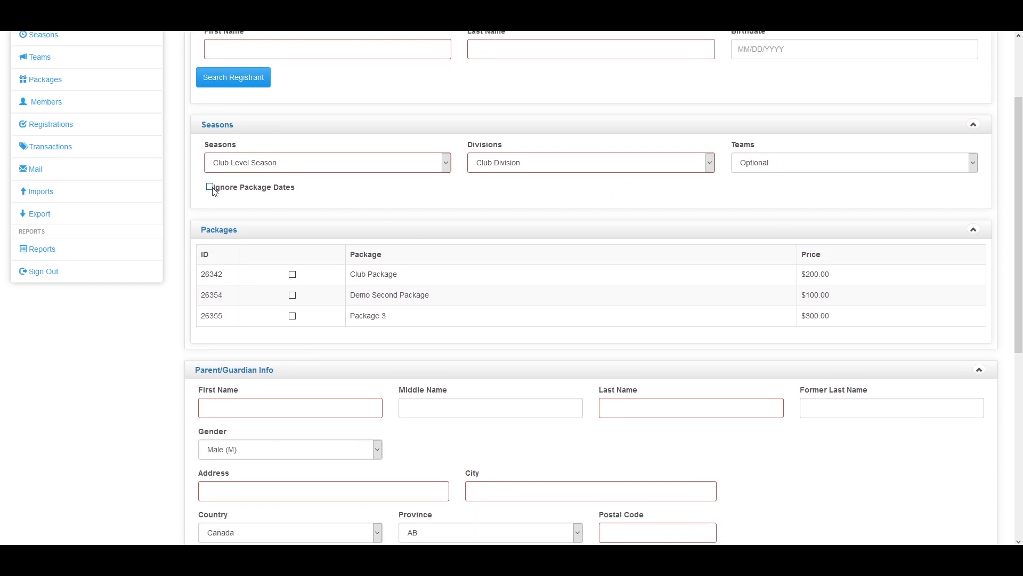
pyautogui.click(210, 187)
pyautogui.scroll(-1, 320, 222)
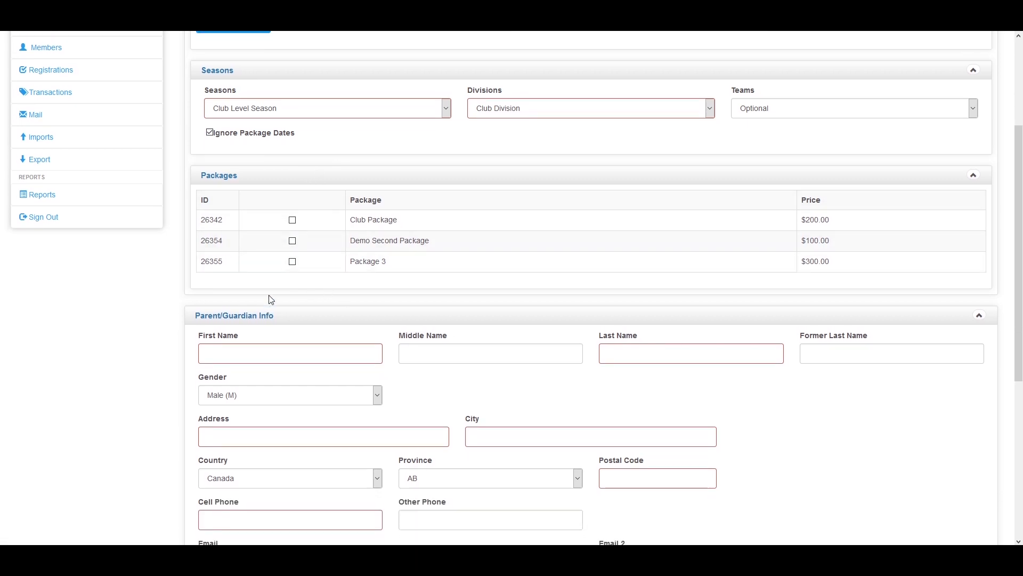
pyautogui.scroll(-2, 267, 304)
pyautogui.scroll(-3, 235, 323)
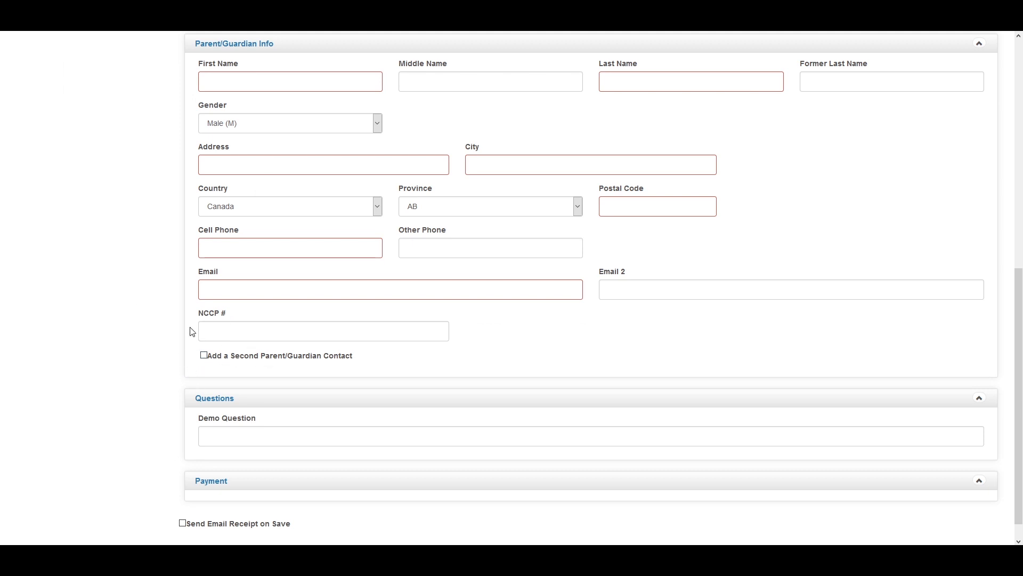
pyautogui.scroll(-1, 180, 284)
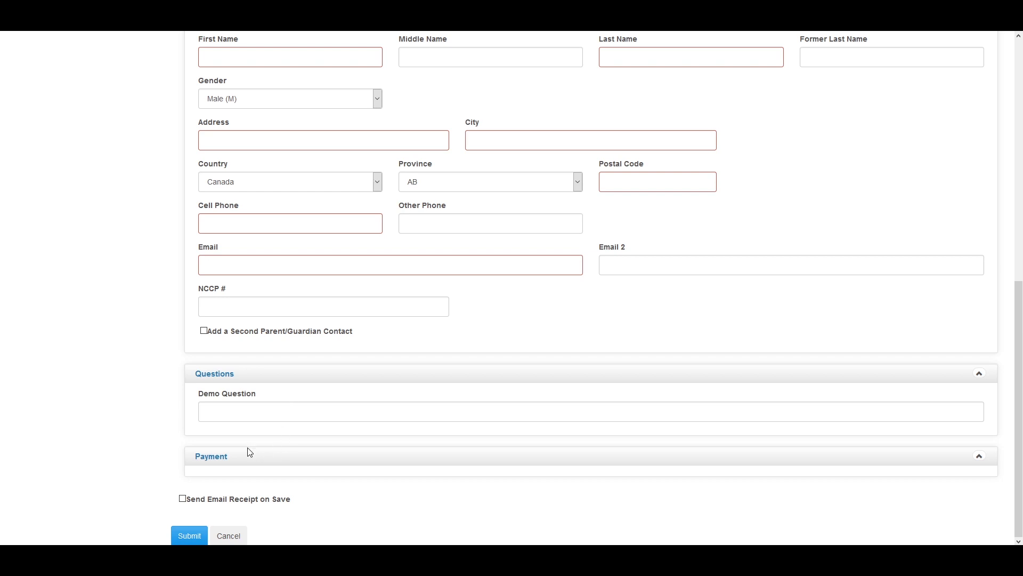
pyautogui.scroll(4, 277, 440)
pyautogui.scroll(4, 278, 439)
# Tick the $100.00 Demo Second Package and choose Cheque as the payment type
pyautogui.click(292, 378)
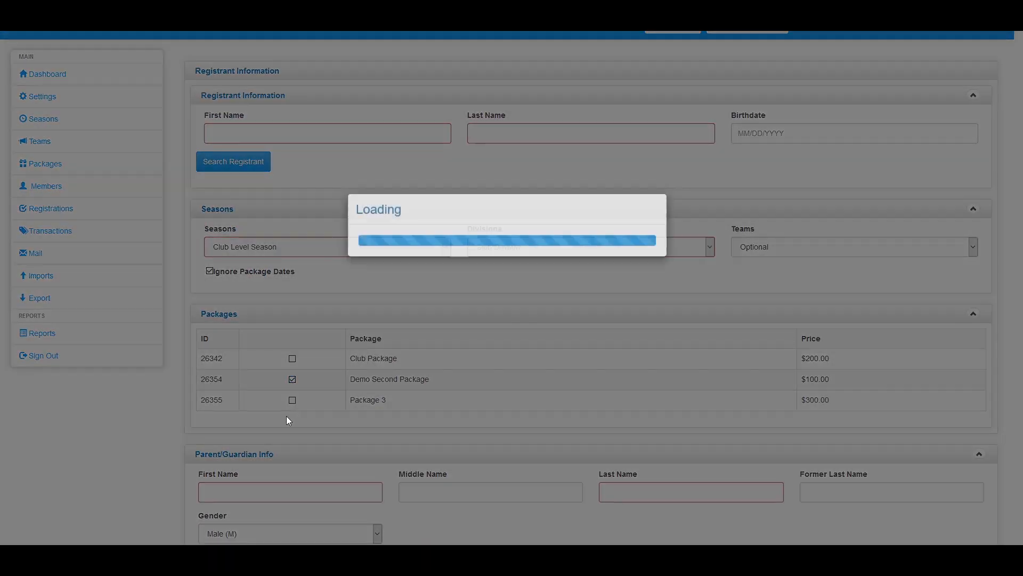
pyautogui.scroll(-11, 280, 408)
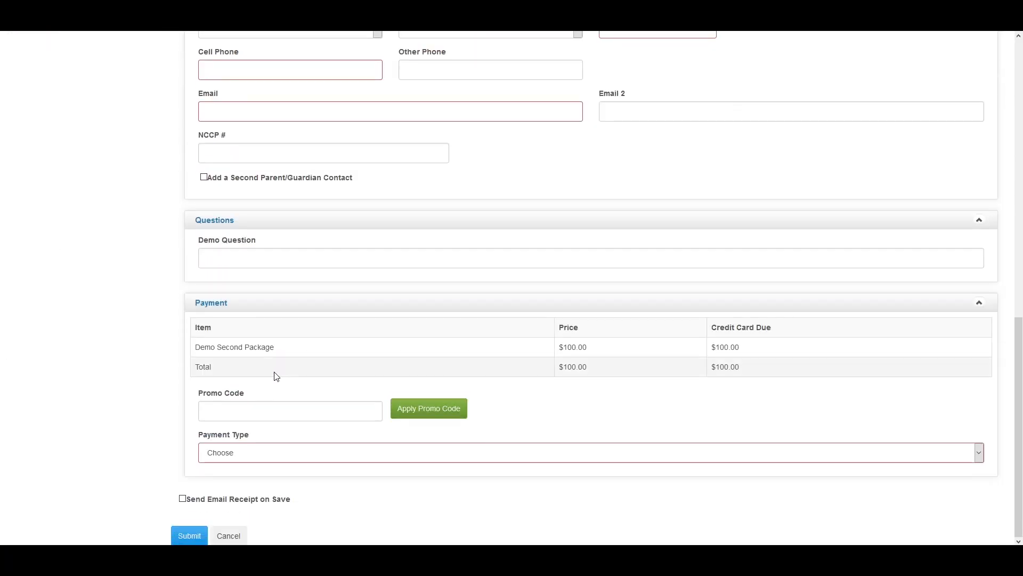
pyautogui.click(255, 454)
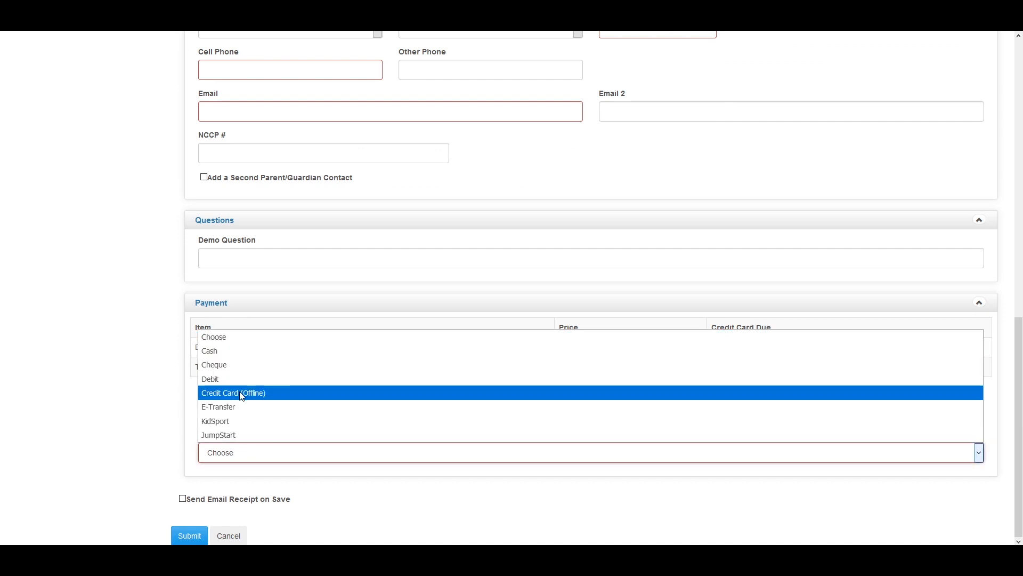
pyautogui.click(244, 366)
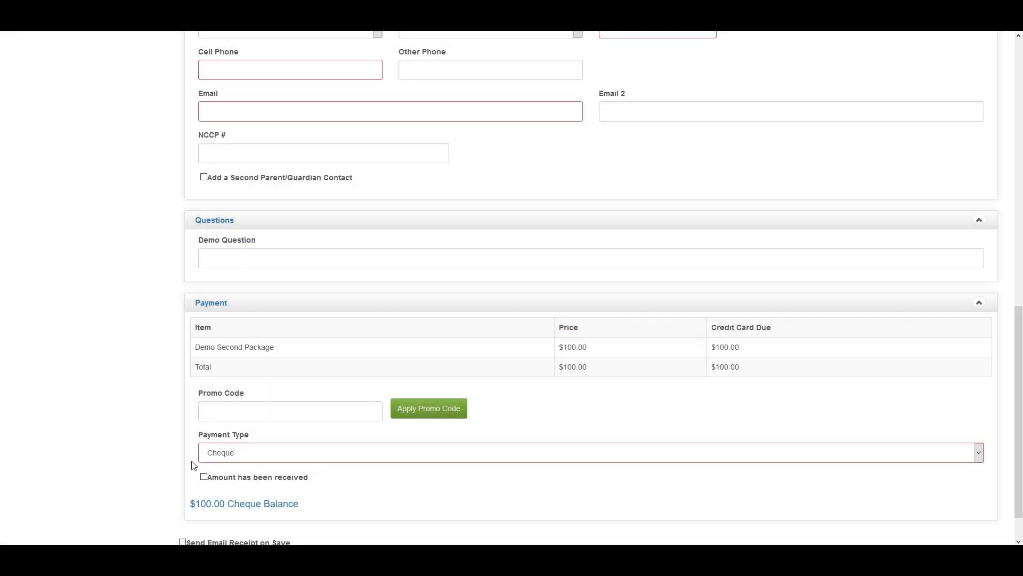
pyautogui.scroll(-1, 239, 442)
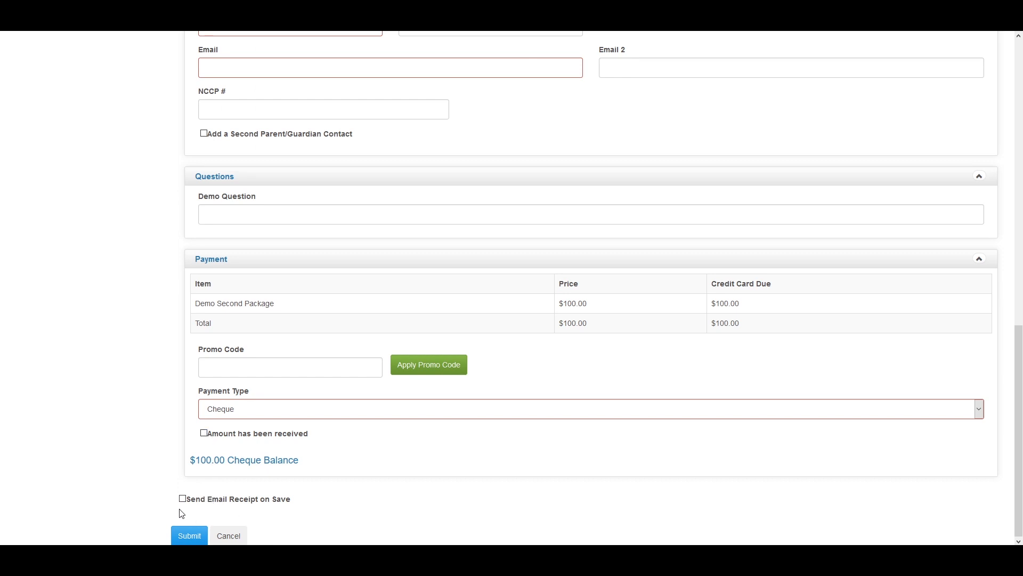
pyautogui.scroll(1, 197, 507)
pyautogui.scroll(8, 199, 511)
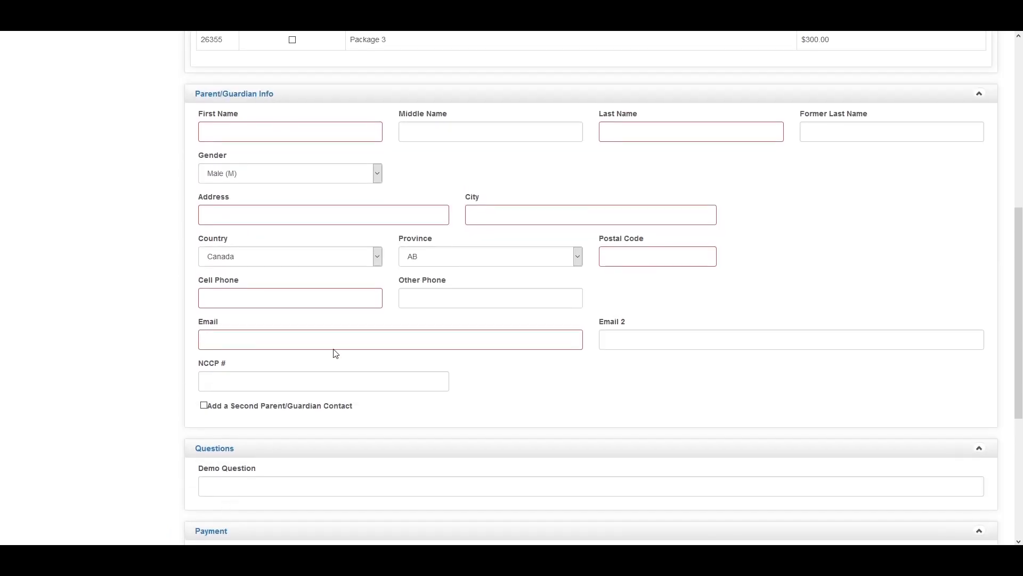
pyautogui.scroll(4, 439, 414)
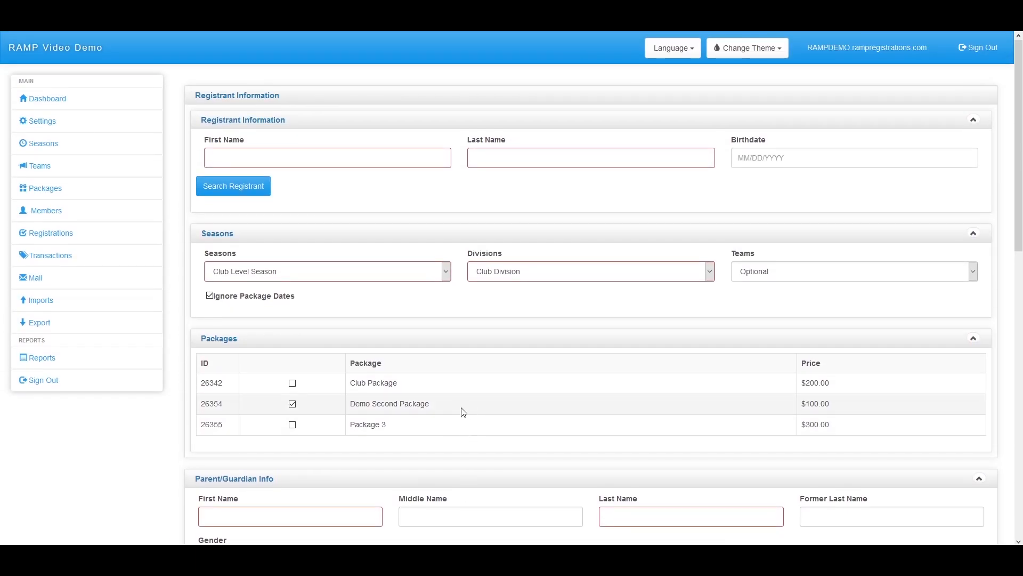
pyautogui.scroll(-12, 308, 388)
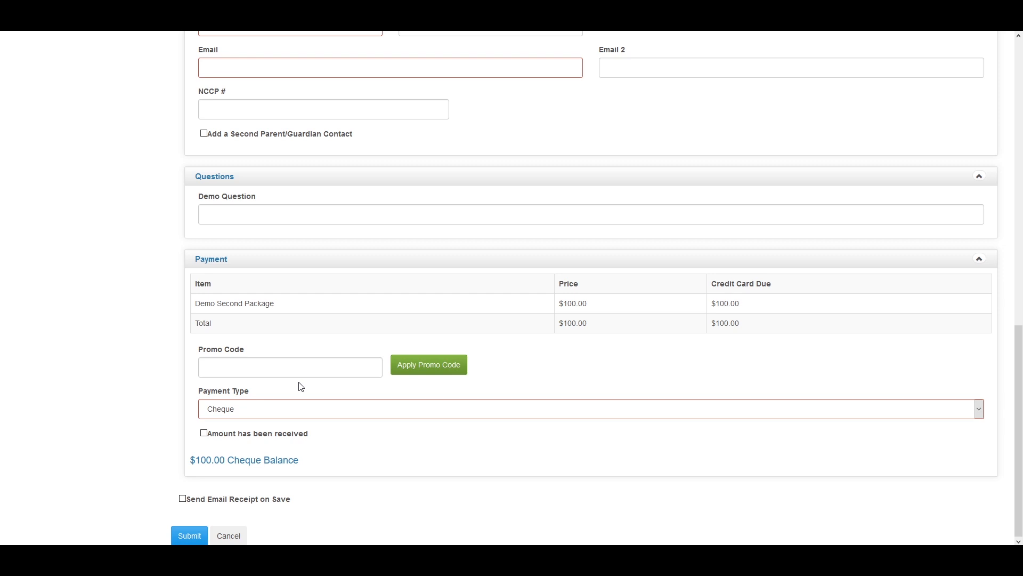
pyautogui.scroll(10, 104, 463)
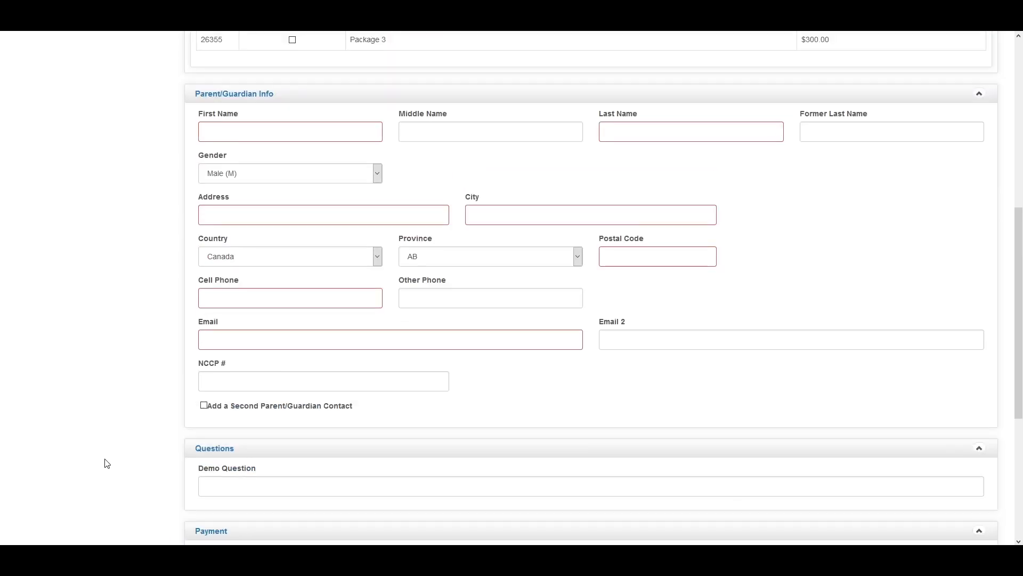
pyautogui.scroll(2, 106, 461)
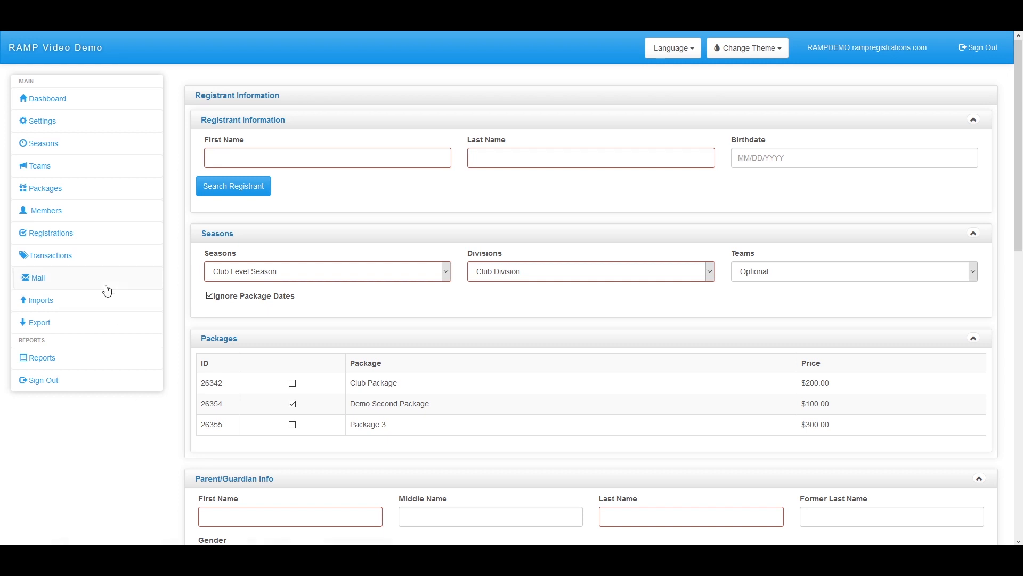
# Go from Registrations to Transfers and on to Merge Registrations for Club Level Season players
pyautogui.click(44, 235)
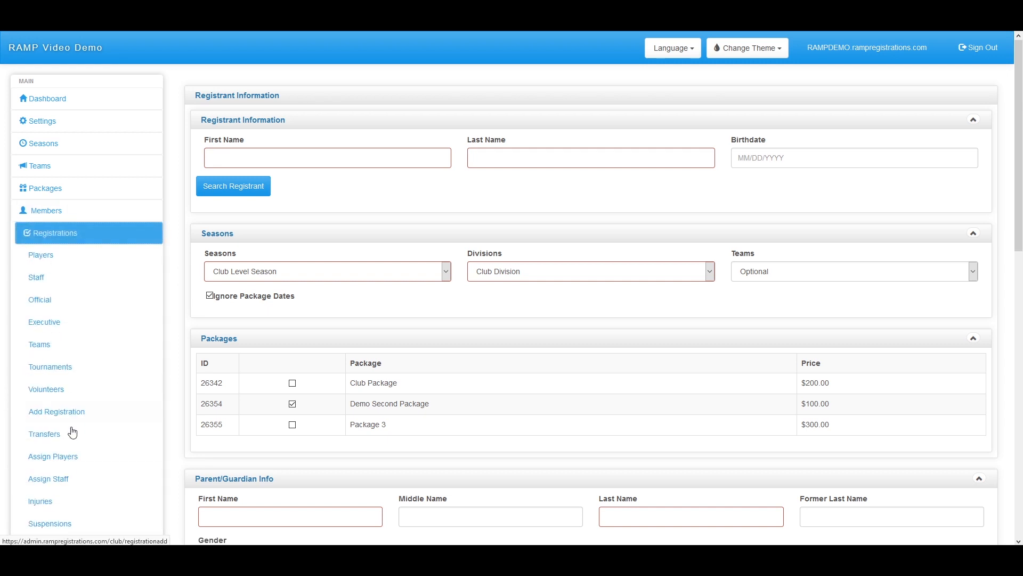
pyautogui.scroll(-1, 74, 406)
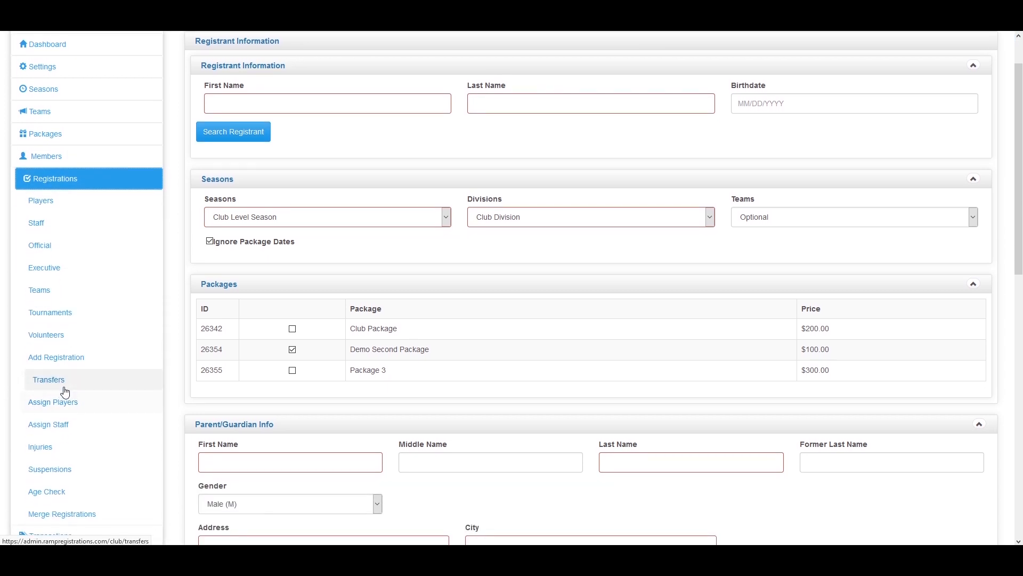
pyautogui.click(73, 392)
pyautogui.scroll(-1, 86, 398)
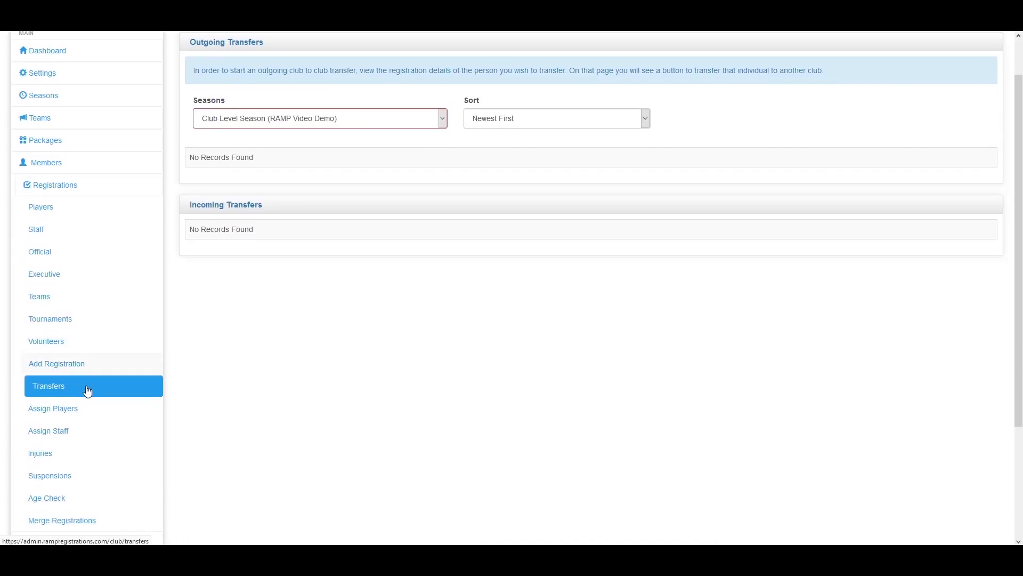
pyautogui.scroll(-1, 213, 405)
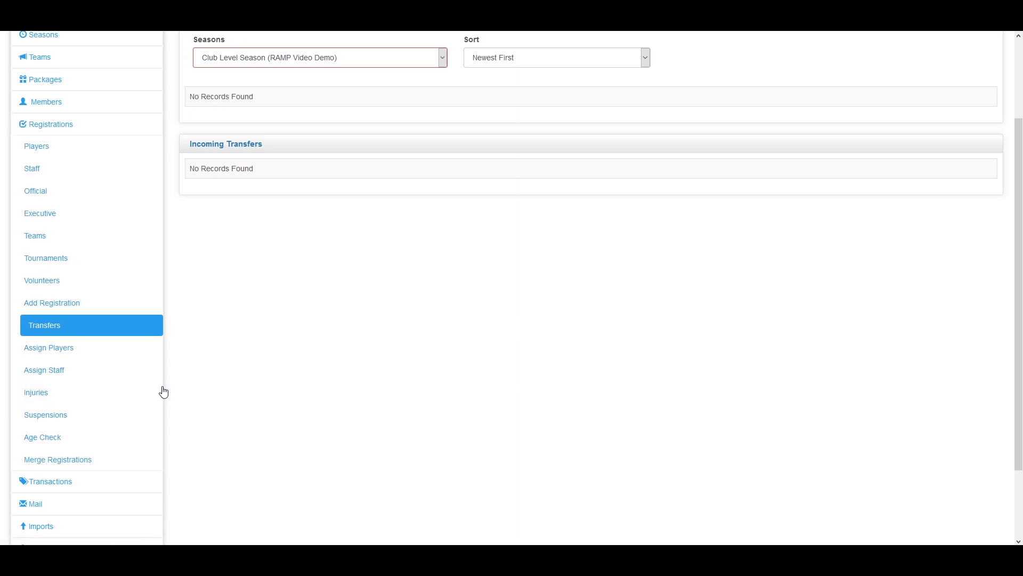
pyautogui.click(97, 468)
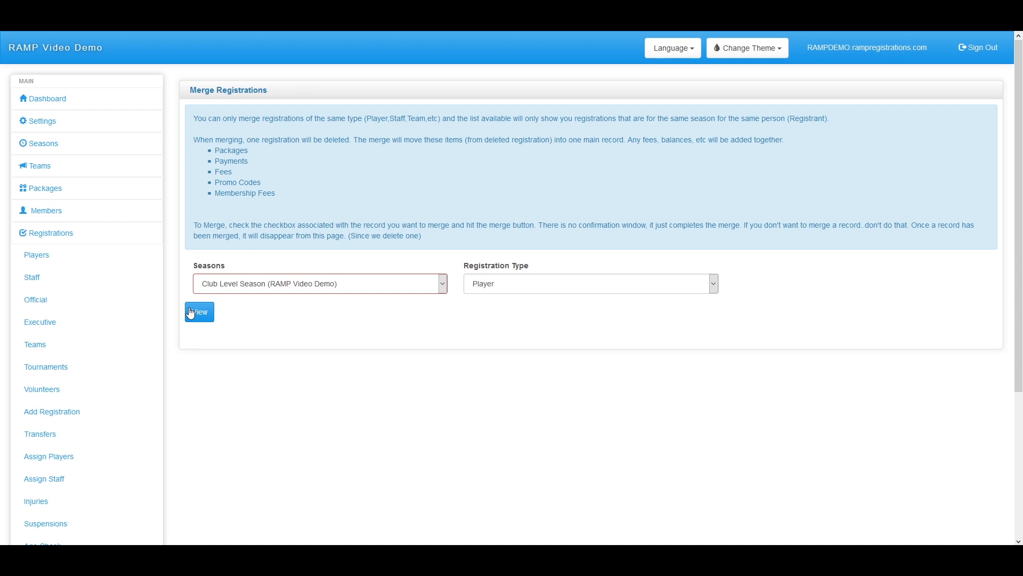
# List Club Level Season player registrations, mark the duplicate, and merge it into the kept record
pyautogui.click(192, 313)
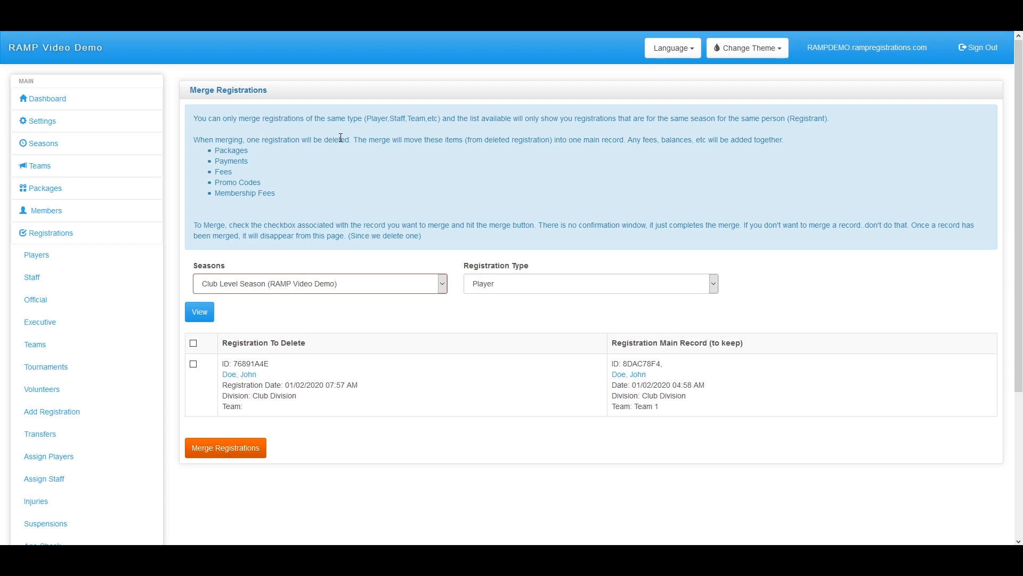
pyautogui.click(193, 365)
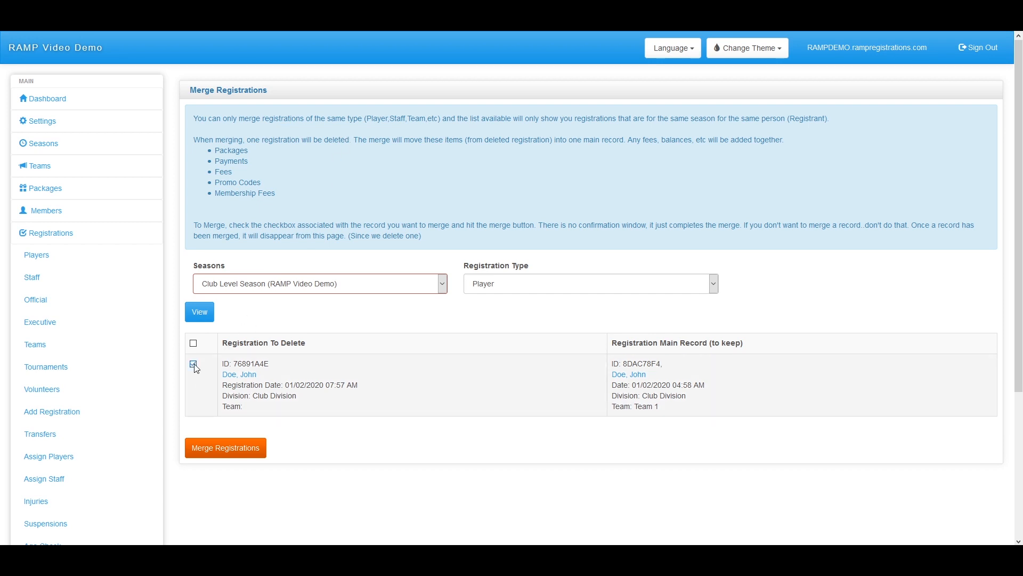
pyautogui.click(238, 456)
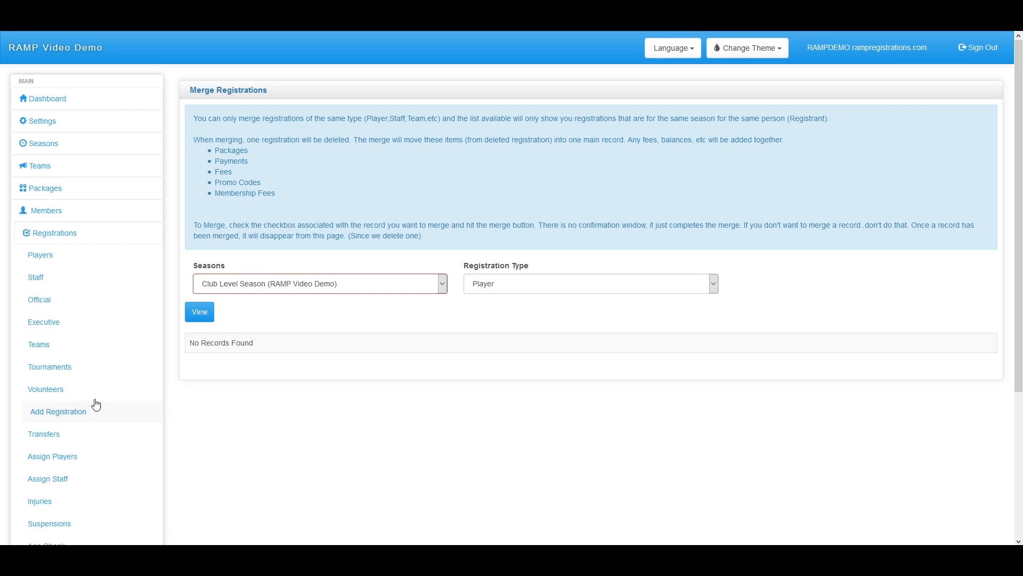
# Open the player's registration from the Players list and choose Transfer Registration to Another Club
pyautogui.click(67, 442)
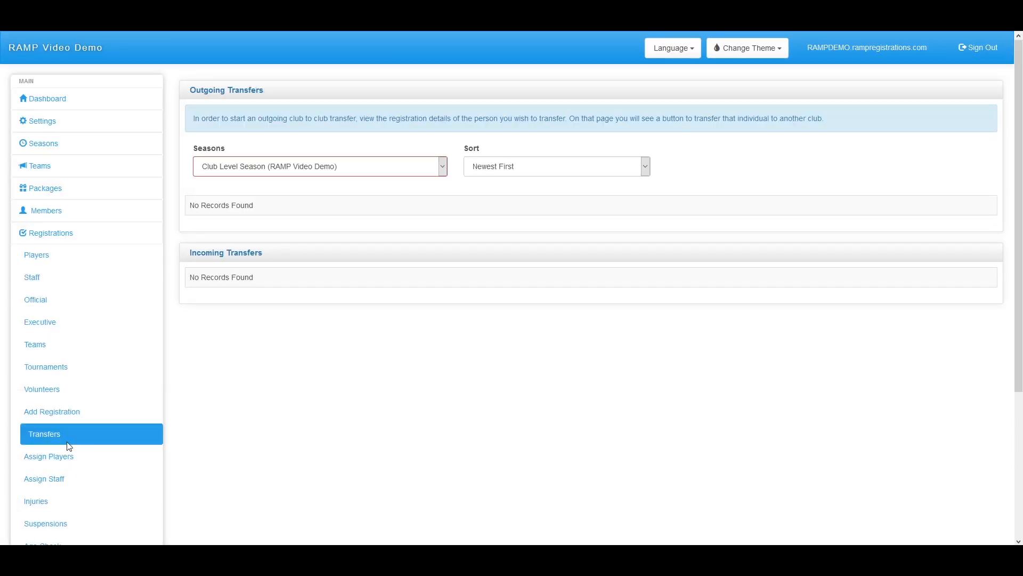
pyautogui.click(62, 257)
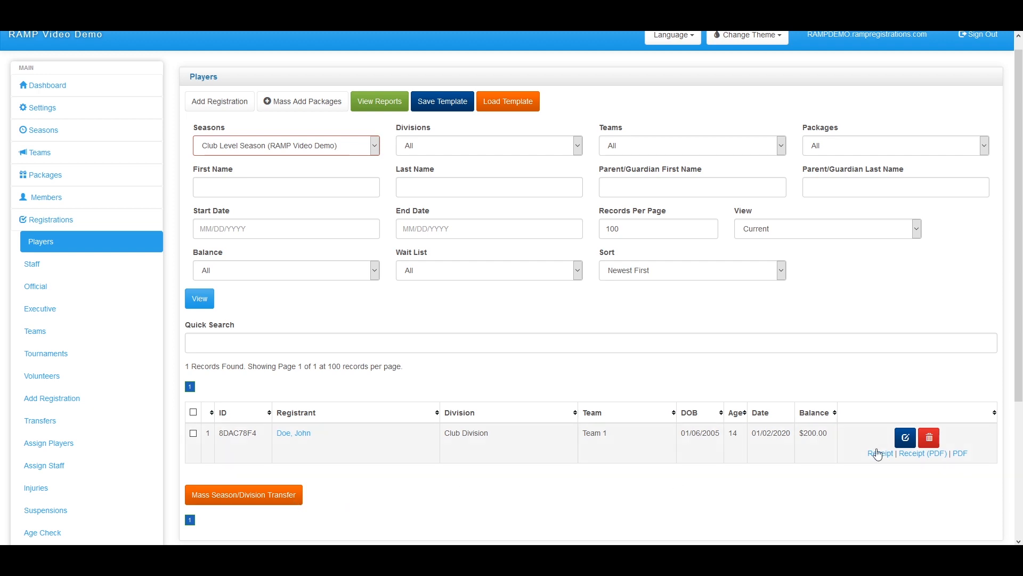
pyautogui.click(904, 440)
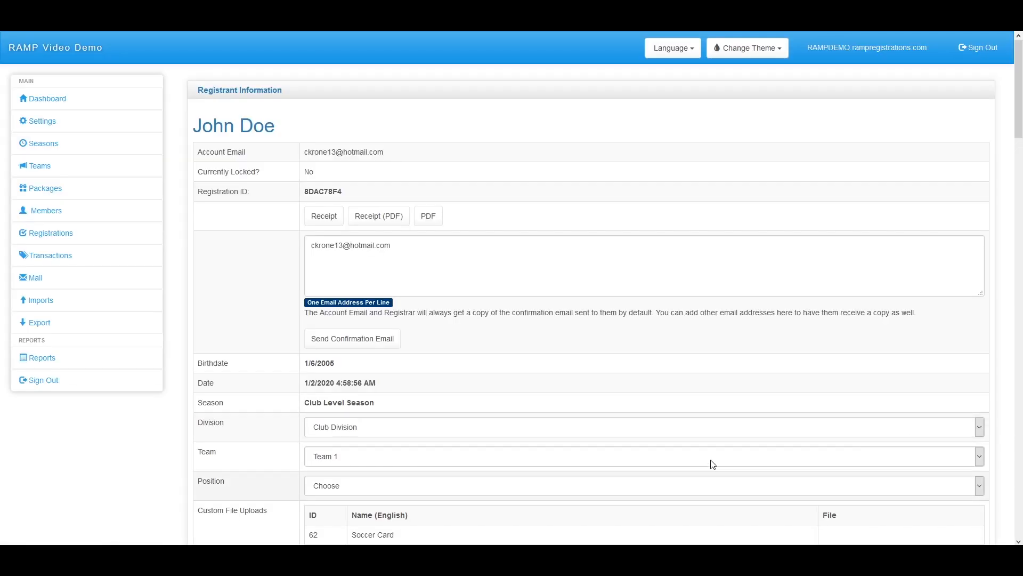
pyautogui.scroll(-9, 710, 461)
pyautogui.scroll(-9, 356, 340)
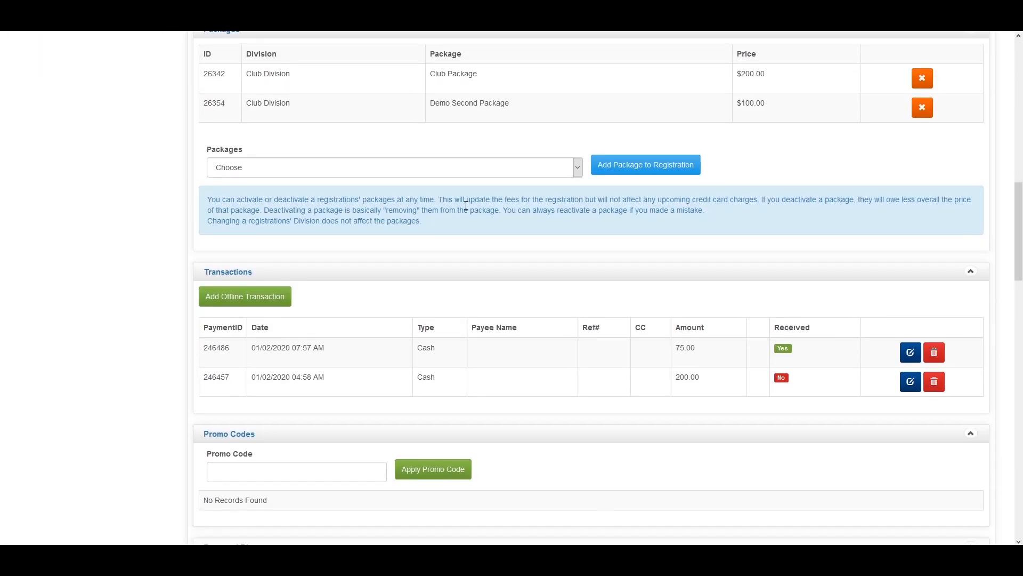
pyautogui.scroll(2, 468, 337)
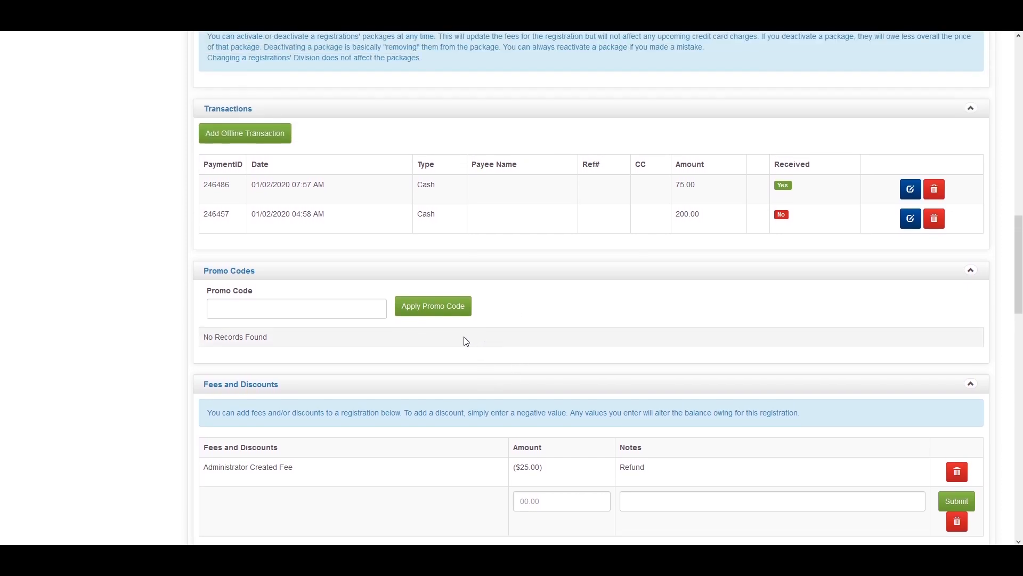
pyautogui.scroll(-7, 434, 361)
pyautogui.scroll(6, 428, 365)
pyautogui.scroll(13, 427, 365)
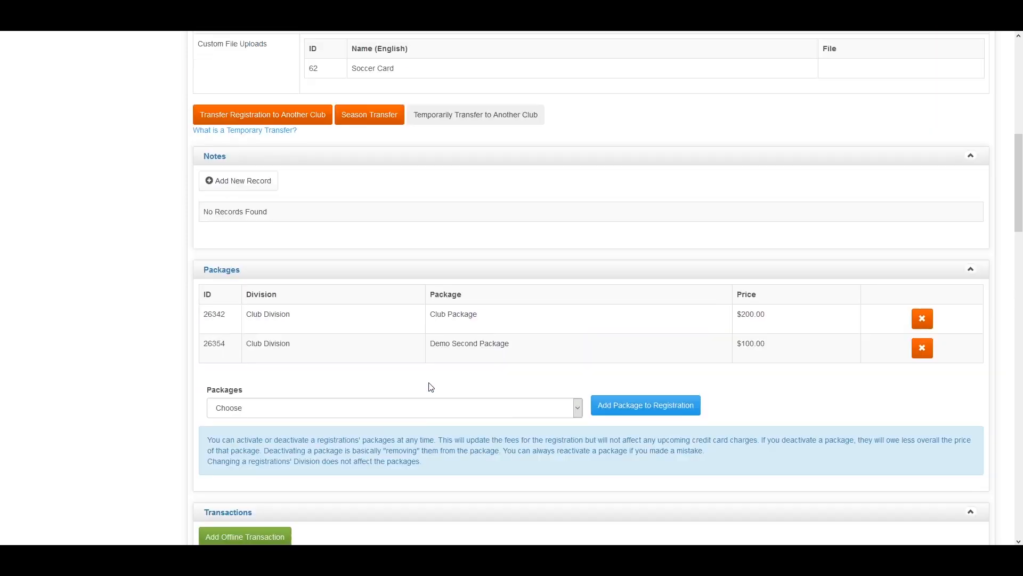
pyautogui.click(279, 370)
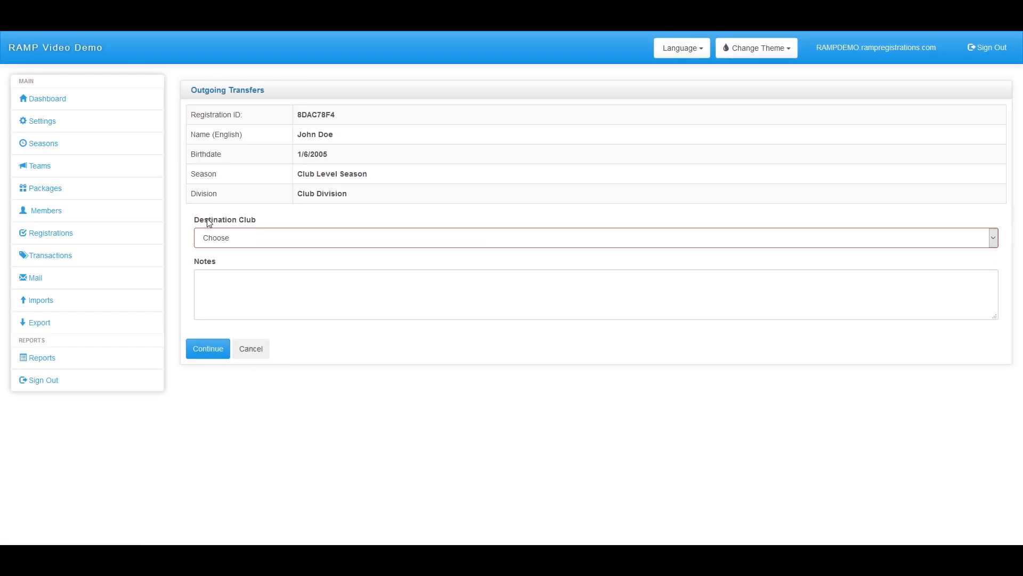
# Pick Ramp Video Club 2 as the destination club, review, and submit the transfer
pyautogui.click(240, 238)
pyautogui.click(239, 270)
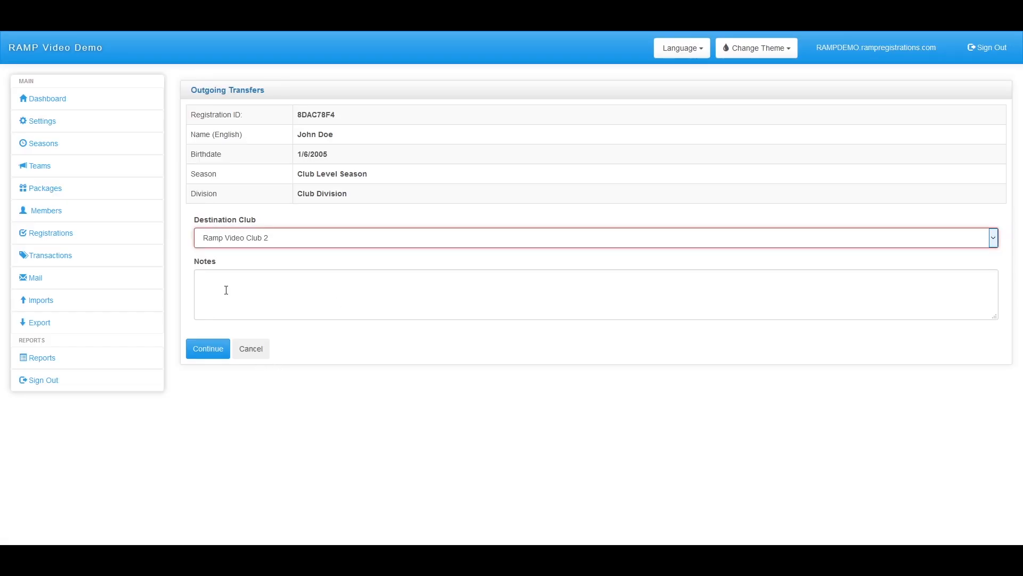
pyautogui.click(216, 350)
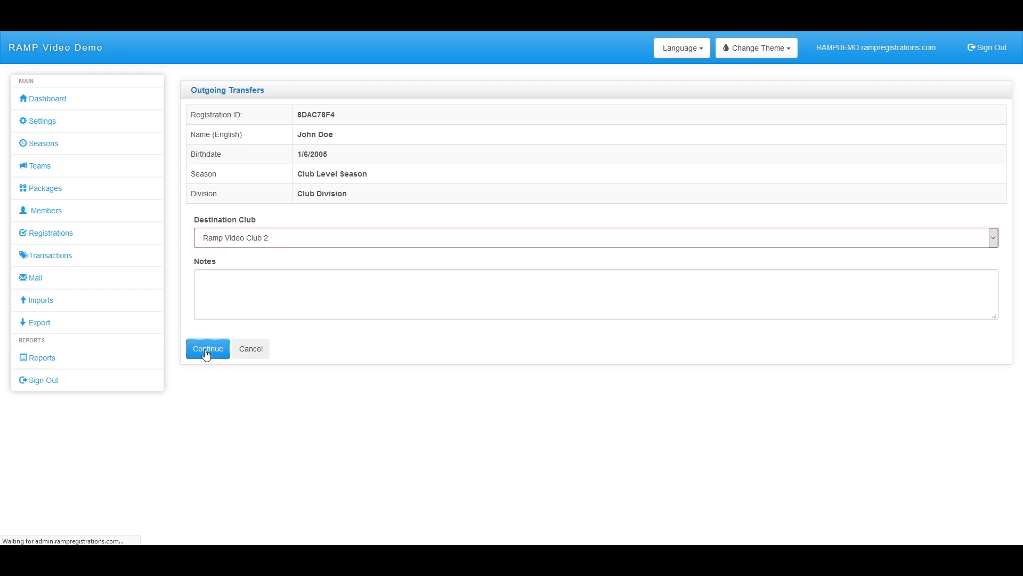
pyautogui.click(204, 276)
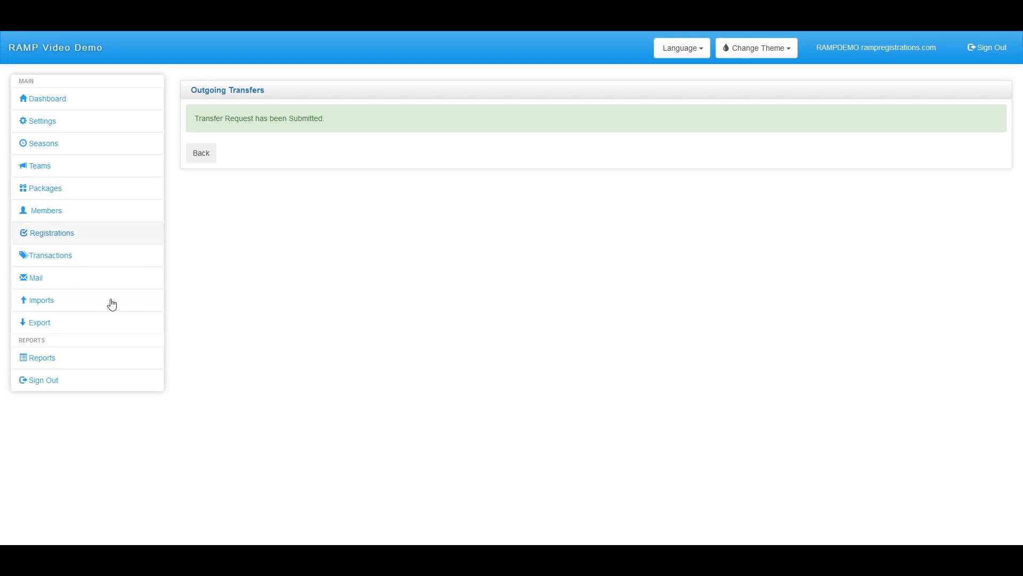
# Check the Transfers page for the outgoing transfer in the current season
pyautogui.click(69, 233)
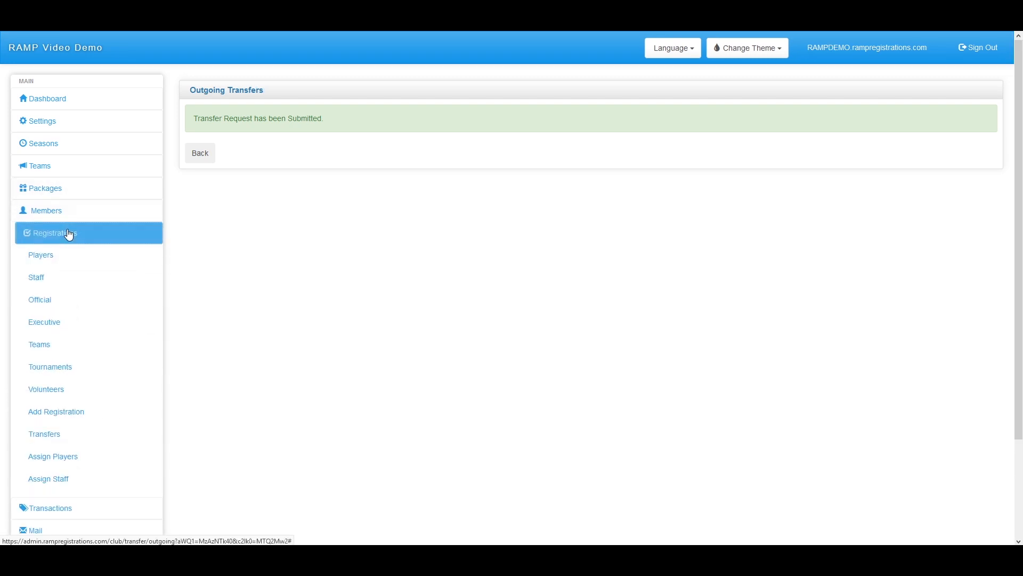
pyautogui.click(58, 441)
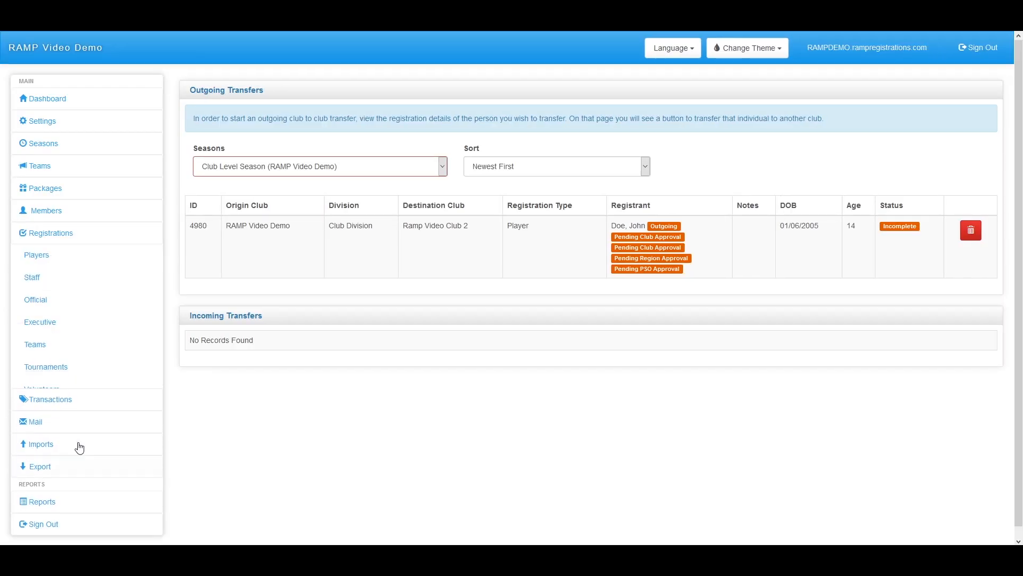
pyautogui.scroll(-1, 277, 475)
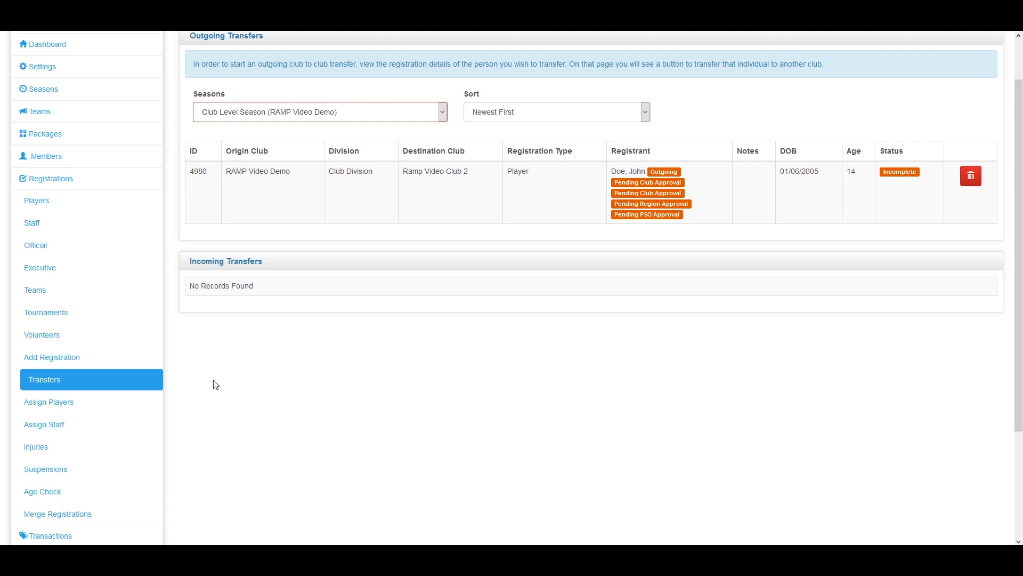
pyautogui.click(296, 120)
pyautogui.click(297, 89)
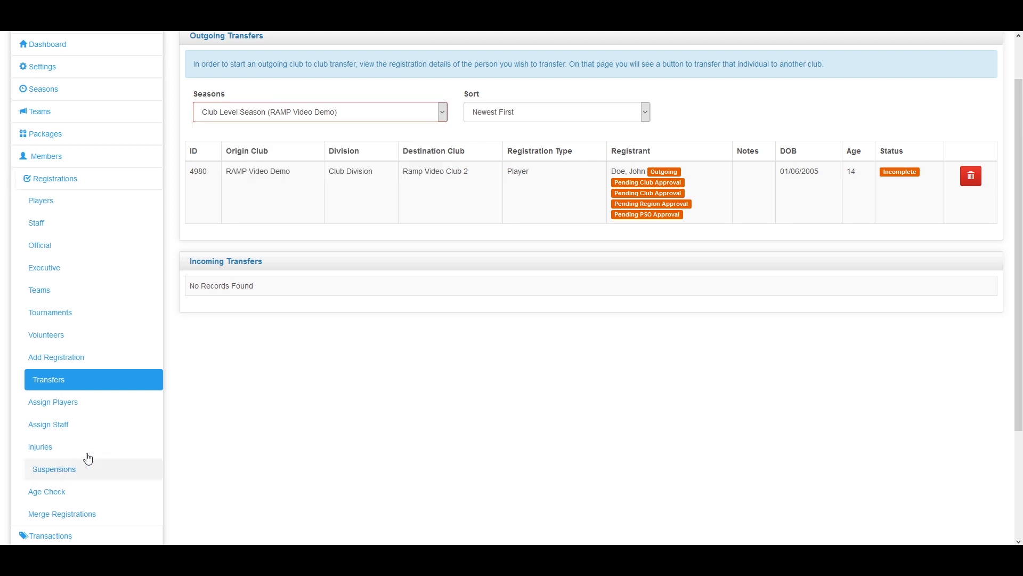
pyautogui.scroll(-3, 210, 373)
pyautogui.scroll(2, 211, 375)
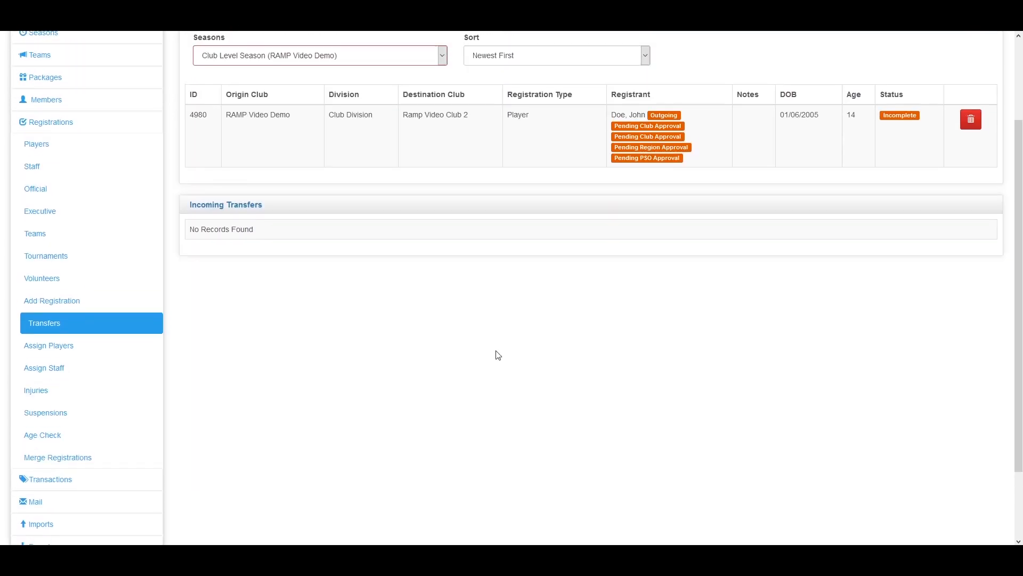
pyautogui.scroll(-2, 628, 281)
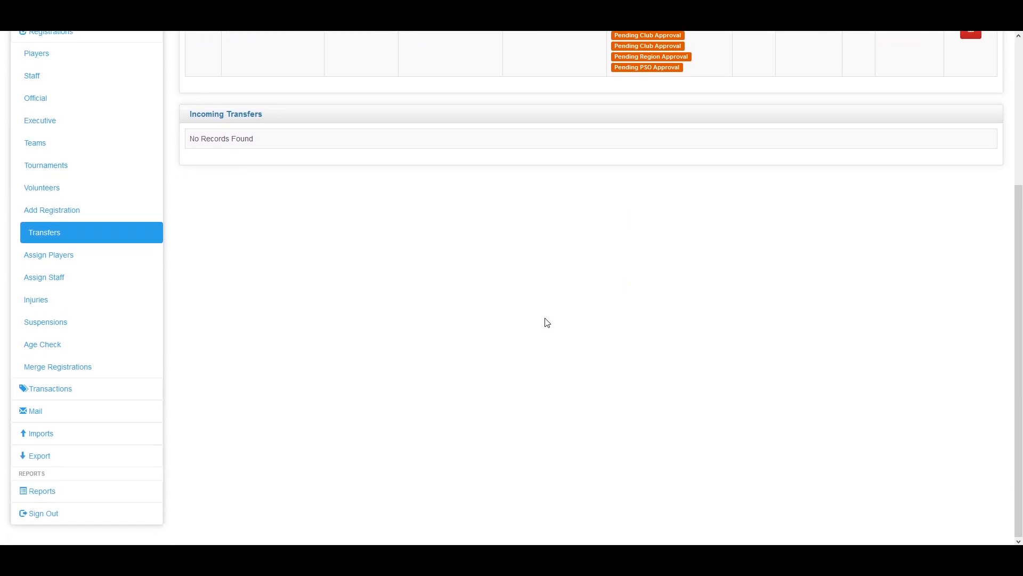
pyautogui.moveTo(308, 146); pyautogui.dragTo(192, 137)
pyautogui.click(254, 148)
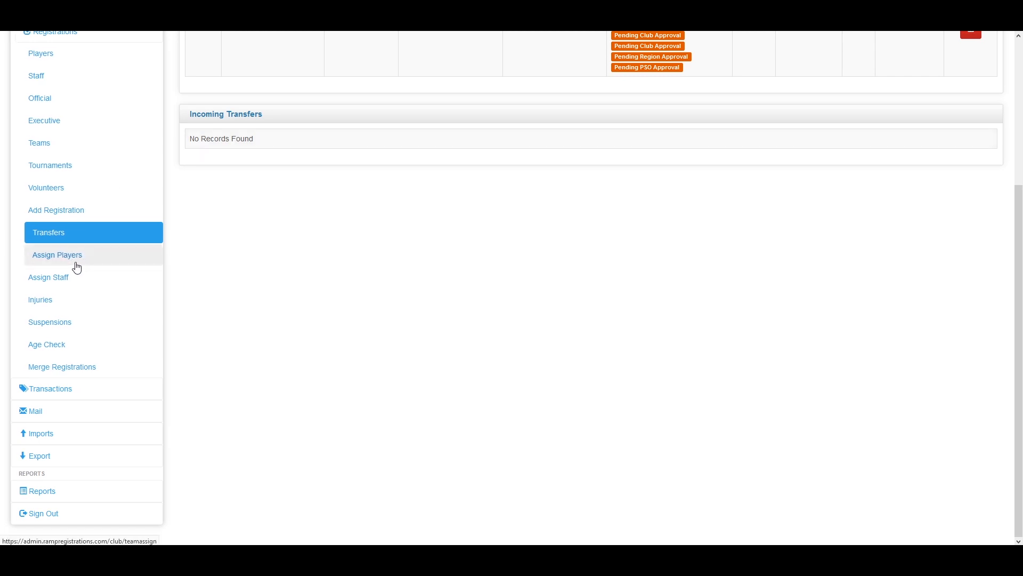
pyautogui.scroll(1, 71, 320)
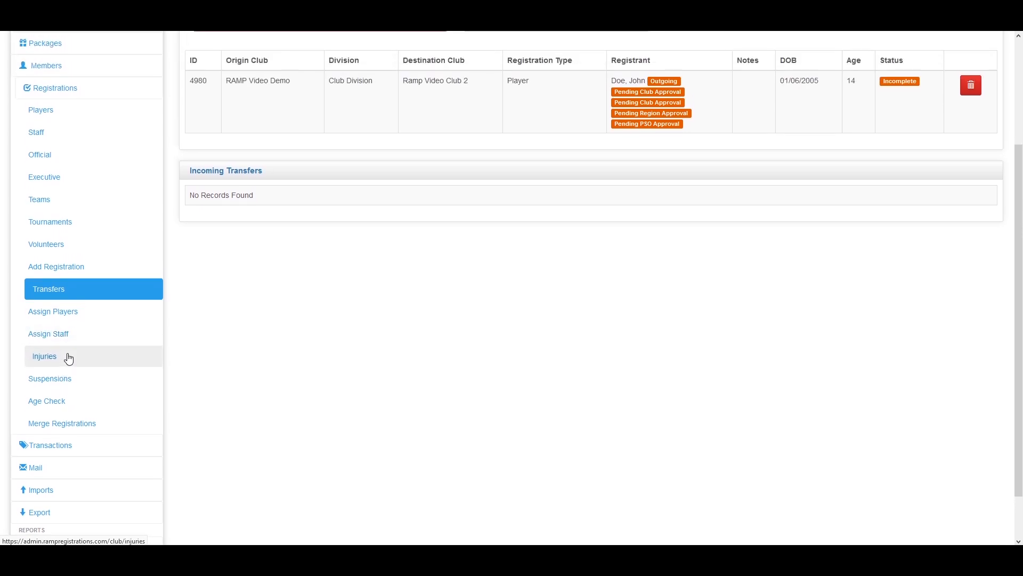
pyautogui.scroll(3, 72, 331)
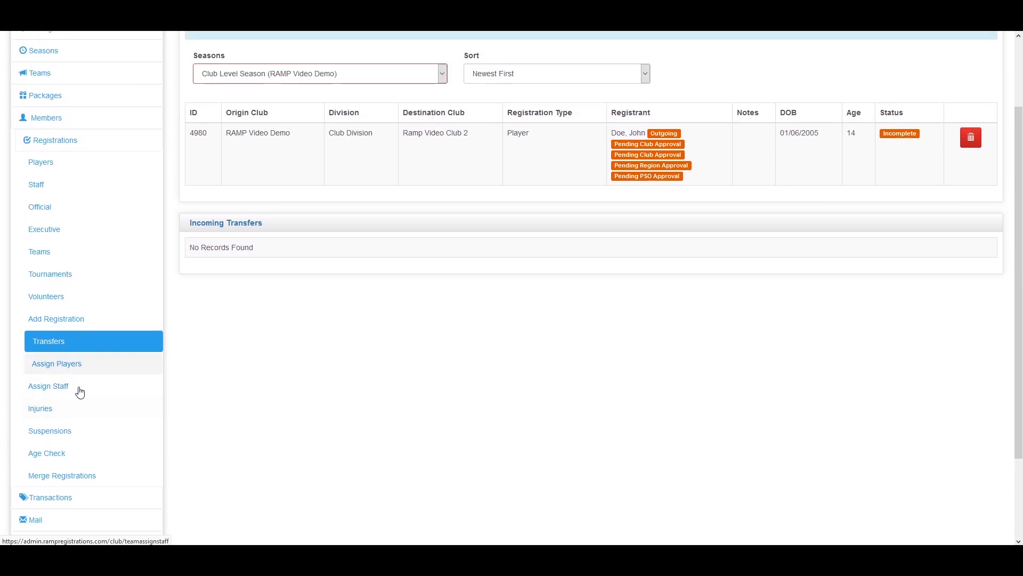
# Open the club's Packages list for Club Level Season
pyautogui.click(44, 148)
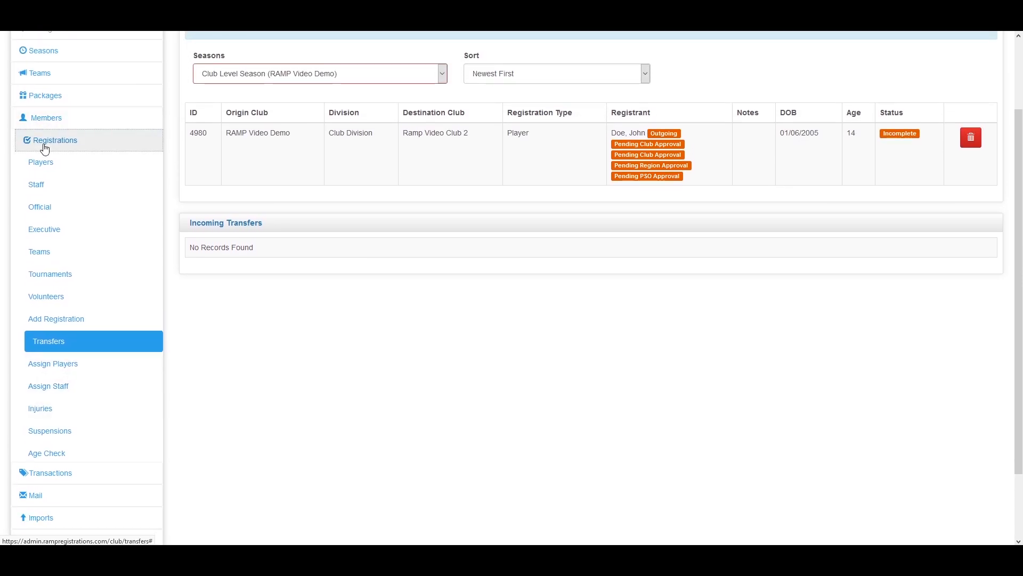
pyautogui.click(41, 168)
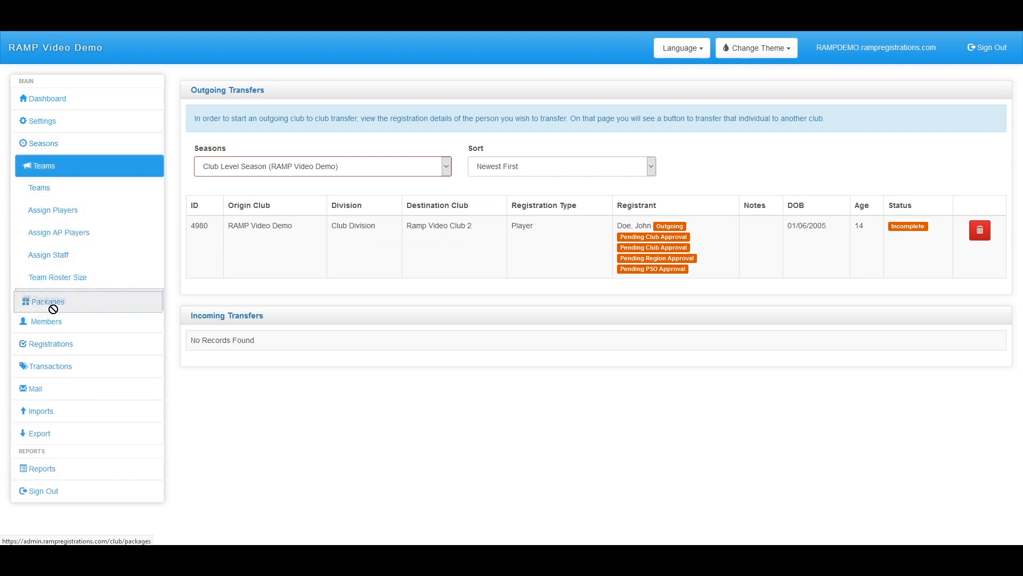
pyautogui.click(56, 326)
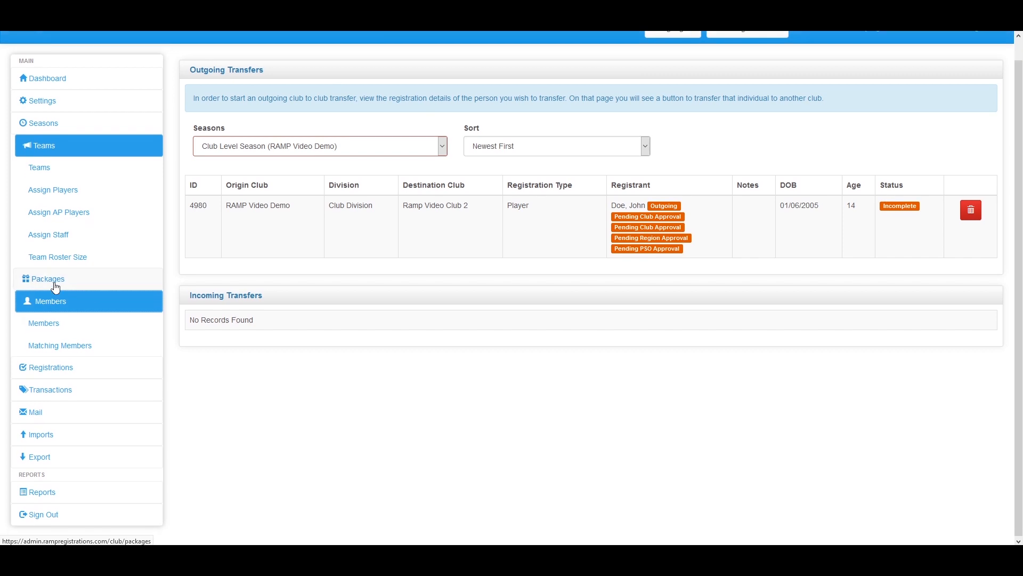
pyautogui.click(48, 325)
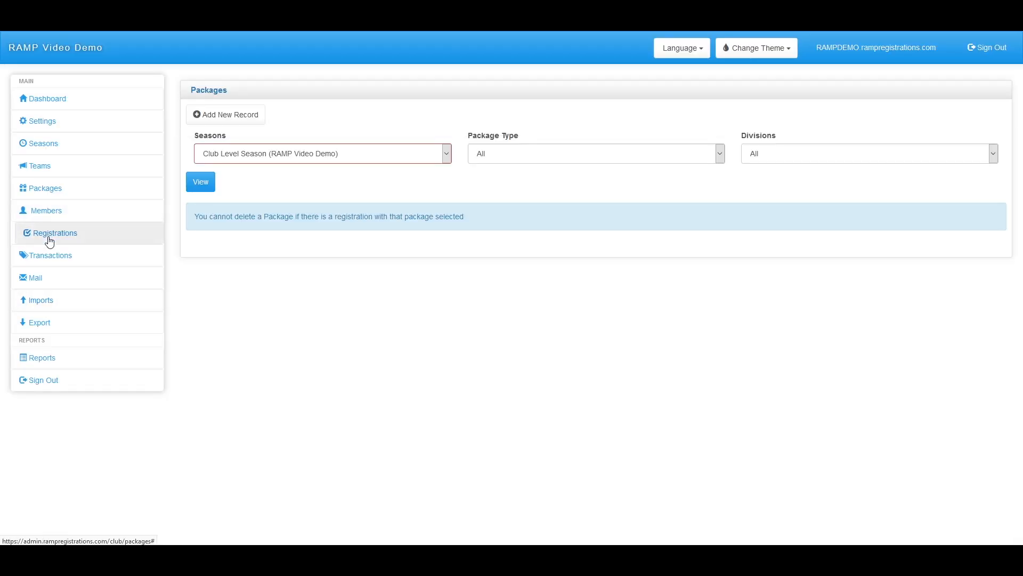
# Open the Injuries records page under Registrations and look over it
pyautogui.click(49, 244)
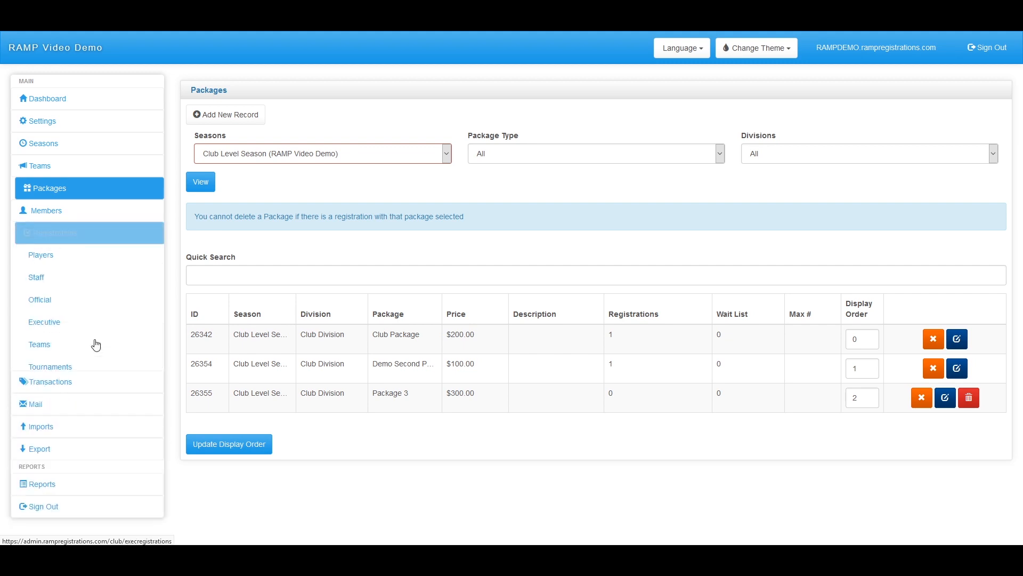
pyautogui.scroll(-3, 64, 322)
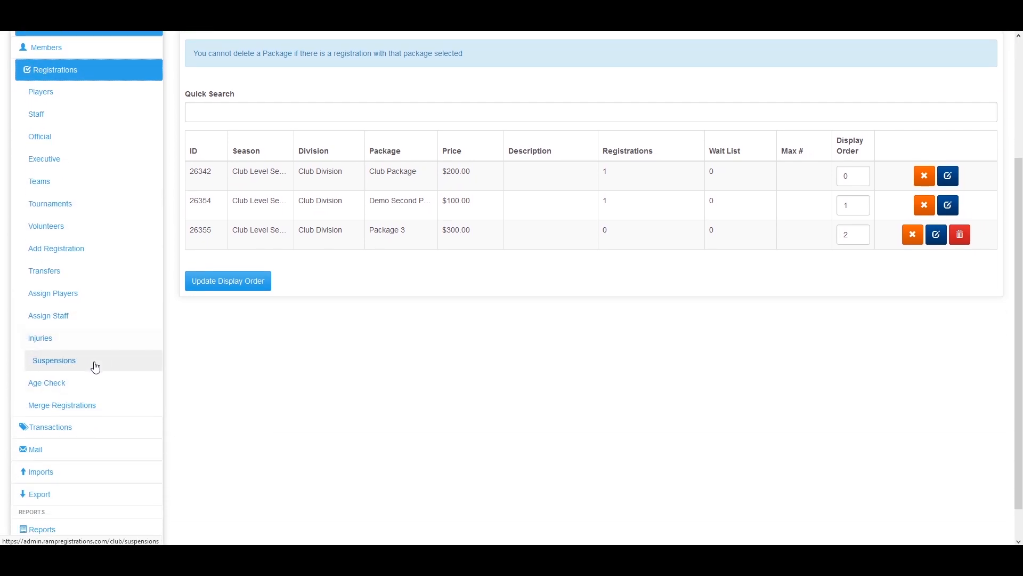
pyautogui.click(101, 345)
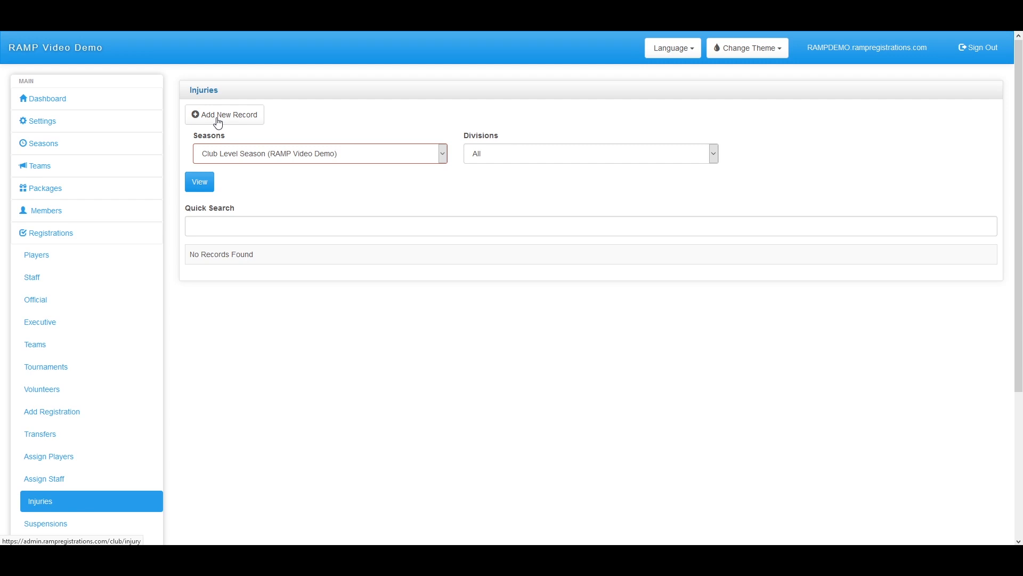
pyautogui.scroll(-3, 217, 126)
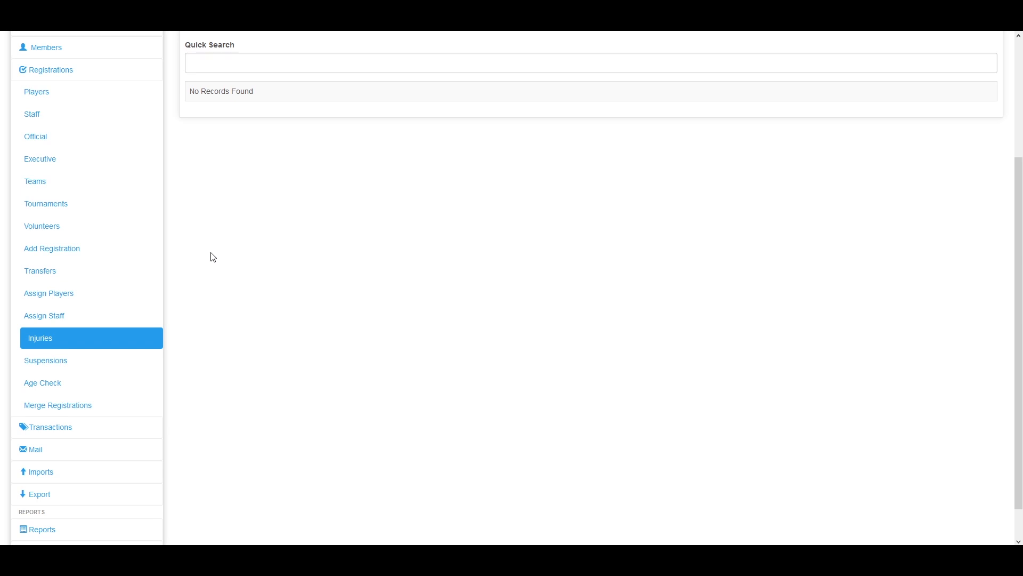
# Try the Suspensions page, go back after its error, and open Age Check
pyautogui.click(64, 361)
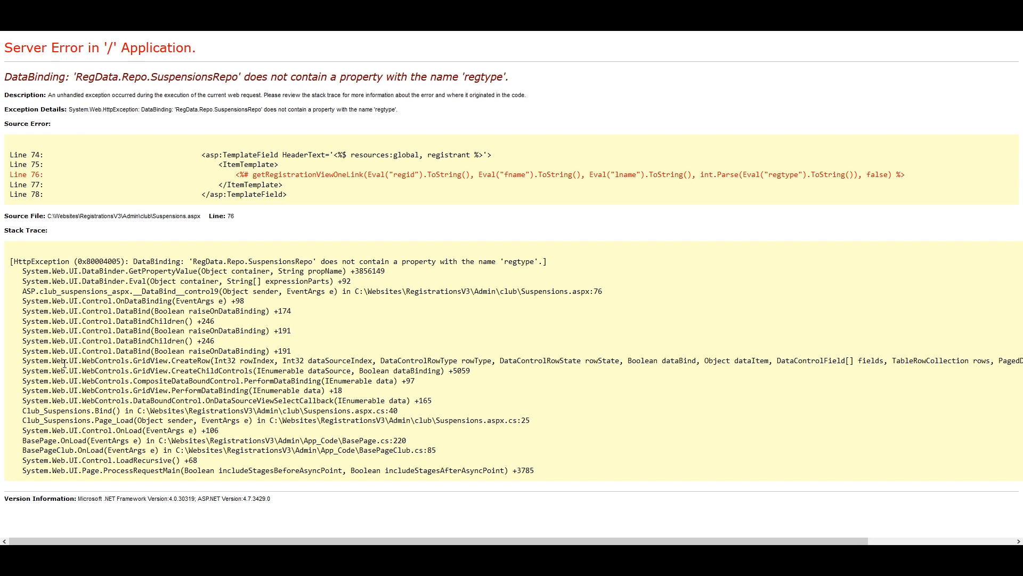
pyautogui.click(11, 22)
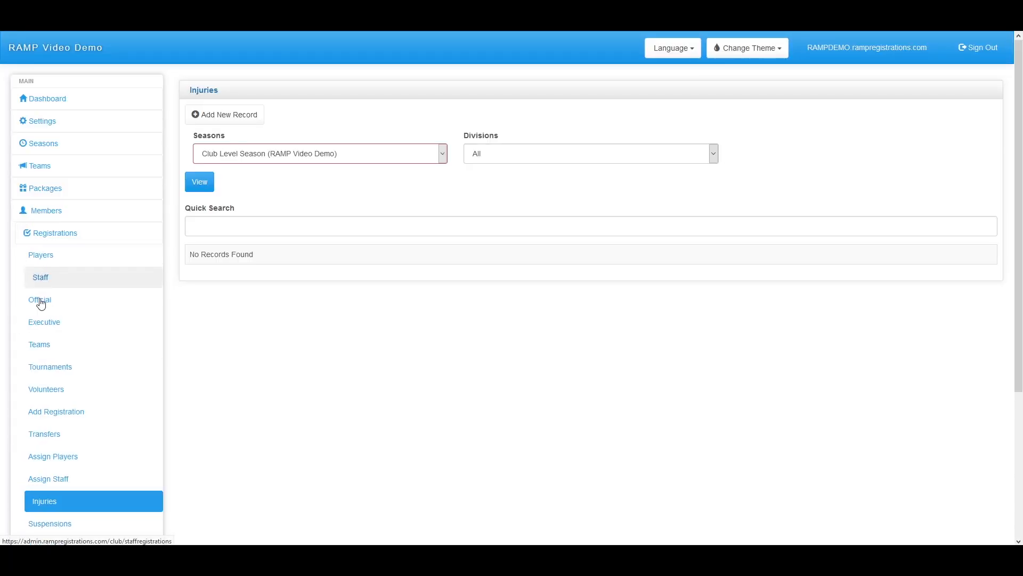
pyautogui.scroll(-2, 100, 364)
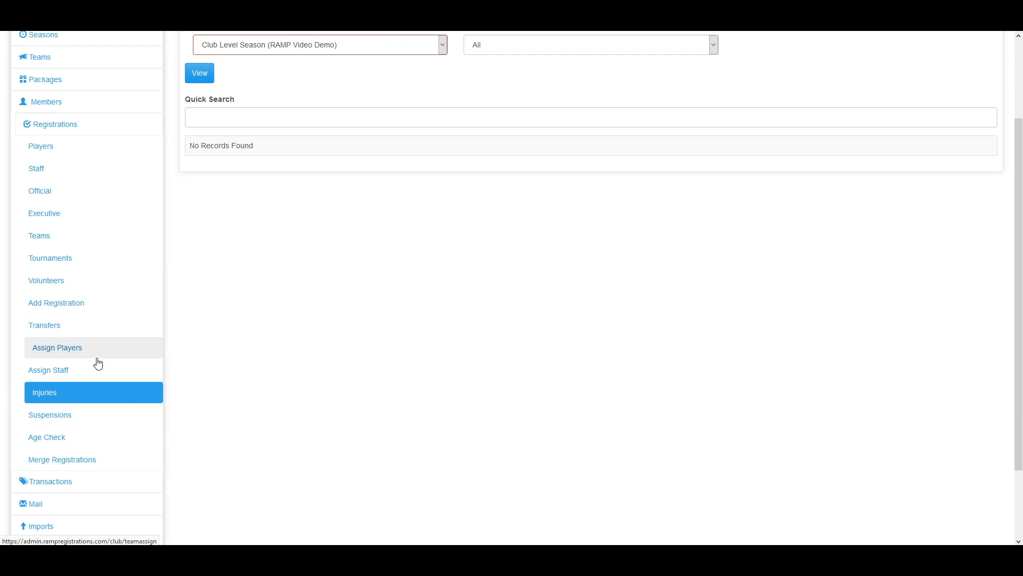
pyautogui.click(85, 442)
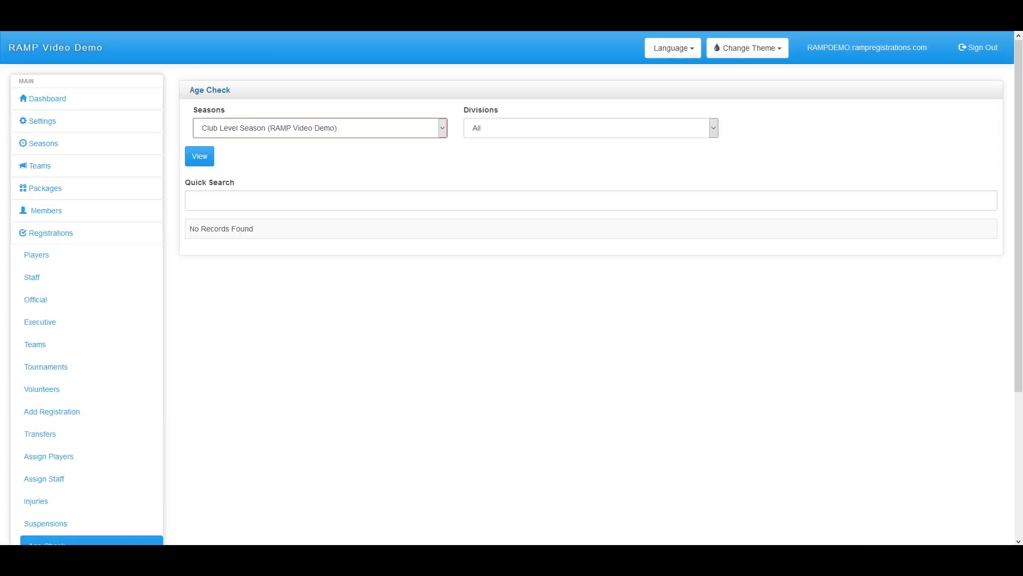
# View Age Check for Video Season (RAMP Video Governing) and open the one listed registrant
pyautogui.scroll(-2, 112, 482)
pyautogui.scroll(1, 170, 499)
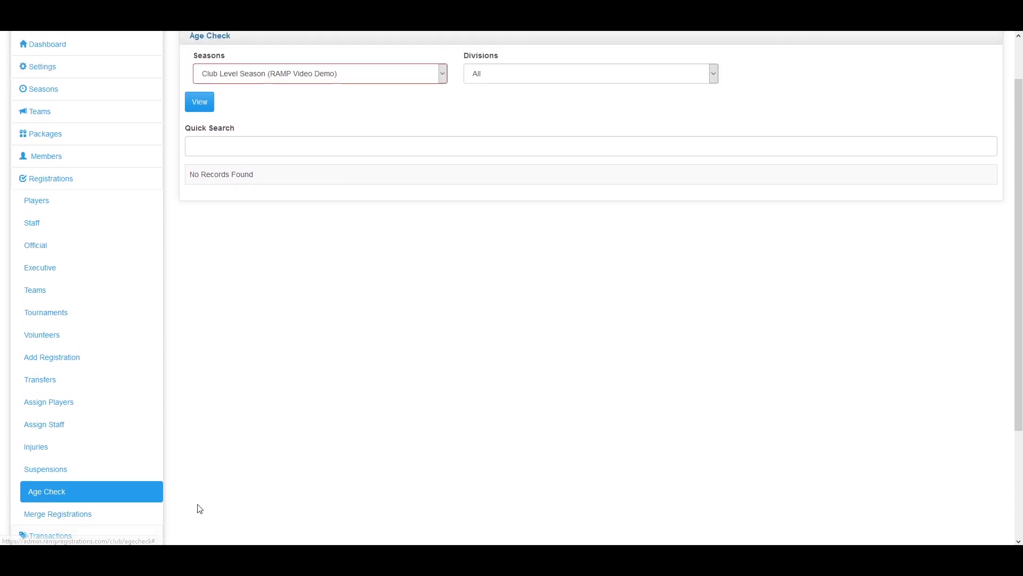
pyautogui.scroll(-1, 198, 504)
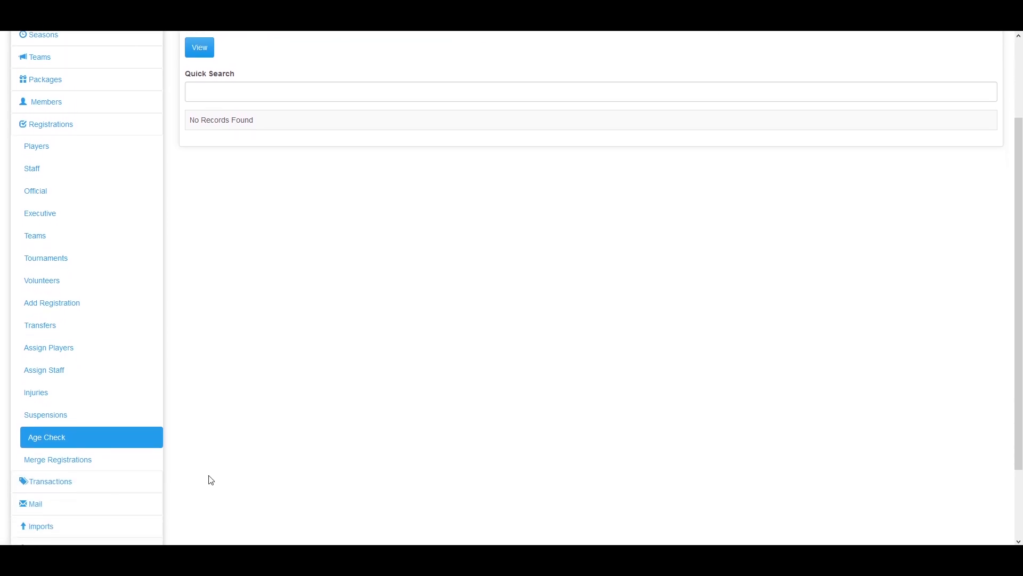
pyautogui.scroll(1, 211, 480)
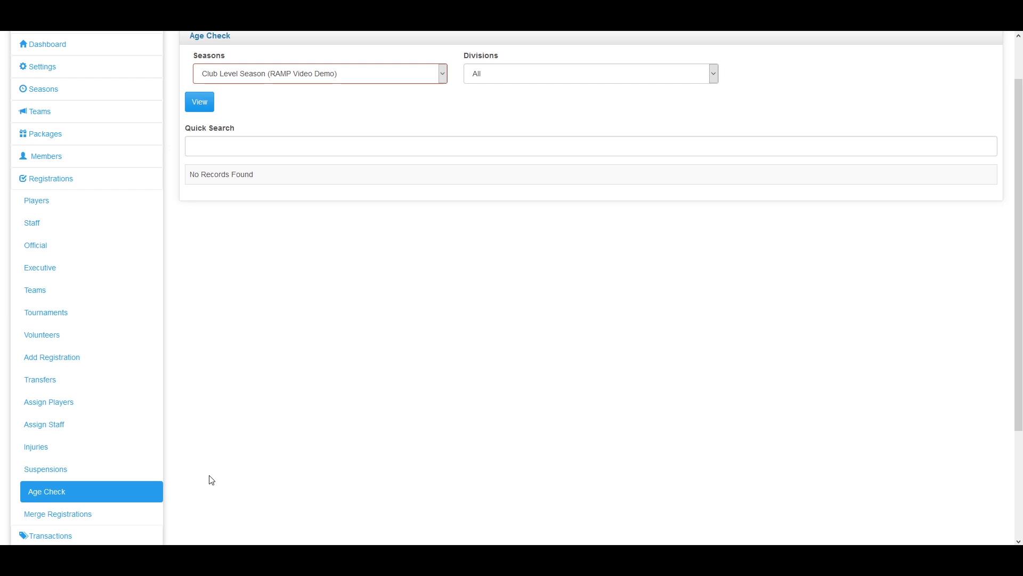
pyautogui.click(344, 77)
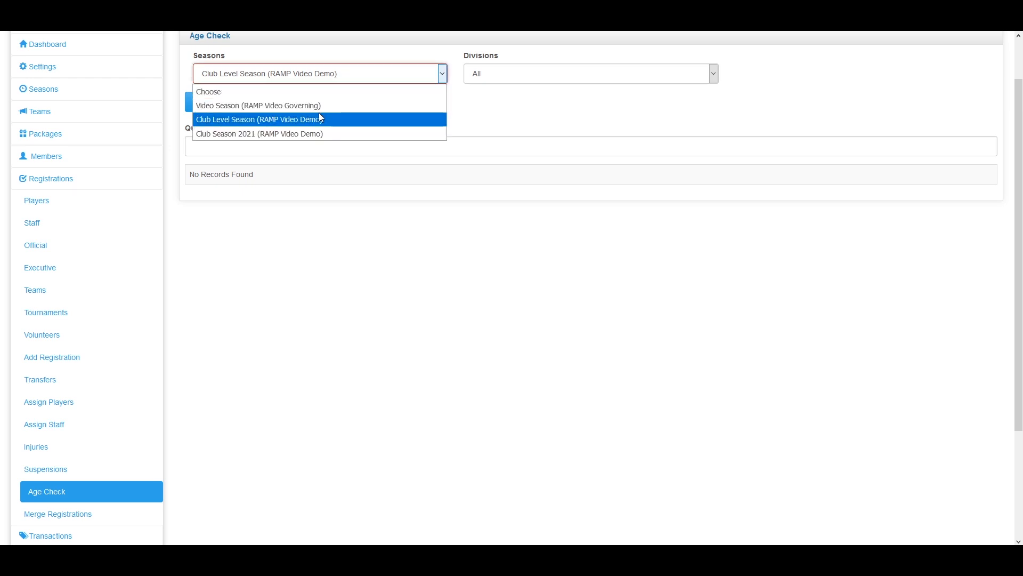
pyautogui.click(299, 106)
pyautogui.click(201, 101)
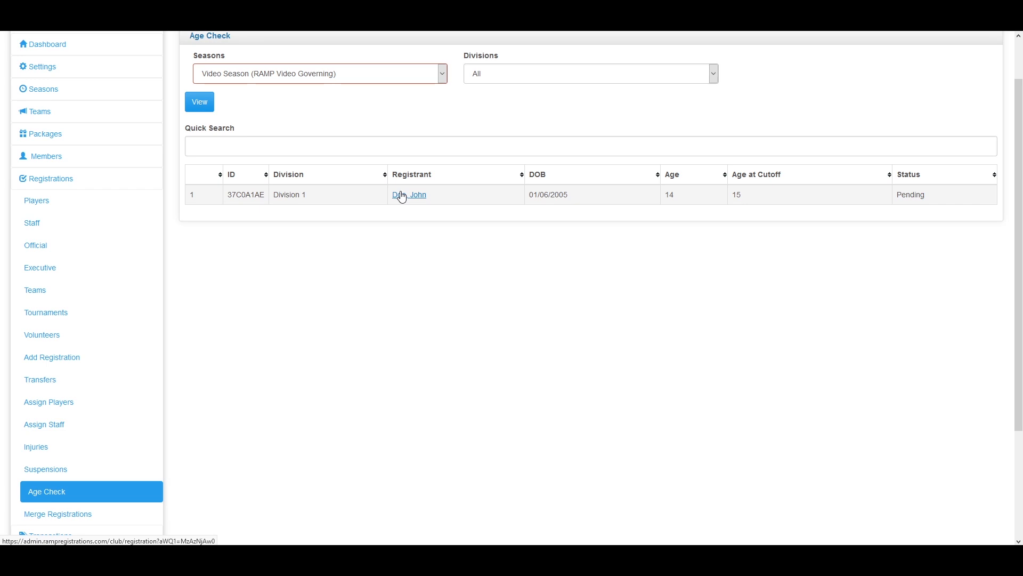
pyautogui.click(408, 198)
# Expand and collapse Registrations, then open Transactions > Transactions for Video Season
pyautogui.scroll(-10, 267, 354)
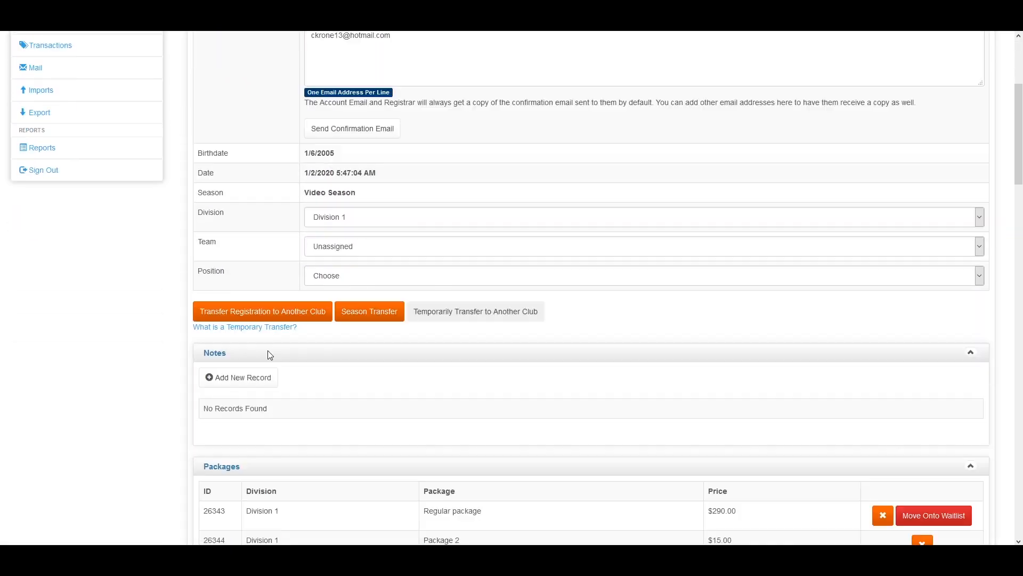
pyautogui.scroll(-3, 183, 345)
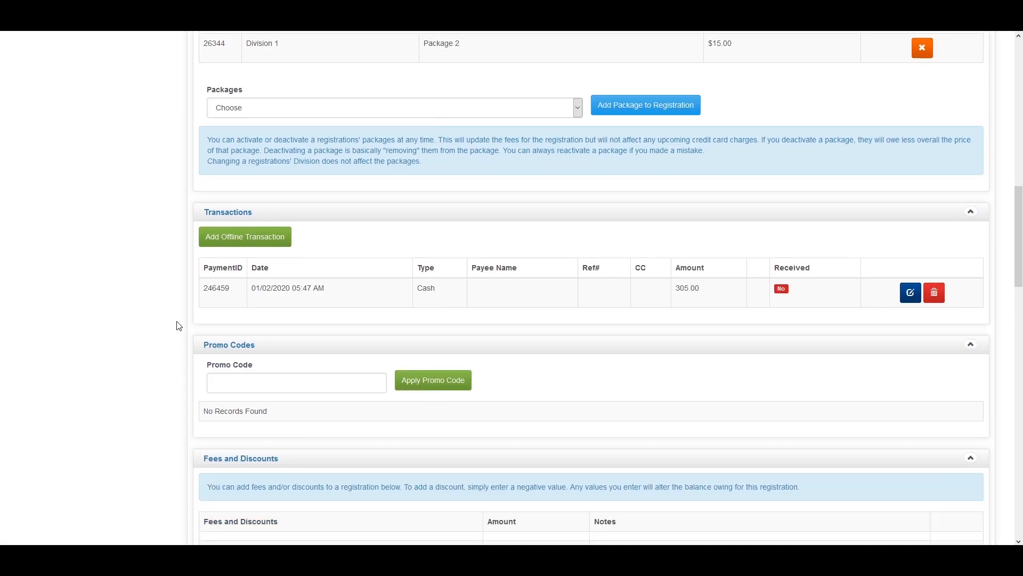
pyautogui.scroll(10, 179, 326)
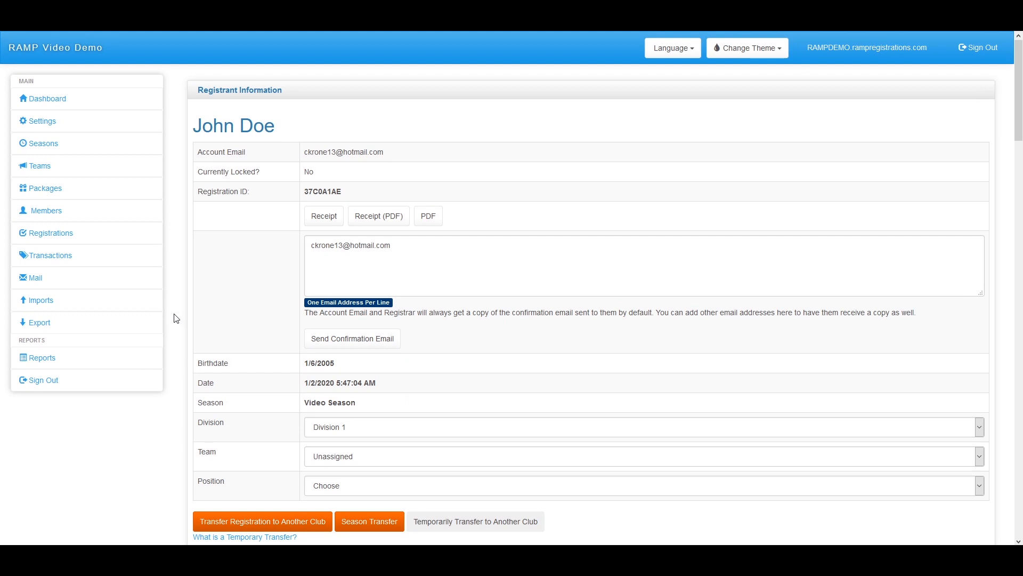
pyautogui.click(55, 238)
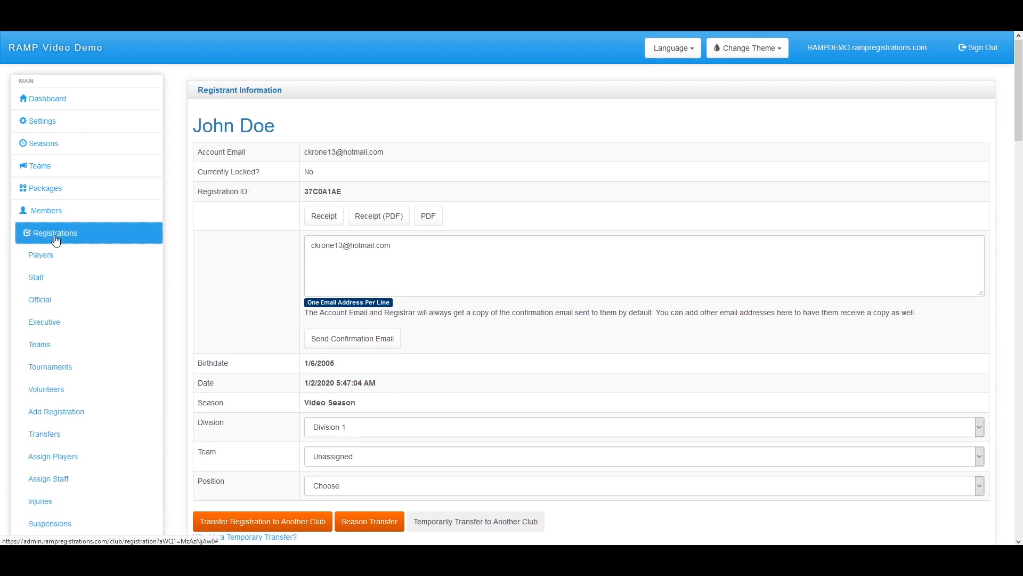
pyautogui.scroll(-5, 58, 235)
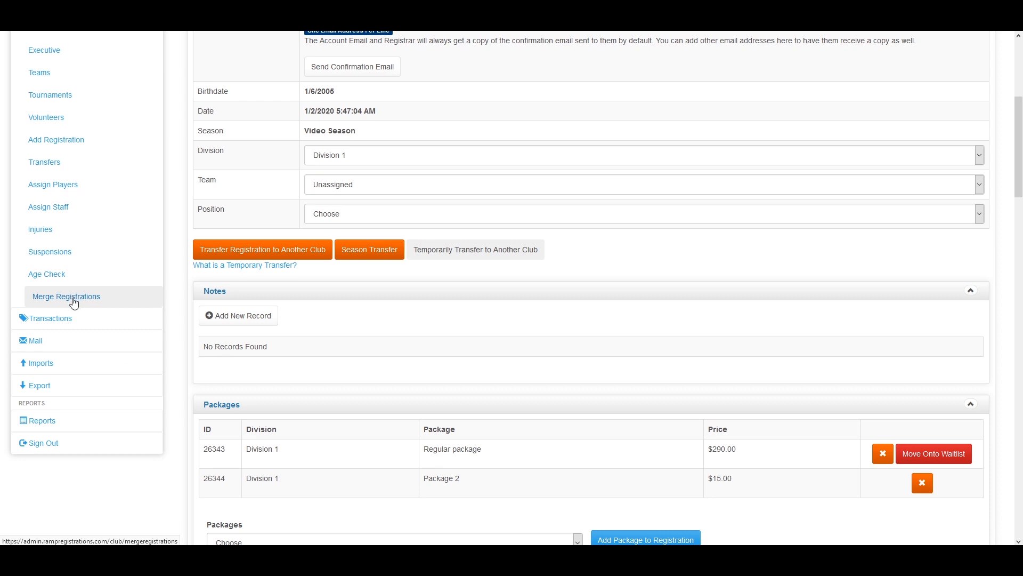
pyautogui.scroll(2, 84, 324)
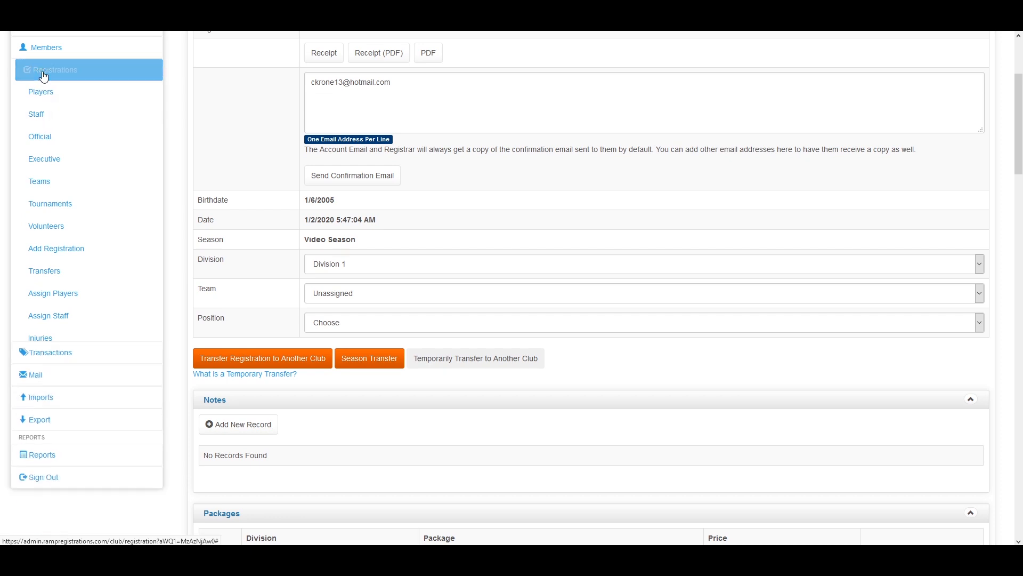
pyautogui.click(44, 75)
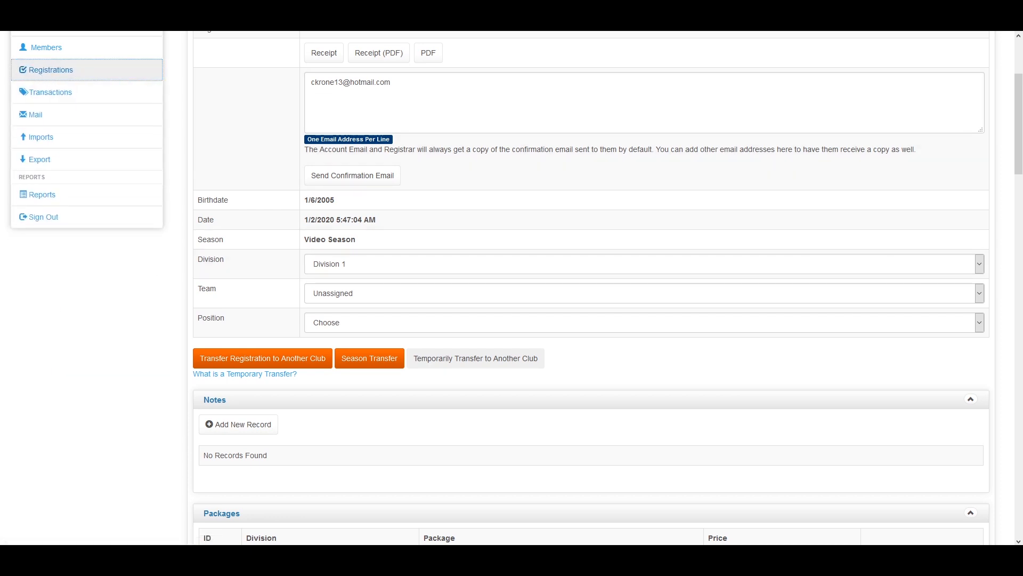
pyautogui.scroll(2, 59, 201)
pyautogui.click(51, 201)
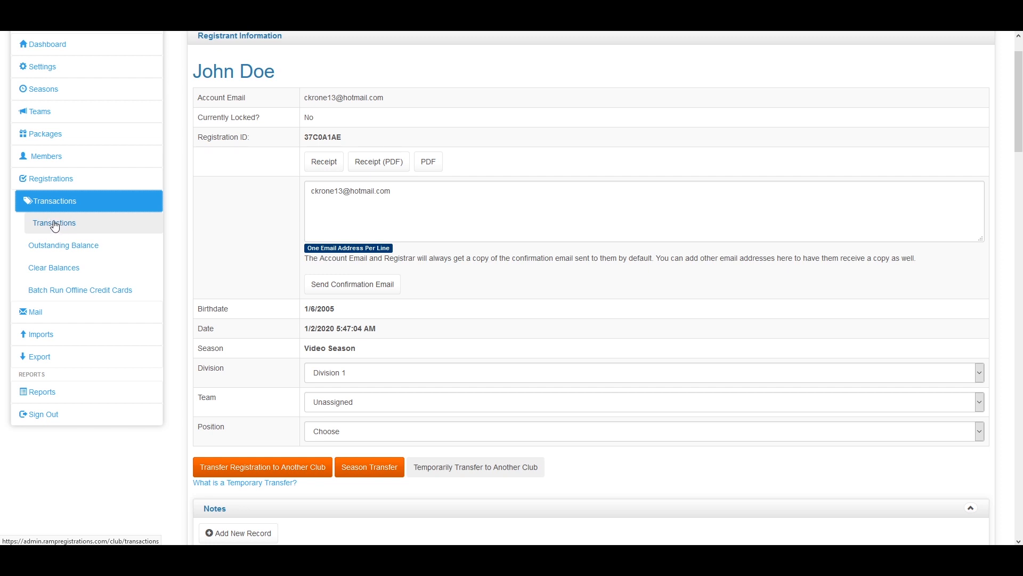
pyautogui.click(55, 224)
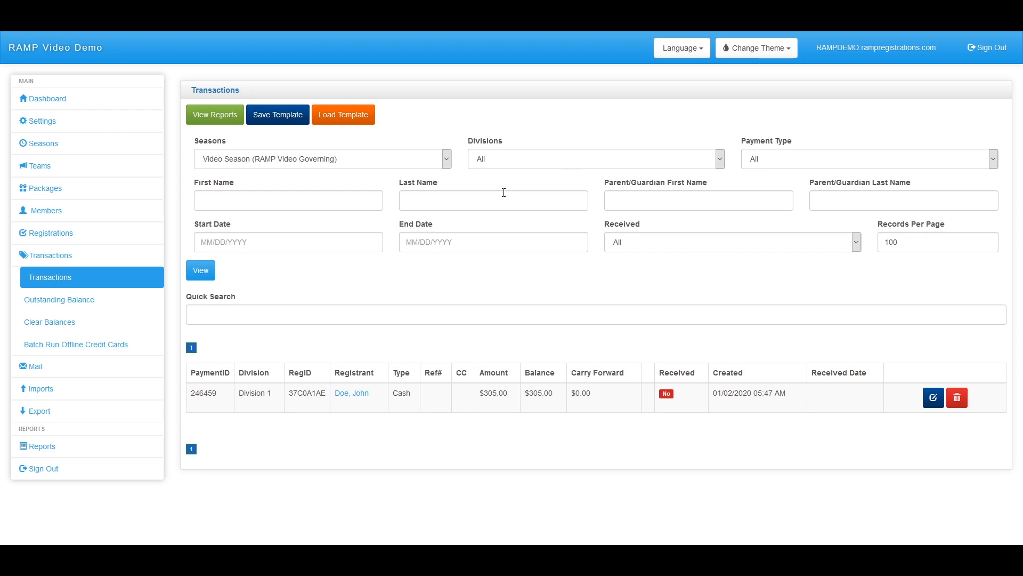
# Highlight the payment row's carry forward and received values
pyautogui.moveTo(693, 402); pyautogui.dragTo(202, 394)
pyautogui.click(651, 421)
pyautogui.moveTo(650, 416); pyautogui.dragTo(677, 394)
# Open the payment's edit form, cancel without changes, and open the Outstanding Balance Report
pyautogui.click(928, 404)
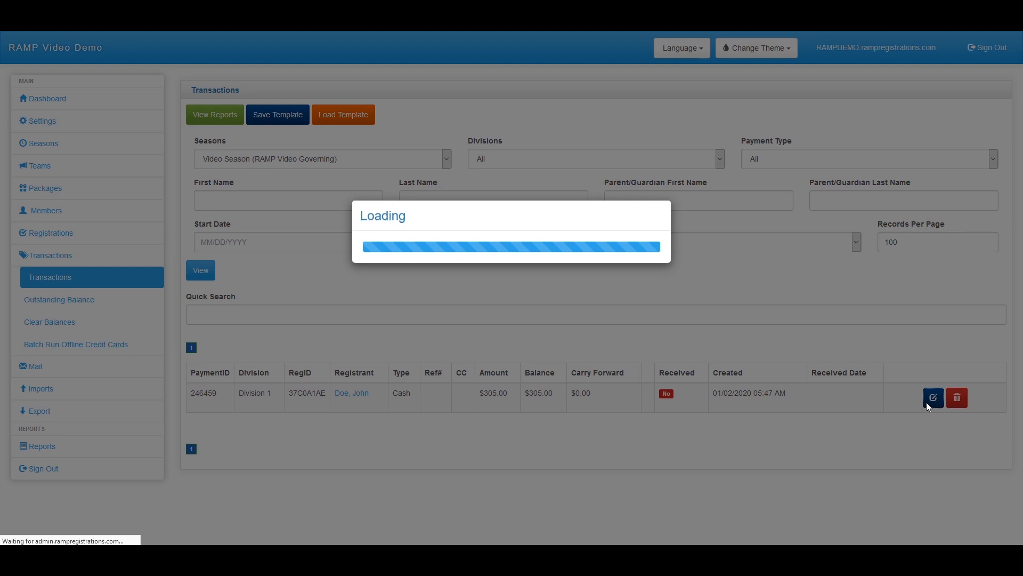
pyautogui.scroll(-1, 598, 542)
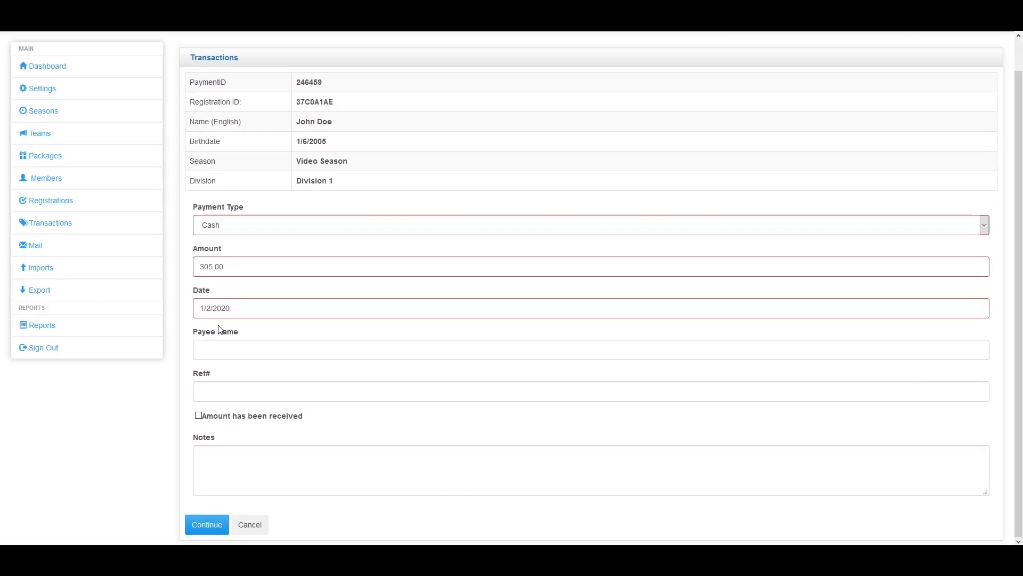
pyautogui.click(256, 528)
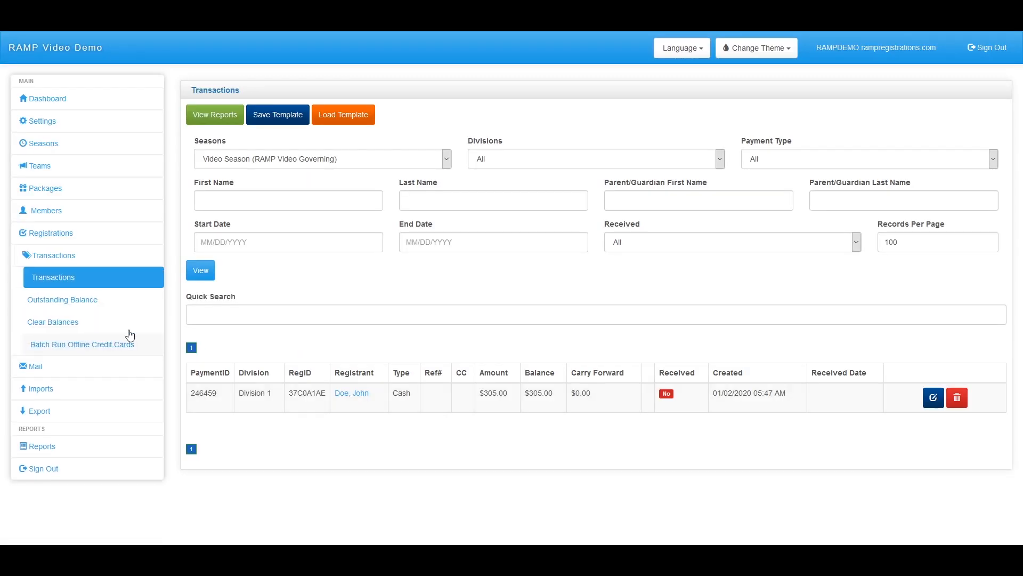
pyautogui.click(146, 302)
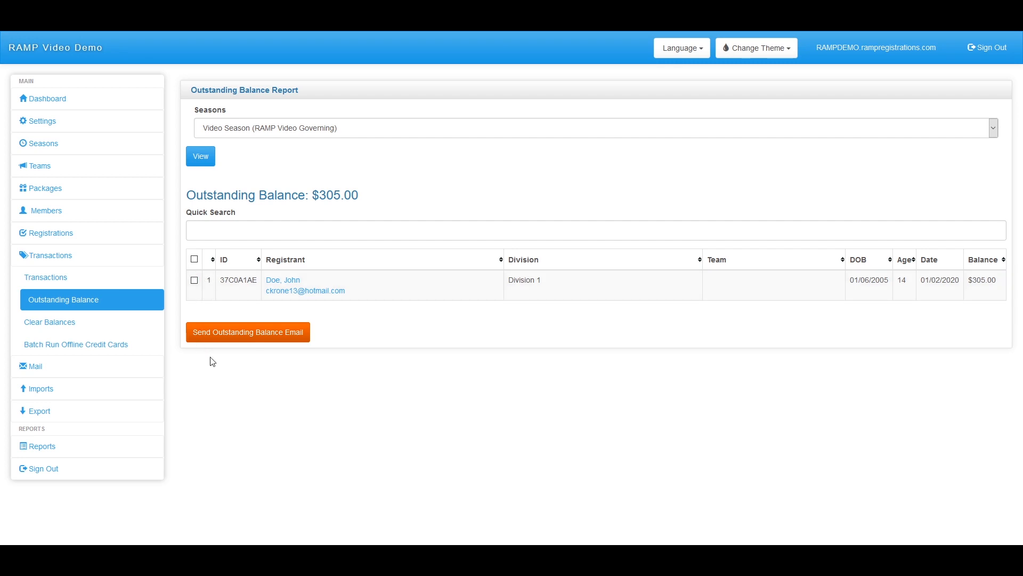
# Select the Video Season registrant owing $305.00 and open the Clear Balances page
pyautogui.click(195, 280)
pyautogui.click(97, 333)
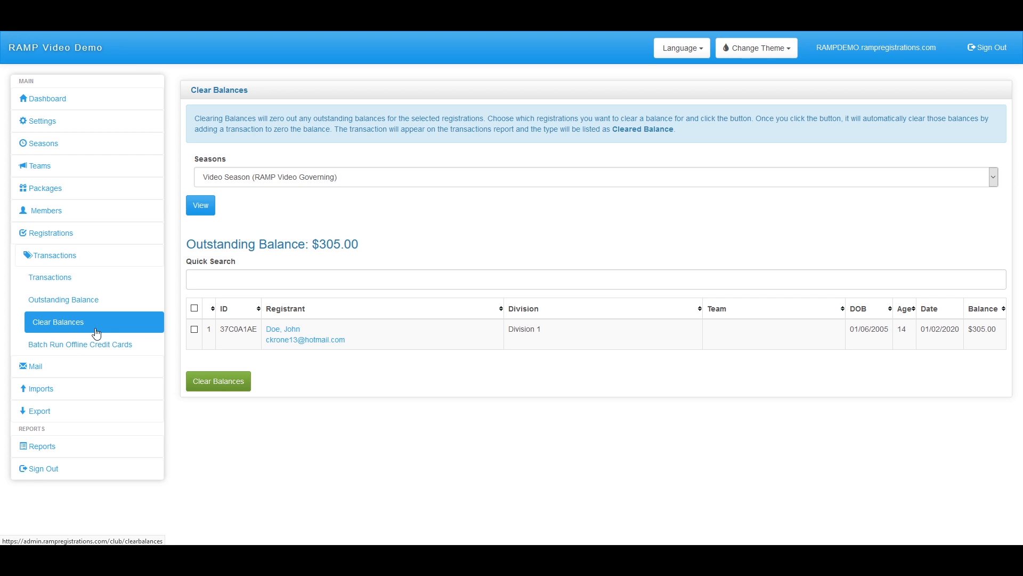
# Tick the registrant on Clear Balances, then go to Batch Run Offline Credit Cards
pyautogui.click(194, 330)
pyautogui.click(111, 347)
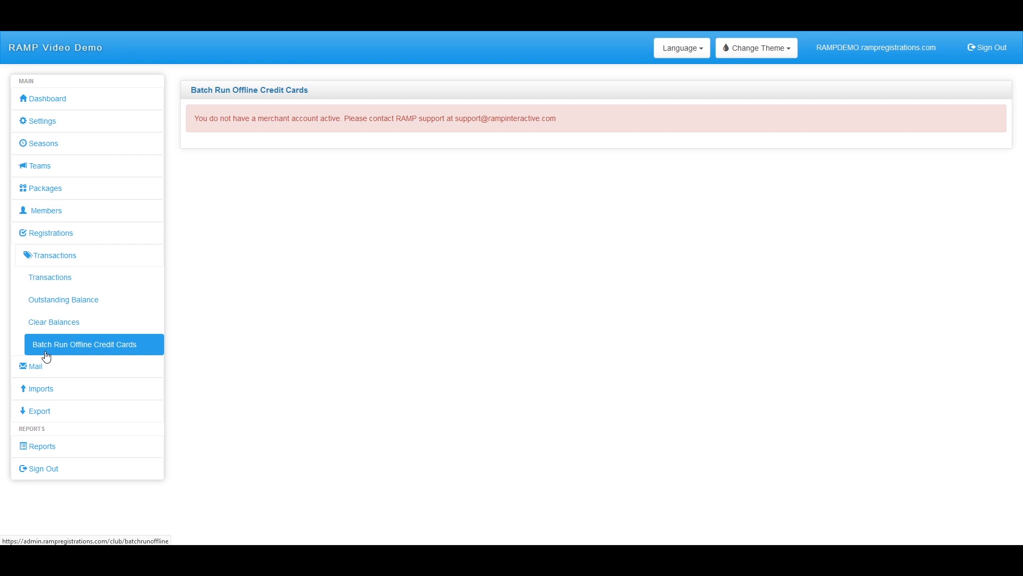
# Collapse Transactions, expand Mail and start a new Compose Mail for Video Season
pyautogui.click(98, 256)
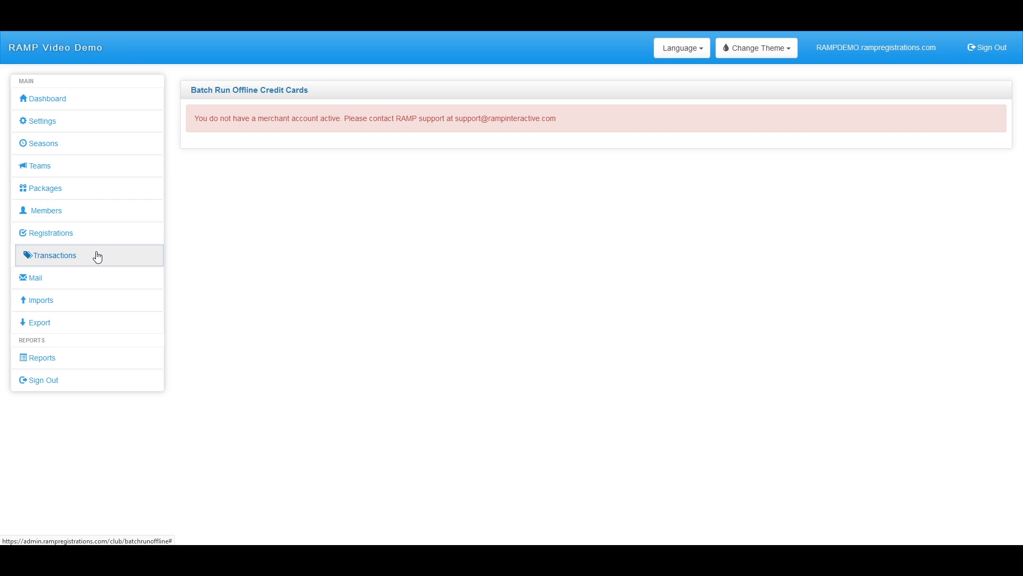
pyautogui.click(40, 283)
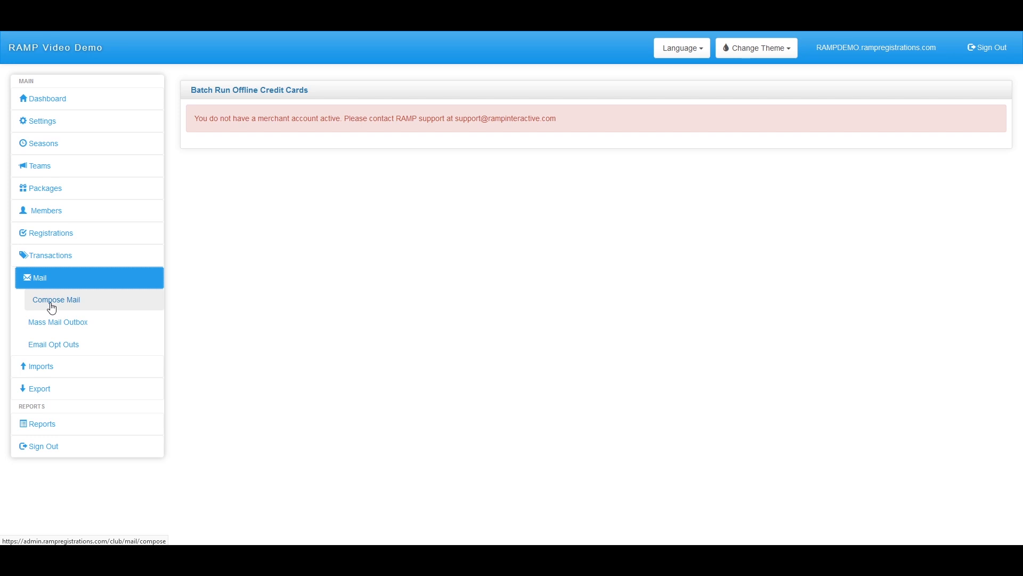
pyautogui.click(49, 305)
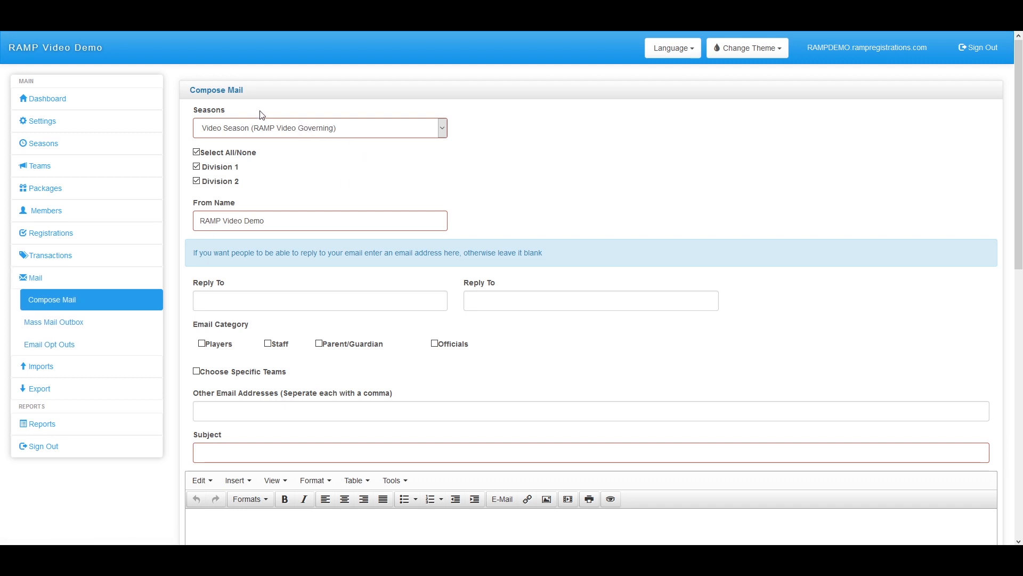
# Review the From Name 'RAMP Video Demo' and click into both reply-to address fields
pyautogui.moveTo(277, 223); pyautogui.dragTo(197, 222)
pyautogui.click(273, 227)
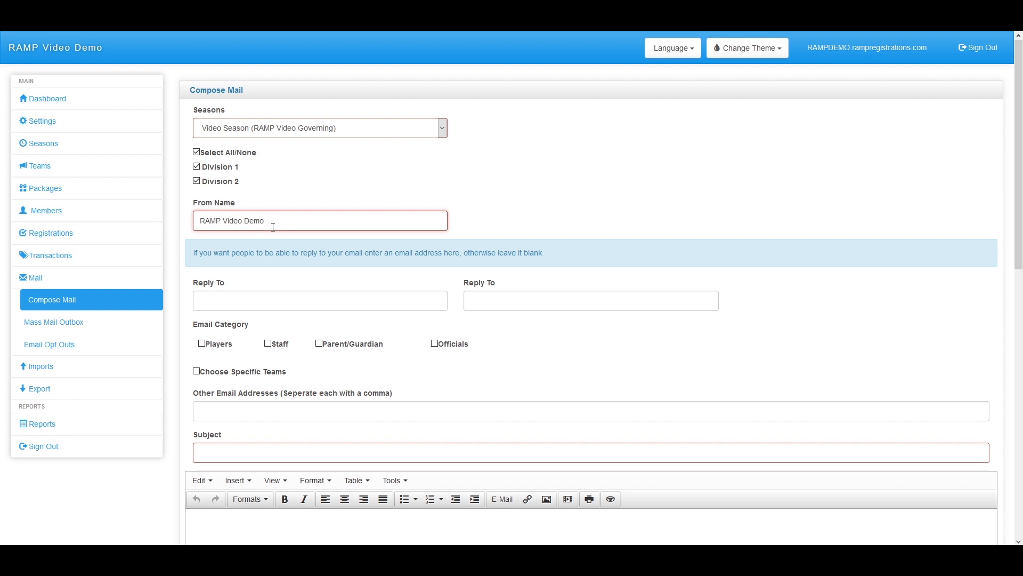
pyautogui.click(241, 305)
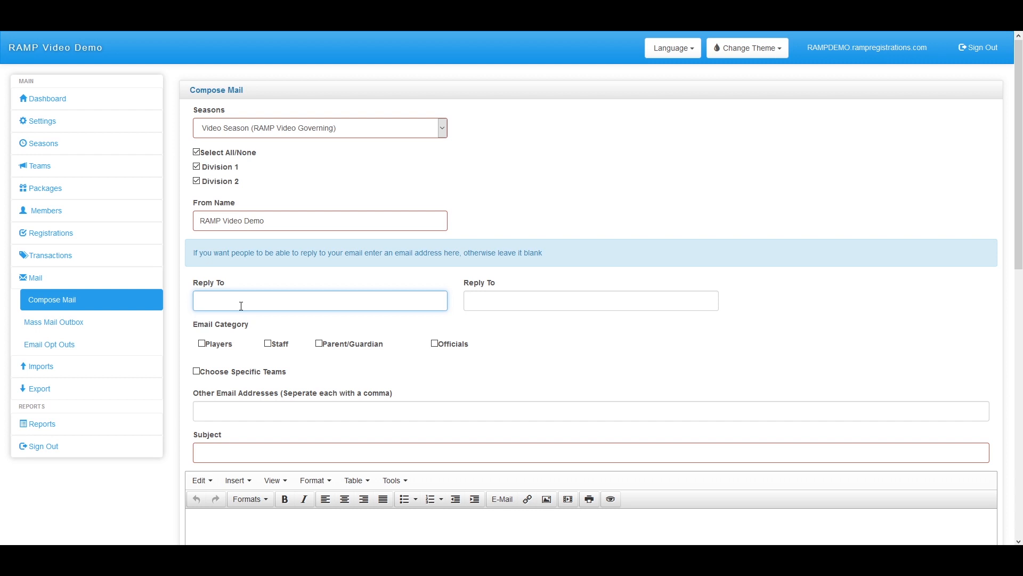
pyautogui.click(522, 302)
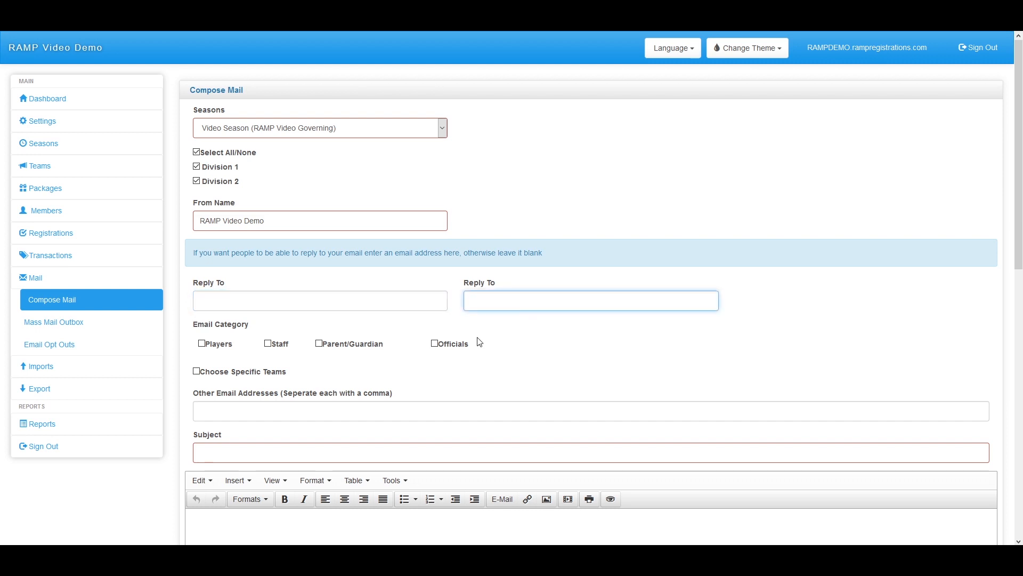
# Include Players, Staff, Parent/Guardian and Officials as recipients, and enable Choose Specific Teams
pyautogui.click(201, 344)
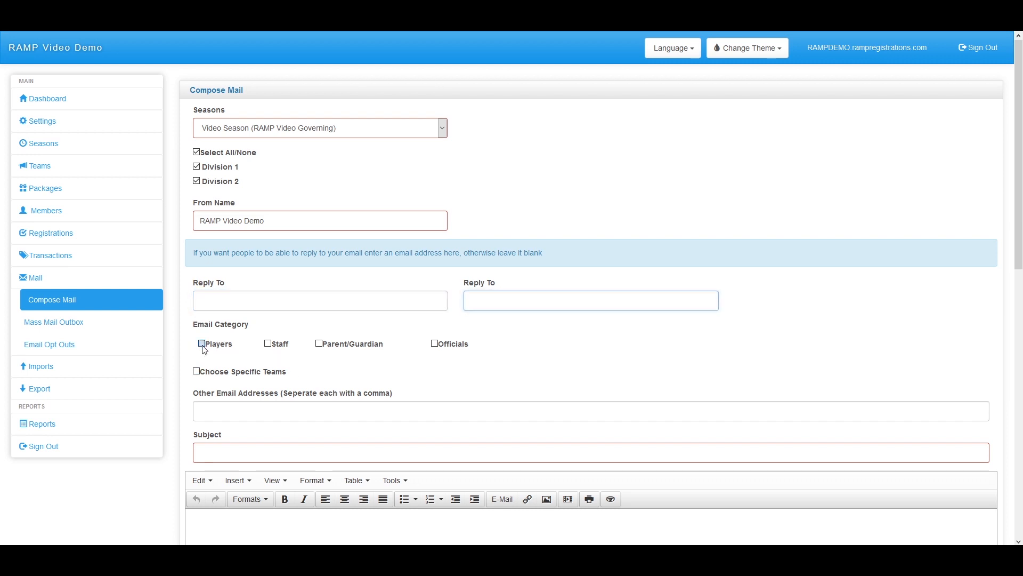
pyautogui.click(268, 344)
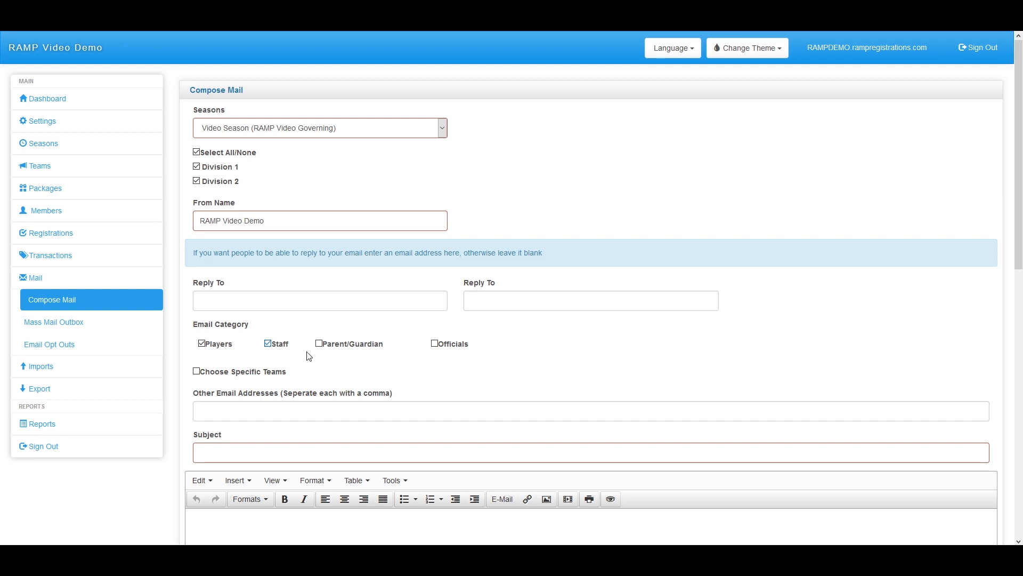
pyautogui.click(320, 344)
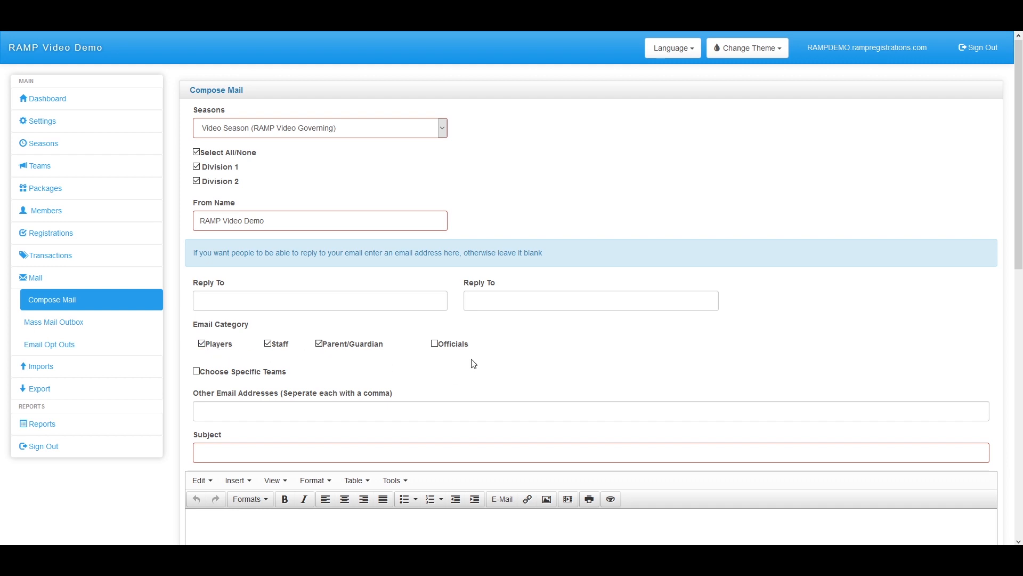
pyautogui.click(436, 344)
pyautogui.click(197, 371)
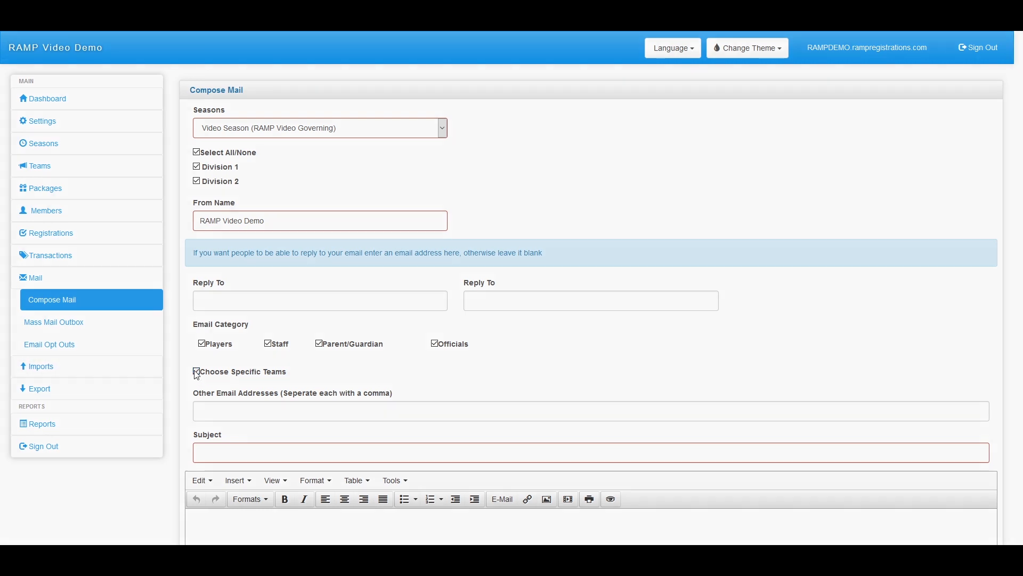
pyautogui.scroll(-1, 213, 421)
pyautogui.scroll(-1, 213, 421)
pyautogui.scroll(2, 254, 213)
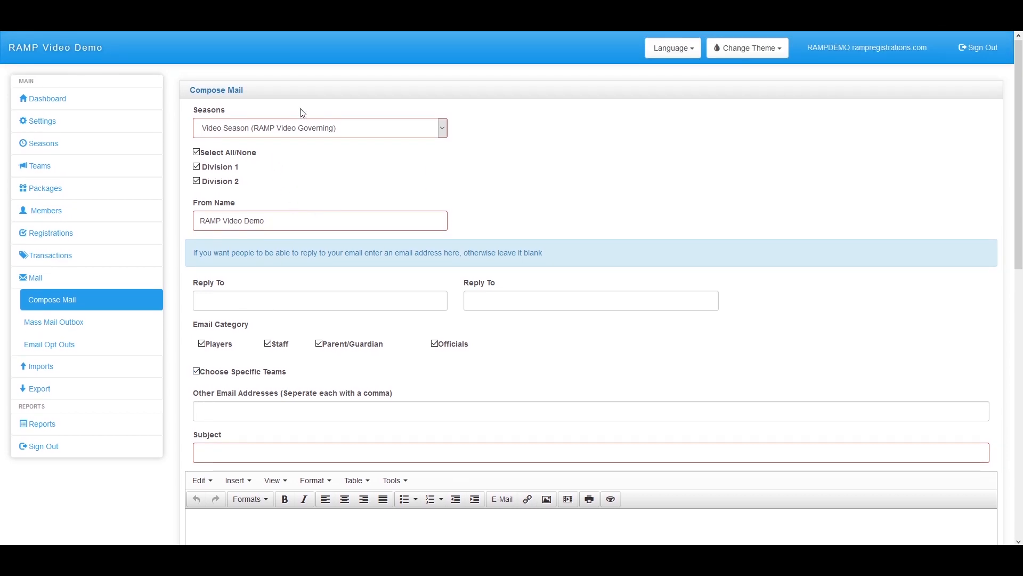
pyautogui.click(295, 130)
# Switch the mail to Club Level Season and select Team 1 of Club Division
pyautogui.click(282, 172)
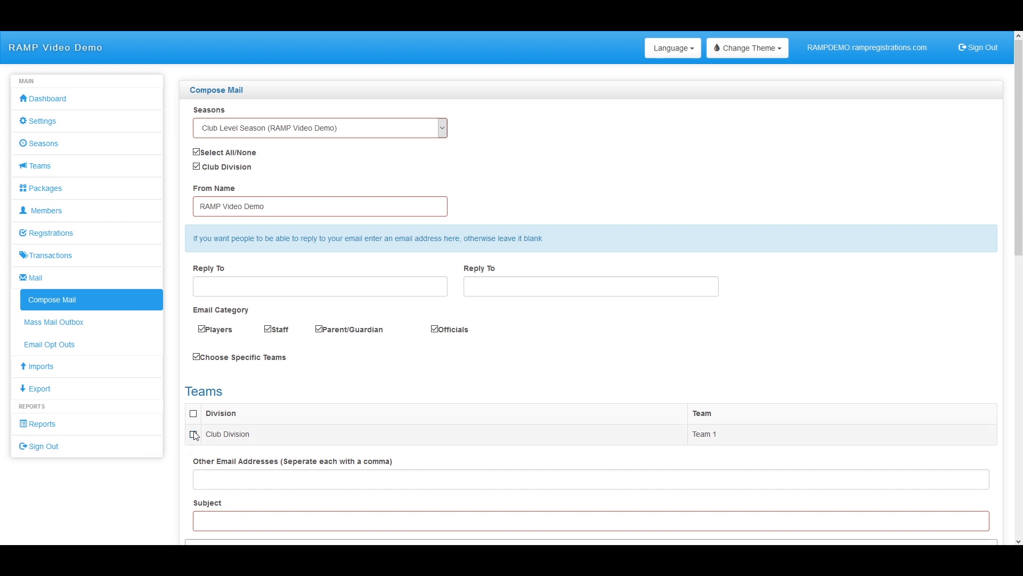
pyautogui.click(194, 435)
pyautogui.scroll(-4, 194, 438)
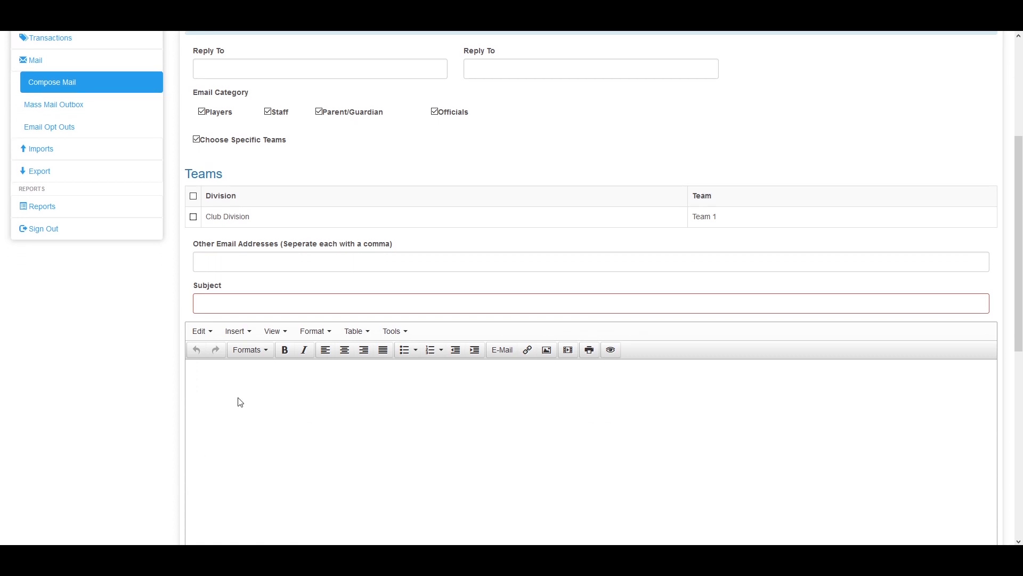
# Move past the extra e-mail addresses and subject fields down to the message editor
pyautogui.click(241, 267)
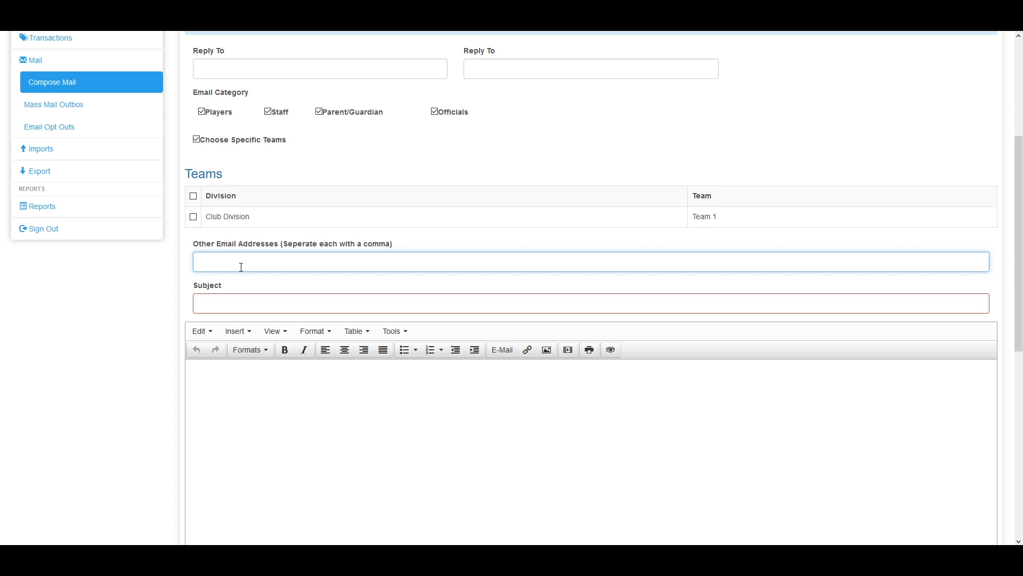
pyautogui.scroll(4, 241, 267)
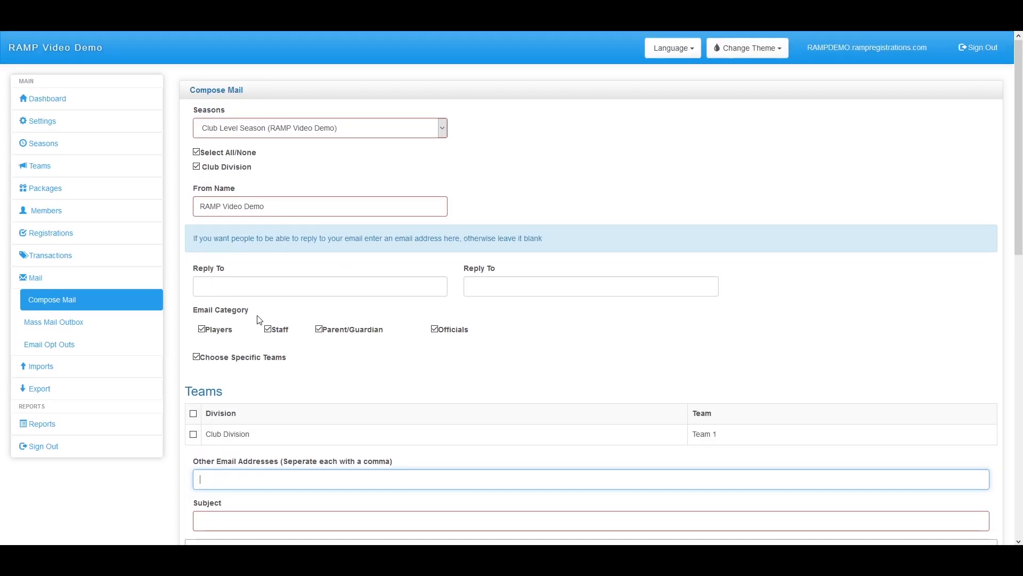
pyautogui.scroll(-3, 220, 523)
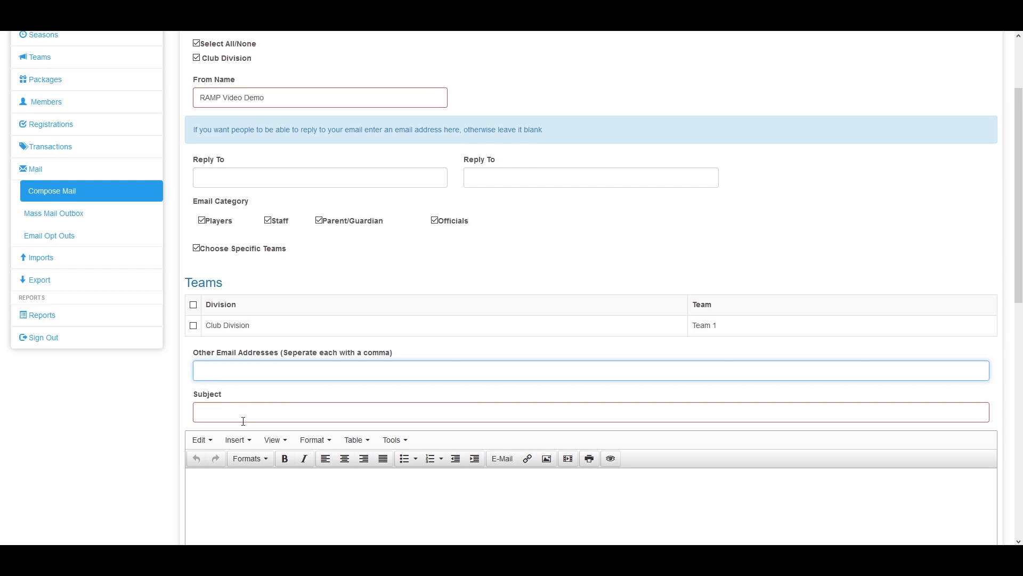
pyautogui.scroll(-1, 244, 425)
pyautogui.click(235, 303)
pyautogui.scroll(-2, 487, 394)
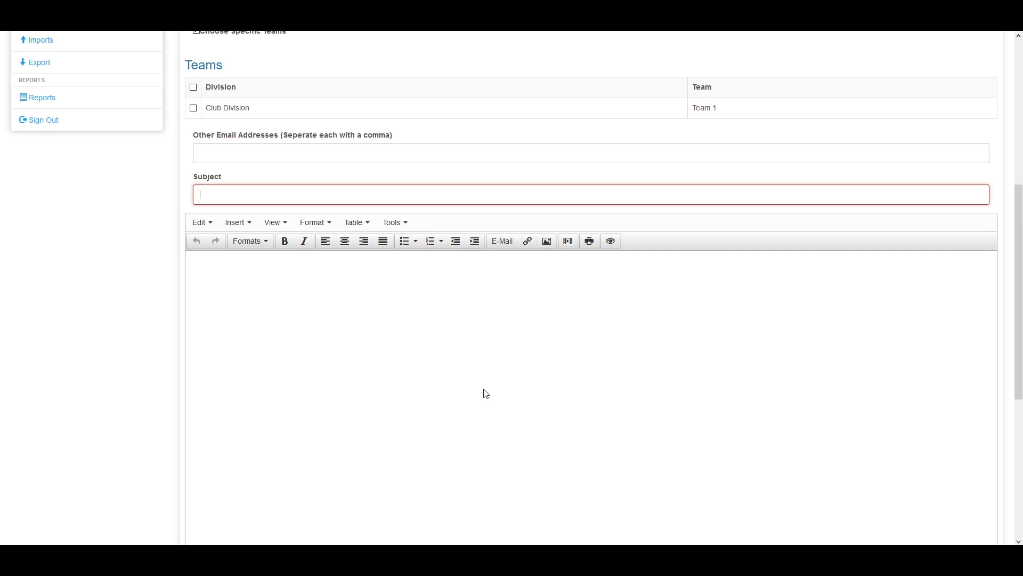
pyautogui.scroll(6, 486, 394)
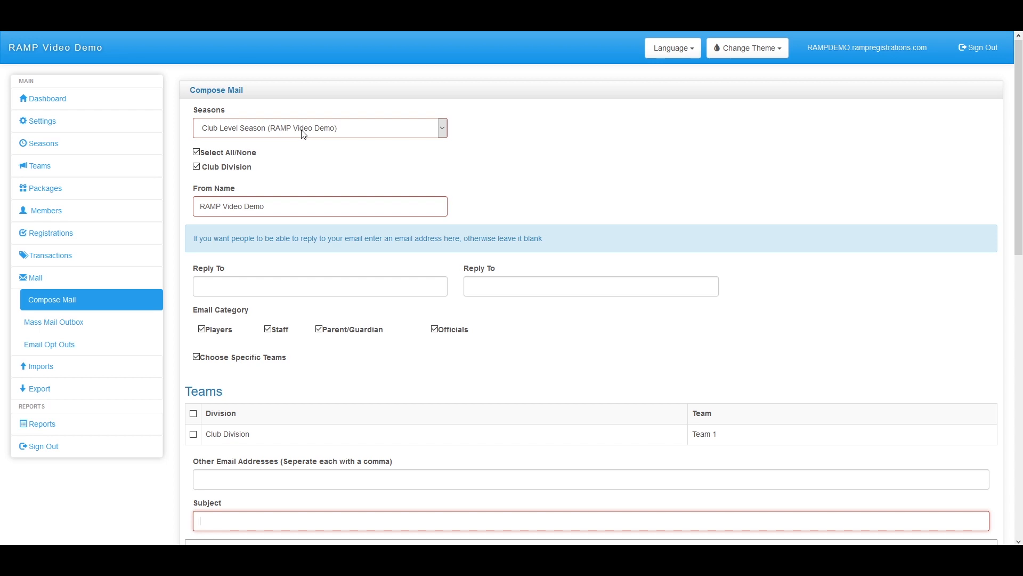
pyautogui.scroll(-6, 267, 277)
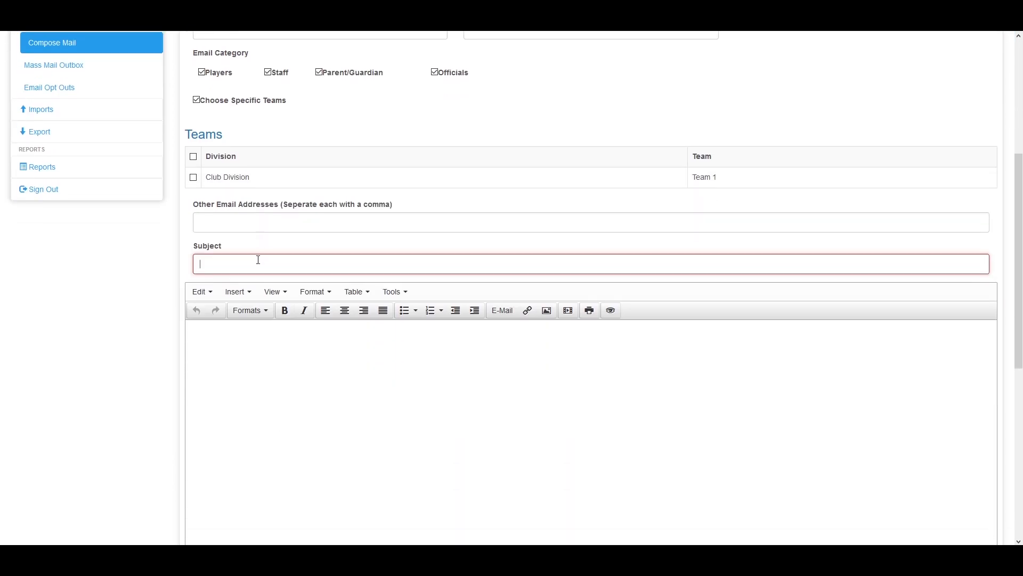
pyautogui.scroll(-1, 257, 264)
# Type 'That is a file' in the message body, select it and bring up Insert link
pyautogui.click(257, 267)
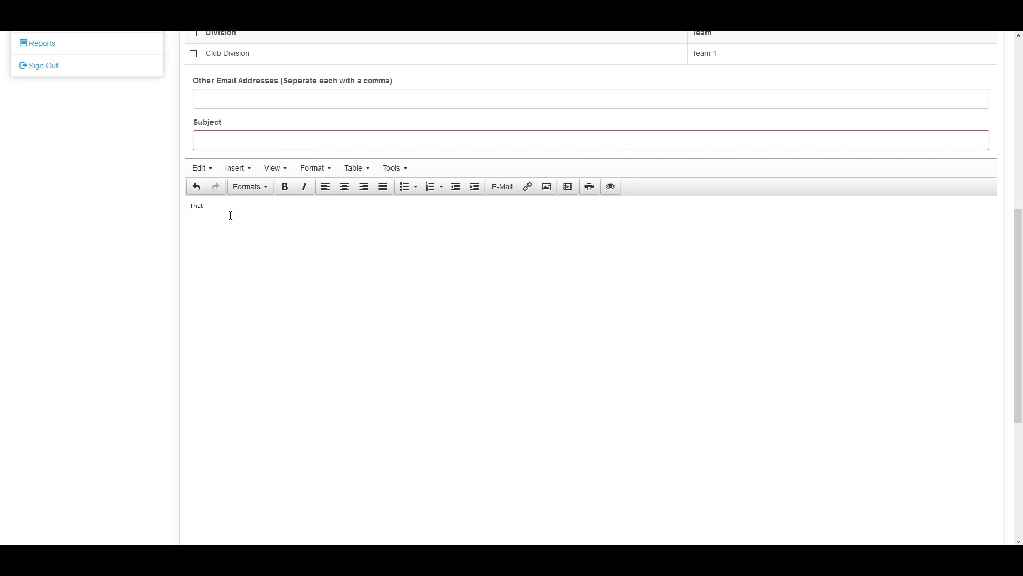
pyautogui.moveTo(234, 208); pyautogui.dragTo(194, 208)
pyautogui.rightClick(203, 207)
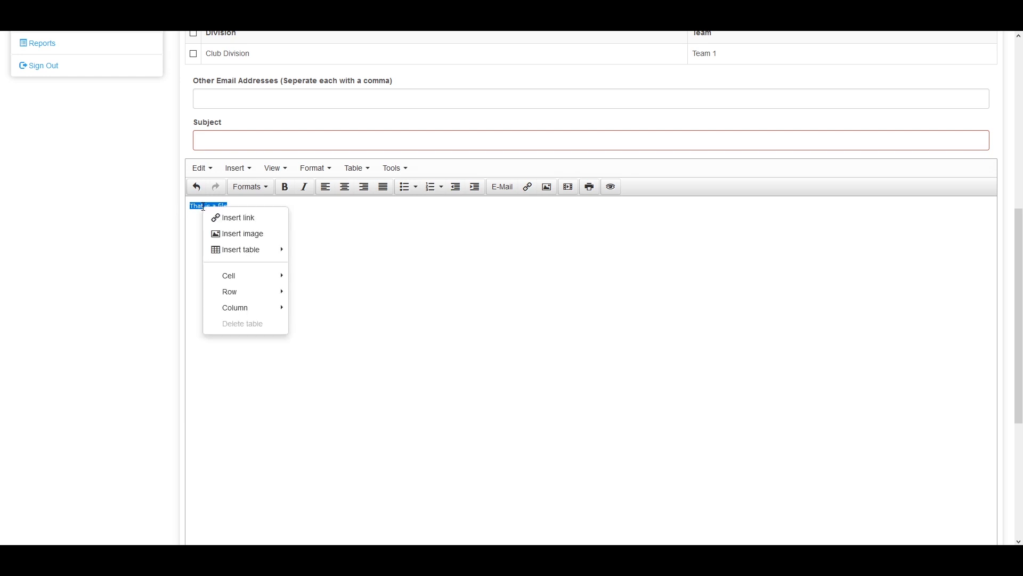
pyautogui.click(260, 226)
pyautogui.moveTo(469, 234); pyautogui.dragTo(367, 211)
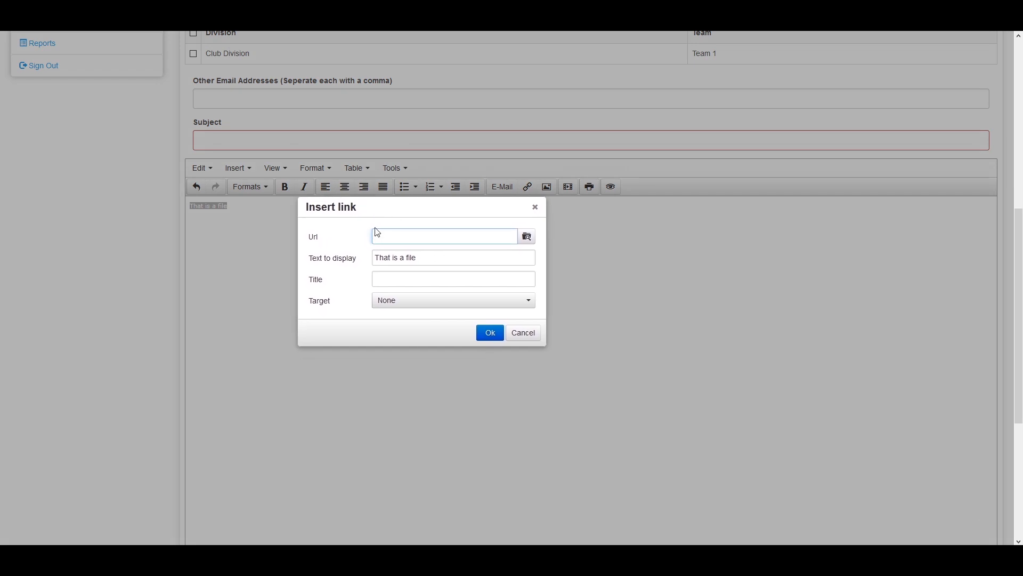
# Link 'That is a file' to testUpload.txt picked from the MoxieManager History folder
pyautogui.click(528, 240)
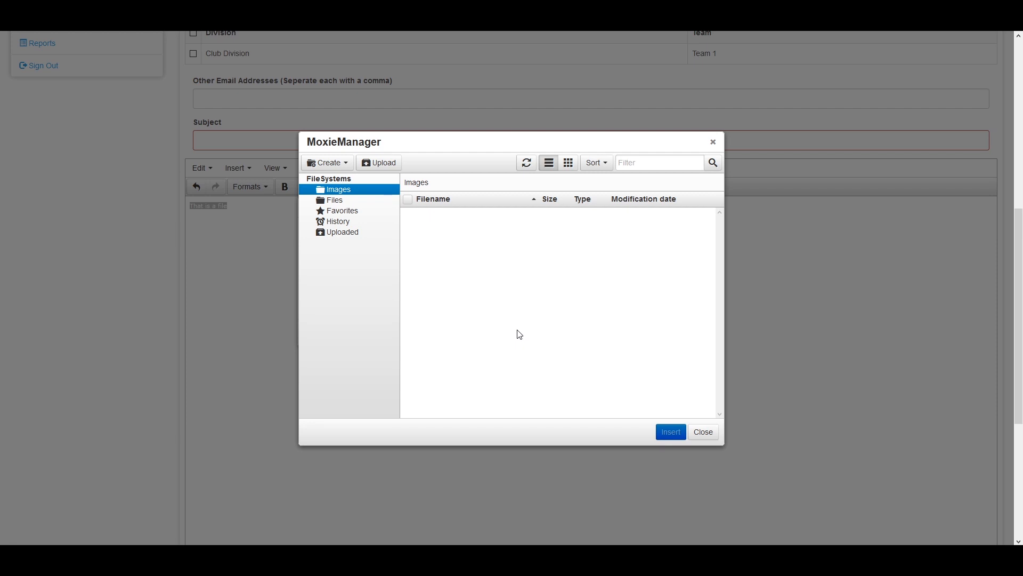
pyautogui.click(339, 201)
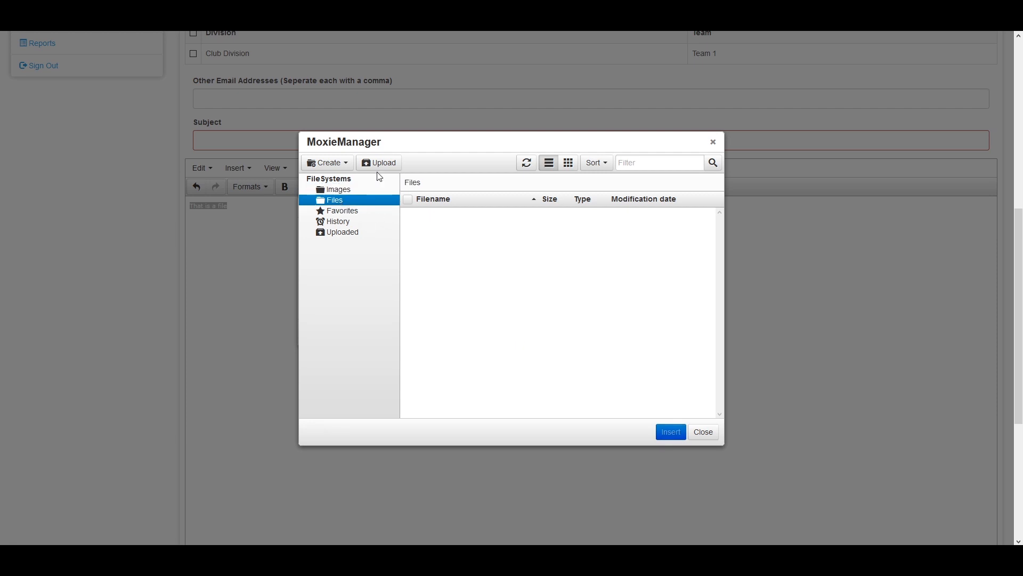
pyautogui.click(379, 162)
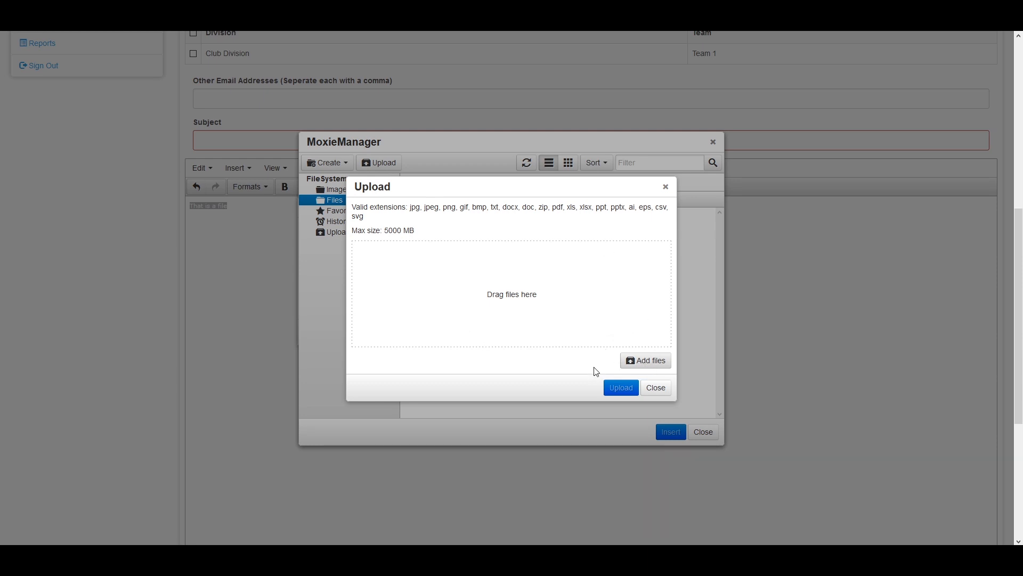
pyautogui.click(656, 388)
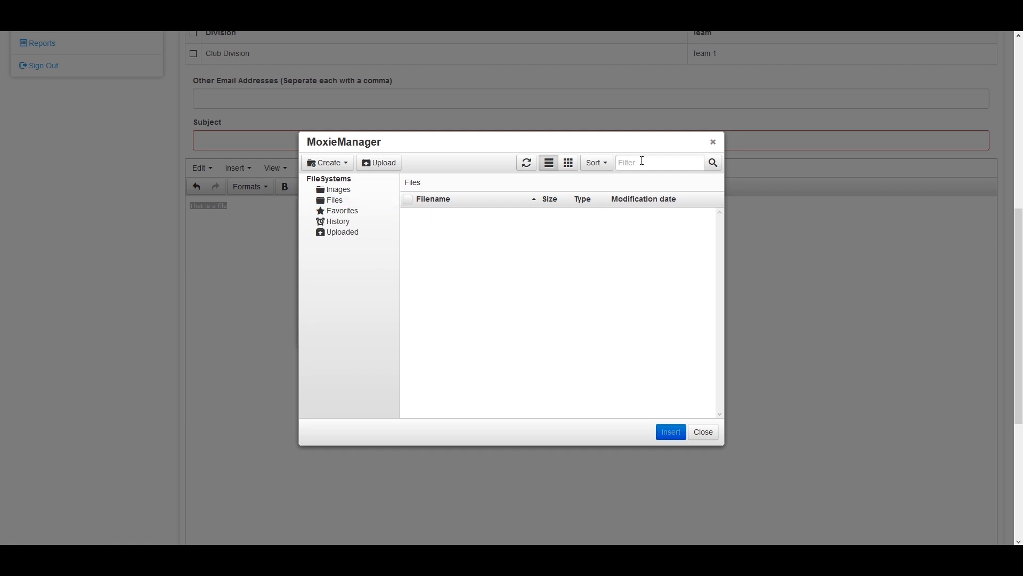
pyautogui.click(334, 222)
pyautogui.click(466, 218)
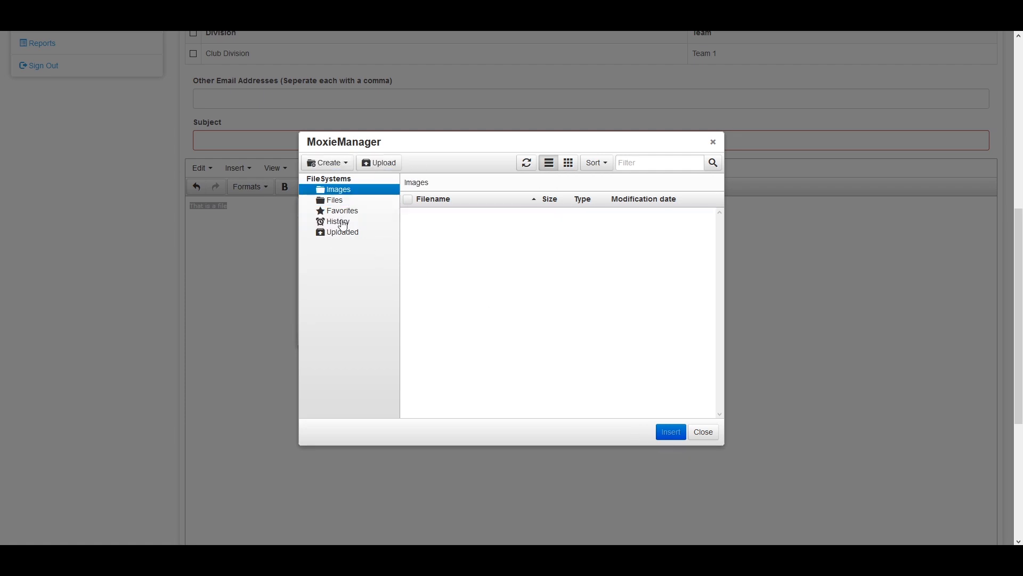
pyautogui.click(344, 222)
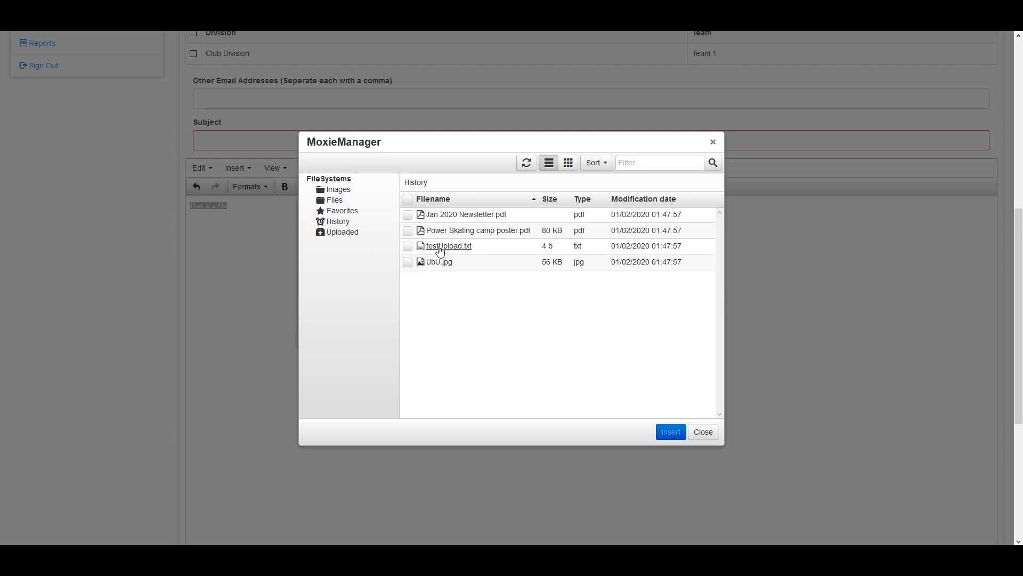
pyautogui.doubleClick(441, 248)
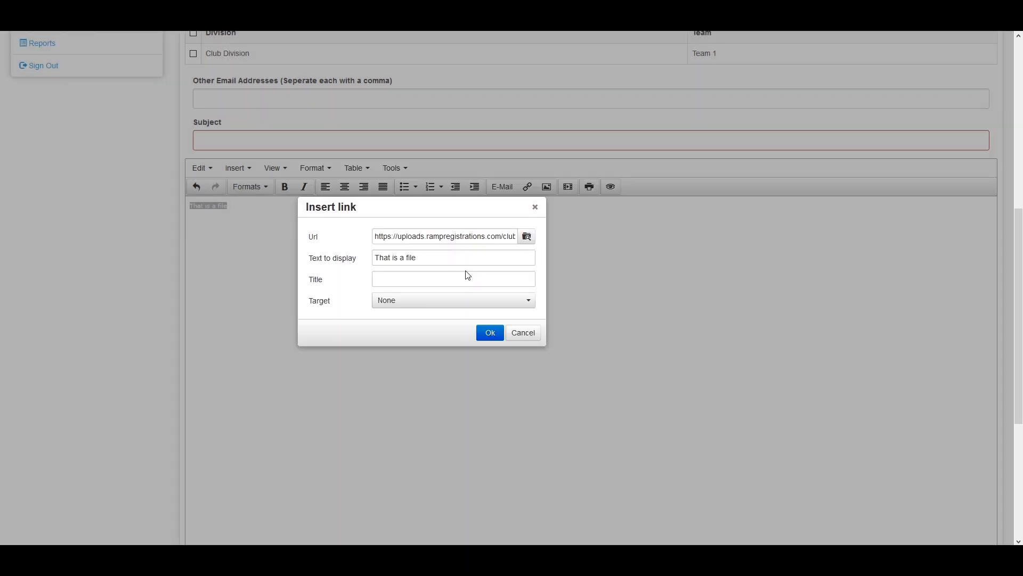
pyautogui.click(487, 335)
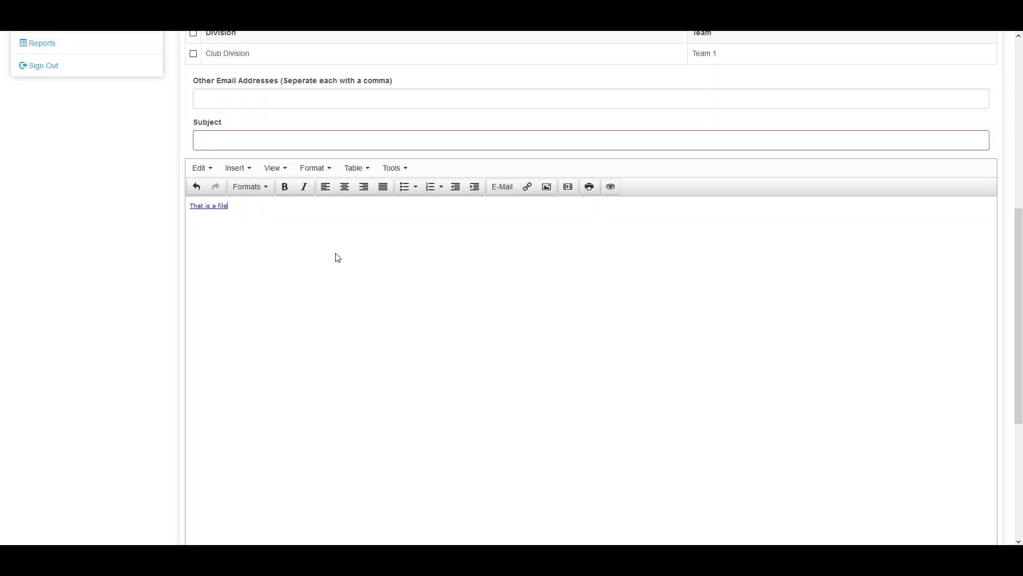
pyautogui.moveTo(247, 208); pyautogui.dragTo(174, 203)
pyautogui.click(235, 216)
pyautogui.scroll(-1, 217, 233)
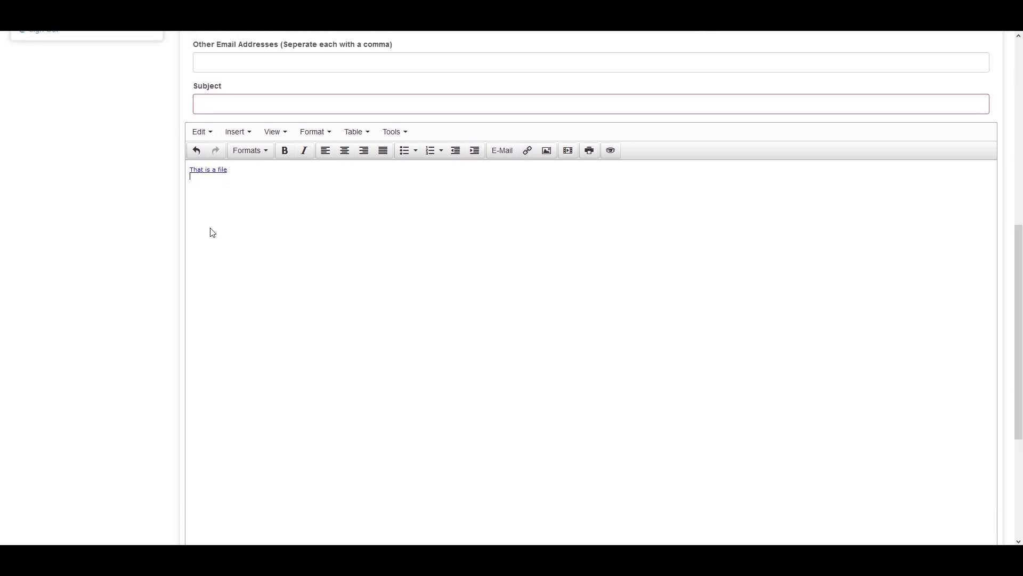
pyautogui.scroll(1, 212, 227)
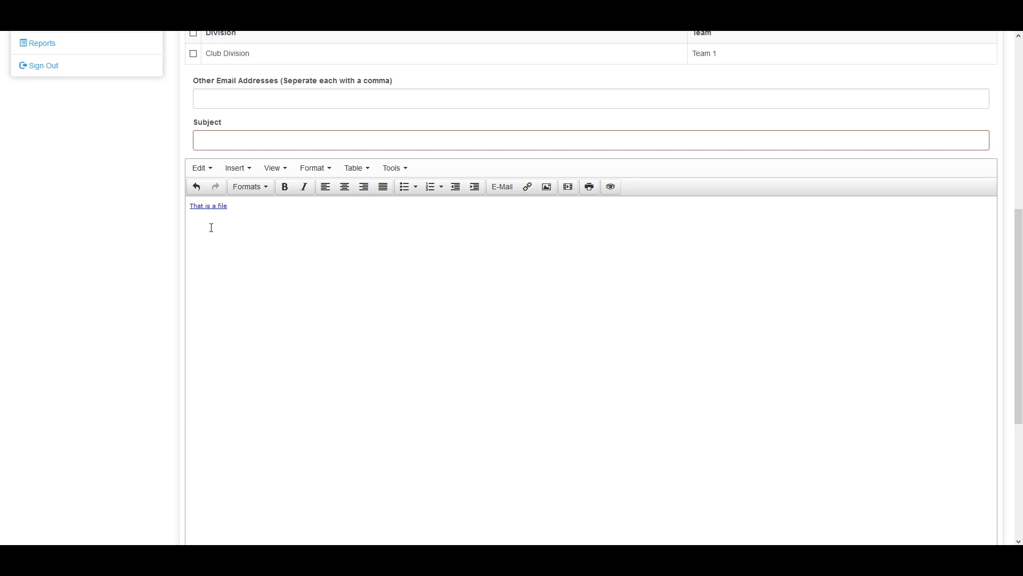
pyautogui.scroll(5, 216, 219)
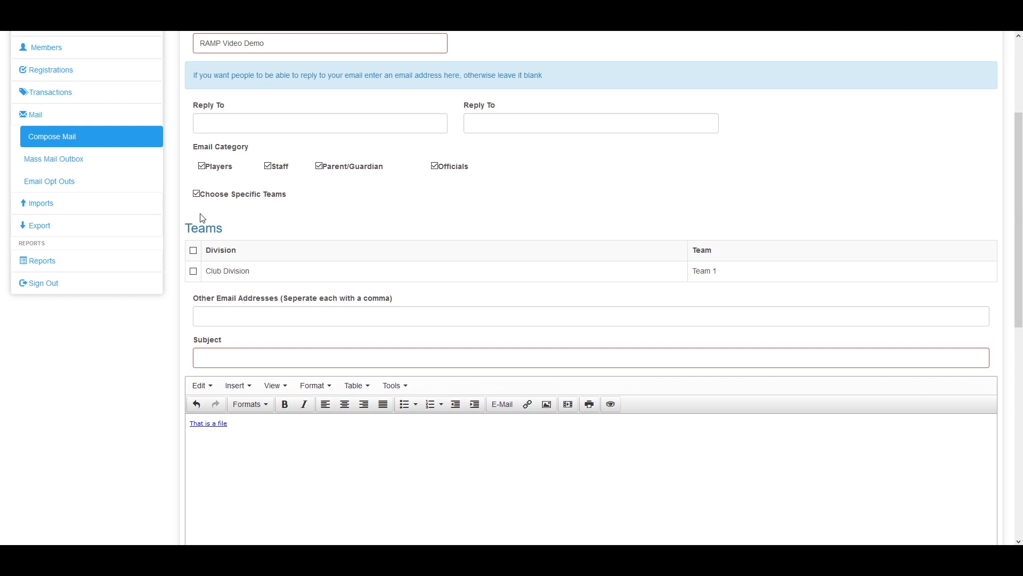
pyautogui.scroll(1, 201, 216)
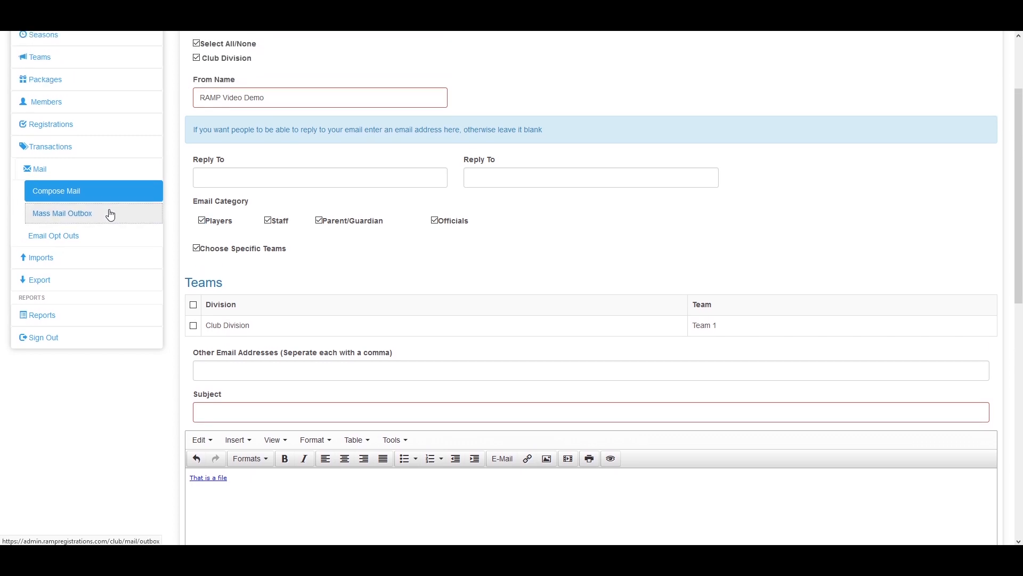
# View the empty Mass Mail Outbox, then go to the Email Opt Outs page
pyautogui.click(111, 214)
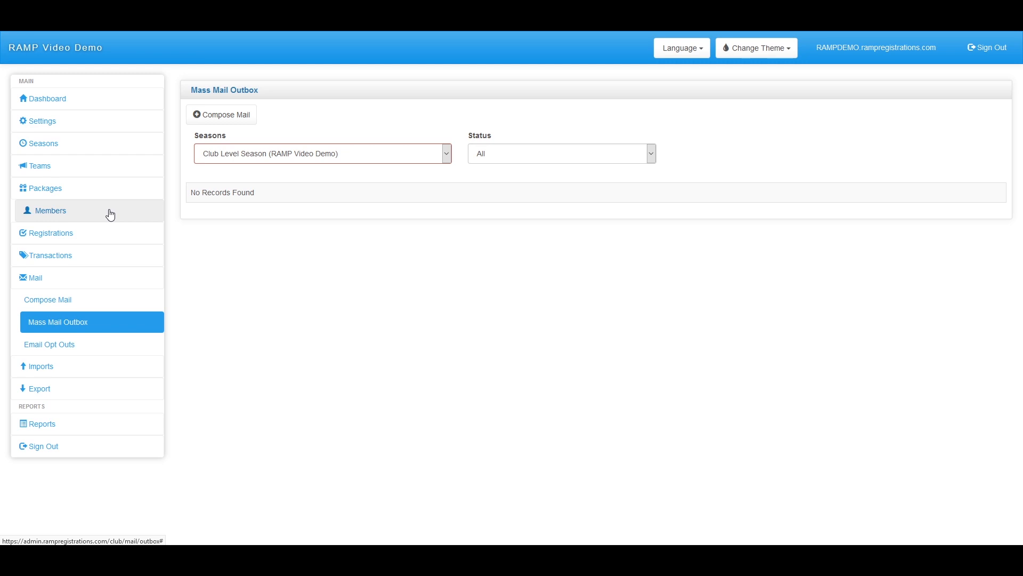
pyautogui.click(71, 344)
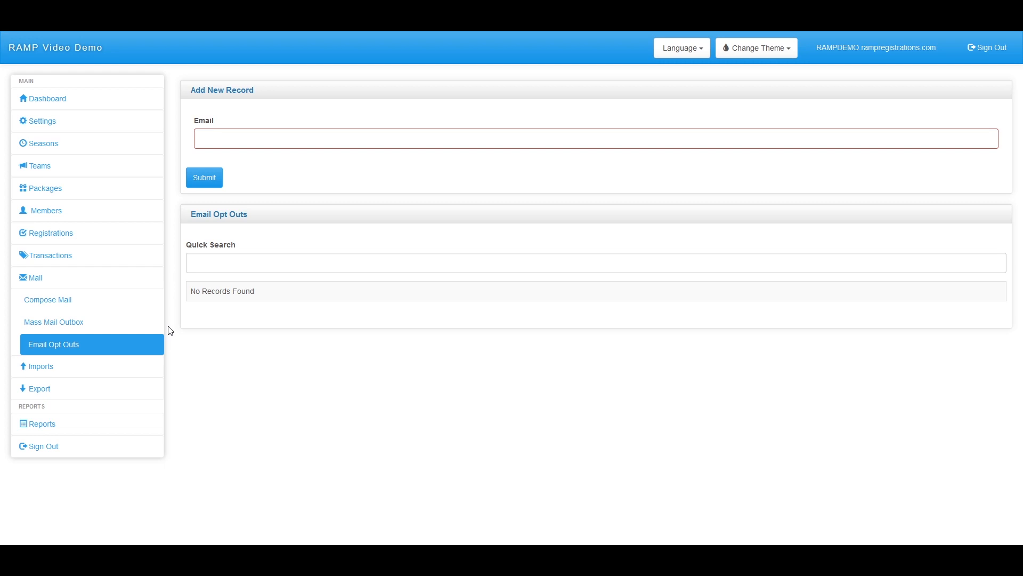
# Check the empty Email Opt Outs list, then collapse Mail and expand Imports
pyautogui.click(247, 137)
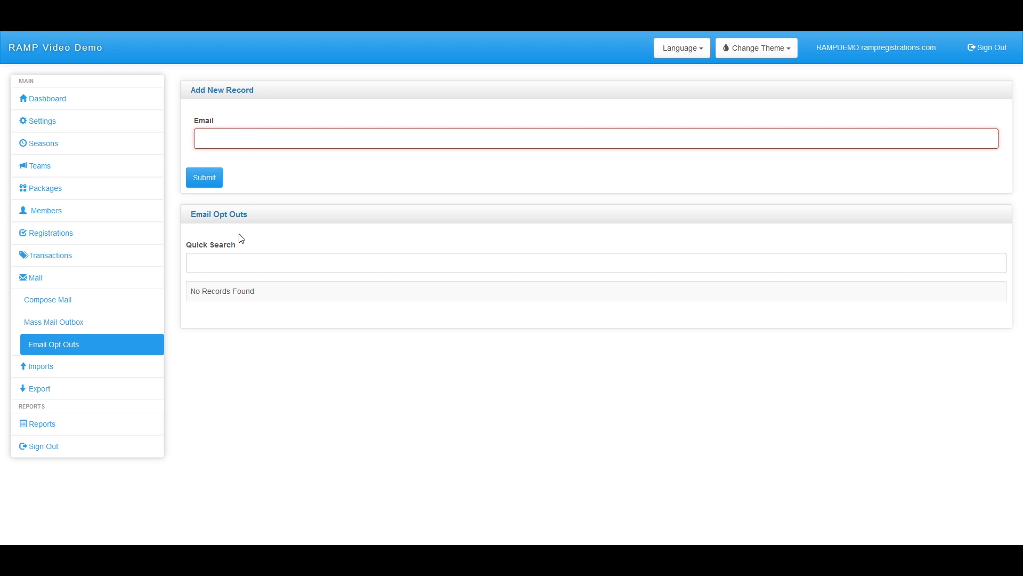
pyautogui.moveTo(264, 295); pyautogui.dragTo(205, 291)
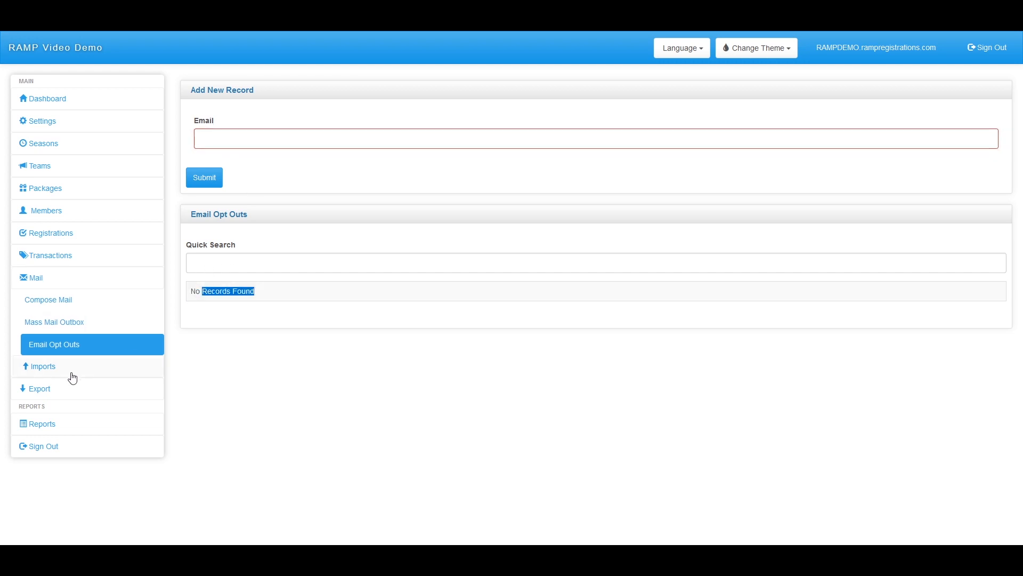
pyautogui.click(48, 277)
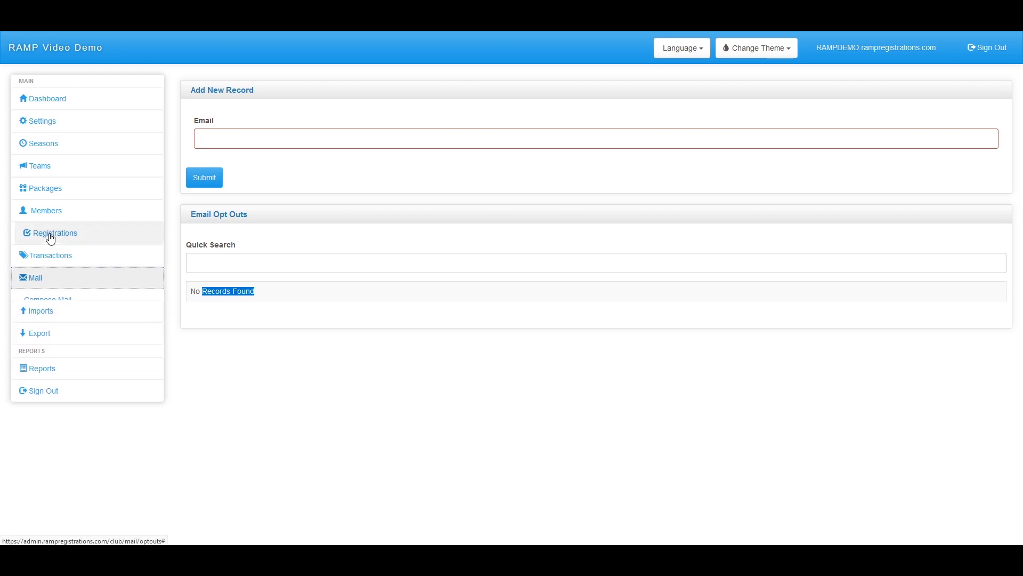
pyautogui.click(61, 304)
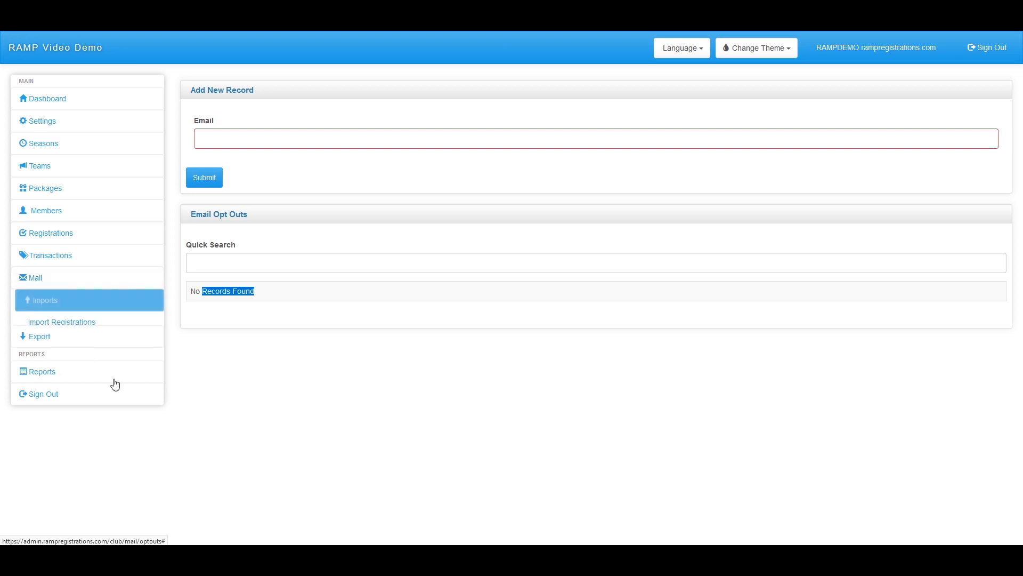
# Open Import Registrations, save the Club Import CSV Template, and review the import rules
pyautogui.click(65, 324)
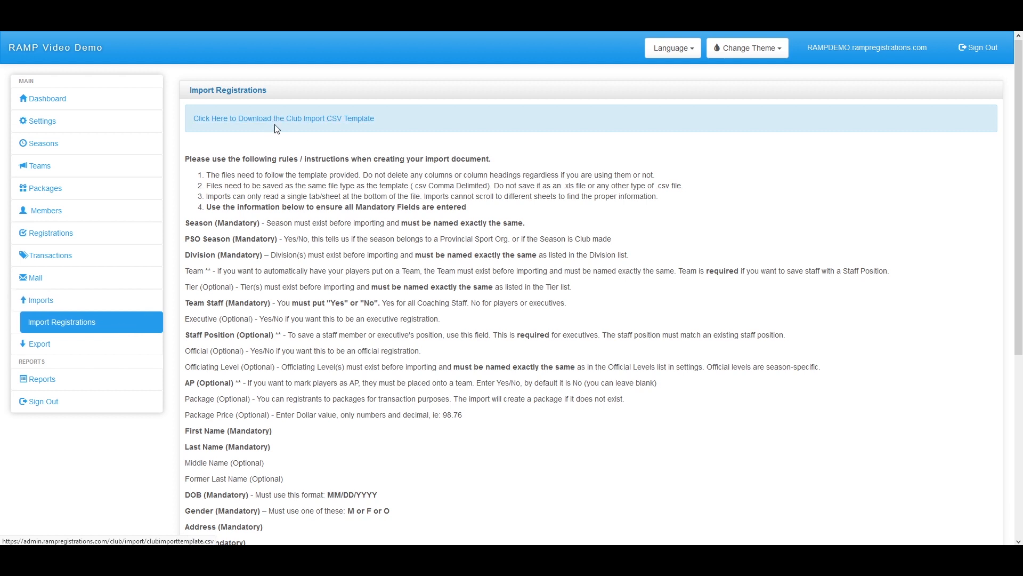
pyautogui.click(288, 122)
pyautogui.click(267, 262)
pyautogui.click(392, 305)
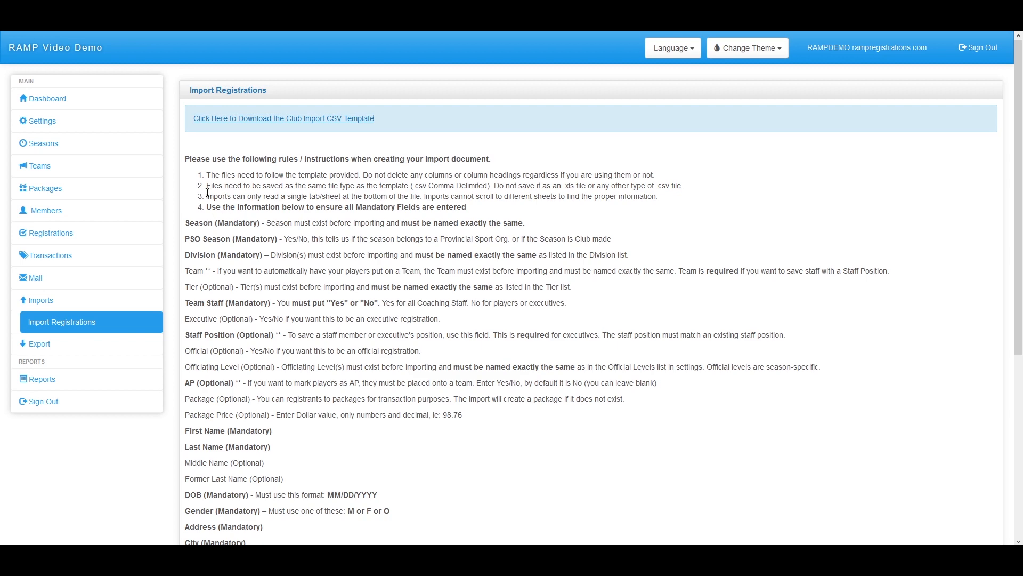
pyautogui.moveTo(184, 158); pyautogui.dragTo(350, 456)
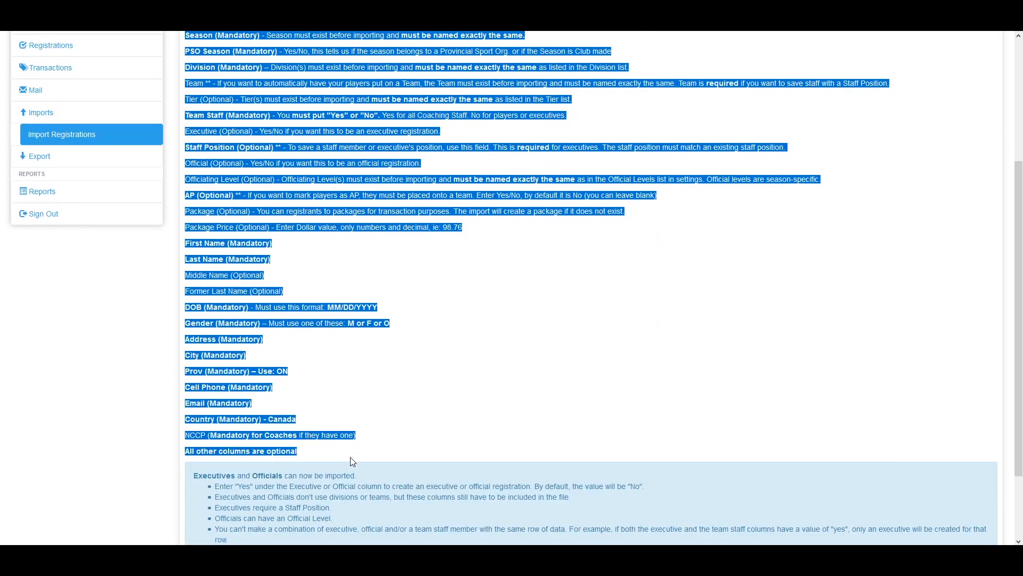
pyautogui.click(350, 456)
pyautogui.scroll(-1, 352, 448)
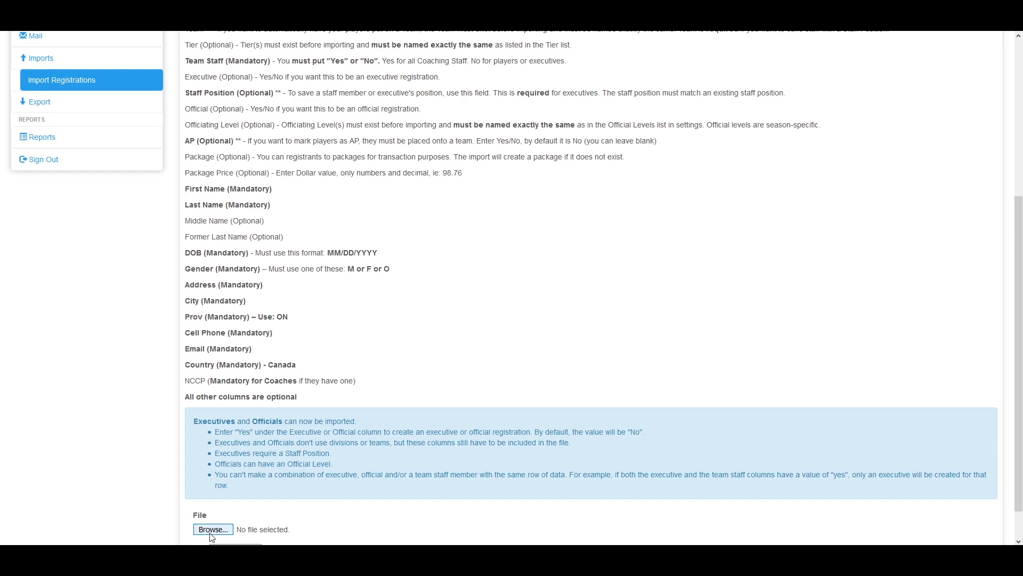
pyautogui.scroll(5, 224, 528)
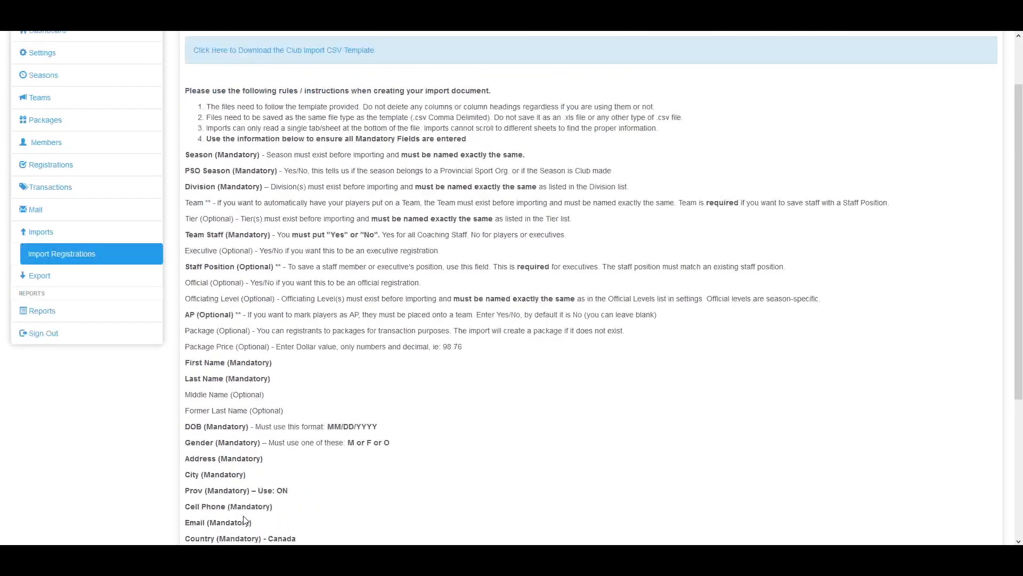
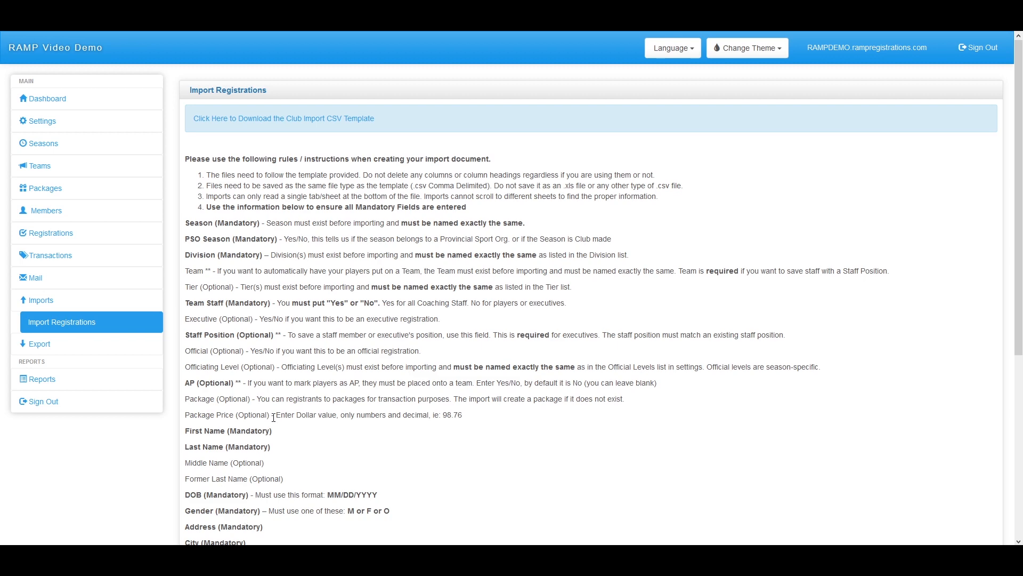
# Expand Export in the sidebar to show Player & Staff Export and Export Birth Certificates
pyautogui.scroll(-5, 250, 479)
pyautogui.scroll(5, 260, 413)
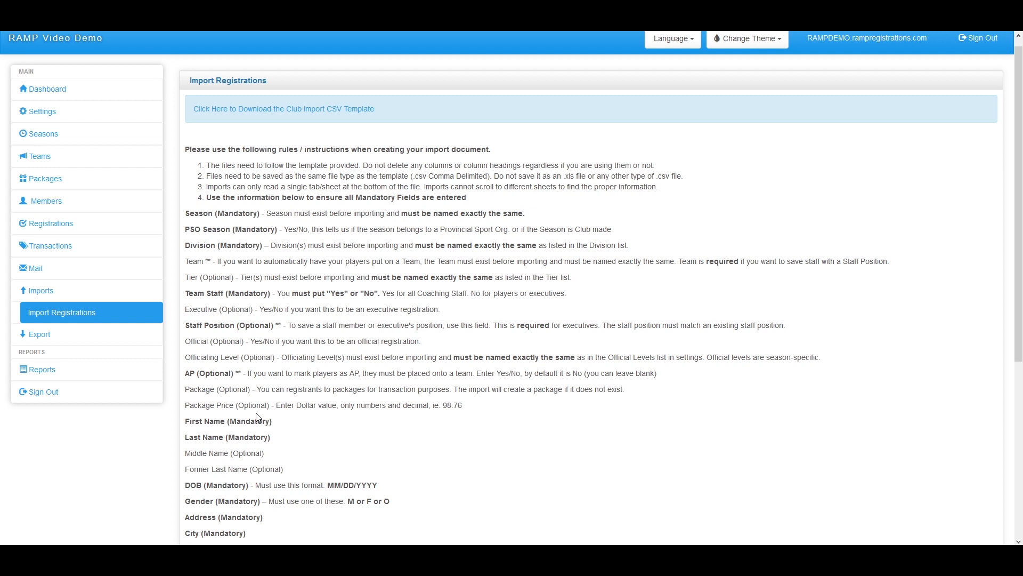
pyautogui.click(76, 333)
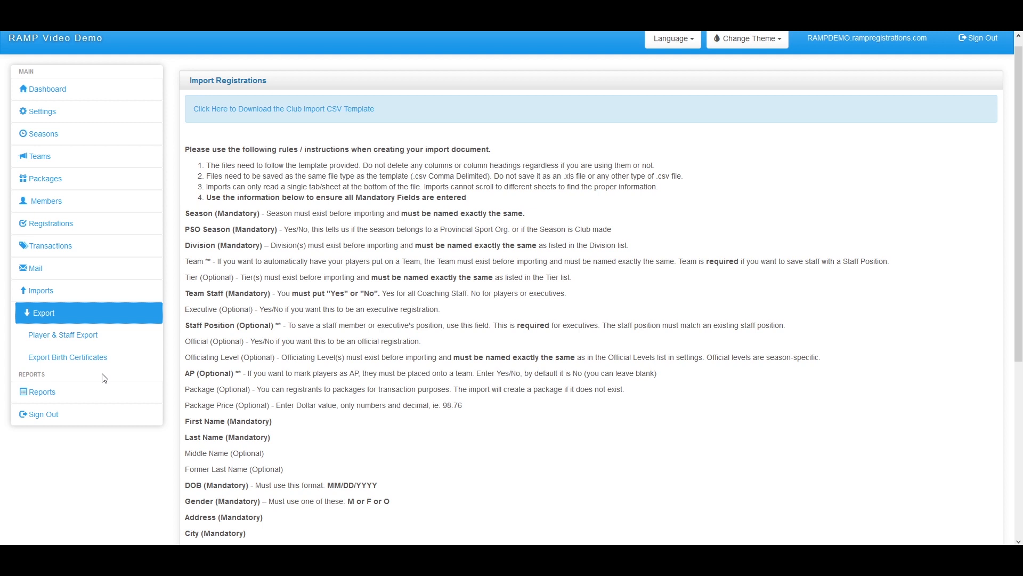
# Save a Club Level Season Player & Staff Export spreadsheet with staff included, then open Export Birth Certificates
pyautogui.click(66, 340)
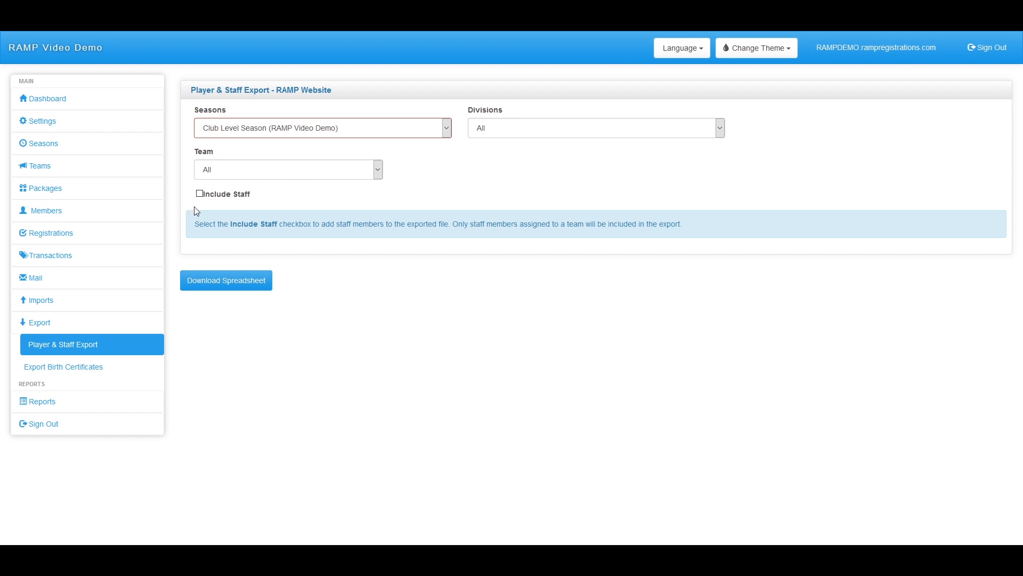
pyautogui.click(309, 134)
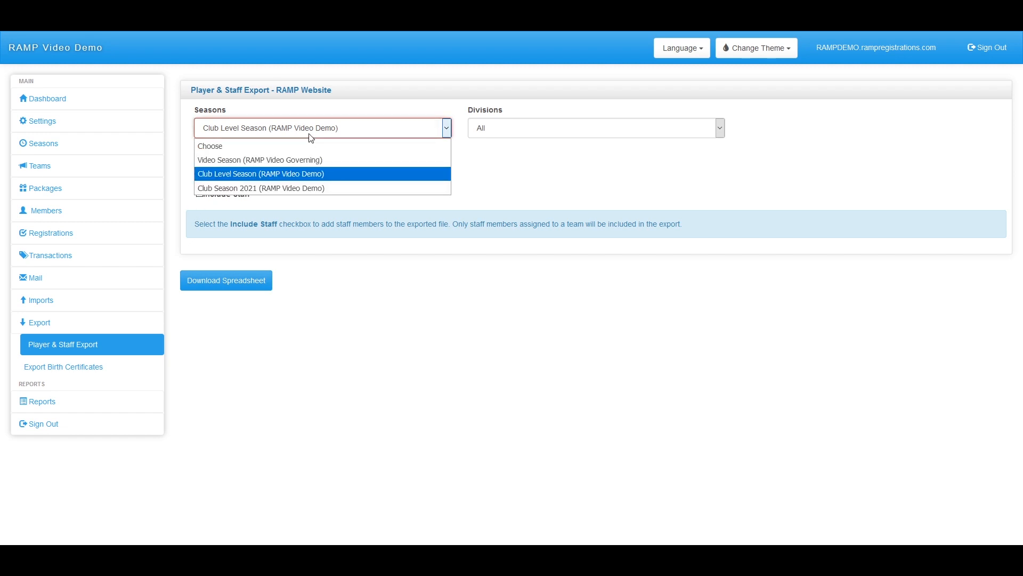
pyautogui.click(311, 136)
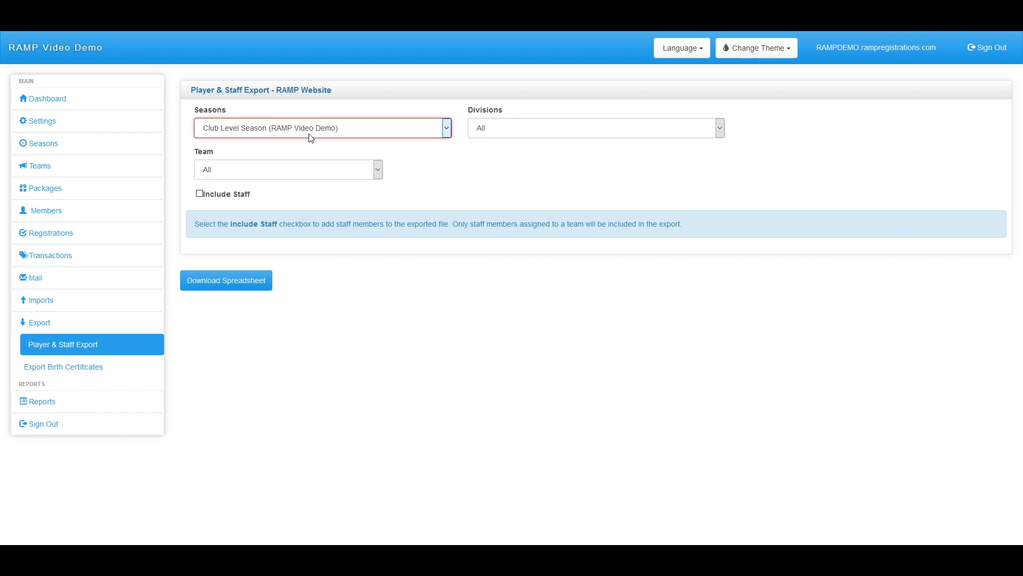
pyautogui.click(201, 194)
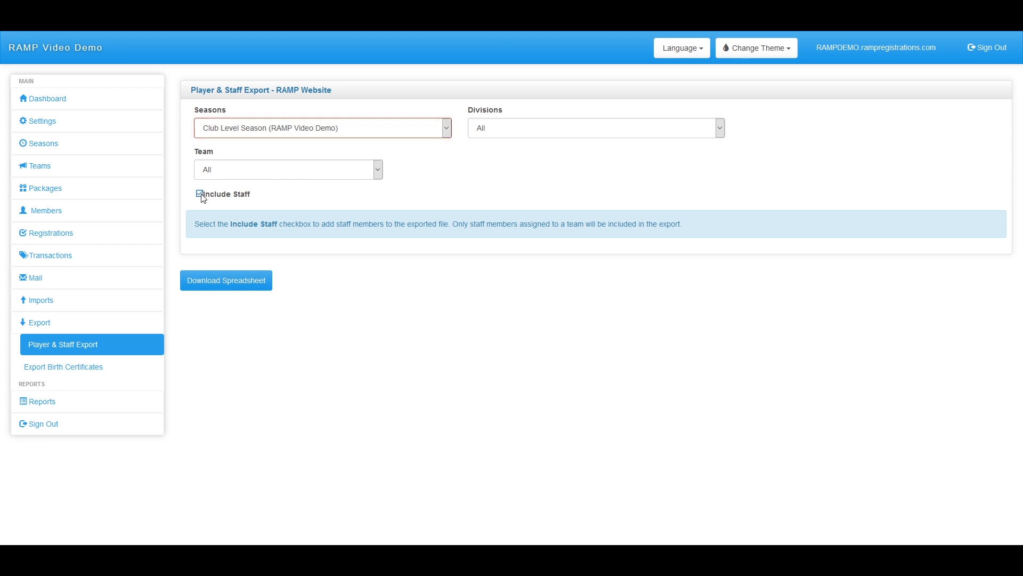
pyautogui.click(254, 284)
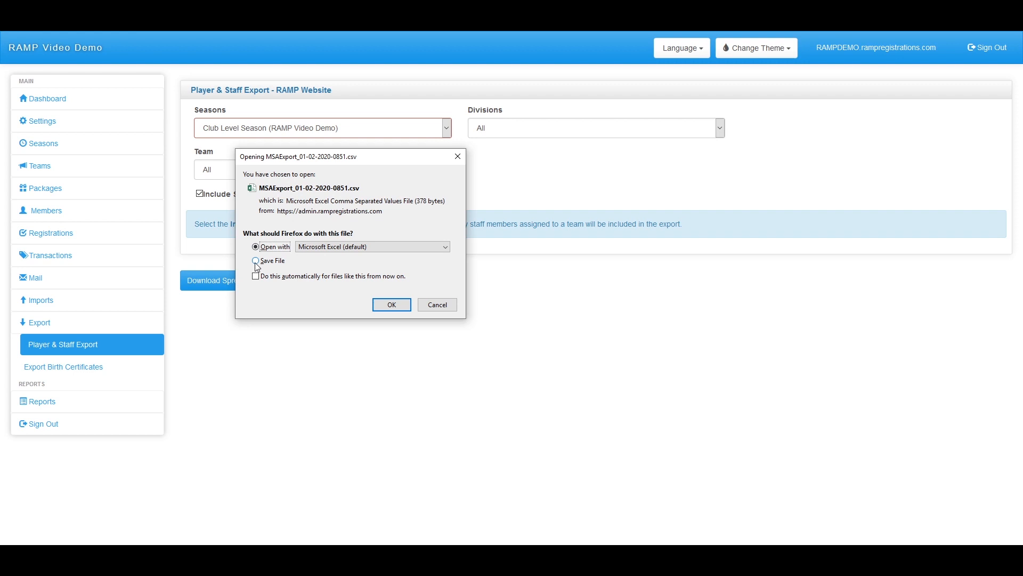
pyautogui.click(255, 261)
pyautogui.click(391, 306)
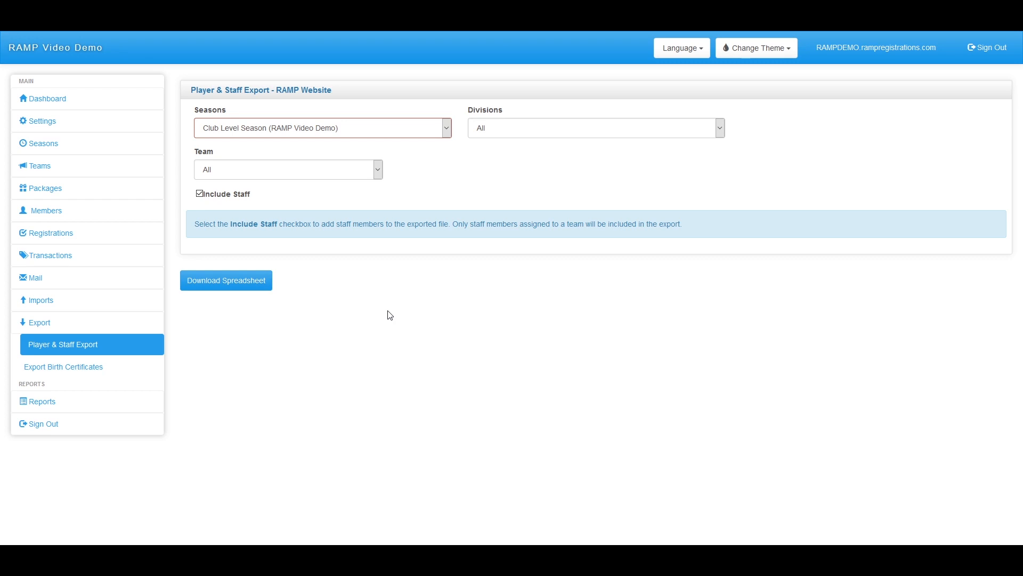
pyautogui.click(120, 377)
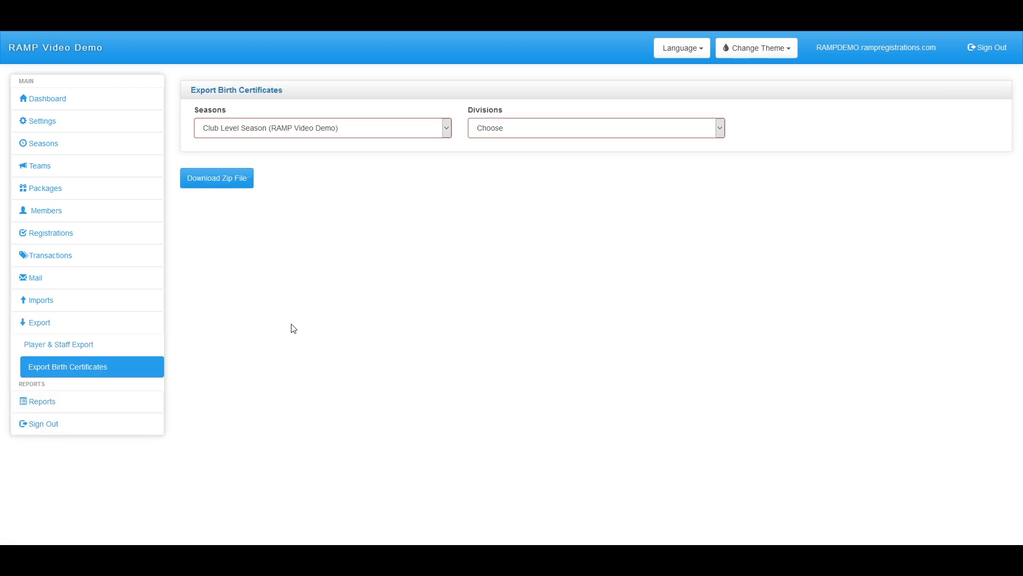
# Choose Club Division for the birth certificate export, then collapse Export and expand Reports
pyautogui.click(503, 130)
pyautogui.click(495, 160)
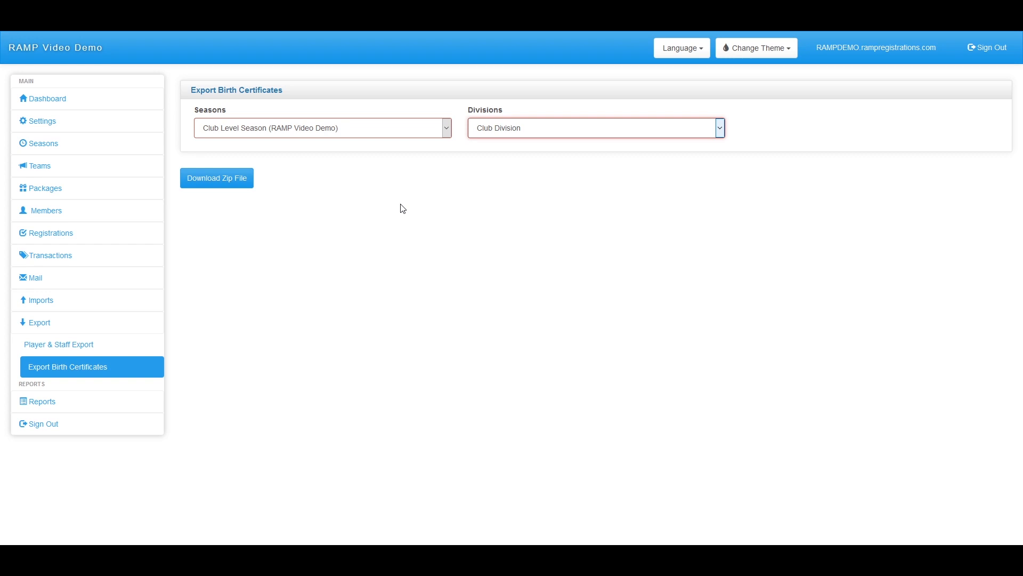
pyautogui.click(53, 324)
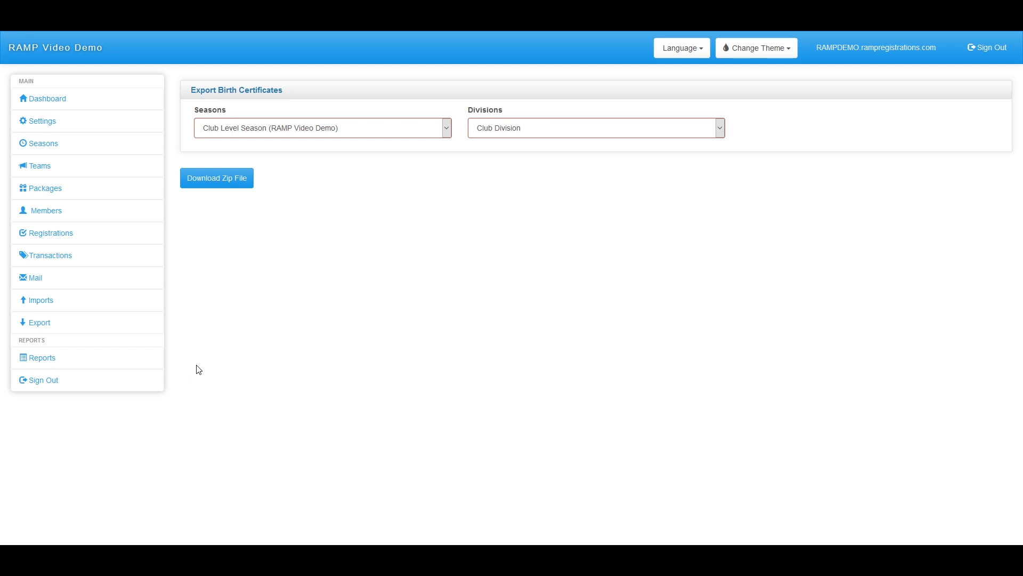
pyautogui.click(82, 360)
pyautogui.scroll(-4, 96, 360)
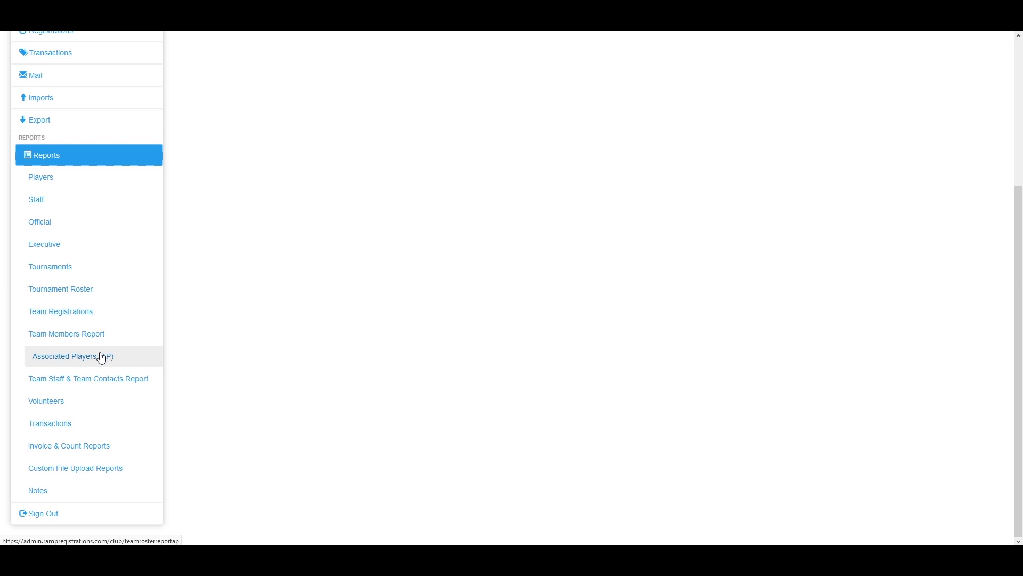
# Open the Players report and check its Divisions and Financials filters, keeping all options
pyautogui.click(68, 183)
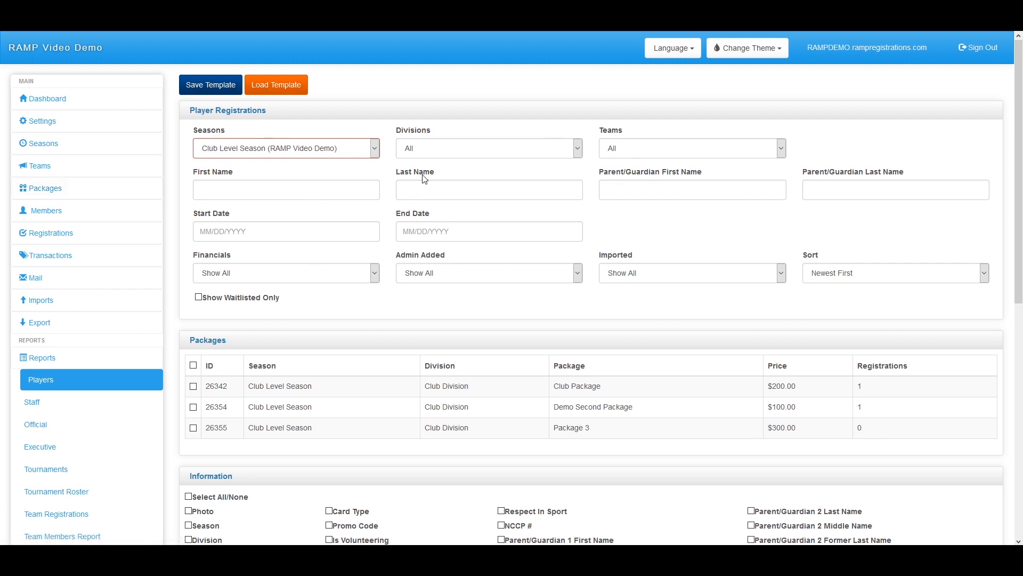
pyautogui.click(548, 149)
pyautogui.click(548, 149)
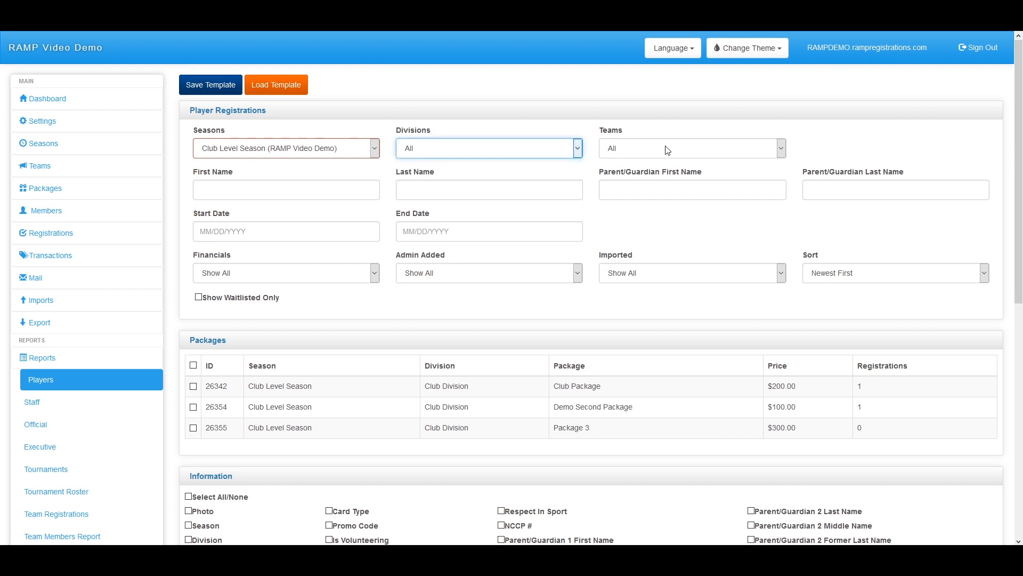
pyautogui.scroll(-2, 453, 209)
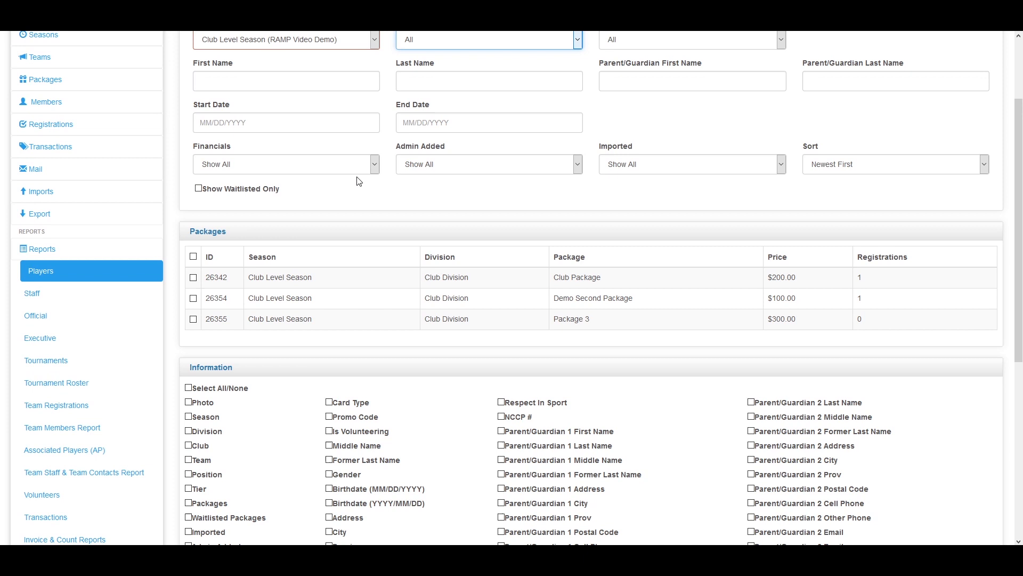
pyautogui.click(371, 169)
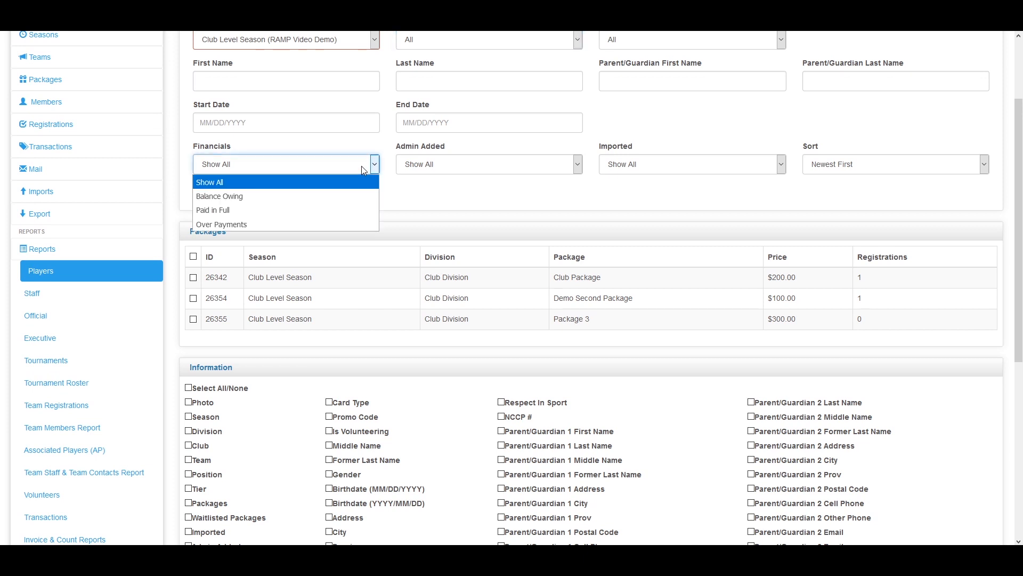
pyautogui.click(359, 165)
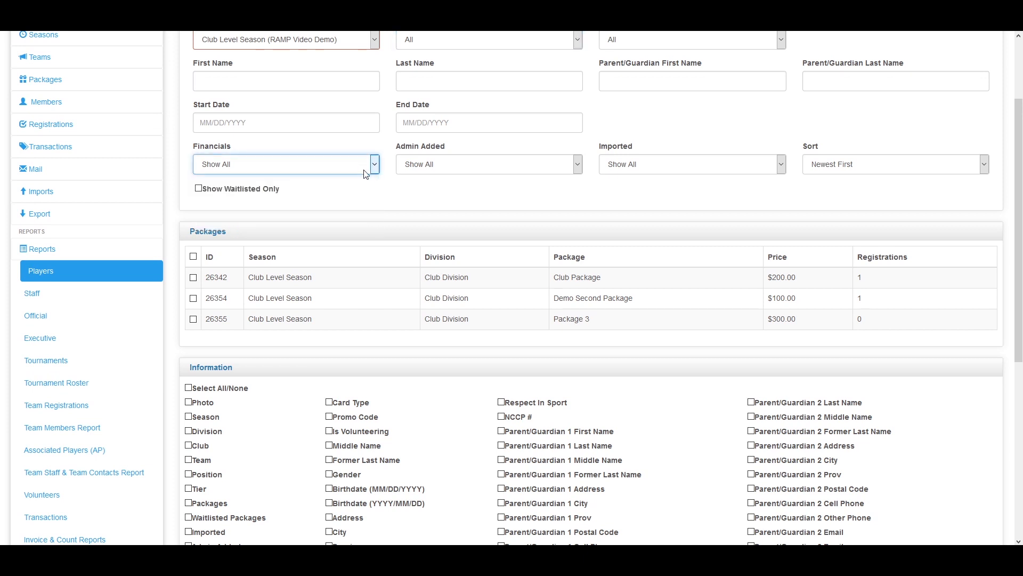
pyautogui.scroll(-2, 335, 187)
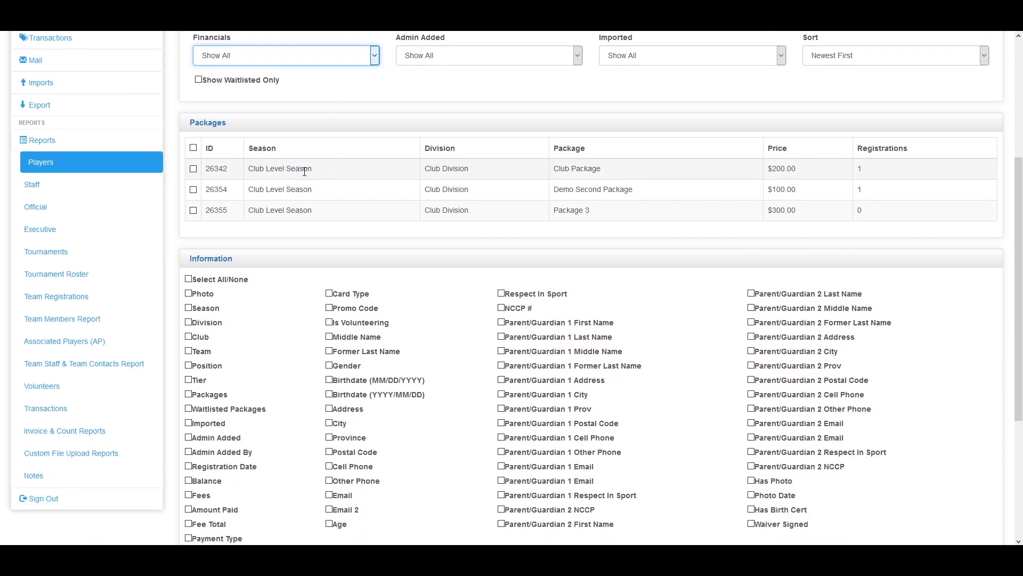
pyautogui.scroll(-2, 269, 209)
pyautogui.scroll(2, 270, 210)
pyautogui.scroll(4, 576, 102)
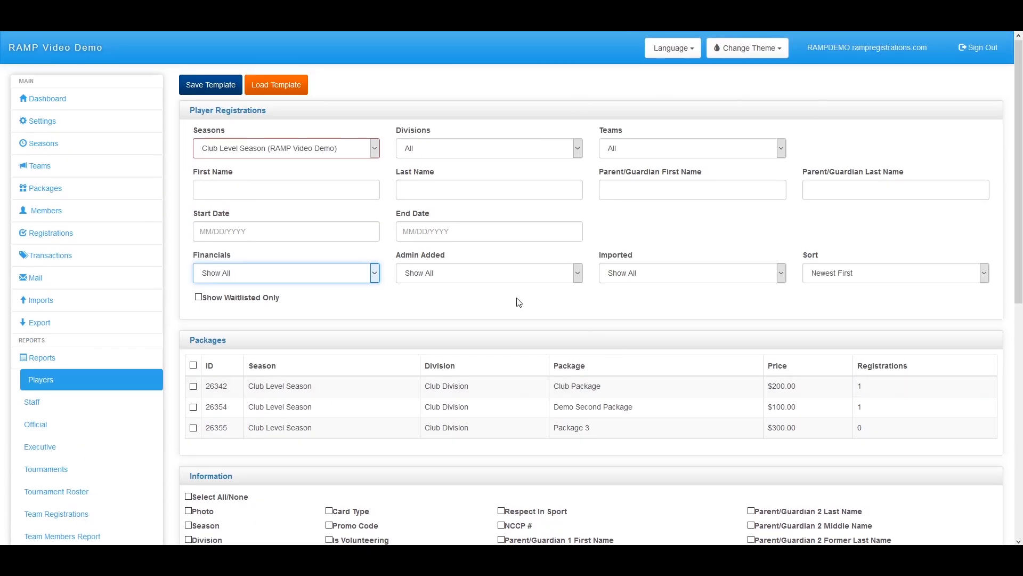
pyautogui.scroll(-7, 517, 299)
pyautogui.scroll(-1, 482, 282)
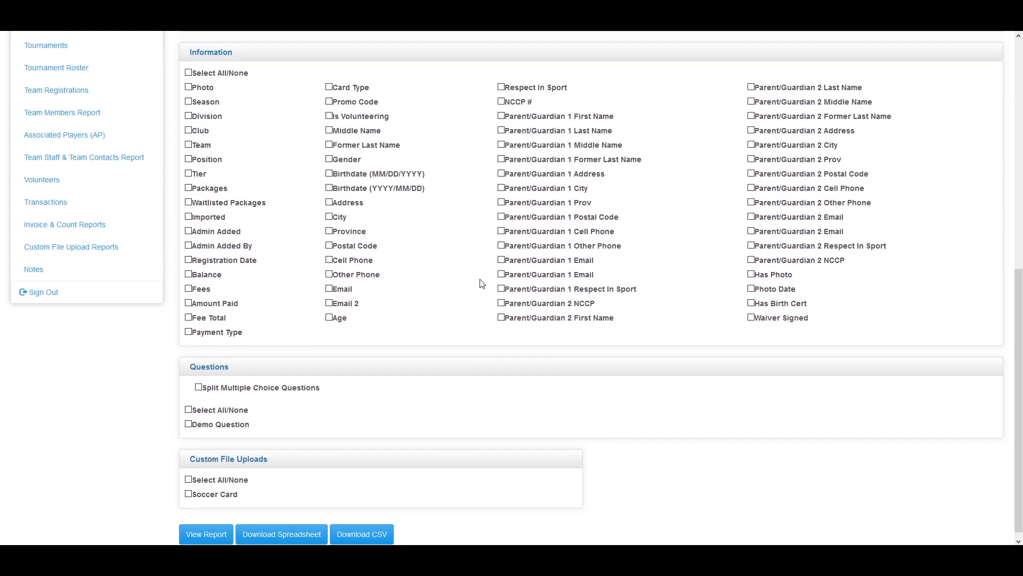
pyautogui.scroll(1, 480, 285)
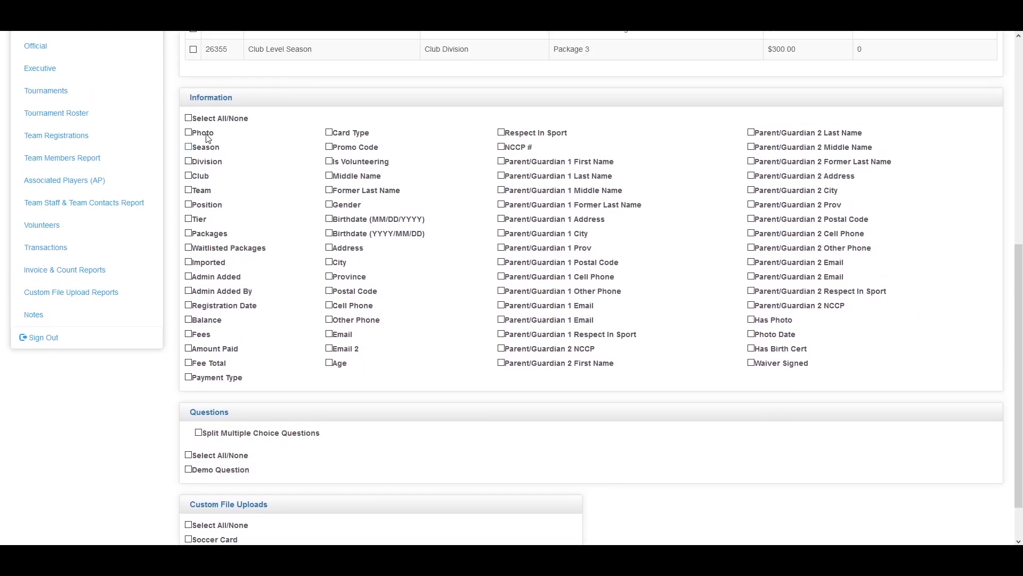
# Toggle Select All, Amount Paid and Fee Total, leaving every information field unchecked
pyautogui.click(188, 119)
pyautogui.click(189, 118)
pyautogui.click(189, 349)
pyautogui.click(188, 363)
pyautogui.click(188, 349)
pyautogui.click(189, 363)
pyautogui.scroll(-1, 250, 339)
pyautogui.scroll(-1, 250, 339)
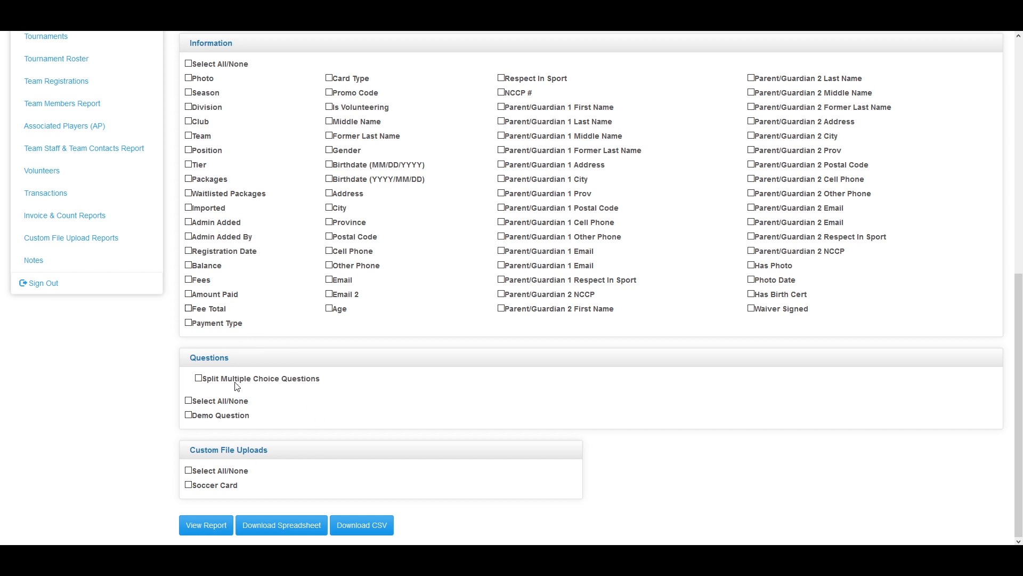
pyautogui.scroll(3, 637, 420)
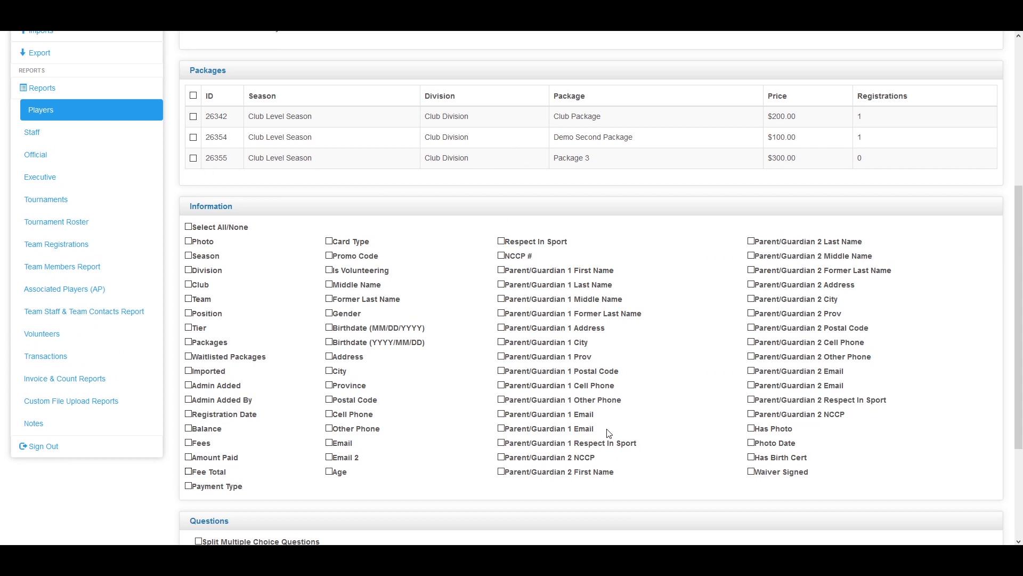
# Select every information field, then open and cancel the Save Template dialog
pyautogui.click(188, 227)
pyautogui.scroll(5, 611, 410)
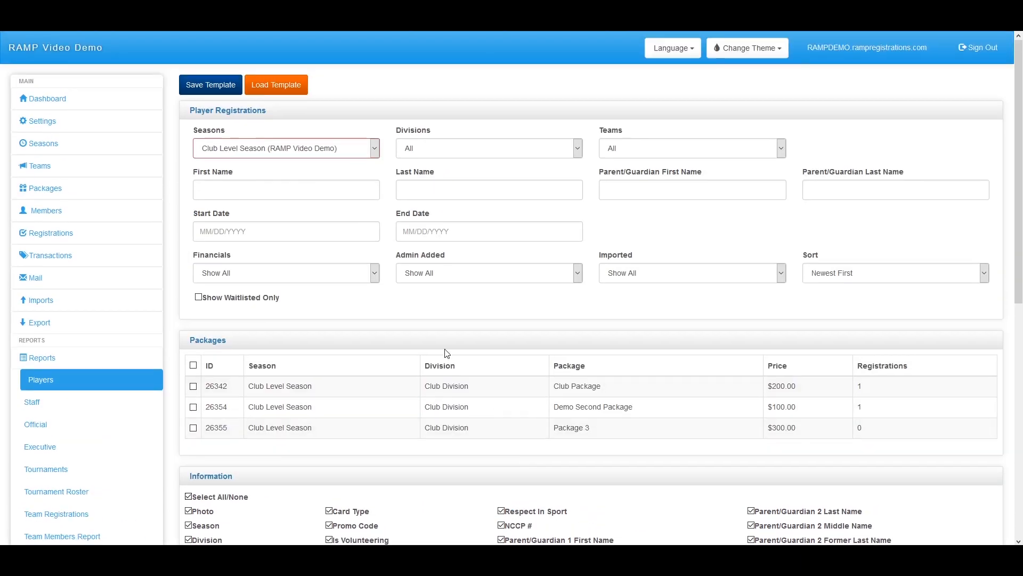
pyautogui.click(218, 85)
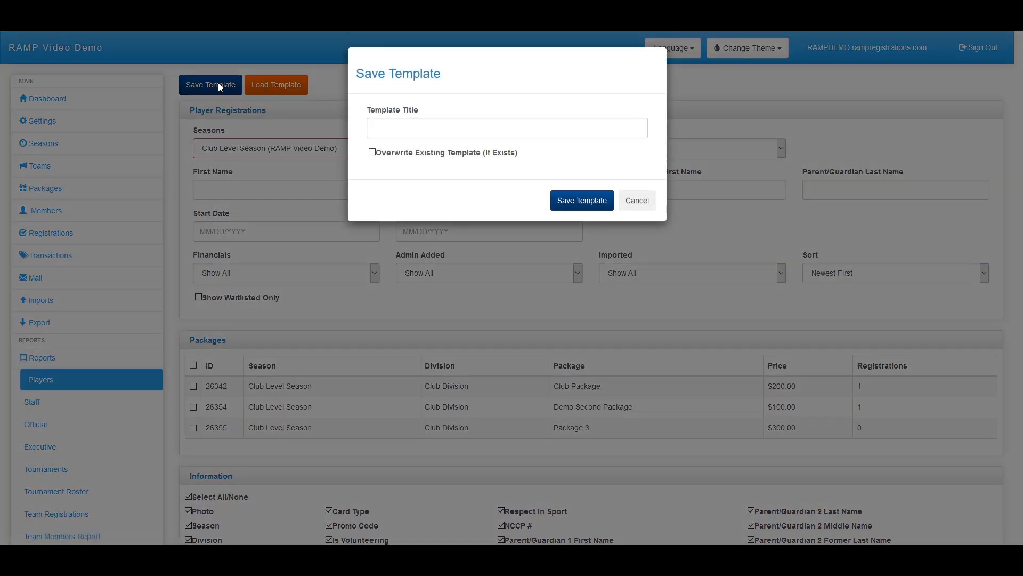
pyautogui.click(643, 200)
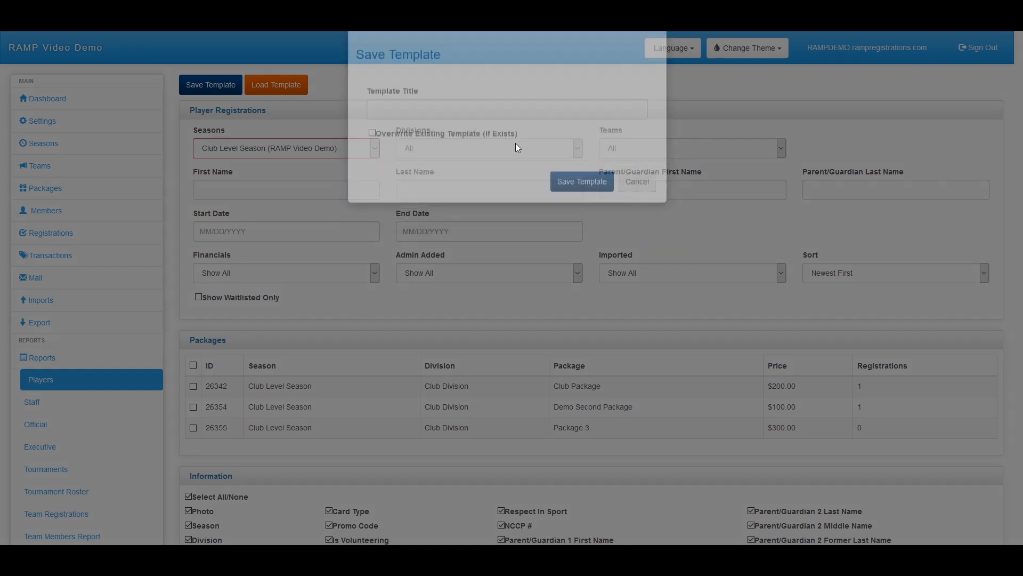
# Browse the Load Template list and close the dialog without loading a template
pyautogui.click(271, 85)
pyautogui.click(446, 133)
pyautogui.click(447, 132)
pyautogui.click(632, 172)
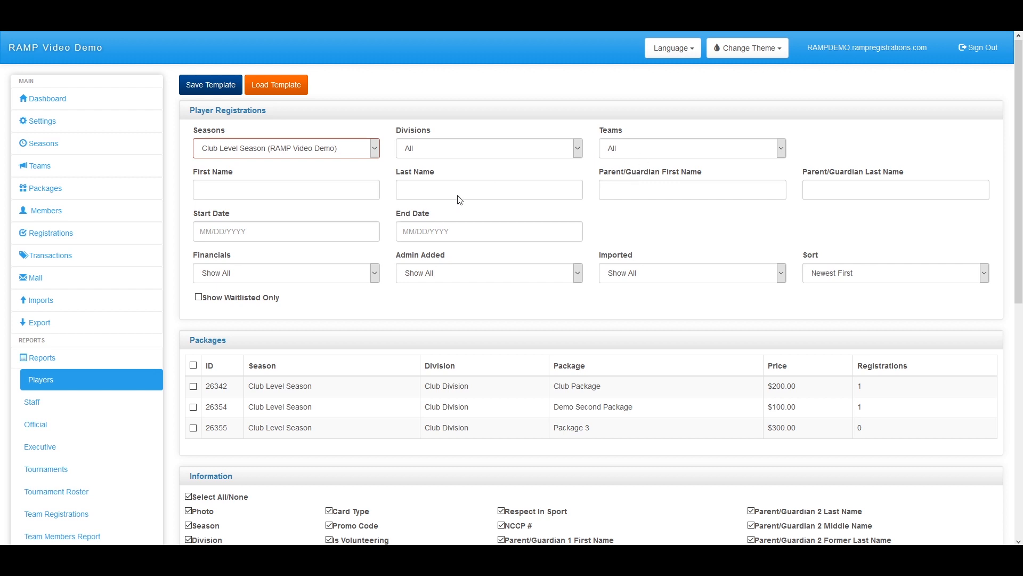
pyautogui.scroll(-2, 226, 282)
pyautogui.scroll(-1, 227, 281)
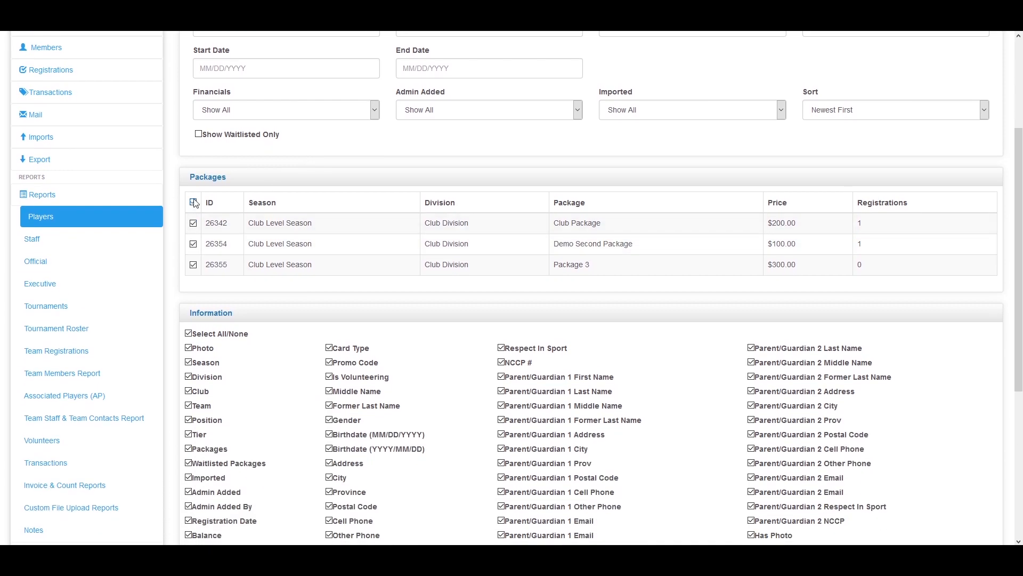
pyautogui.scroll(-5, 195, 203)
# Generate the one-record player registration report, close its preview, and return to the Packages table
pyautogui.click(213, 528)
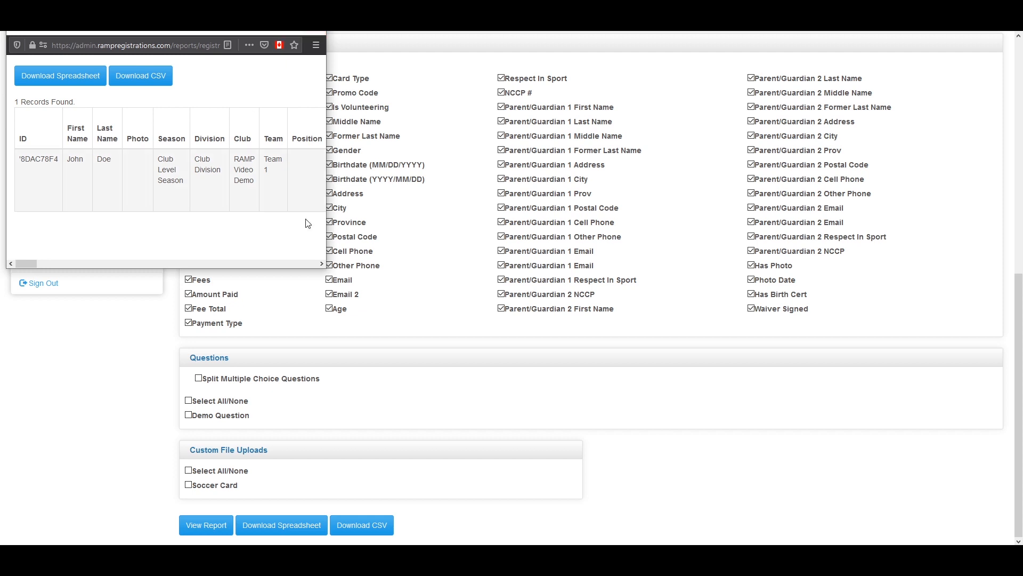
pyautogui.moveTo(32, 263)
pyautogui.mouseDown()
pyautogui.moveTo(78, 269)
pyautogui.moveTo(28, 264)
pyautogui.mouseUp()
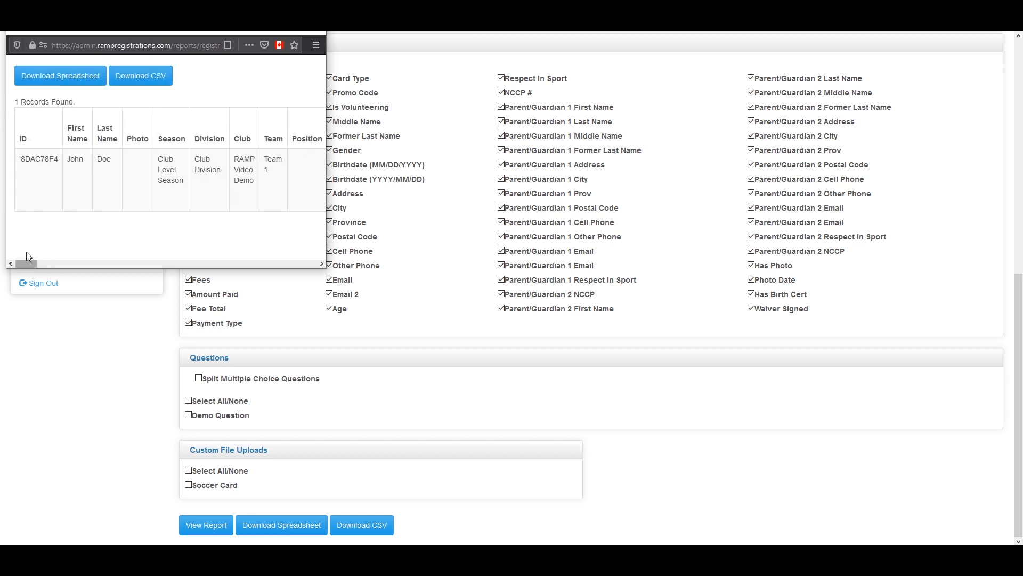
pyautogui.click(319, 33)
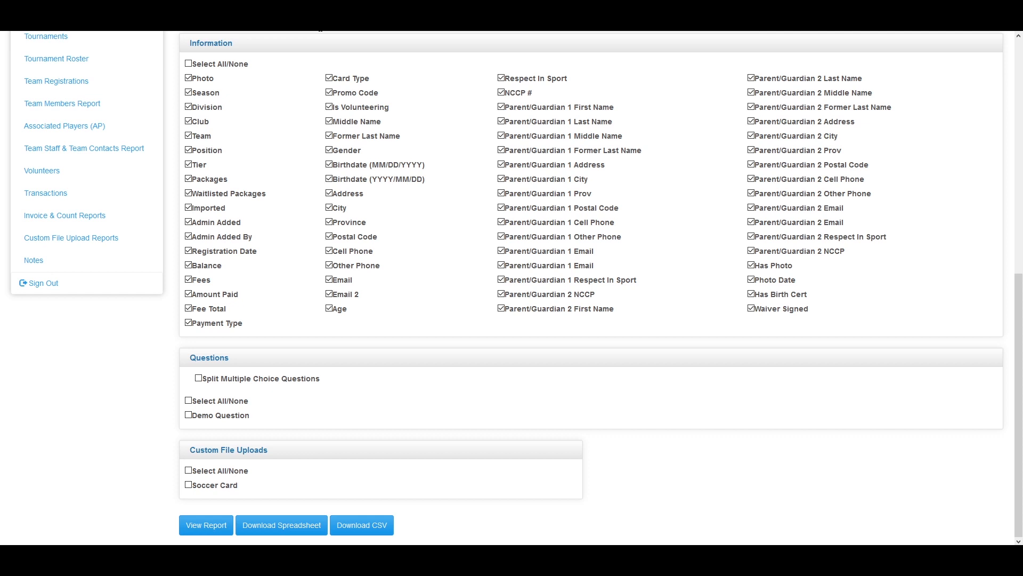
pyautogui.scroll(3, 229, 192)
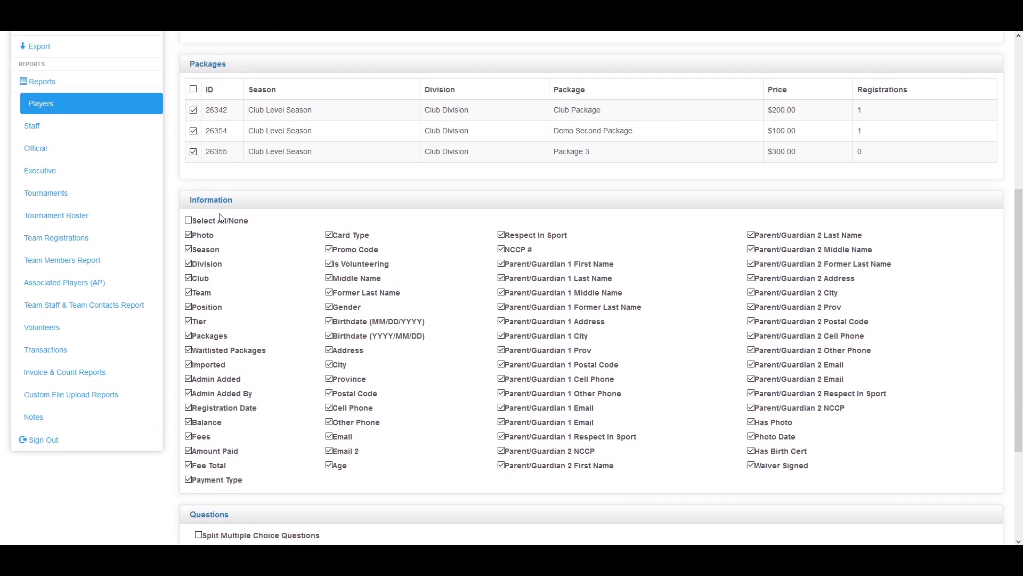
pyautogui.scroll(2, 238, 240)
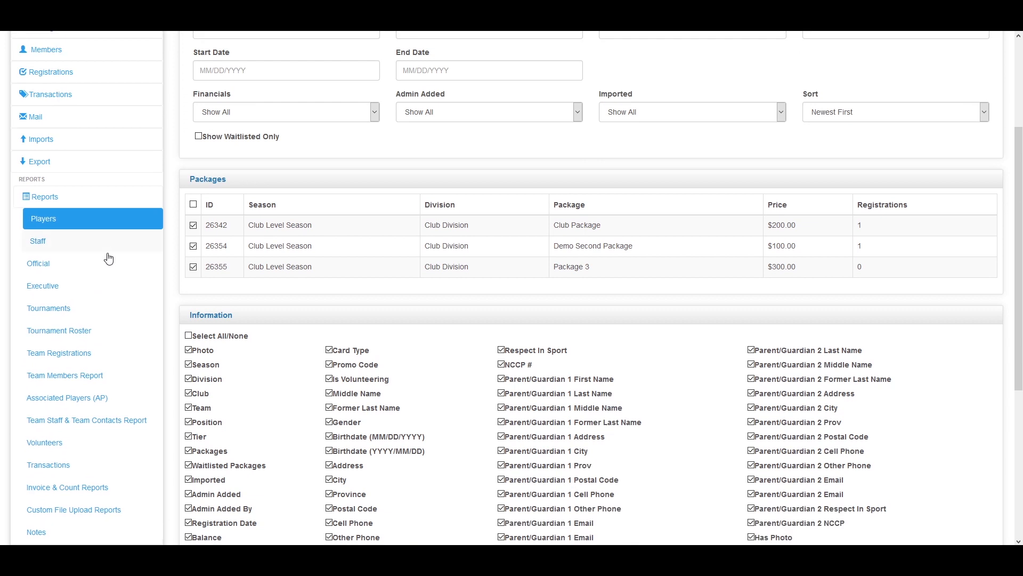
# Scroll through the Staff registration report options, then switch to the Officials report
pyautogui.click(64, 246)
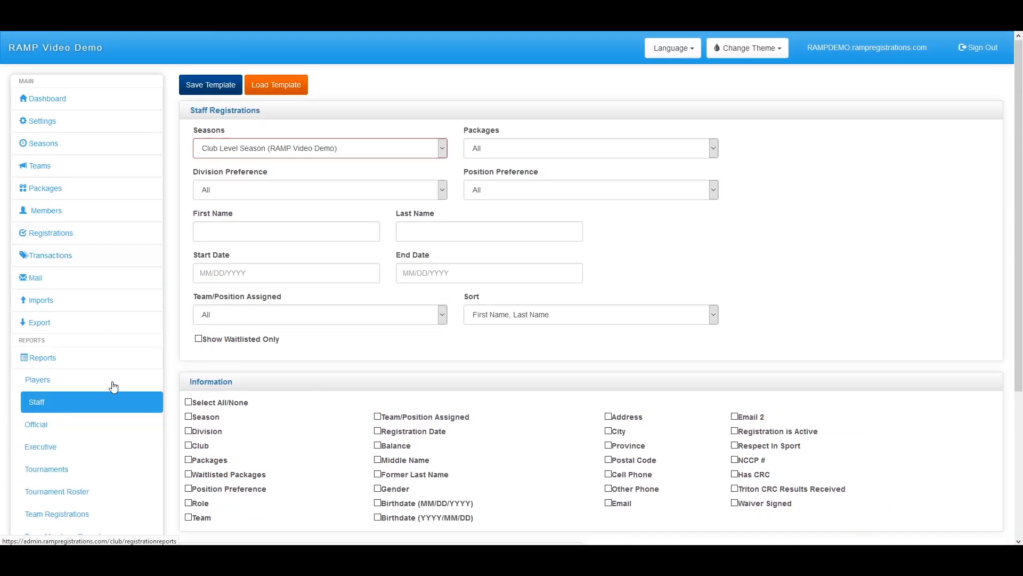
pyautogui.scroll(-3, 96, 371)
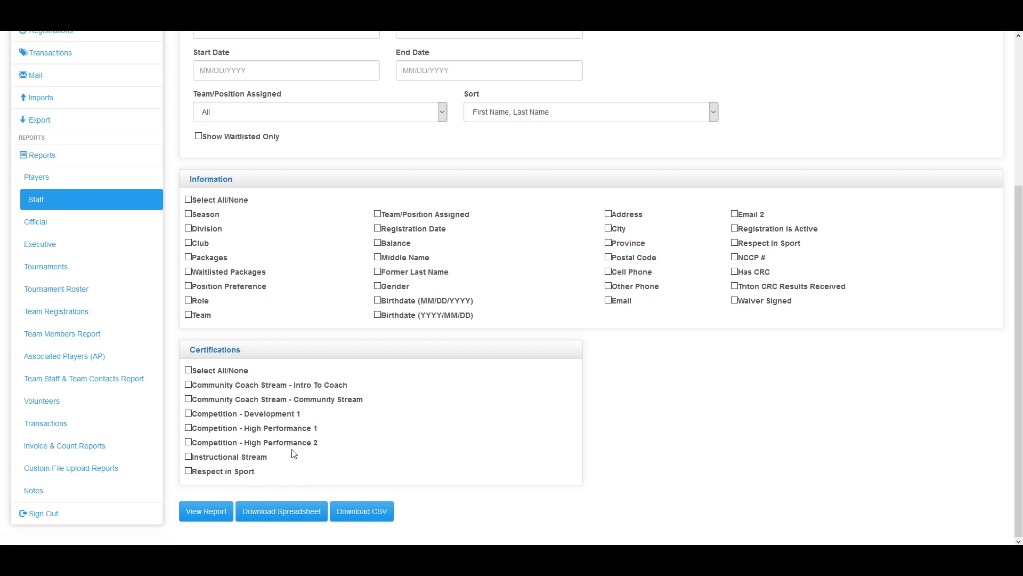
pyautogui.scroll(1, 271, 476)
pyautogui.scroll(3, 271, 476)
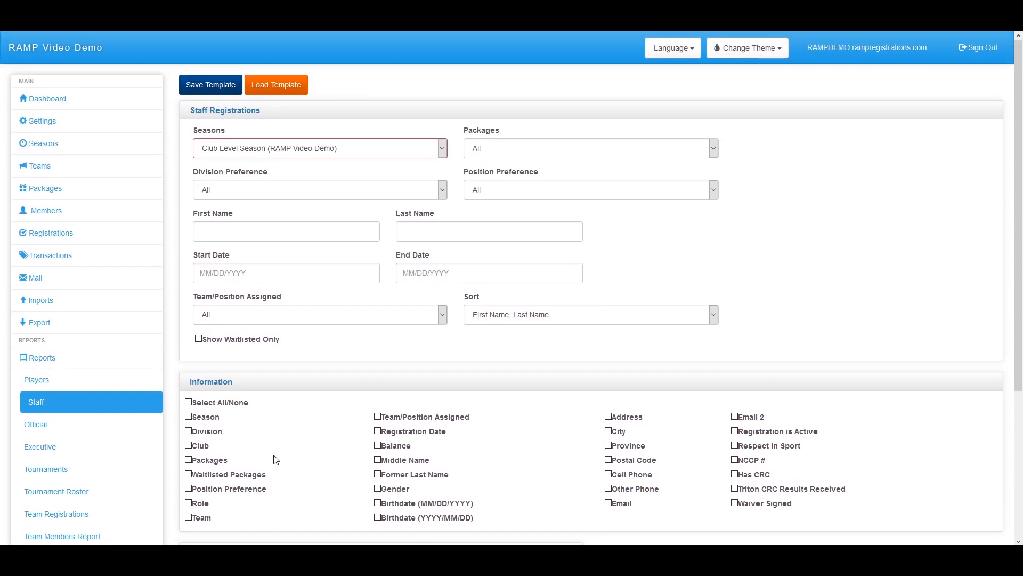
pyautogui.scroll(-1, 274, 458)
pyautogui.scroll(-3, 275, 468)
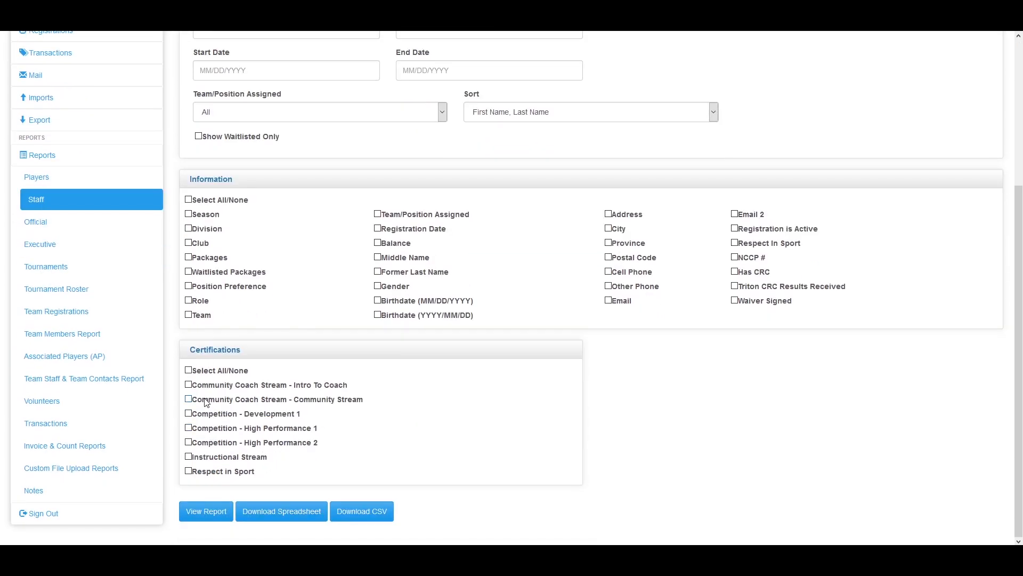
pyautogui.click(68, 234)
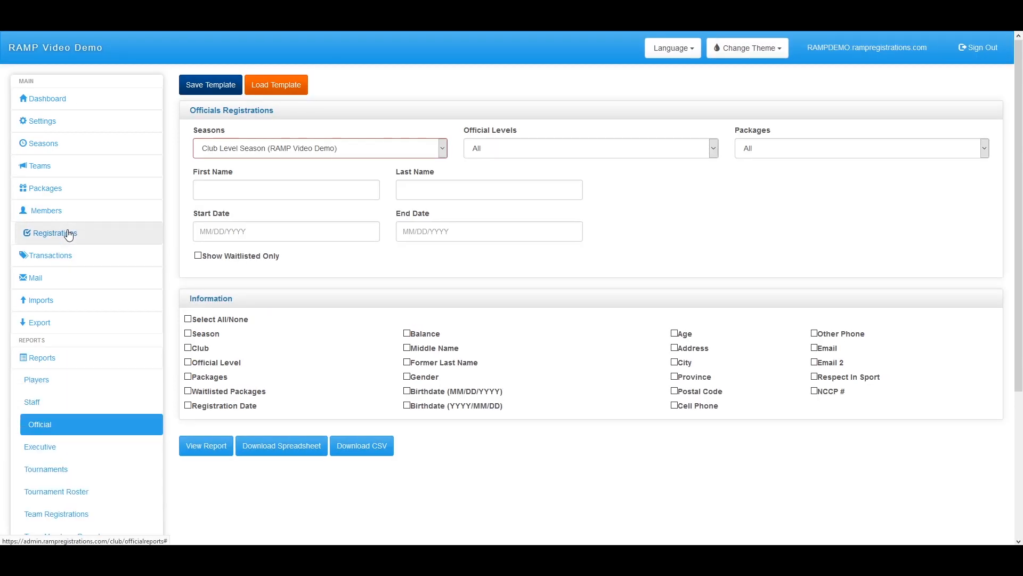
# Review the Executive and Tournament registration reports
pyautogui.scroll(-2, 47, 352)
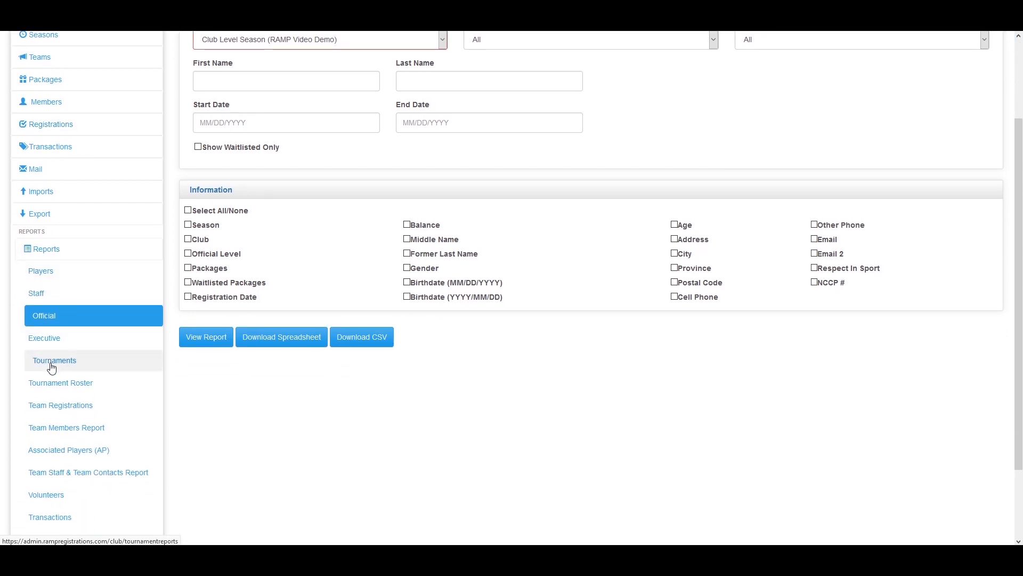
pyautogui.click(48, 345)
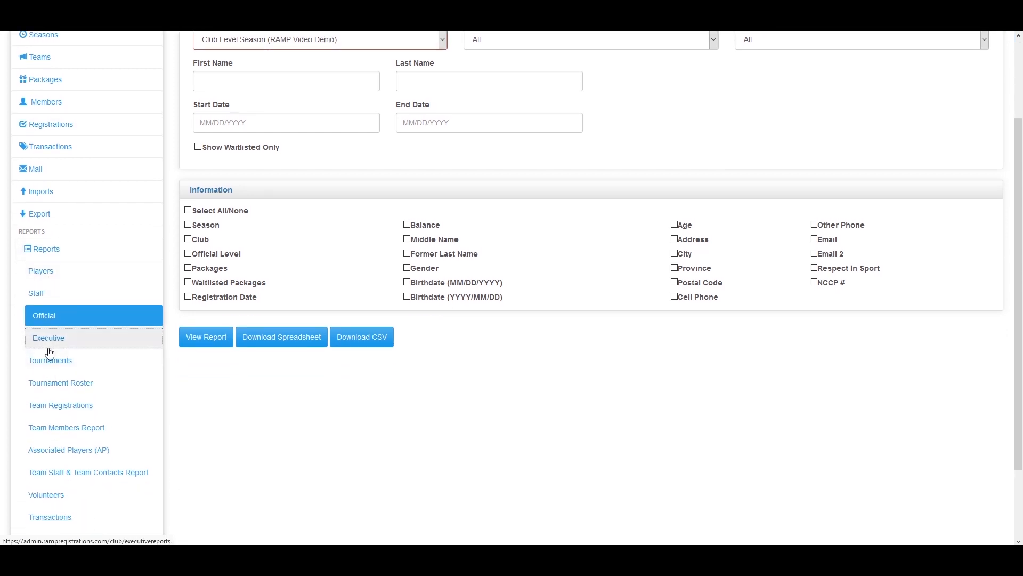
pyautogui.scroll(-1, 47, 354)
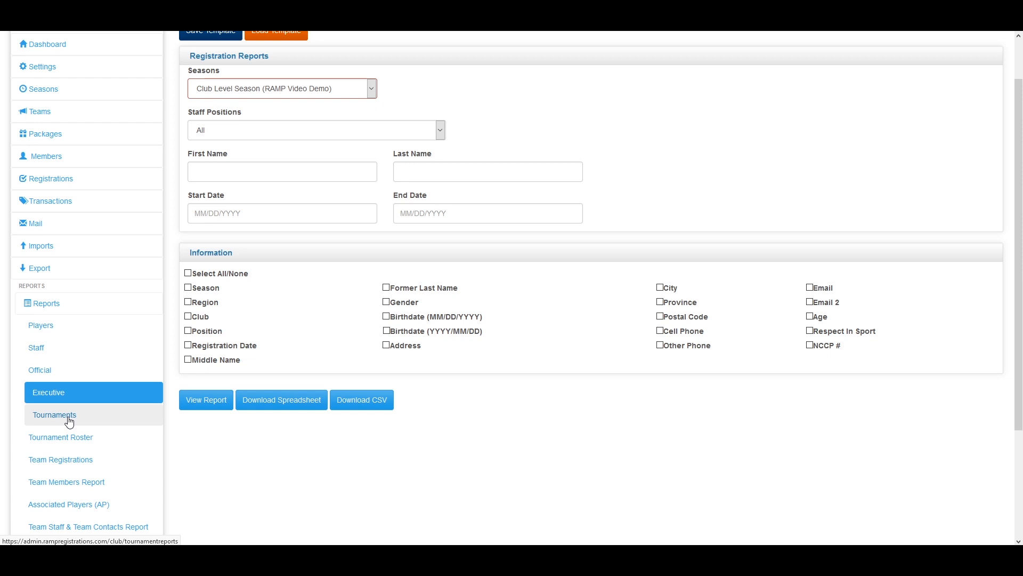
pyautogui.scroll(-1, 69, 411)
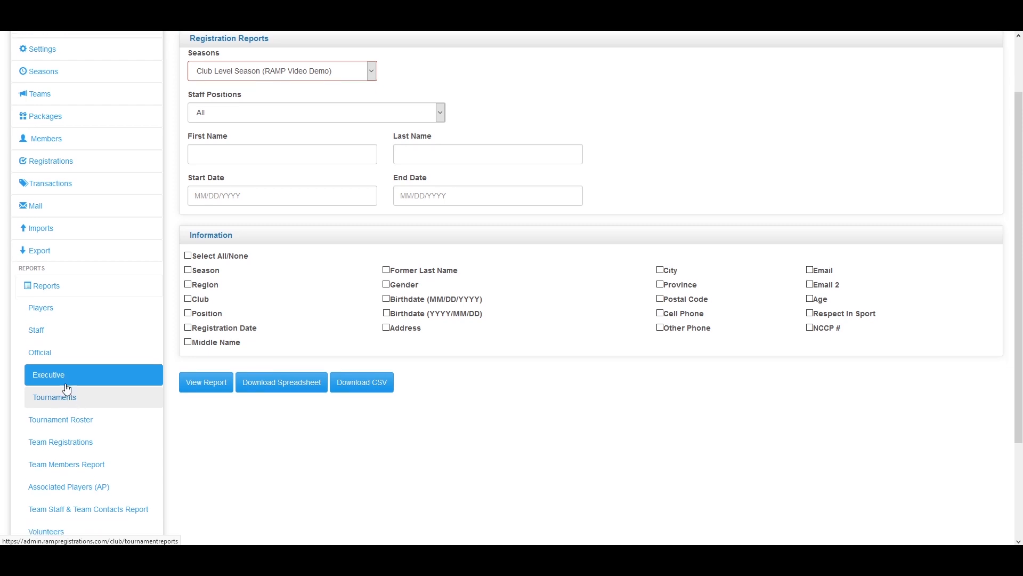
pyautogui.click(71, 366)
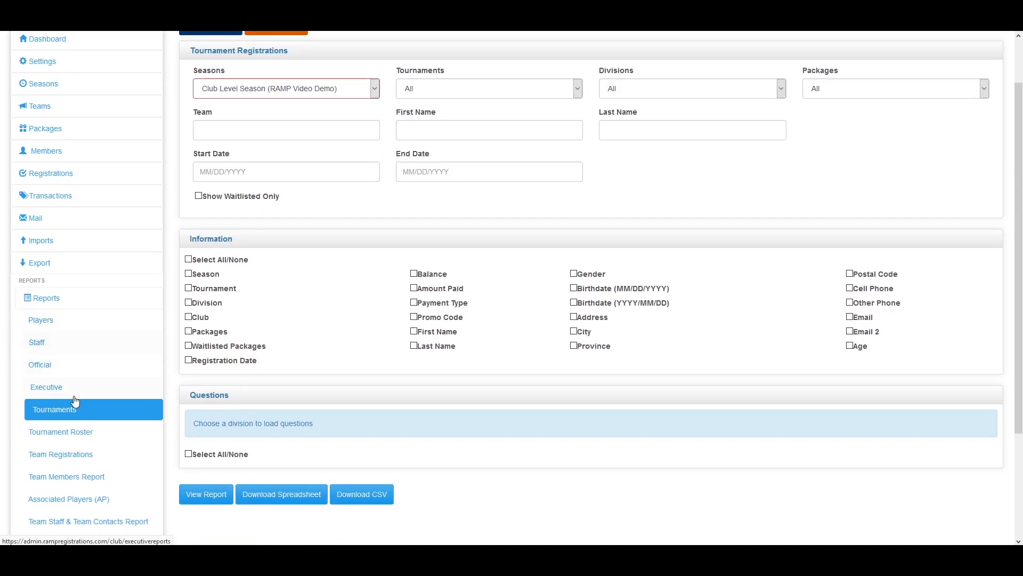
pyautogui.scroll(-1, 76, 401)
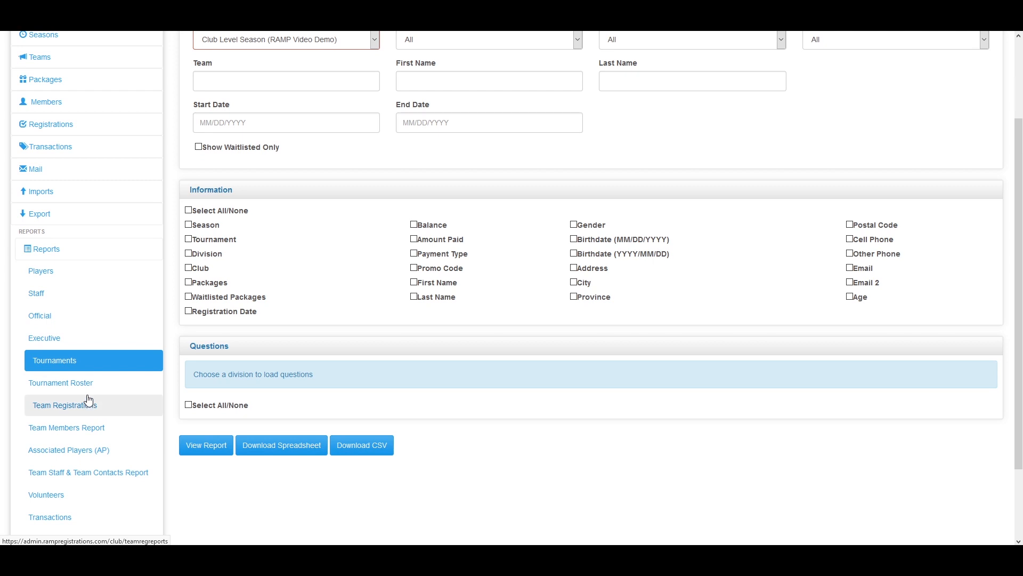
pyautogui.scroll(-1, 88, 400)
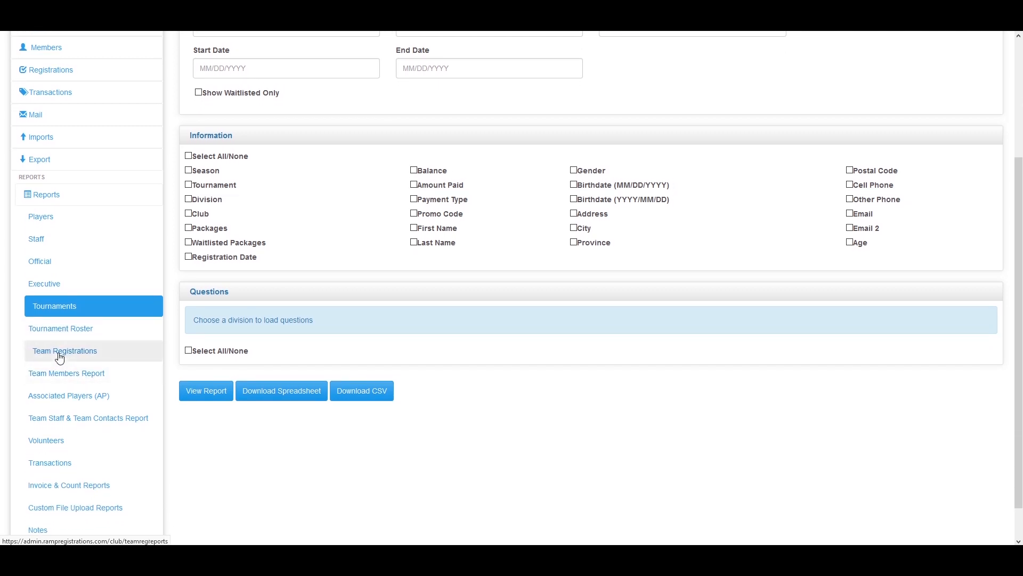
# Look over the Tournament Roster report, then open Team Registration Reports
pyautogui.click(80, 334)
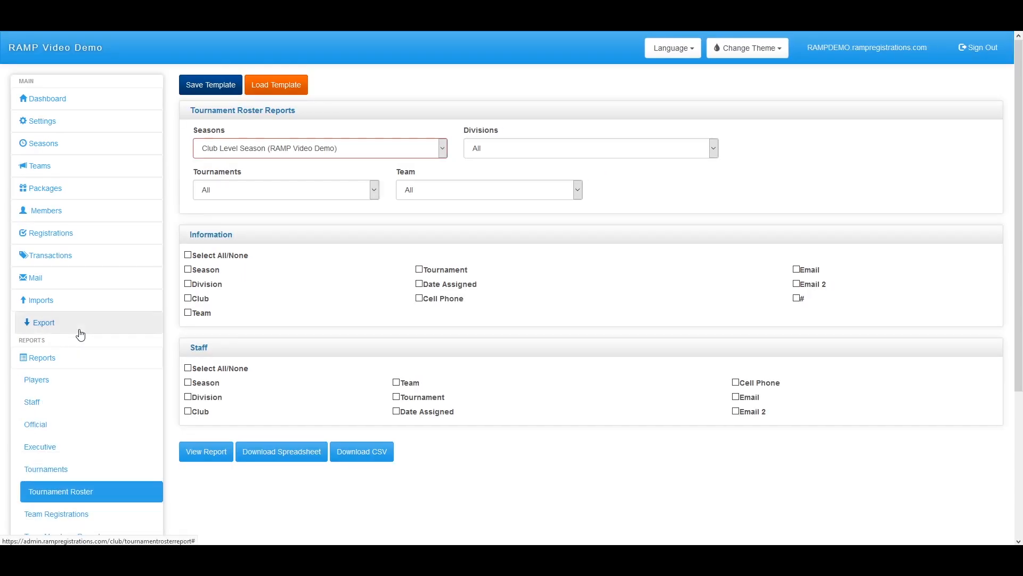
pyautogui.scroll(-3, 105, 352)
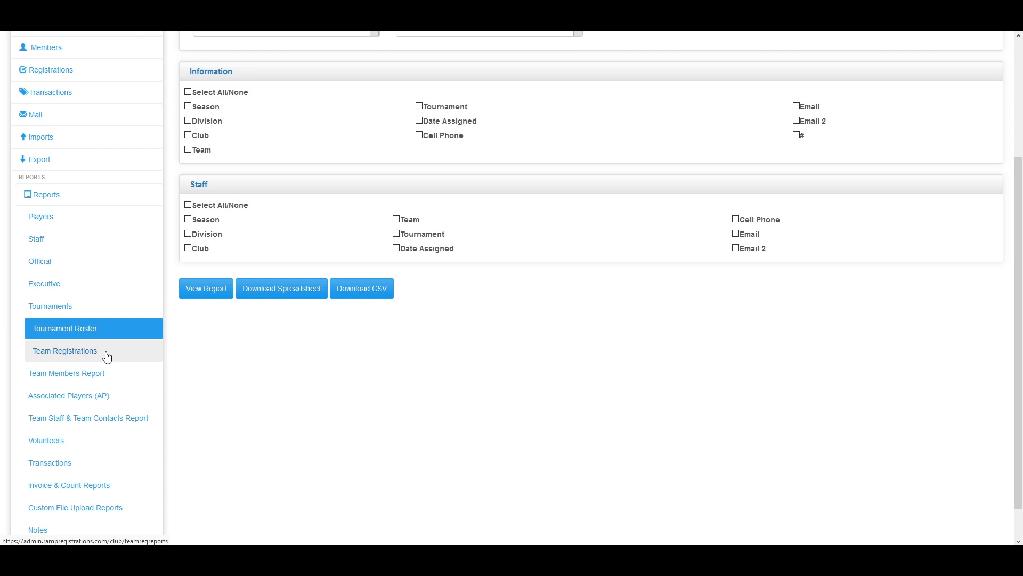
pyautogui.scroll(3, 340, 315)
pyautogui.scroll(-3, 317, 414)
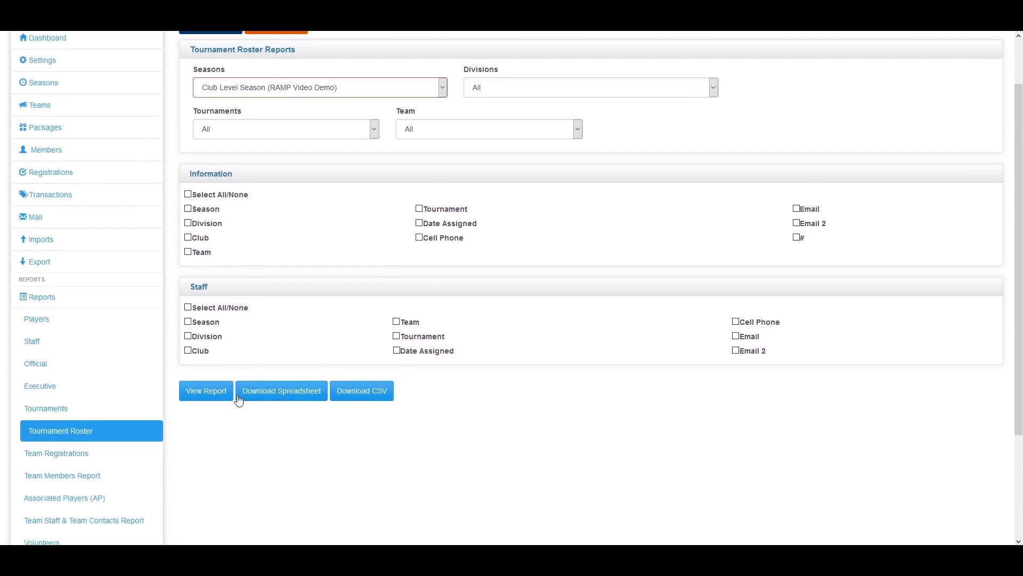
pyautogui.scroll(-2, 194, 378)
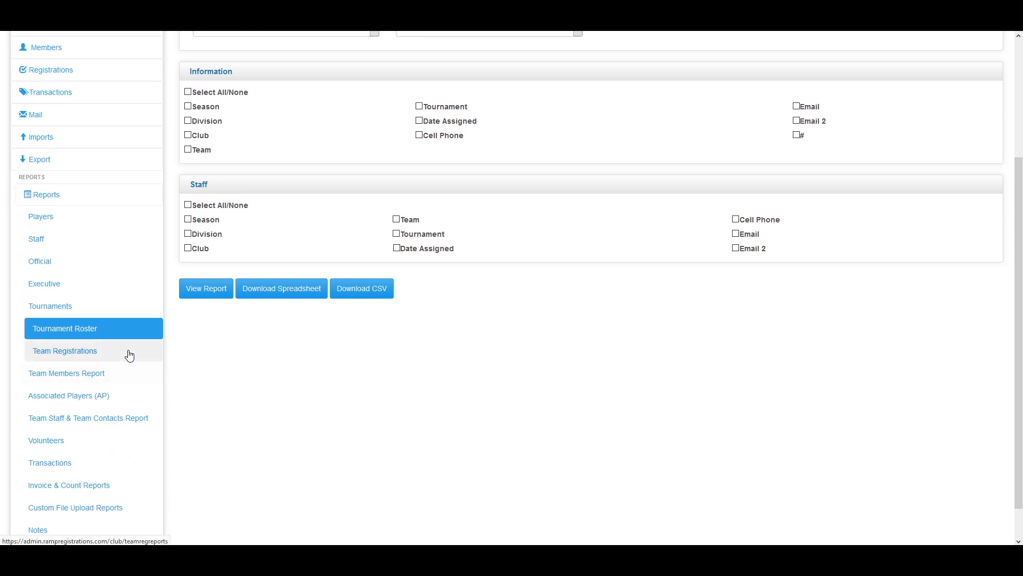
pyautogui.click(129, 355)
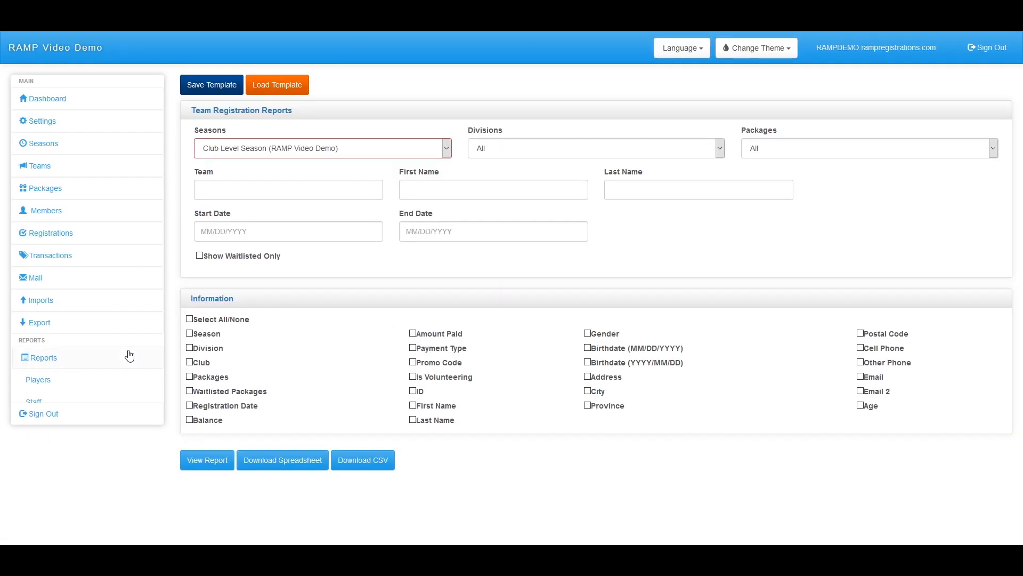
pyautogui.scroll(-3, 434, 270)
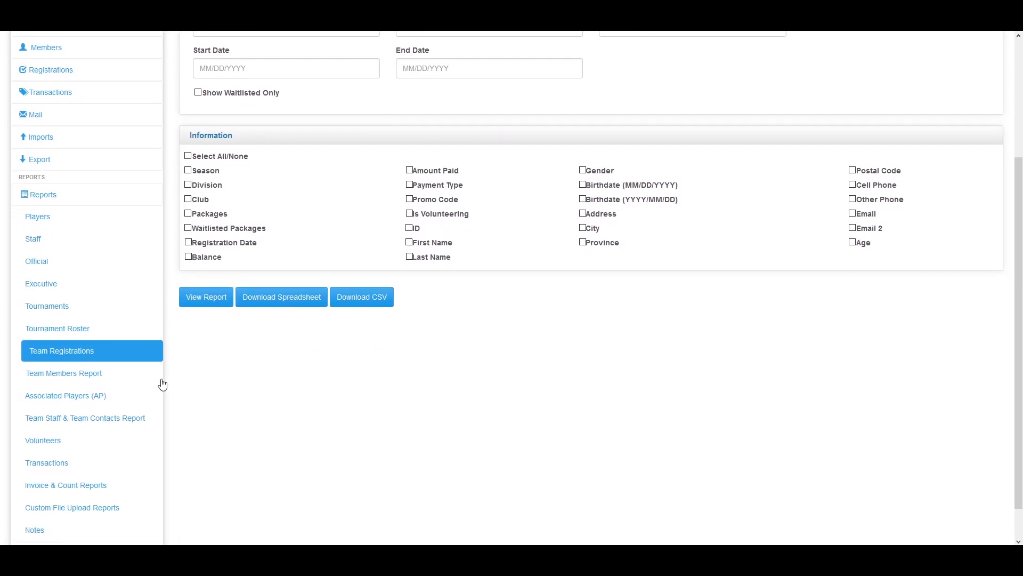
# Look through the Team Members and Associated Players (AP) reports, then open Team Staff & Team Contacts
pyautogui.click(100, 383)
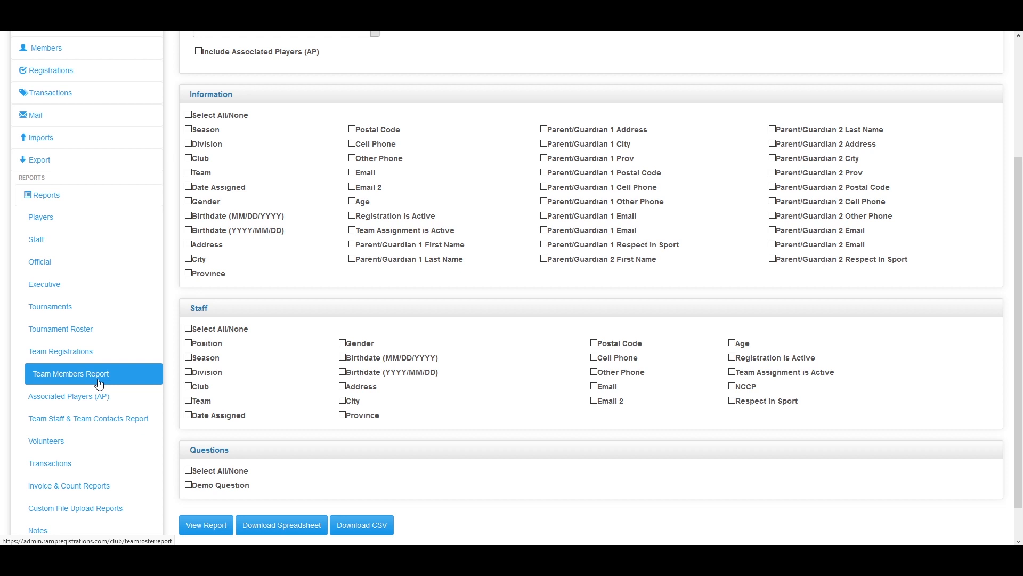
pyautogui.scroll(2, 202, 397)
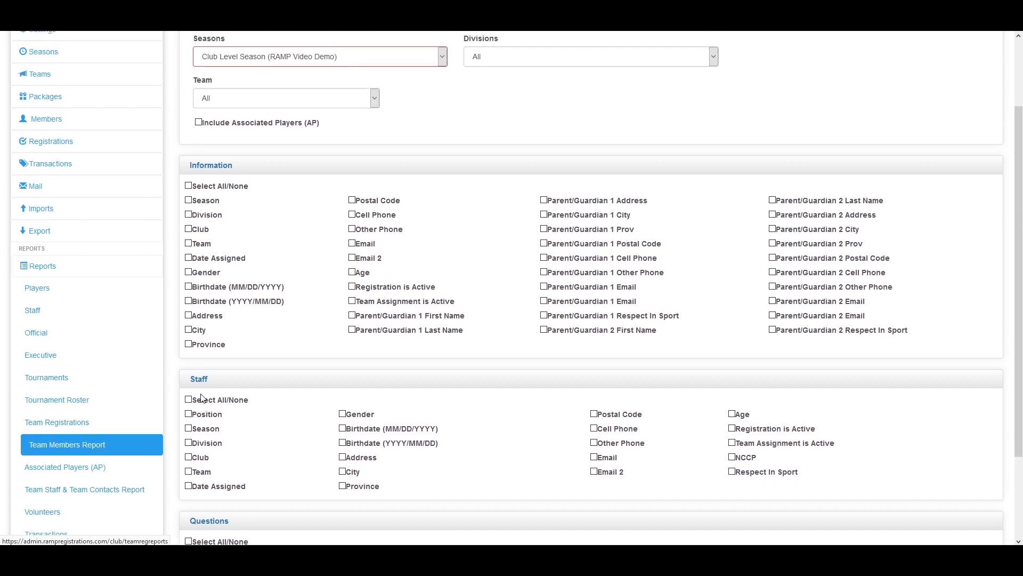
pyautogui.scroll(-2, 202, 398)
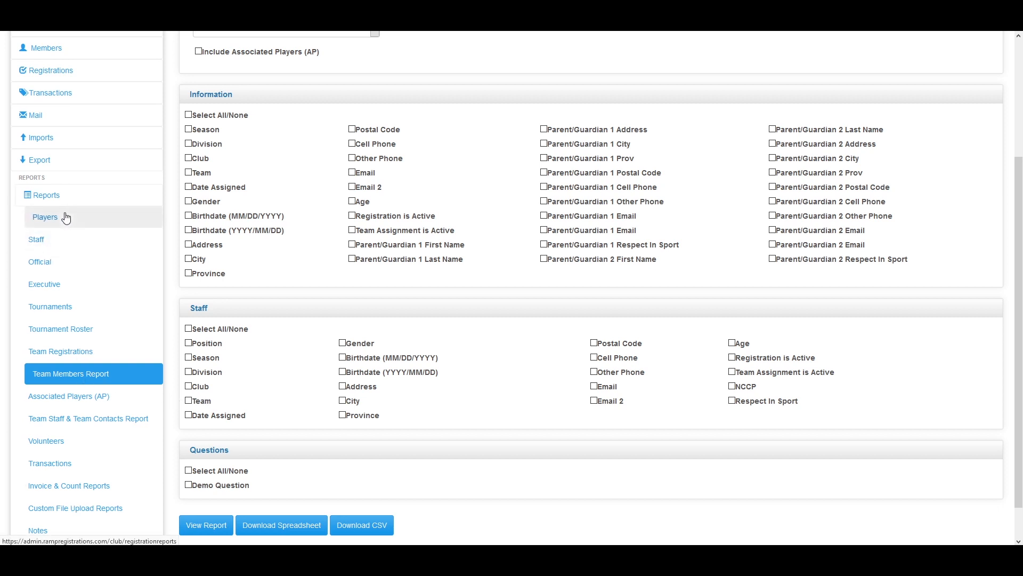
pyautogui.click(93, 406)
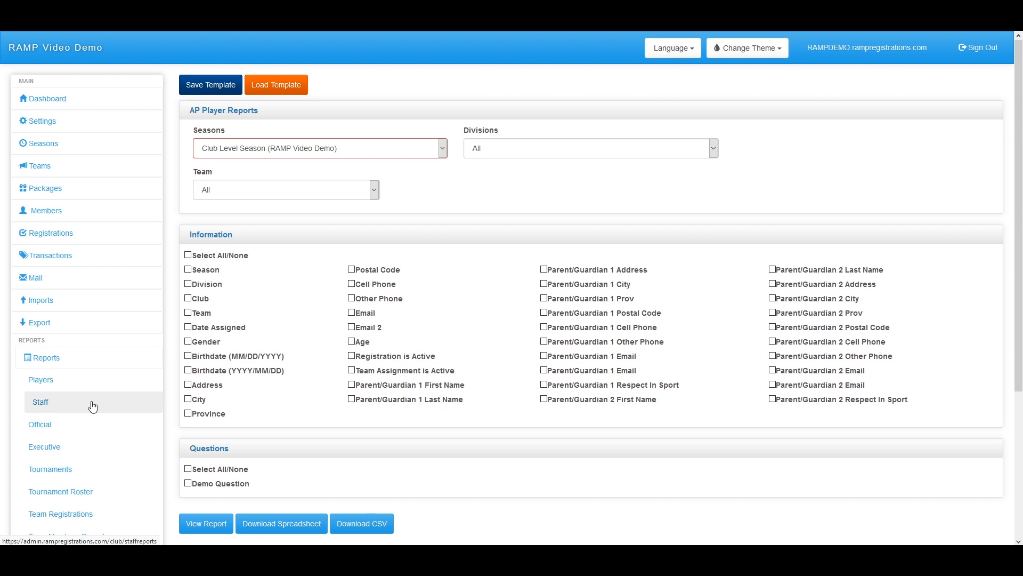
pyautogui.scroll(-3, 85, 421)
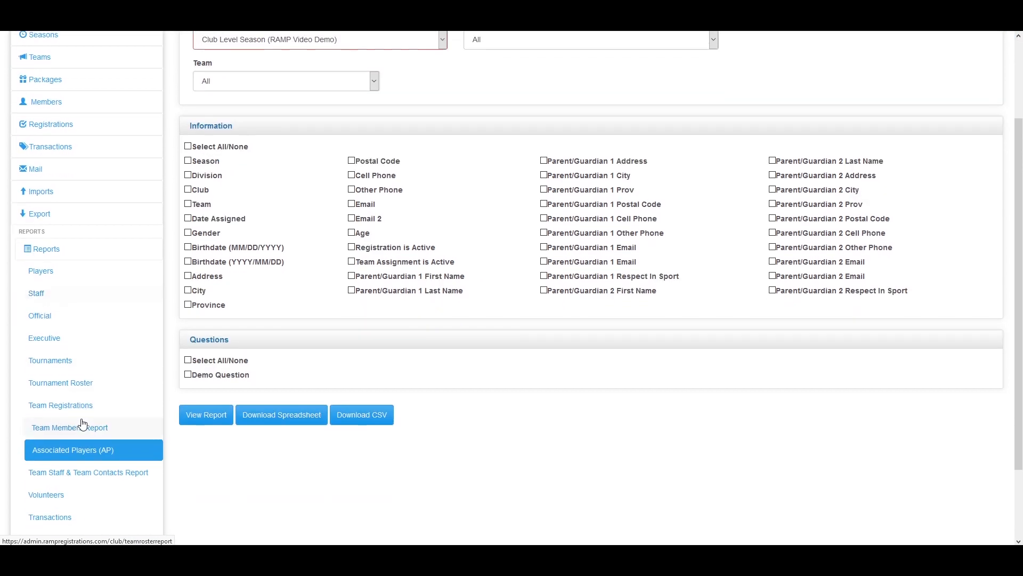
pyautogui.scroll(-1, 73, 422)
pyautogui.click(83, 385)
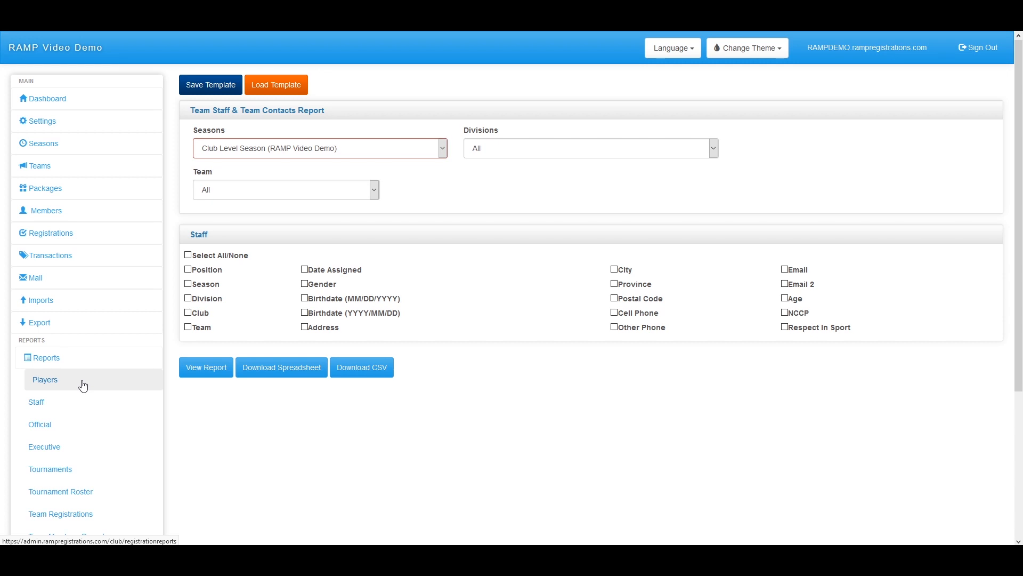
pyautogui.scroll(-2, 141, 305)
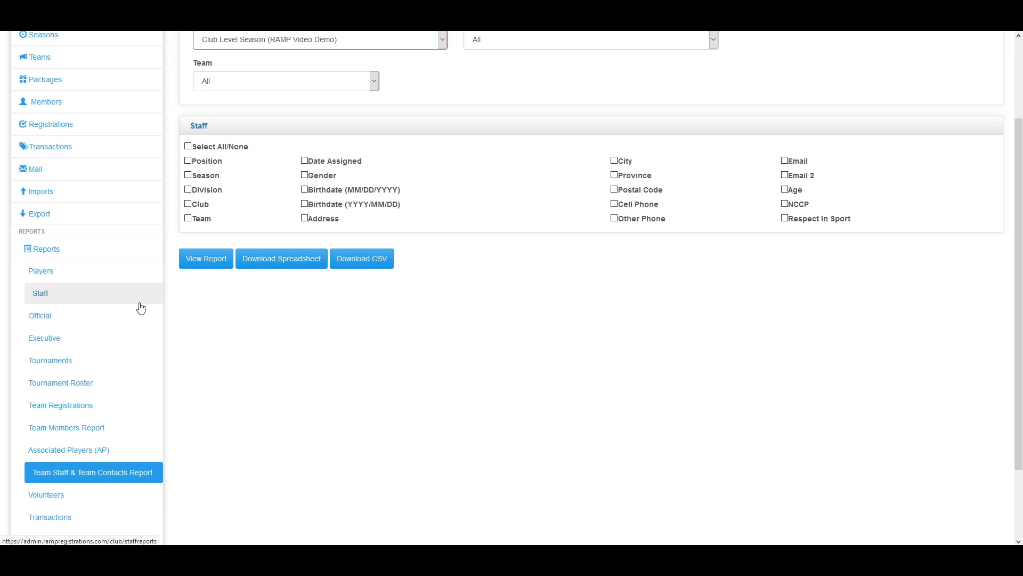
pyautogui.scroll(-2, 92, 482)
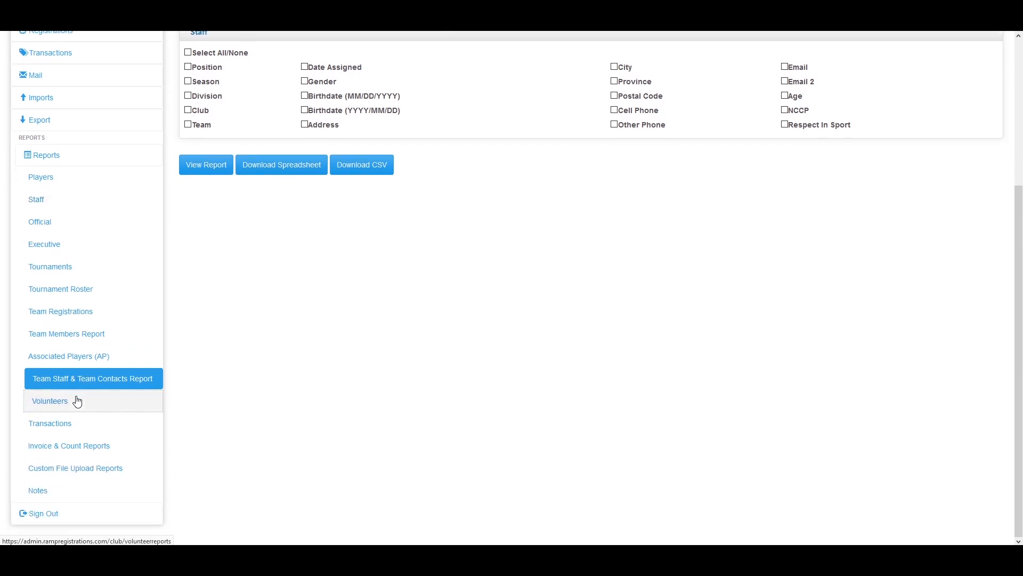
# Scroll through the Volunteers report options
pyautogui.click(77, 400)
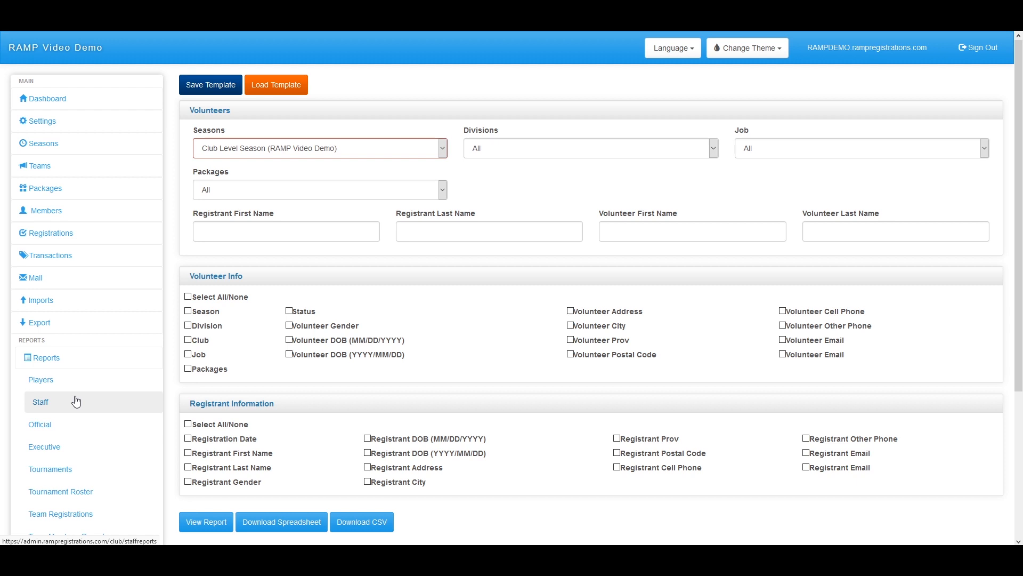
pyautogui.scroll(-1, 116, 447)
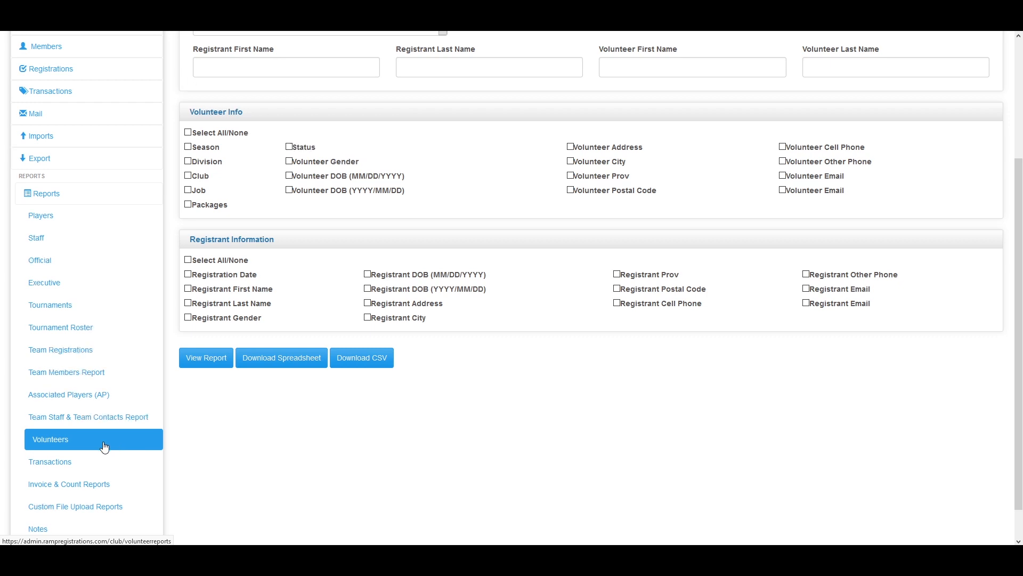
pyautogui.scroll(-1, 116, 447)
# Open the Transactions report with Show Price for Each Package ticked and review its options
pyautogui.click(79, 423)
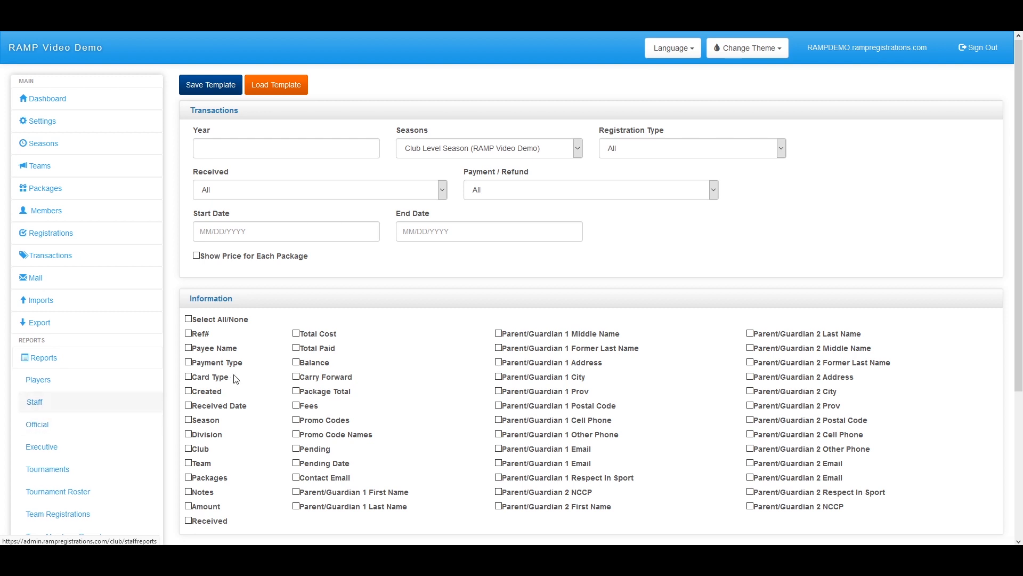
pyautogui.scroll(-3, 233, 380)
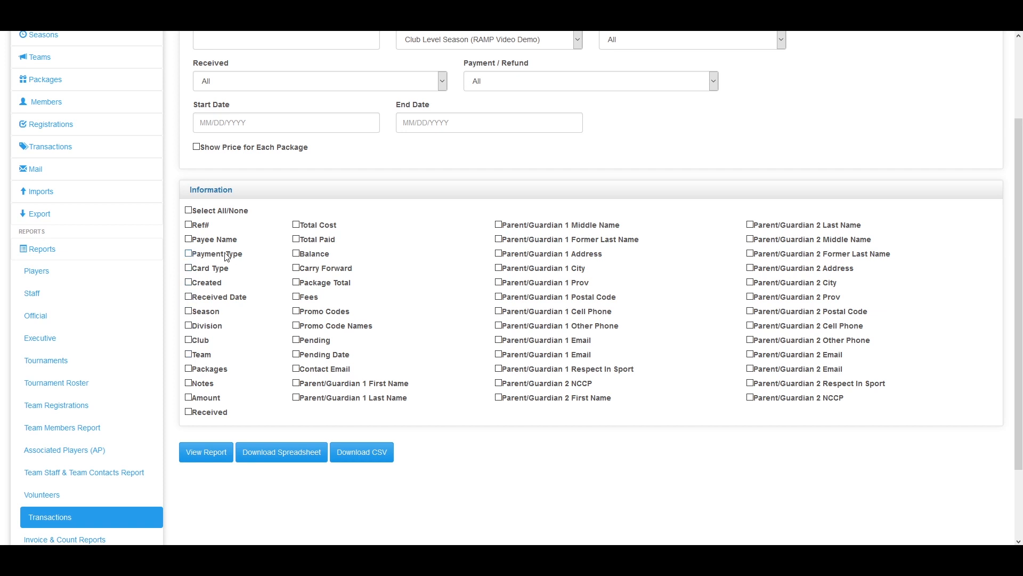
pyautogui.scroll(2, 237, 362)
pyautogui.scroll(-1, 243, 384)
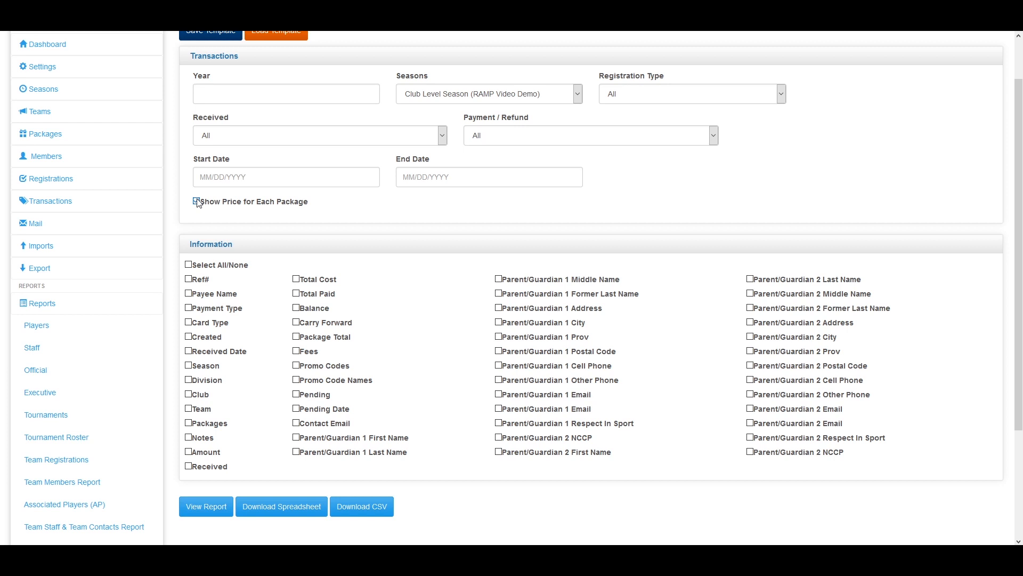
pyautogui.scroll(1, 198, 203)
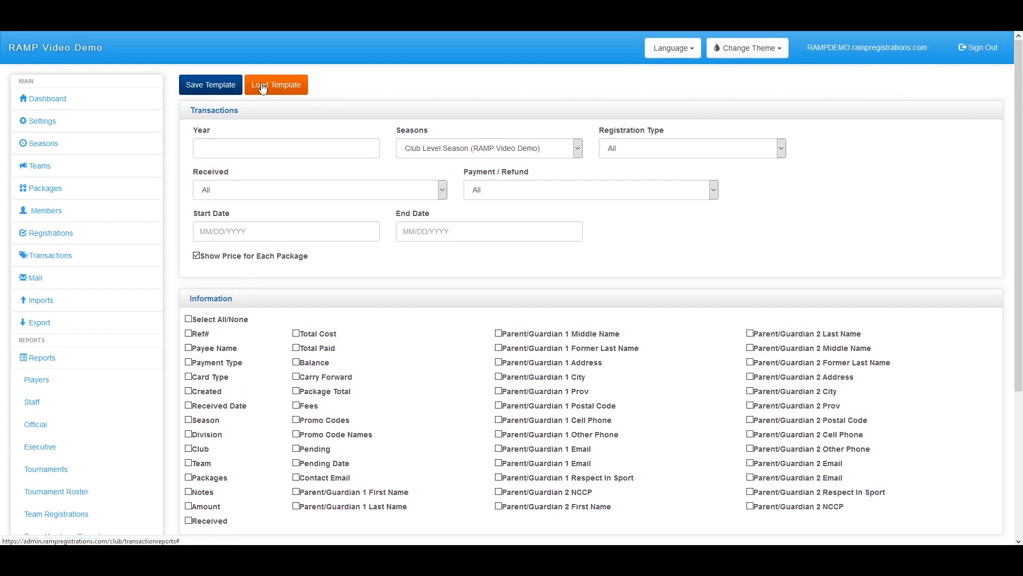
pyautogui.scroll(-4, 256, 107)
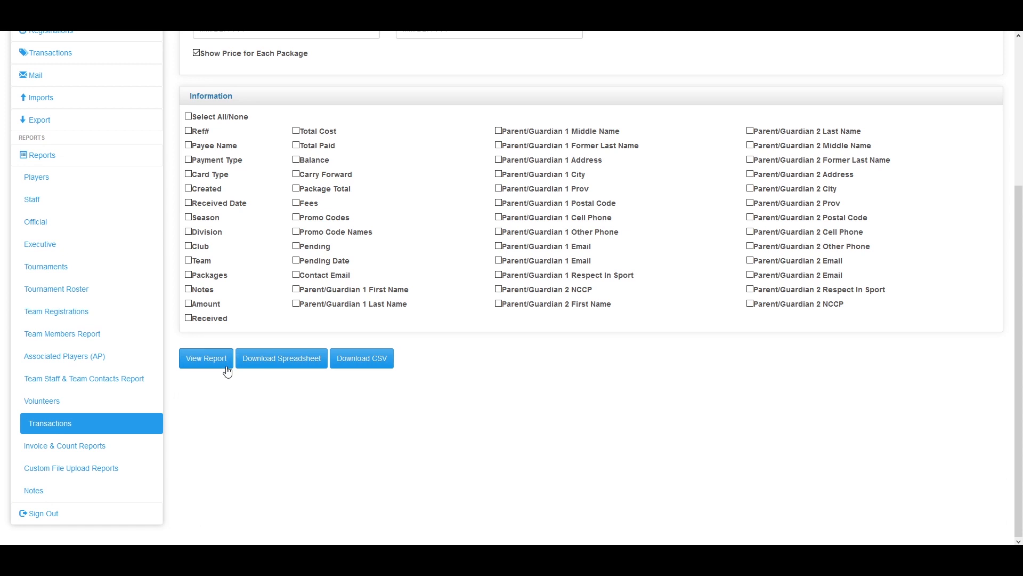
# Go to the Invoice & Count Reports page and select Video Season (RAMP Video Governing)
pyautogui.click(126, 457)
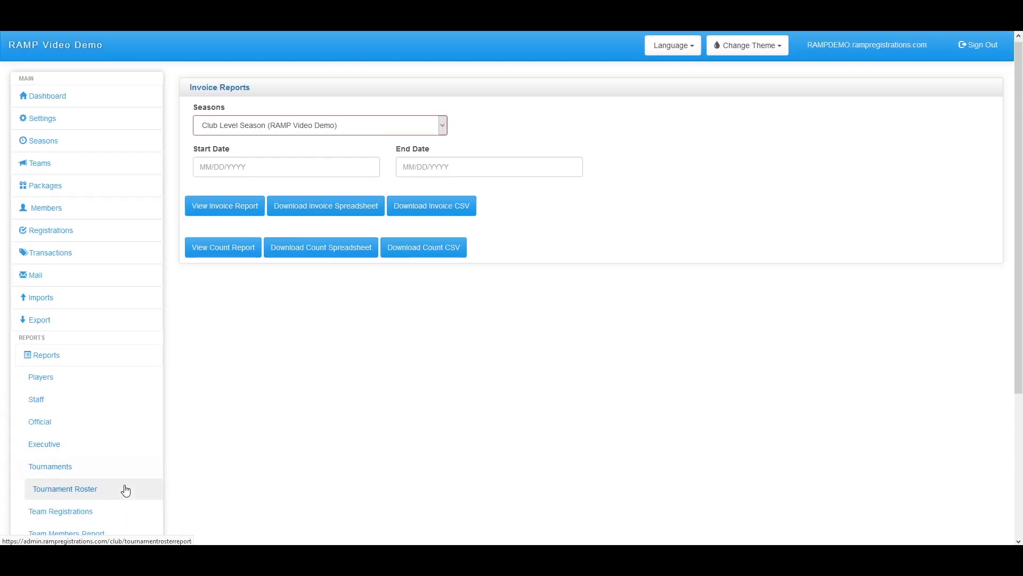
pyautogui.scroll(-4, 126, 485)
pyautogui.scroll(4, 333, 465)
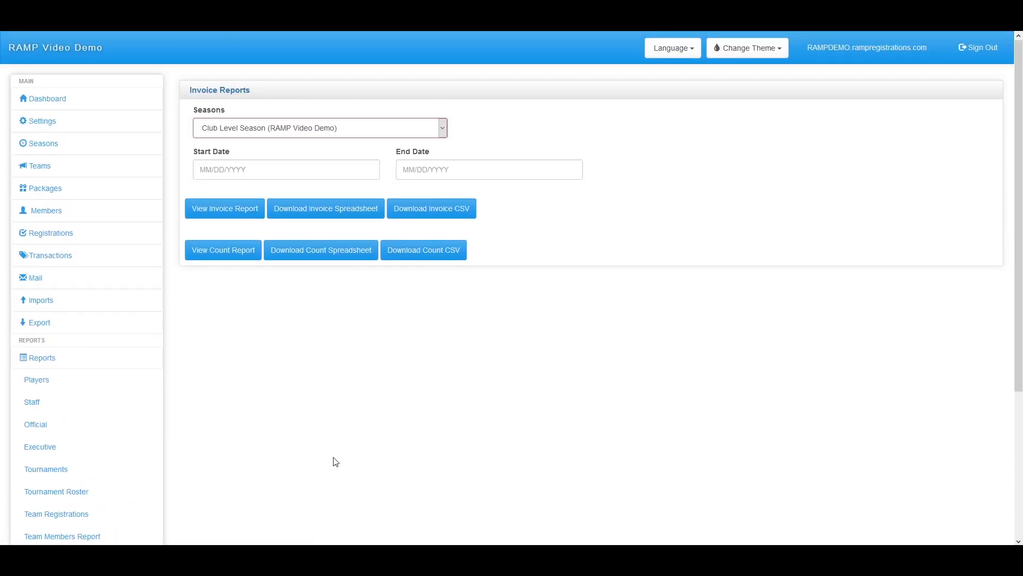
pyautogui.click(349, 129)
pyautogui.click(314, 162)
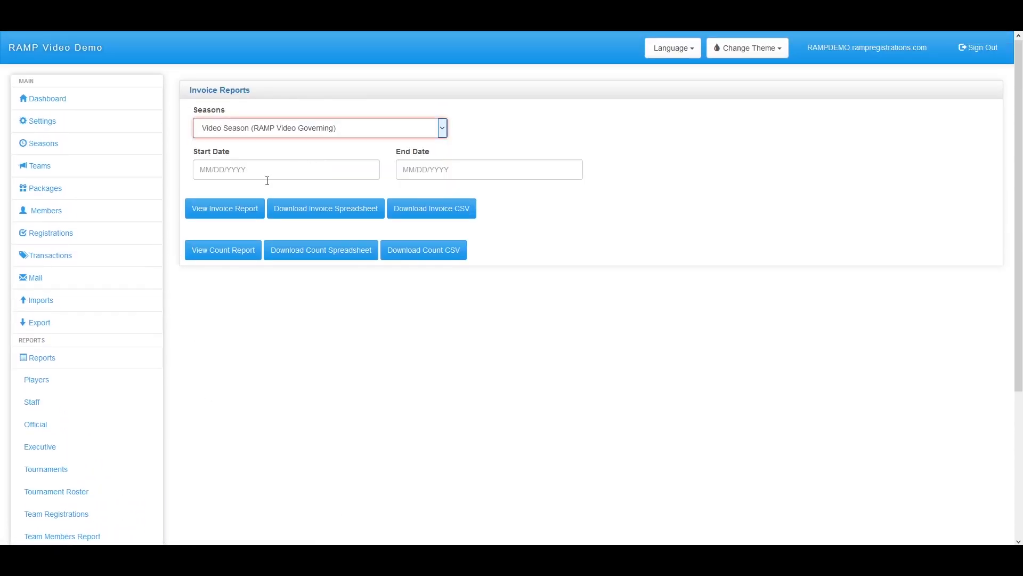
# Preview the Video Season invoice report, then close the preview window
pyautogui.click(225, 207)
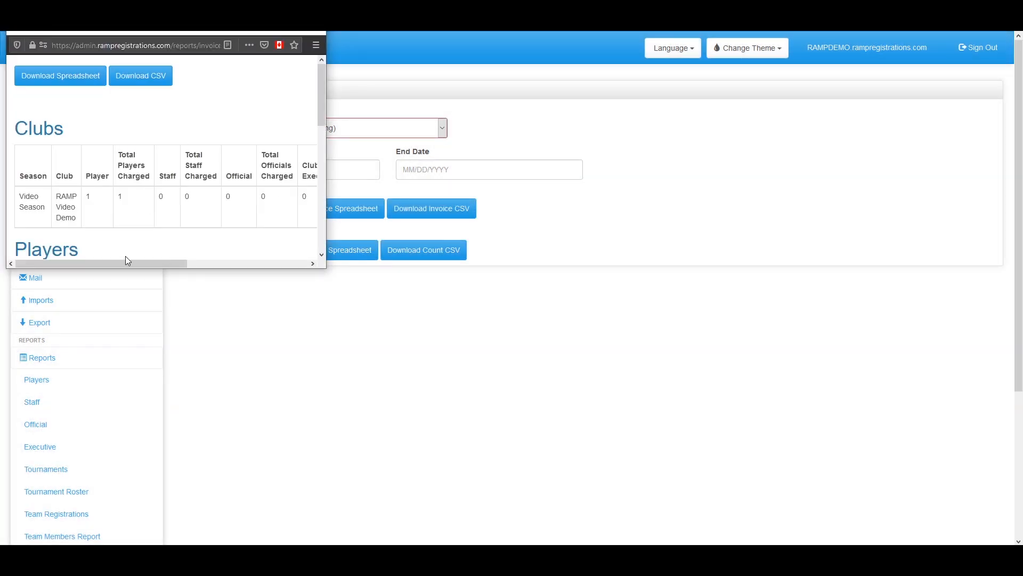
pyautogui.scroll(-5, 131, 221)
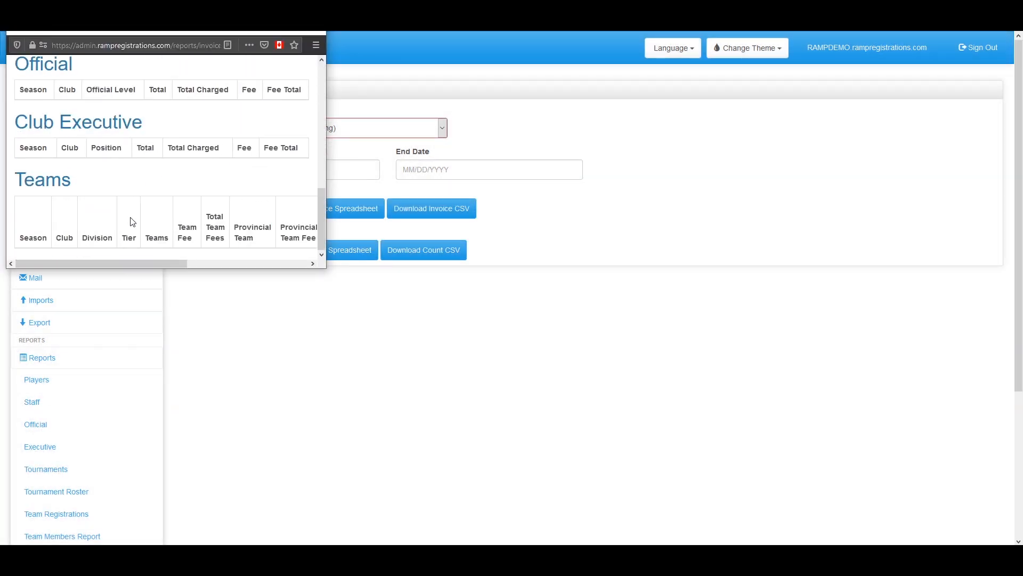
pyautogui.scroll(3, 133, 224)
pyautogui.scroll(2, 133, 224)
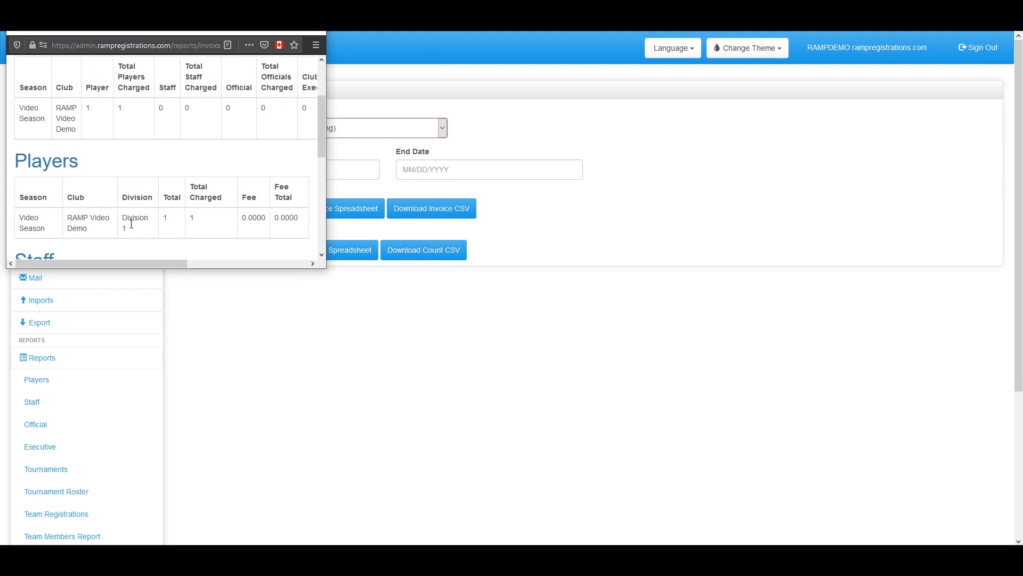
pyautogui.moveTo(126, 266); pyautogui.dragTo(177, 264)
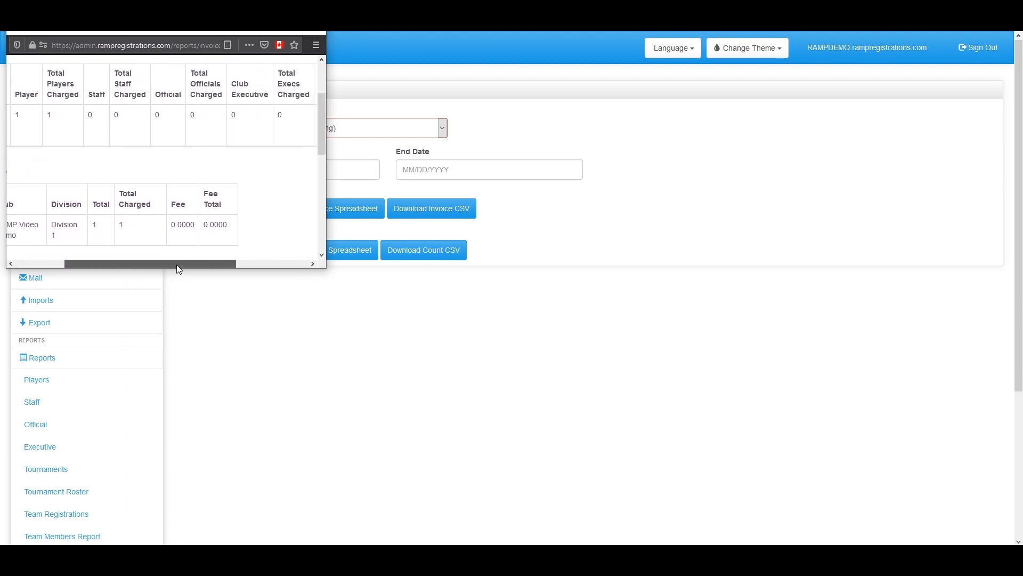
pyautogui.click(319, 33)
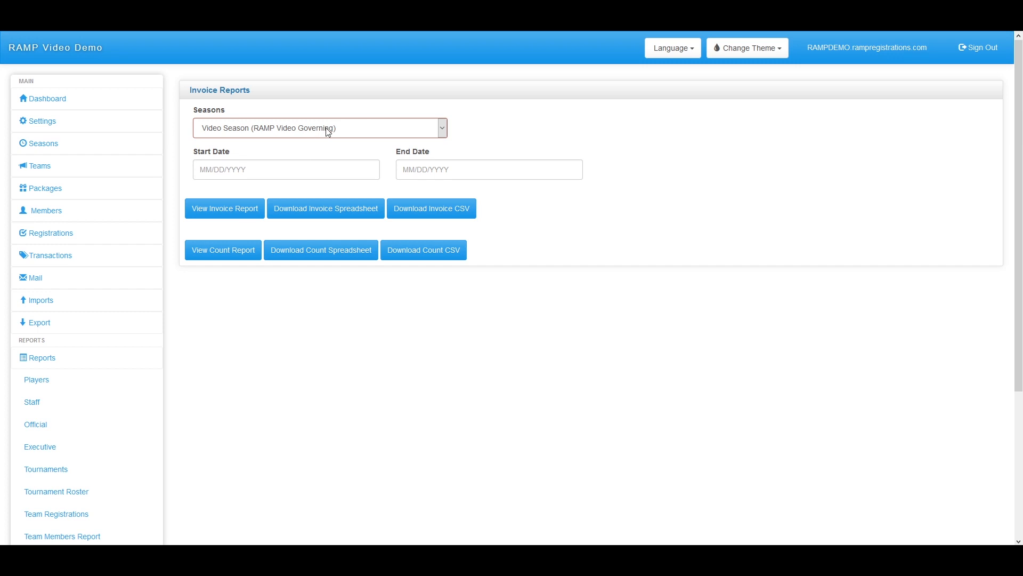
pyautogui.scroll(-4, 316, 154)
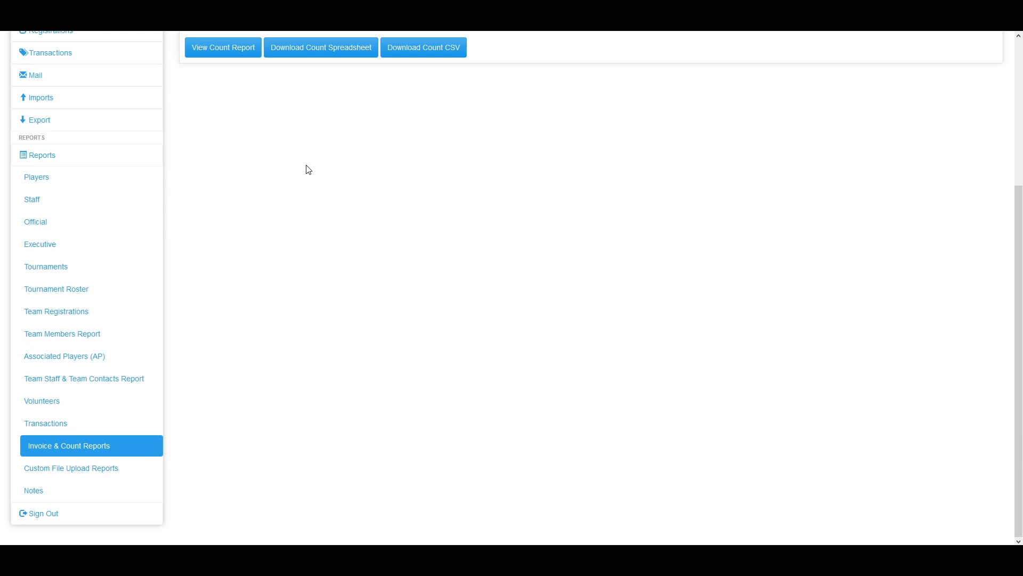
# Browse the Custom File Upload Reports page
pyautogui.click(45, 468)
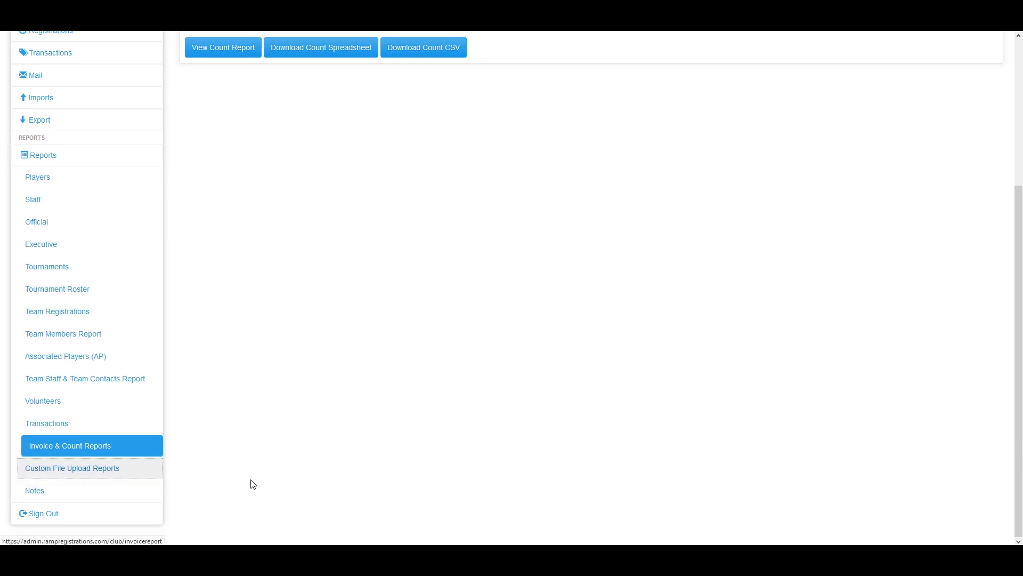
pyautogui.scroll(-2, 240, 482)
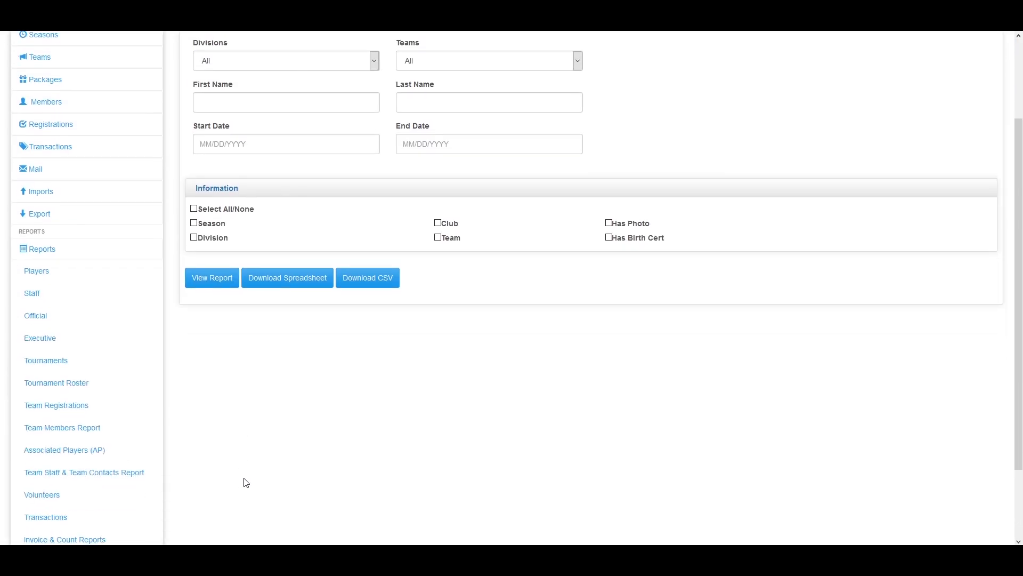
pyautogui.scroll(2, 245, 482)
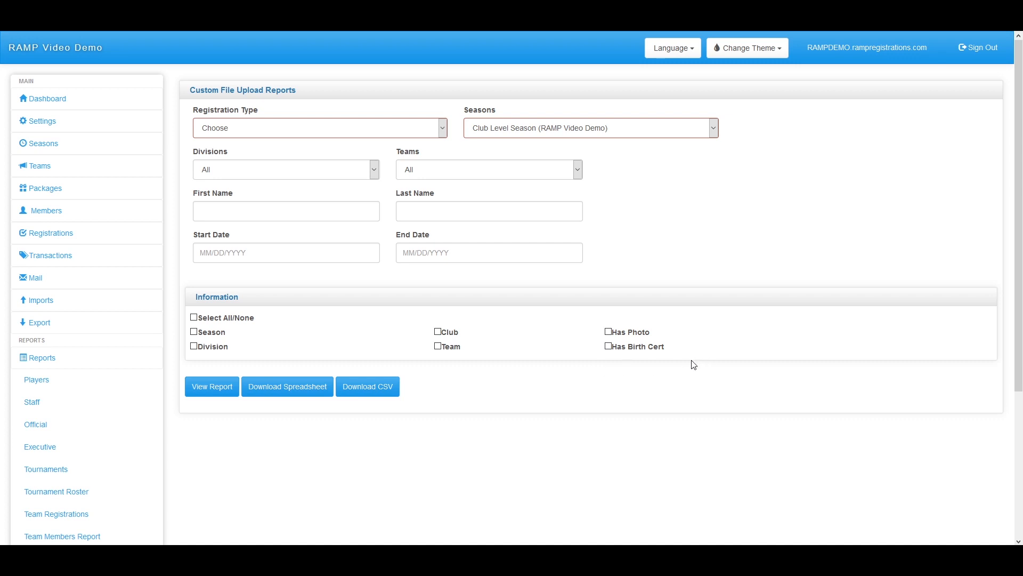
pyautogui.scroll(-2, 652, 389)
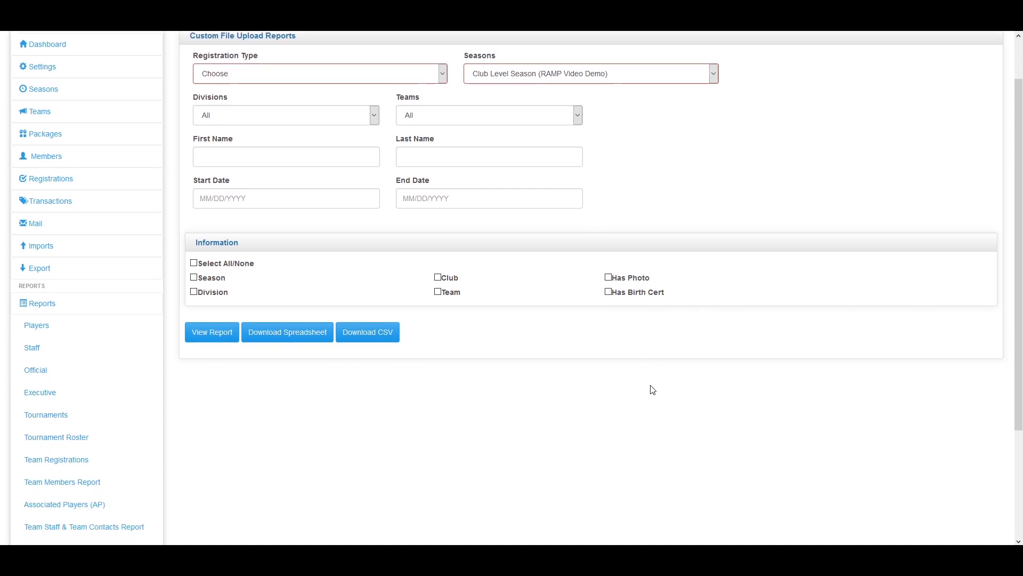
pyautogui.scroll(-2, 586, 398)
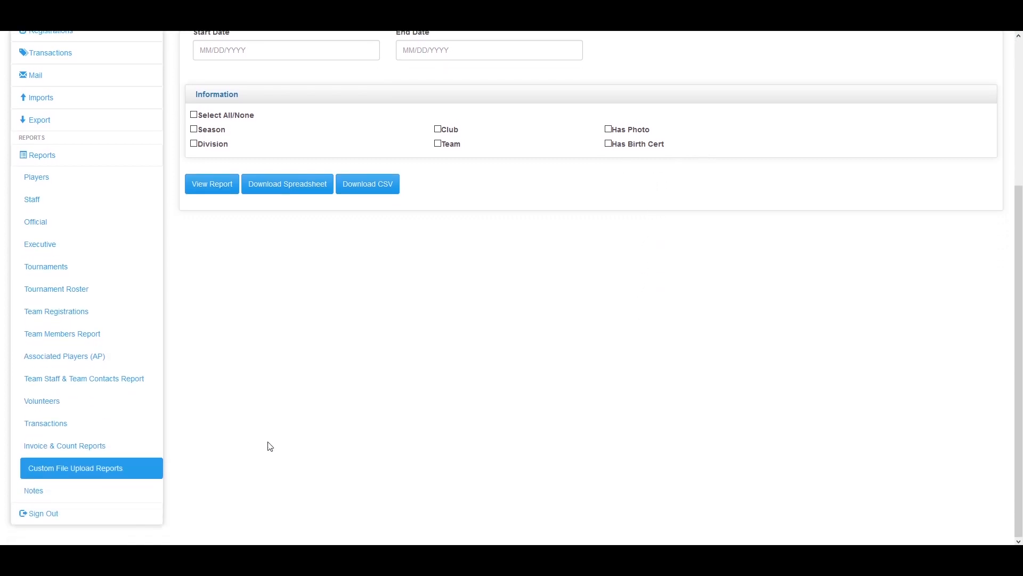
# View the Notes report page, collapse the Reports submenu, and go to the teams page
pyautogui.click(97, 496)
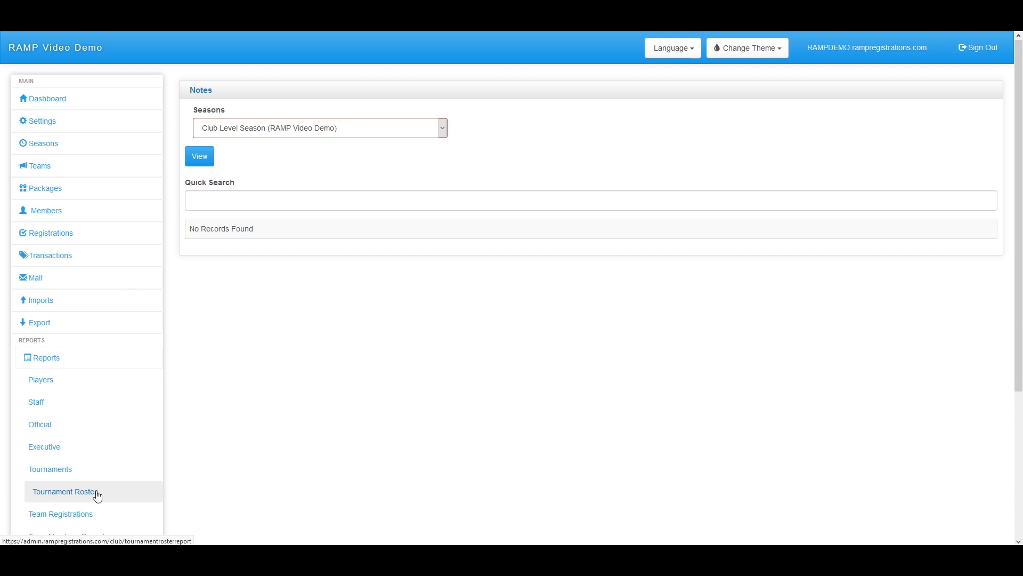
pyautogui.scroll(-4, 221, 226)
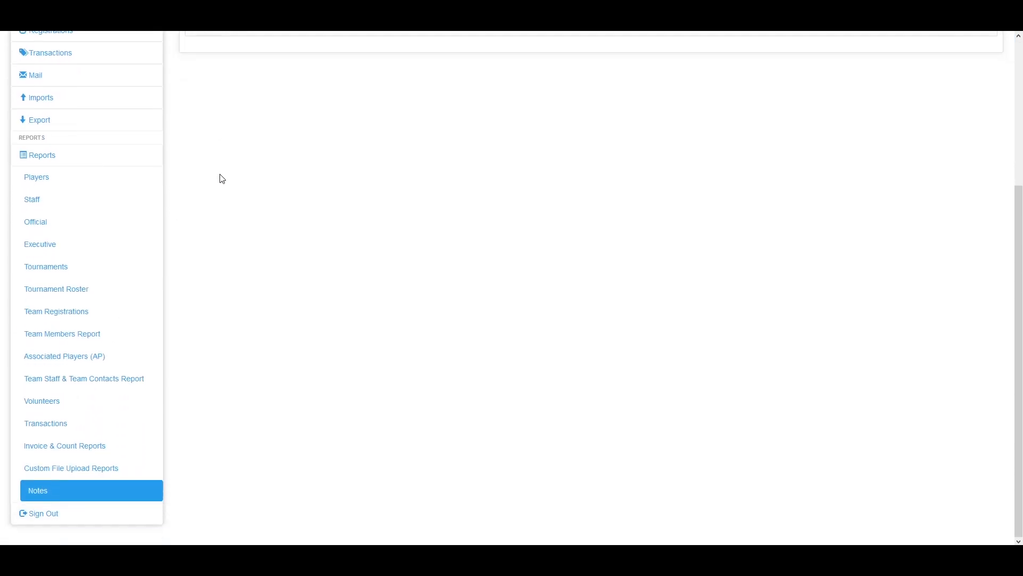
pyautogui.scroll(4, 216, 220)
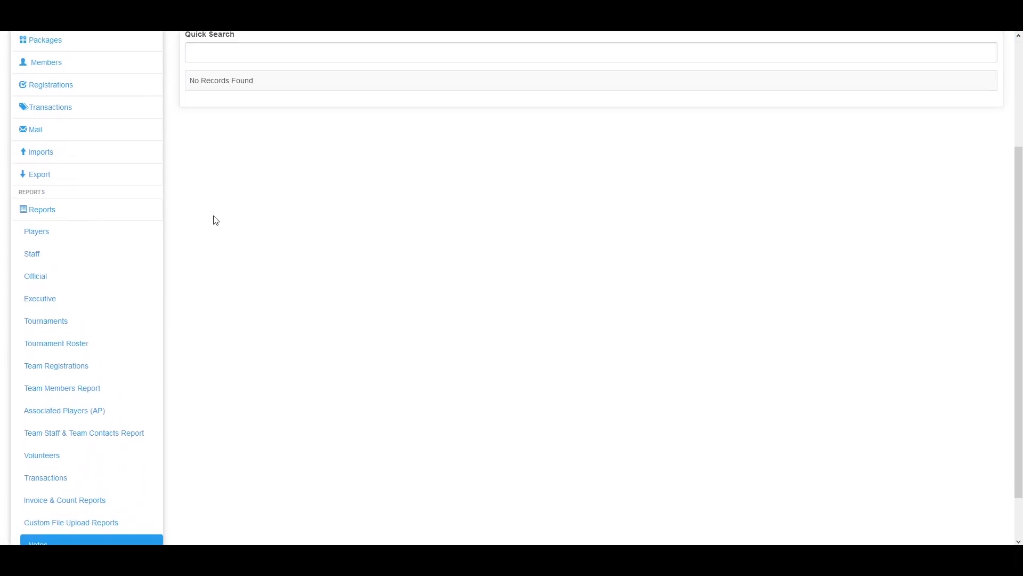
pyautogui.scroll(-4, 71, 194)
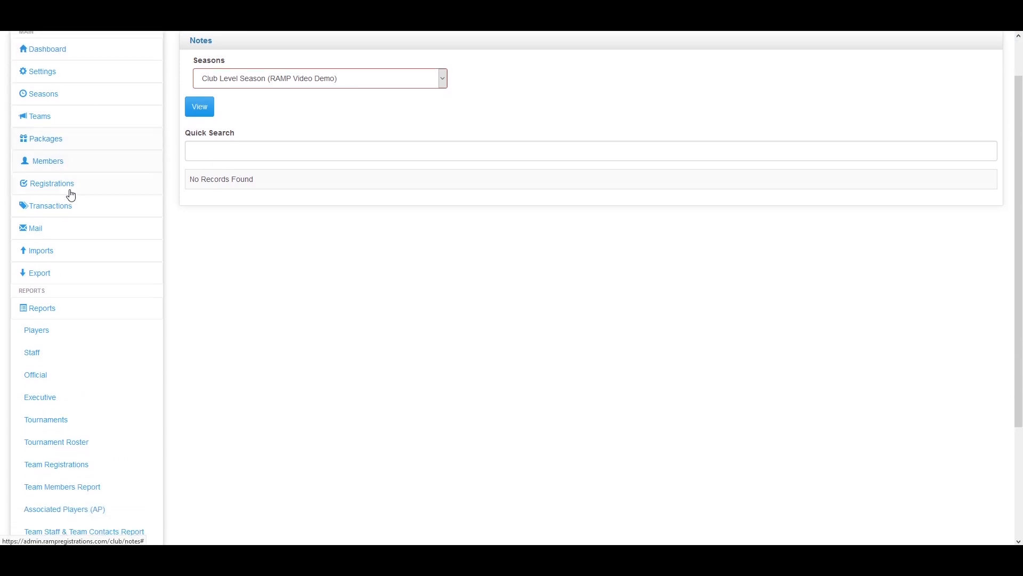
pyautogui.click(36, 154)
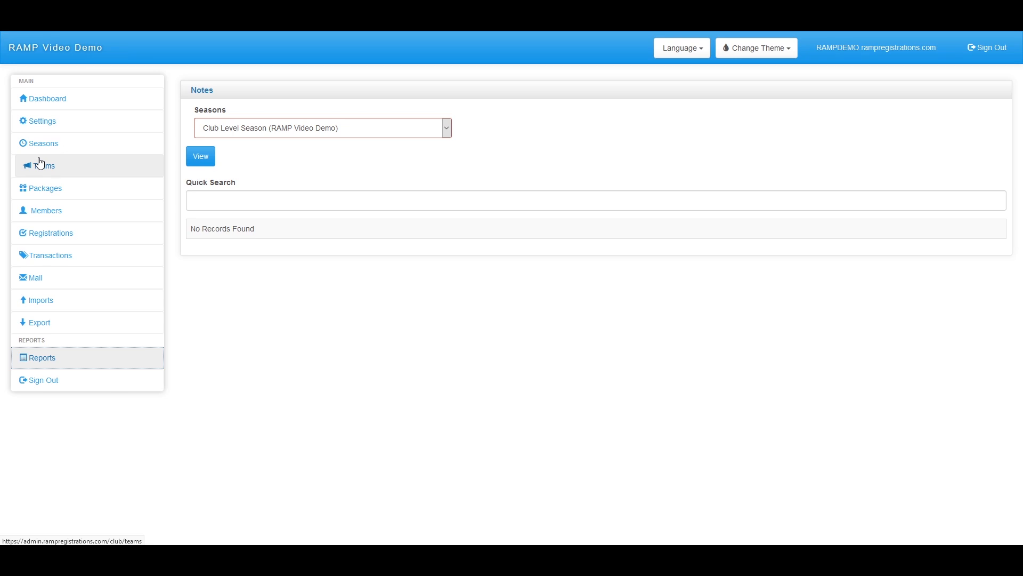
pyautogui.click(40, 163)
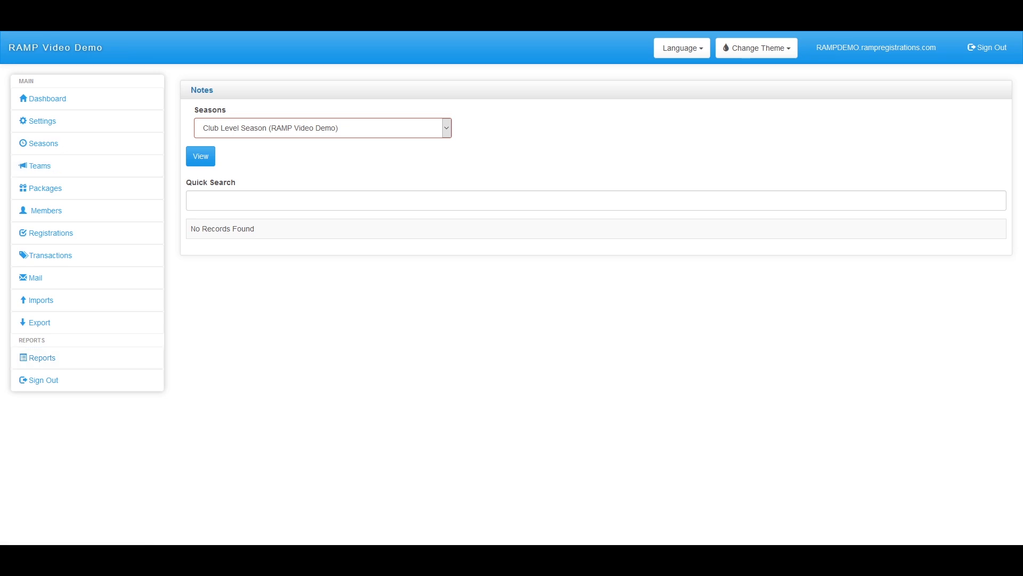